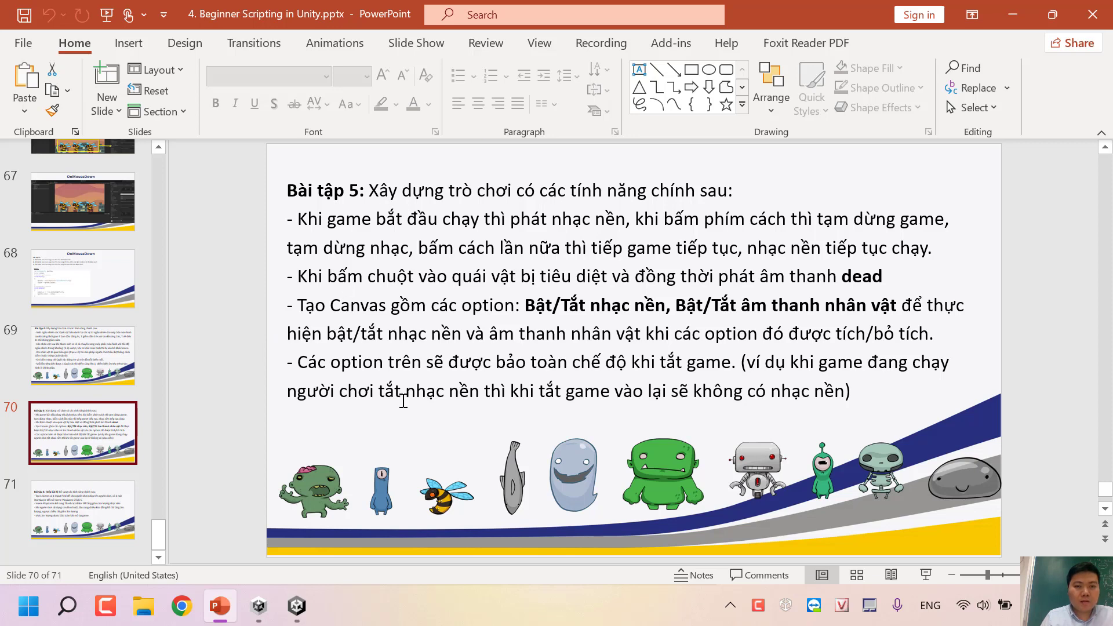
Step: Review the Bài tập 4 and 5 slides, highlight the 'dead' requirement, then switch to Unity
key("Up")
key("Down")
left_click(64, 371)
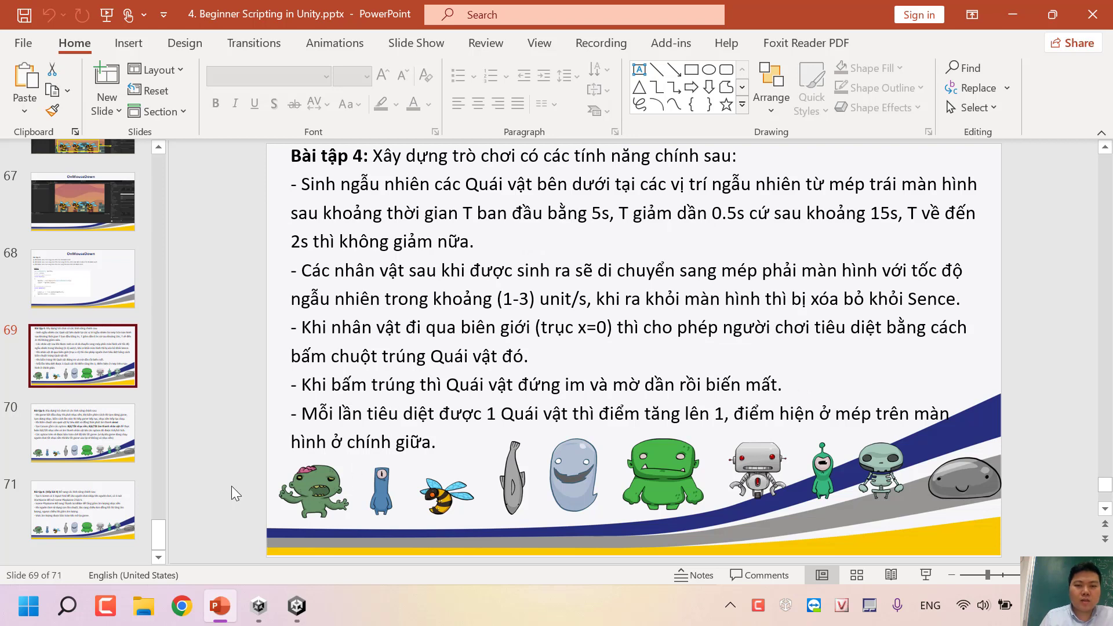
left_click(85, 455)
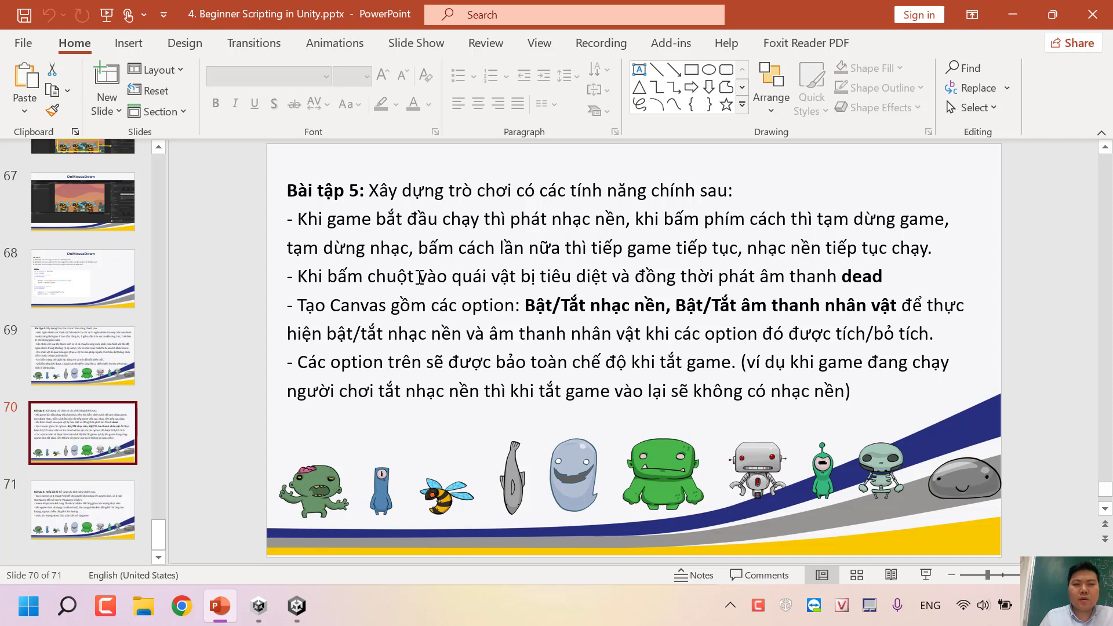
left_click_drag(420, 277, 876, 263)
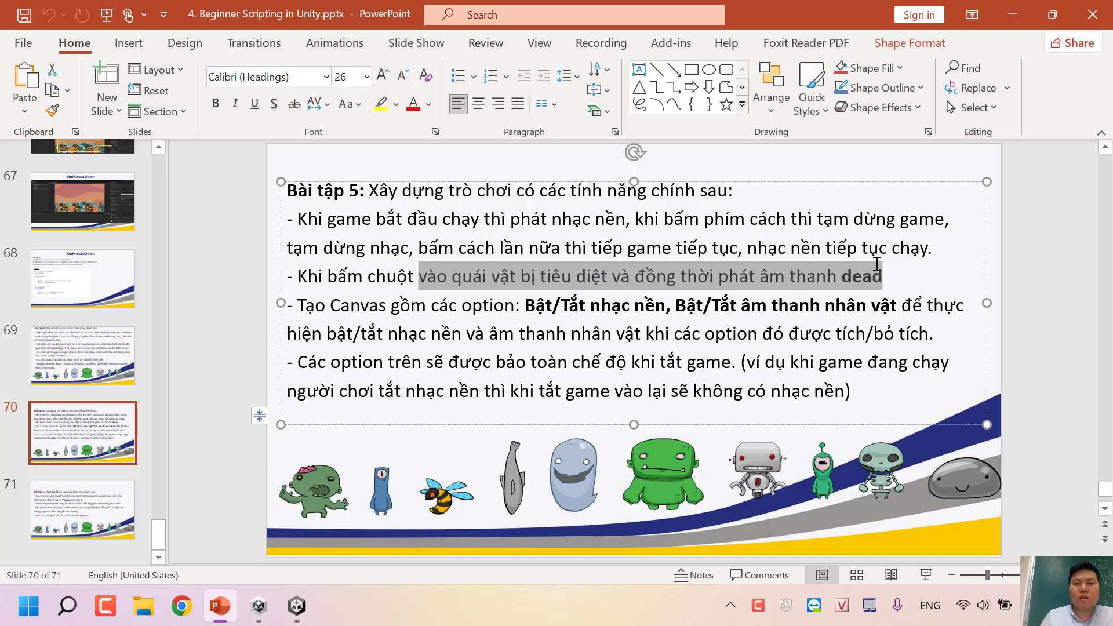
left_click(308, 619)
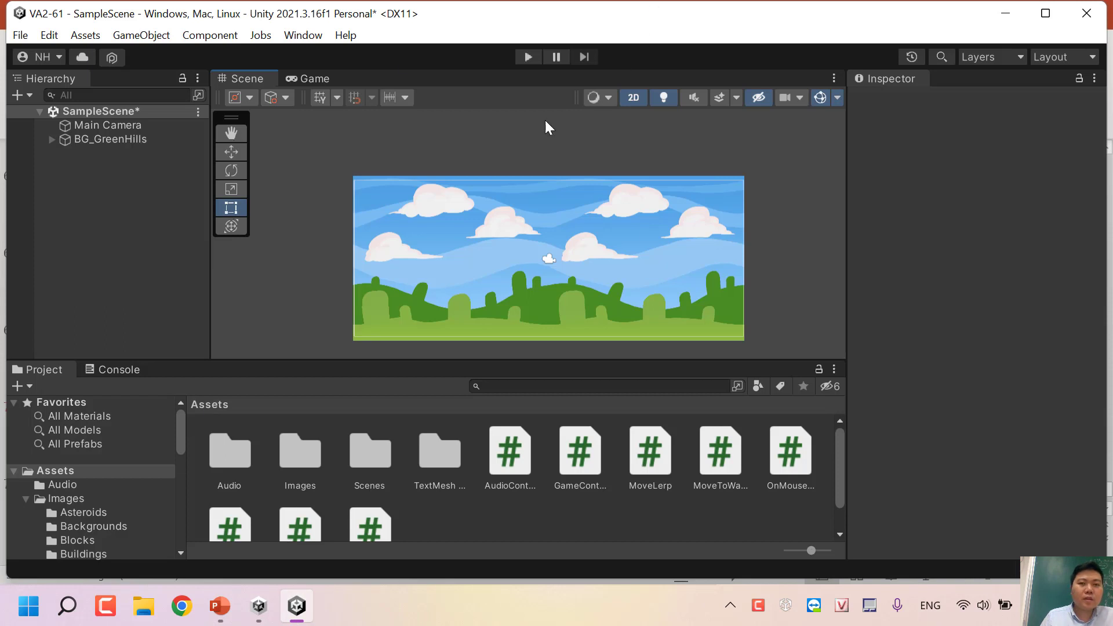
Step: Play-test the scene and open the Score.cs NullReferenceException from the Console
left_click(527, 57)
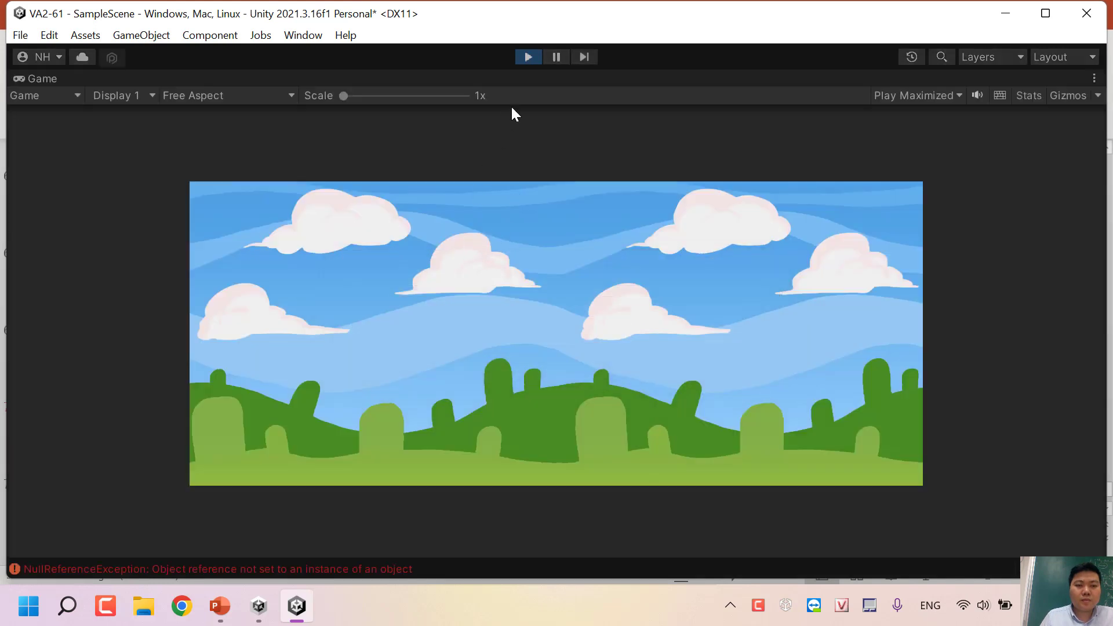
left_click(529, 55)
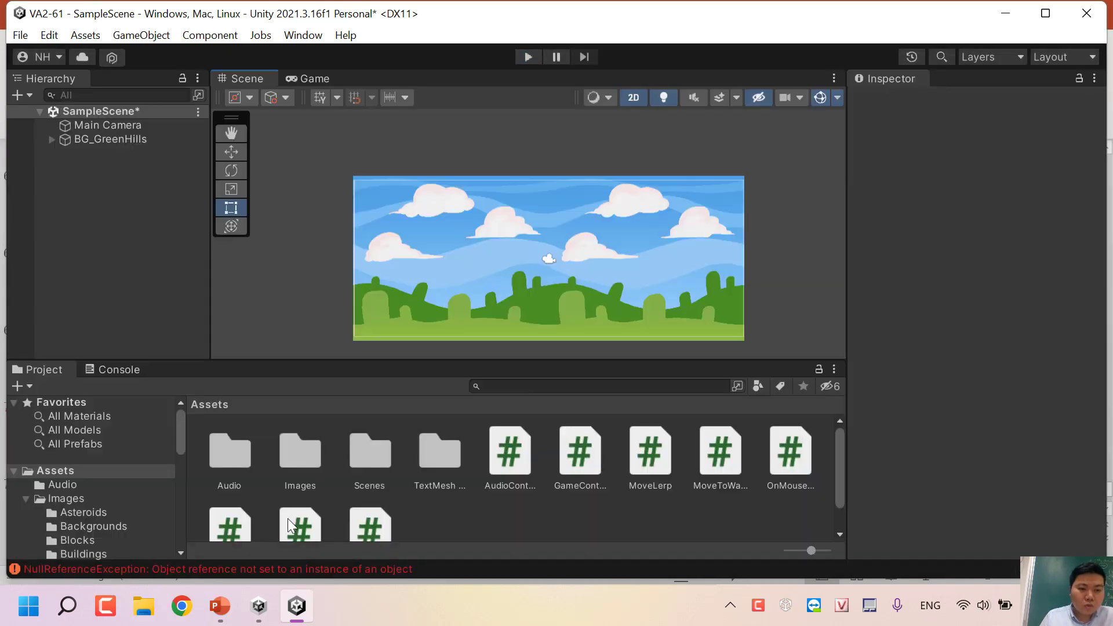
left_click(263, 569)
double_click(191, 423)
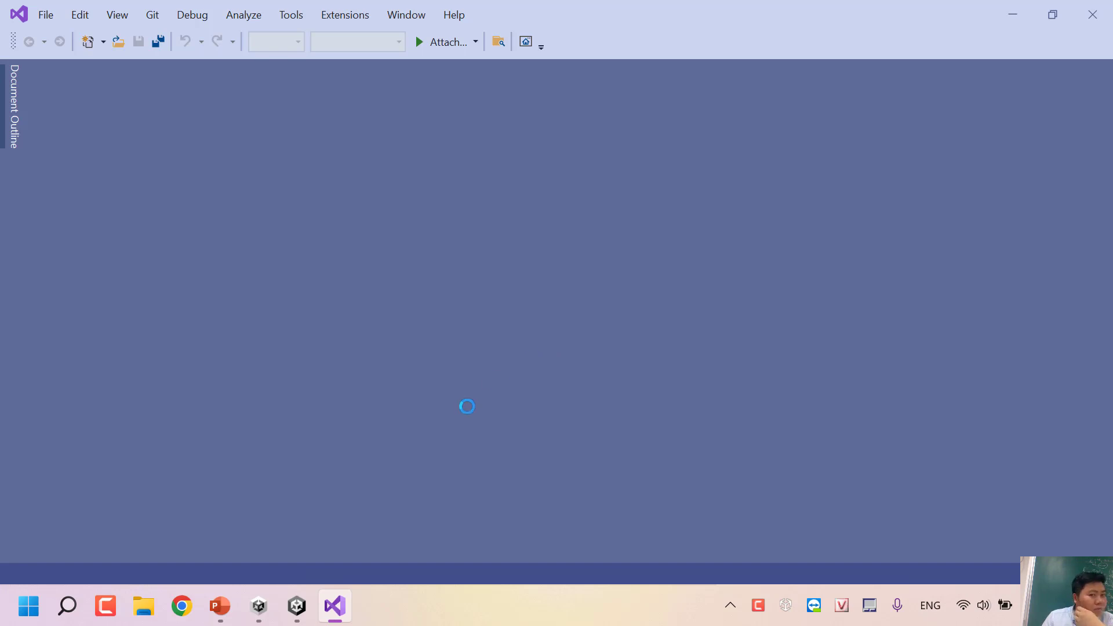
Step: Switch from Unity to Visual Studio, where Score.cs is open
left_click(308, 597)
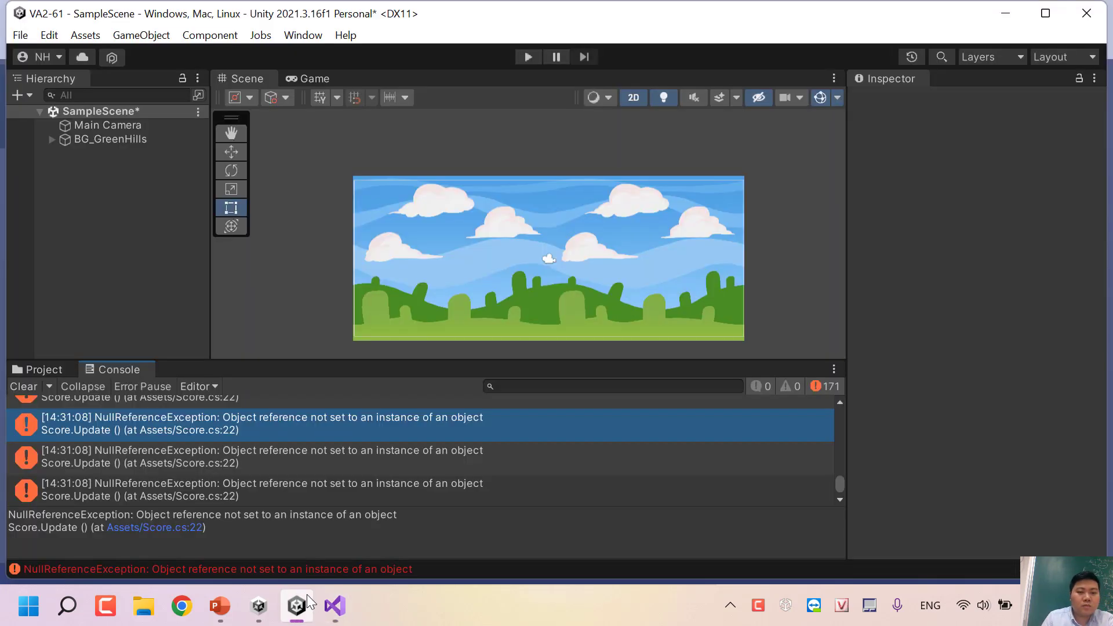
left_click(265, 603)
left_click(266, 604)
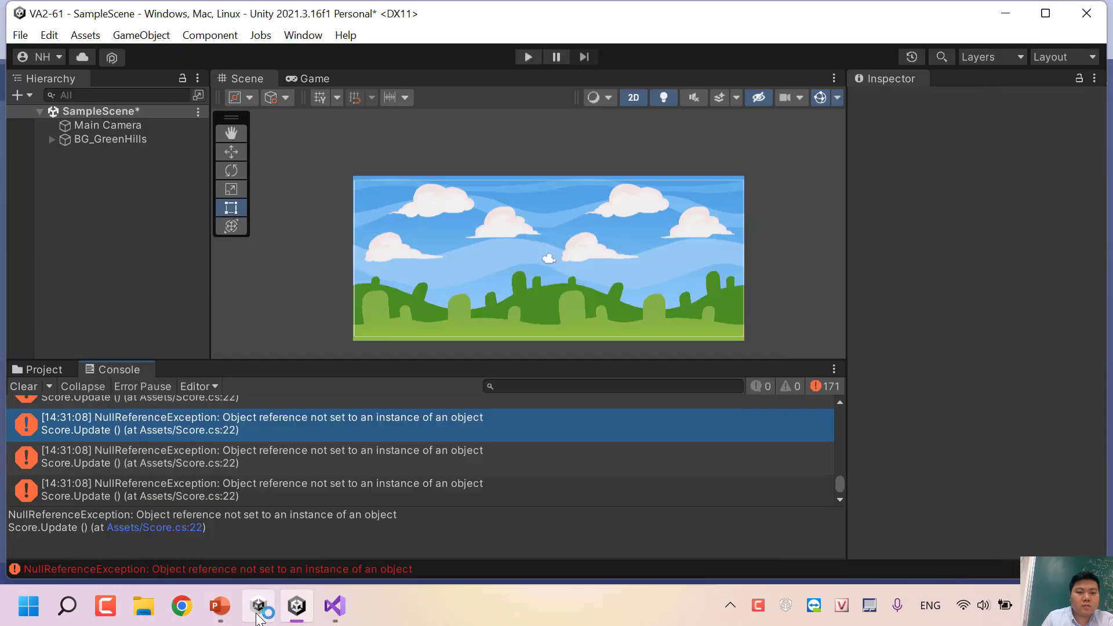
left_click(326, 606)
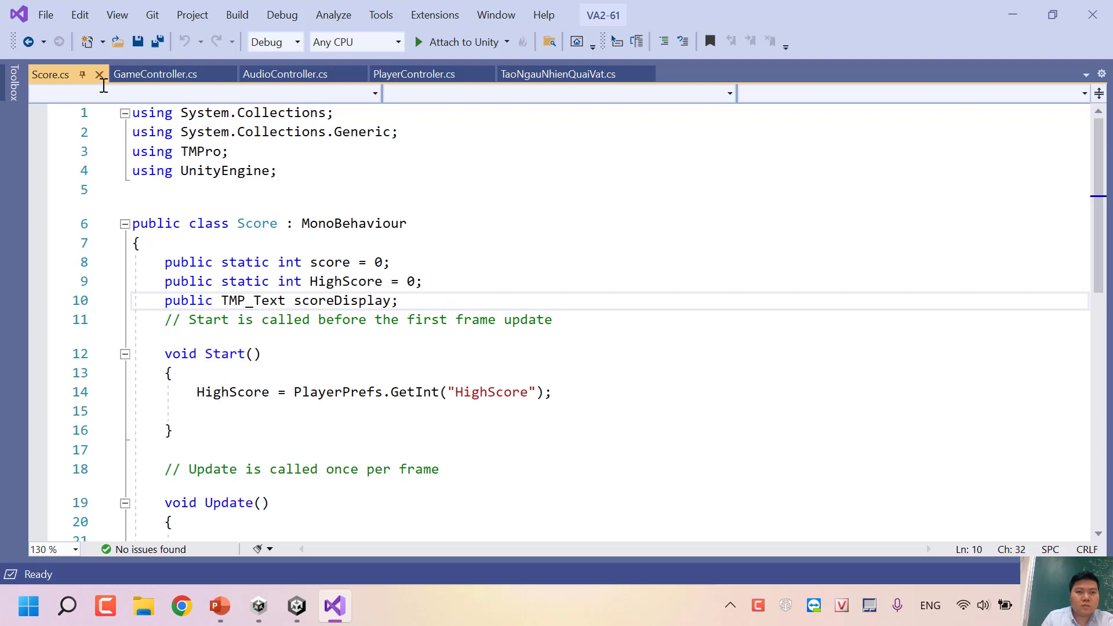
Step: Return to Unity and scroll through the Console error list
left_click(296, 606)
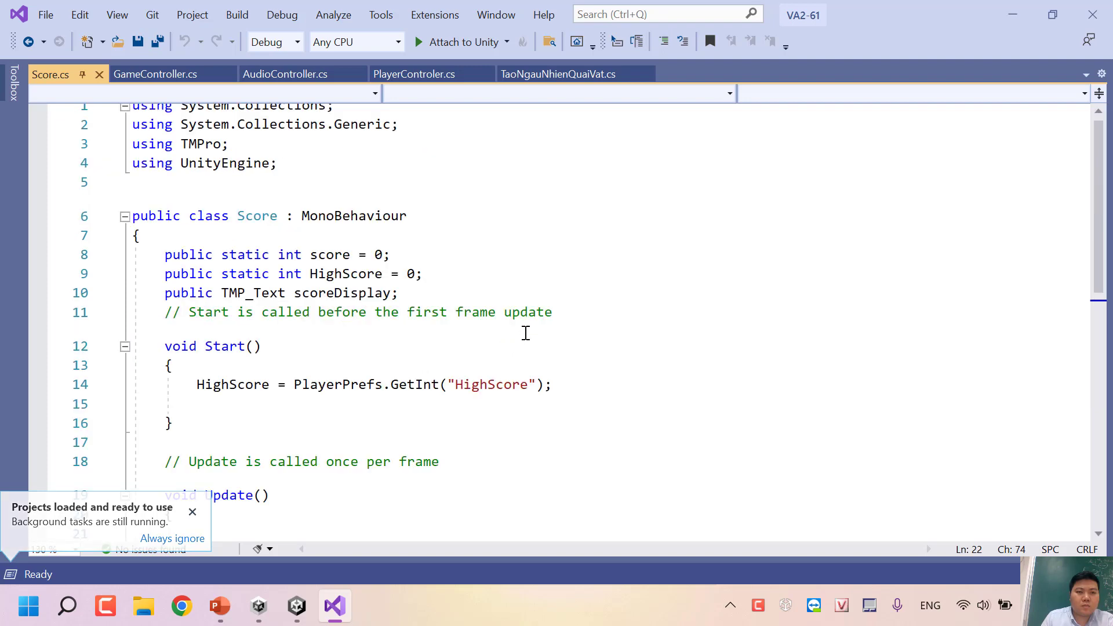
scroll(504, 348, "up", 5)
scroll(525, 331, "down", 2)
scroll(525, 332, "down", 1)
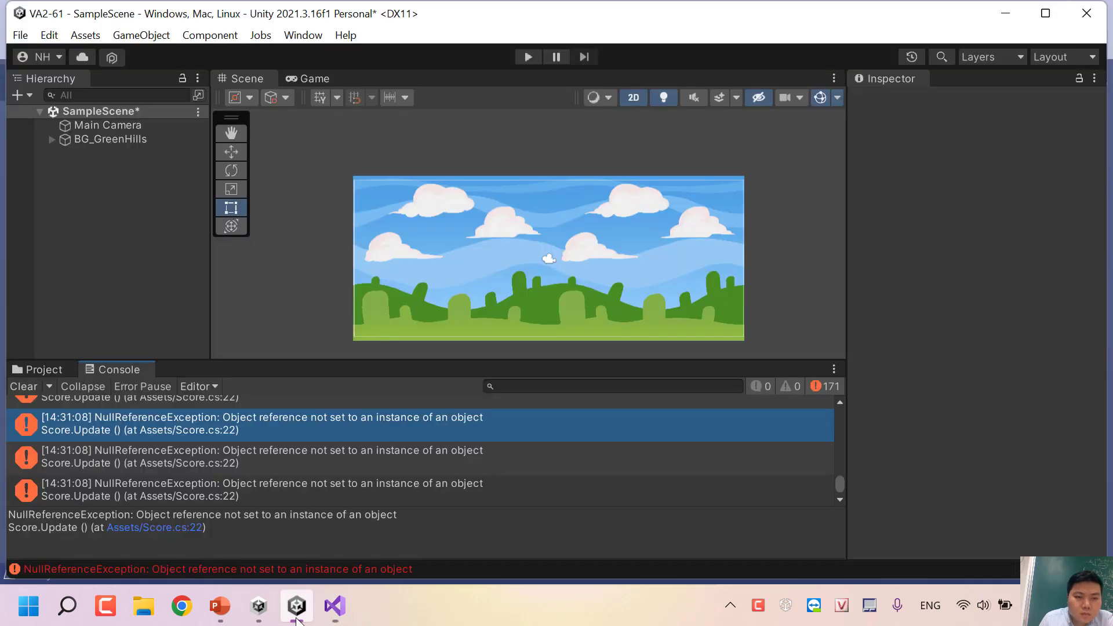
left_click(296, 605)
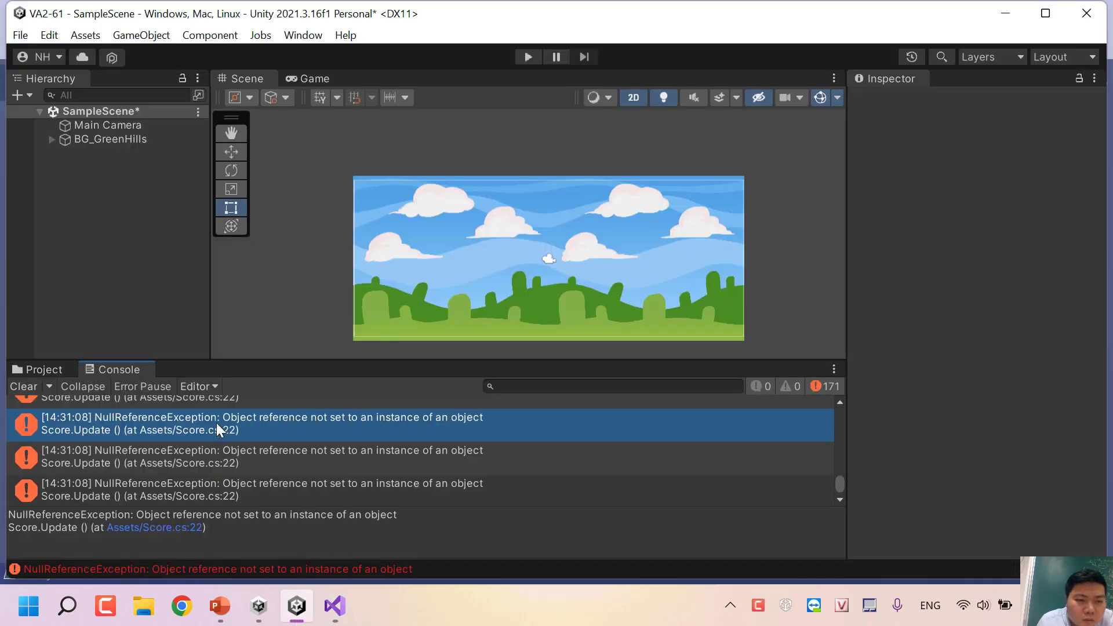
Step: Jump to Score.cs line 22 and inspect the scoreDisplay assignment
double_click(217, 425)
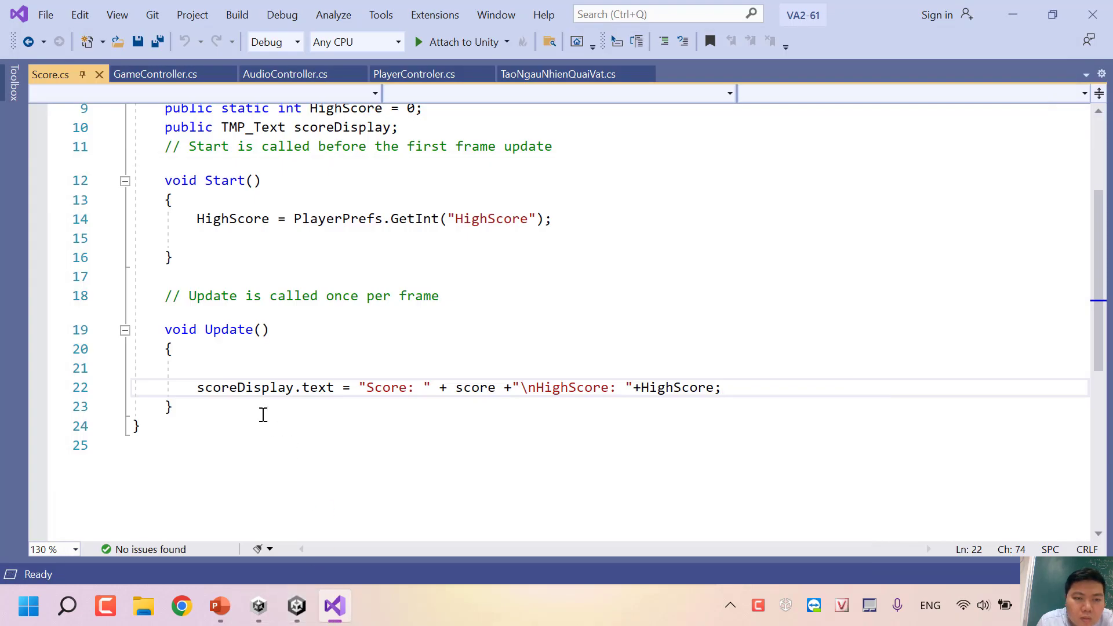
left_click(181, 387)
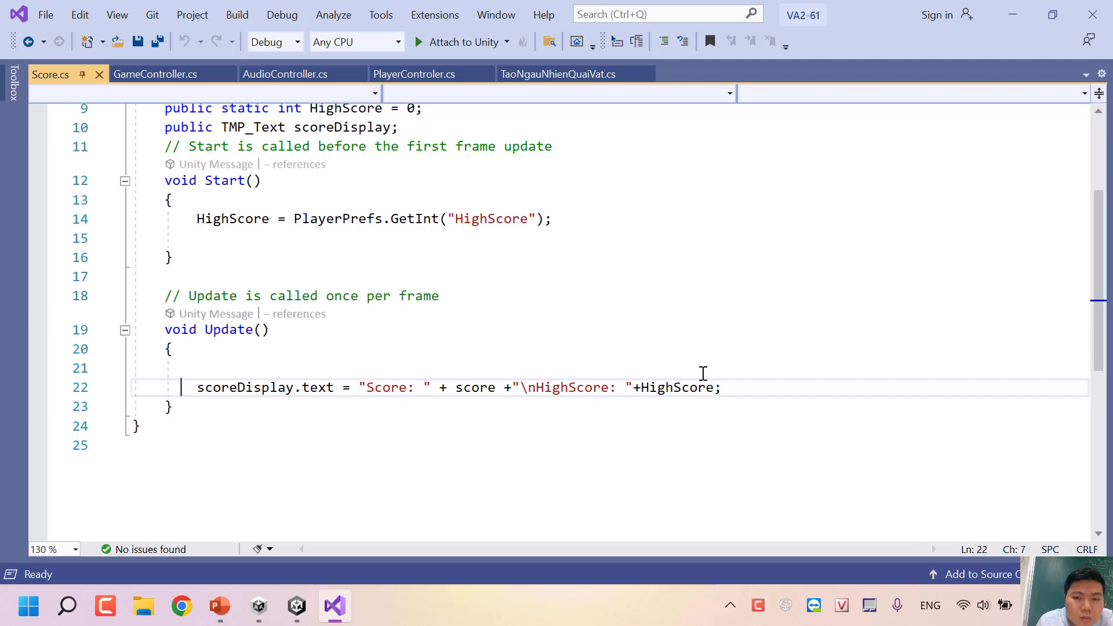
scroll(691, 344, "up", 2)
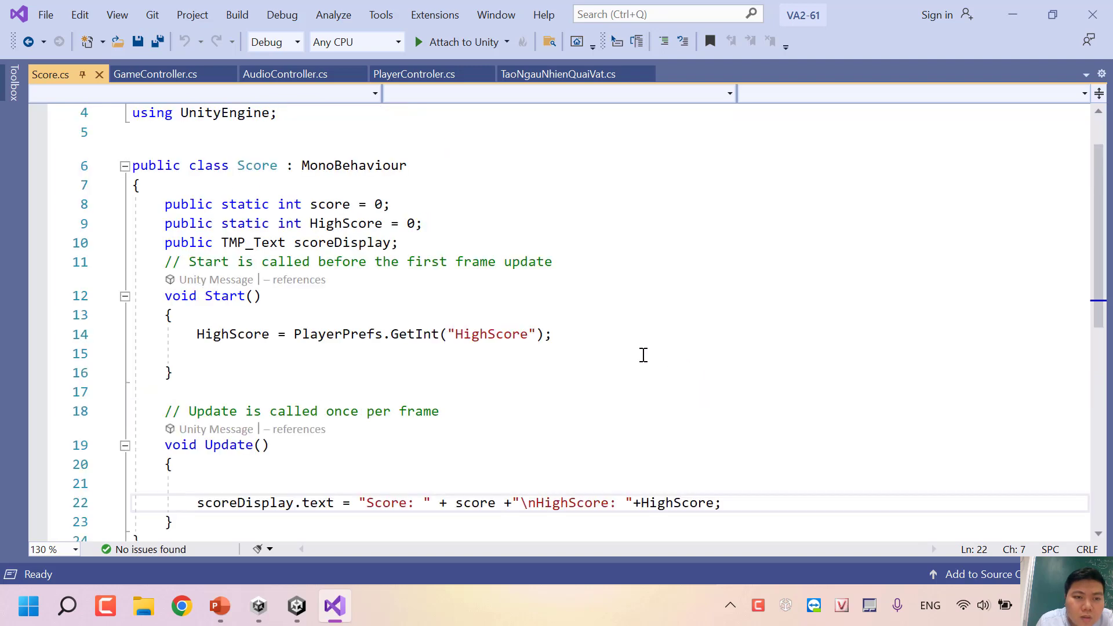
scroll(644, 355, "down", 2)
scroll(263, 331, "up", 1)
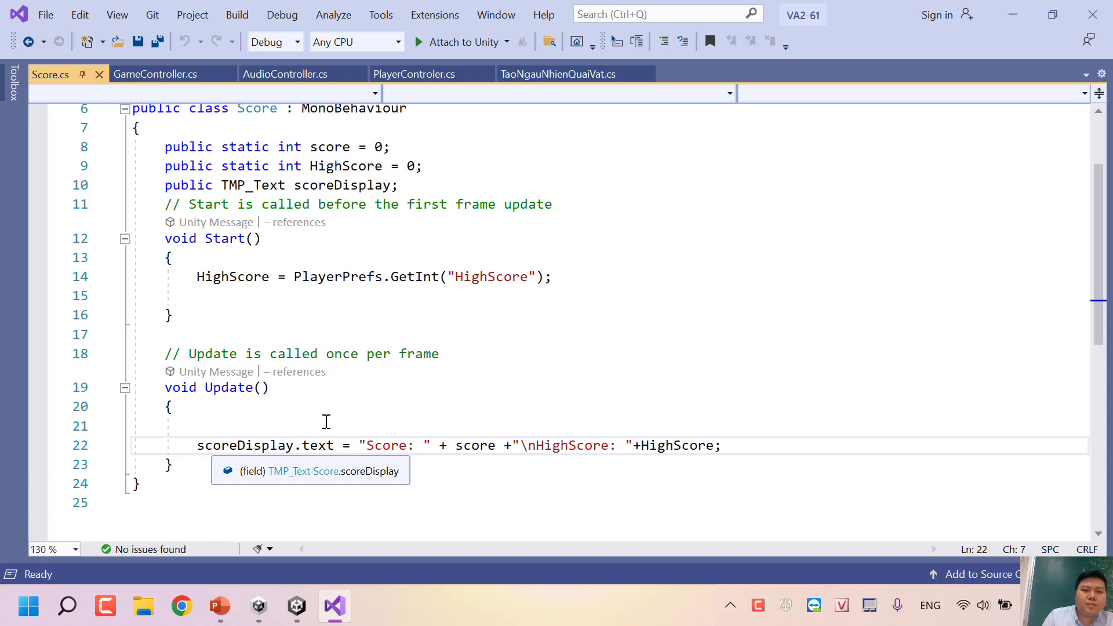
Step: Inspect the scoreDisplay field declaration on line 10, then return to Unity
left_click(375, 185)
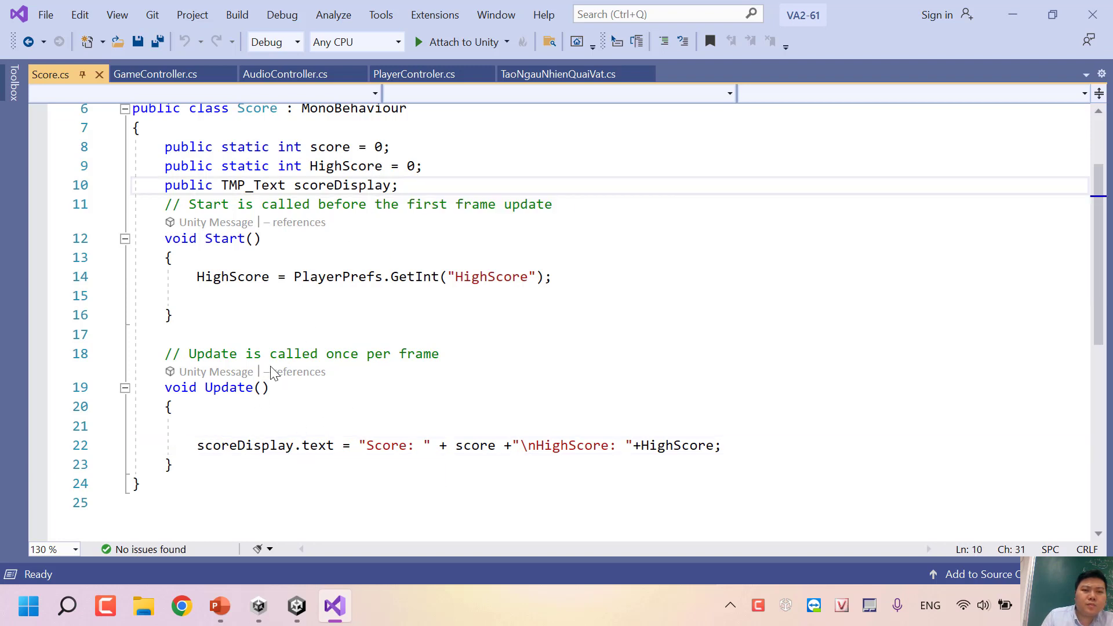
left_click(307, 290)
left_click(334, 185)
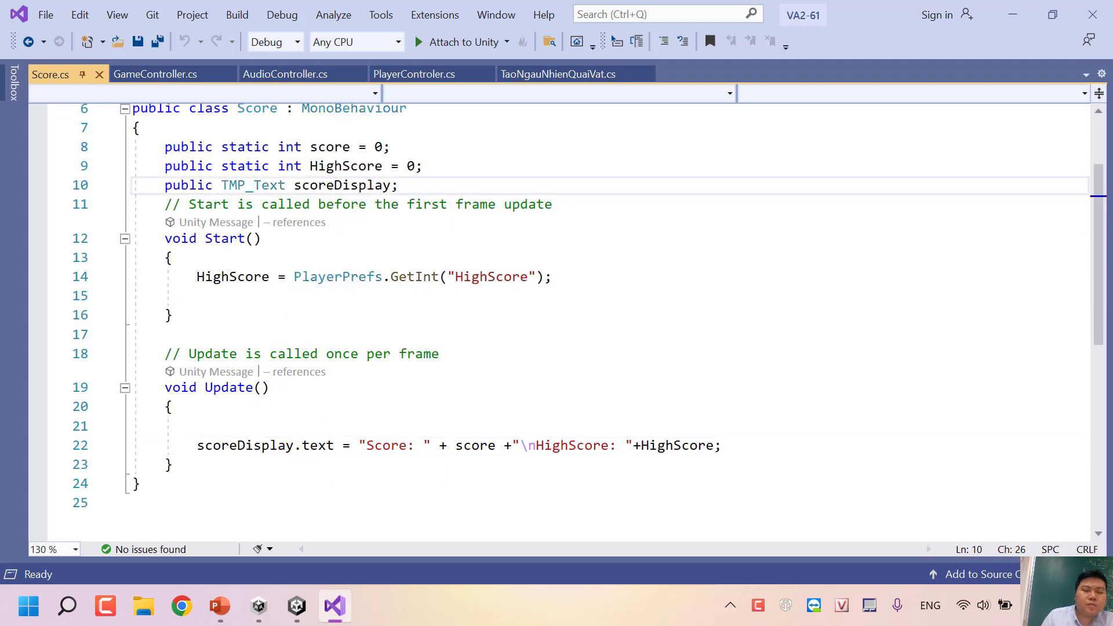
left_click(291, 609)
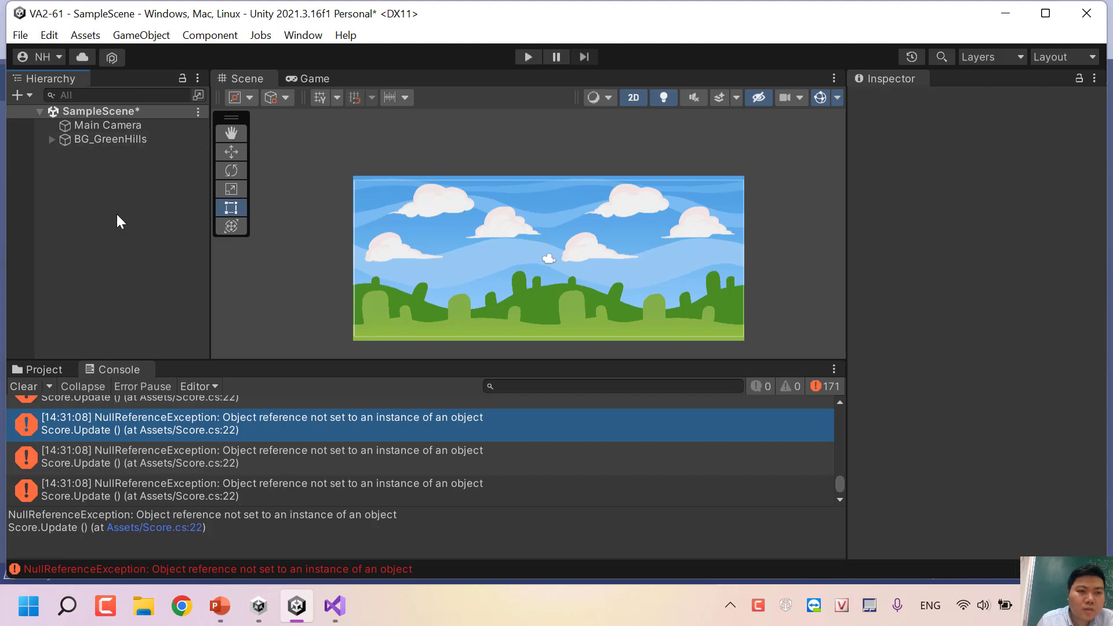
Step: Undo the deletions, restoring Orc, EventSystem, BG_GreenHills (1) and Canvas with its children
left_click(521, 56)
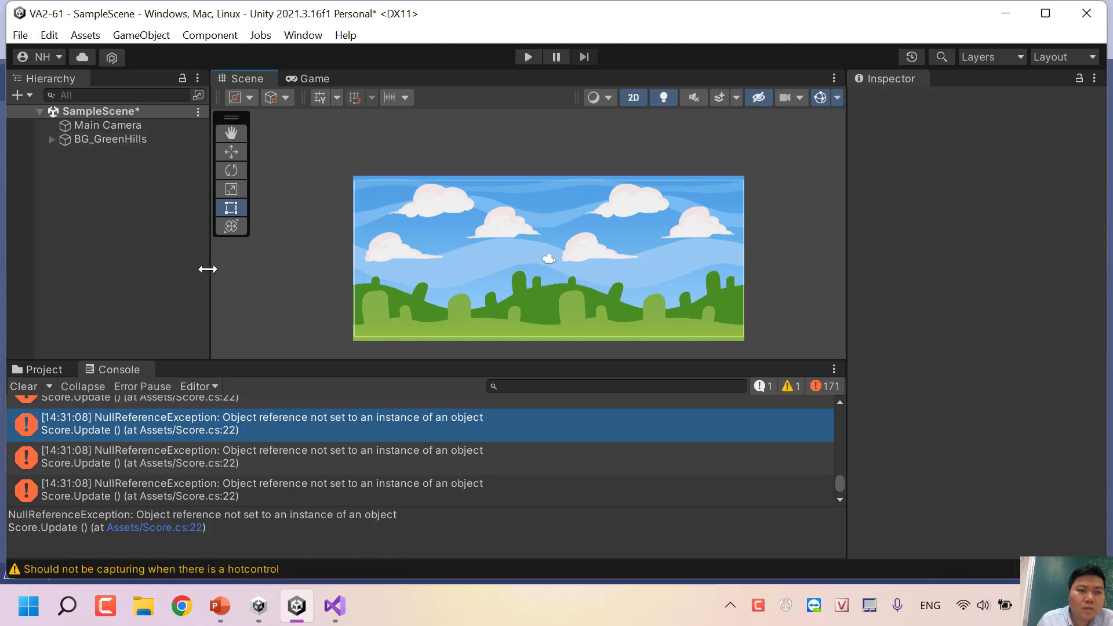
key("ctrl+z")
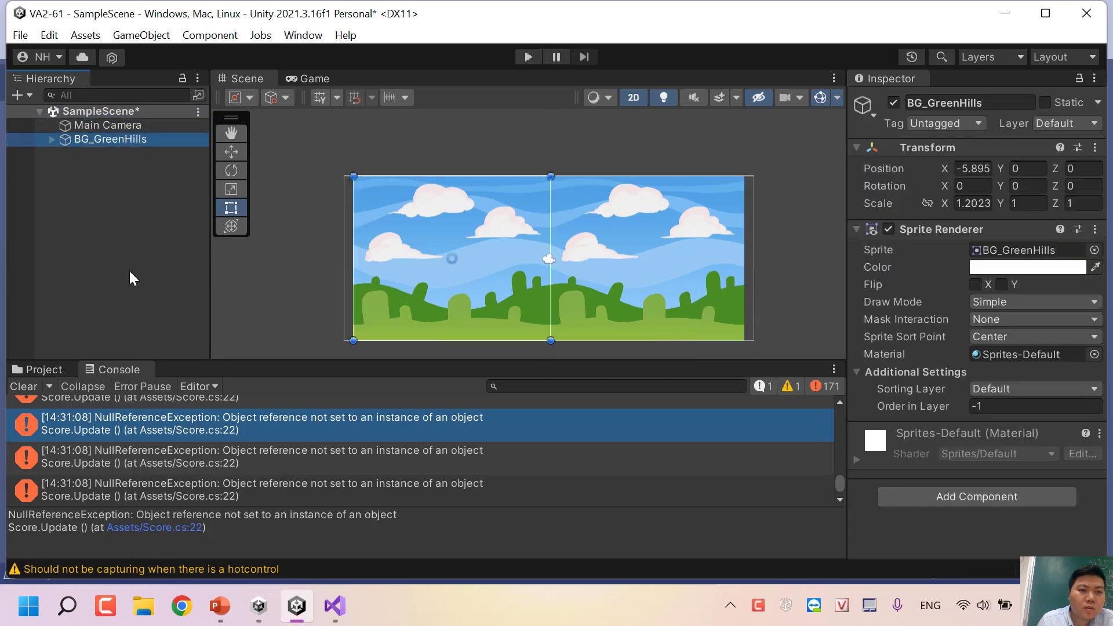
key("ctrl+z")
key("ctrl+z")
key("ctrl+z")
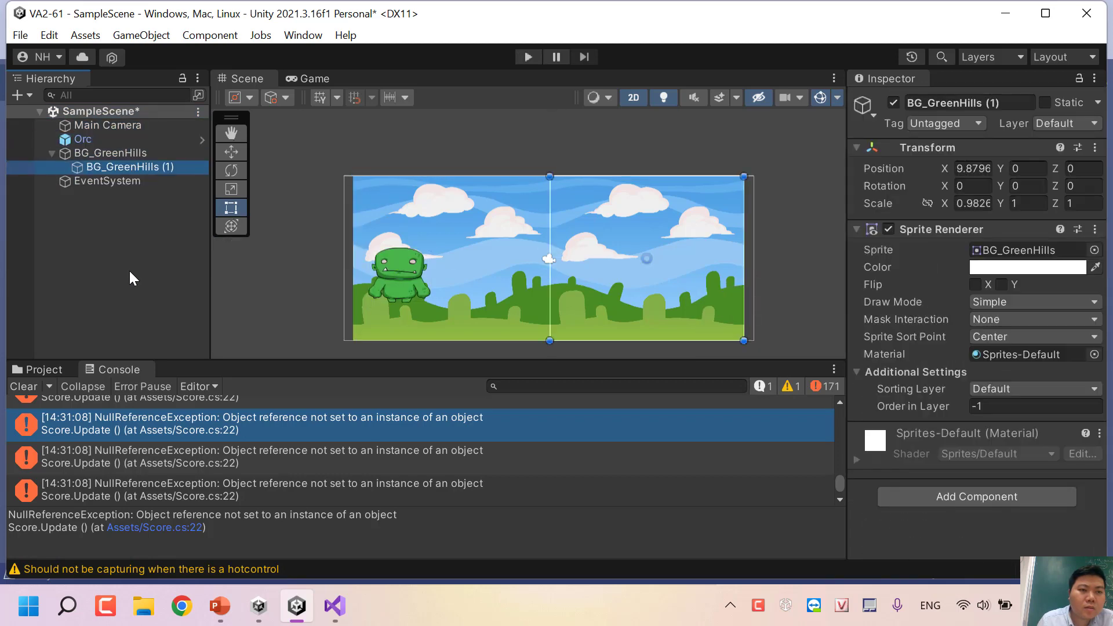
key("ctrl+z")
key("ctrl+z")
key("ctrl+z")
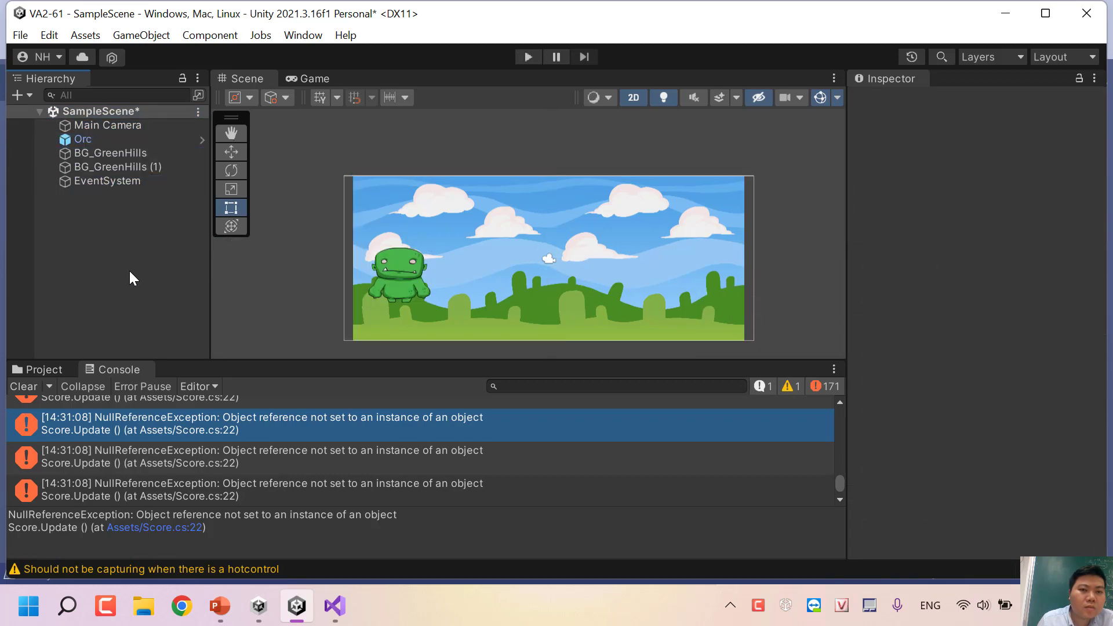
key("ctrl+z")
key("ctrl+z")
key("ctrl+z")
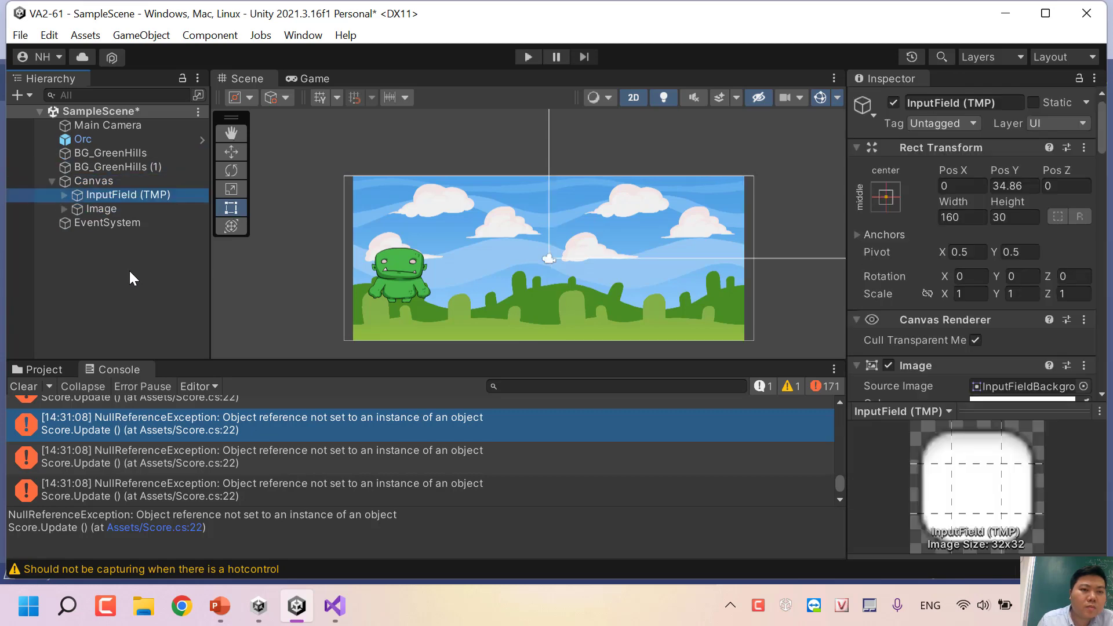
key("ctrl+z")
key("ctrl+z")
key("ctrl+z")
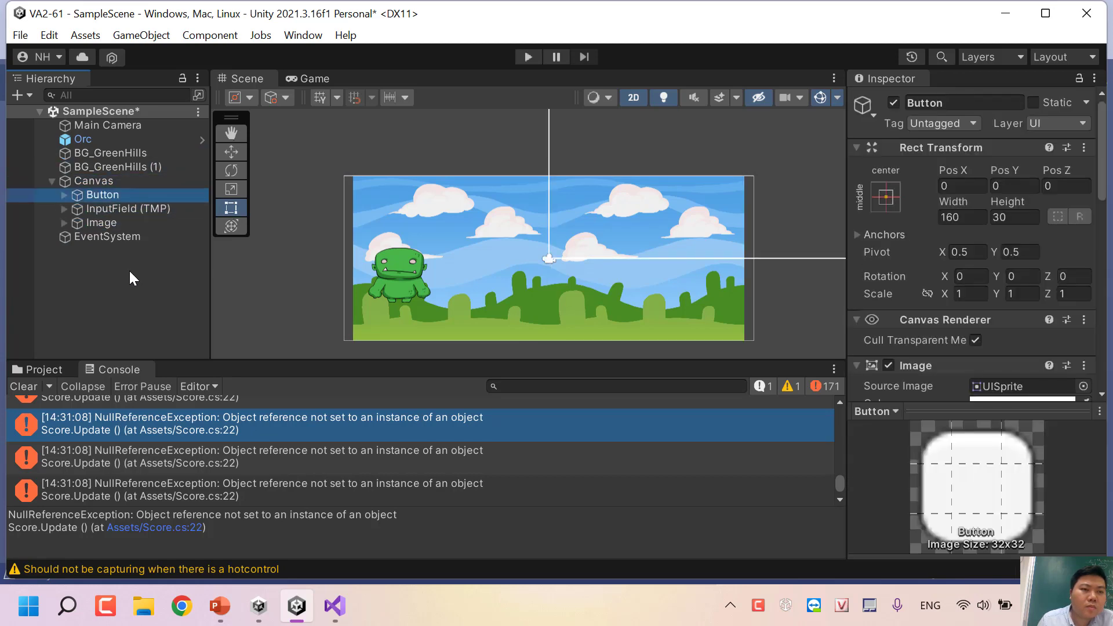
key("ctrl+z")
key("ctrl+z")
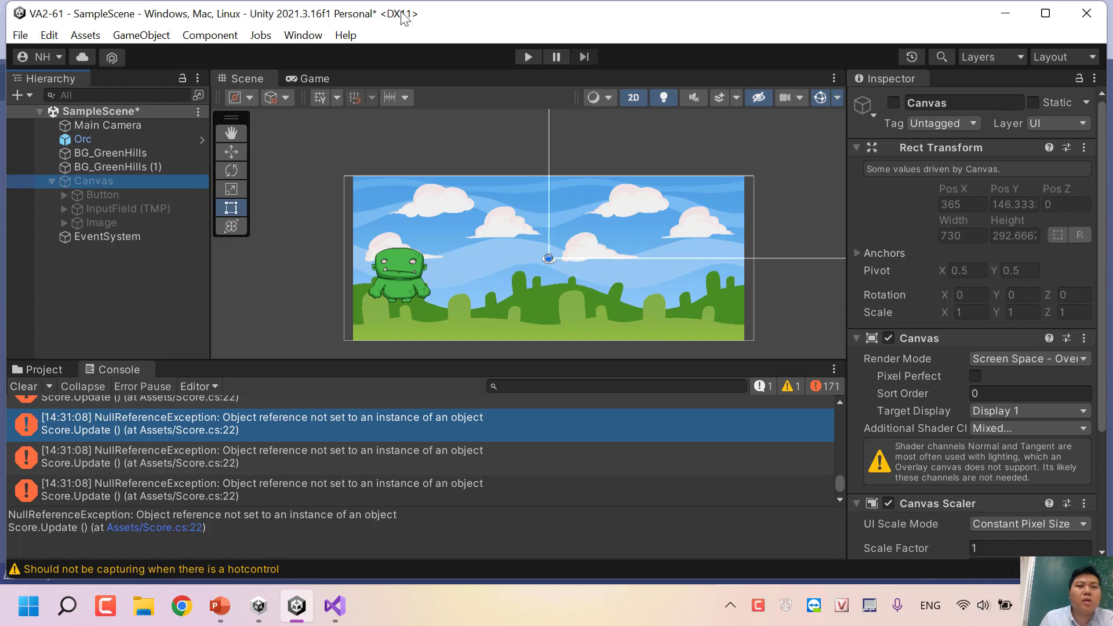
Step: Clear the Console, re-enable Canvas, and replay to reproduce the Score.cs line 22 error
left_click(522, 58)
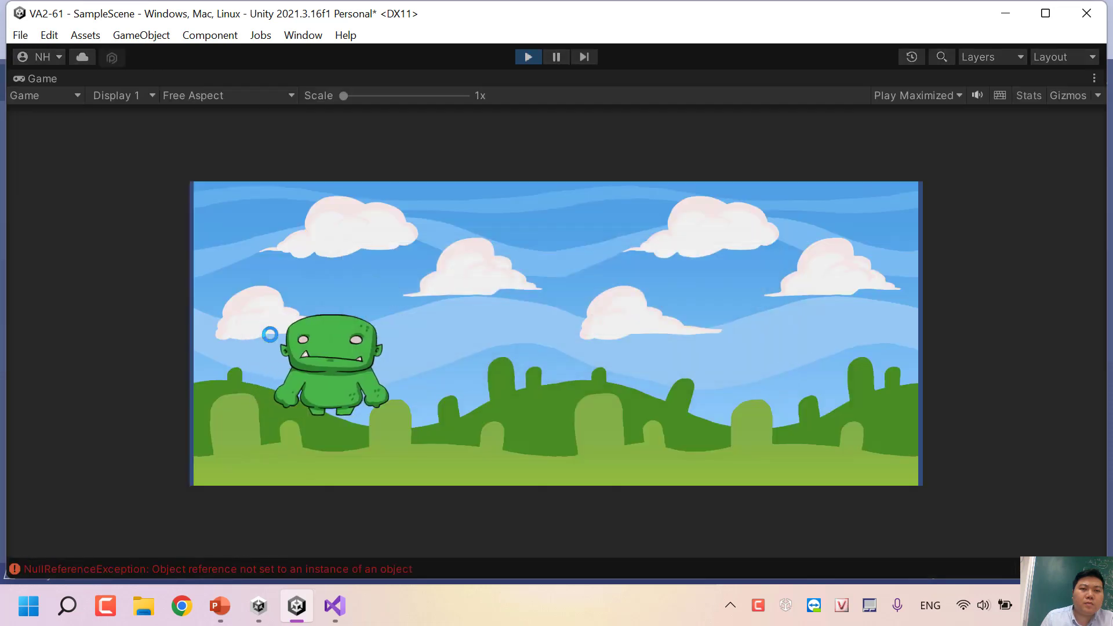
left_click(528, 58)
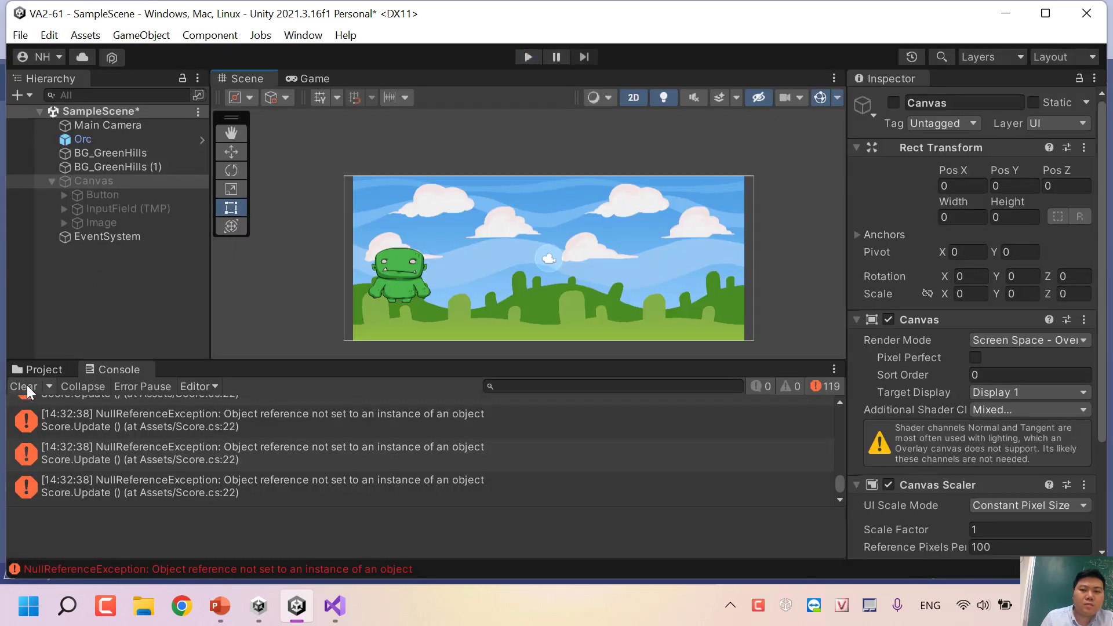
left_click(26, 385)
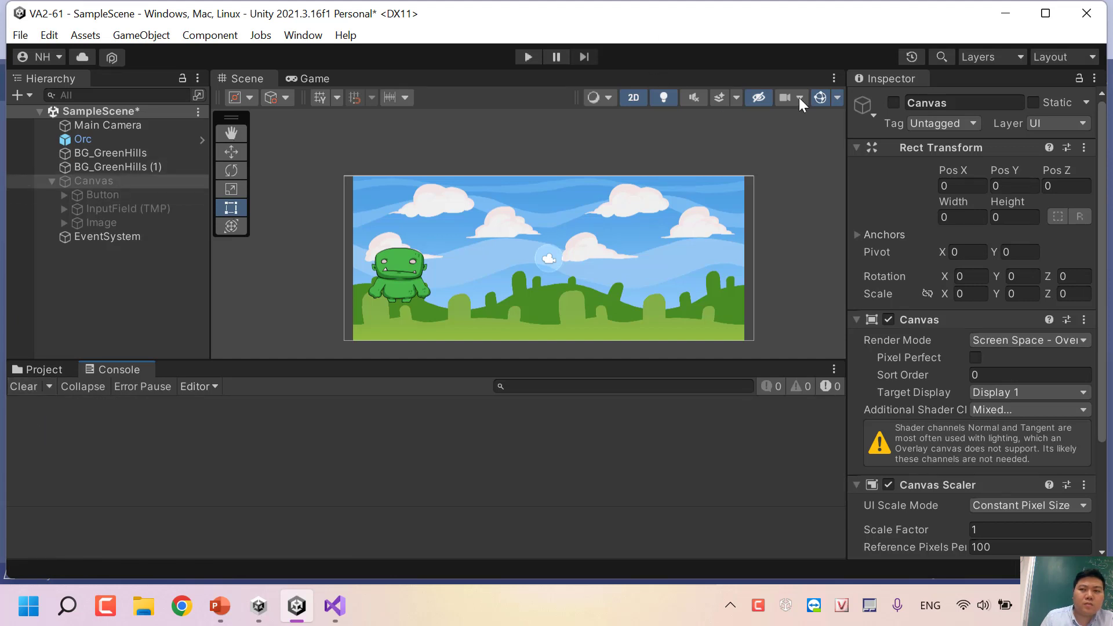
left_click(892, 102)
left_click(526, 55)
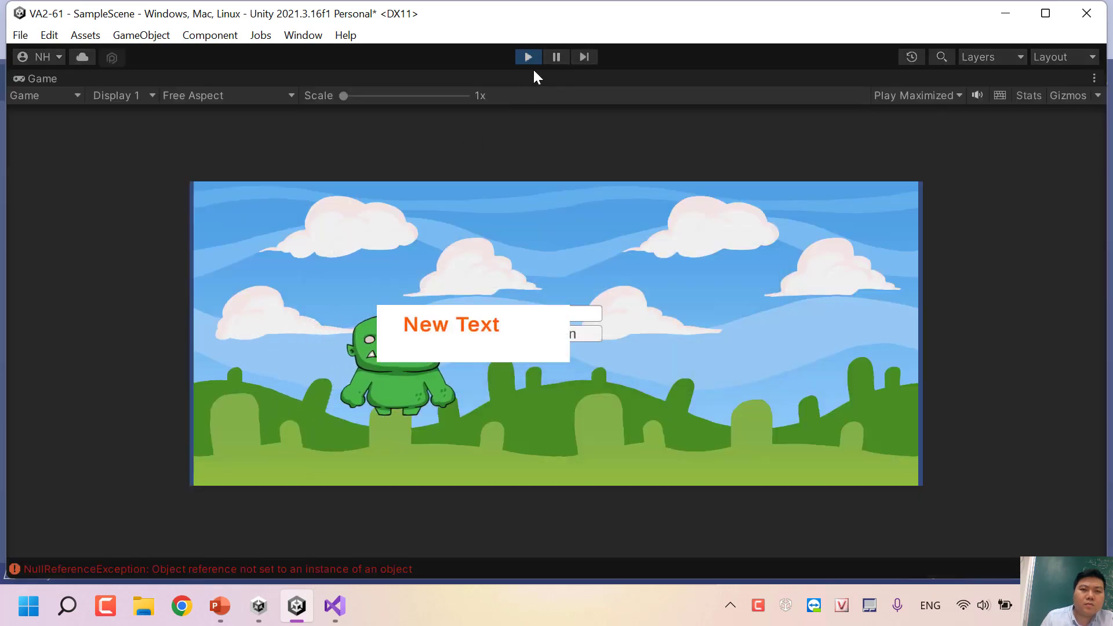
left_click(528, 59)
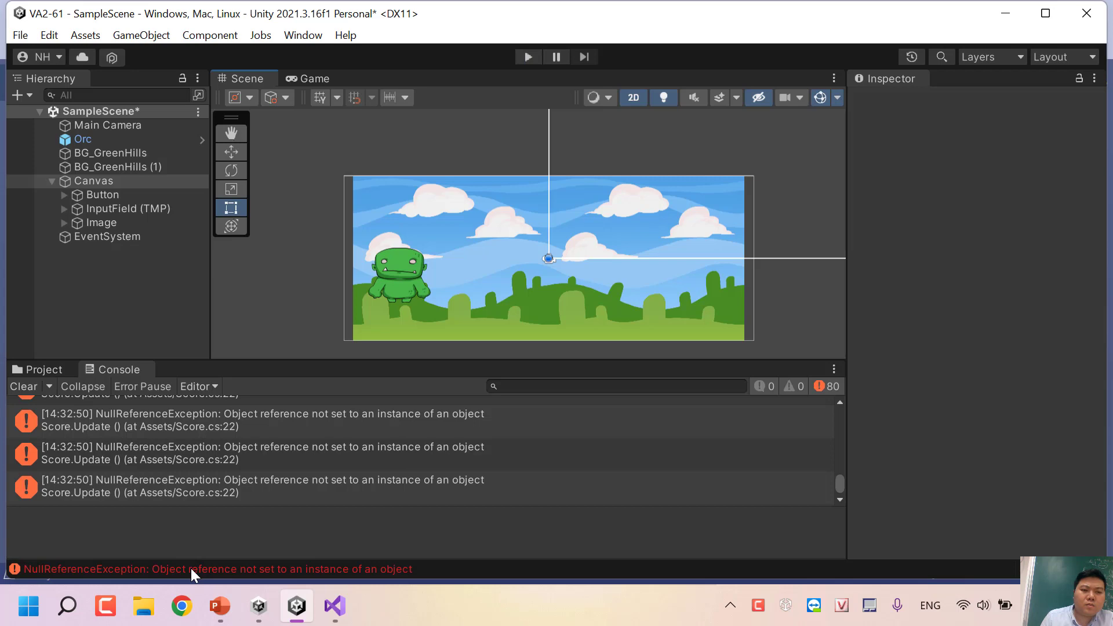
left_click(190, 568)
left_click(219, 410)
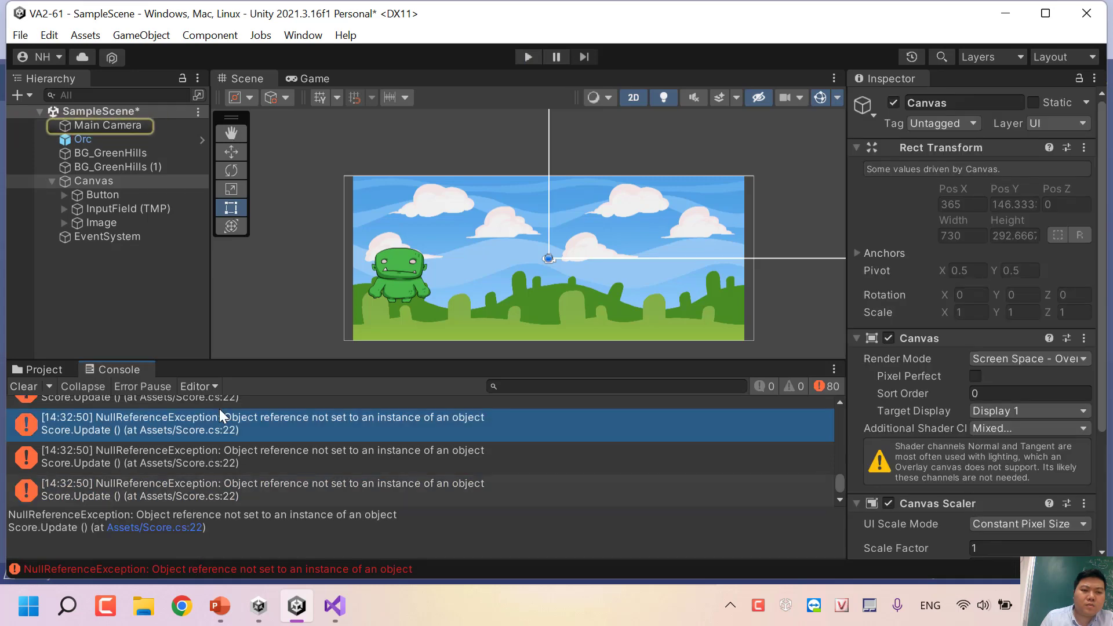
Step: Comment out line 22 of Score.cs with // and save the file
double_click(253, 415)
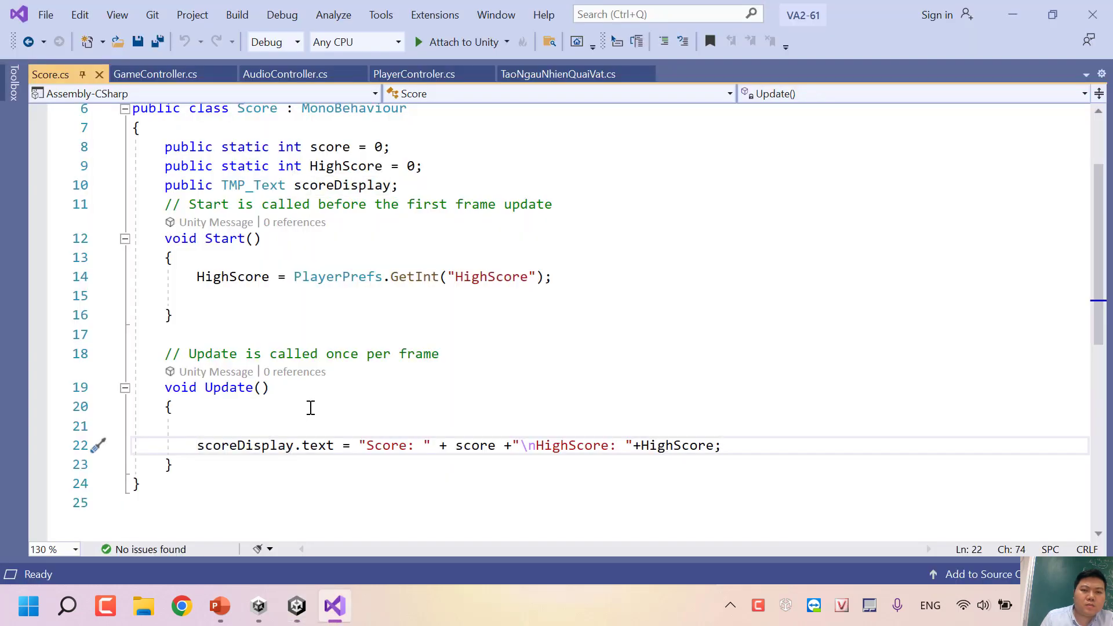
left_click(191, 445)
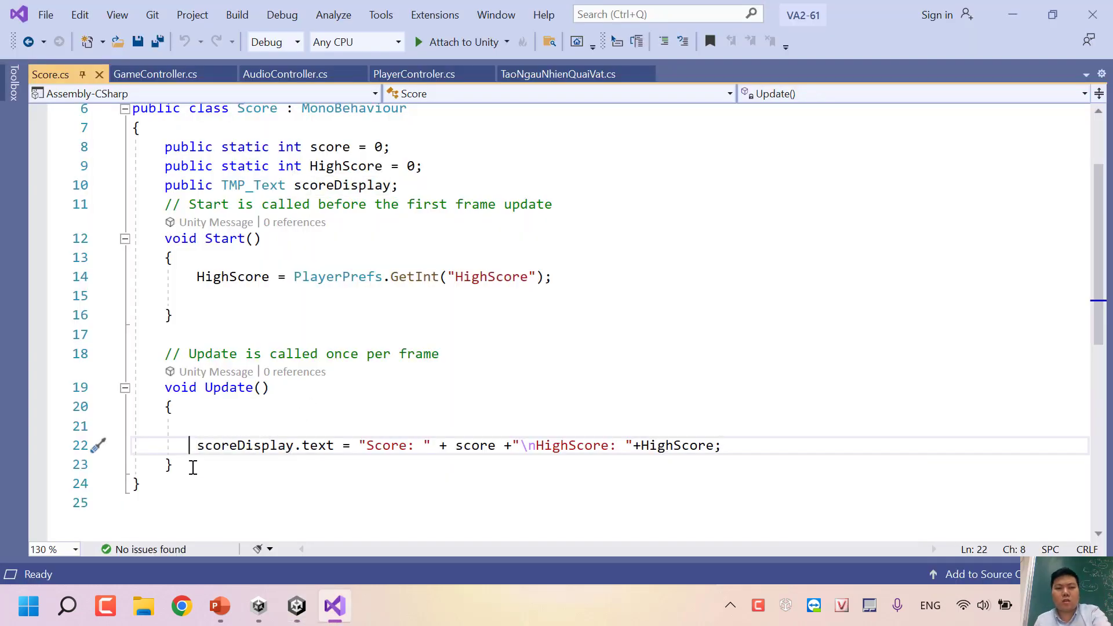
type("//")
key("ctrl+s")
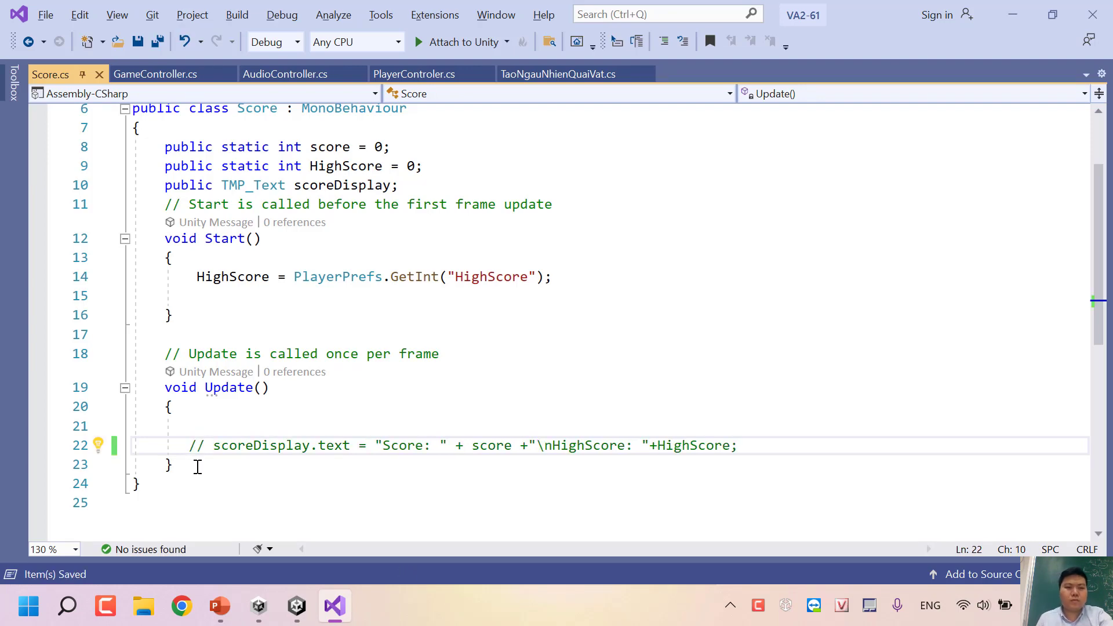
key("alt+Tab")
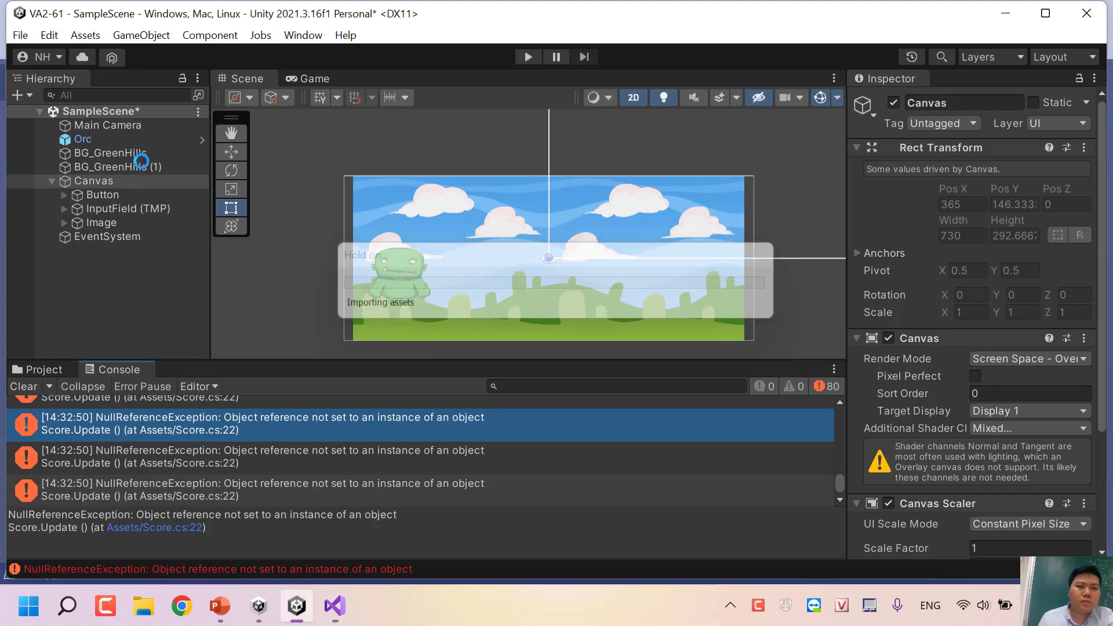
Step: Nest BG_GreenHills (1) under BG_GreenHills and preview the Game view
left_click(111, 167)
left_click_drag(108, 166, 119, 154)
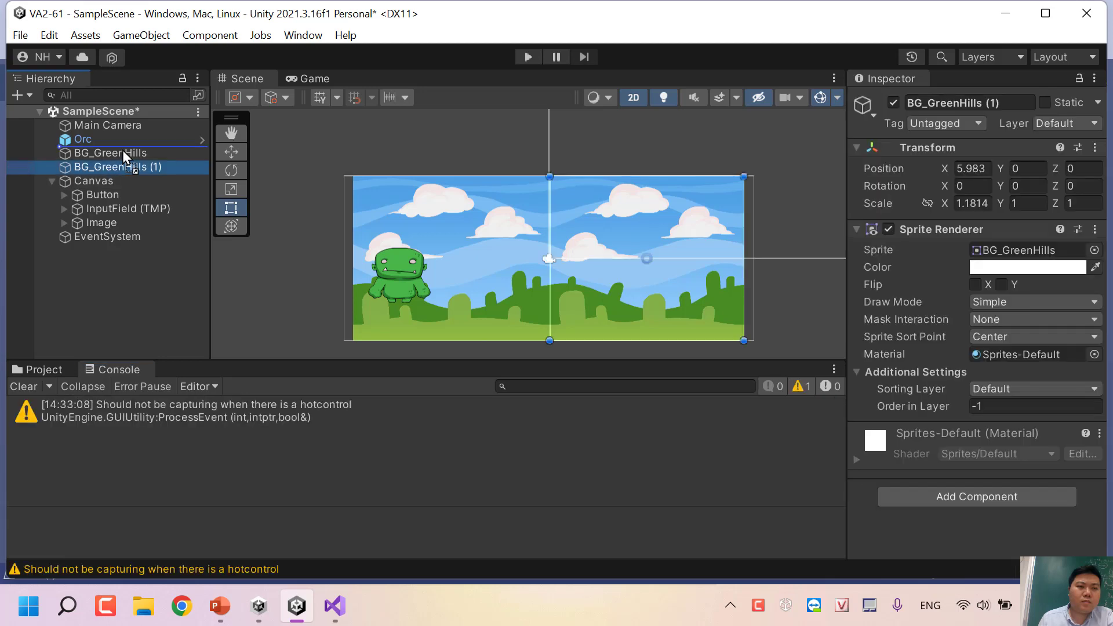
left_click(51, 153)
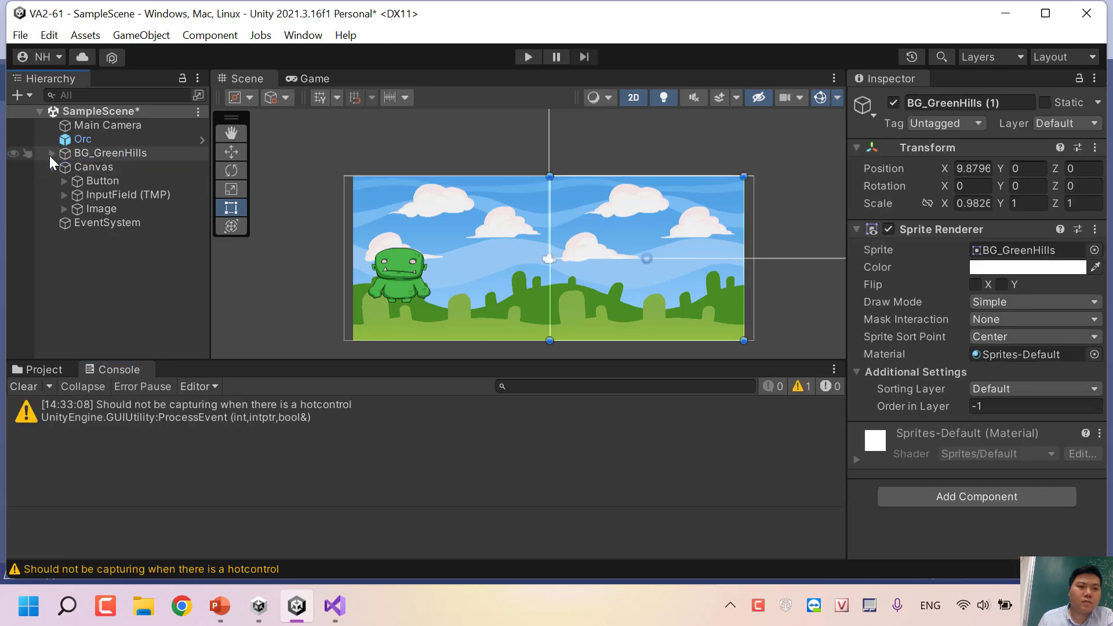
left_click(70, 169)
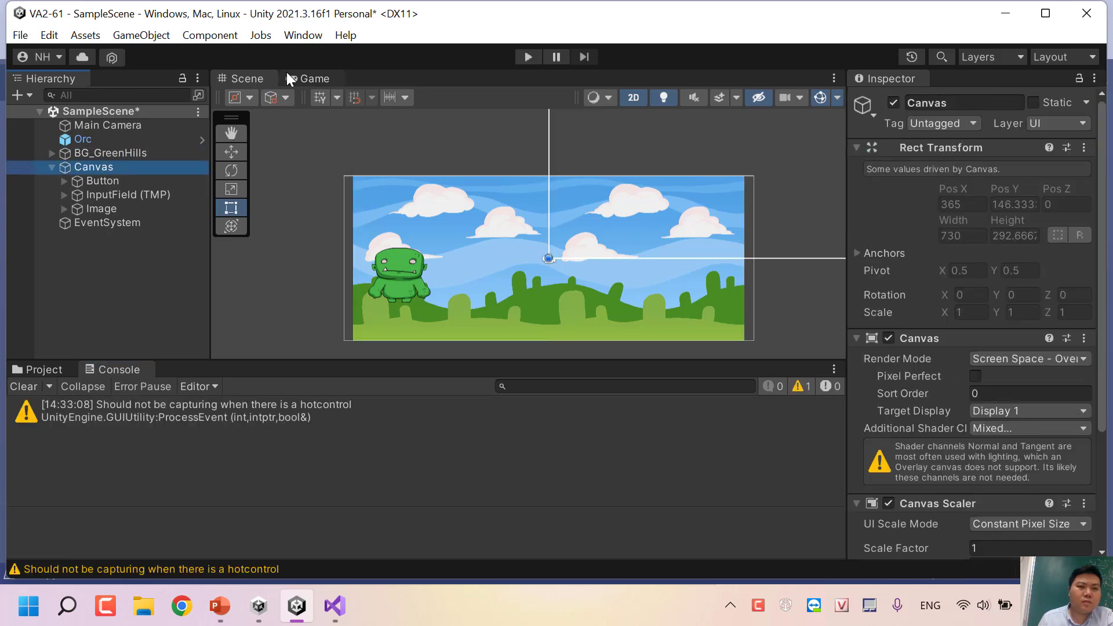
left_click(305, 78)
left_click(255, 78)
Step: Delete the InputField (TMP), Button and Image under Canvas, then check the Game view
left_click(129, 154)
left_click(128, 163)
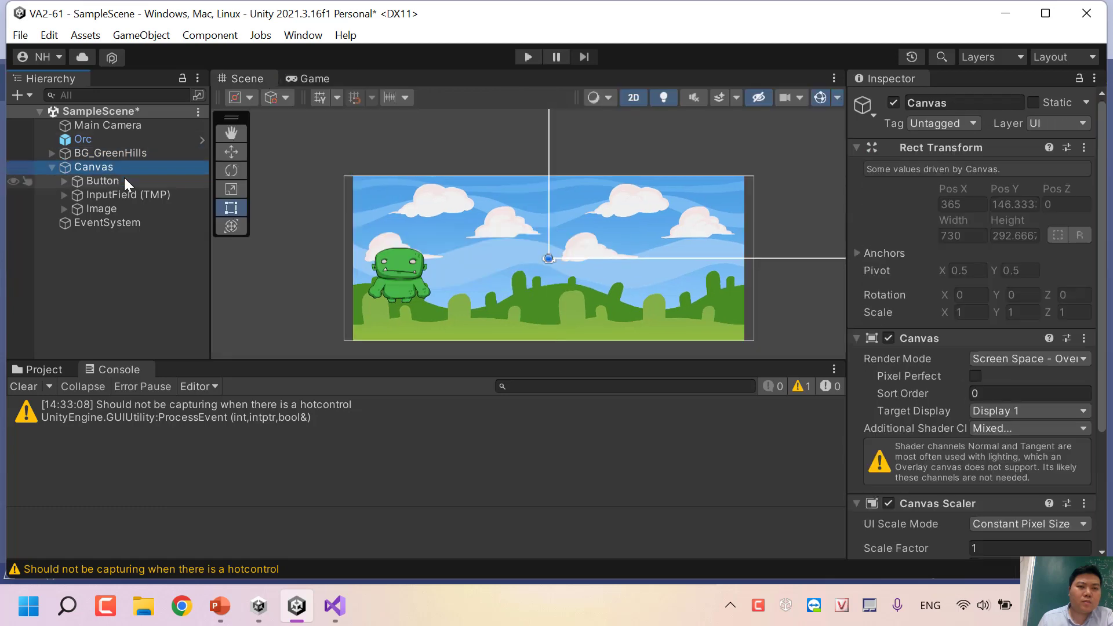
left_click(124, 194)
key("Delete")
left_click(124, 161)
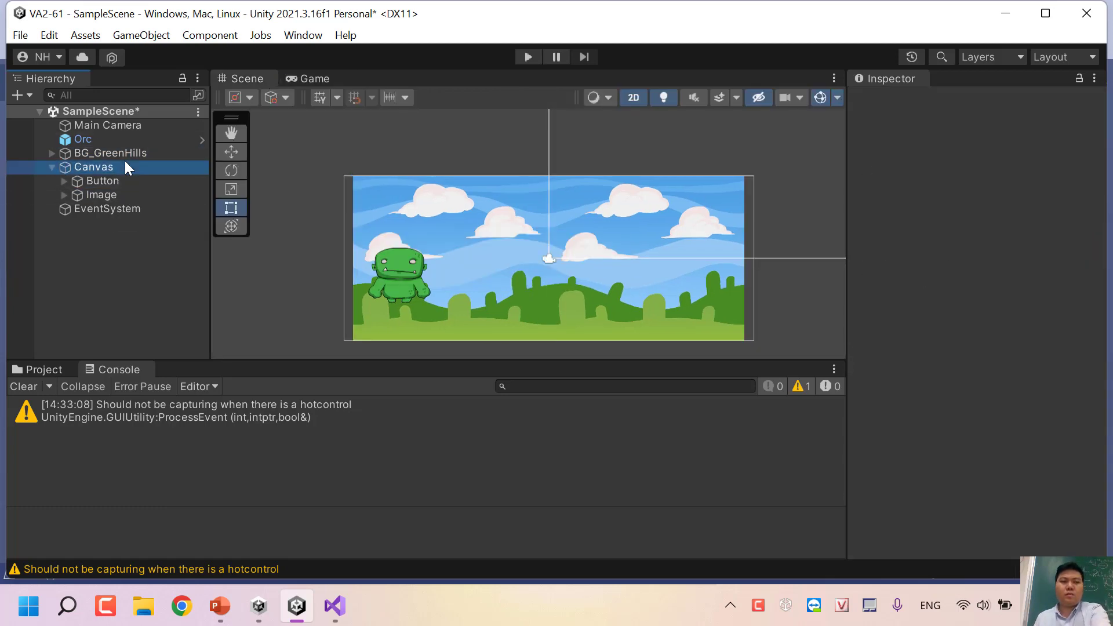
left_click(114, 178)
key("Delete")
left_click(109, 175)
key("Delete")
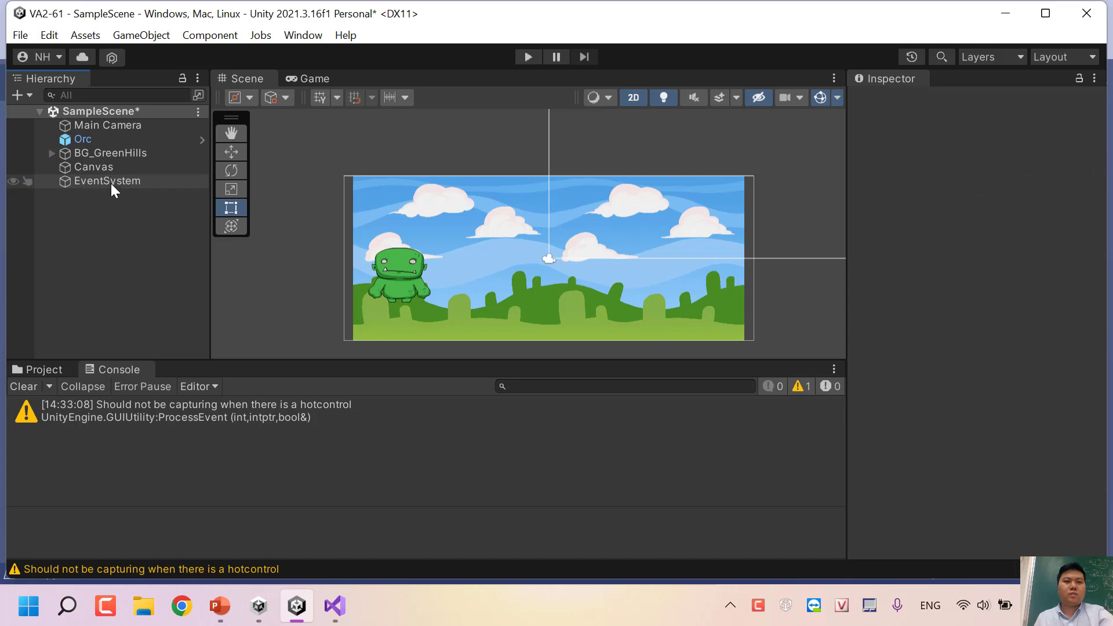
left_click(104, 167)
left_click(294, 85)
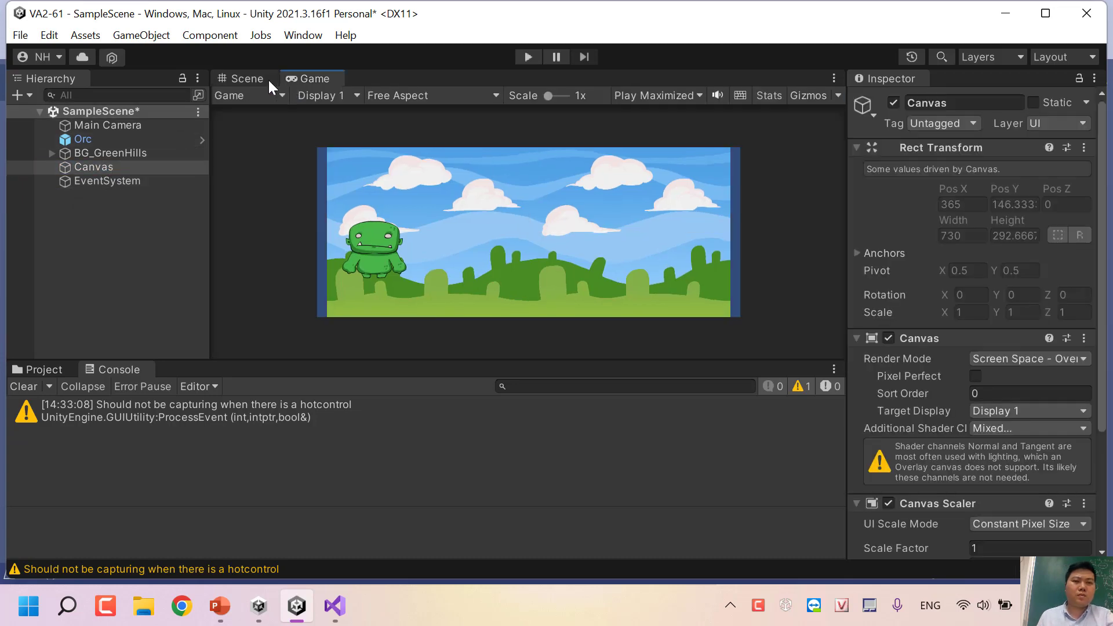
left_click(268, 80)
Step: Set the Main Camera size to 4.82 and delete the Orc from the scene
left_click(132, 124)
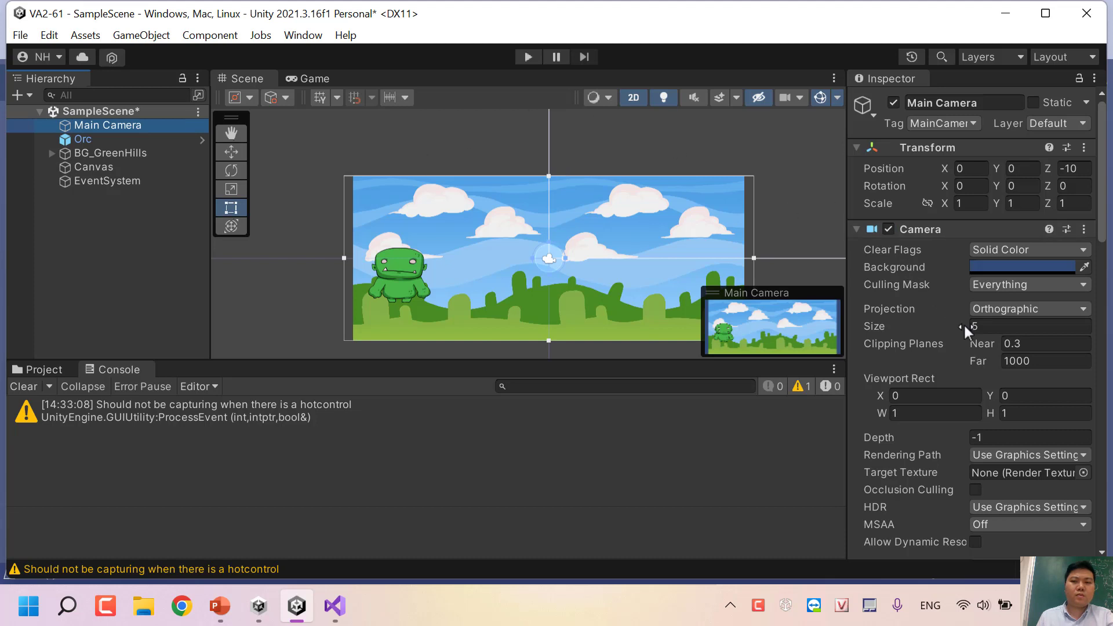
left_click_drag(965, 327, 954, 323)
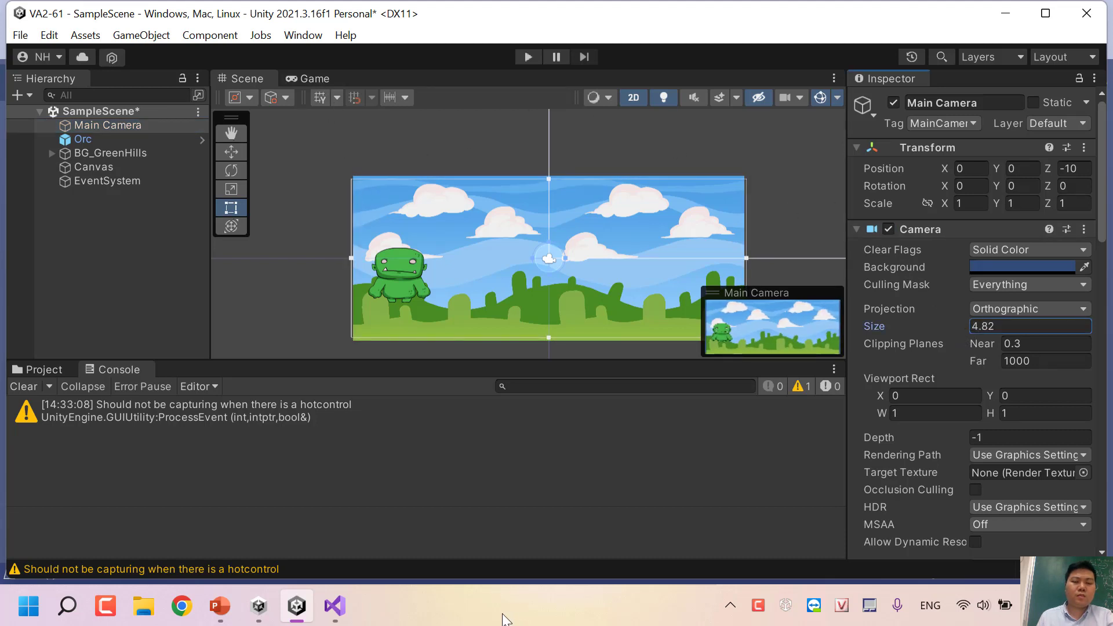
left_click(43, 371)
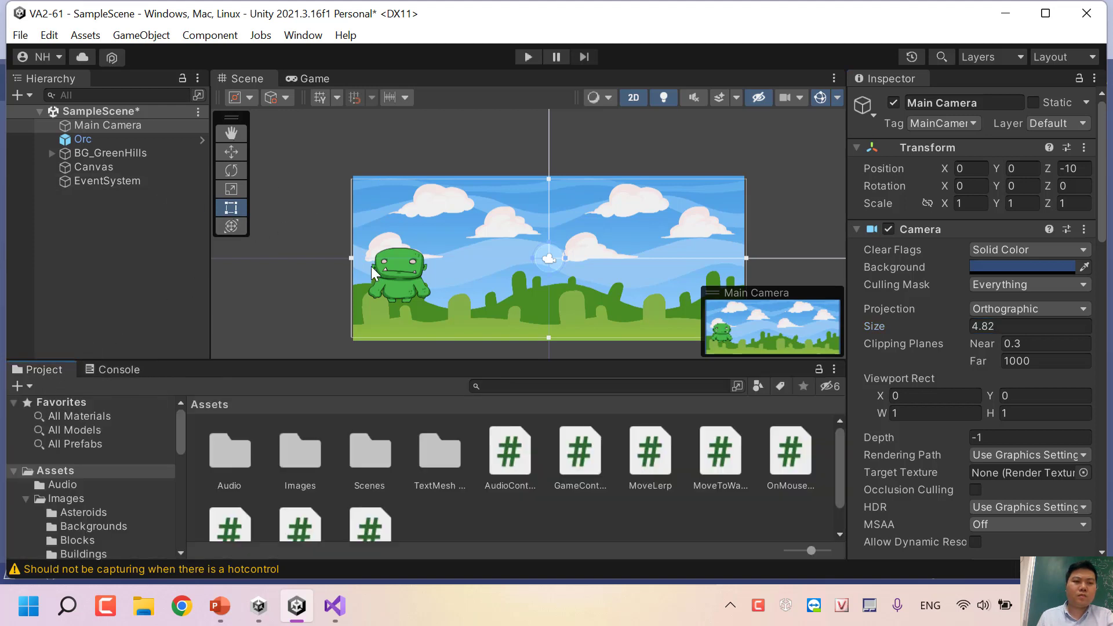
left_click(99, 141)
key("Delete")
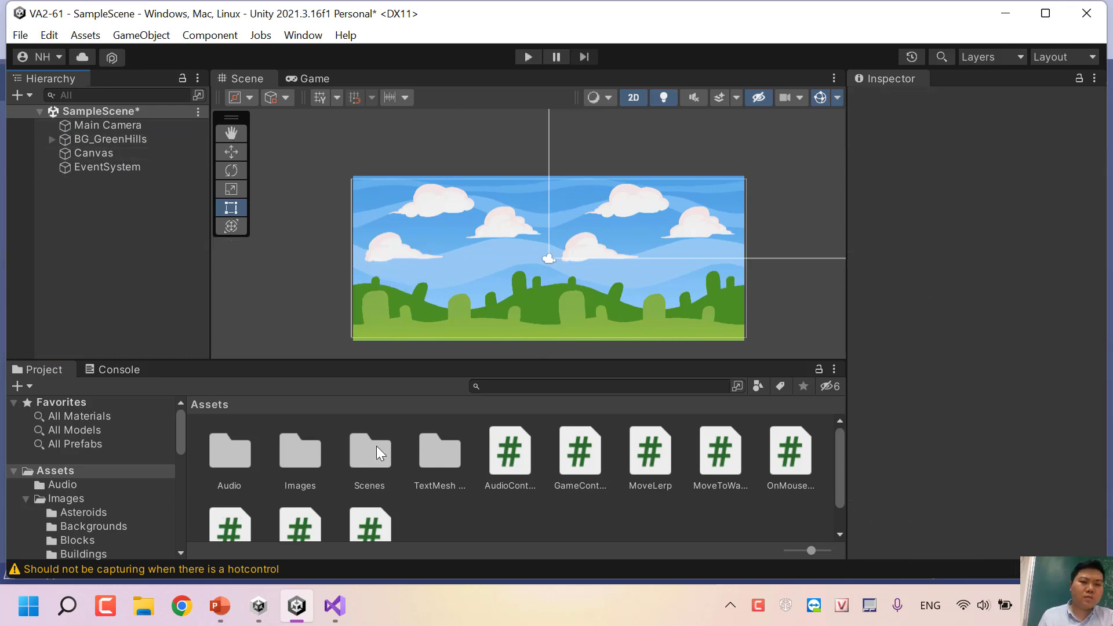
Step: Browse the TextMesh Pro and Images asset folders in the Project window
left_click(458, 443)
scroll(197, 489, "down", 1)
left_click(72, 497)
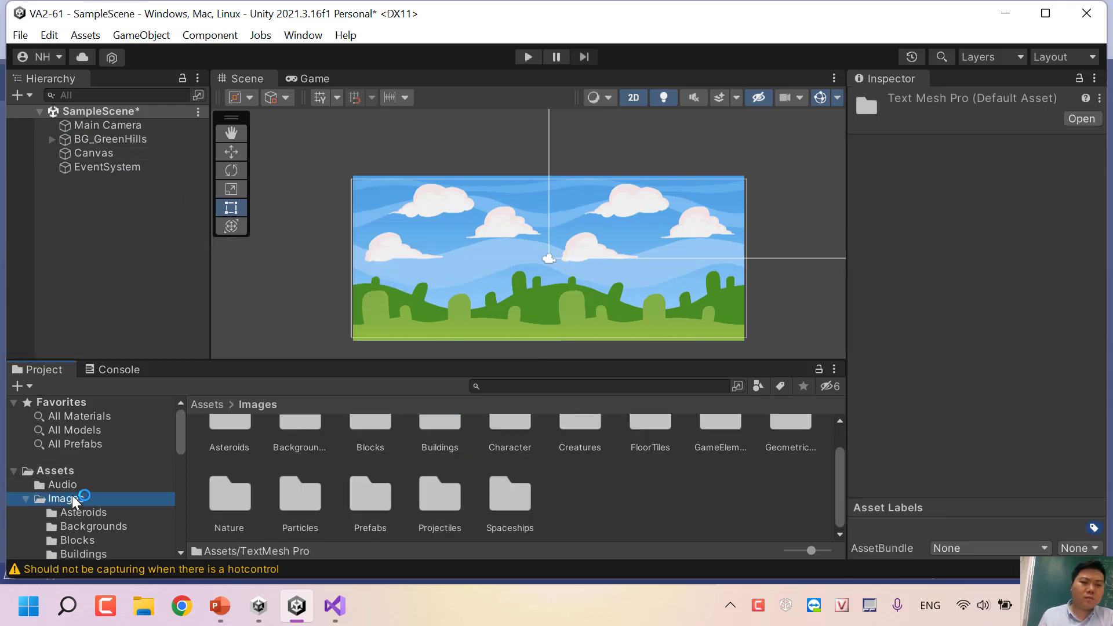
scroll(58, 490, "down", 2)
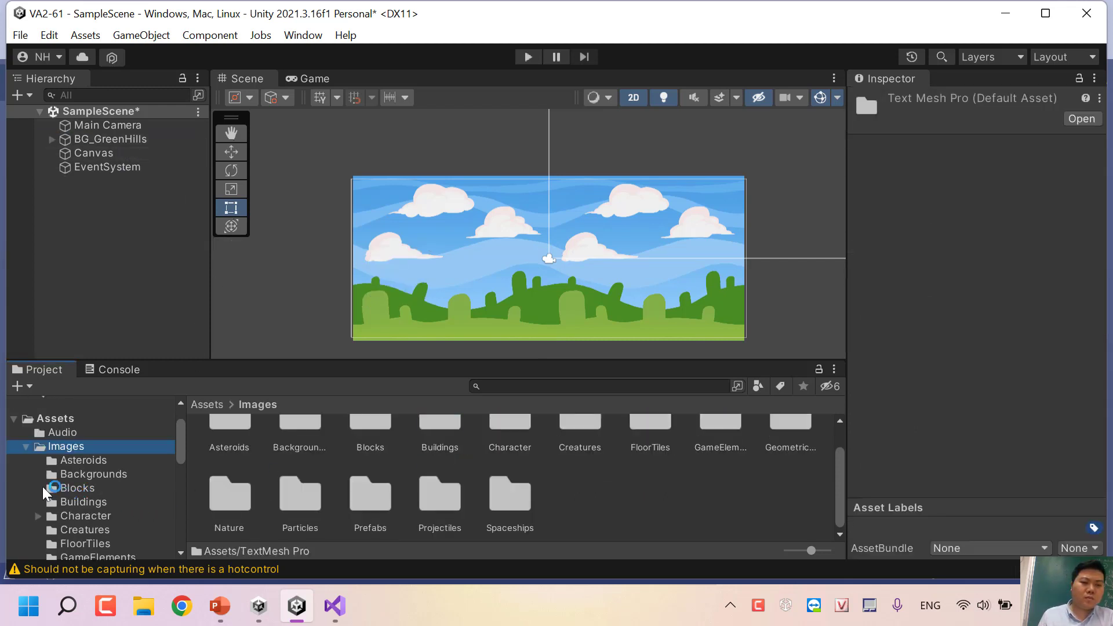
left_click(26, 445)
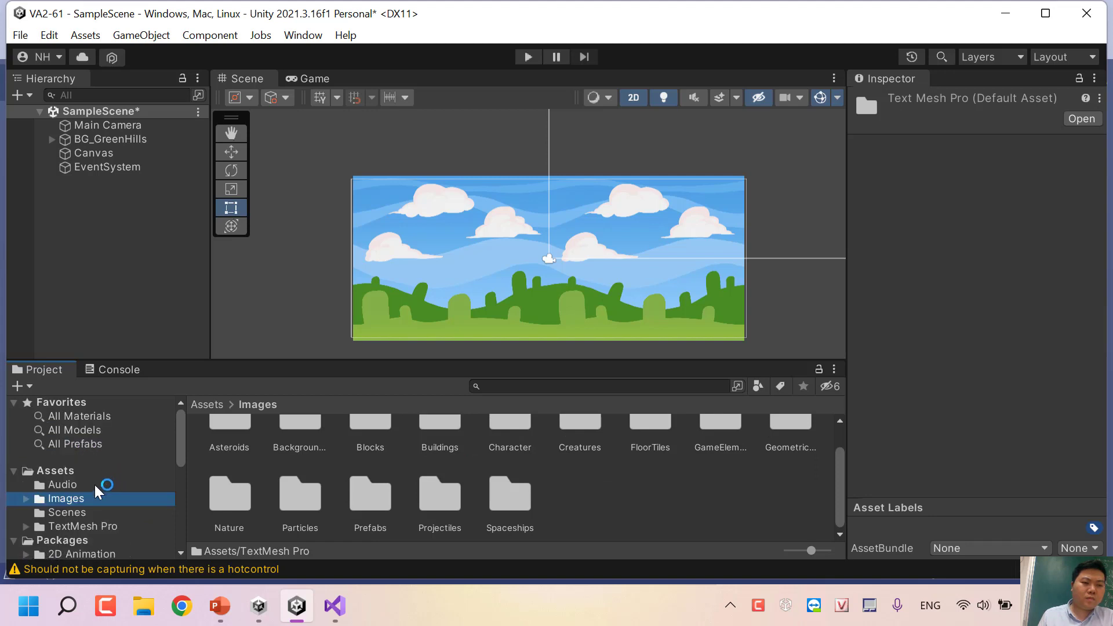
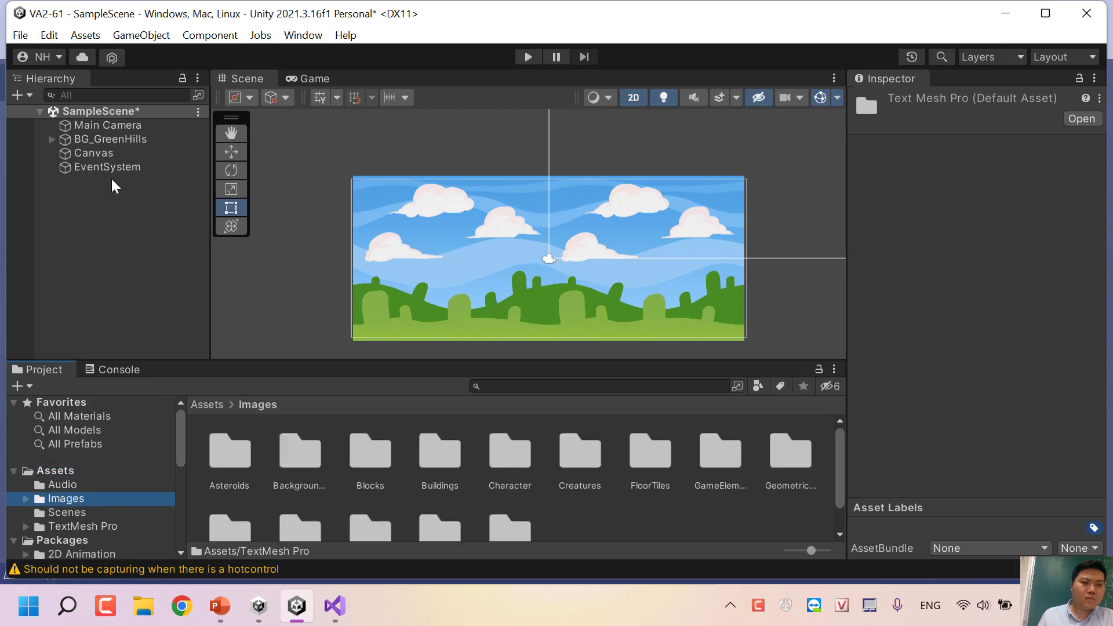
Step: Play-test the game briefly, stop it, and return to the Game view
left_click(517, 56)
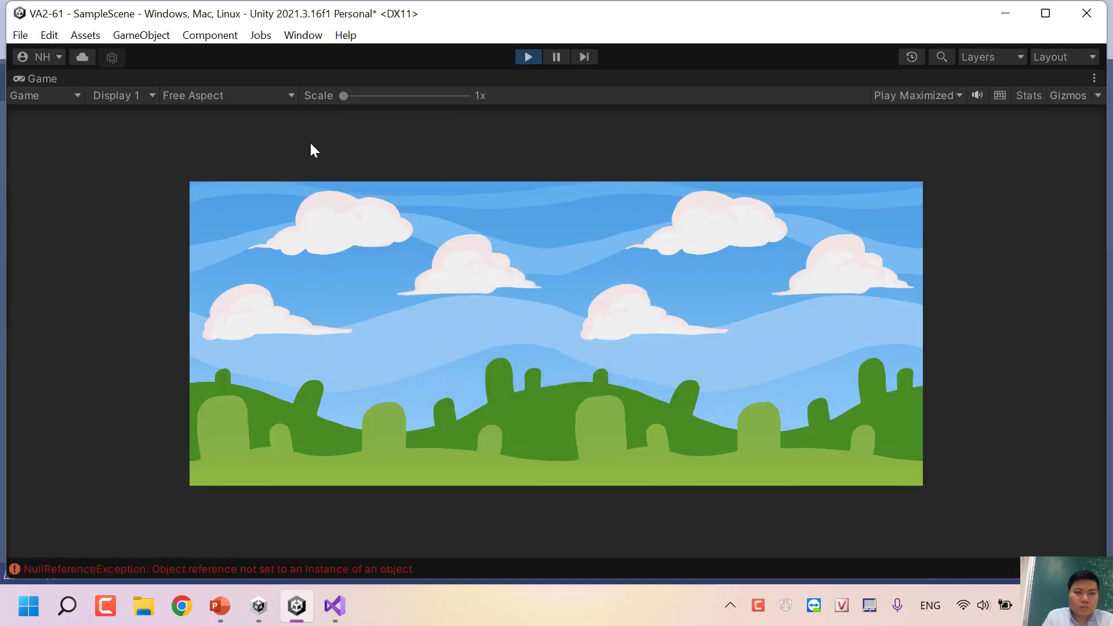
left_click(525, 58)
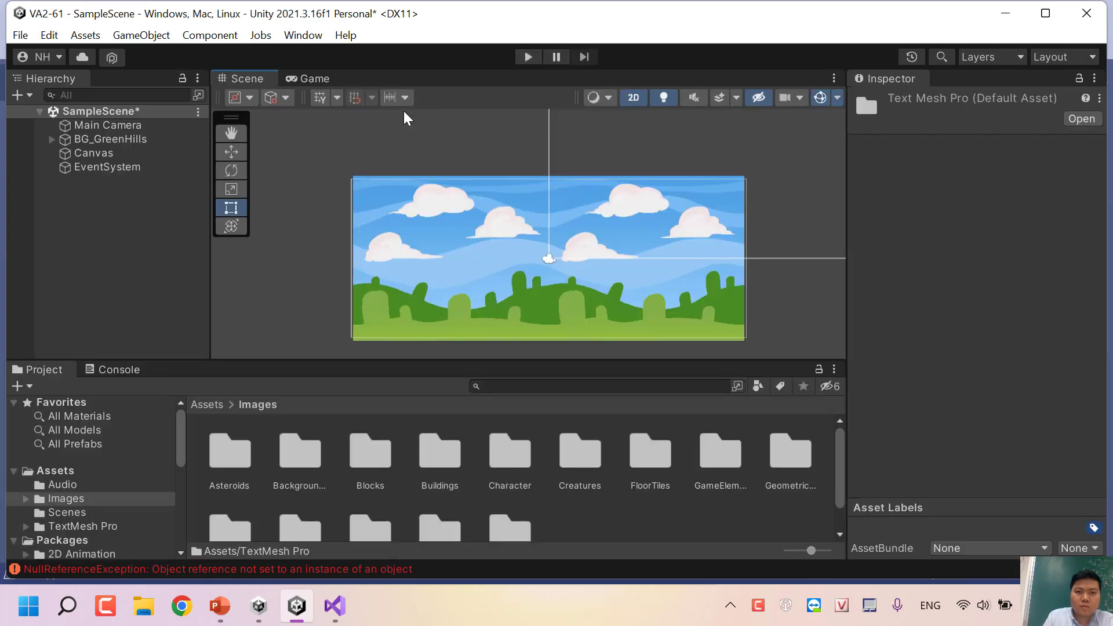
left_click(316, 79)
Step: Set the Game view to Play Focused and show the NullReferenceException's stack trace in the Console
left_click(667, 97)
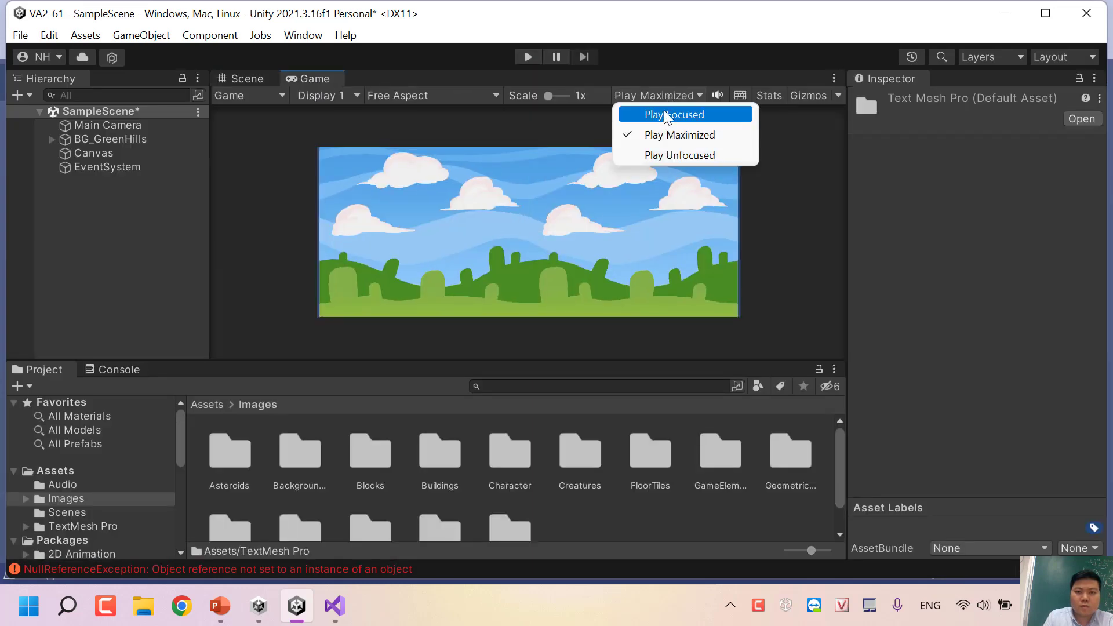
left_click(664, 114)
left_click(642, 95)
left_click(663, 154)
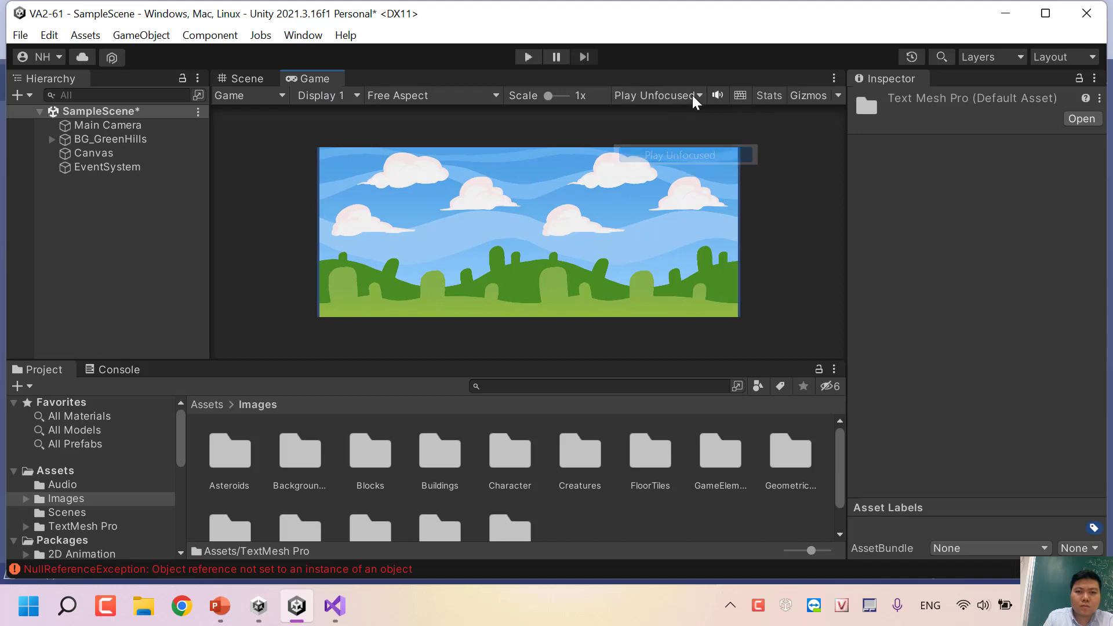
left_click(692, 95)
left_click(666, 113)
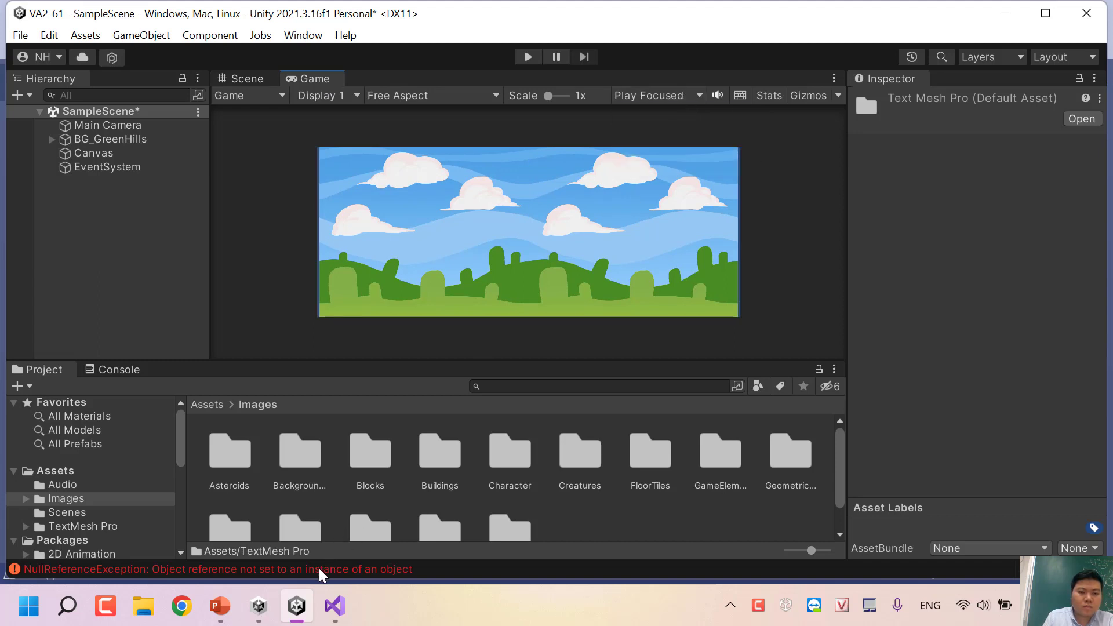
left_click(319, 568)
left_click(287, 412)
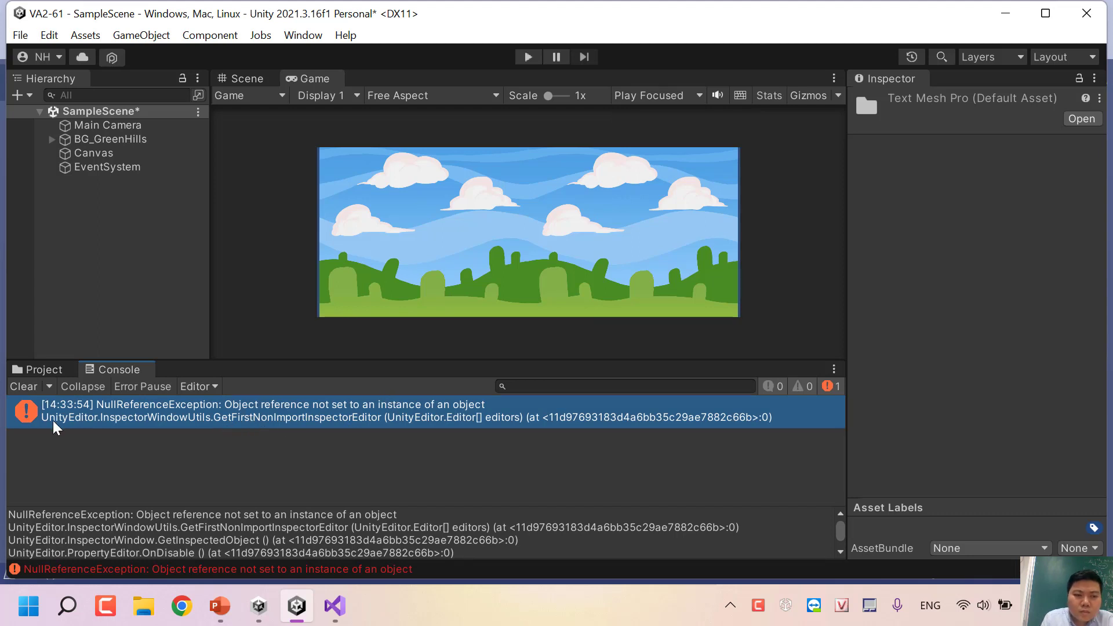
Step: Clear the old Console errors and run a quick play test
left_click(26, 387)
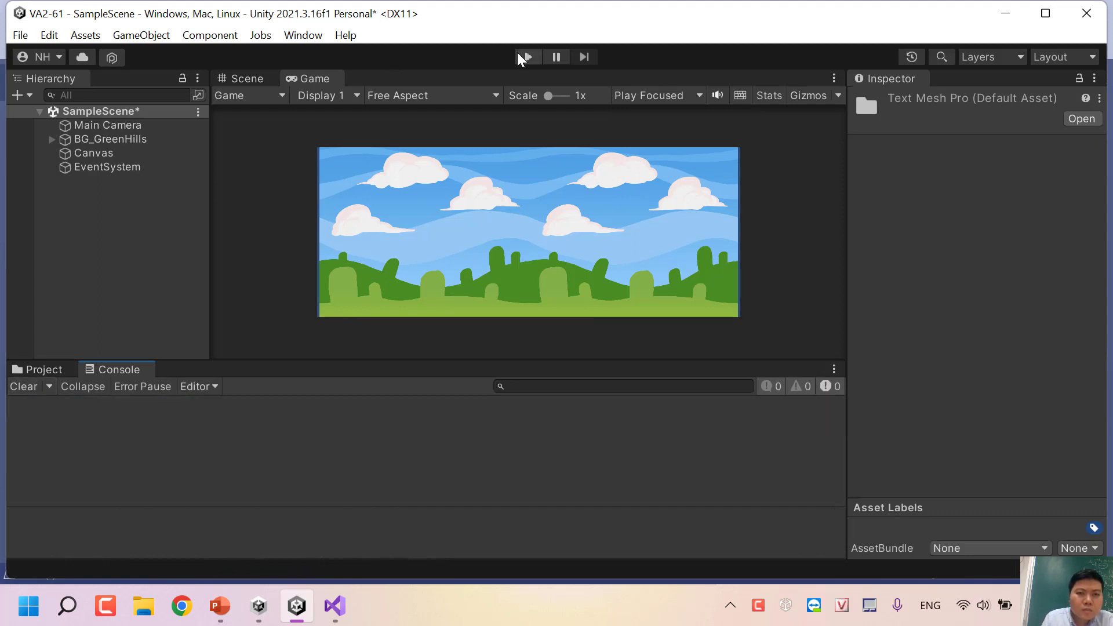
left_click(519, 55)
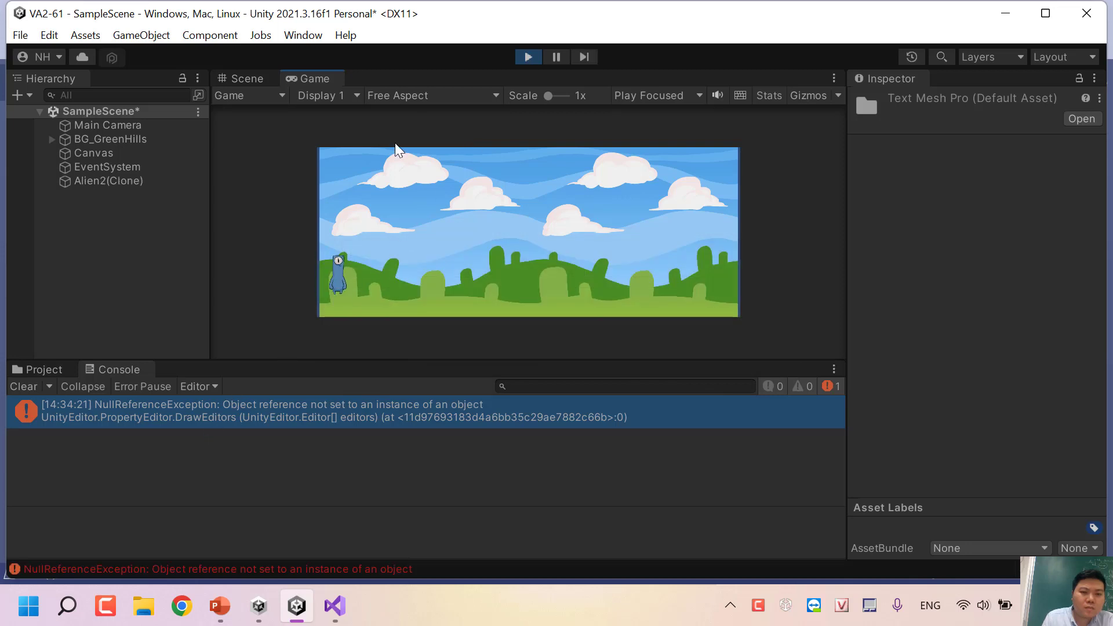
key("ctrl+p")
Step: Delete the EventSystem and Canvas objects from the Hierarchy
left_click(78, 172)
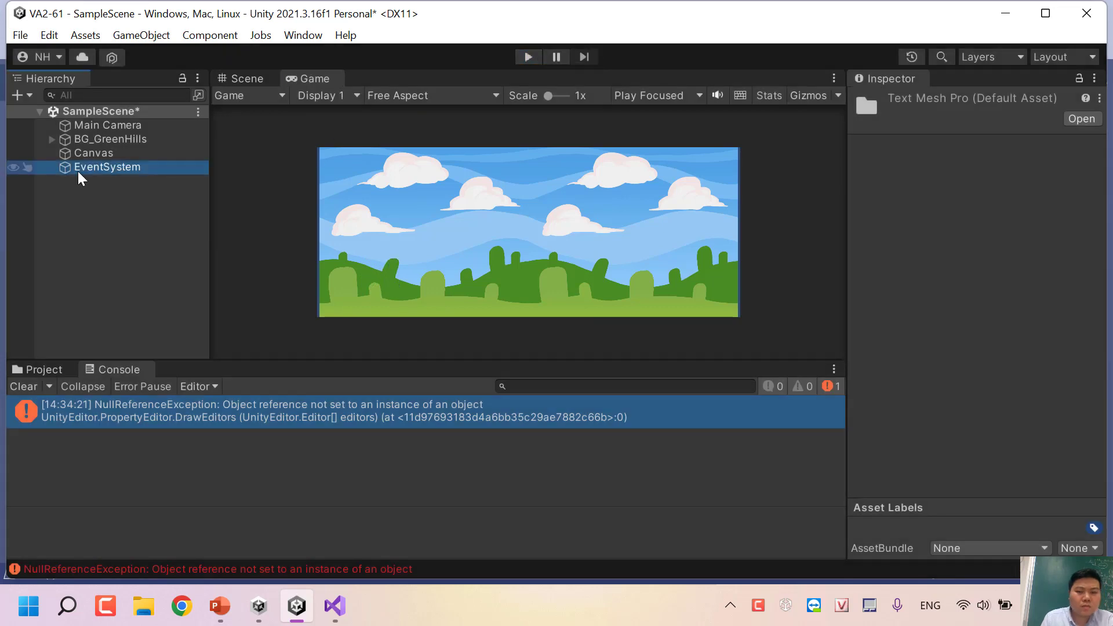
key("Delete")
left_click(92, 154)
key("Delete")
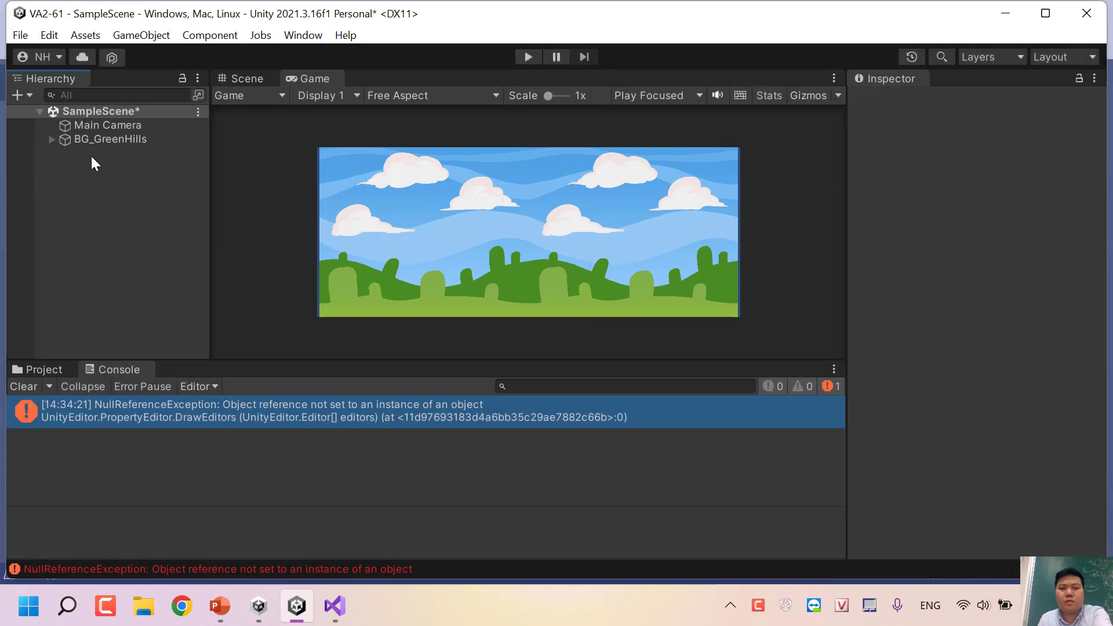
Step: Play-test without the Canvas, inspecting the spawned Zombie(Clone), then stop and show the Project files
left_click(527, 58)
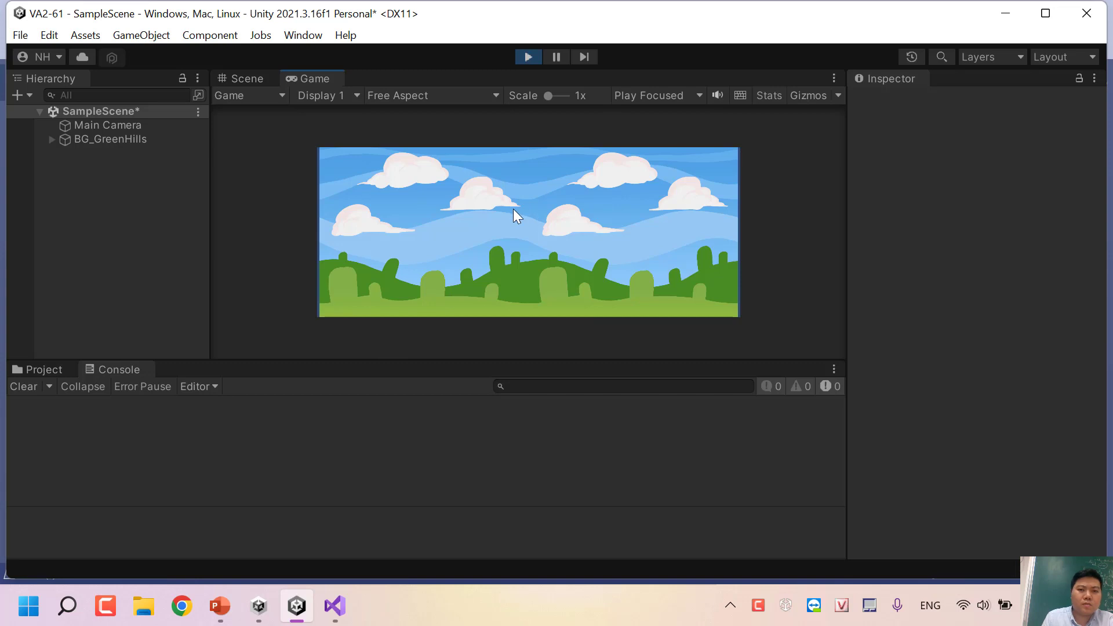
left_click(258, 78)
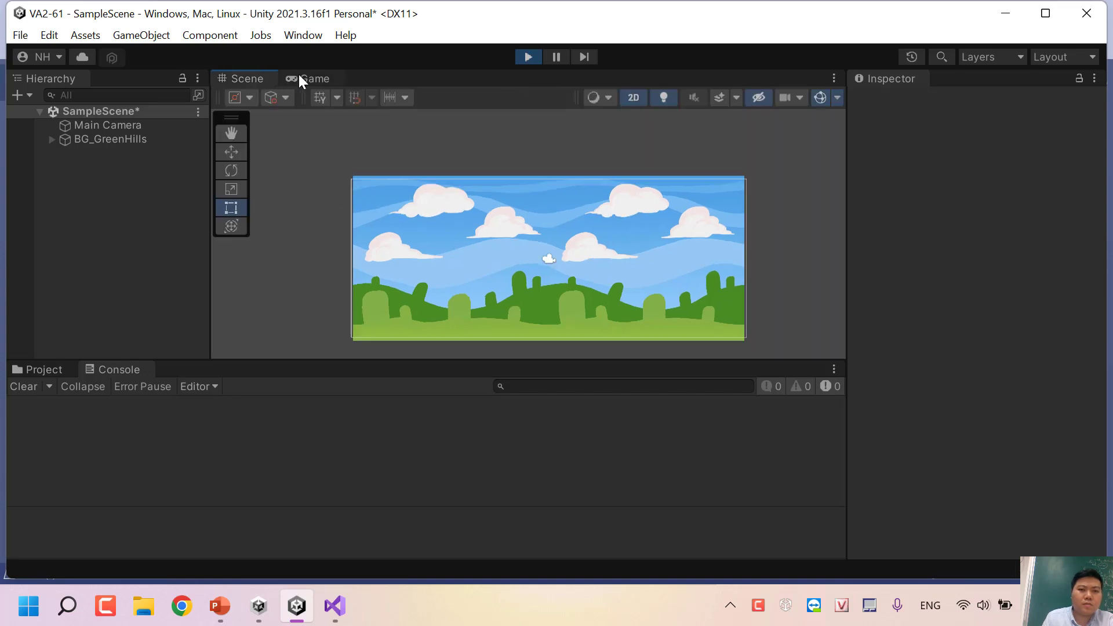
left_click(303, 78)
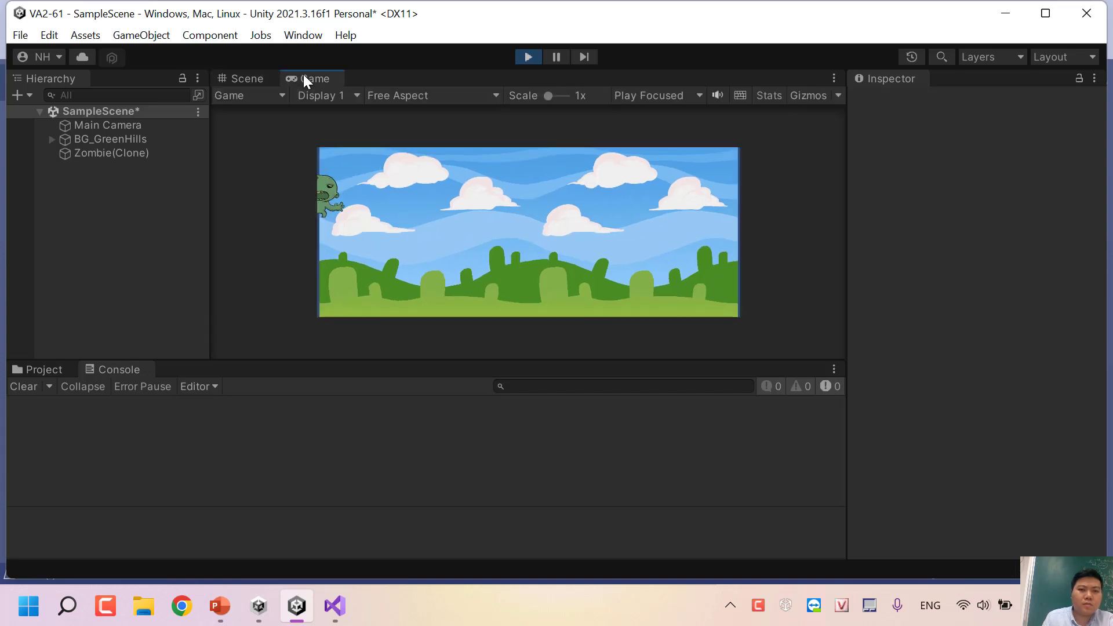
left_click(138, 152)
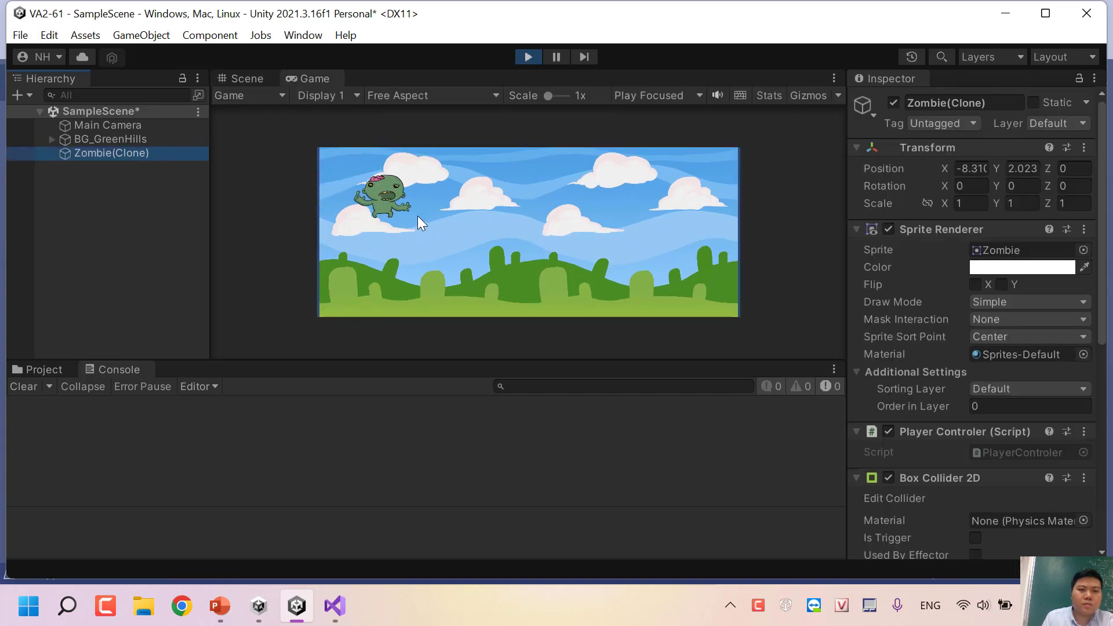
left_click(528, 57)
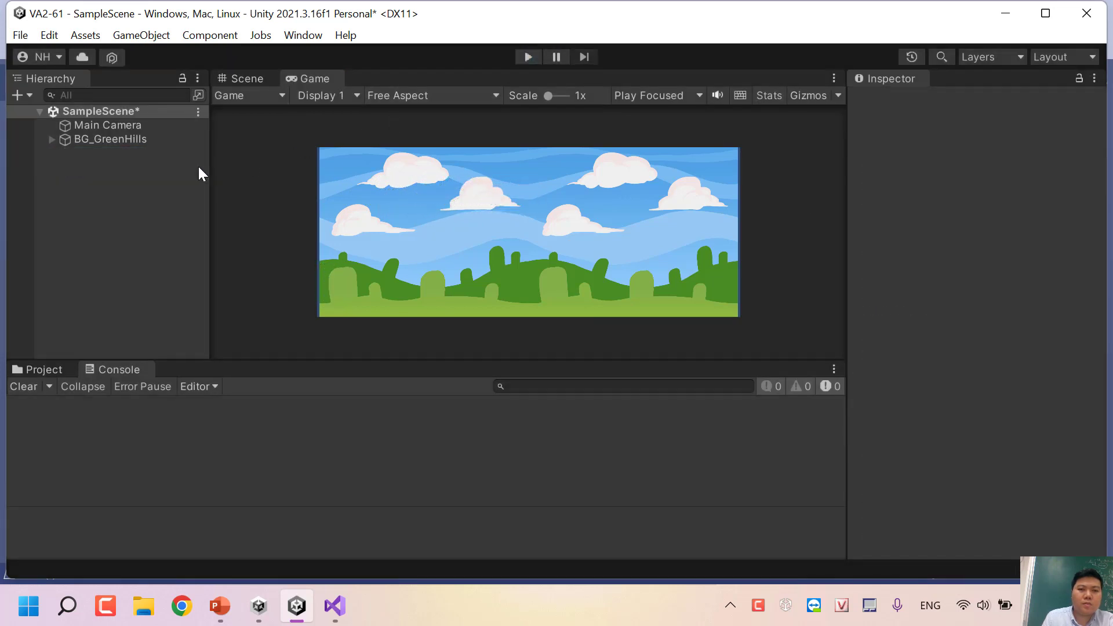
left_click(43, 369)
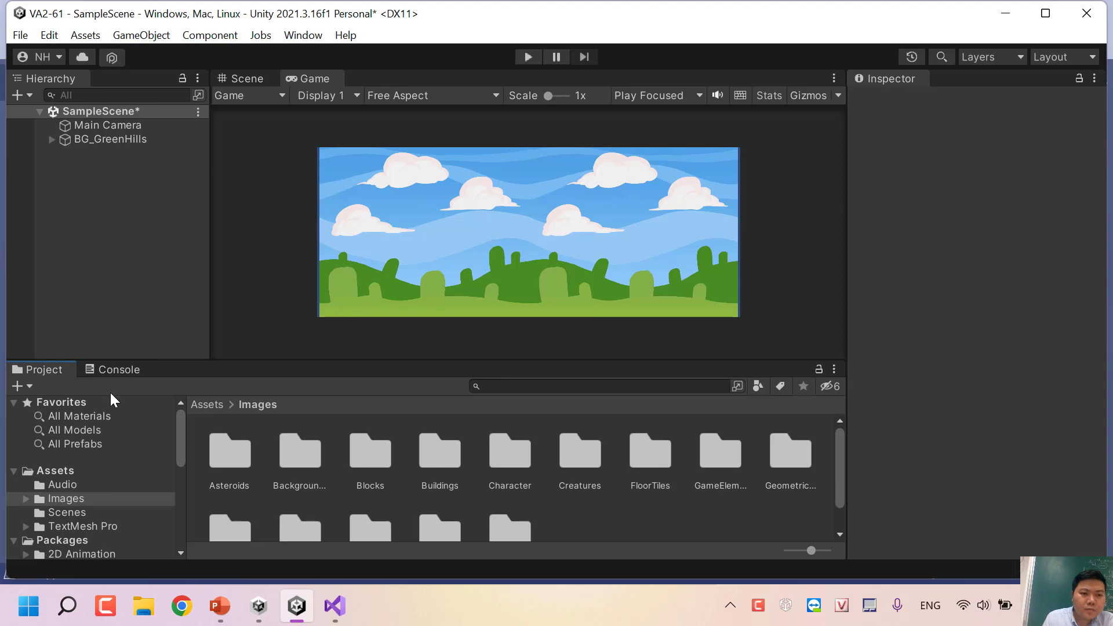
Step: Collapse Packages and browse the Assets, Scenes and Images > Character folders
left_click(14, 539)
left_click(51, 474)
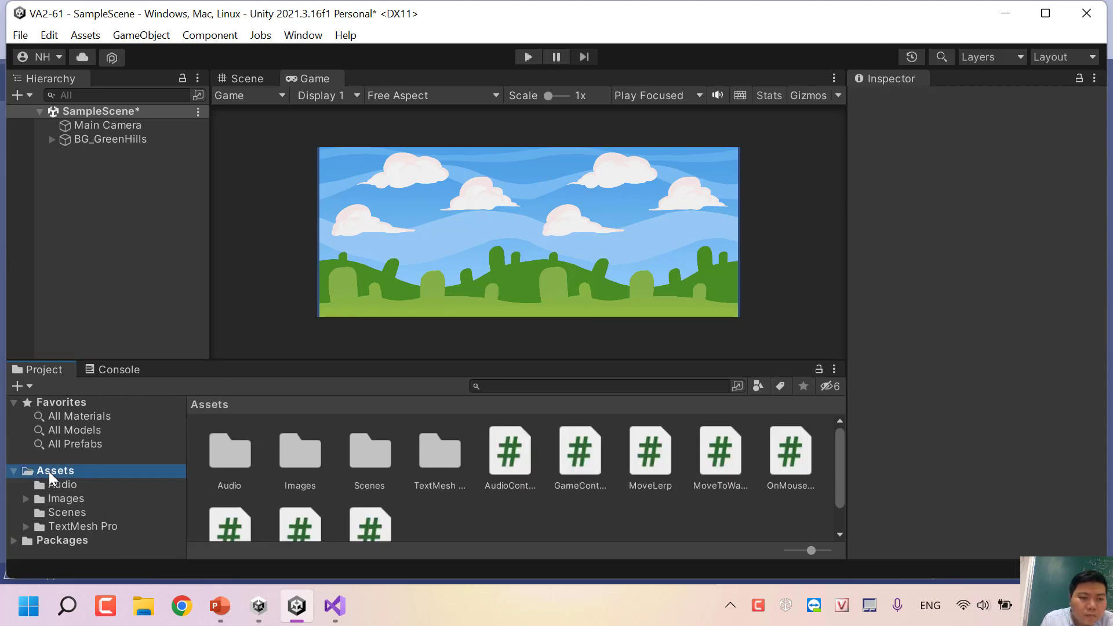
double_click(370, 453)
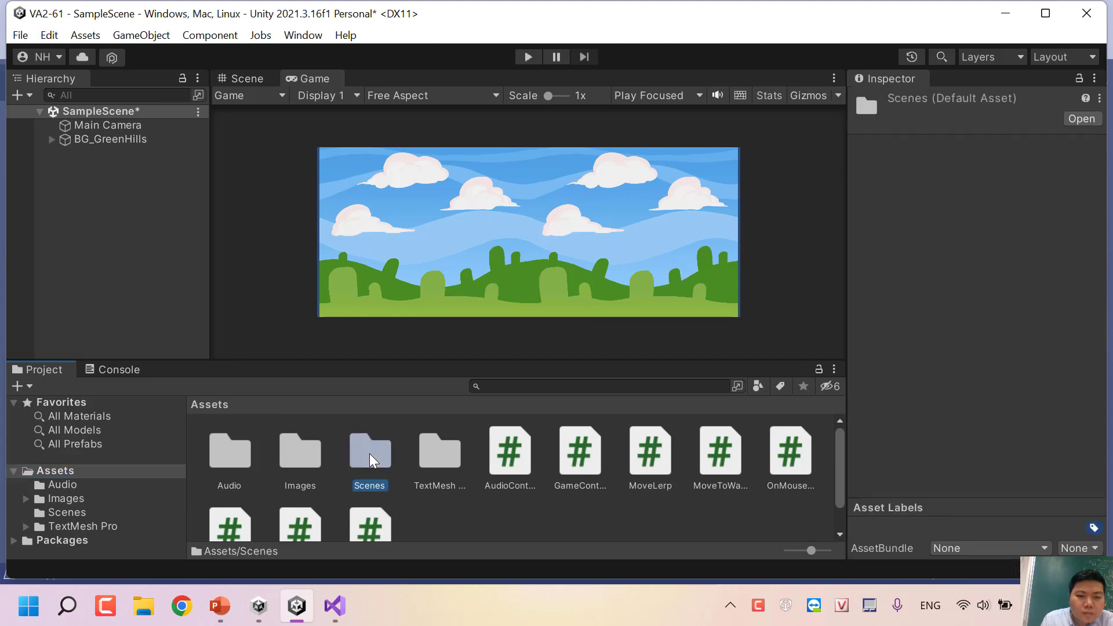
left_click(105, 503)
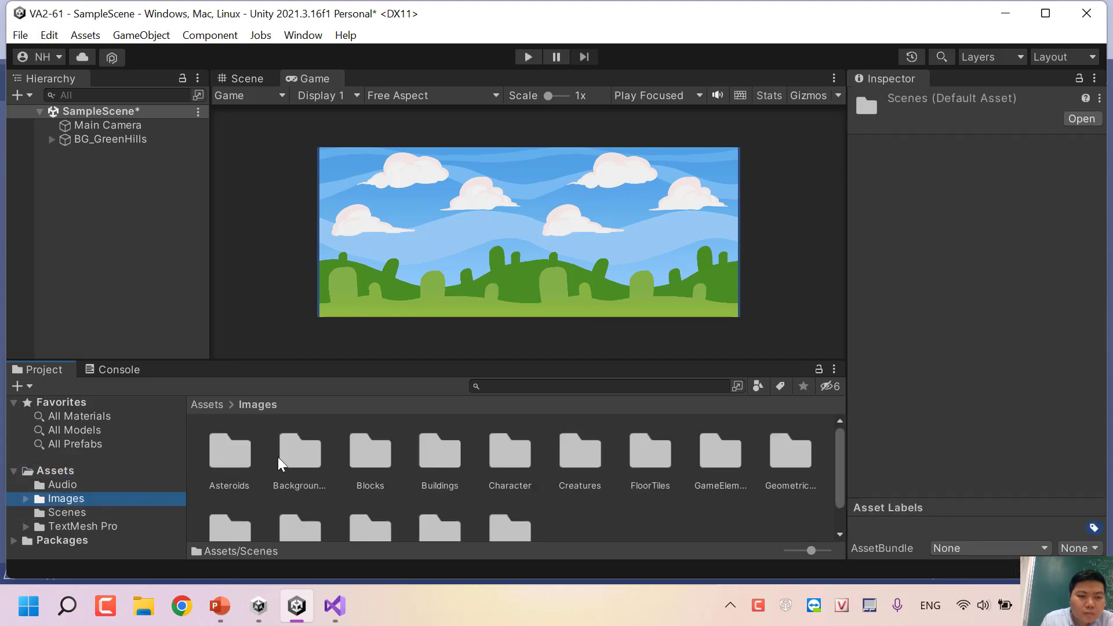
double_click(493, 467)
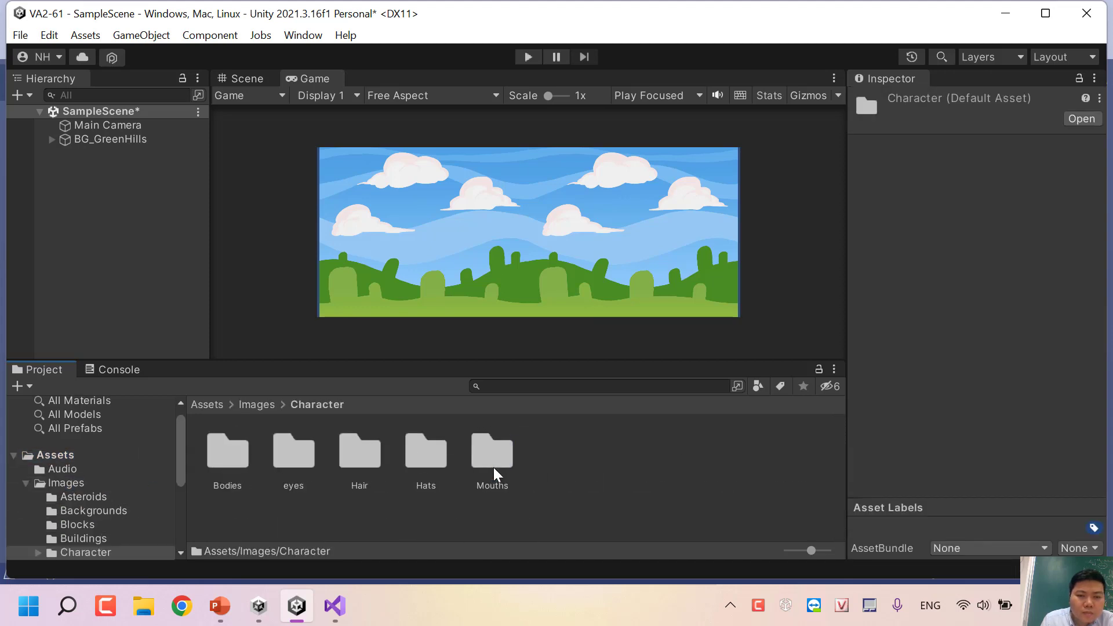
Step: Look through the FloorTiles and Creatures sprites, then select Images > Backgrounds
scroll(90, 532, "down", 3)
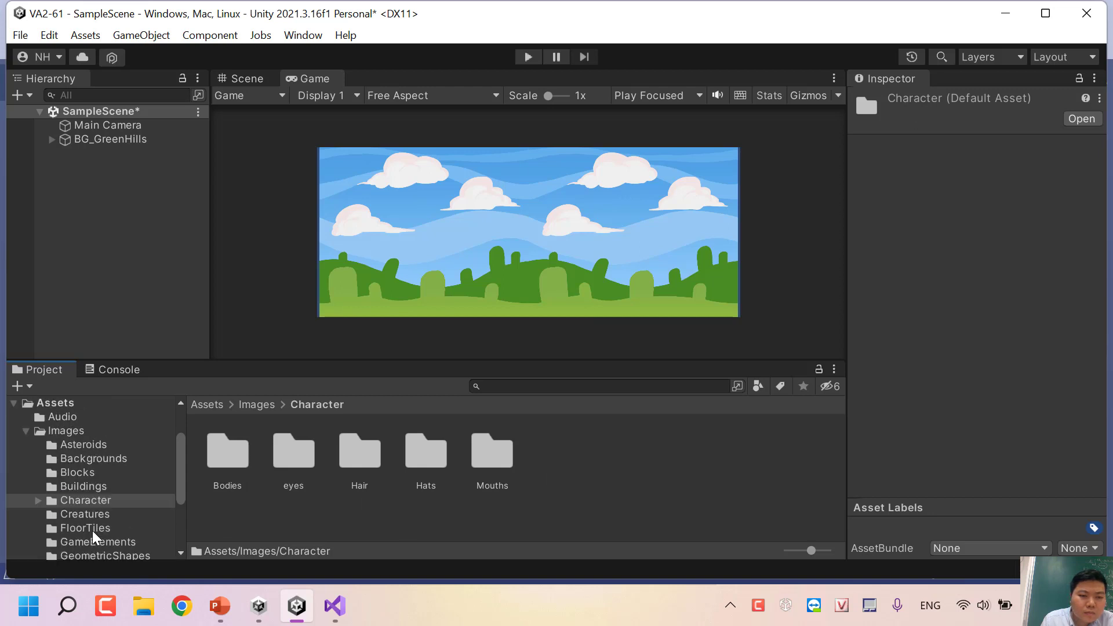
left_click(92, 523)
key("Up")
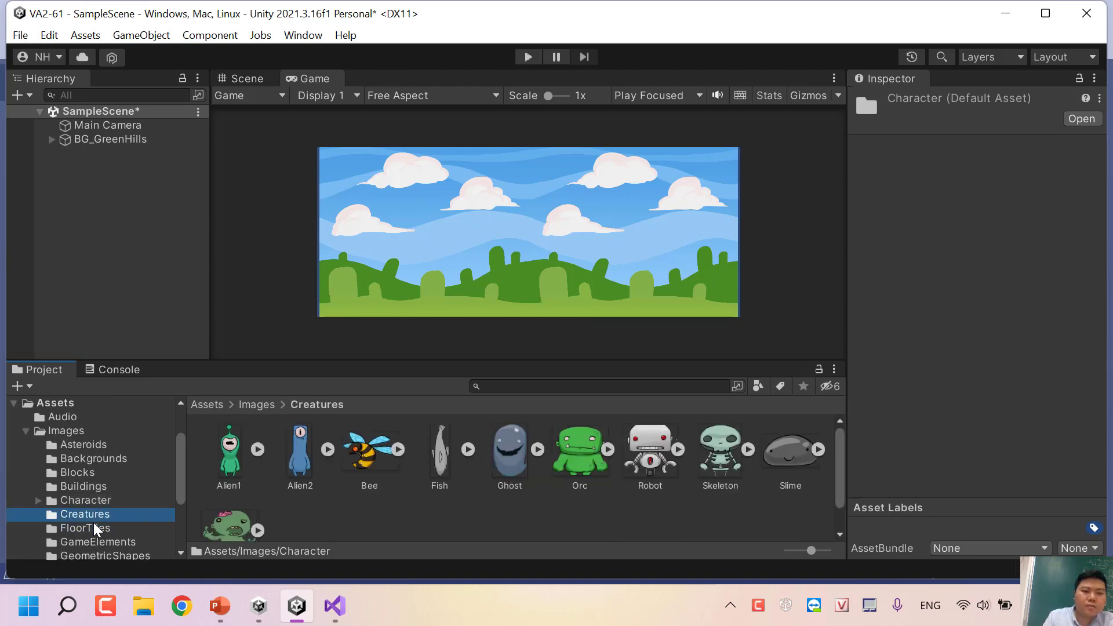
scroll(374, 451, "down", 2)
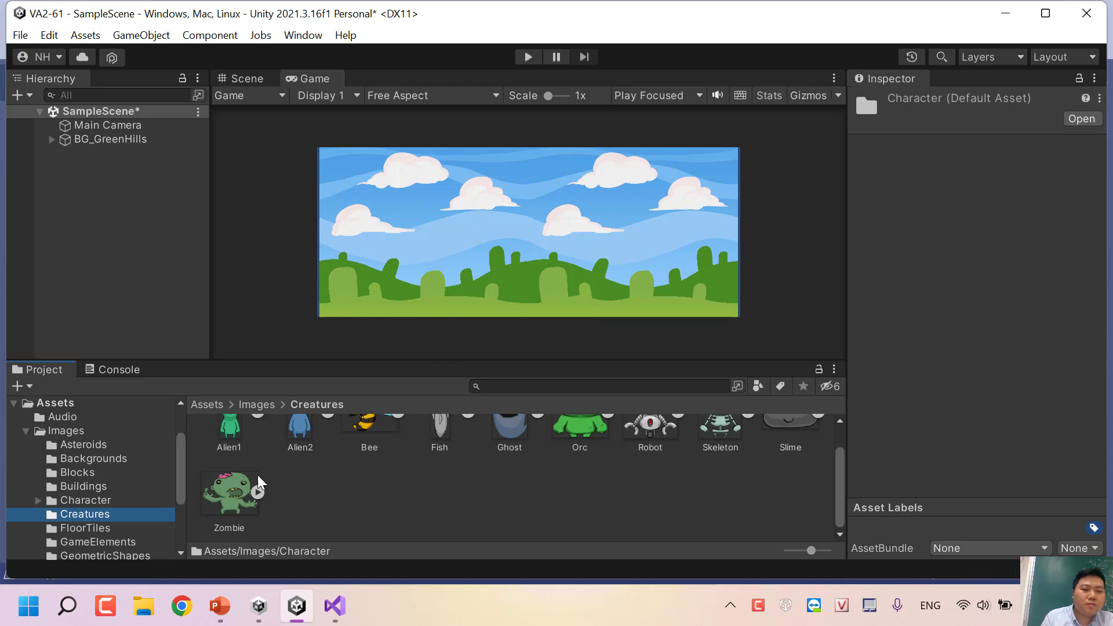
left_click(99, 499)
left_click(99, 459)
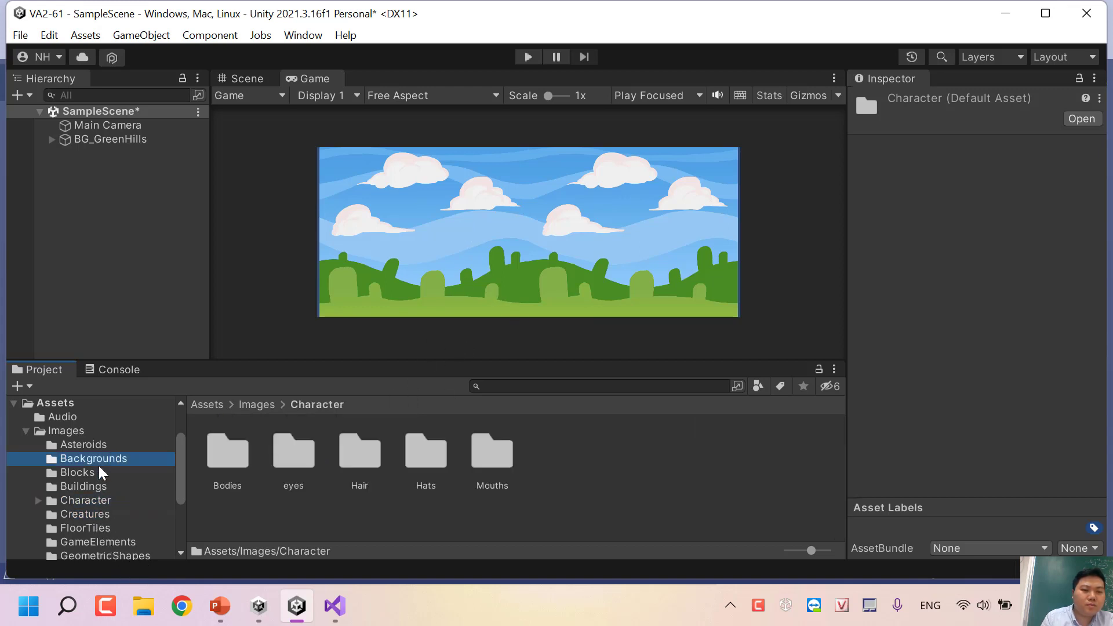
left_click(158, 124)
scroll(930, 346, "down", 3)
scroll(930, 343, "down", 3)
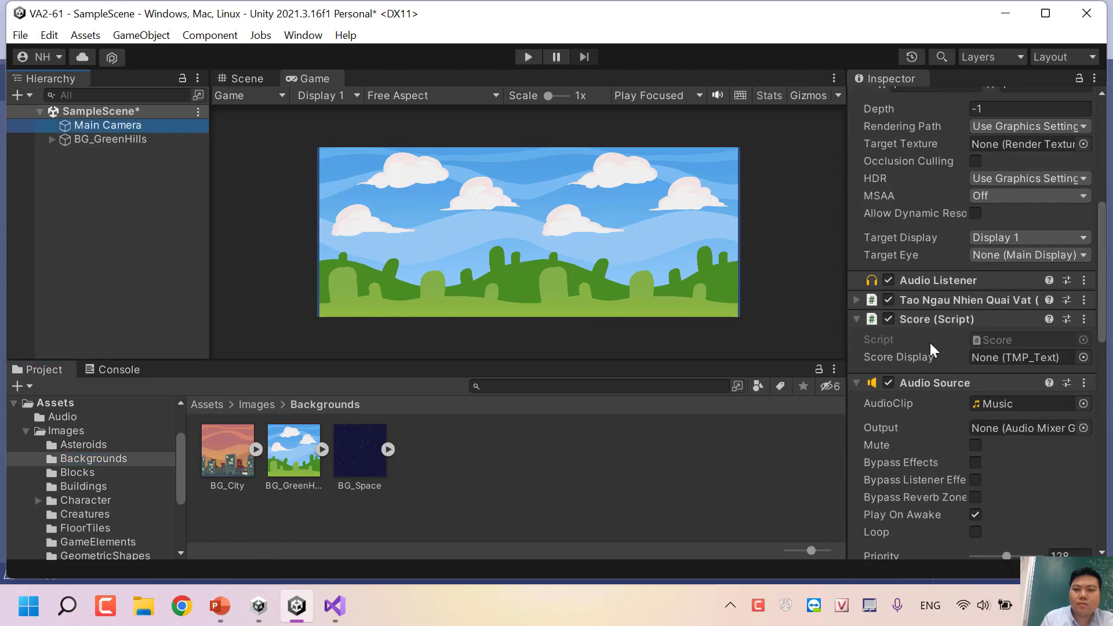
left_click(968, 300)
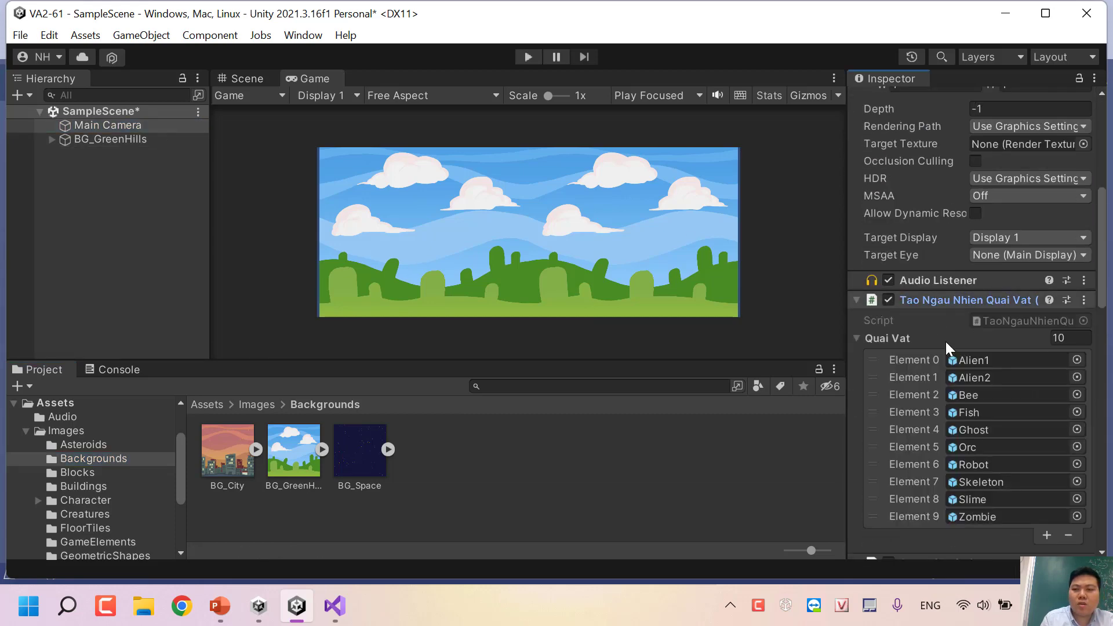
left_click(982, 359)
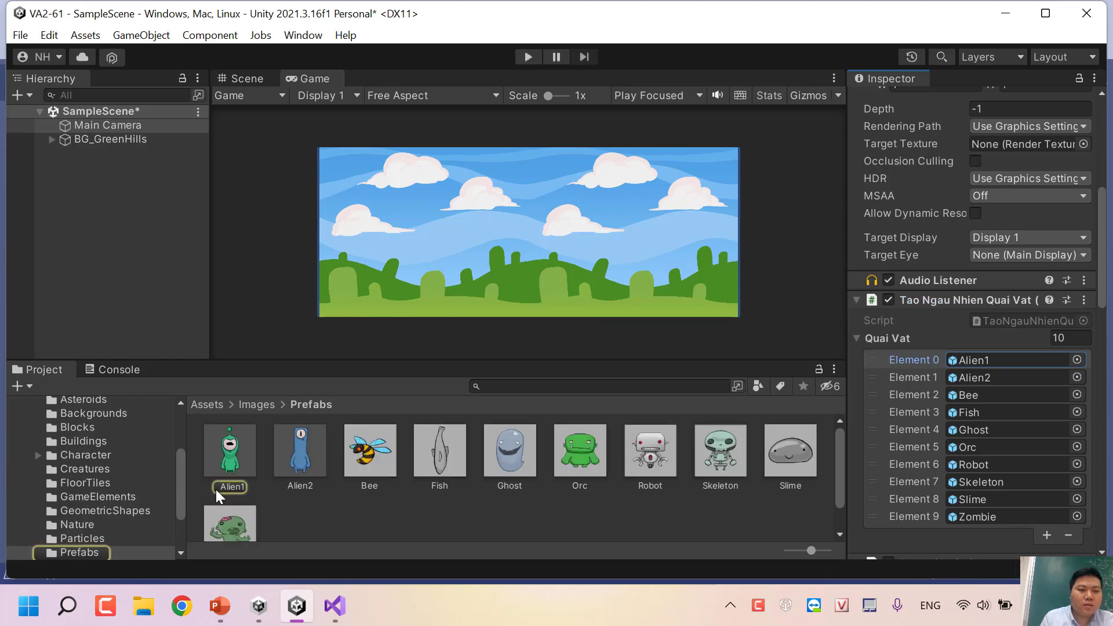
left_click_drag(179, 471, 180, 485)
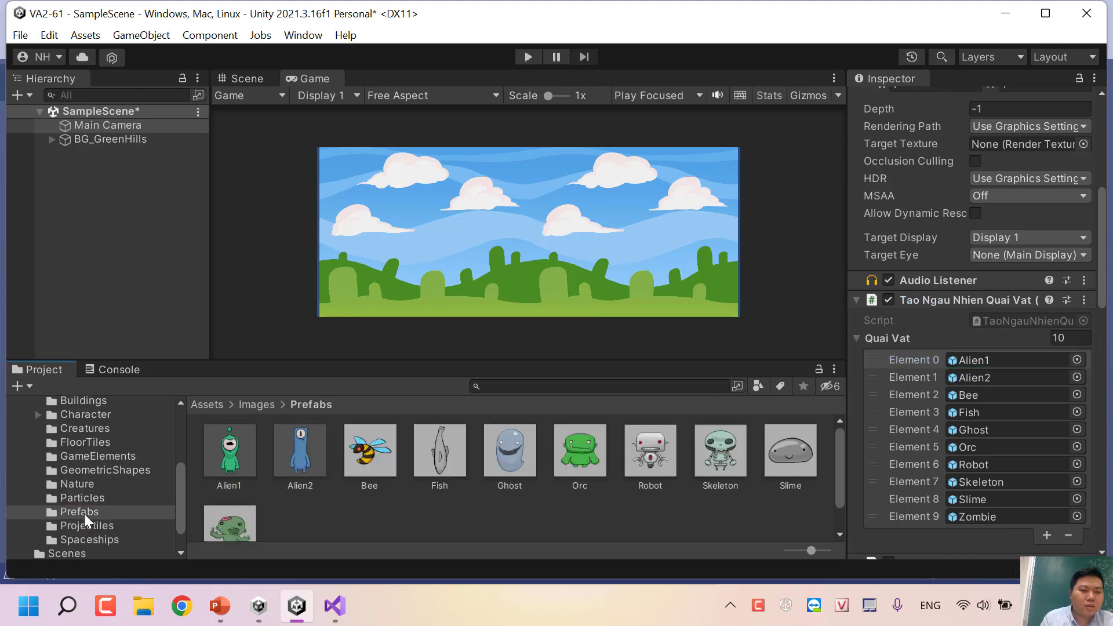
mouse_move(100, 509)
left_mouse_down()
mouse_move(115, 438)
mouse_move(77, 428)
left_mouse_up()
scroll(104, 453, "up", 5)
scroll(105, 454, "down", 3)
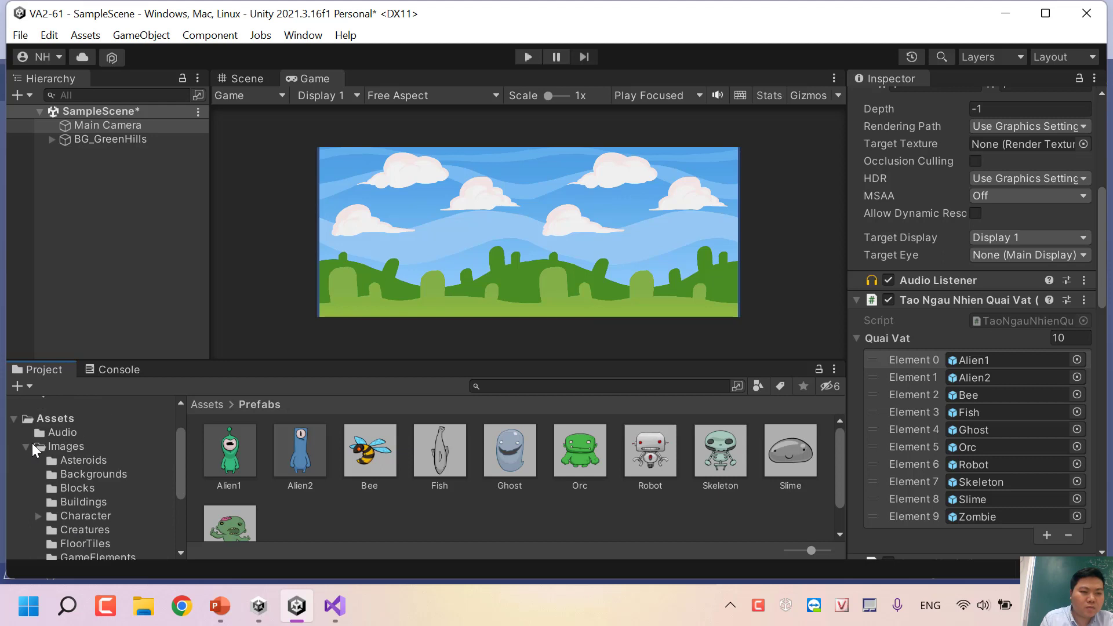
left_click(26, 445)
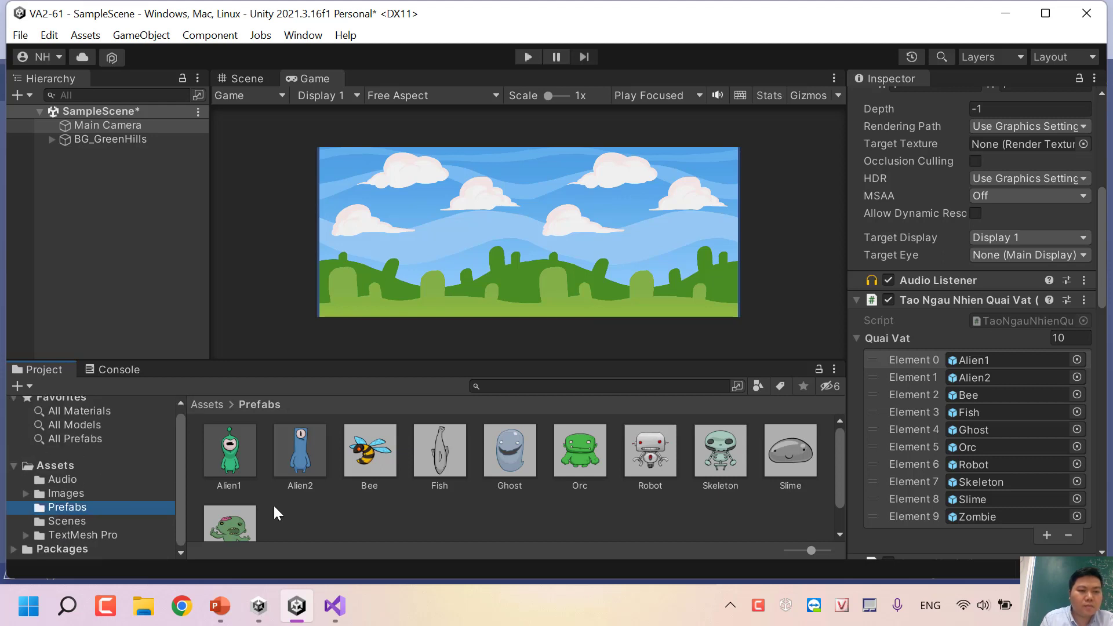
left_click(243, 475)
scroll(262, 451, "down", 1)
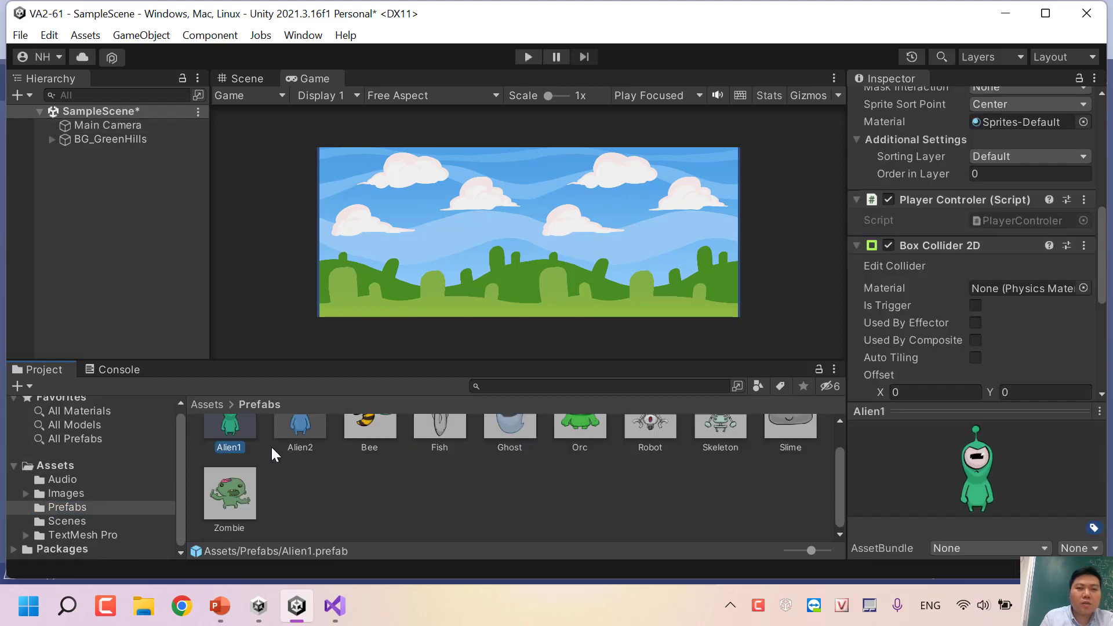
left_click(255, 79)
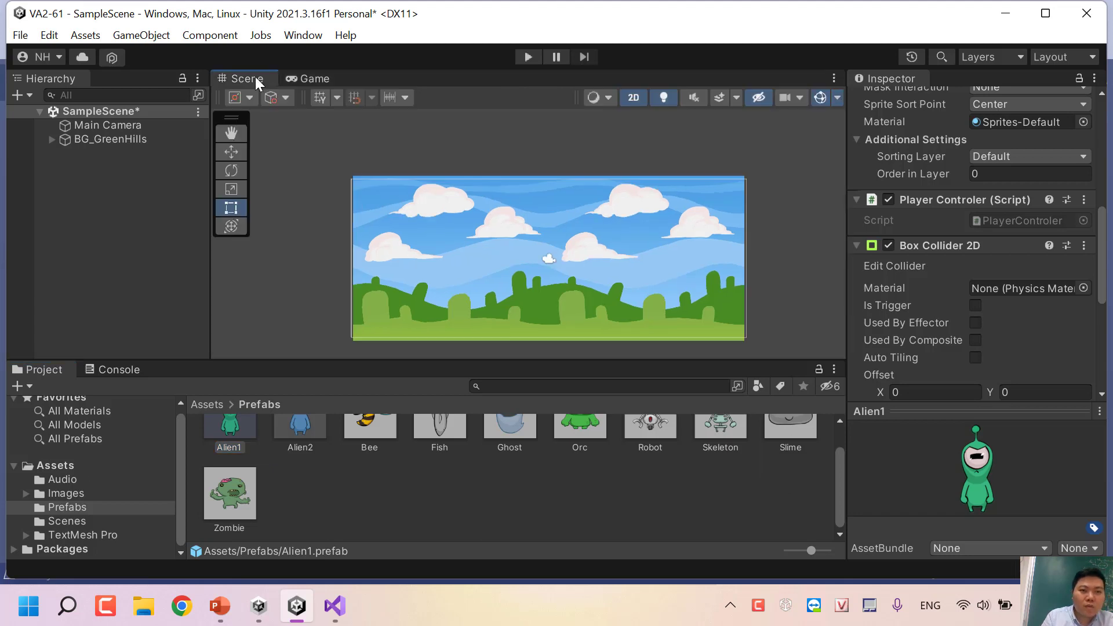
left_click(292, 79)
scroll(235, 440, "up", 1)
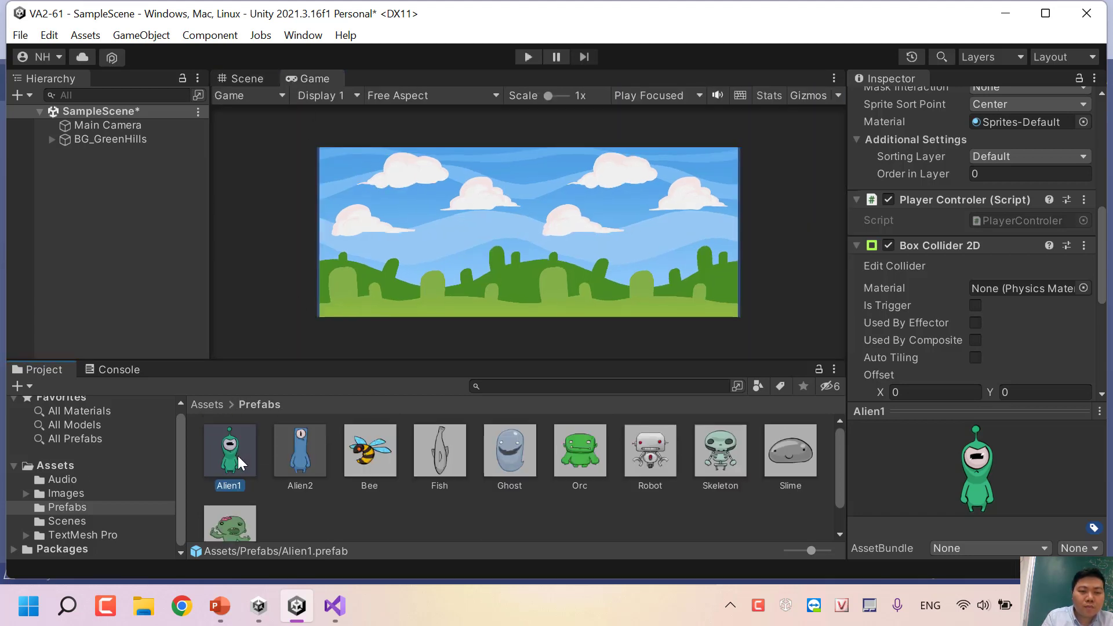
left_click(238, 456)
scroll(305, 463, "down", 1)
scroll(310, 457, "up", 1)
left_click(305, 453)
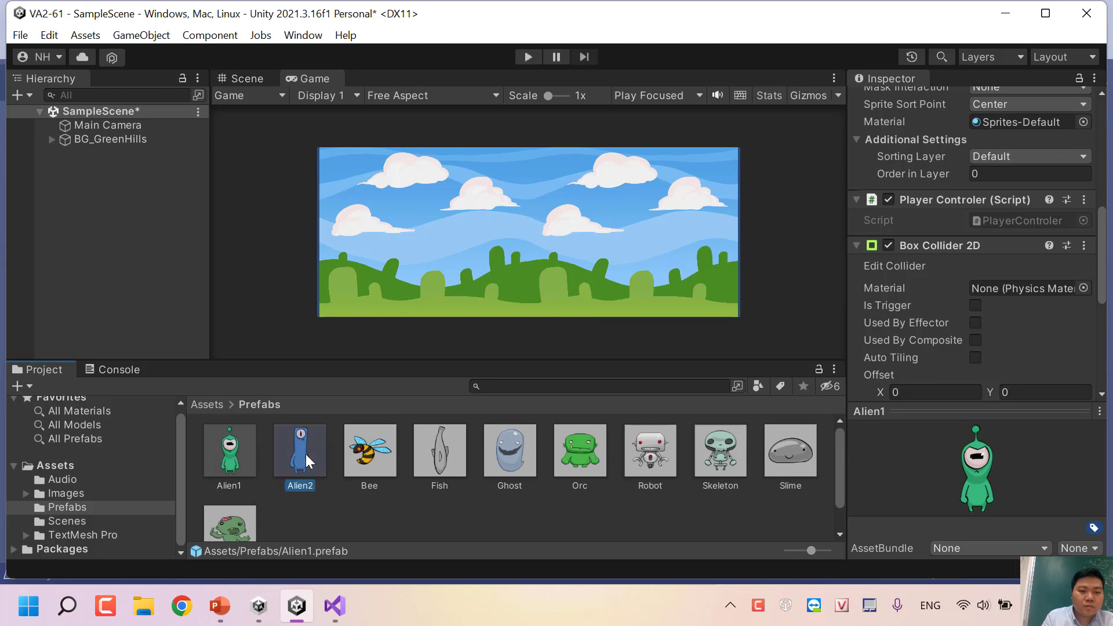
left_click(233, 467)
scroll(1003, 307, "down", 5)
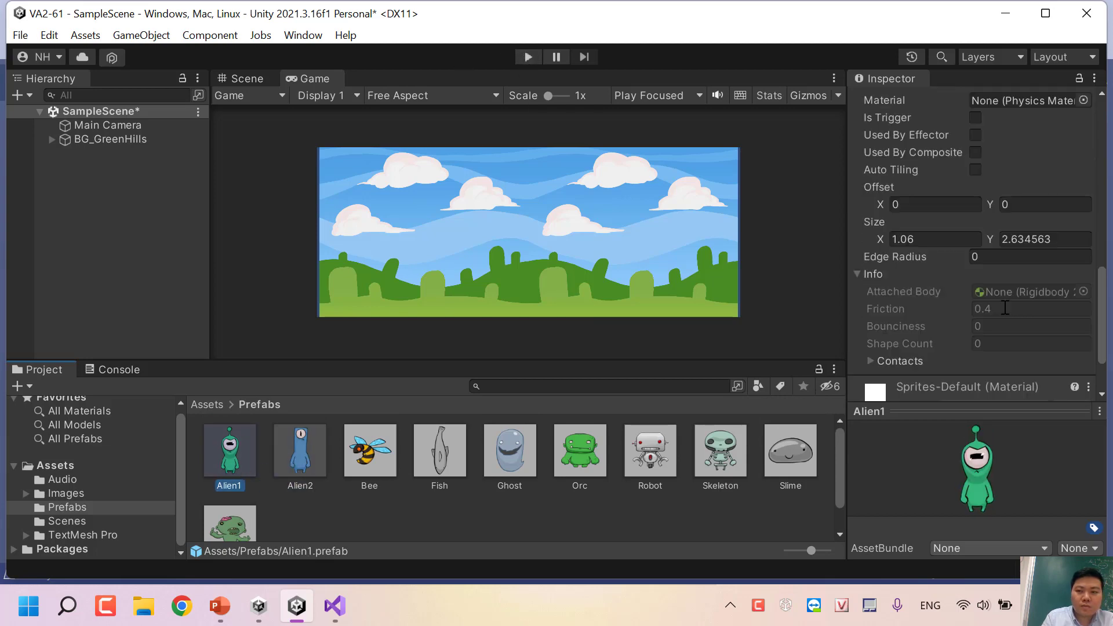
scroll(1003, 307, "down", 2)
scroll(1003, 302, "up", 5)
scroll(1003, 297, "up", 2)
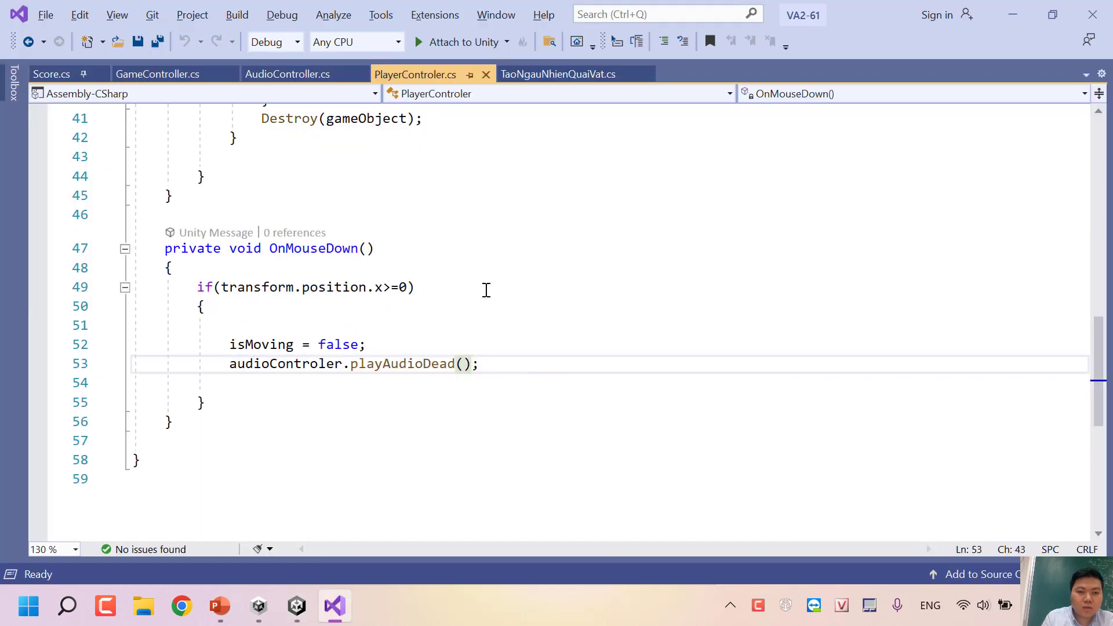
Step: Find the x-position check in OnMouseDown and comment out its if line
scroll(486, 289, "up", 1)
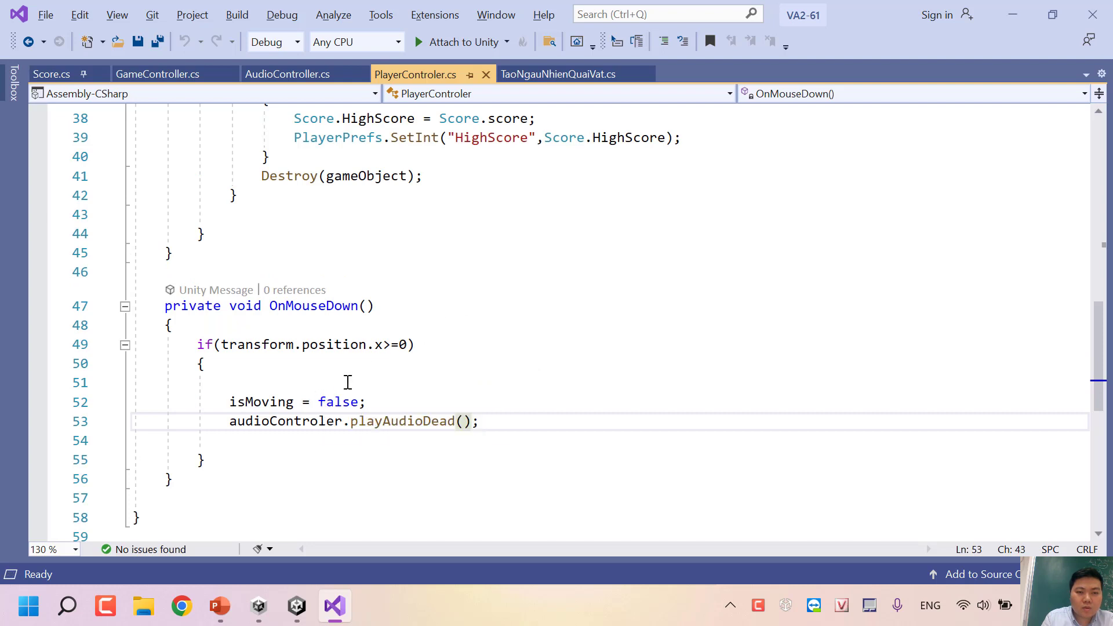
scroll(387, 348, "up", 1)
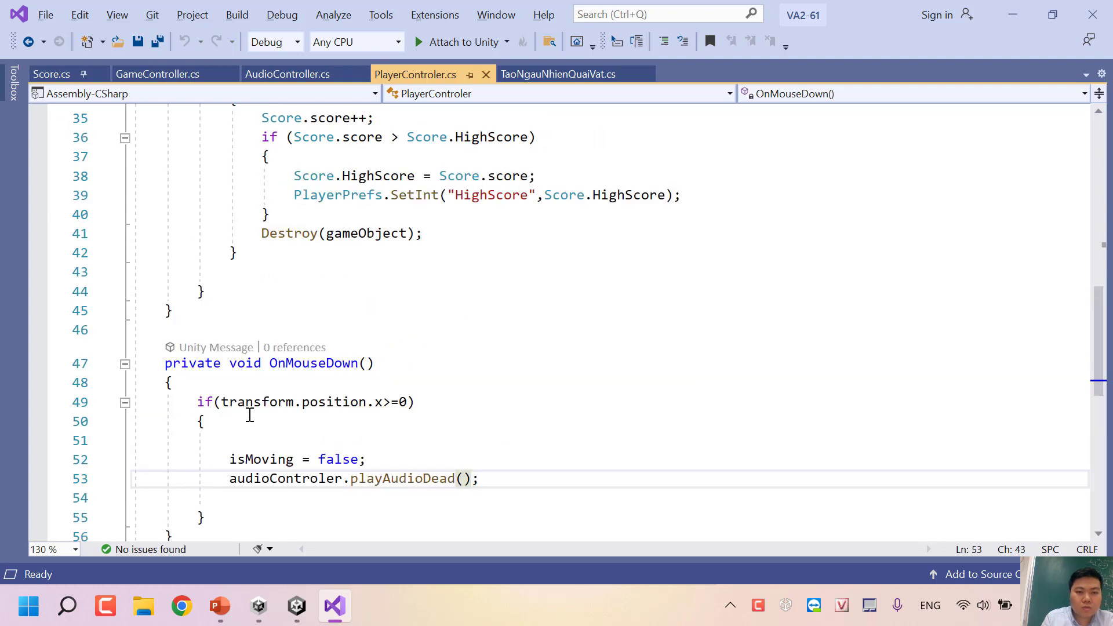
left_click(191, 402)
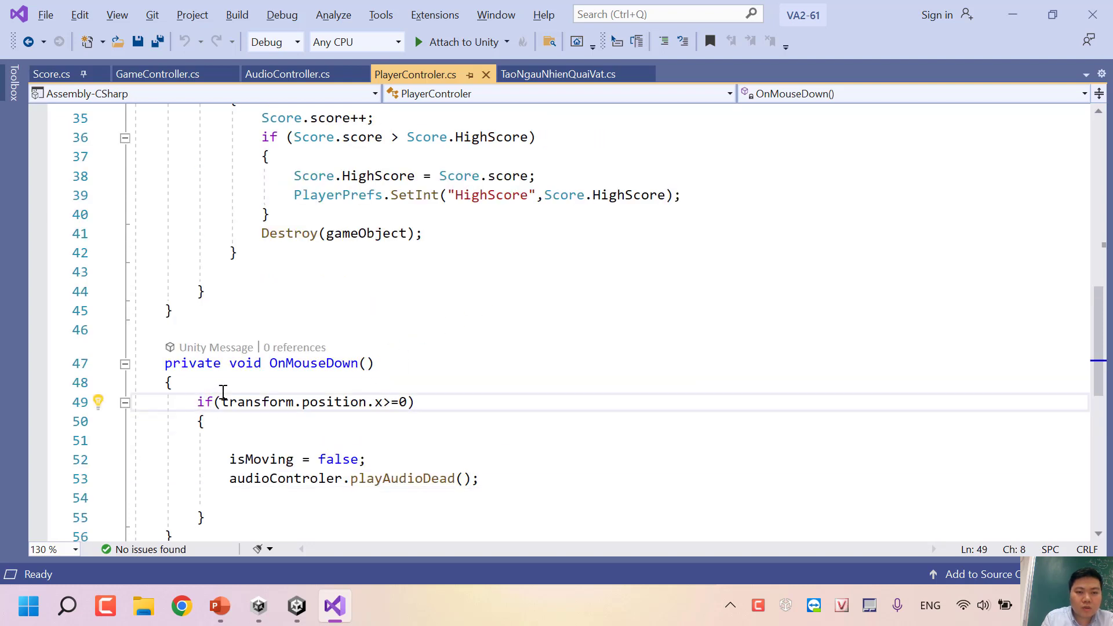
scroll(259, 392, "down", 1)
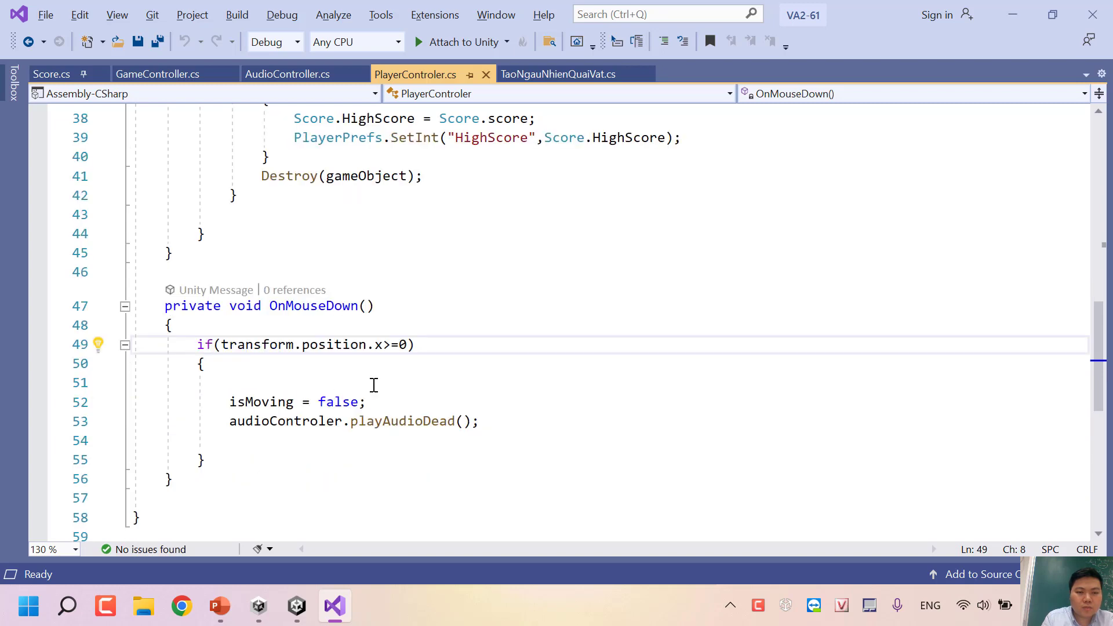
left_click(414, 346)
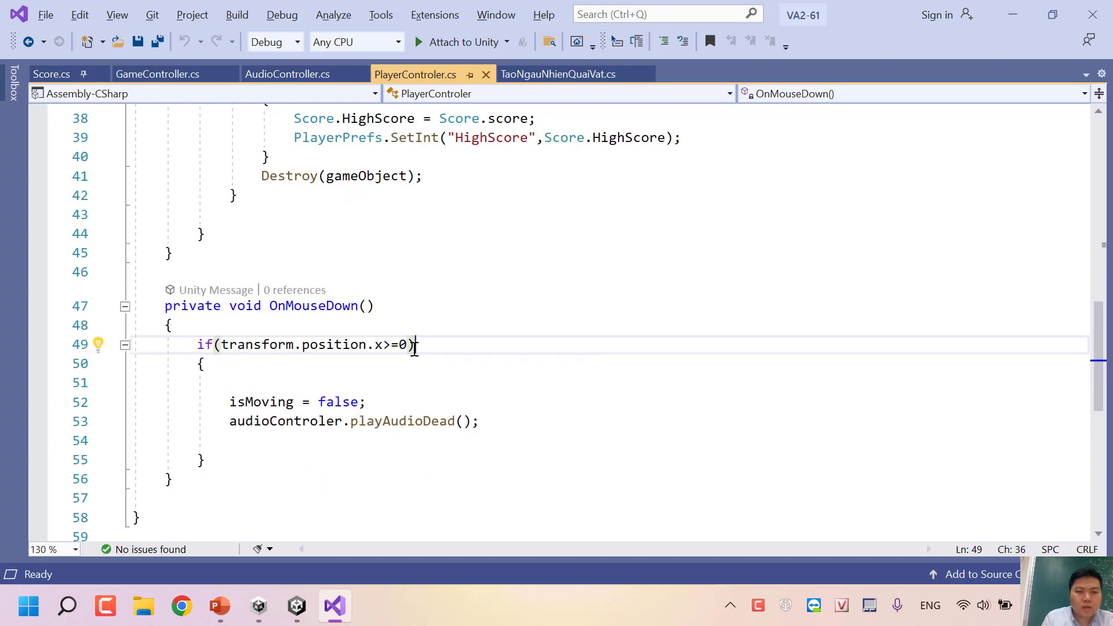
scroll(353, 377, "down", 2)
left_click(192, 230)
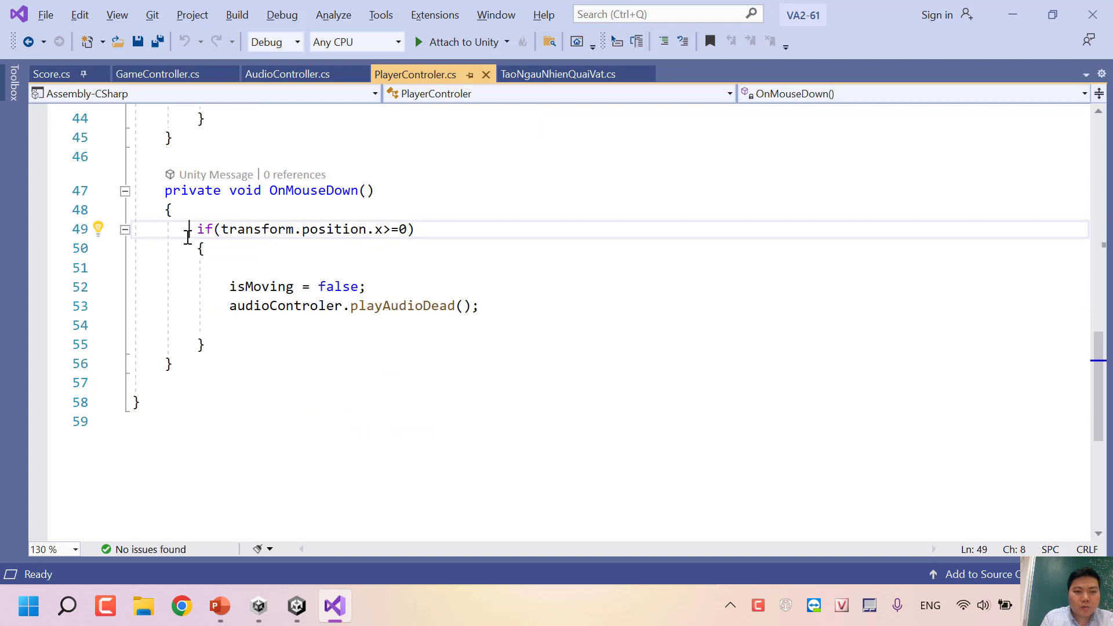
type("///")
Step: Comment out the check's braces, save PlayerControler.cs, and return to Unity
left_click(174, 248)
type("///")
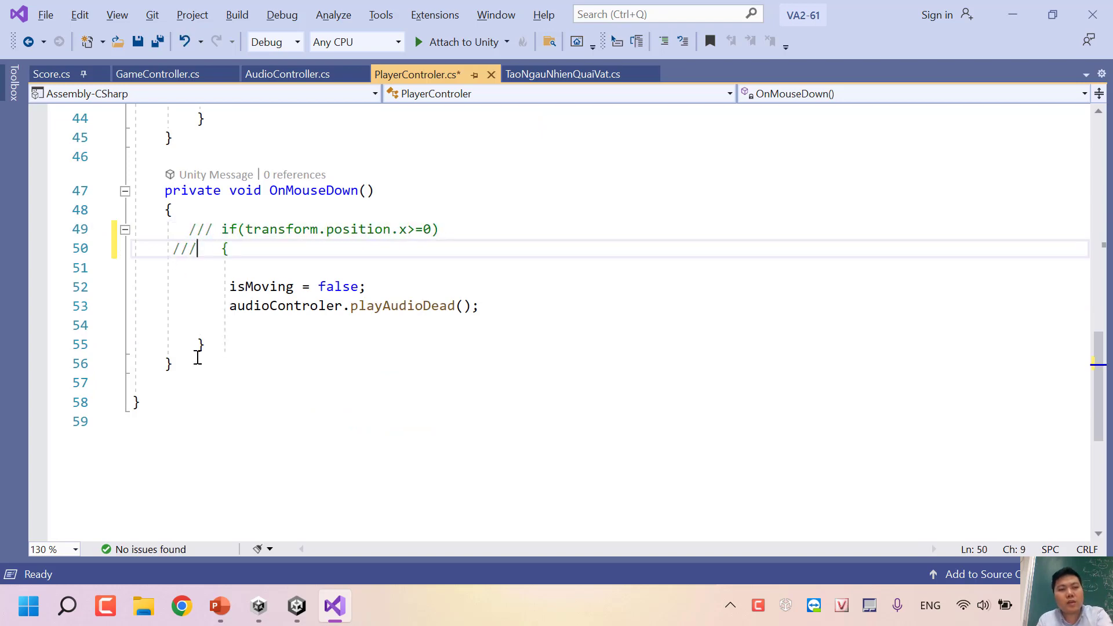
left_click(197, 344)
type("///")
key("ctrl+s")
key("alt+Tab")
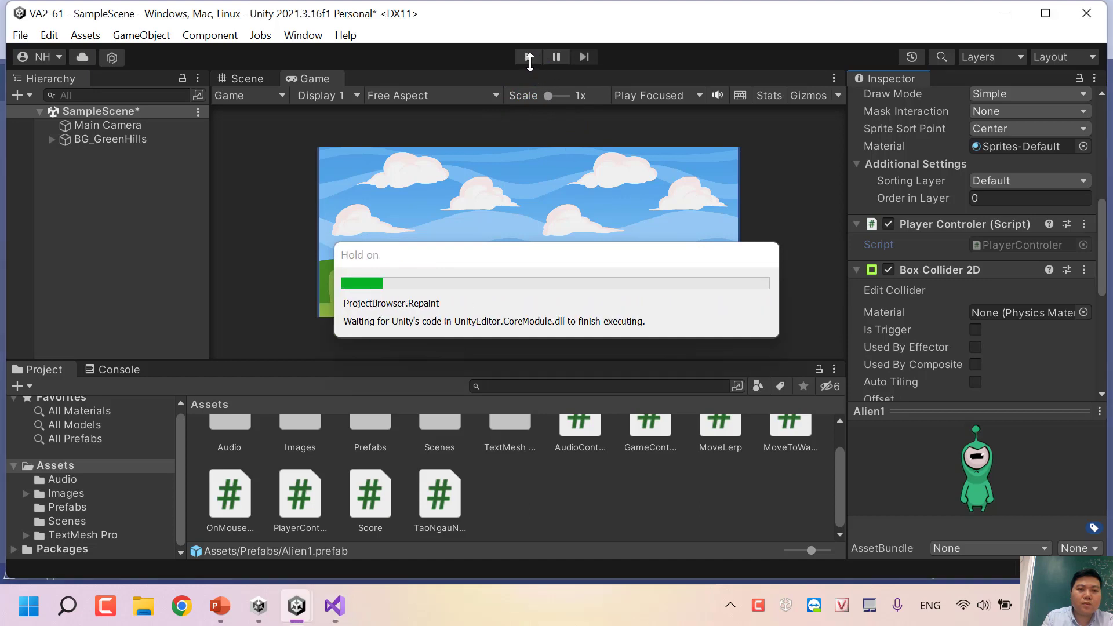
Step: Play-test by clicking the zombie at the left edge and the flying bee, then stop
left_click(529, 58)
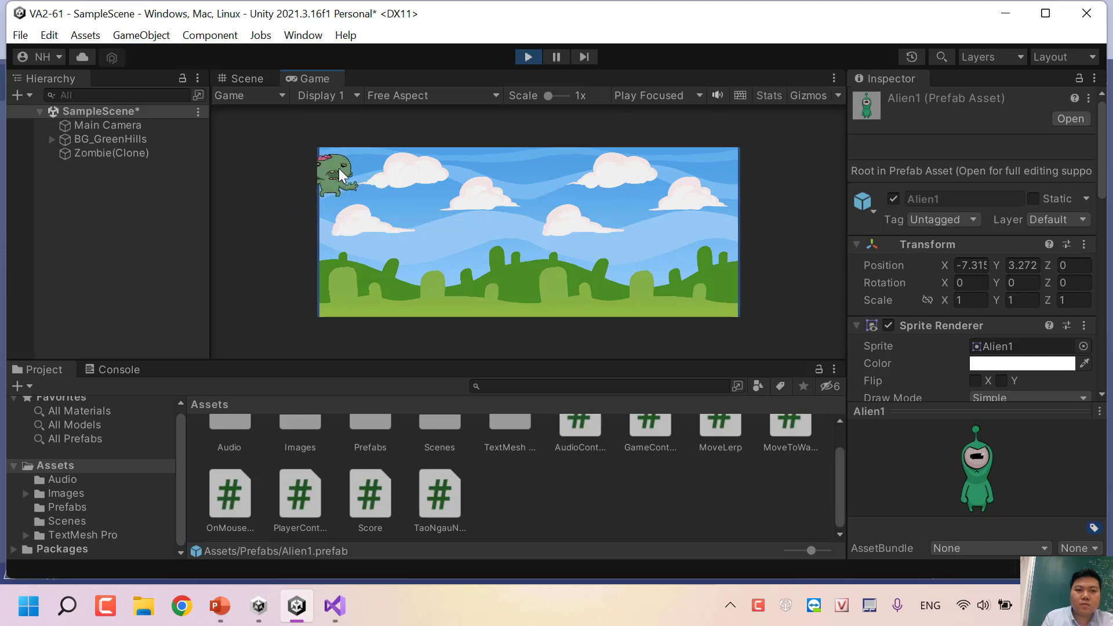
left_click(343, 170)
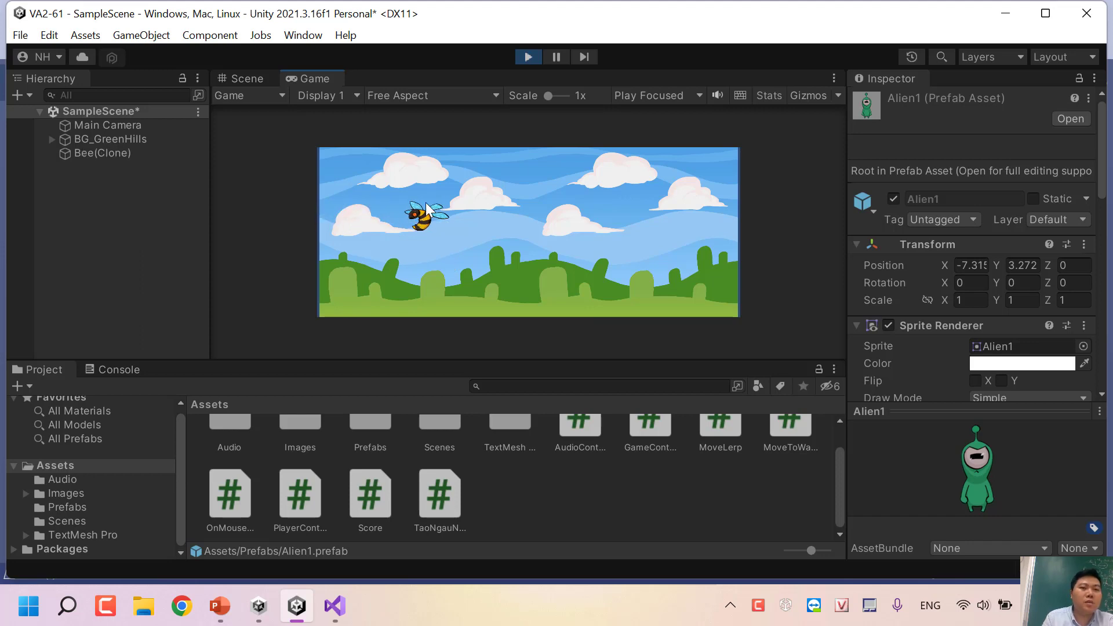
left_click(426, 207)
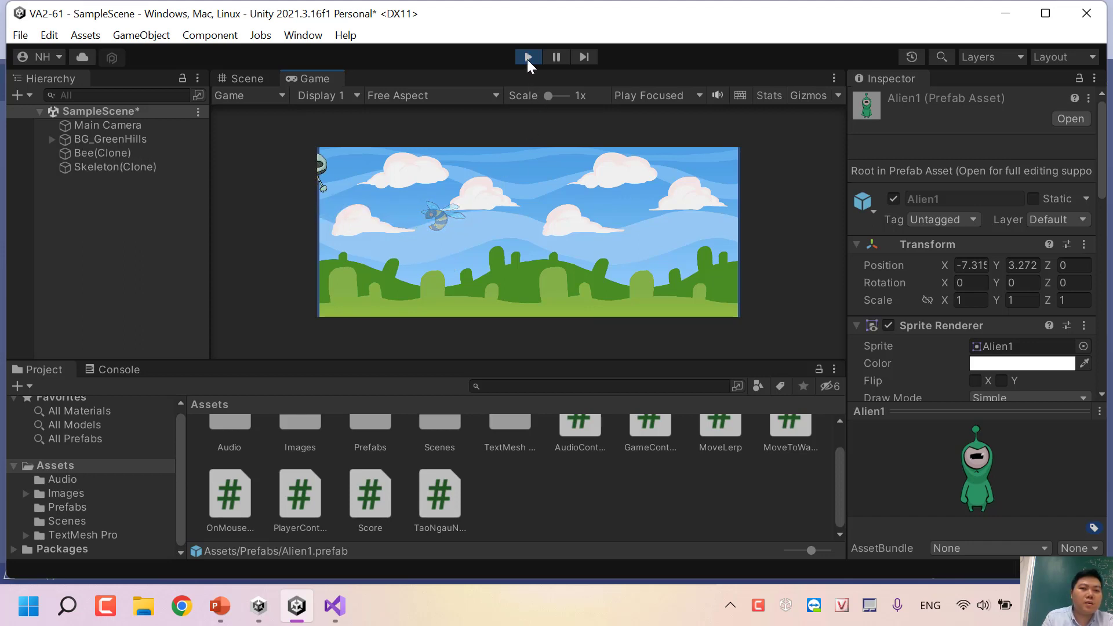
left_click(527, 58)
Step: Copy the Destroy(gameObject); statement from the Update method
key("alt+Tab")
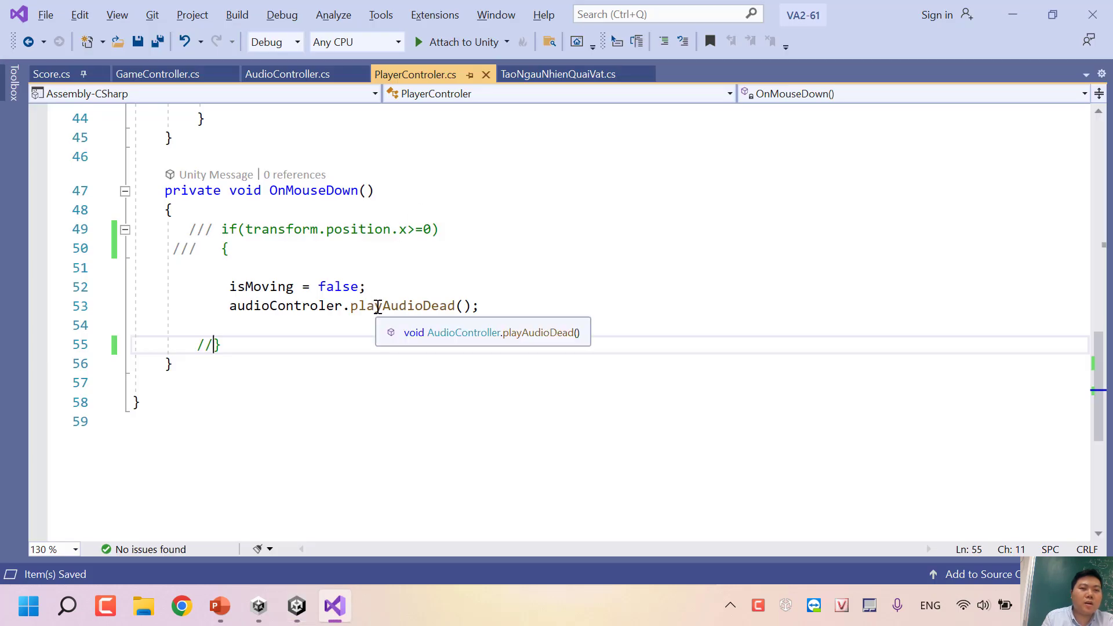
scroll(383, 301, "up", 4)
scroll(388, 293, "up", 1)
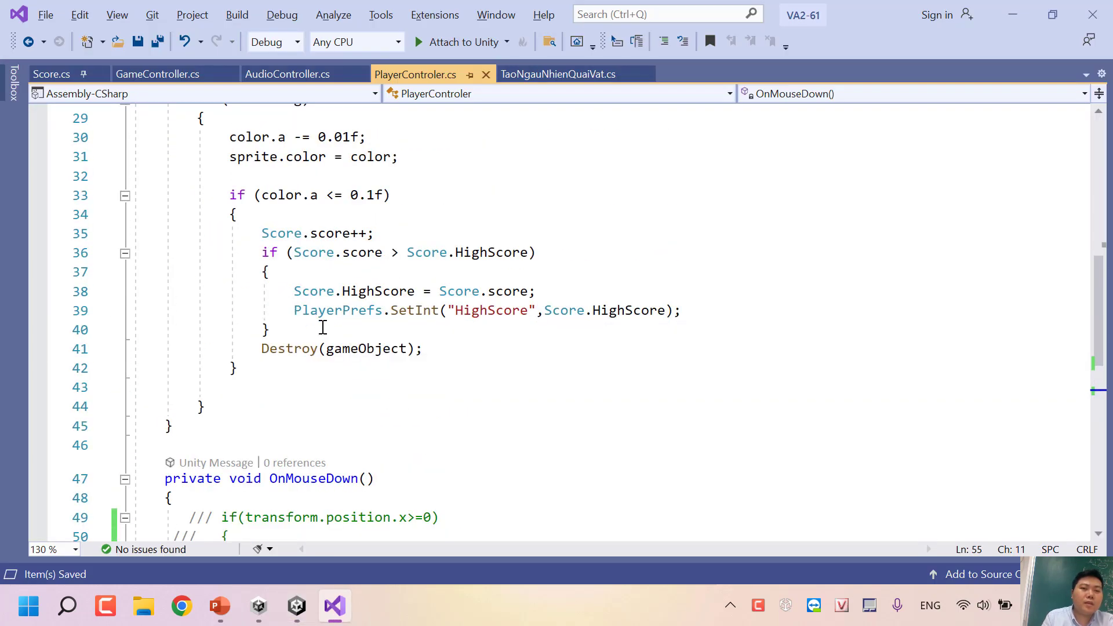
left_click(334, 290)
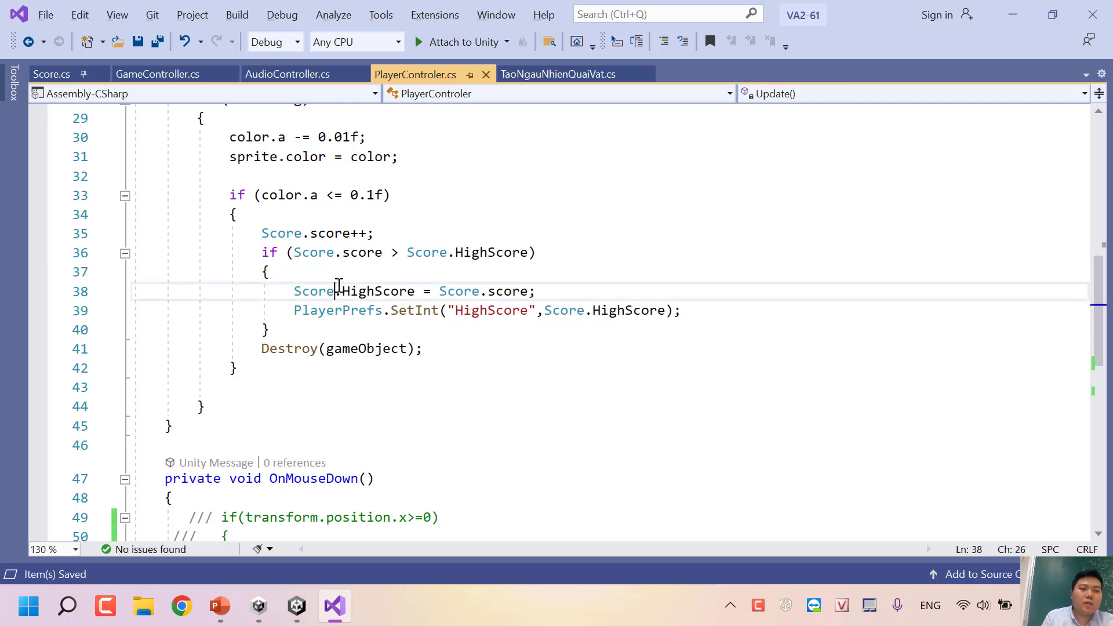
left_click(294, 289)
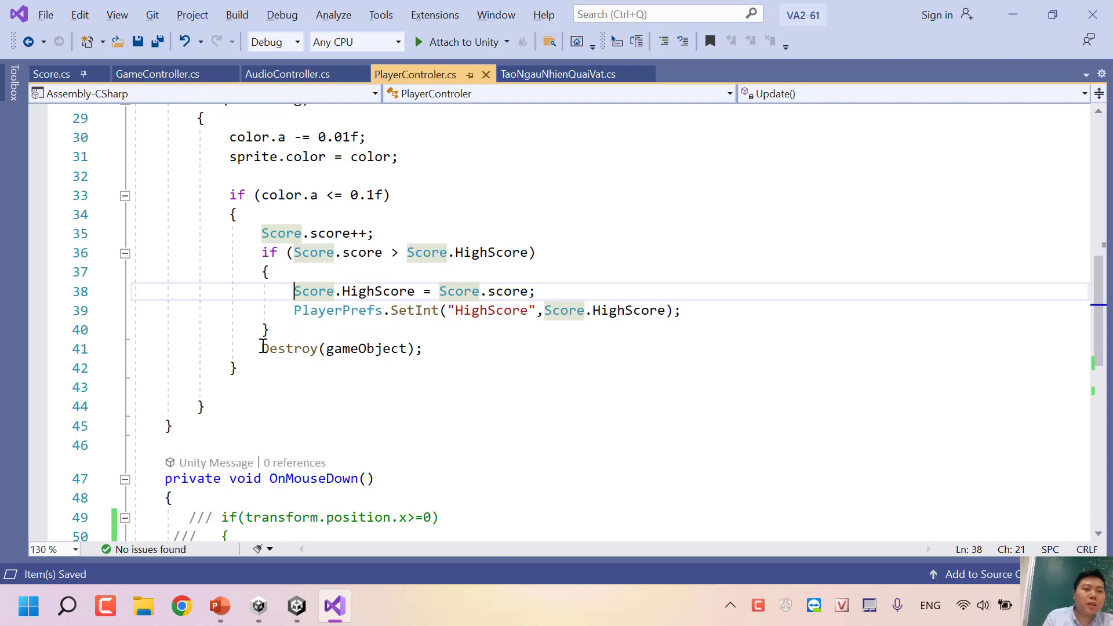
left_click_drag(261, 346, 445, 342)
left_click(441, 336)
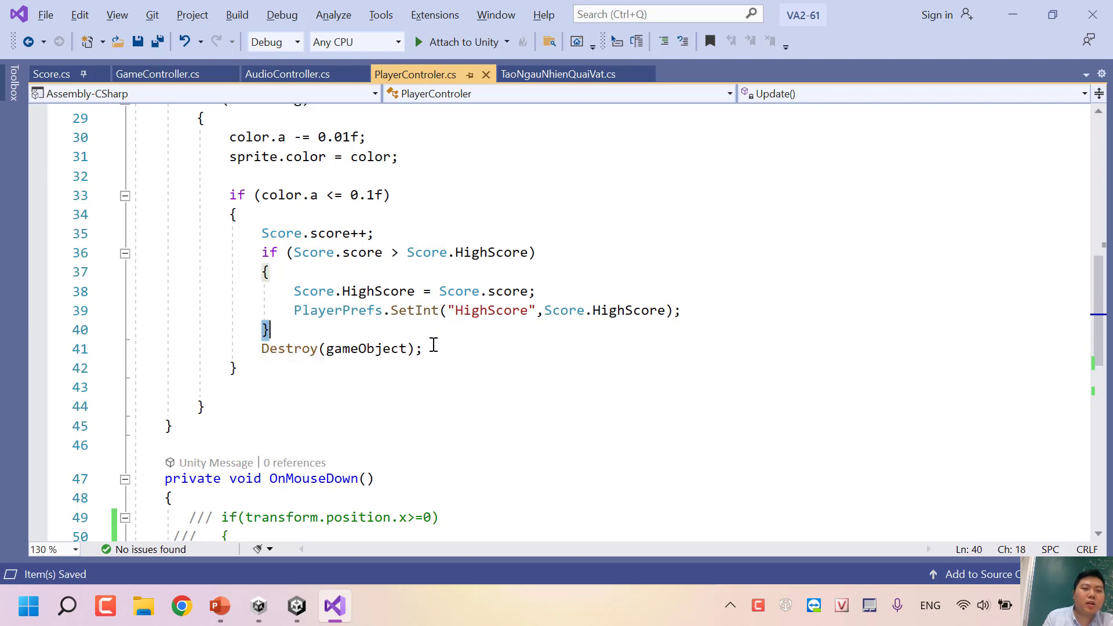
left_click_drag(261, 347, 478, 356)
key("ctrl+c")
Step: Paste Destroy(gameObject); onto empty line 54 in OnMouseDown and save for Unity to recompile
scroll(478, 356, "down", 2)
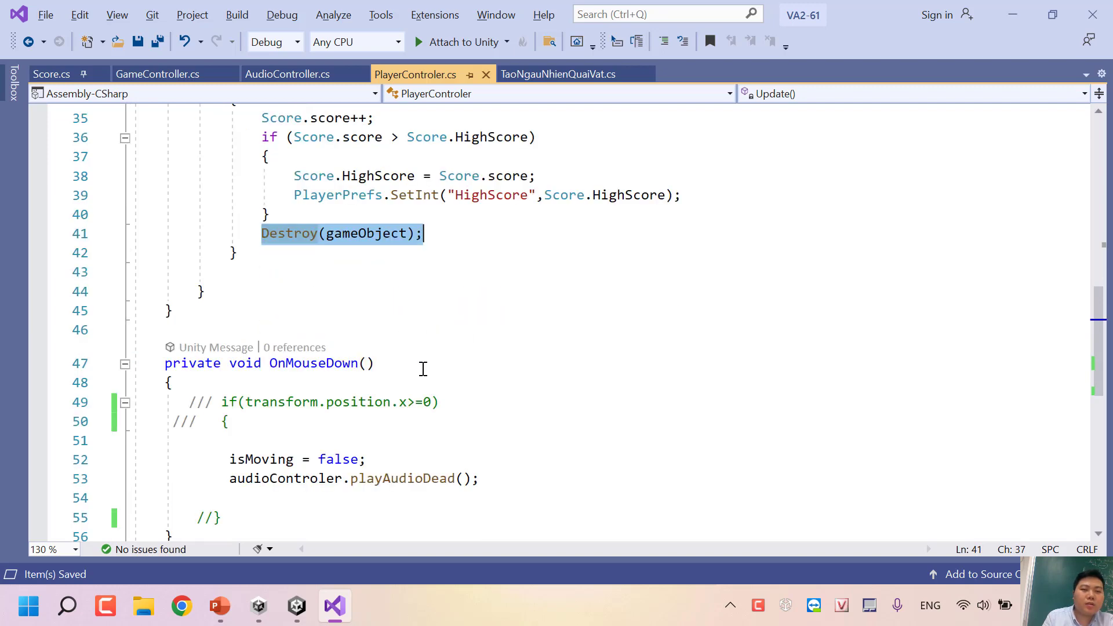
scroll(487, 353, "down", 2)
left_click(392, 400)
left_click(391, 382)
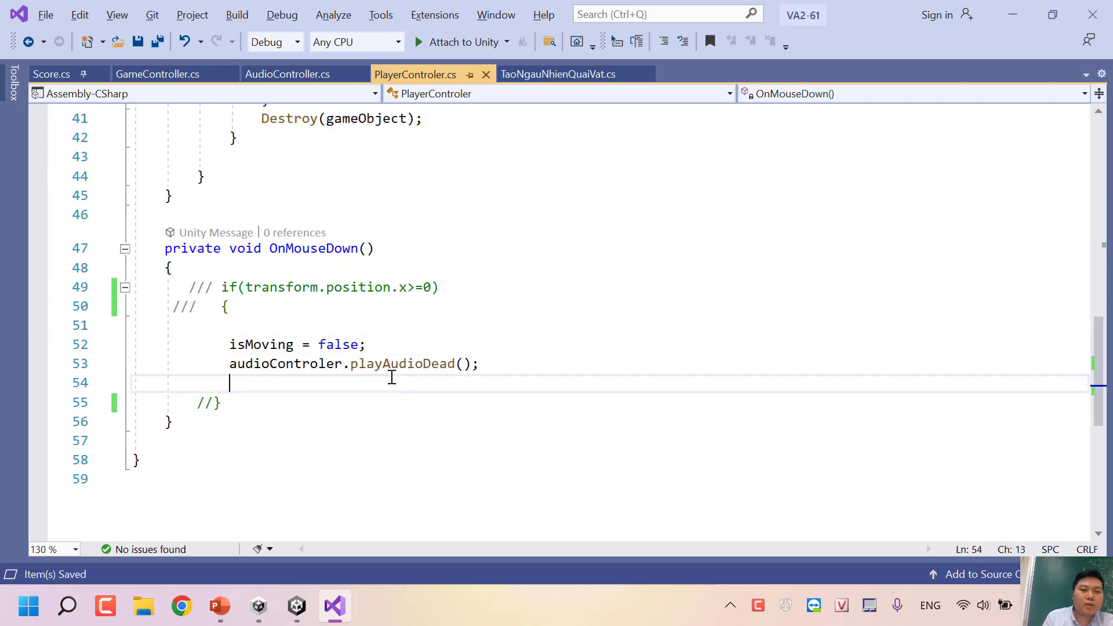
key("ctrl+v")
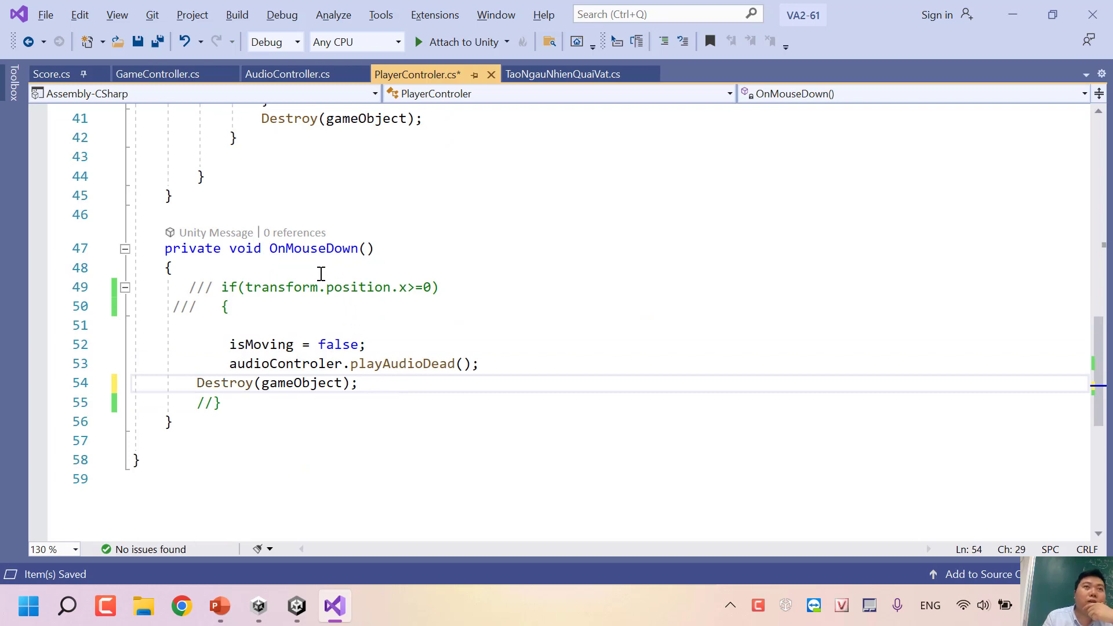
key("ctrl+s")
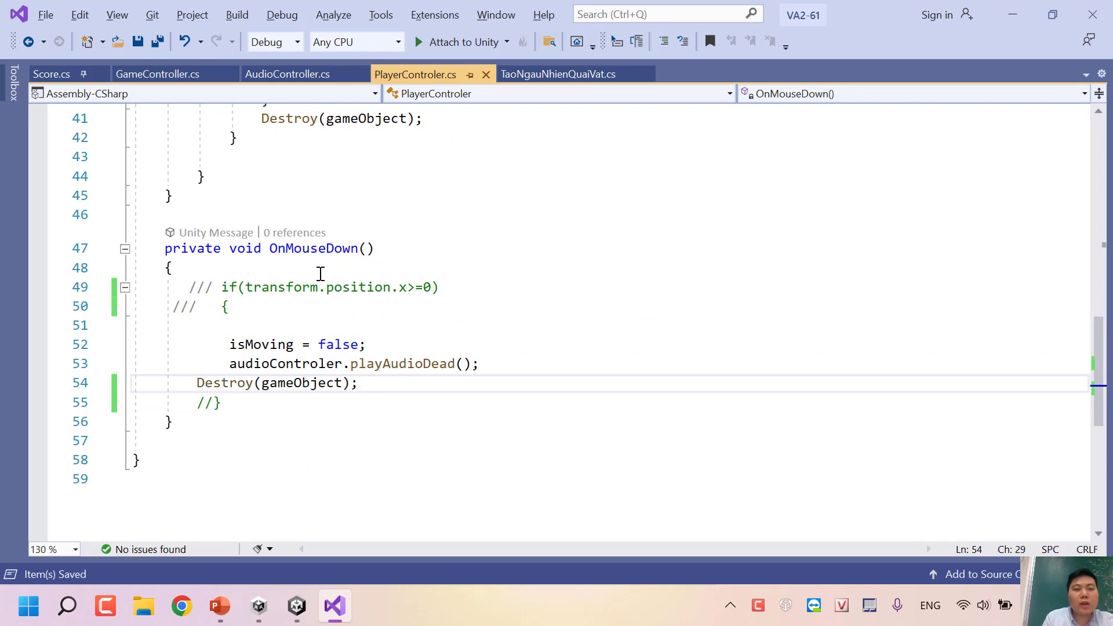
key("alt+Tab")
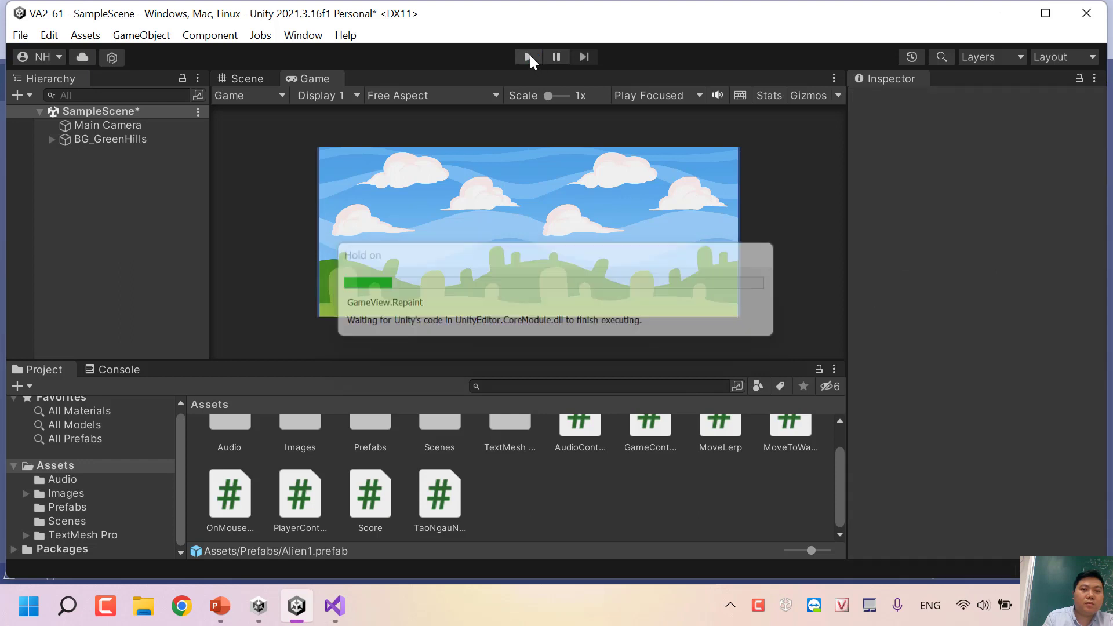
Step: Play-test by clicking two spawned orcs to confirm they vanish, then stop and return to the code
left_click(529, 54)
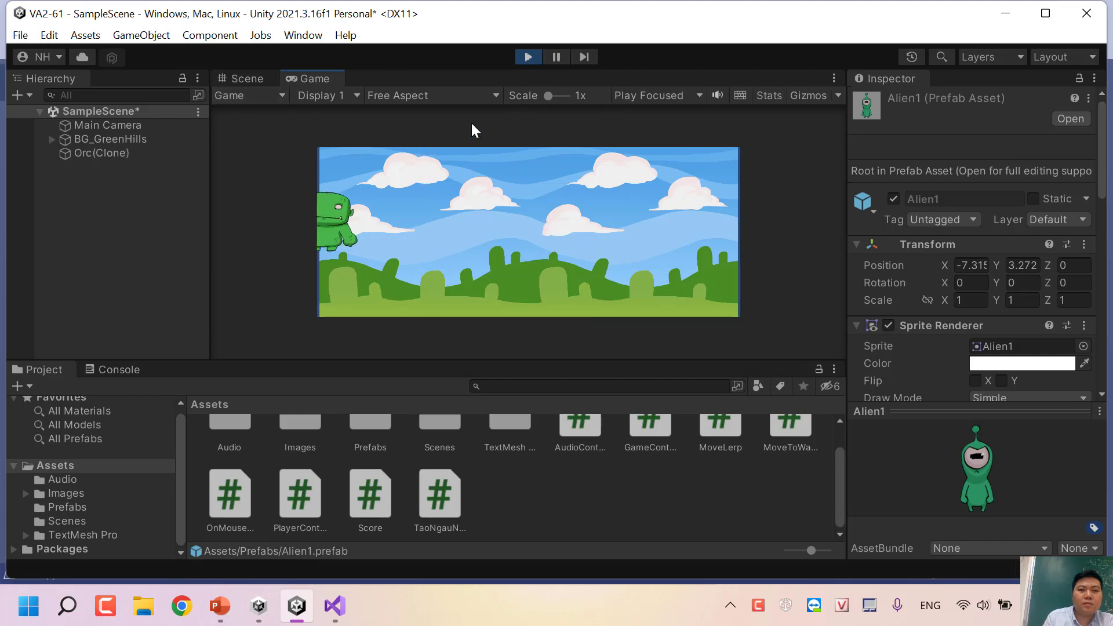
left_click(396, 220)
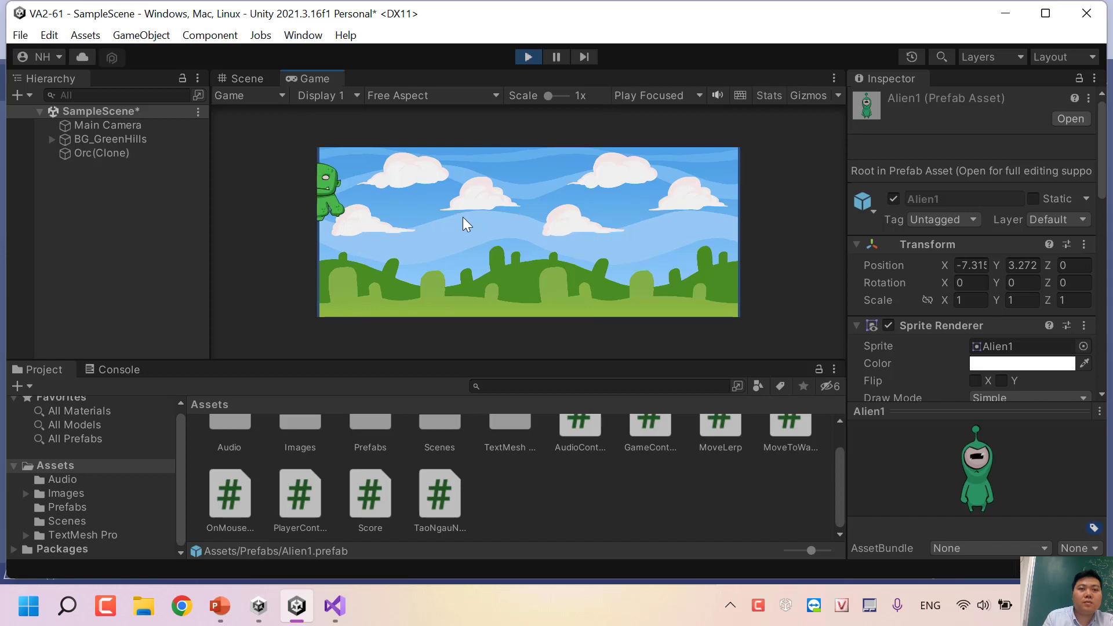
left_click(338, 186)
left_click(528, 61)
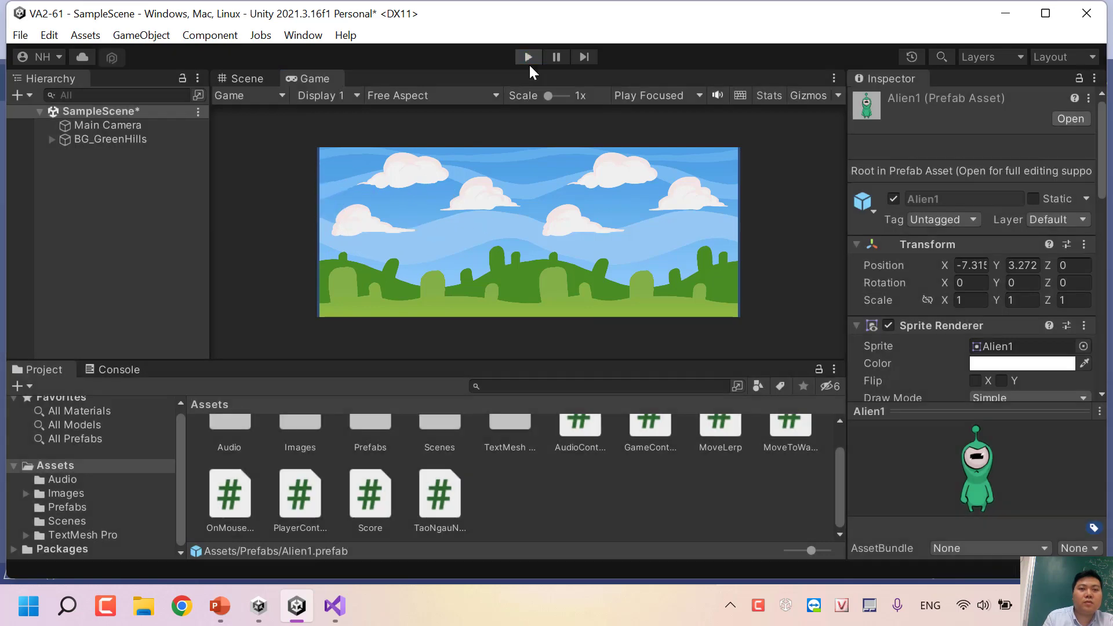
key("alt+Tab")
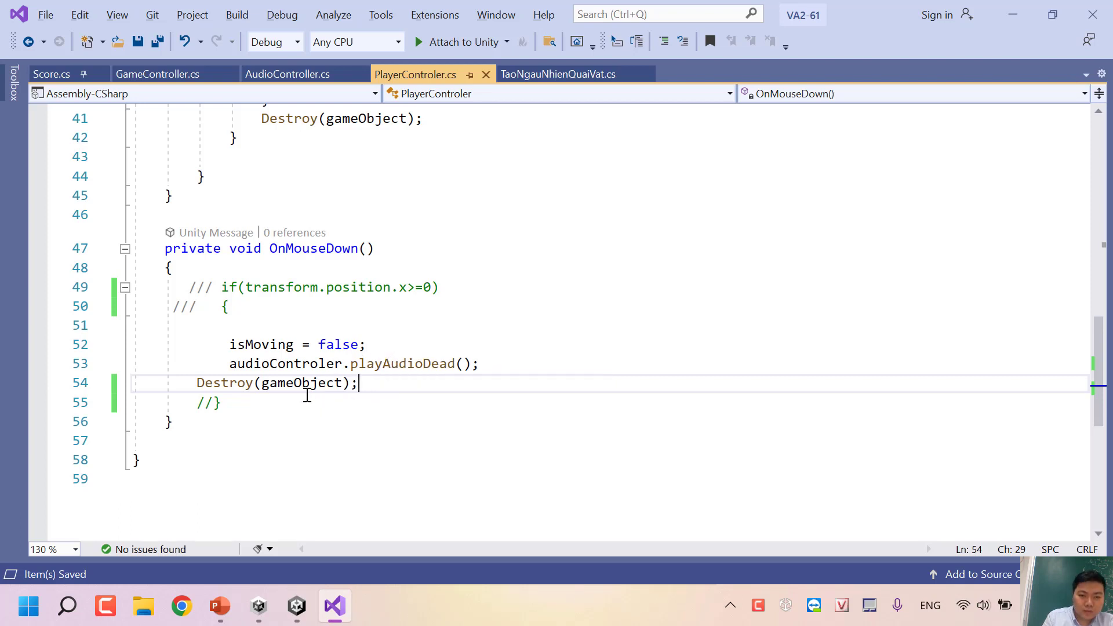
Step: Check the audioControler field on line 53 and its AudioController type on line 10, without editing
left_click(281, 364)
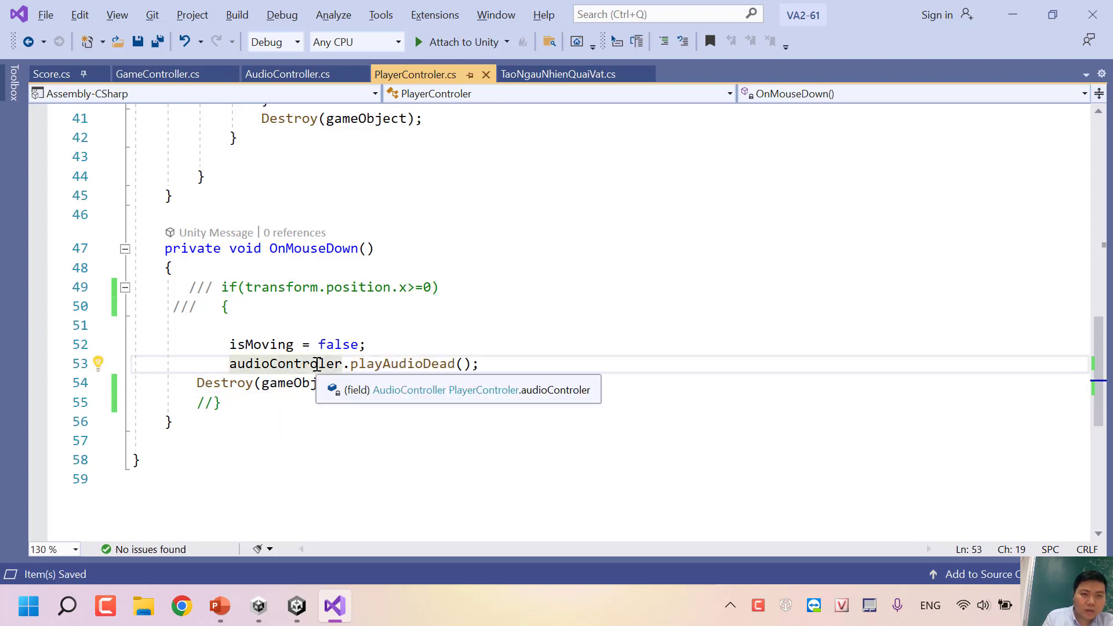
left_click(325, 363)
scroll(341, 354, "up", 10)
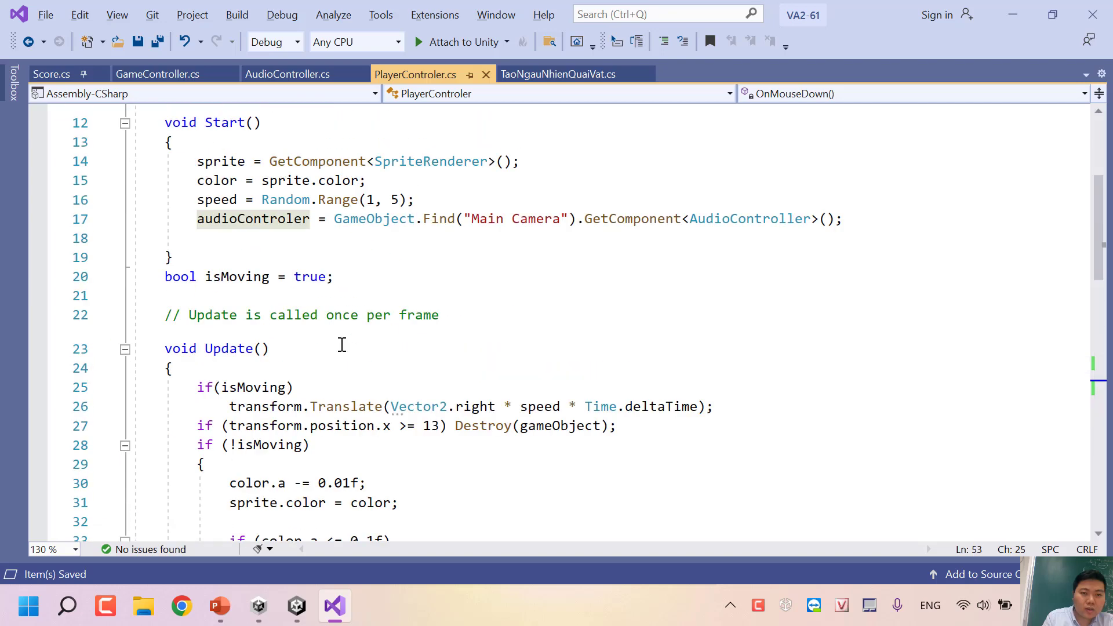
scroll(342, 344, "up", 4)
scroll(342, 344, "down", 1)
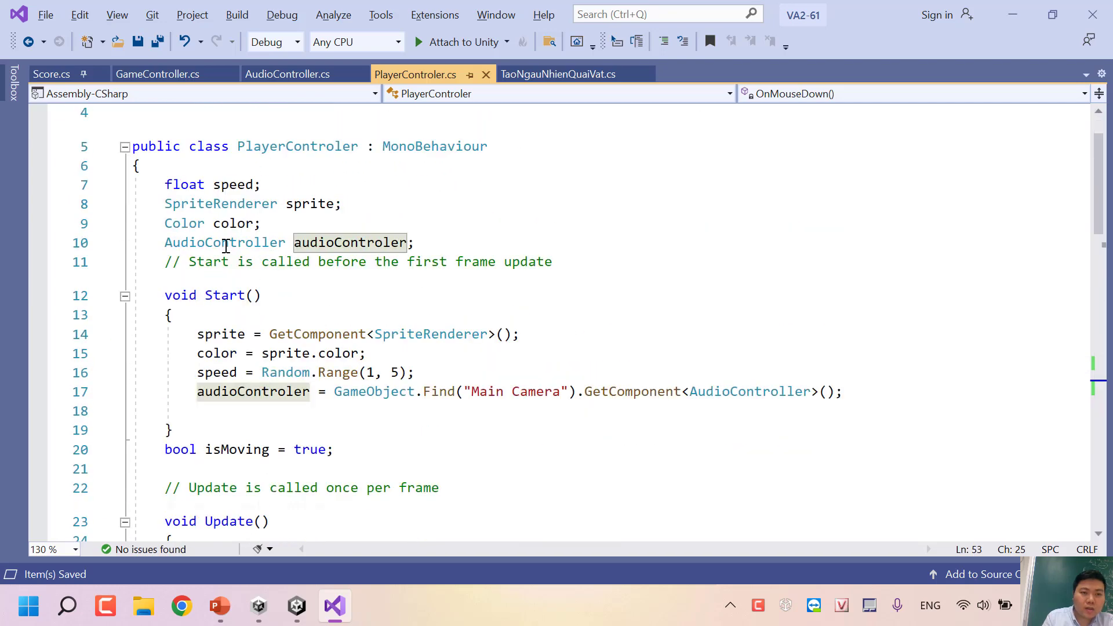
left_click_drag(165, 242, 310, 243)
key("alt+Tab")
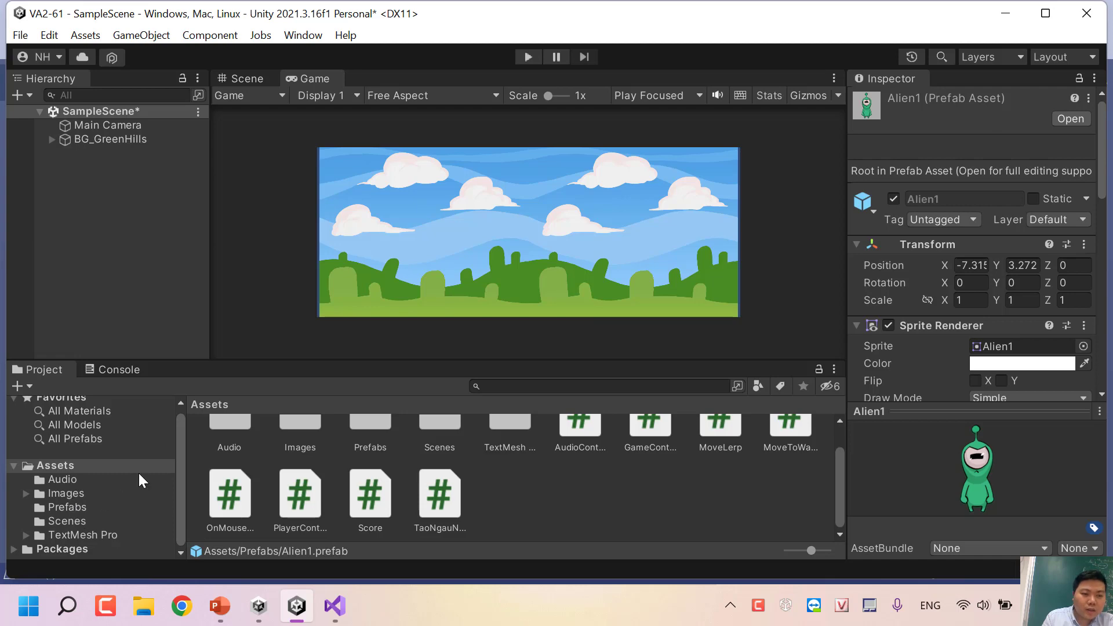
Step: Open the Prefabs folder and look through the Alien1 prefab's components in the Inspector
double_click(376, 433)
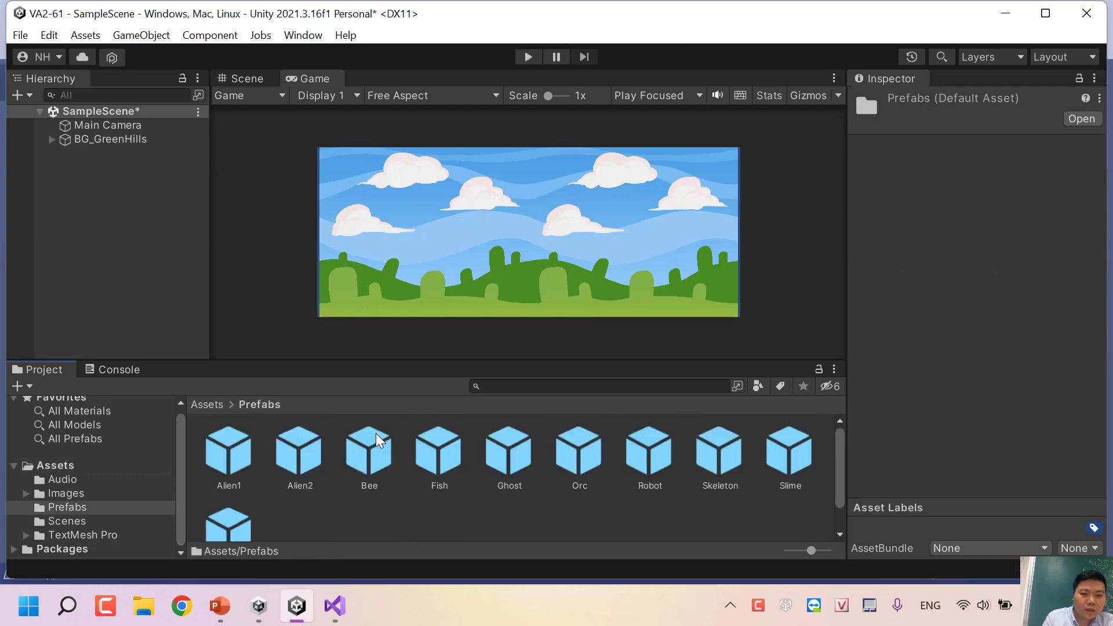
left_click(211, 463)
scroll(916, 356, "down", 4)
scroll(952, 281, "down", 3)
scroll(941, 288, "down", 2)
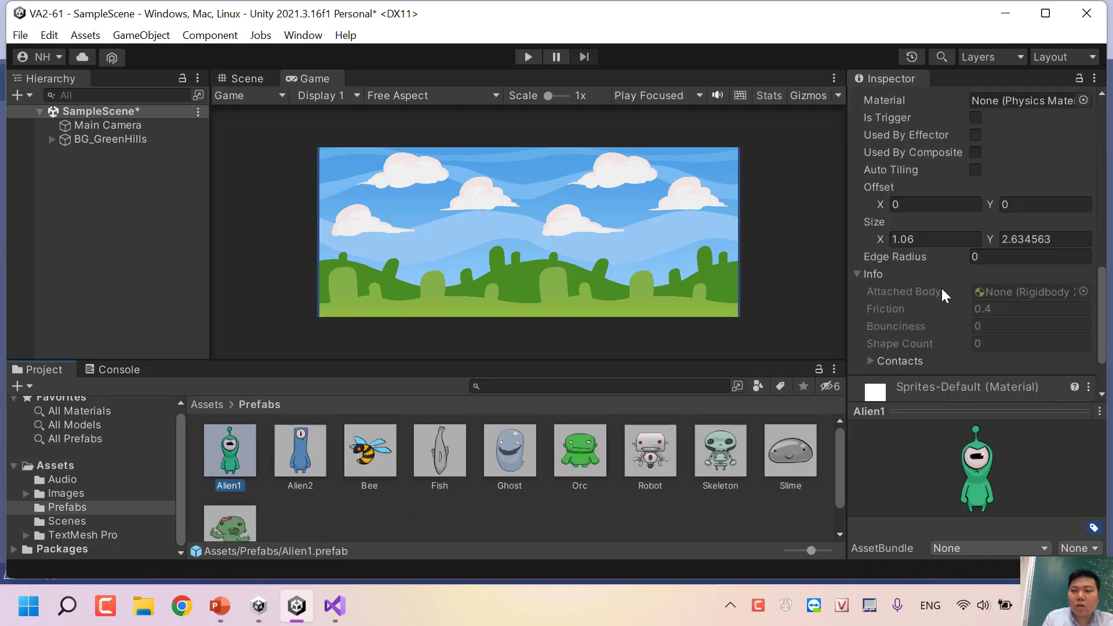
scroll(941, 288, "down", 2)
scroll(941, 288, "up", 4)
scroll(941, 286, "up", 5)
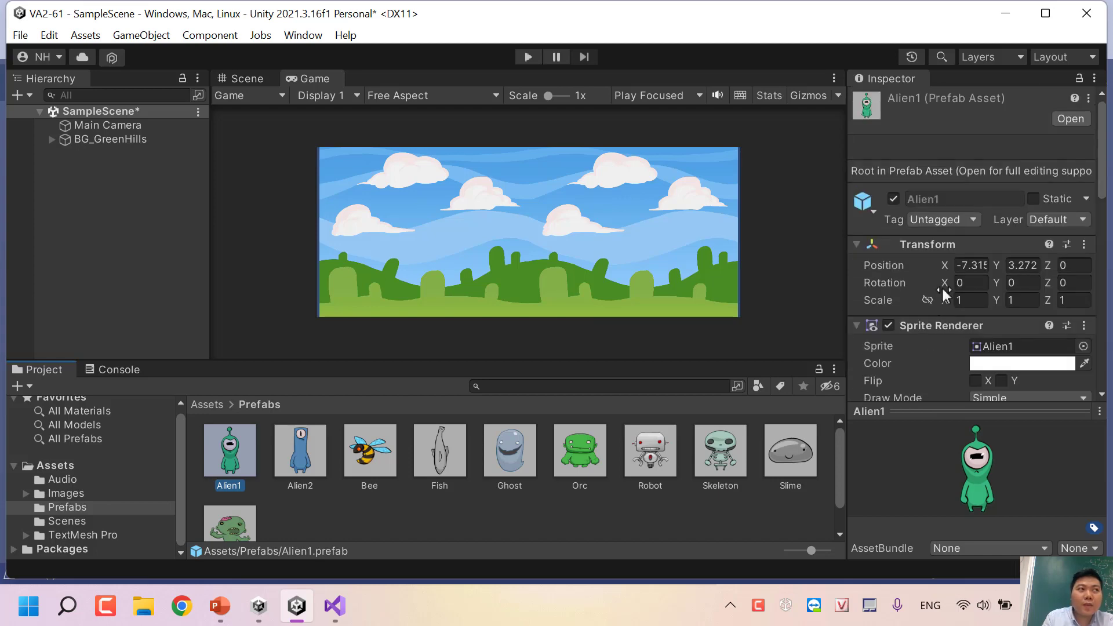
scroll(941, 286, "down", 2)
scroll(945, 286, "down", 3)
scroll(951, 283, "down", 3)
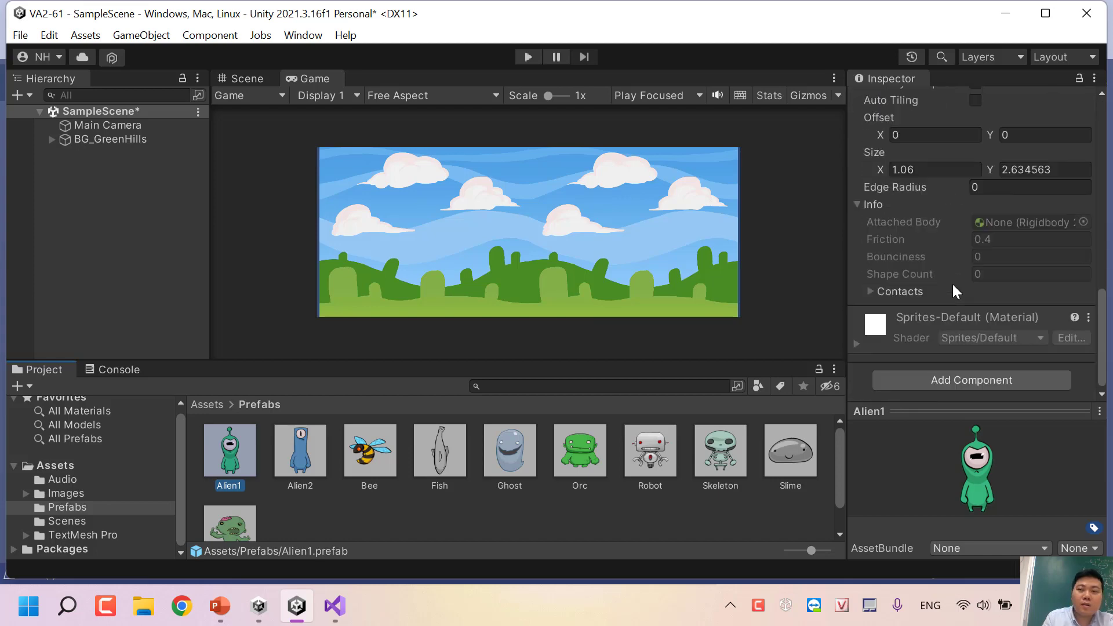
scroll(953, 284, "up", 5)
scroll(953, 281, "up", 2)
scroll(953, 280, "up", 1)
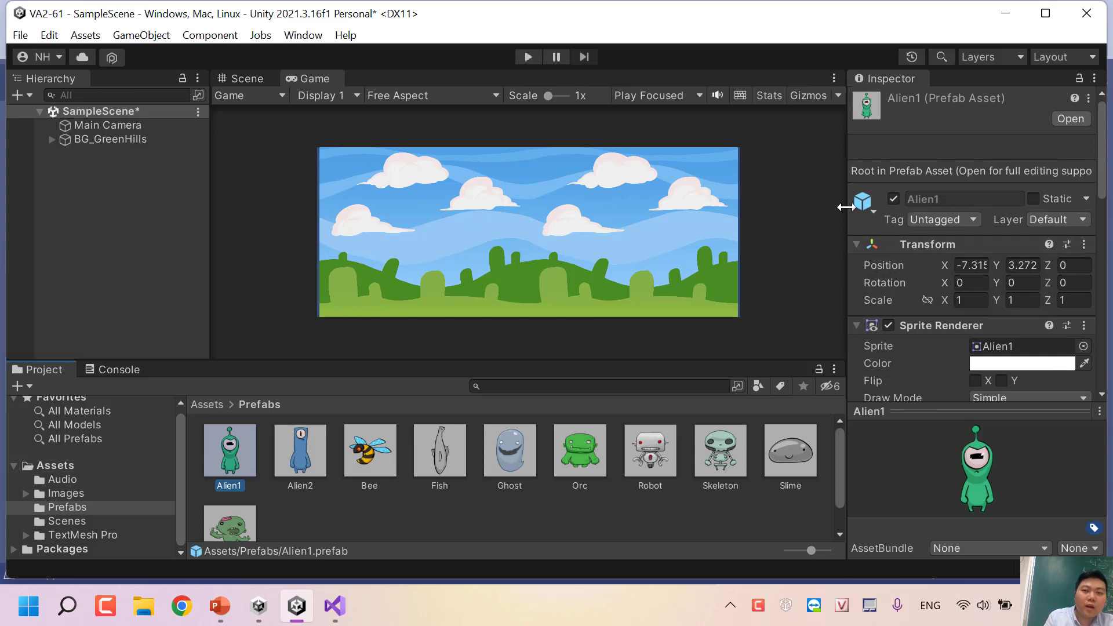
scroll(1010, 239, "down", 5)
scroll(1011, 239, "down", 5)
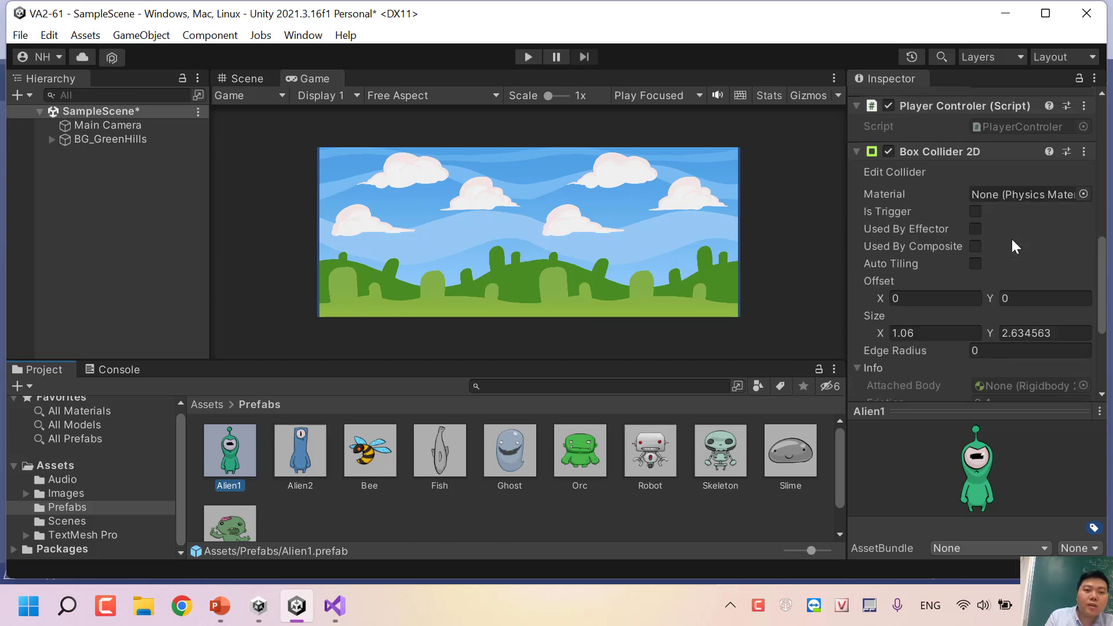
scroll(1011, 239, "down", 5)
scroll(1011, 238, "up", 4)
scroll(1011, 239, "up", 8)
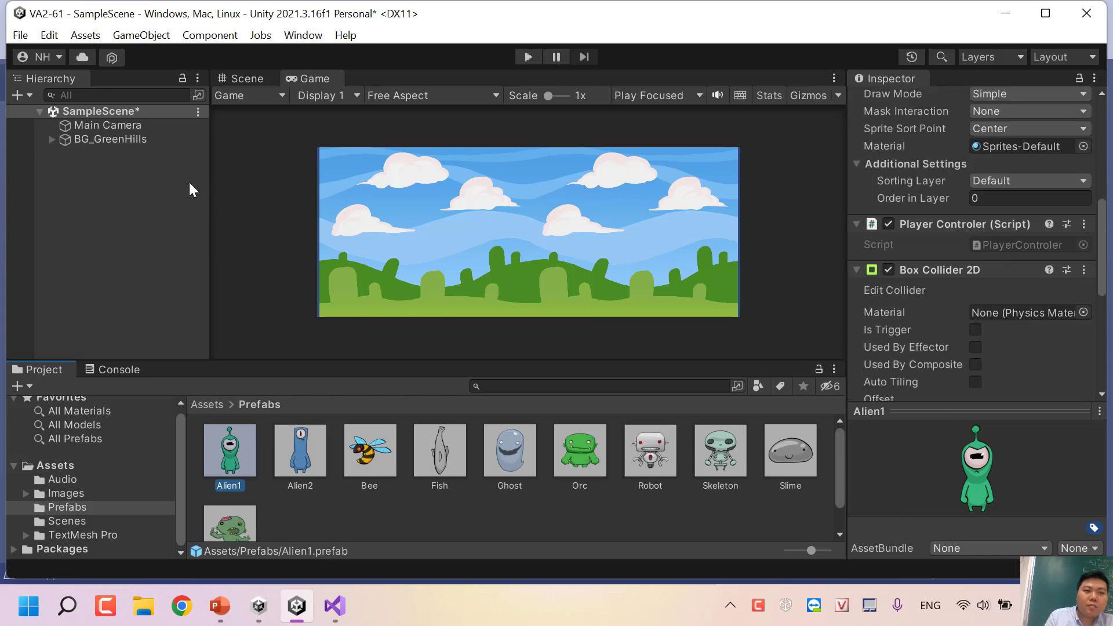
Step: Inspect Main Camera's Audio Controller component, then go to Start() in PlayerControler.cs
left_click(144, 129)
scroll(906, 298, "down", 4)
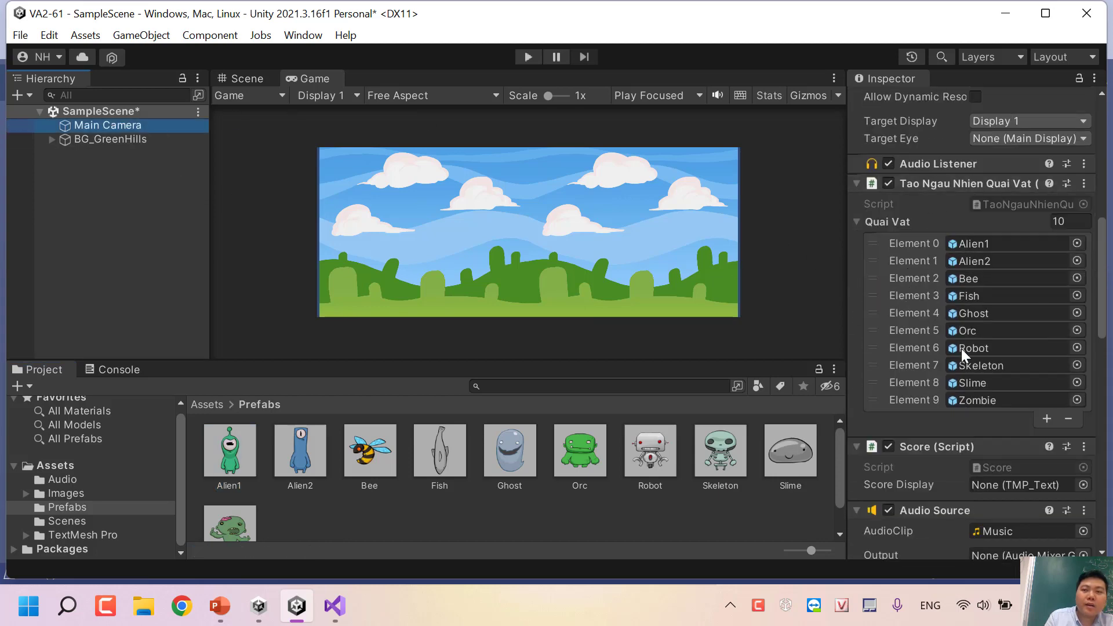
scroll(930, 401, "down", 3)
scroll(919, 391, "down", 5)
scroll(931, 283, "down", 3)
scroll(930, 284, "down", 5)
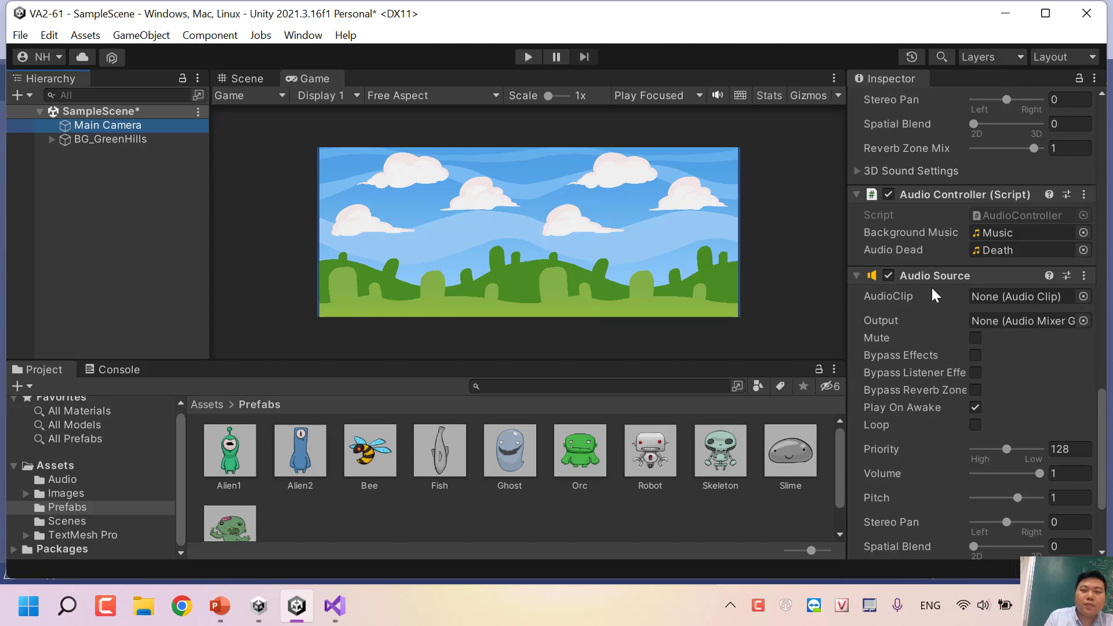
key("alt+Tab")
left_click(286, 297)
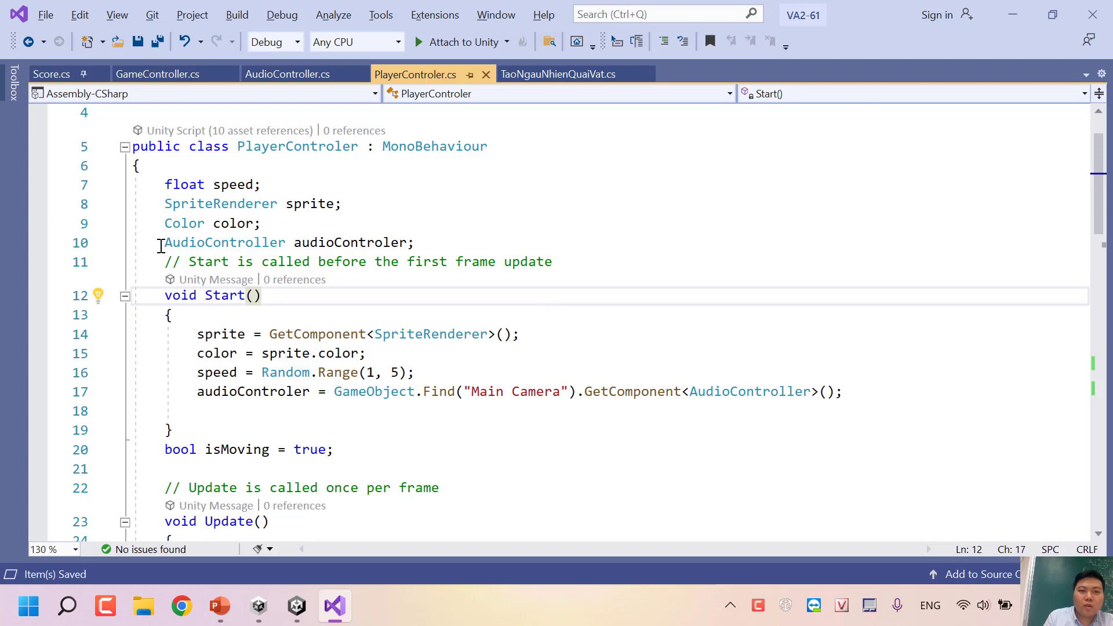
Step: Highlight the audioControler declaration, the playAudioDead call and Destroy(gameObject) in PlayerControler.cs
left_click_drag(160, 245, 529, 235)
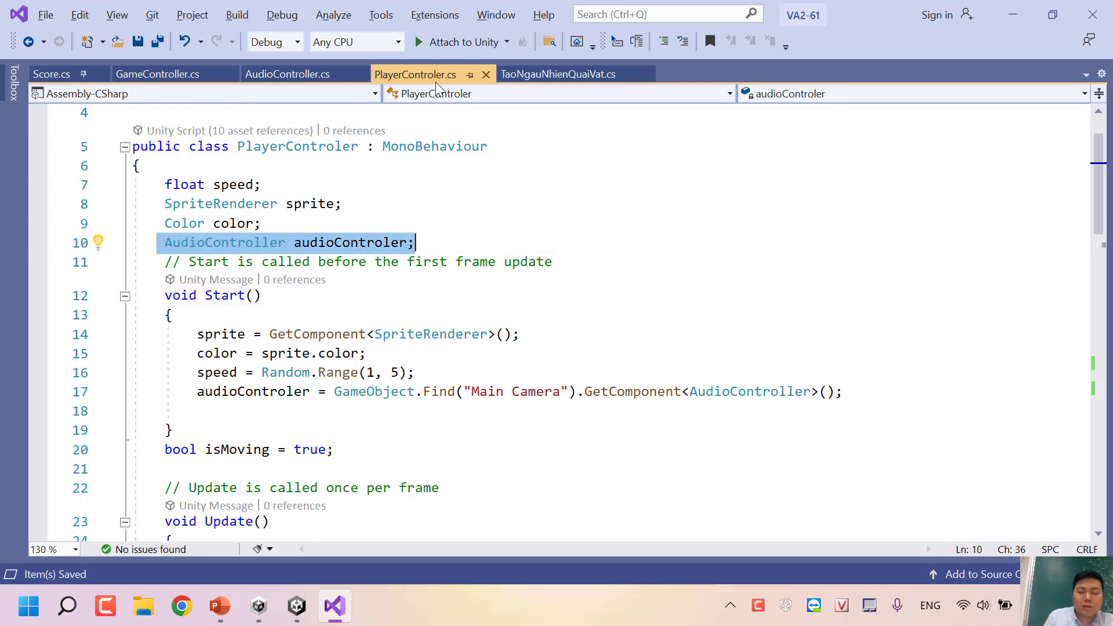
scroll(371, 363, "down", 3)
scroll(312, 417, "down", 5)
scroll(311, 417, "down", 4)
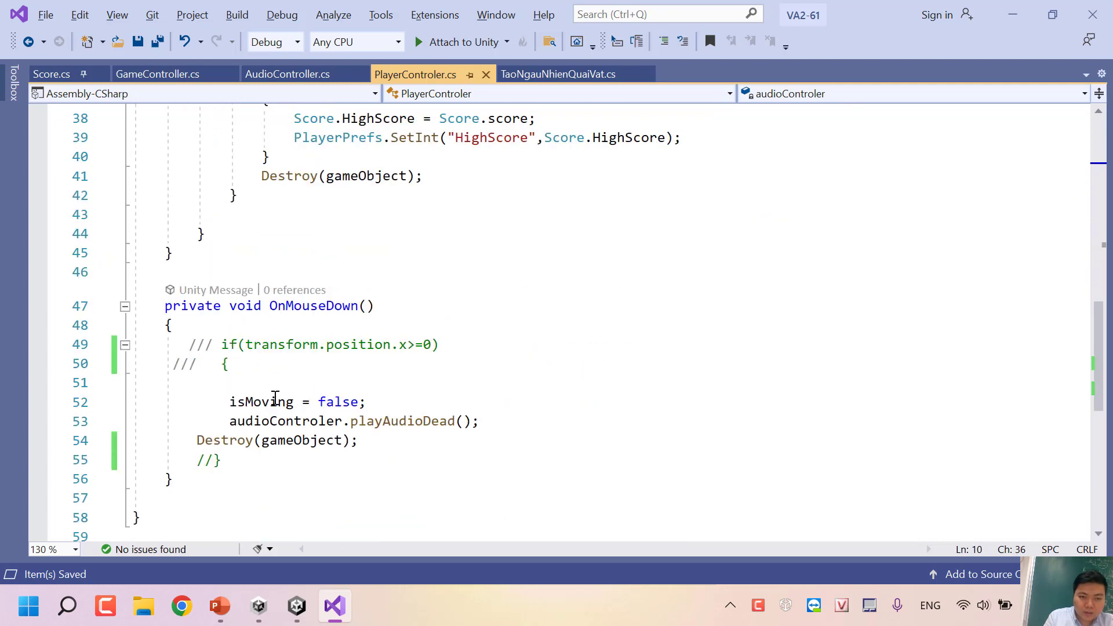
mouse_move(198, 441)
left_mouse_down()
mouse_move(329, 422)
mouse_move(350, 440)
left_mouse_up()
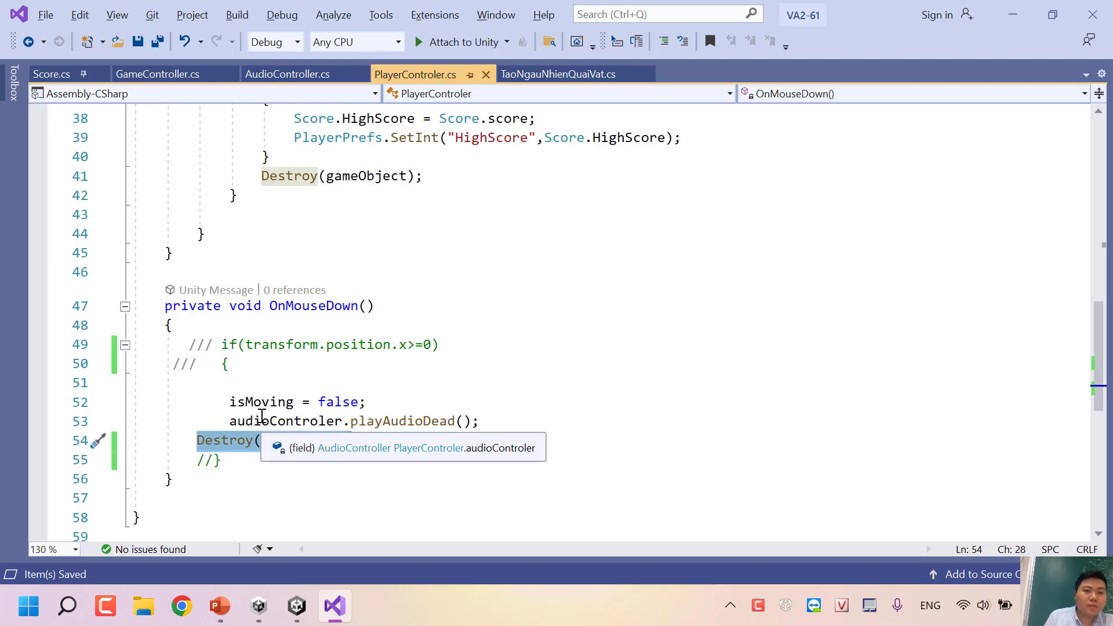
scroll(262, 416, "up", 4)
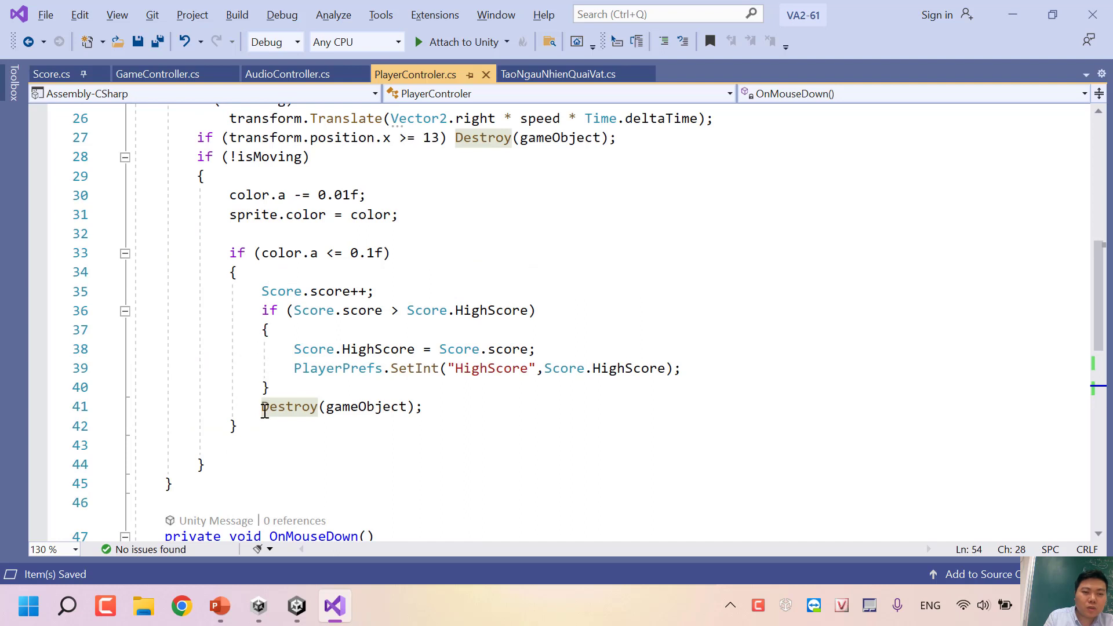
left_click_drag(262, 408, 428, 408)
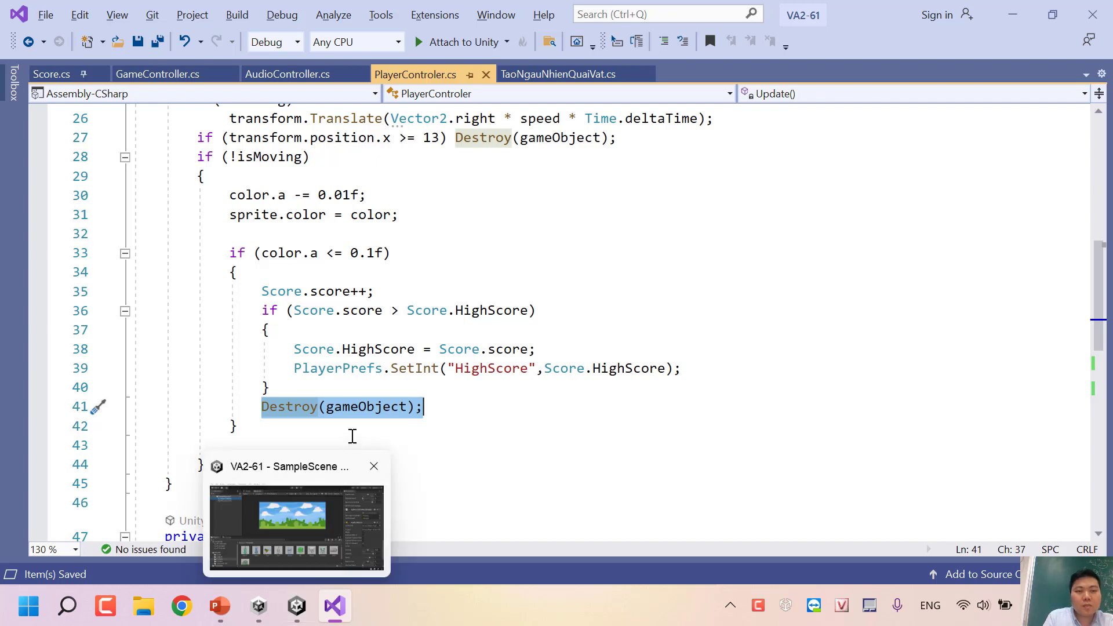
Step: Point out the playAudioDead call and the Destroy(gameObject) line around line 54
scroll(355, 447, "down", 5)
scroll(355, 447, "down", 2)
left_click(248, 288)
left_click_drag(229, 267, 386, 266)
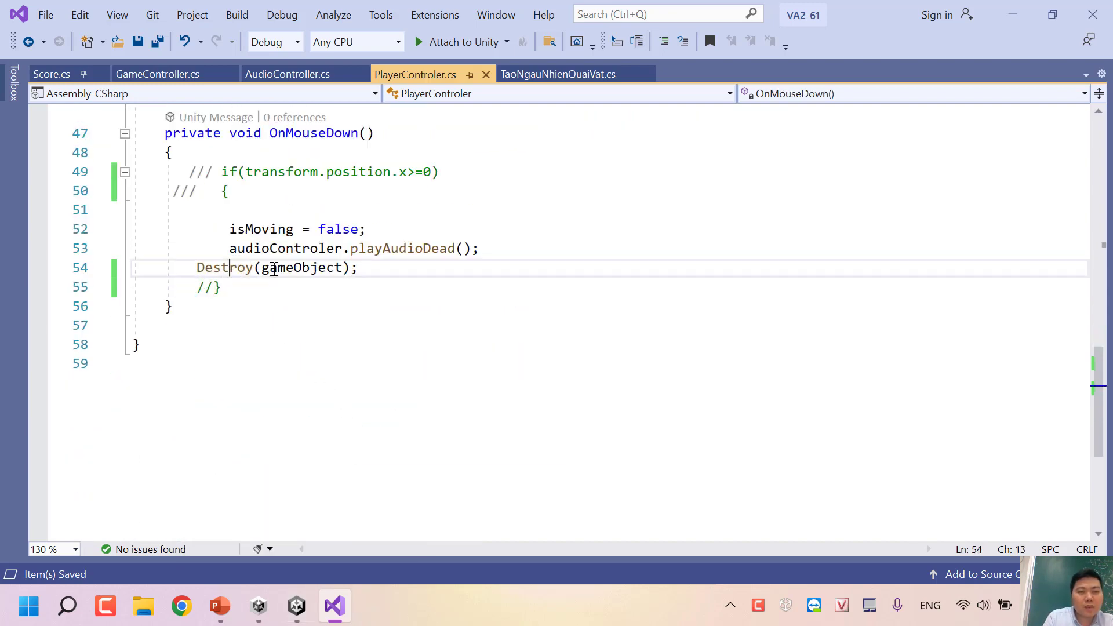
left_click(386, 267)
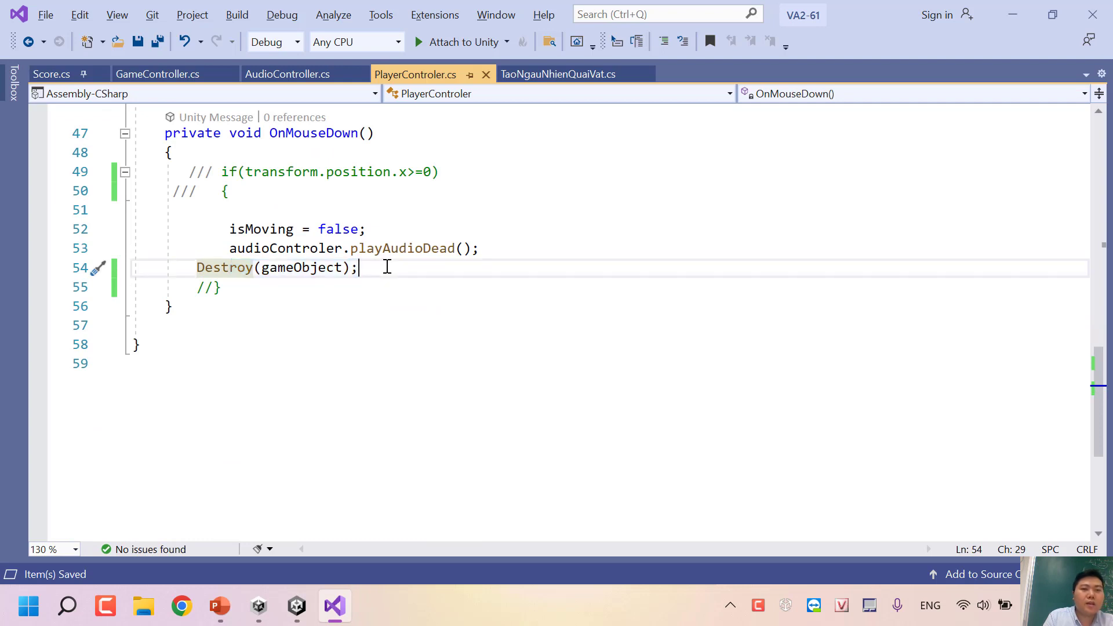
left_click(338, 248)
left_click(451, 249)
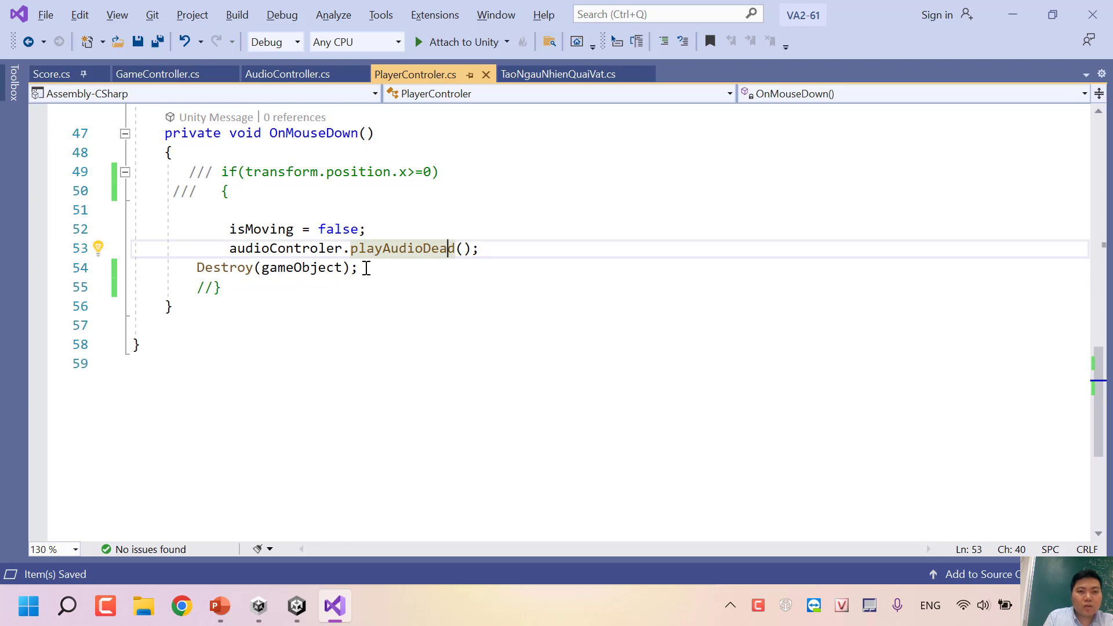
scroll(366, 268, "up", 3)
scroll(366, 268, "up", 1)
scroll(366, 267, "up", 5)
scroll(288, 255, "up", 4)
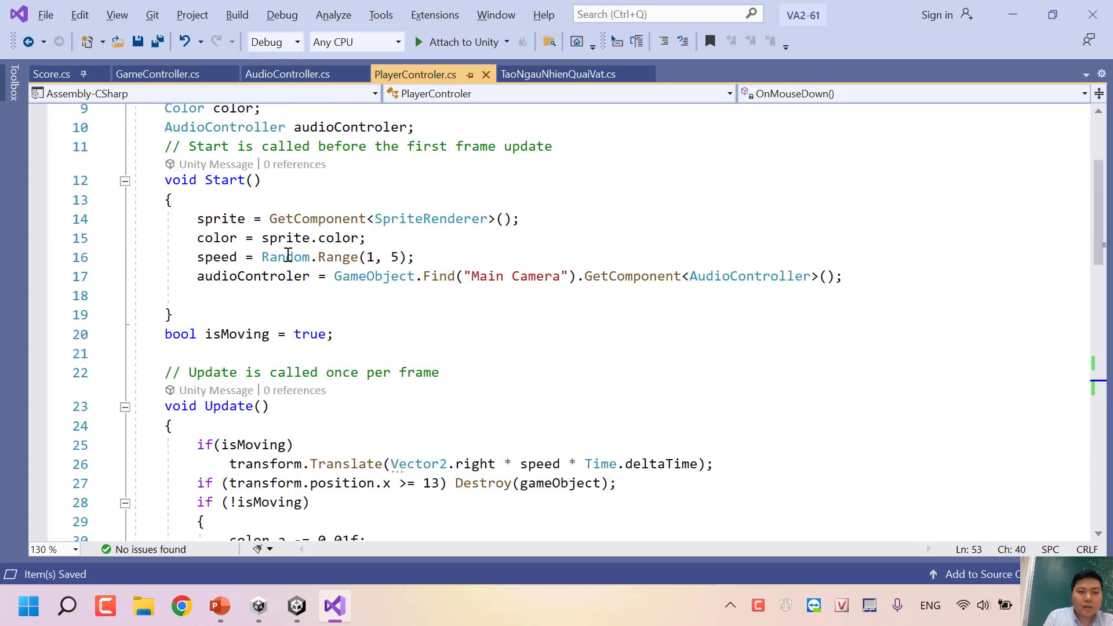
scroll(249, 246, "up", 3)
Step: Highlight the audioControler declaration and its GetComponent<AudioController> assignment on line 17
left_click_drag(175, 299, 386, 300)
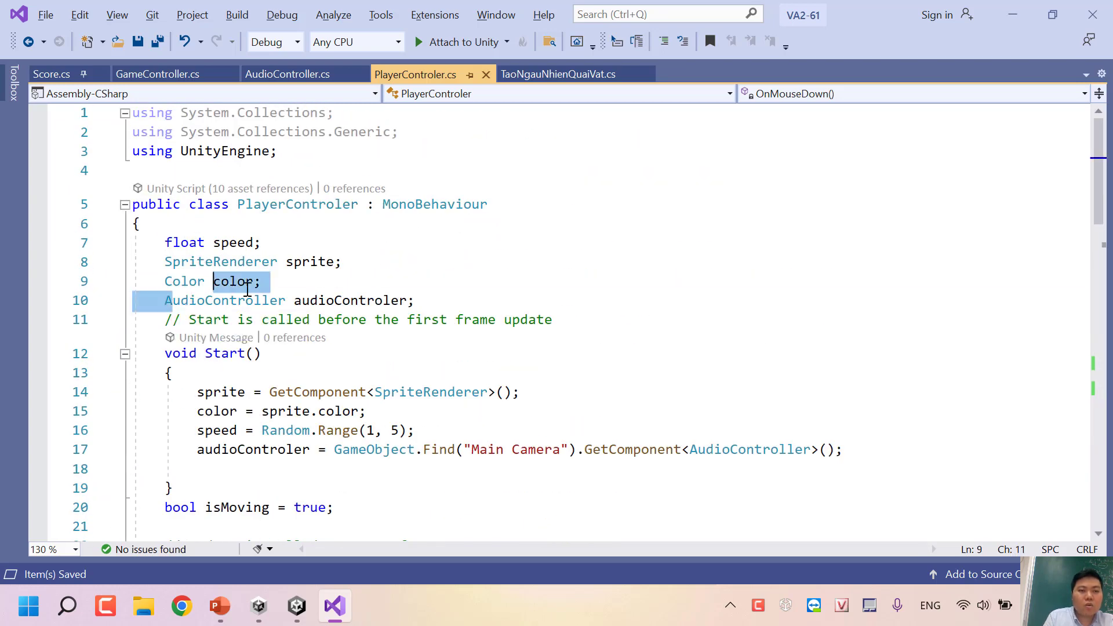
scroll(386, 299, "down", 2)
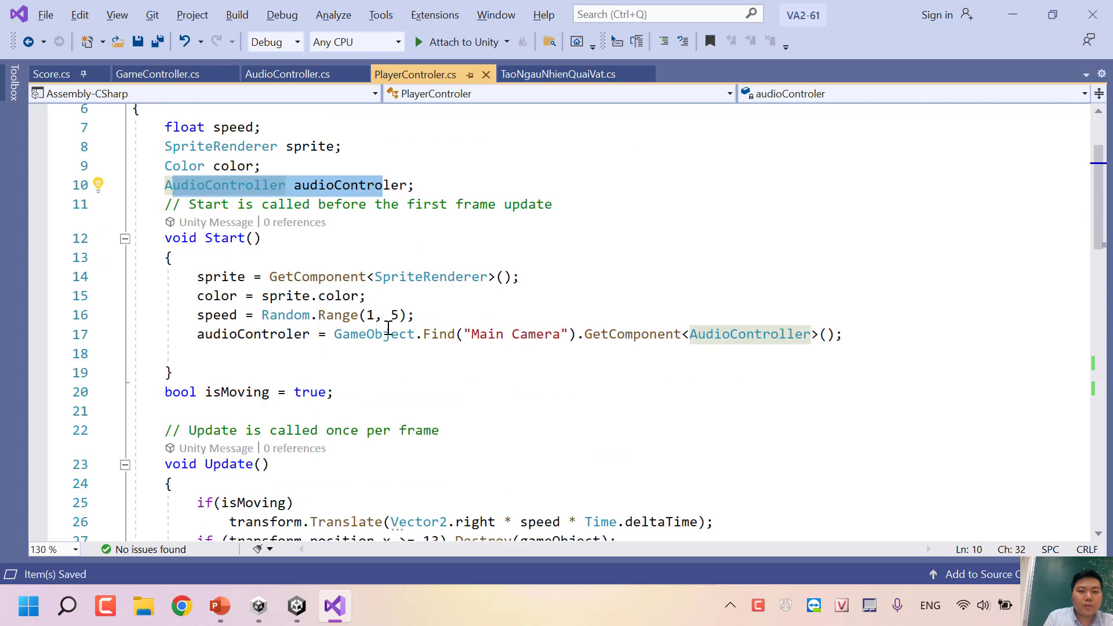
left_click_drag(209, 336, 638, 338)
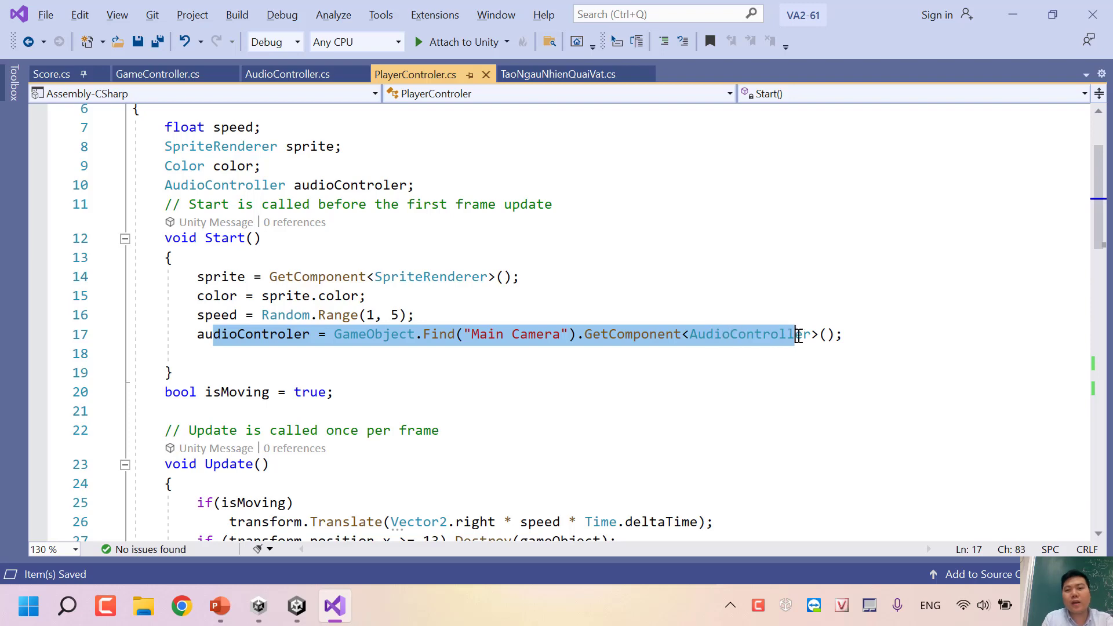
left_click_drag(638, 338, 815, 335)
scroll(497, 319, "down", 5)
scroll(298, 325, "up", 4)
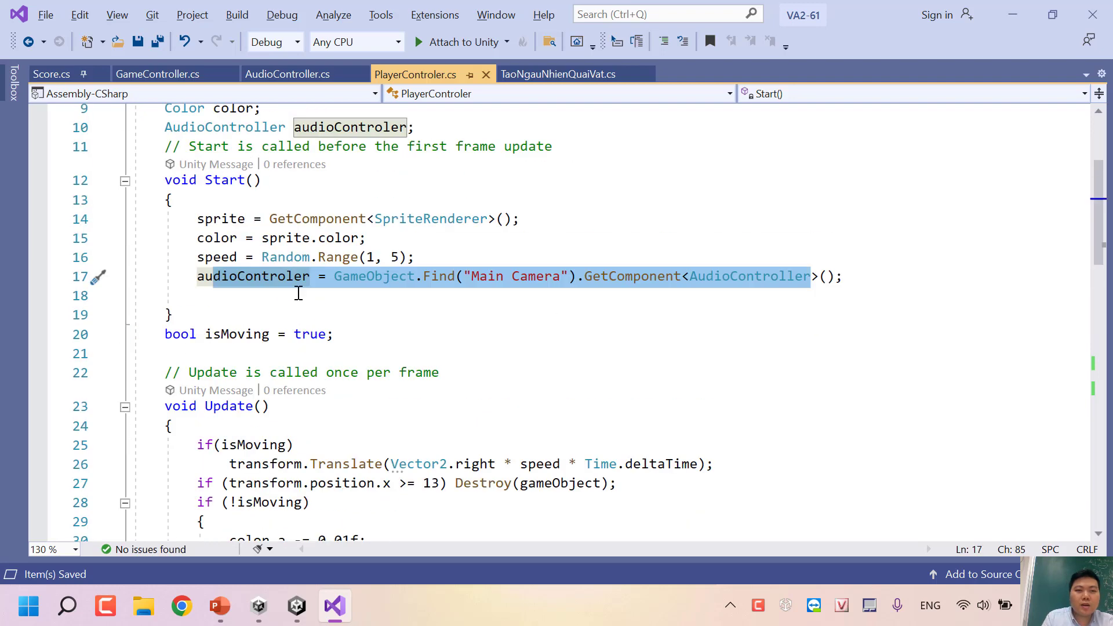
left_click(270, 259)
Step: Review AudioController.cs's playAudioDead method and its PlayOneShot of AudioDead
left_click(297, 73)
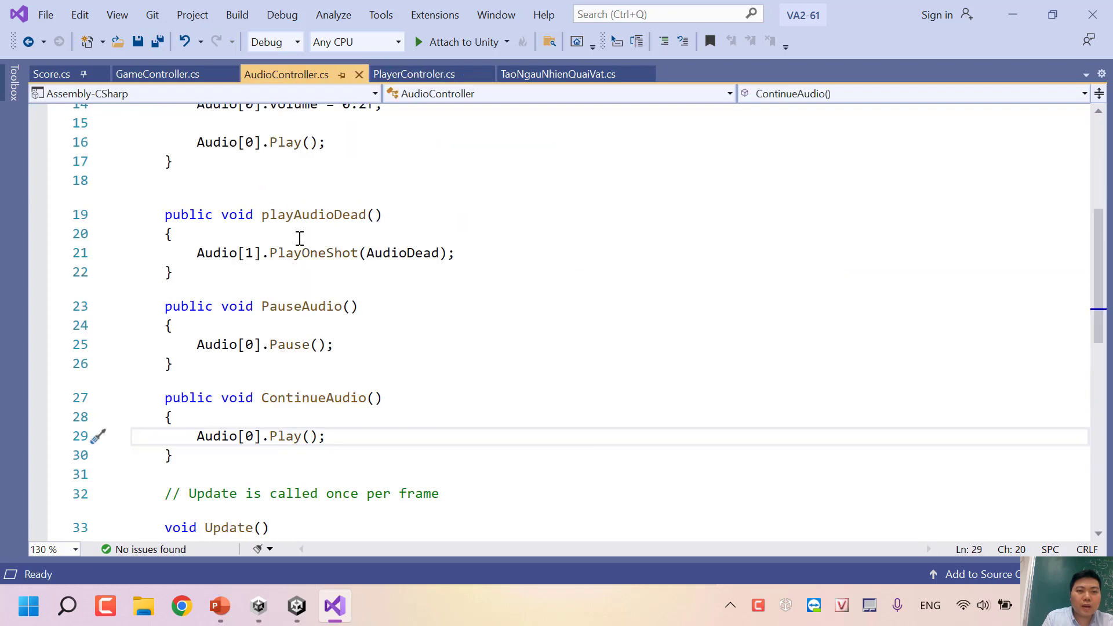
scroll(323, 278, "down", 1)
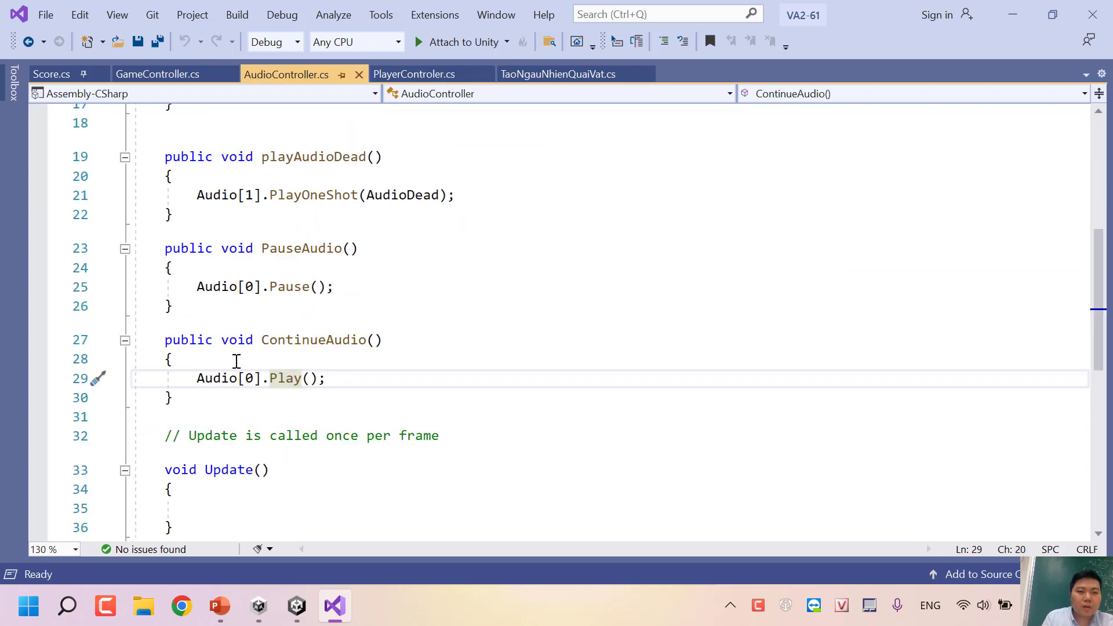
scroll(313, 197, "up", 1)
left_click(340, 230)
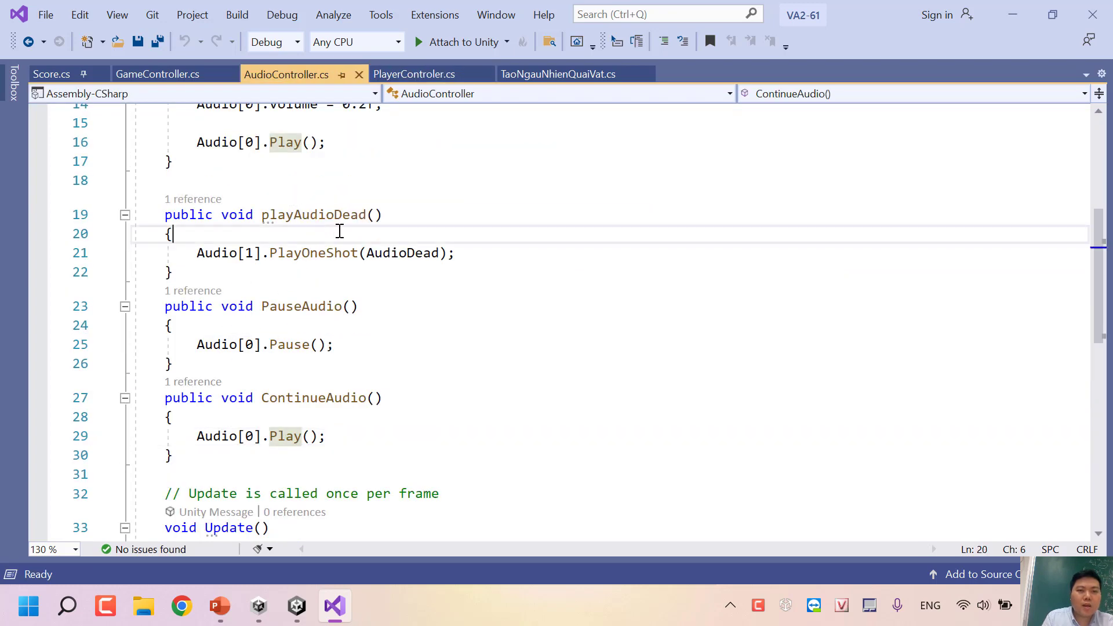
left_click_drag(367, 214, 262, 215)
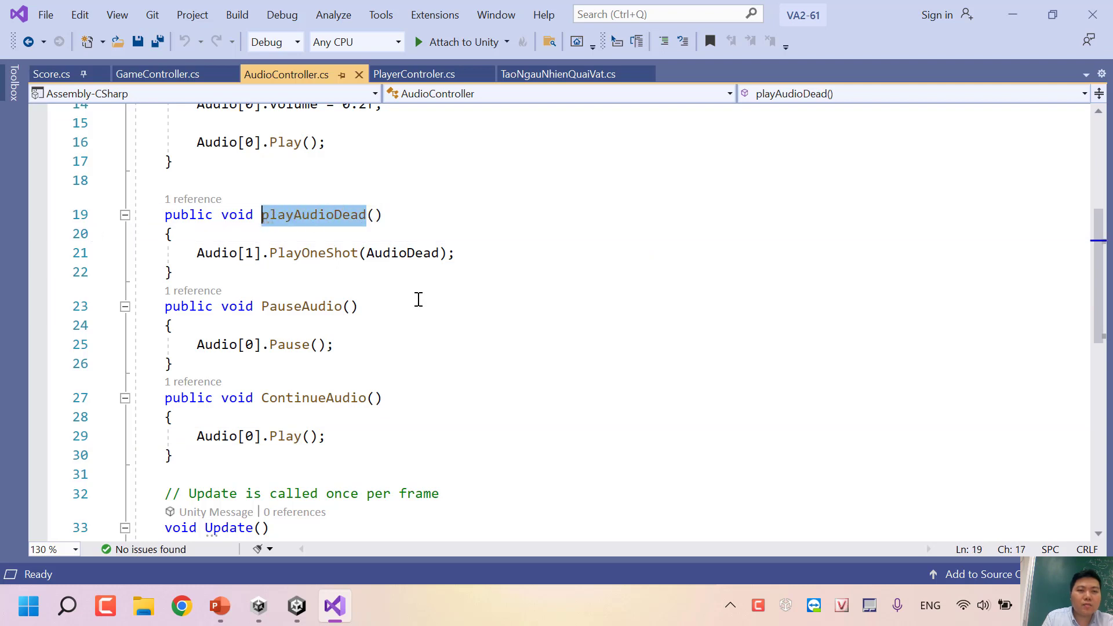
left_click(318, 252)
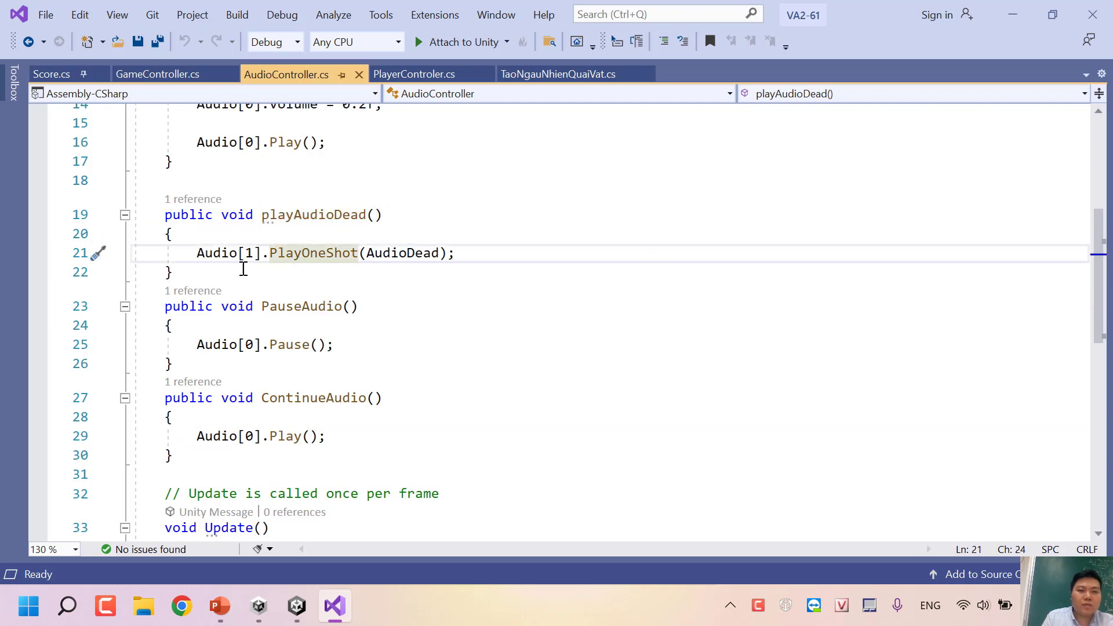
mouse_move(178, 215)
left_mouse_down()
mouse_move(338, 281)
mouse_move(333, 273)
left_mouse_up()
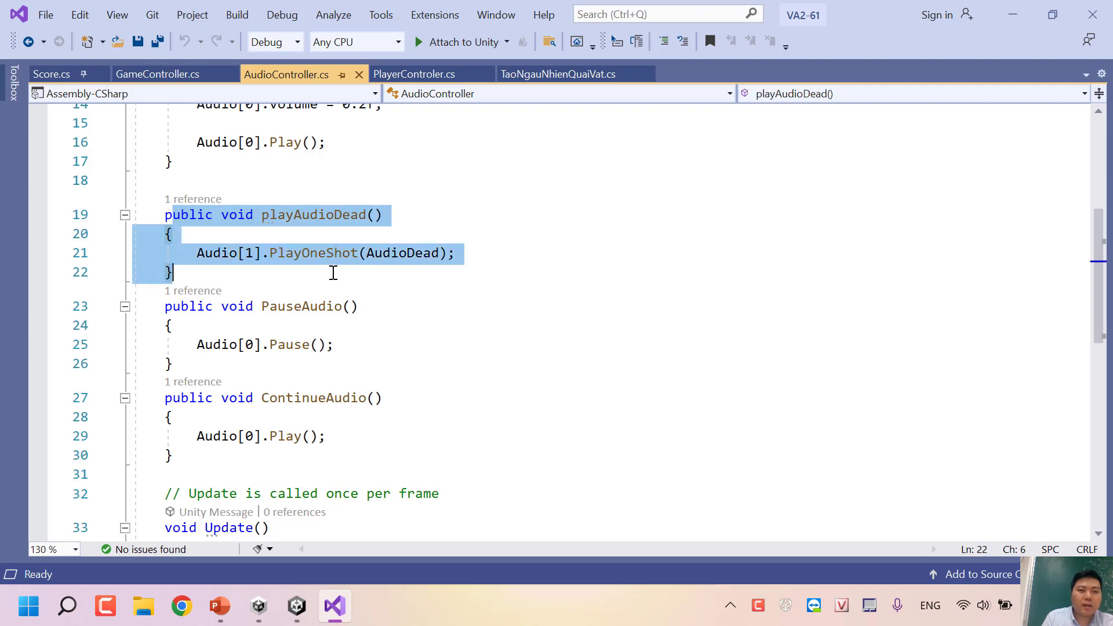
left_click(333, 273)
left_click_drag(168, 233, 437, 252)
double_click(402, 252)
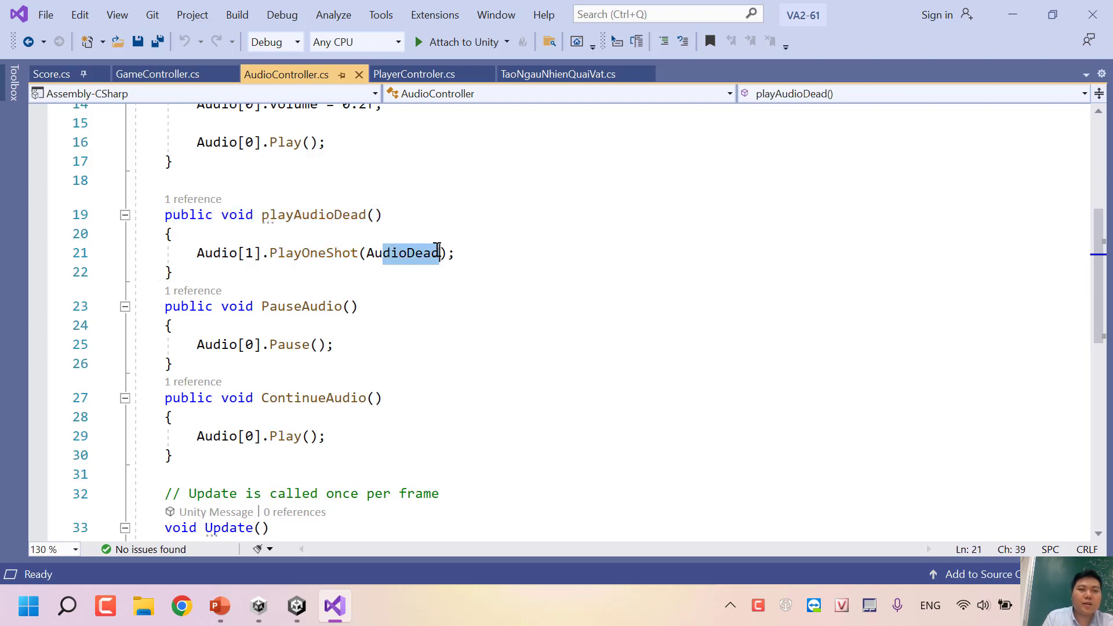
Step: Show OnMouseDown calling audioControler.playAudioDead() in PlayerControler.cs, then bring up the PowerPoint slide
left_click(431, 72)
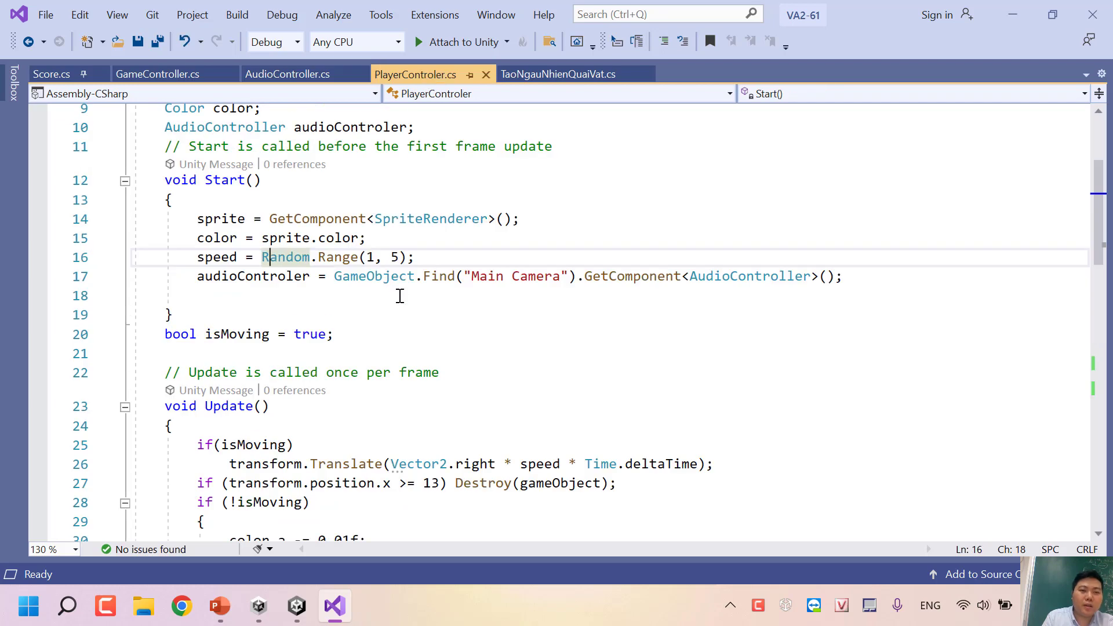
scroll(400, 296, "down", 4)
scroll(400, 326, "down", 7)
mouse_move(261, 376)
left_mouse_down()
mouse_move(412, 371)
mouse_move(302, 356)
left_mouse_up()
left_click(412, 377)
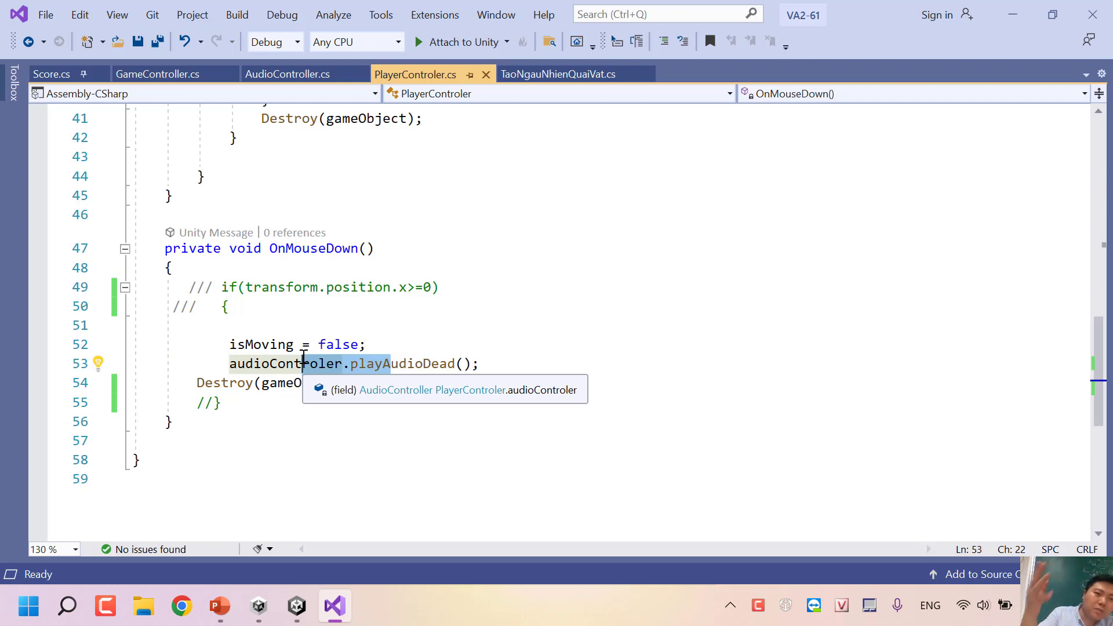
left_click(279, 382)
left_click_drag(278, 382, 350, 363)
left_click(347, 382)
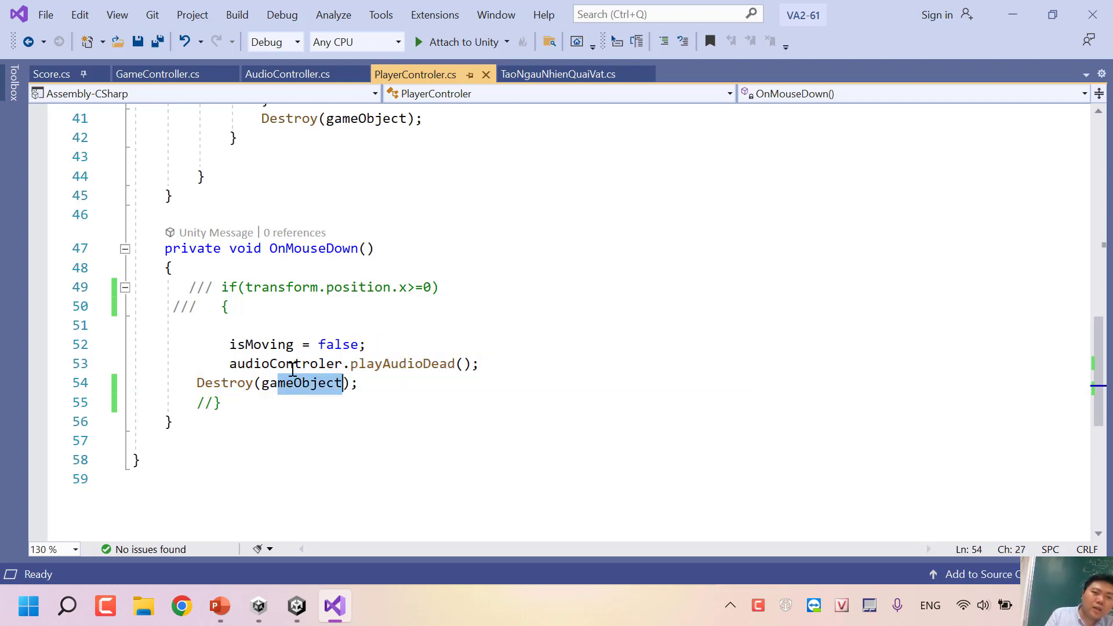
left_click(286, 363)
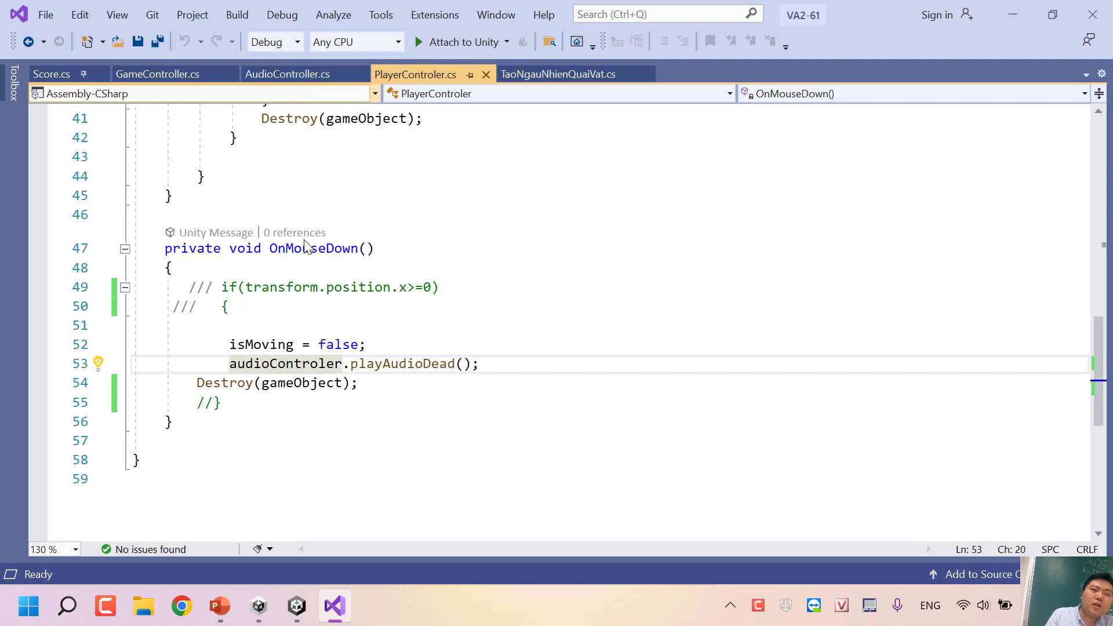
left_click(351, 249)
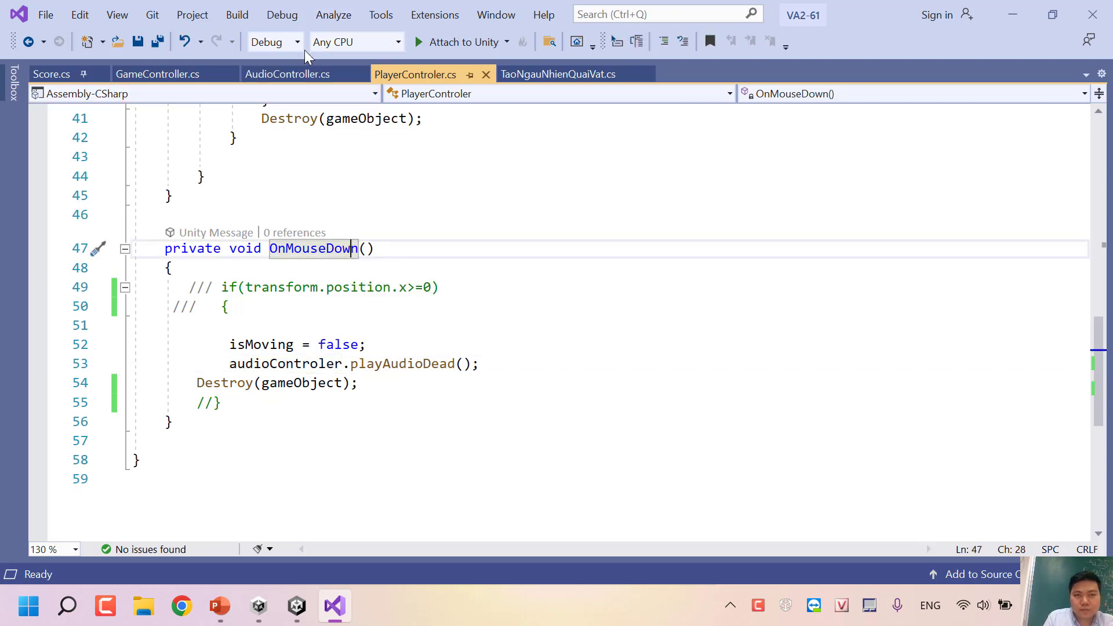
left_click(231, 608)
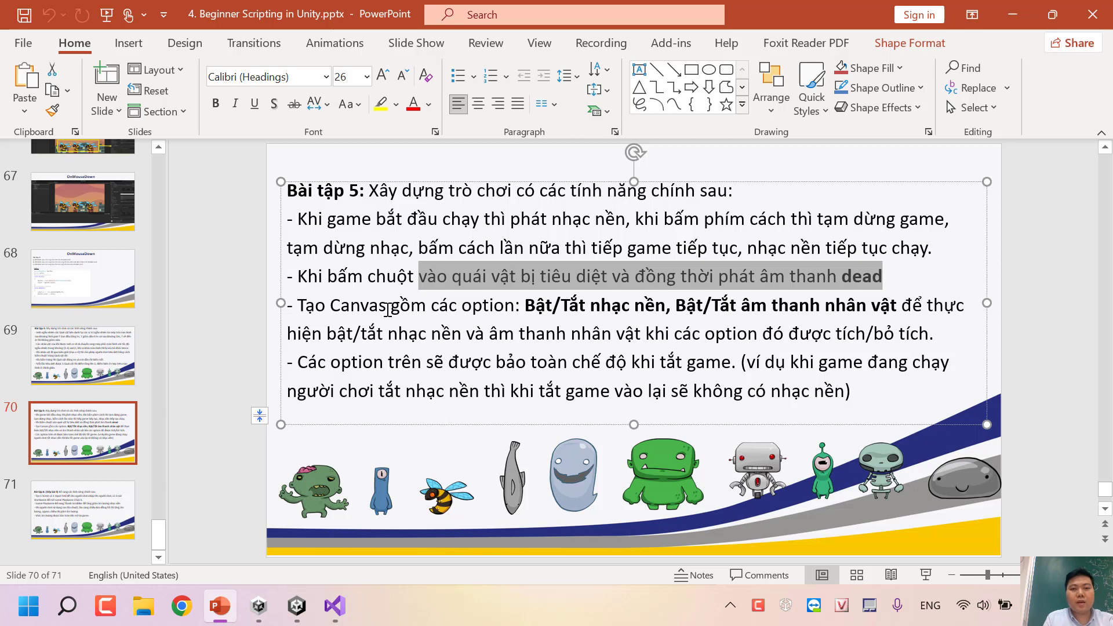
Step: Highlight the Canvas options and music toggle requirement on the exercise slide
left_click_drag(387, 310, 681, 315)
left_click_drag(898, 317, 506, 347)
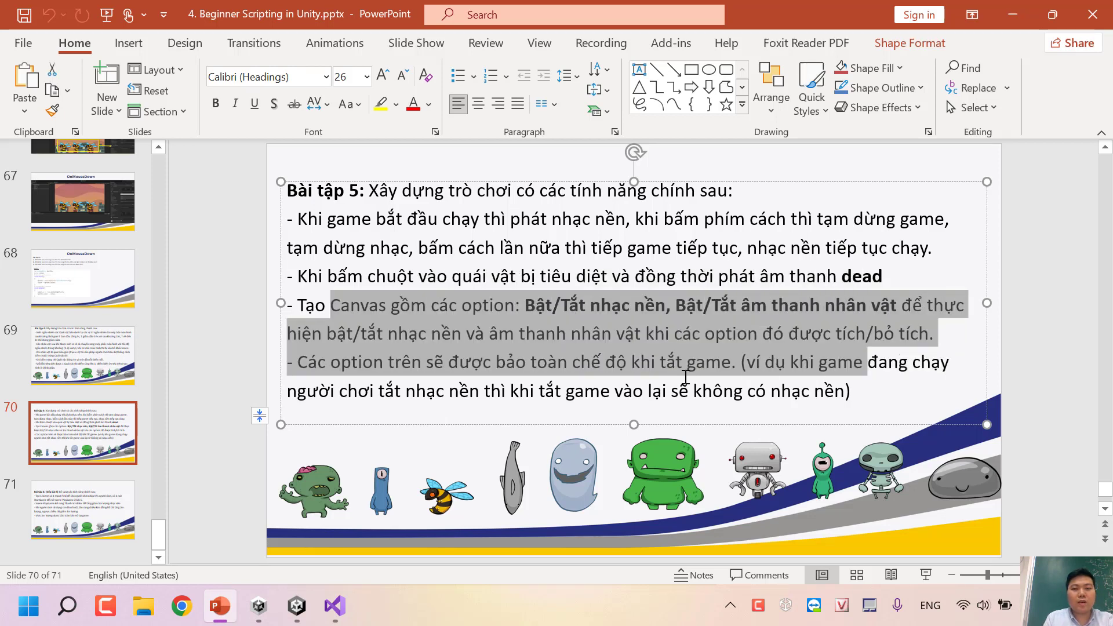
key("alt+Tab")
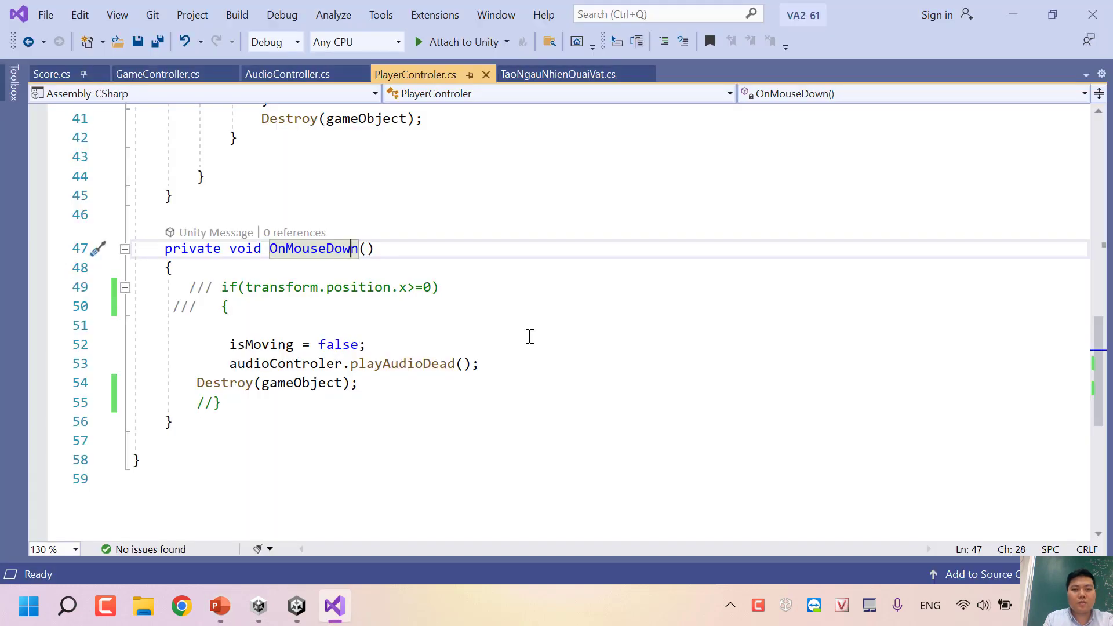
key("alt+Tab")
key("ctrl+x")
key("alt")
Step: Undo the accidental edits in Visual Studio and on the slide, then return to Unity
key("alt+Tab")
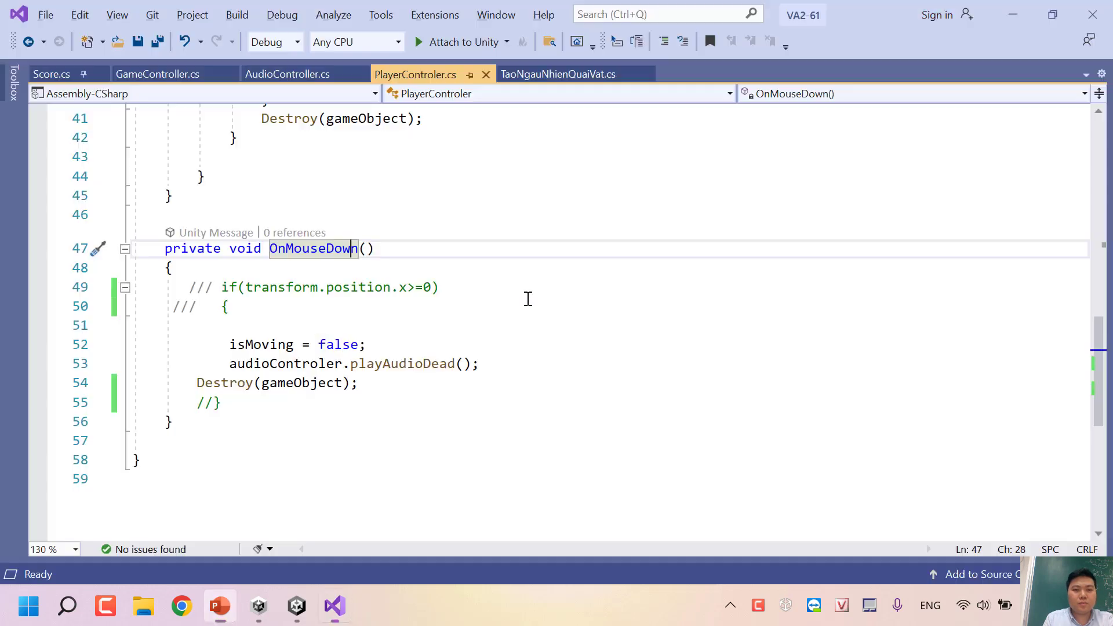
key("ctrl+z")
key("alt+Tab")
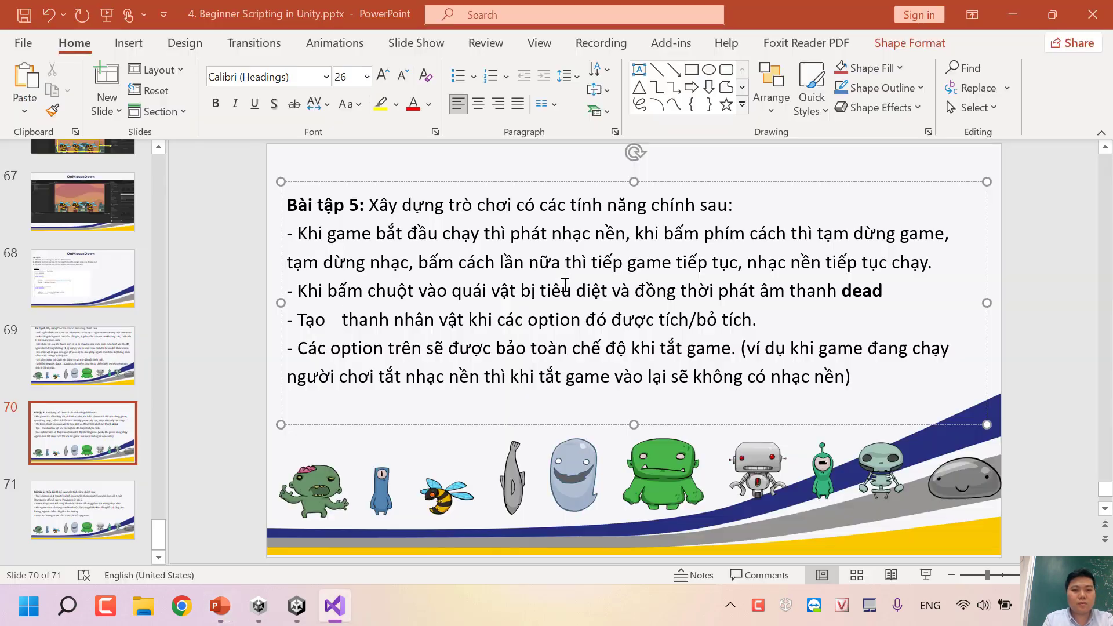
key("ctrl+z")
key("alt+Tab")
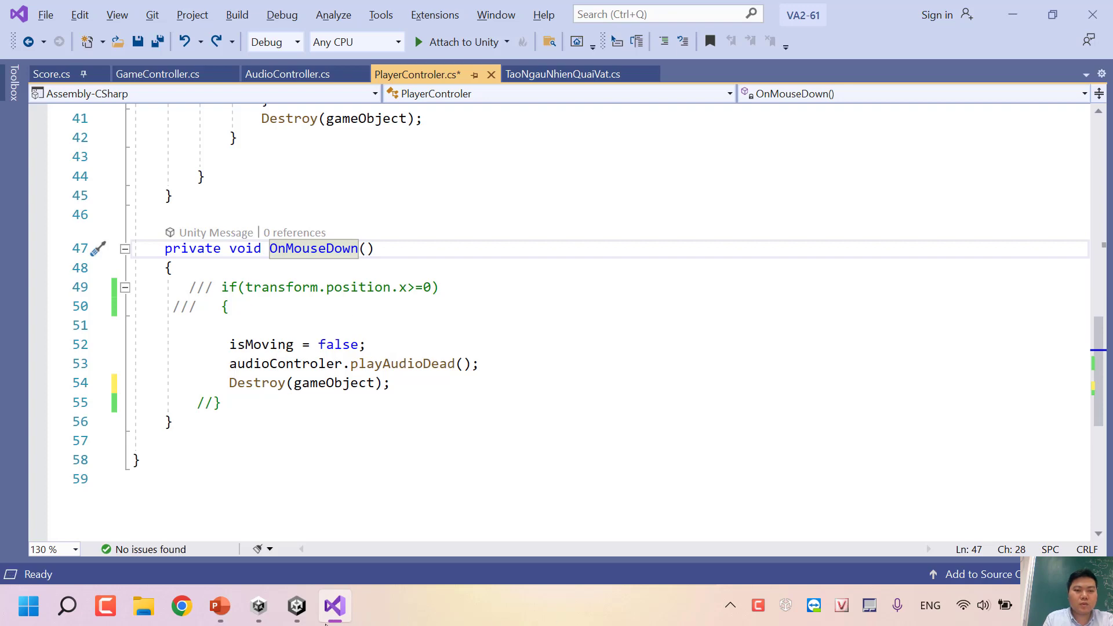
left_click(454, 325)
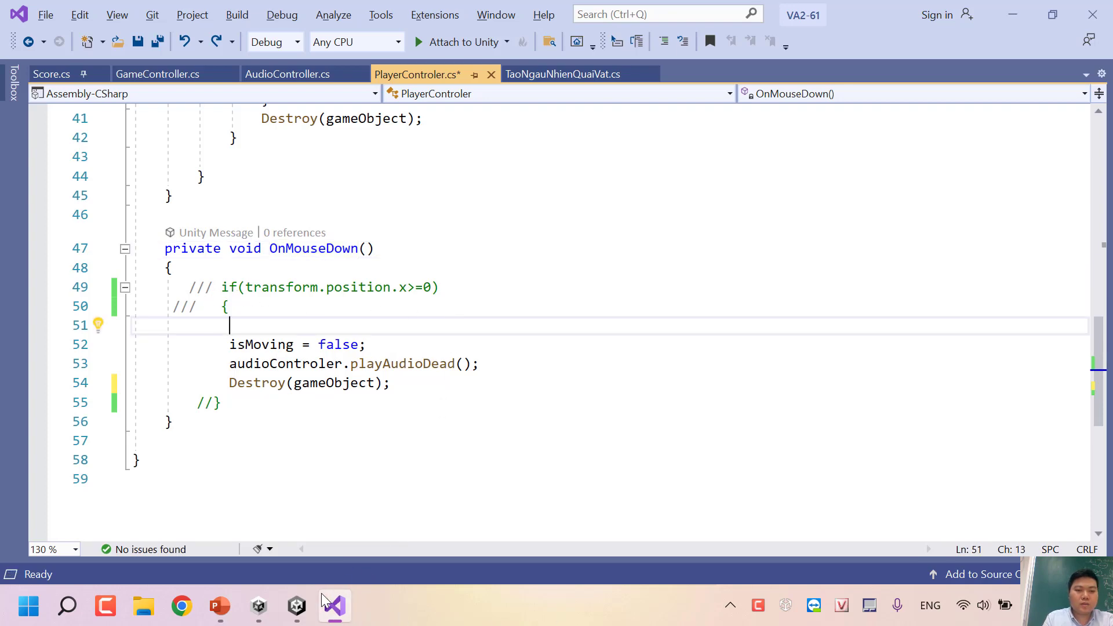
left_click(302, 613)
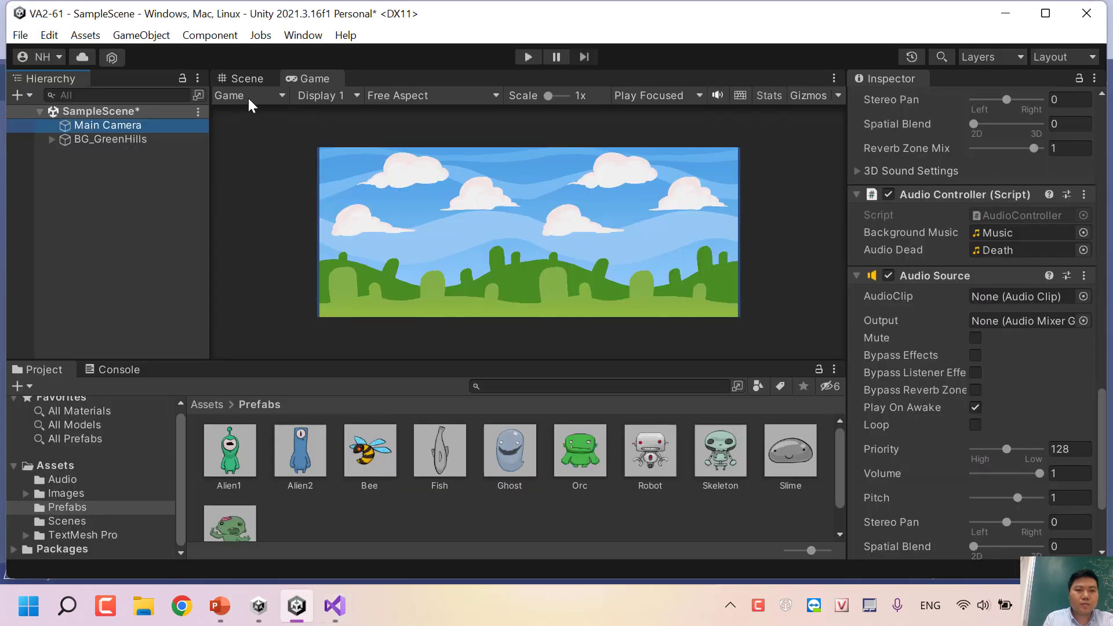
Step: Add a UI Toggle through GameObject > UI and name it NhacNen
left_click(140, 35)
mouse_move(204, 241)
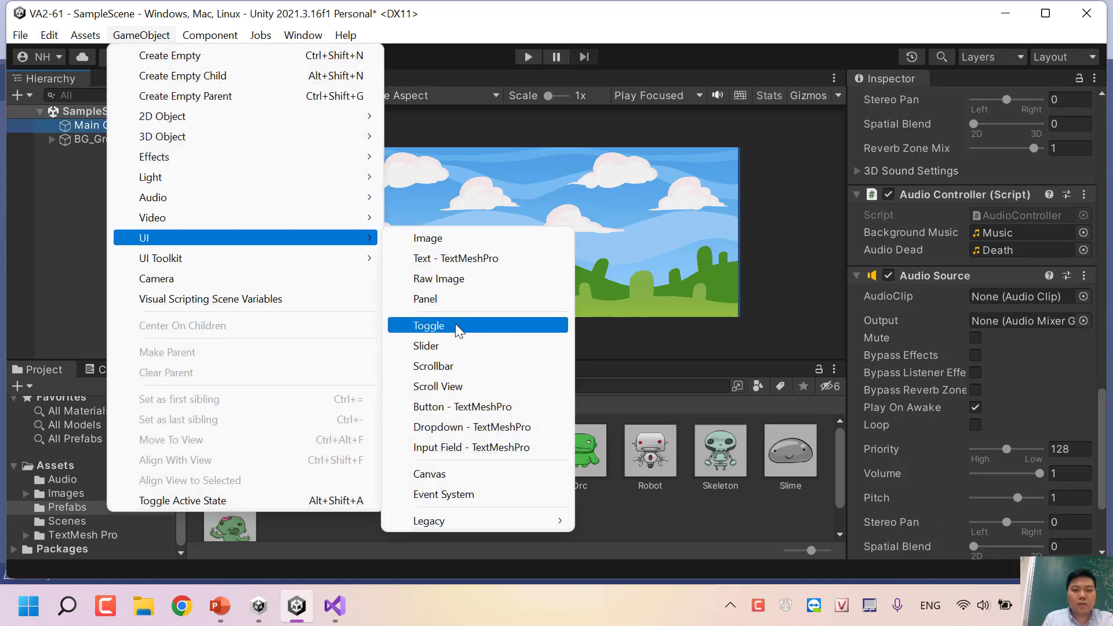
left_click(428, 325)
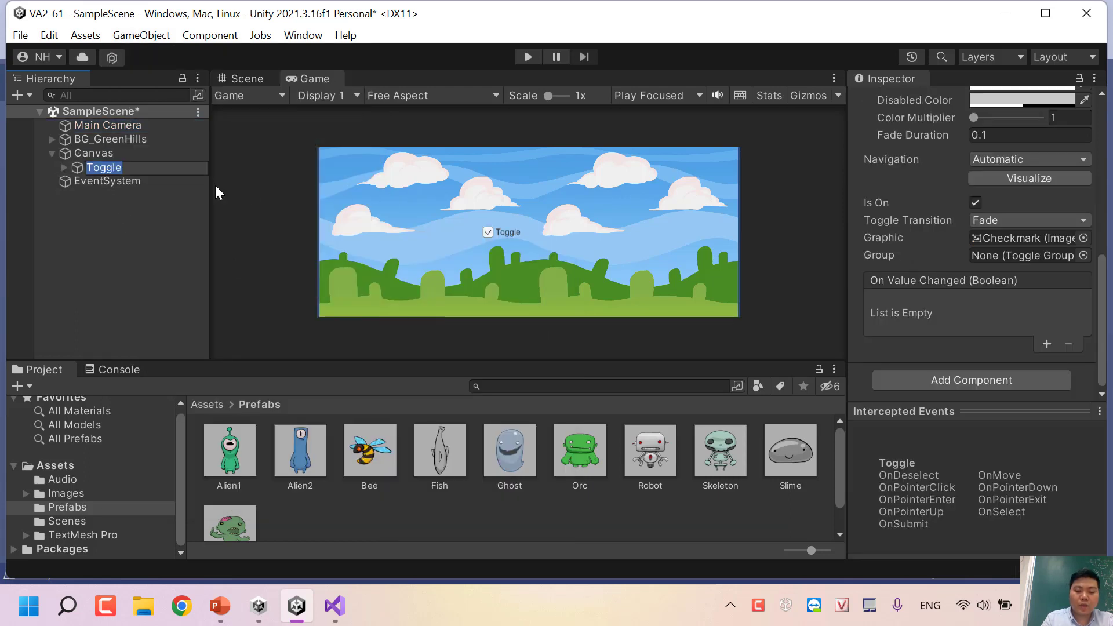
type("N")
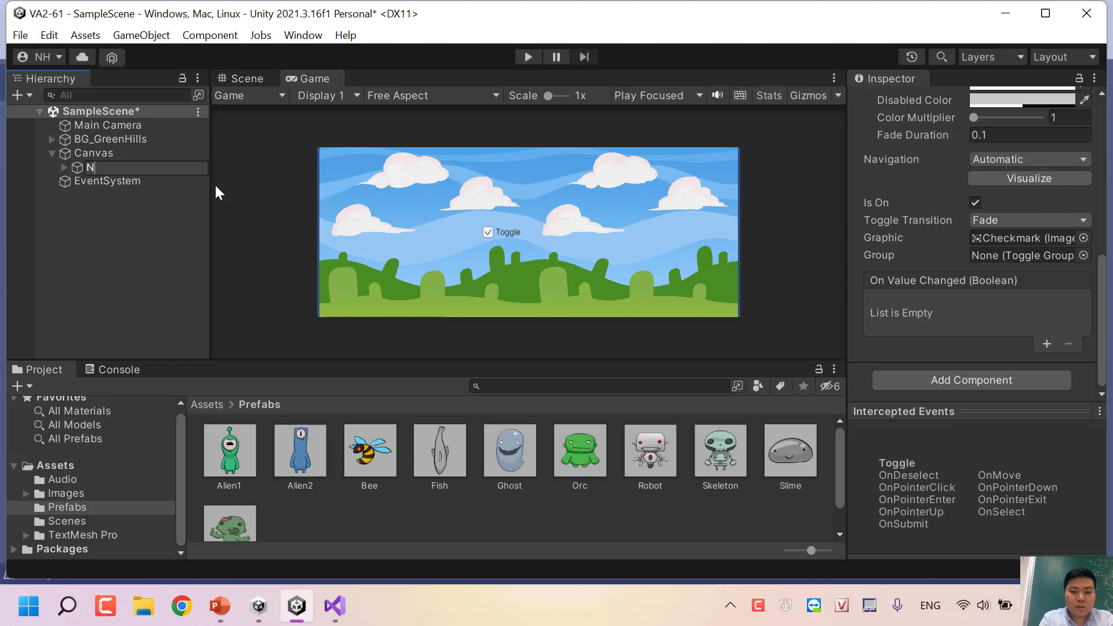
type("hacNen")
key("Return")
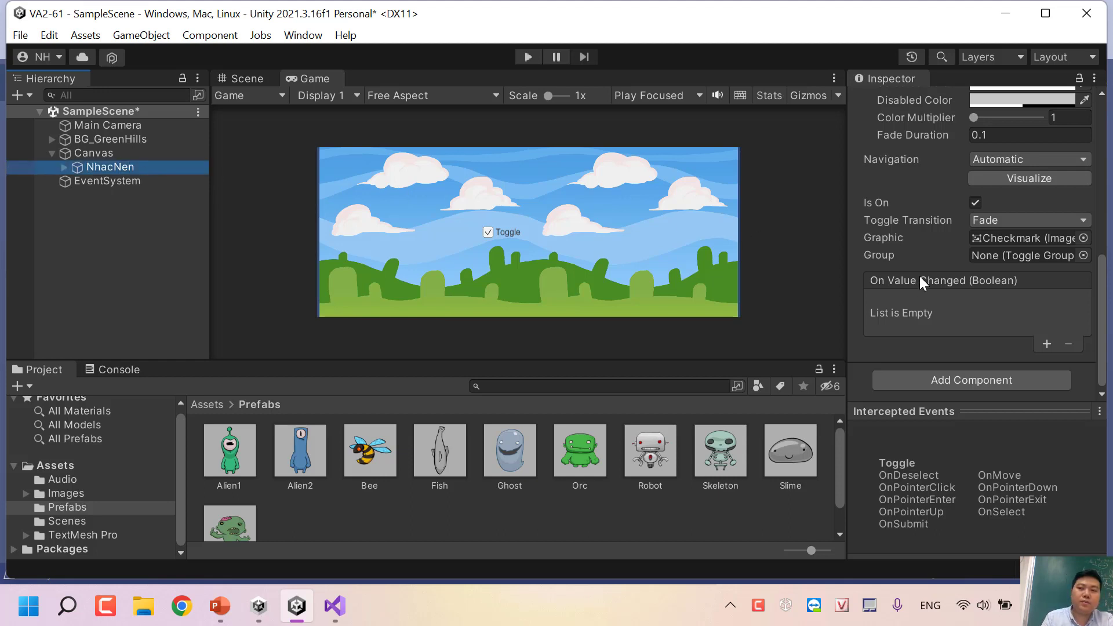
Step: Rename the accidental 'NhacNenCheck' toggle back to NhacNen in the Hierarchy
left_click(127, 168)
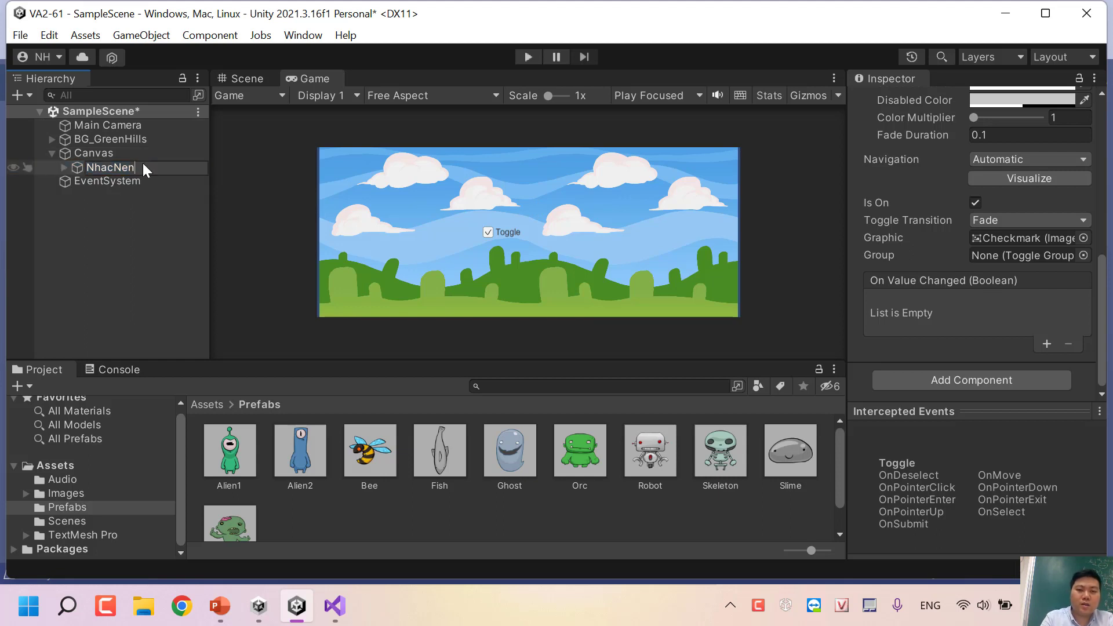
type("n")
key("Return")
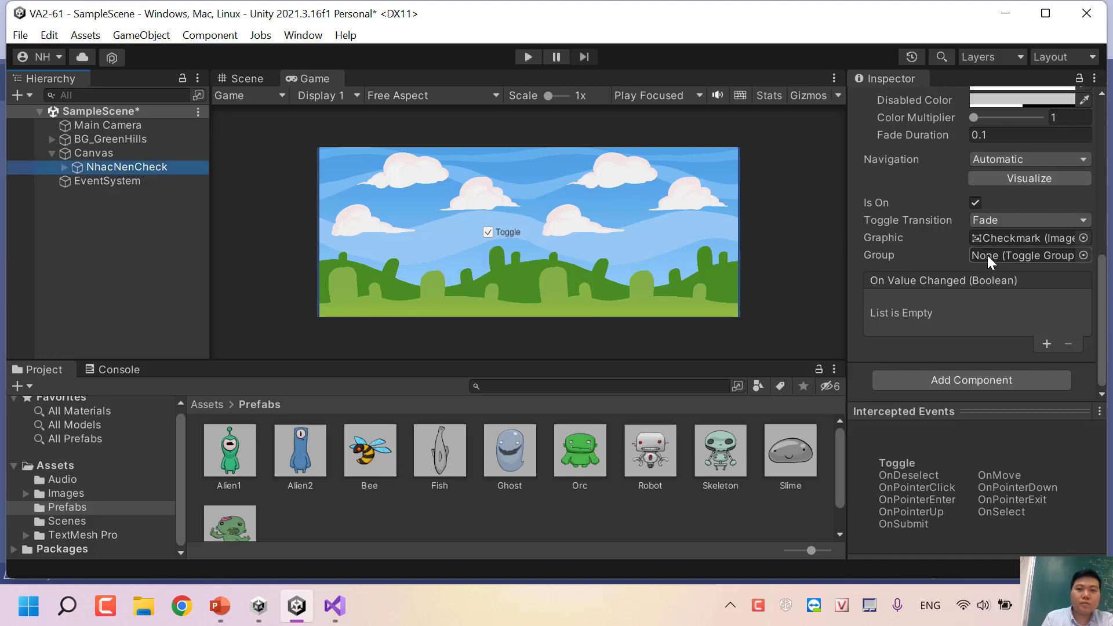
scroll(990, 246, "up", 5)
scroll(995, 236, "up", 5)
left_click(136, 153)
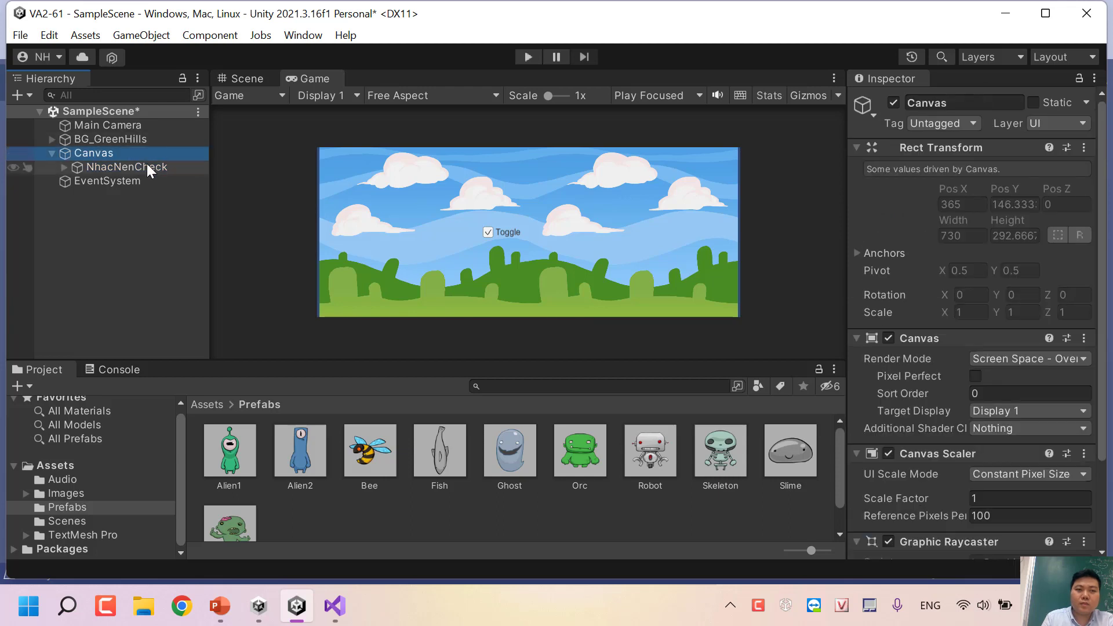
left_click(147, 165)
left_click(145, 166)
key("shift+End")
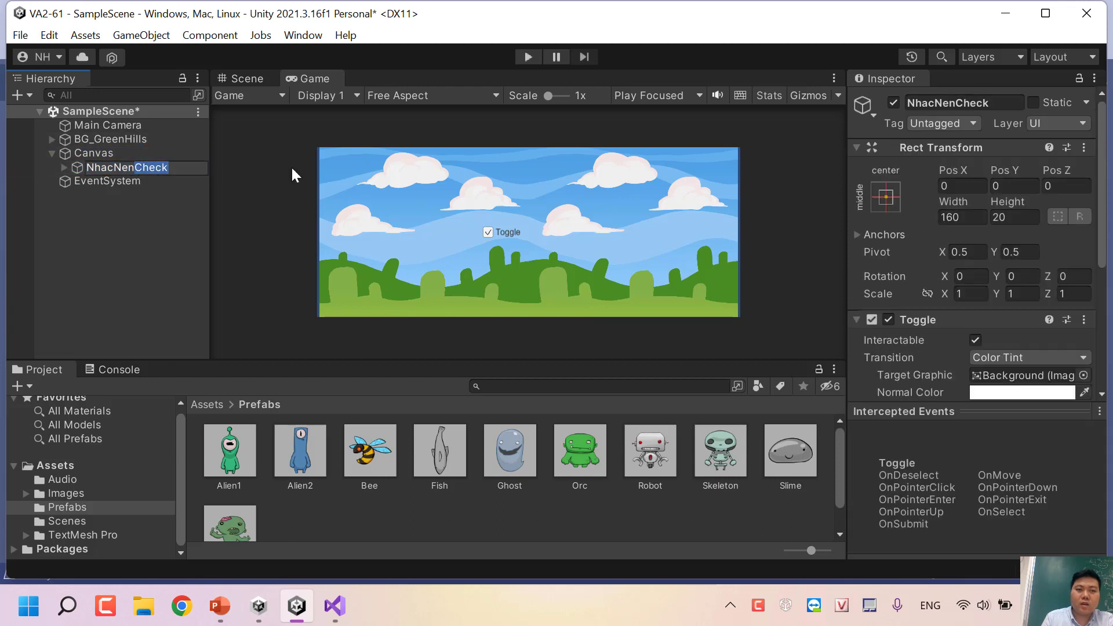
key("Delete")
key("Return")
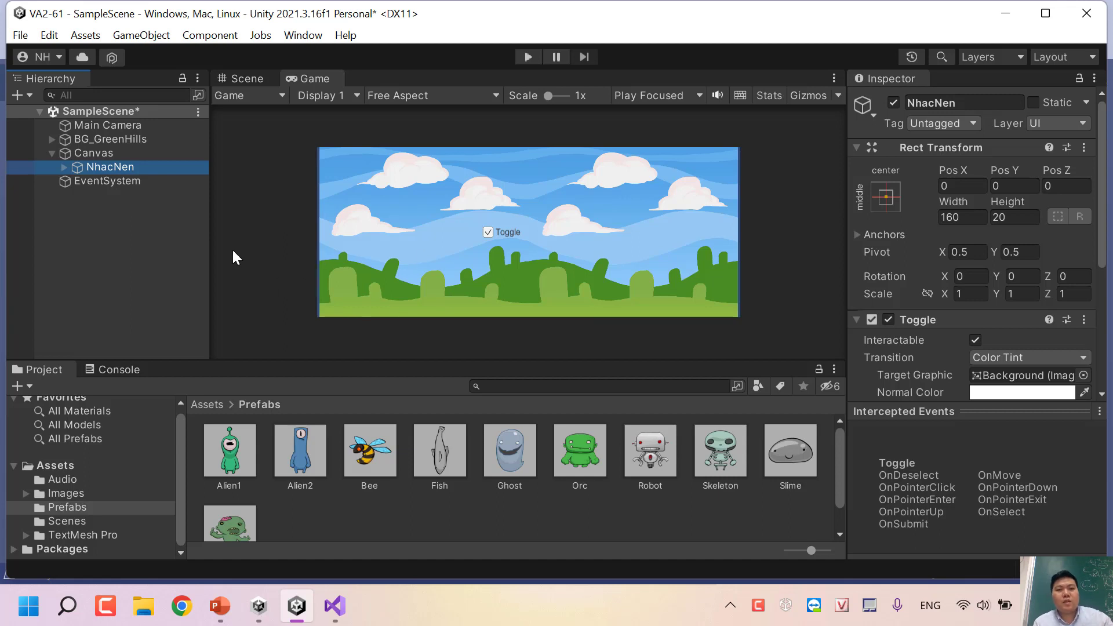
Step: Change the toggle Label child's text to 'Nhạc nền'
left_click(65, 167)
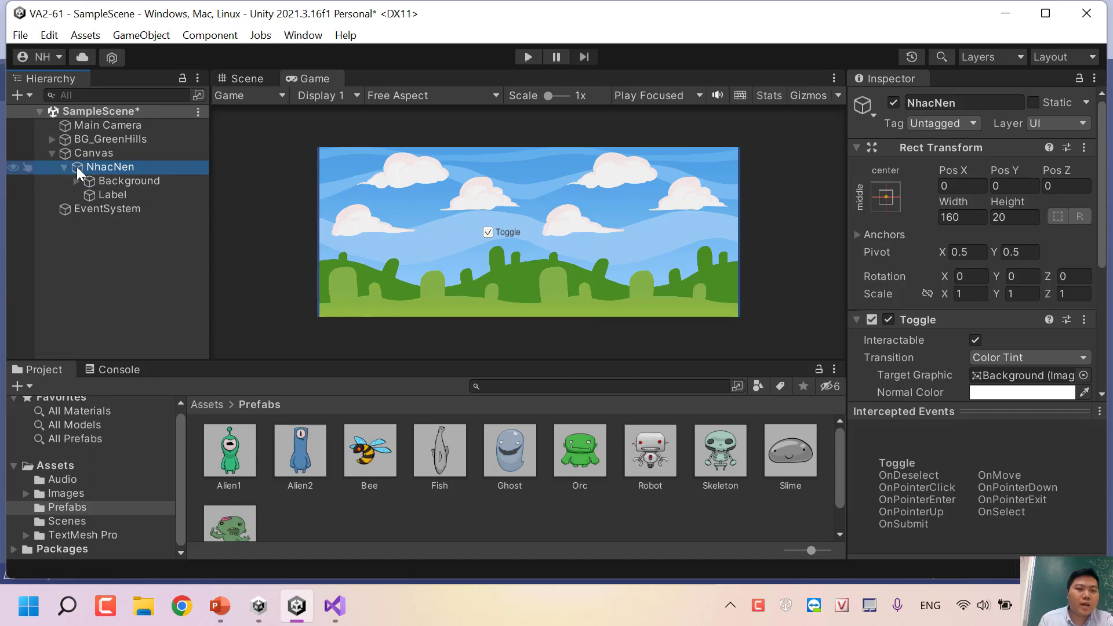
left_click(115, 194)
scroll(1023, 314, "down", 3)
scroll(1007, 287, "down", 1)
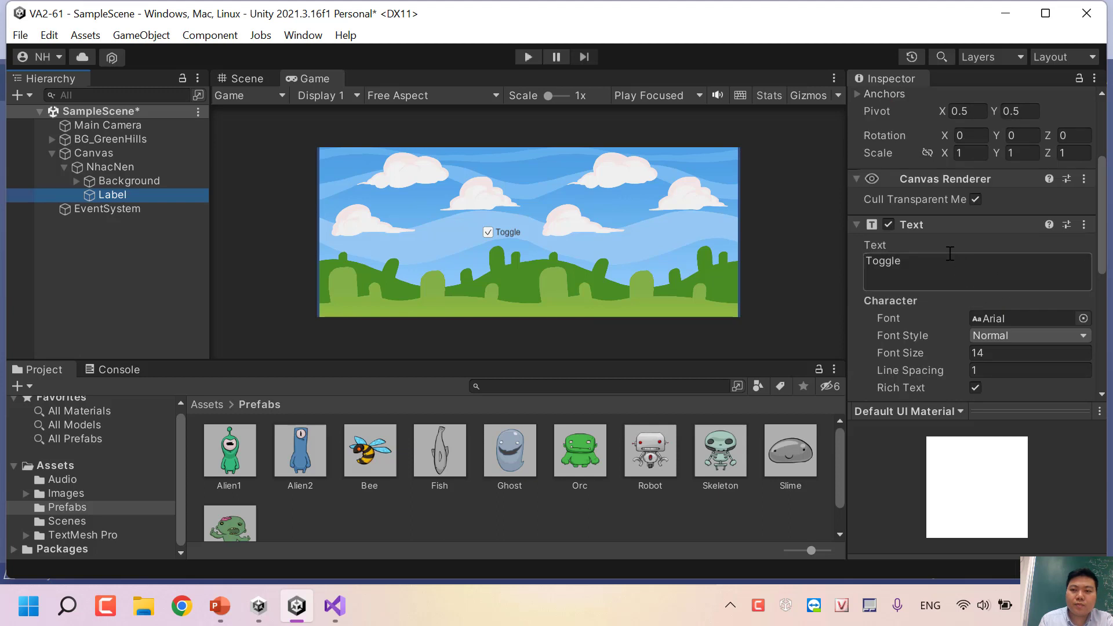
left_click(876, 261)
type("Nhạc ne")
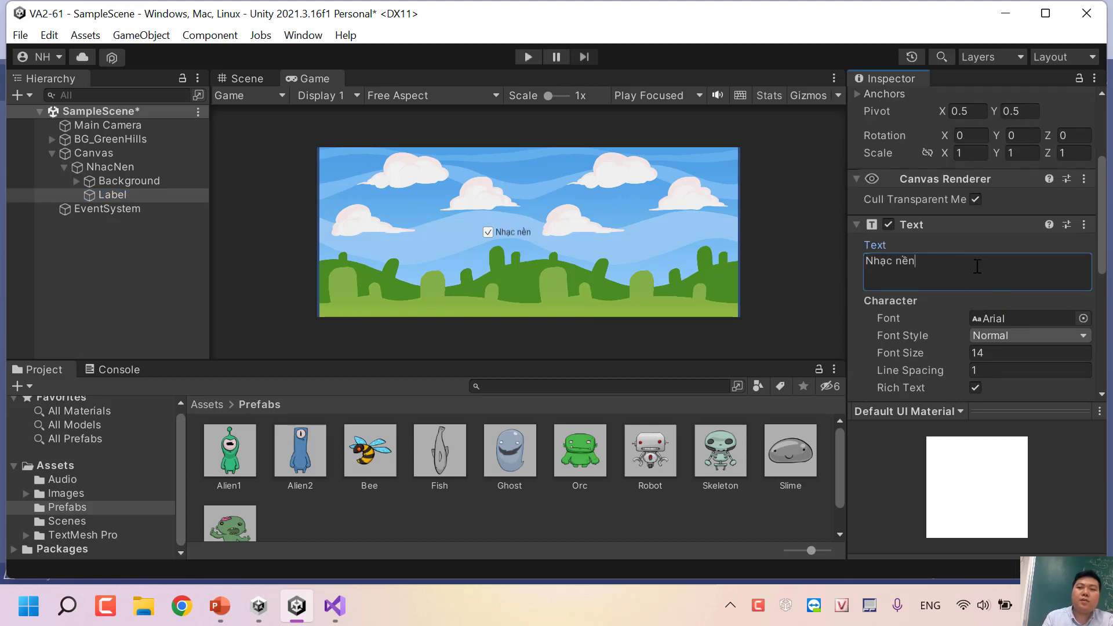
Step: Set the label's Font Style to Bold and Font Size to 16
left_click(1039, 336)
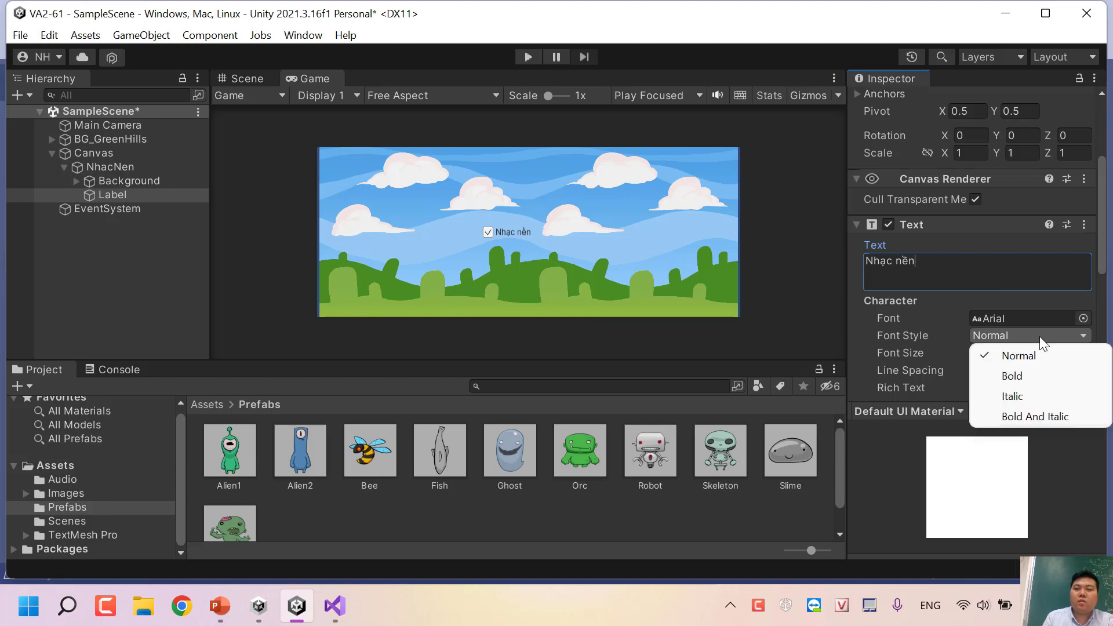
left_click(1032, 370)
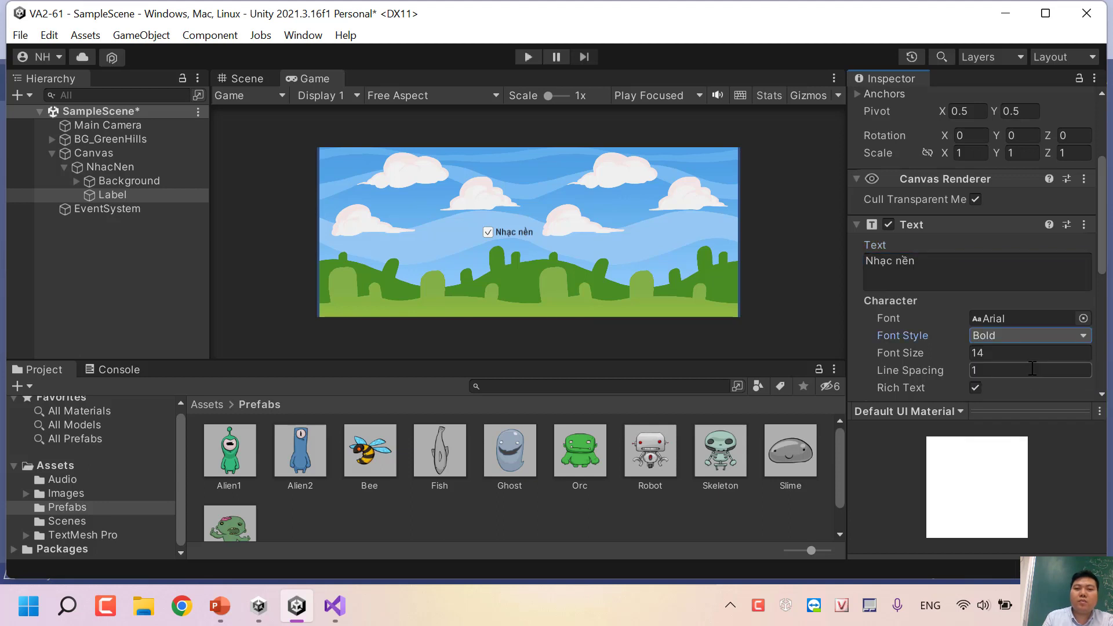
left_click(994, 352)
type("1")
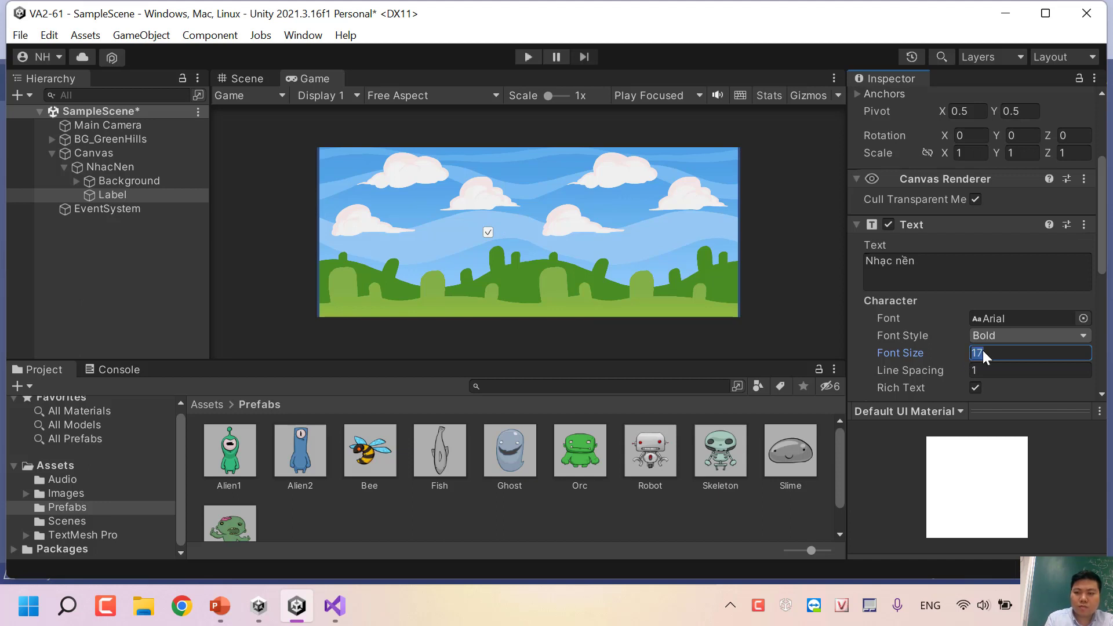
type("16")
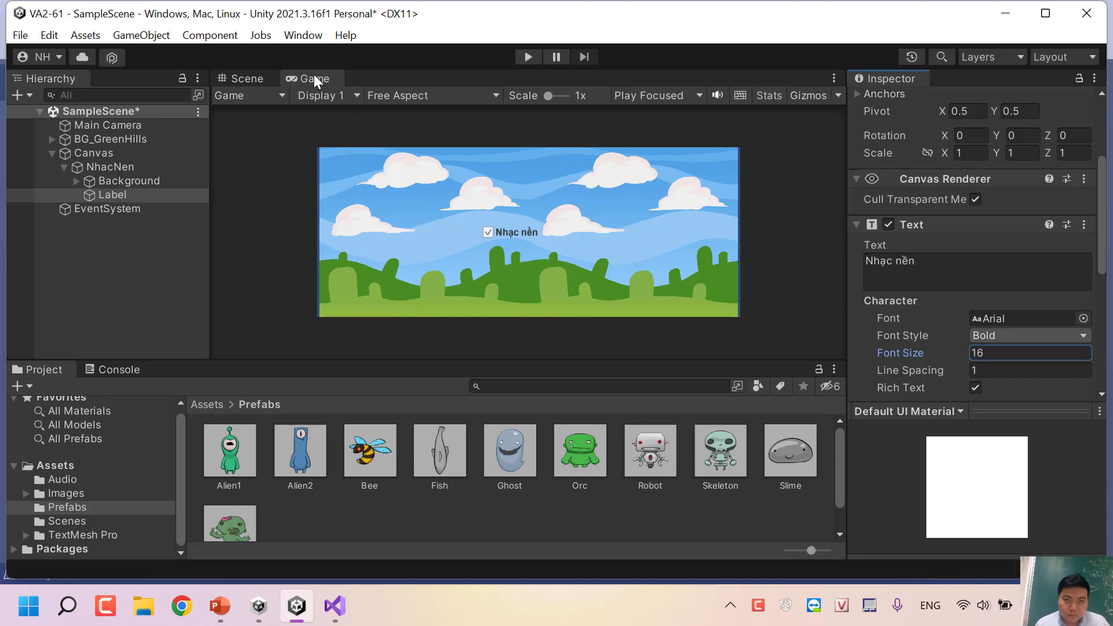
Step: Test-run the game, check the Console's NullReferenceException and the EventSystem, then run it again
left_click(527, 57)
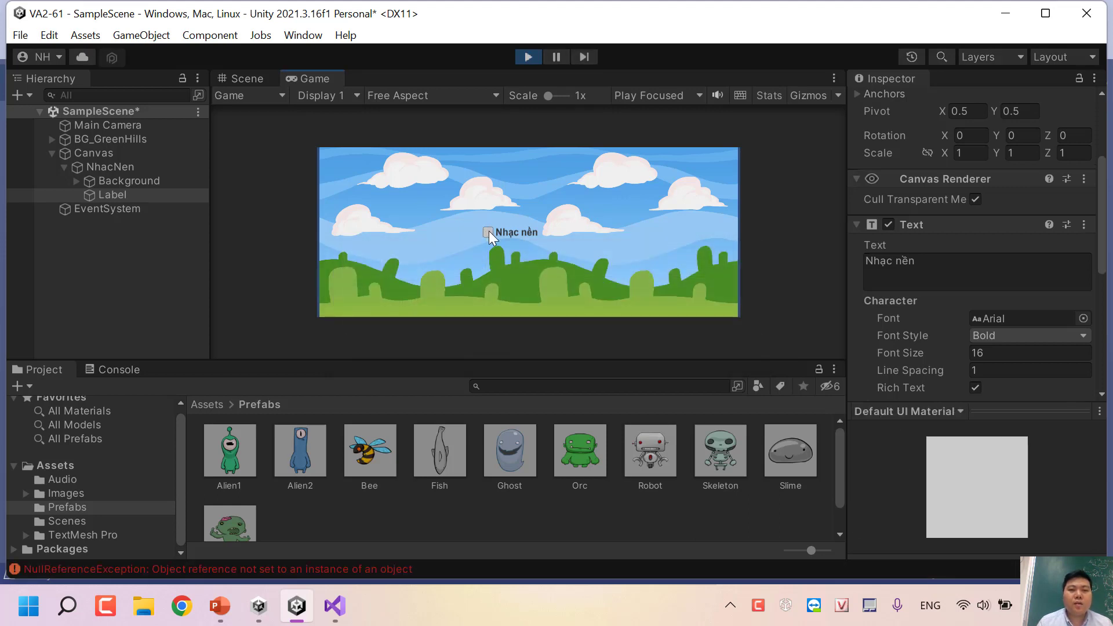
left_click(528, 56)
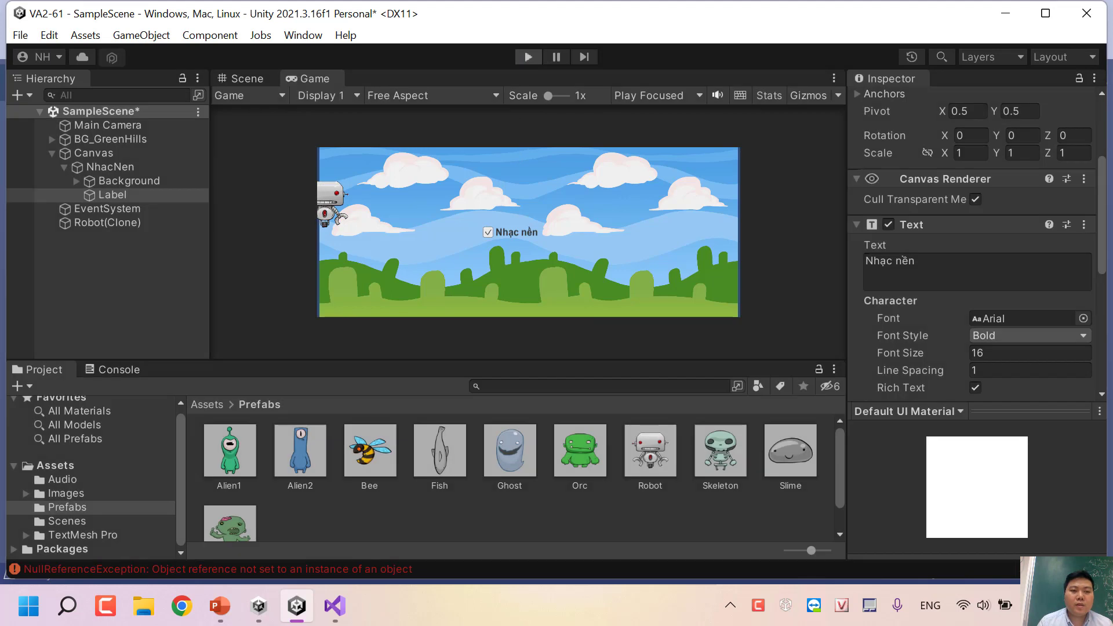
left_click(169, 568)
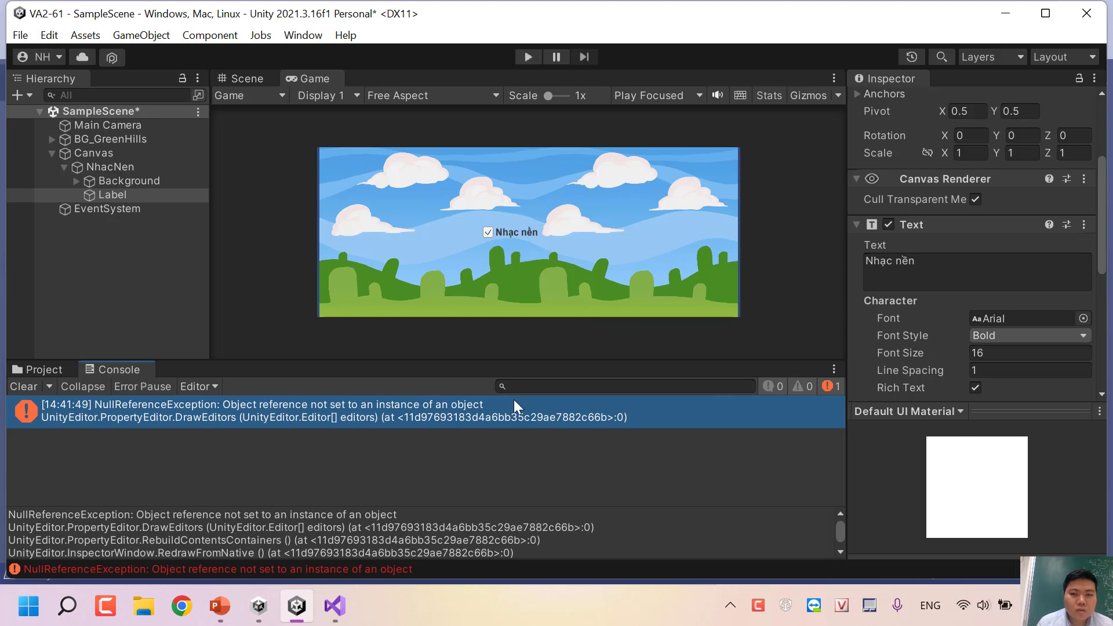
left_click(149, 210)
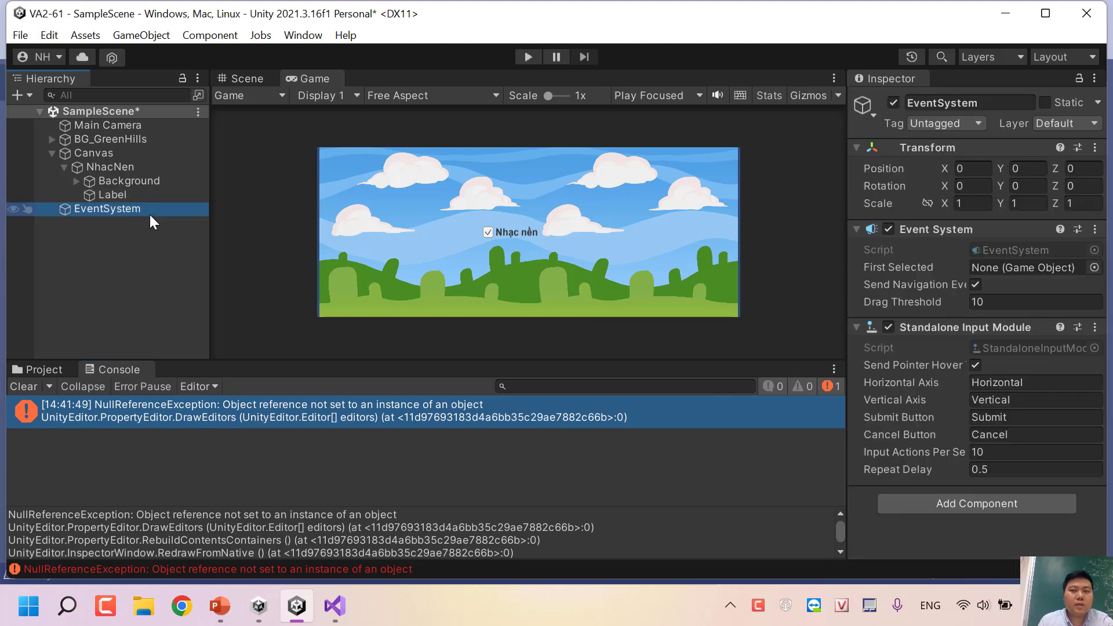
left_click(246, 137)
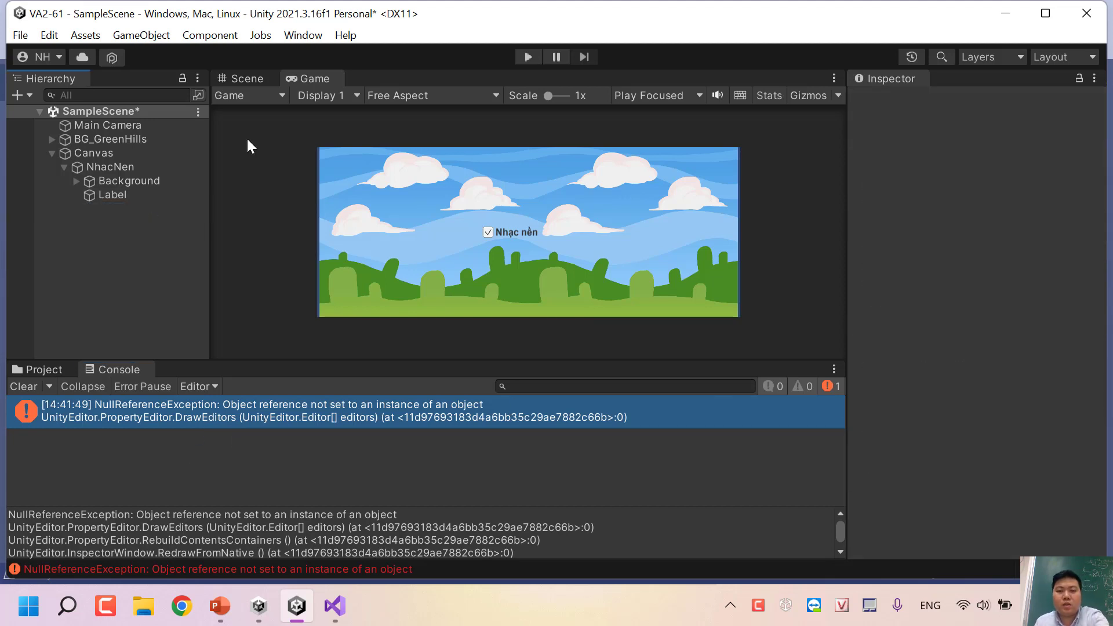
left_click(528, 57)
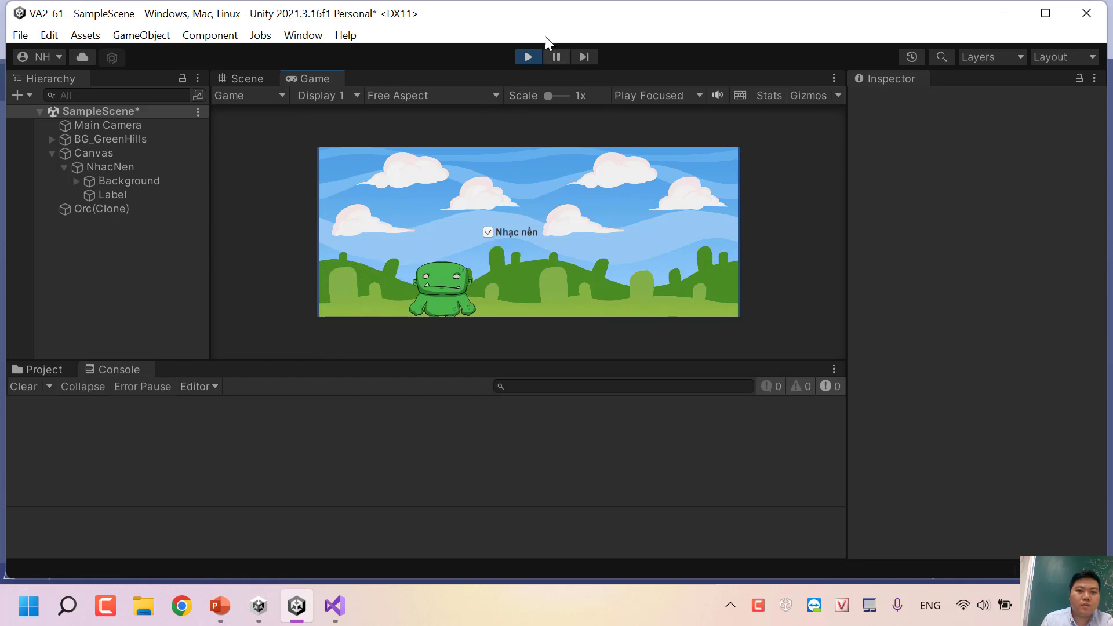
left_click(527, 56)
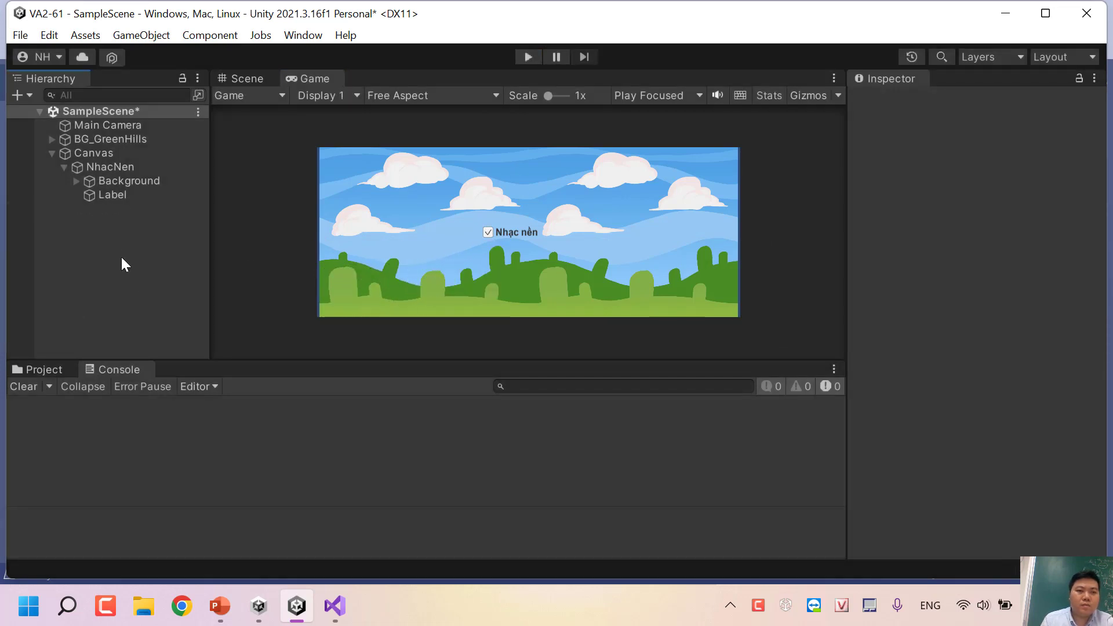
Step: In play mode, switch the Nhạc nền checkbox off and on several times, then stop
left_click(119, 209)
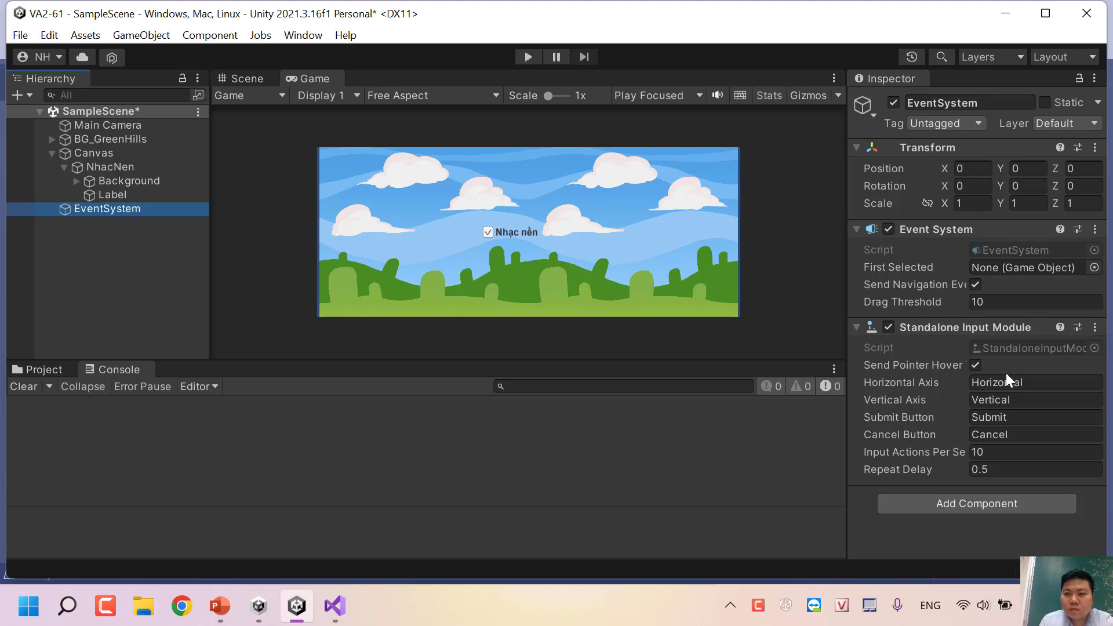
left_click(528, 57)
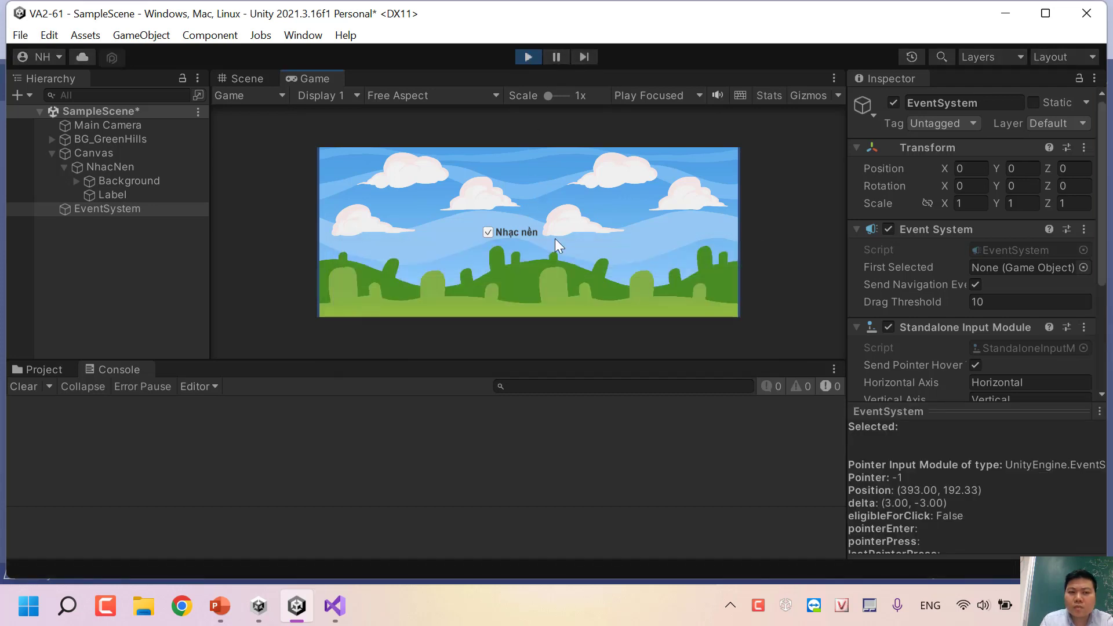
left_click(488, 233)
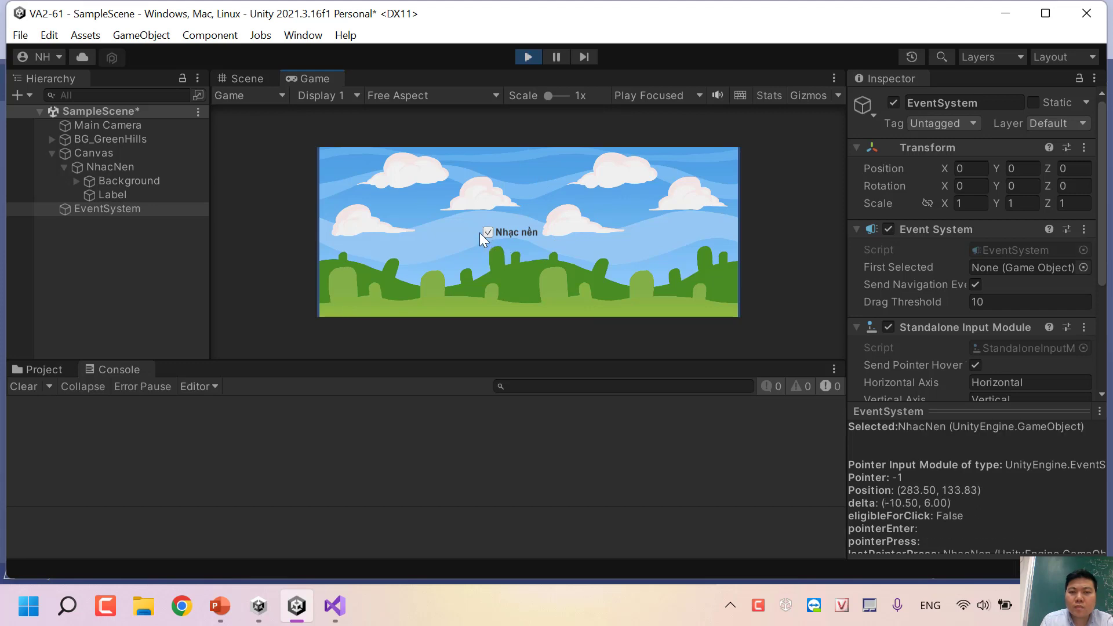
left_click(485, 231)
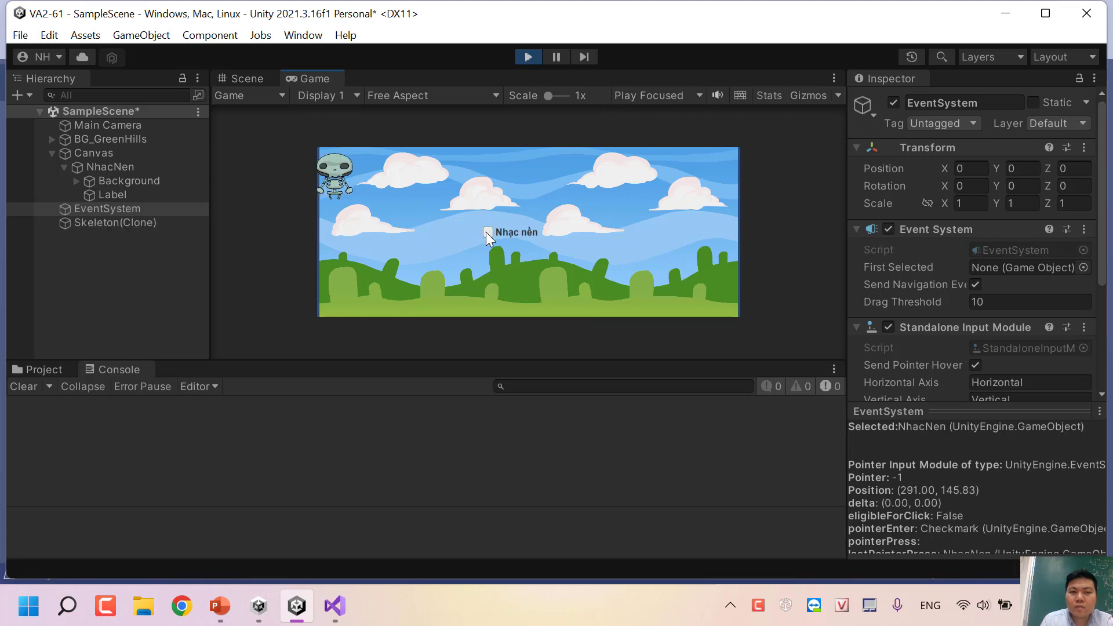
left_click(486, 231)
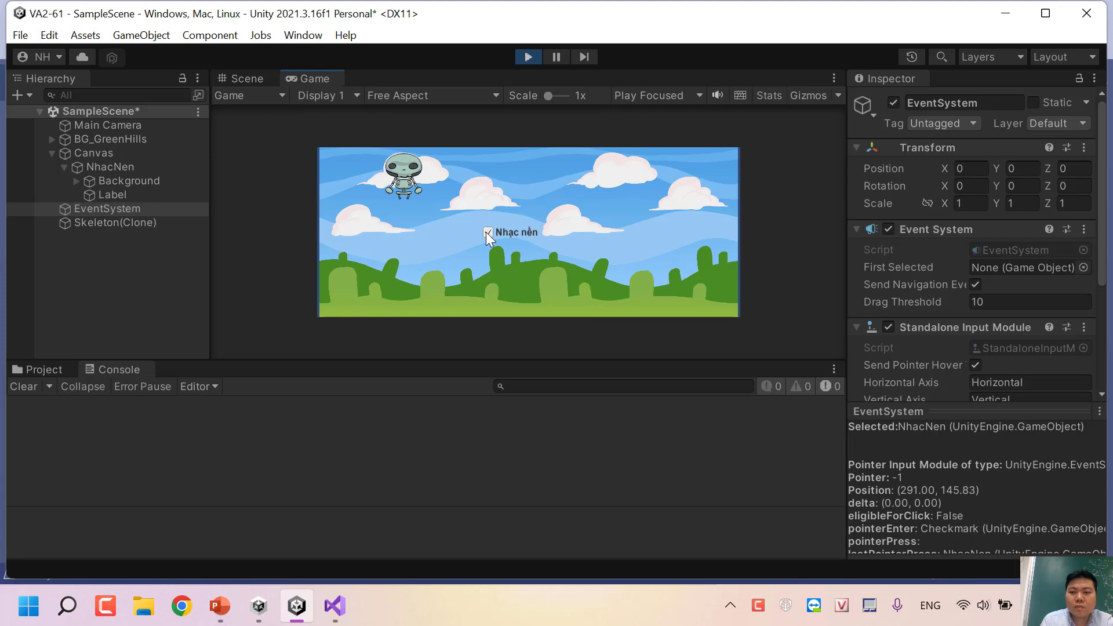
left_click(485, 232)
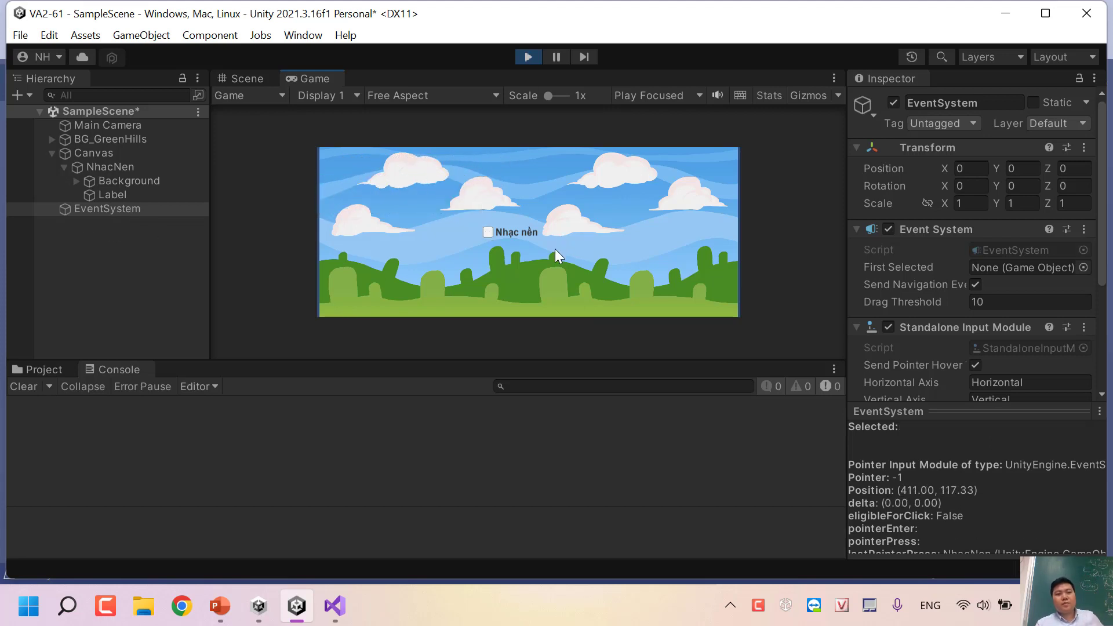
left_click(532, 56)
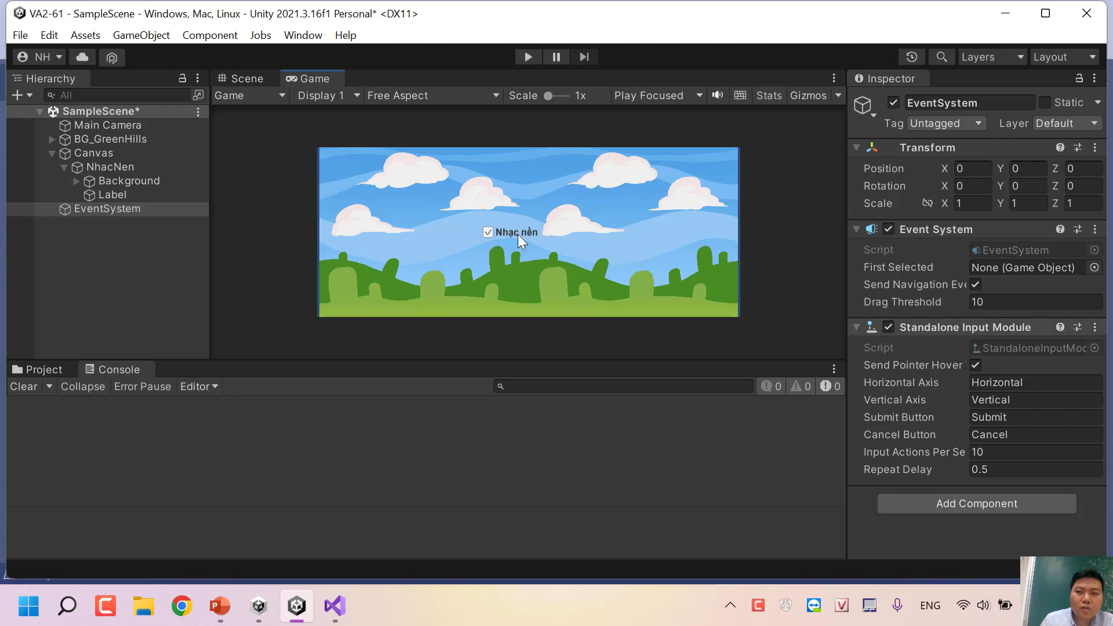
Step: Open the Main Camera's AudioController script from the Inspector for editing in Visual Studio
left_click(115, 124)
scroll(990, 347, "down", 5)
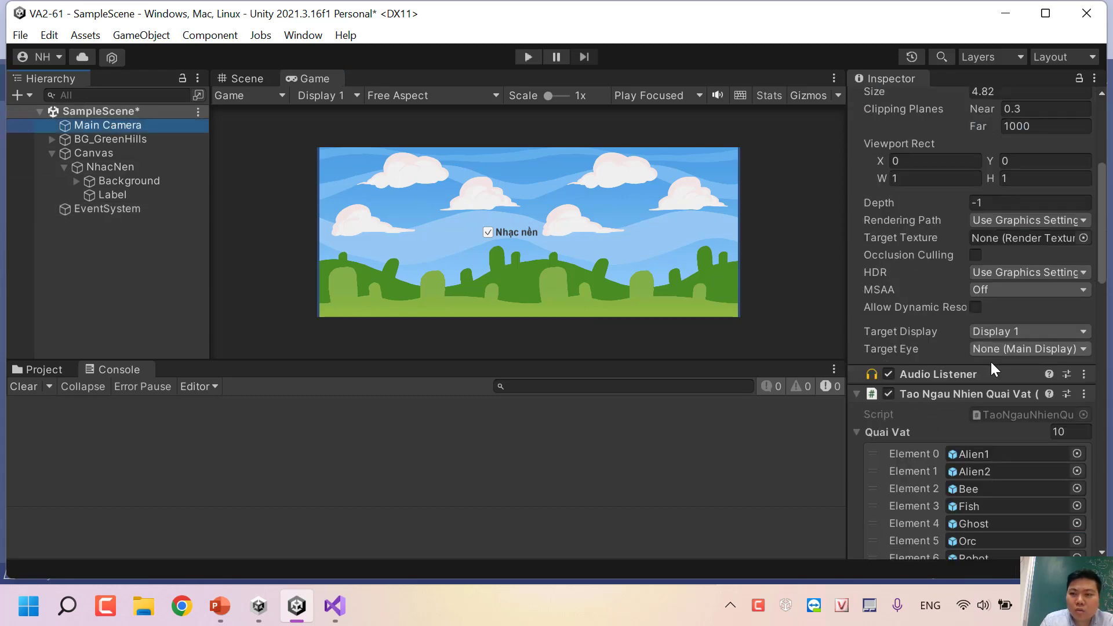
scroll(989, 360, "down", 10)
scroll(894, 349, "down", 1)
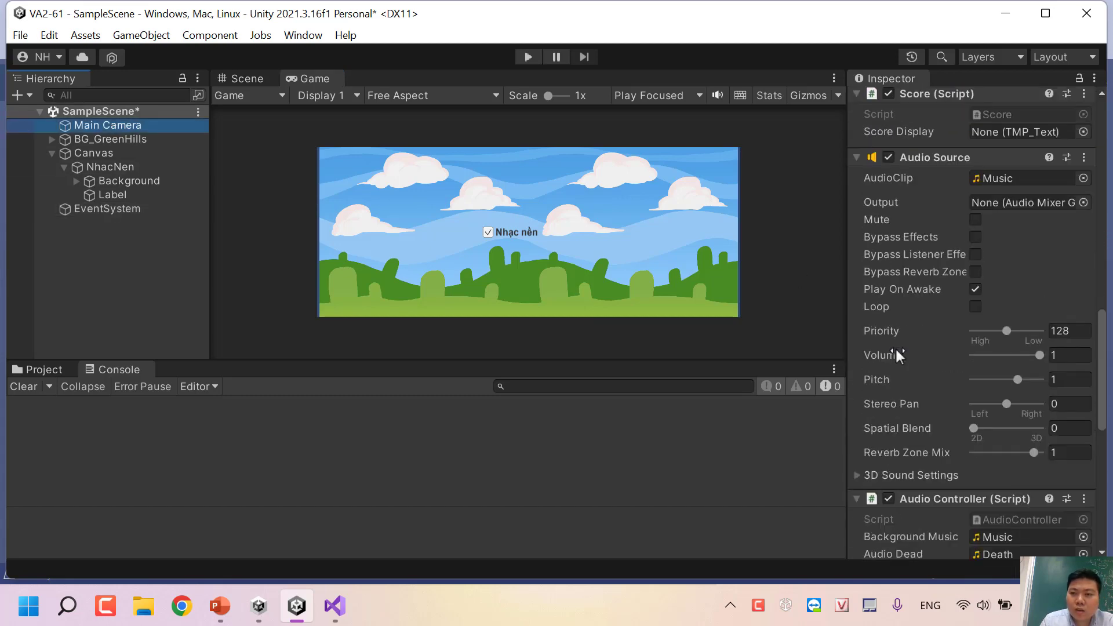
scroll(936, 281, "up", 2)
scroll(1005, 171, "up", 2)
scroll(1007, 179, "down", 4)
scroll(1011, 185, "down", 2)
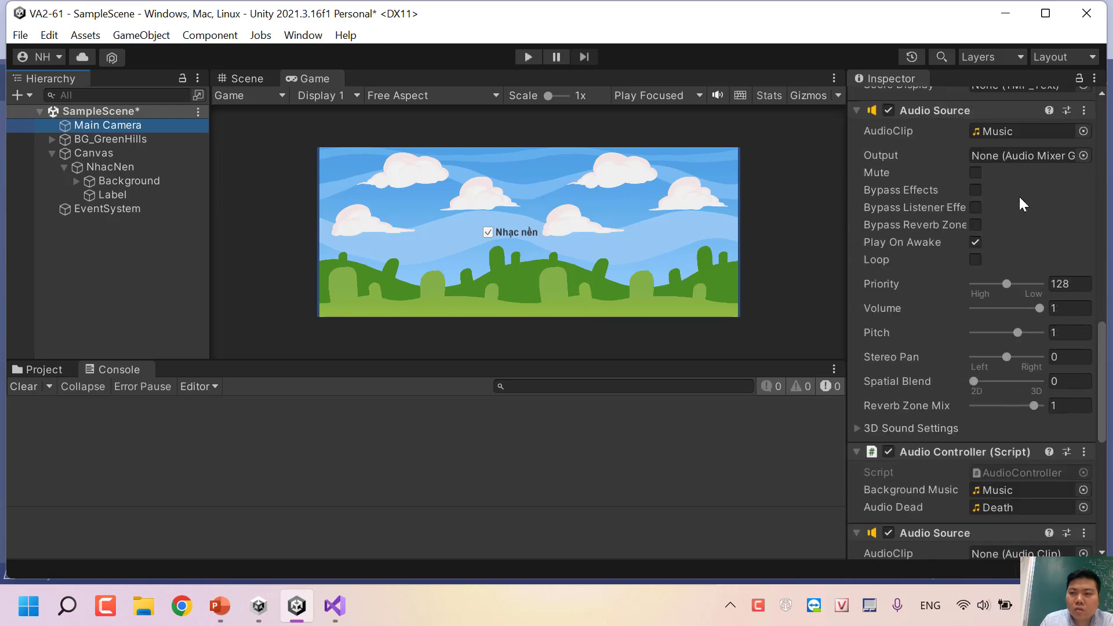
scroll(1002, 244, "down", 4)
double_click(1017, 378)
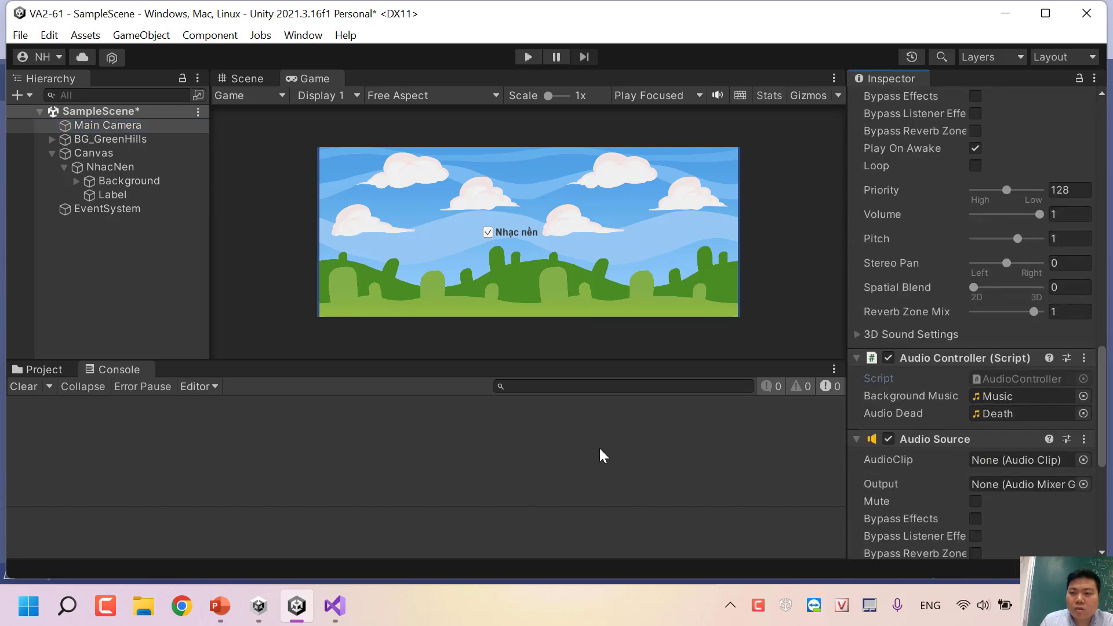
scroll(333, 317, "up", 1)
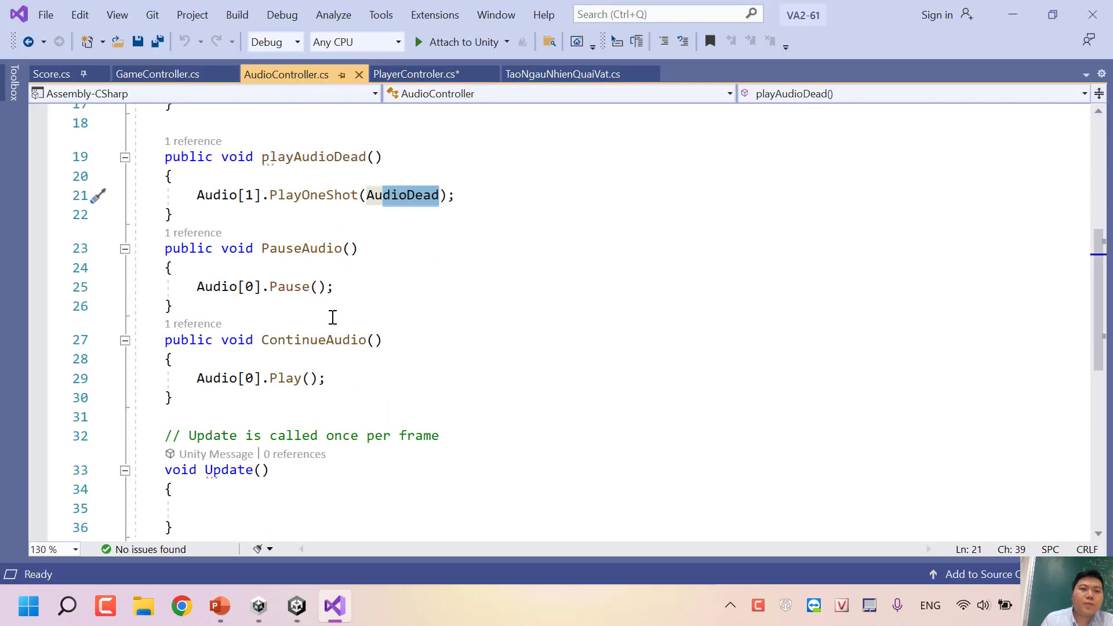
scroll(333, 317, "up", 2)
scroll(333, 317, "up", 3)
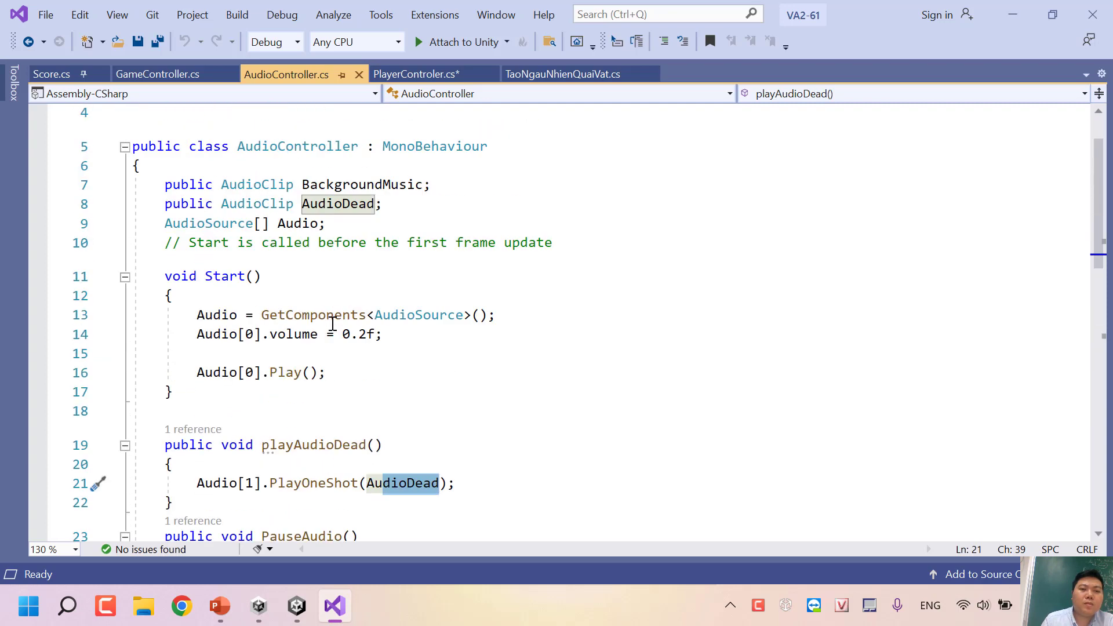
scroll(333, 323, "down", 2)
scroll(333, 322, "down", 1)
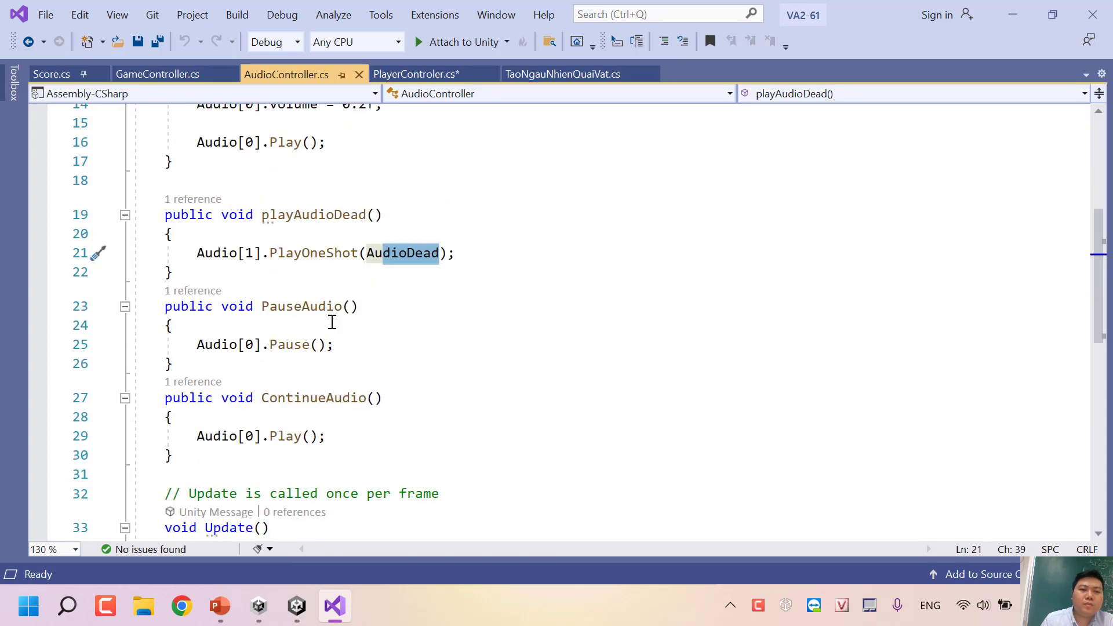
scroll(332, 322, "up", 4)
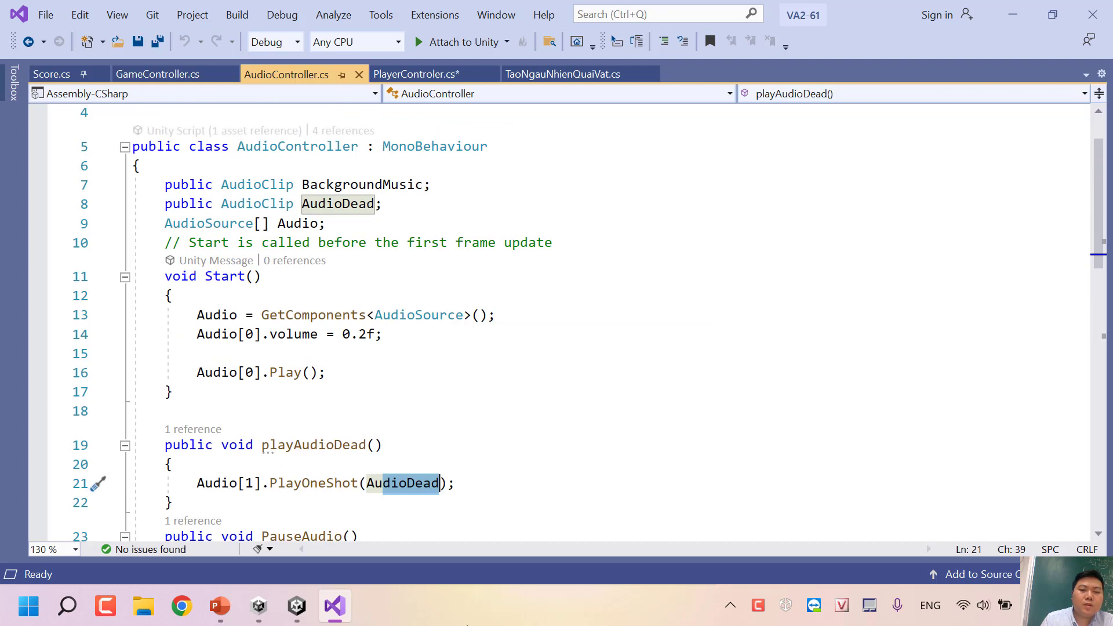
left_click(348, 612)
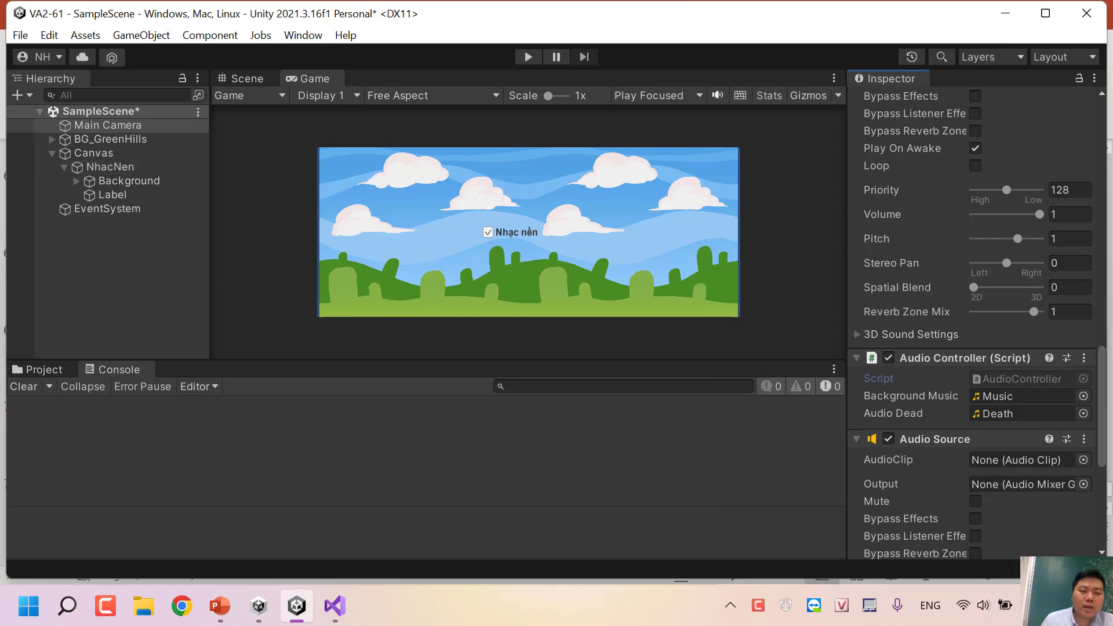
left_click(335, 606)
left_click(403, 206)
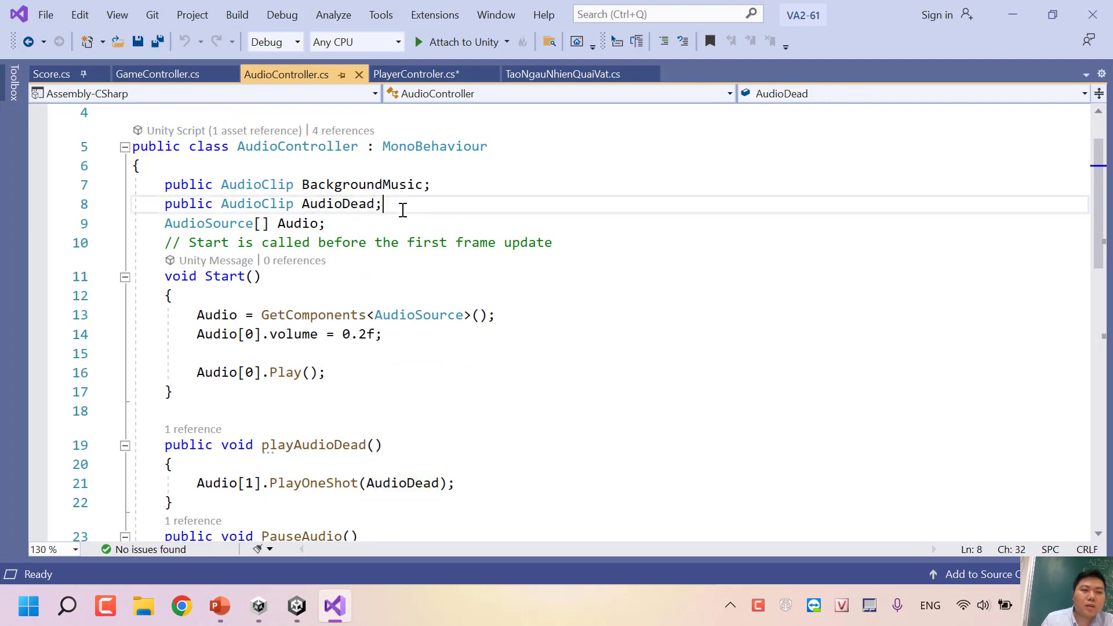
Step: Declare 'public Toggle NhacNen;', import UnityEngine.UI, and save AudioController.cs
key("Return")
type("publi")
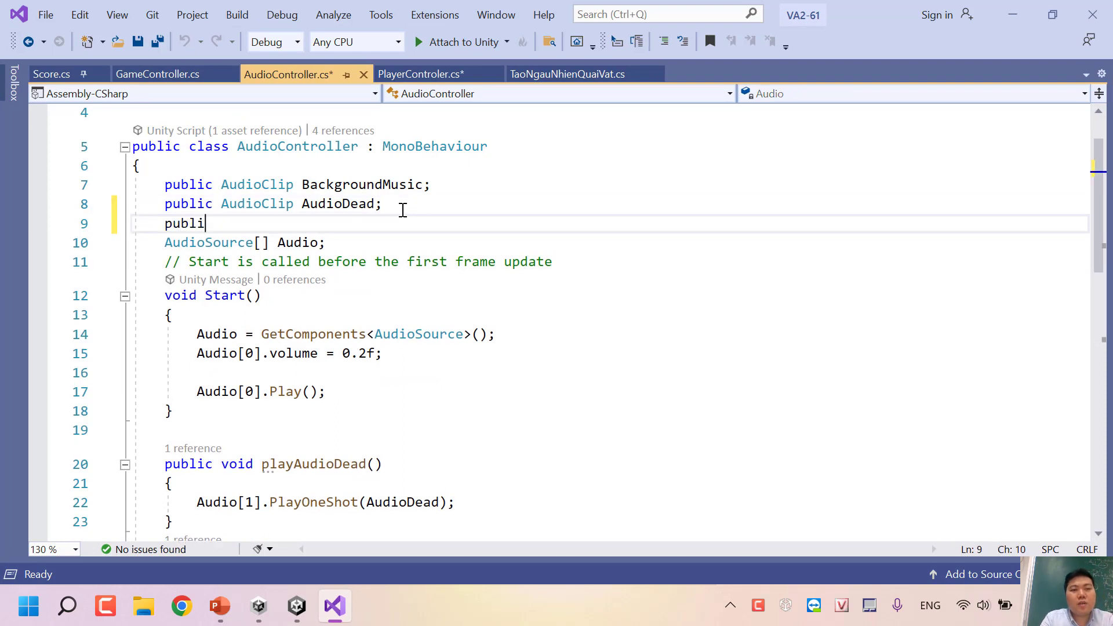
type("c Togg")
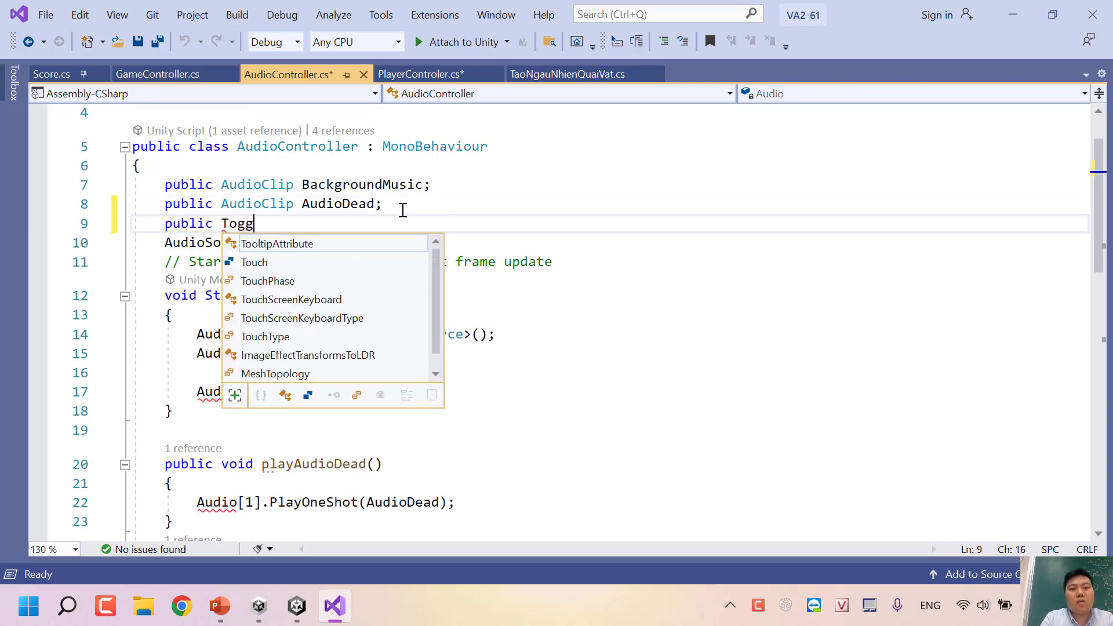
type("le ")
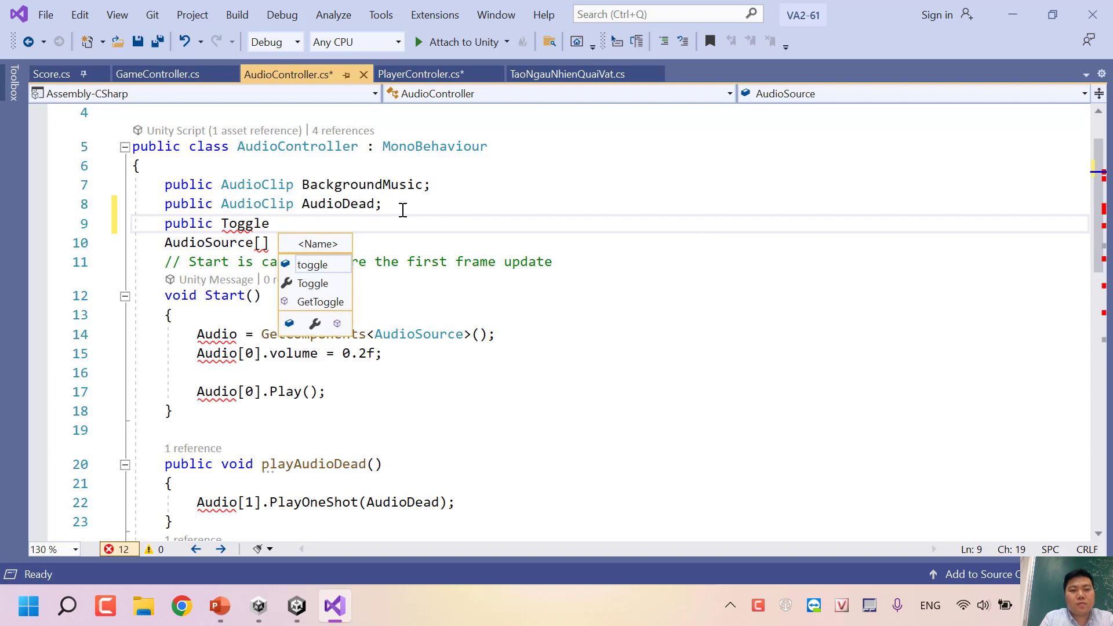
type("NhacNen")
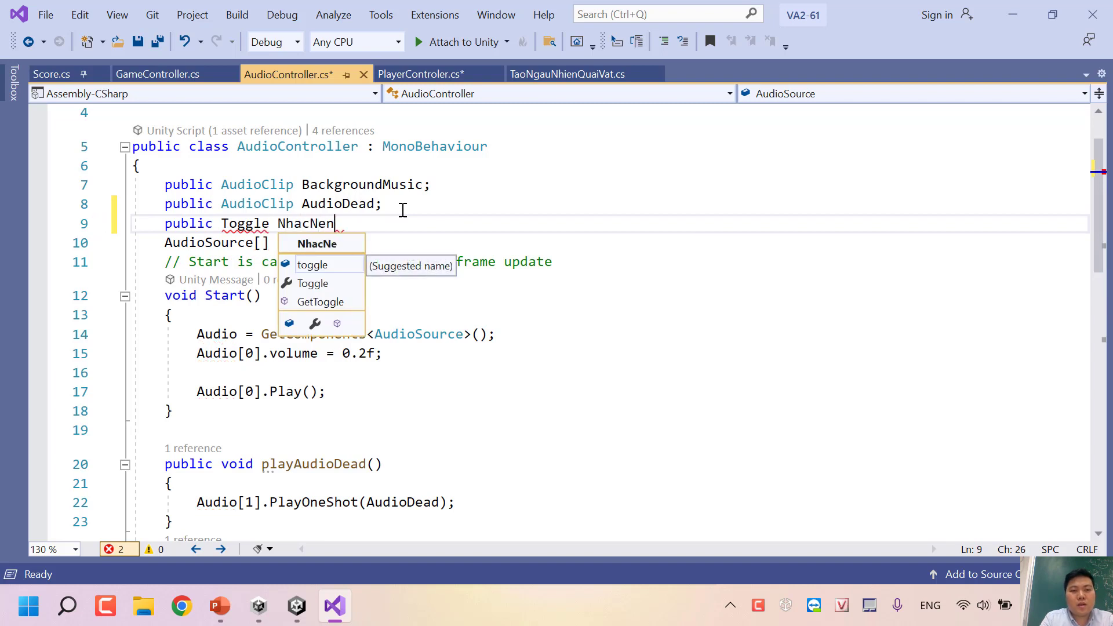
type(";")
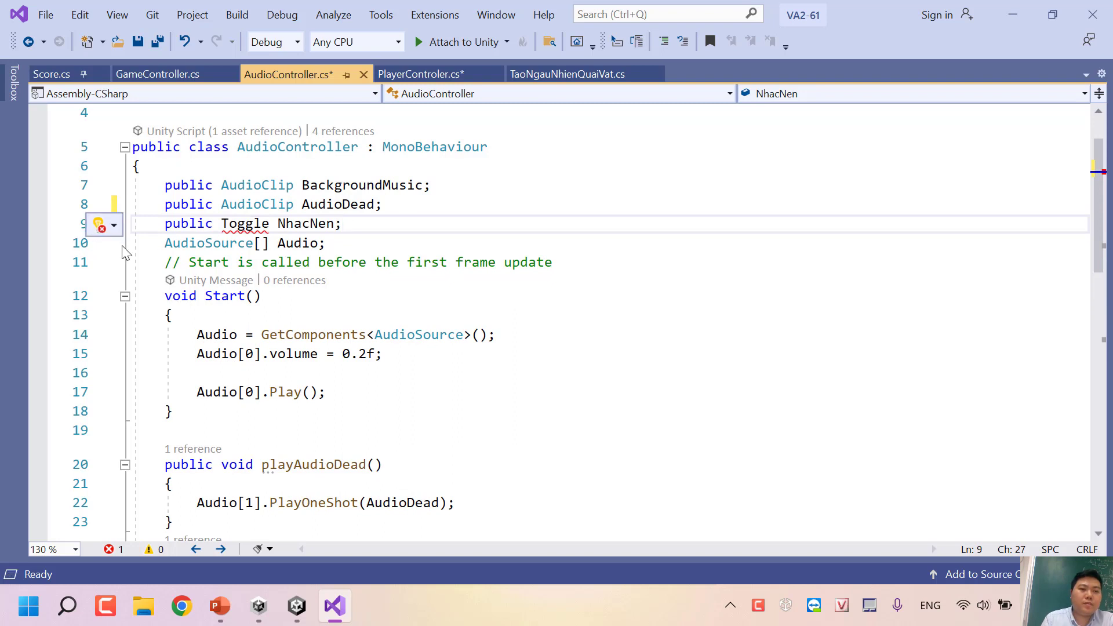
left_click(119, 229)
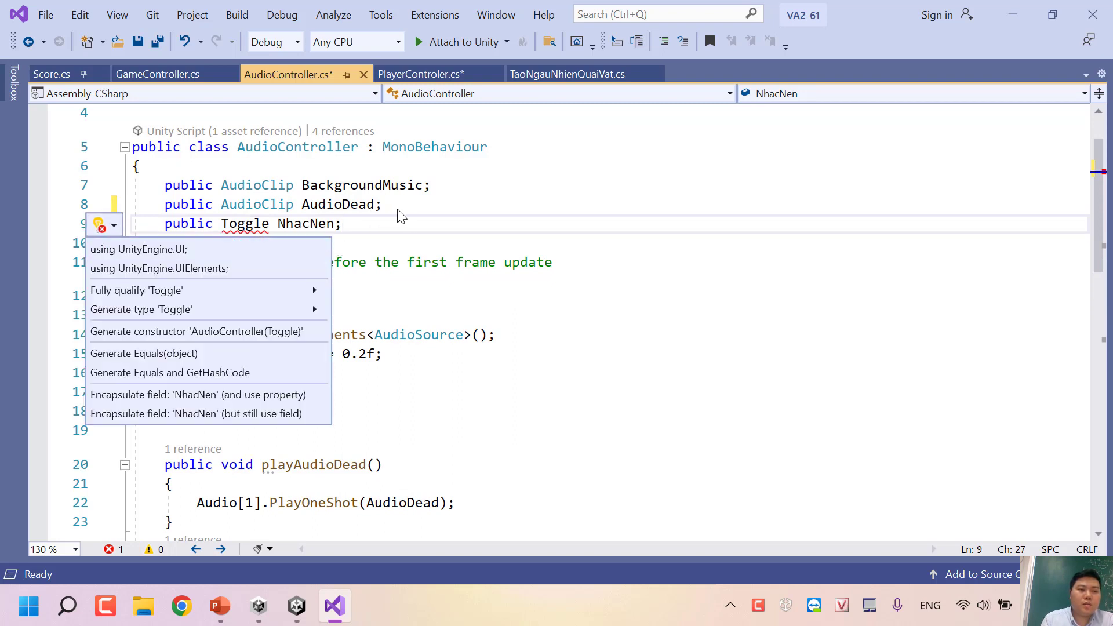
left_click(139, 249)
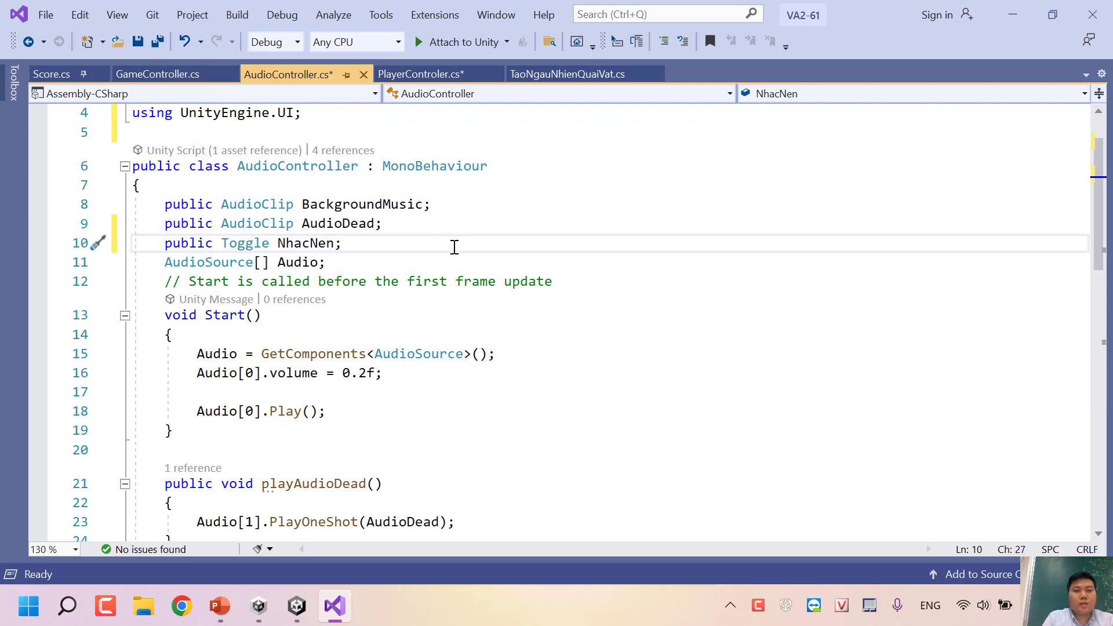
key("ctrl+s")
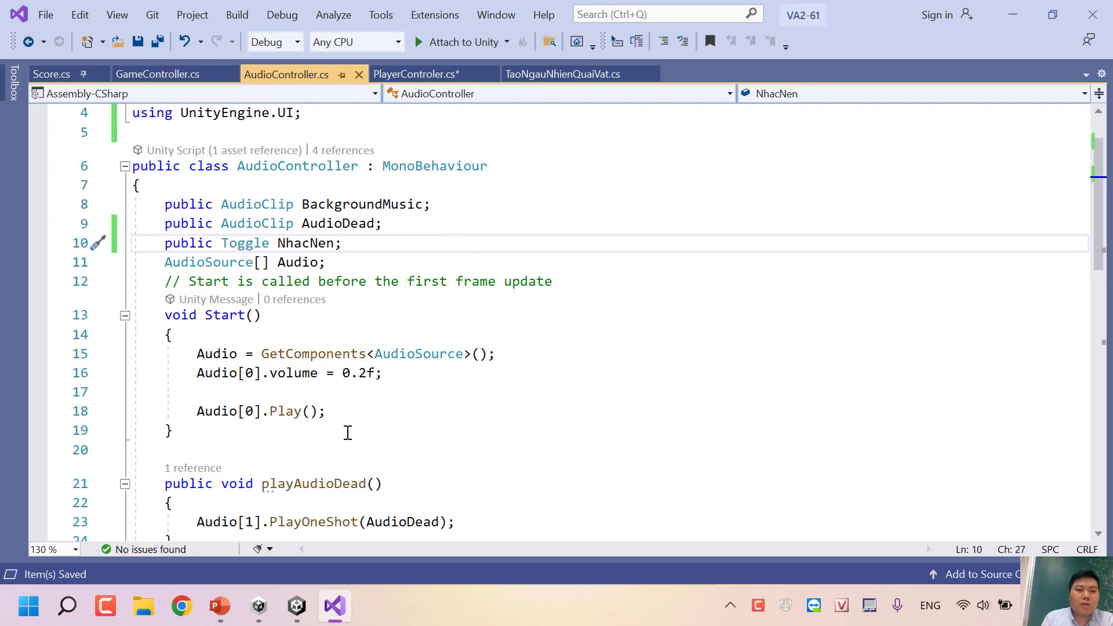
Step: Add an empty public void BatTatNhacNen() method below Start in AudioController.cs
left_click(277, 449)
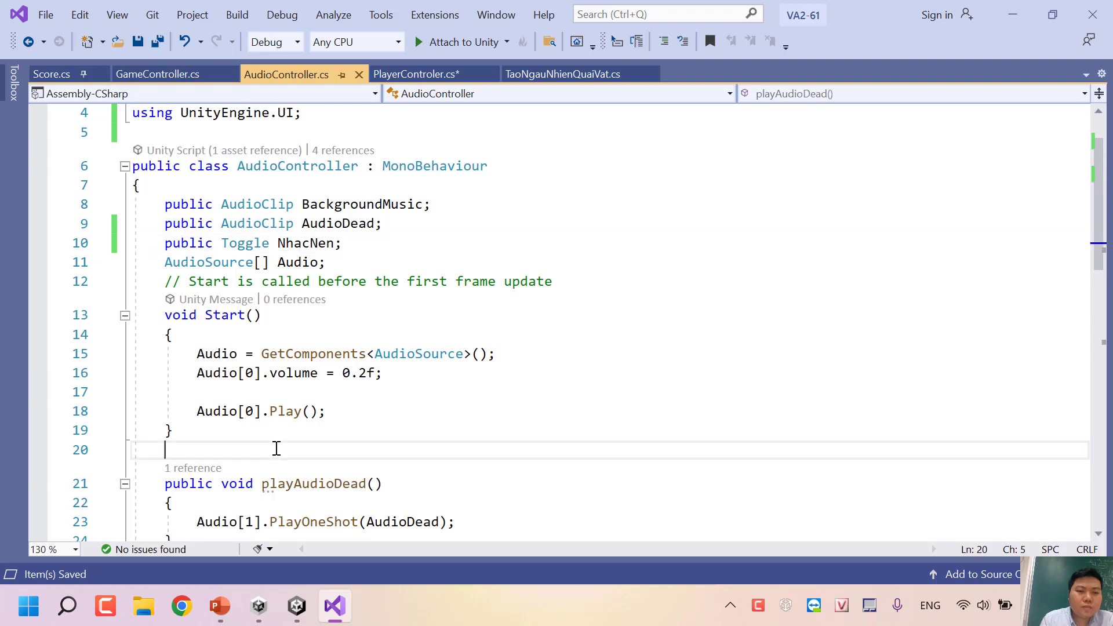
scroll(277, 452, "down", 4)
scroll(284, 451, "up", 2)
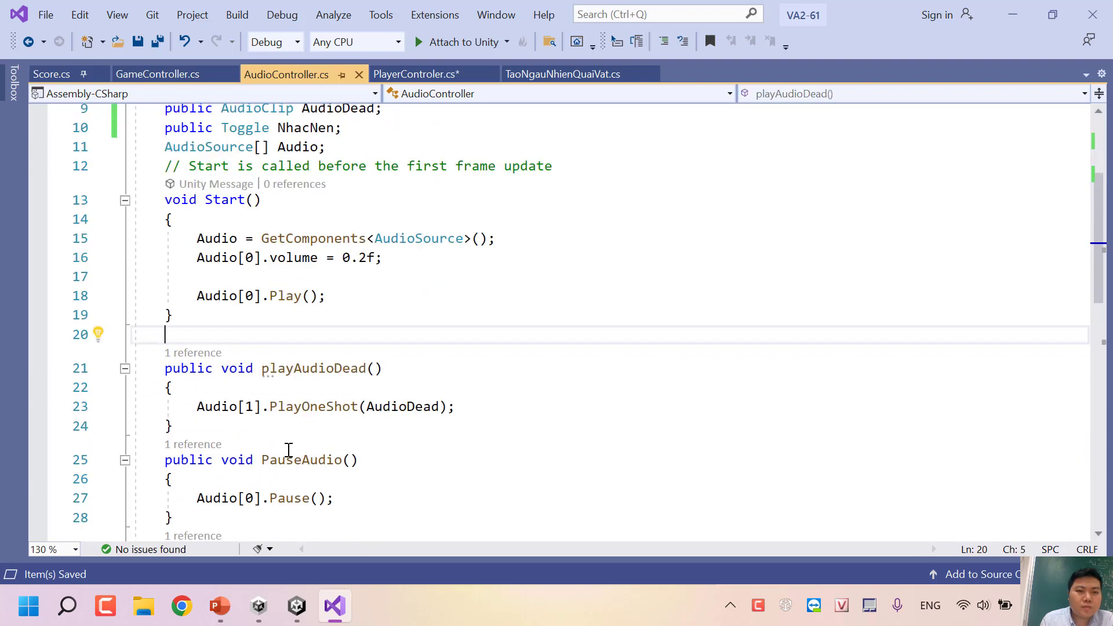
key("Return")
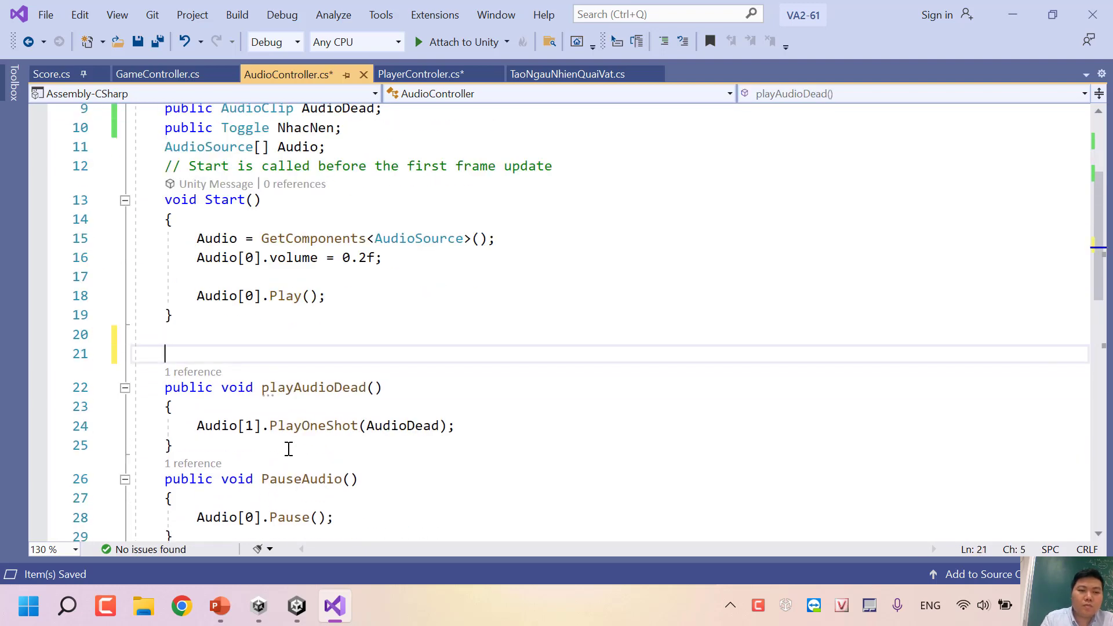
key("Up")
type("publ")
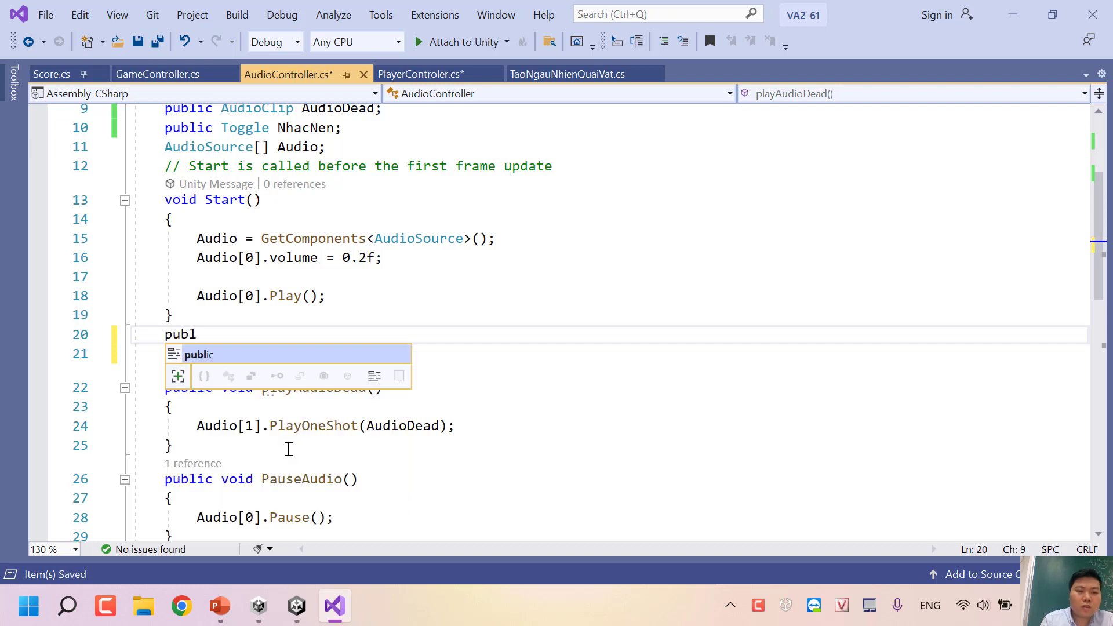
type("c")
key("BackSpace")
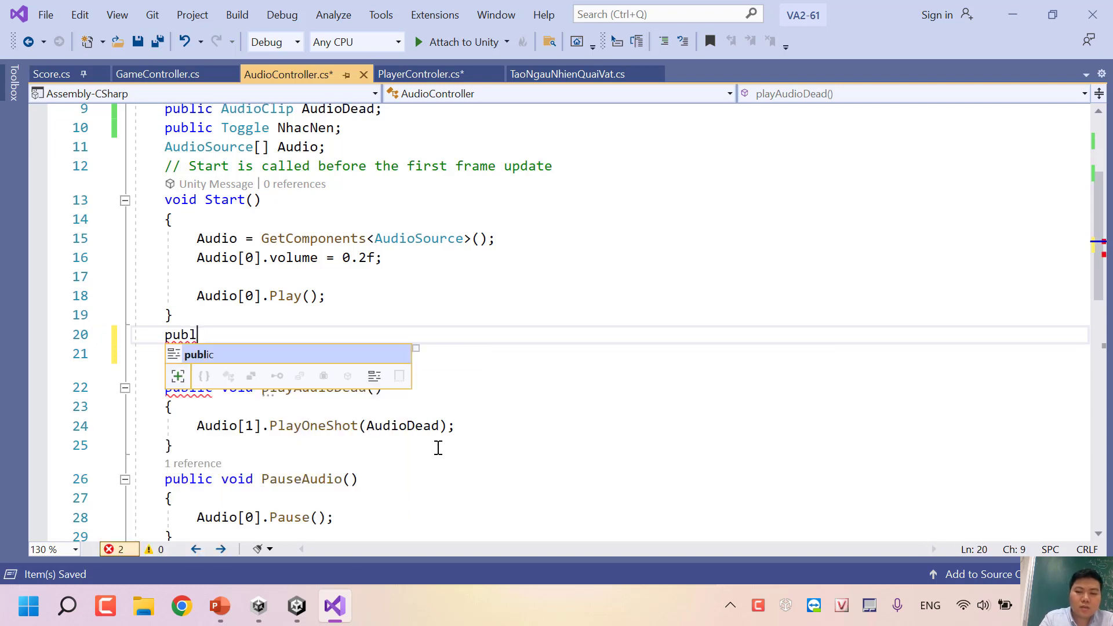
type("ic ")
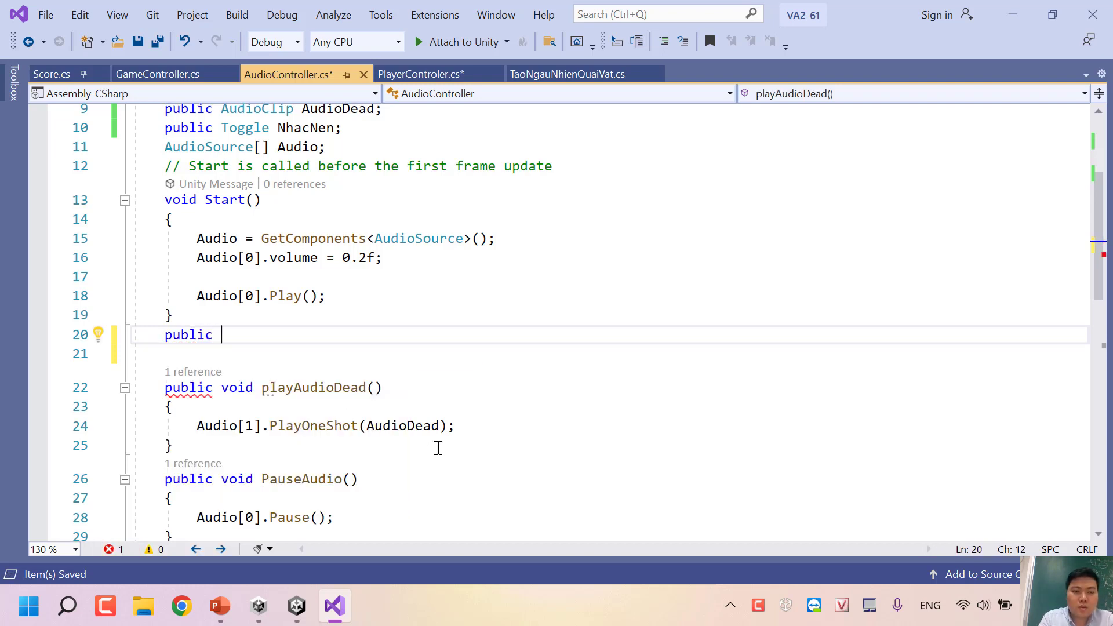
type("void ")
type("OnM")
key("BackSpace")
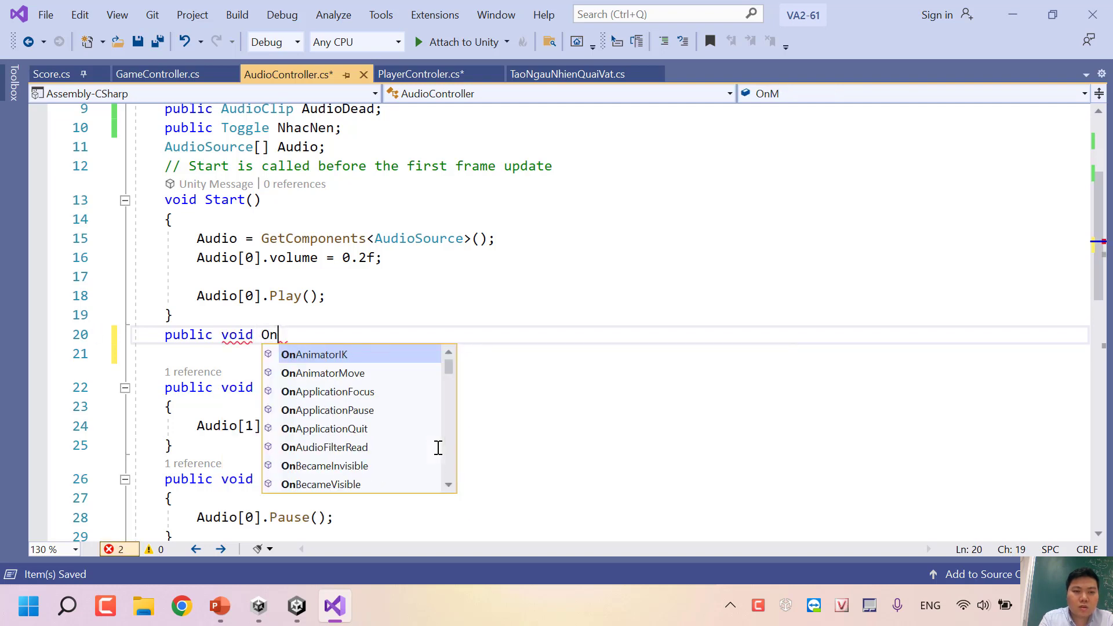
key("BackSpace")
key("BackSpace")
type("Bat")
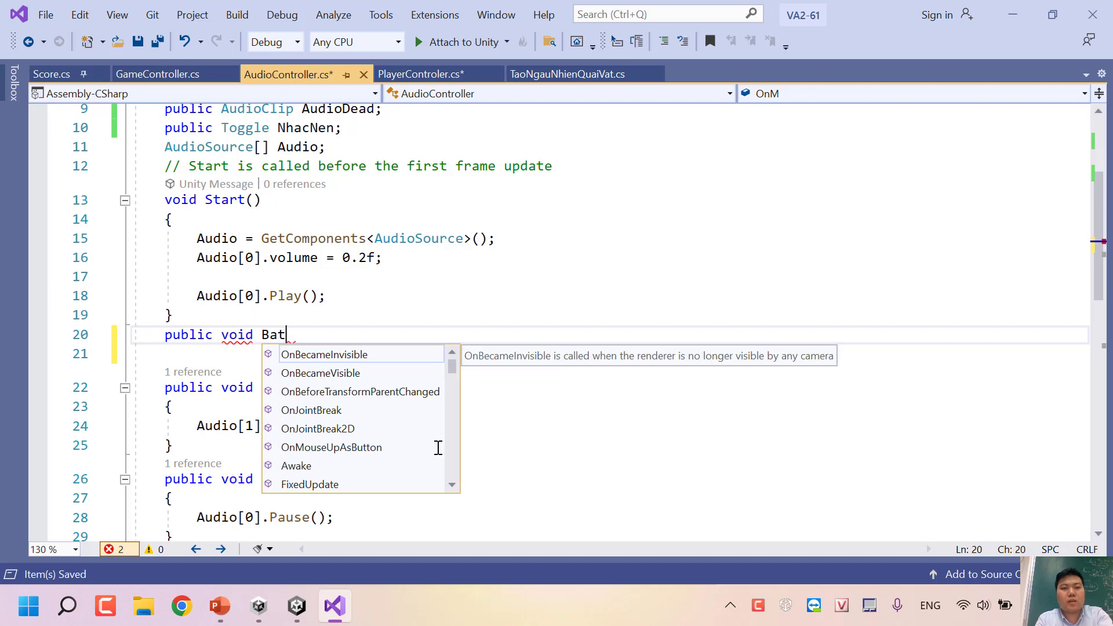
type("TatNhacNe")
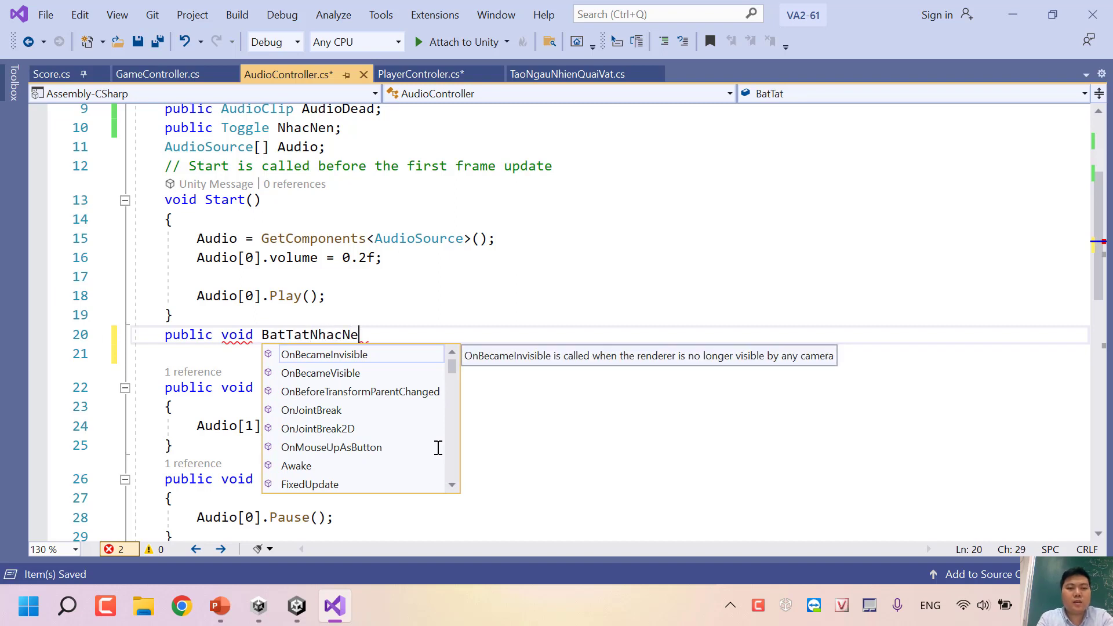
type("n()")
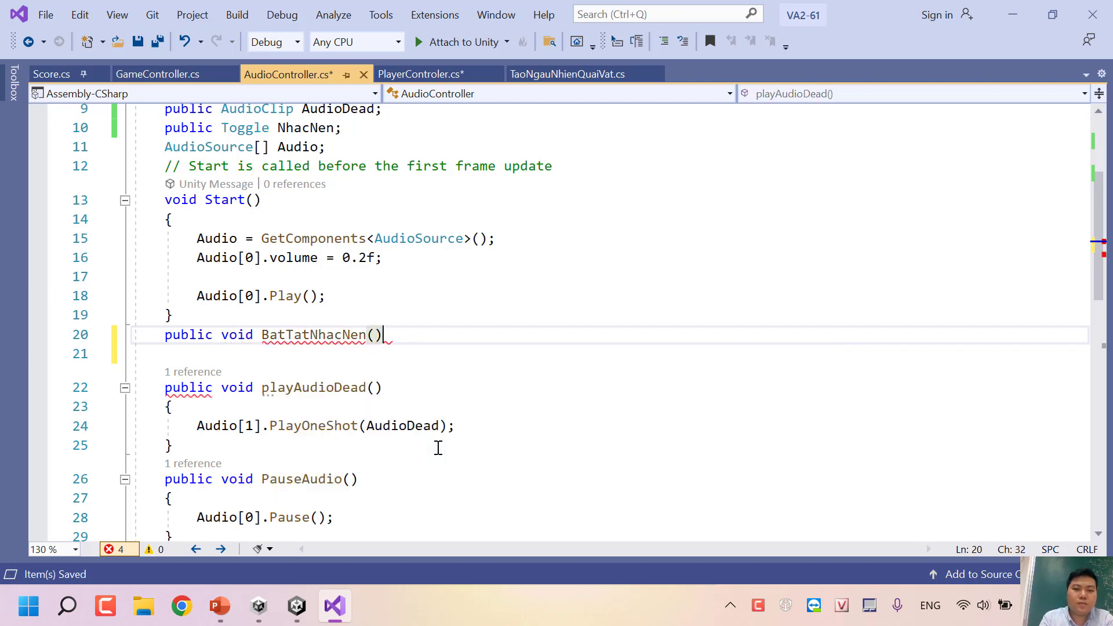
type("{")
key("Return")
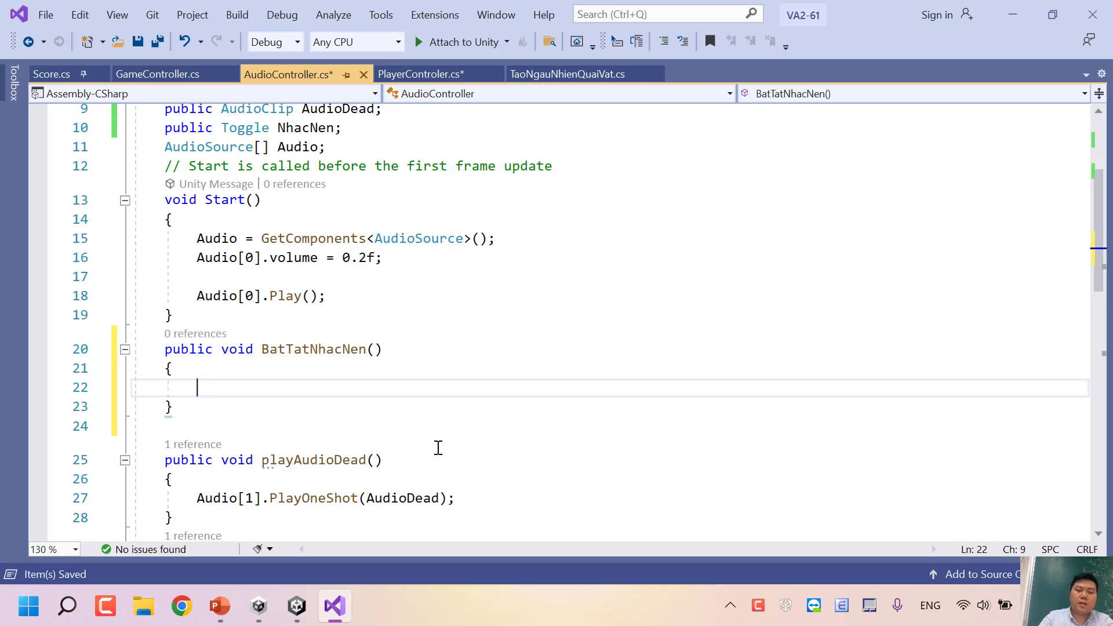
Step: Add an if (NhacNen.isOn) block to the method that calls Audio[0].Play();
type("if(")
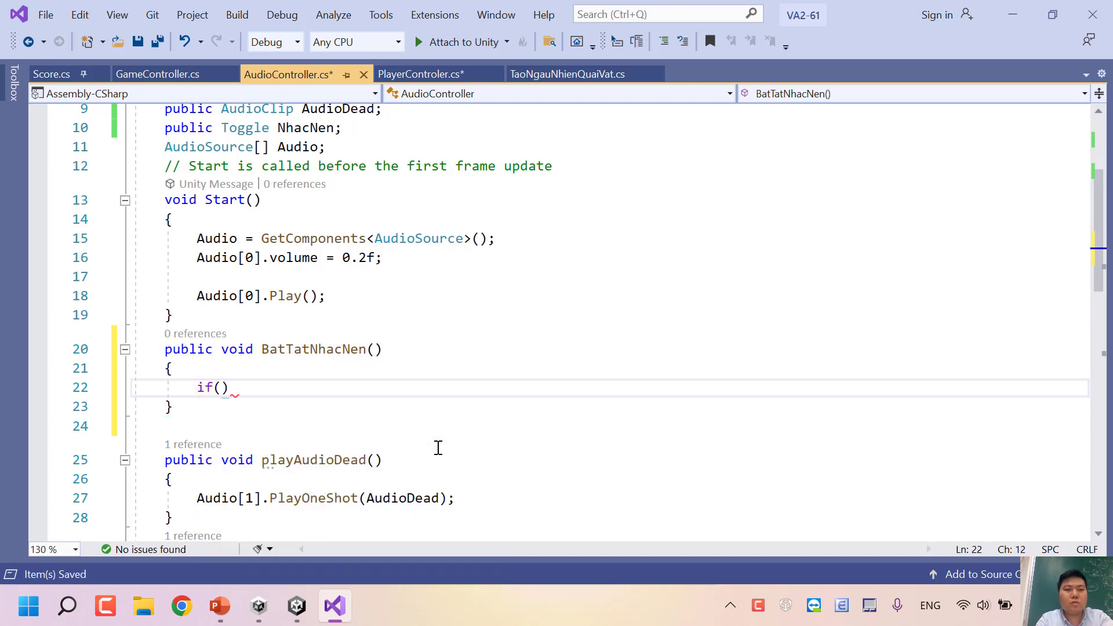
type("nha.")
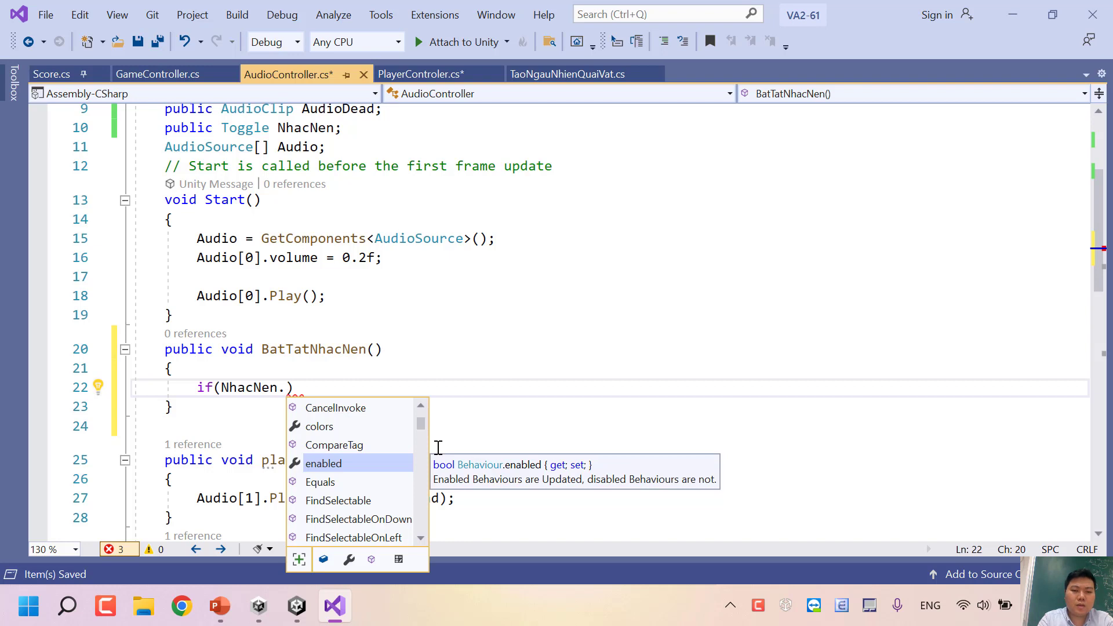
type("is")
key("Down")
key("Tab")
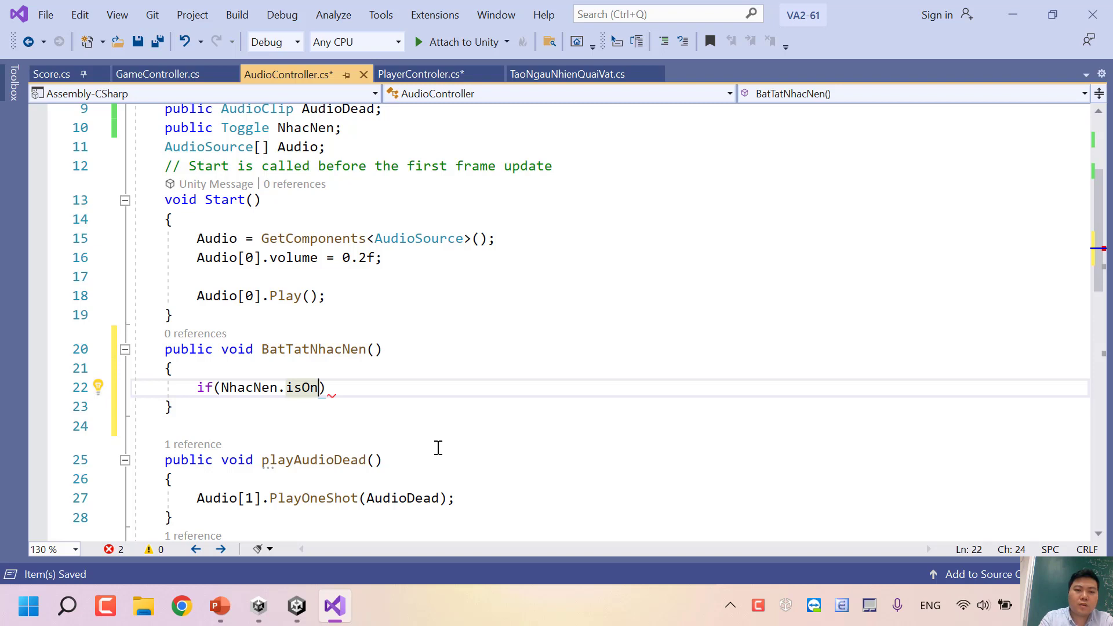
key("Right")
type("{")
key("Return")
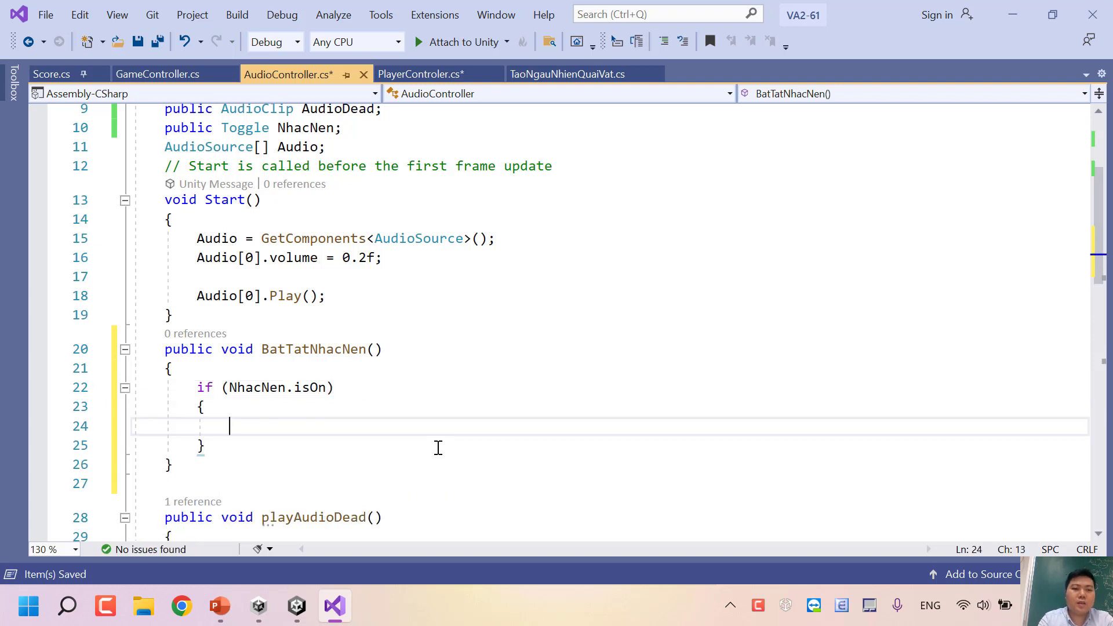
type("Aud")
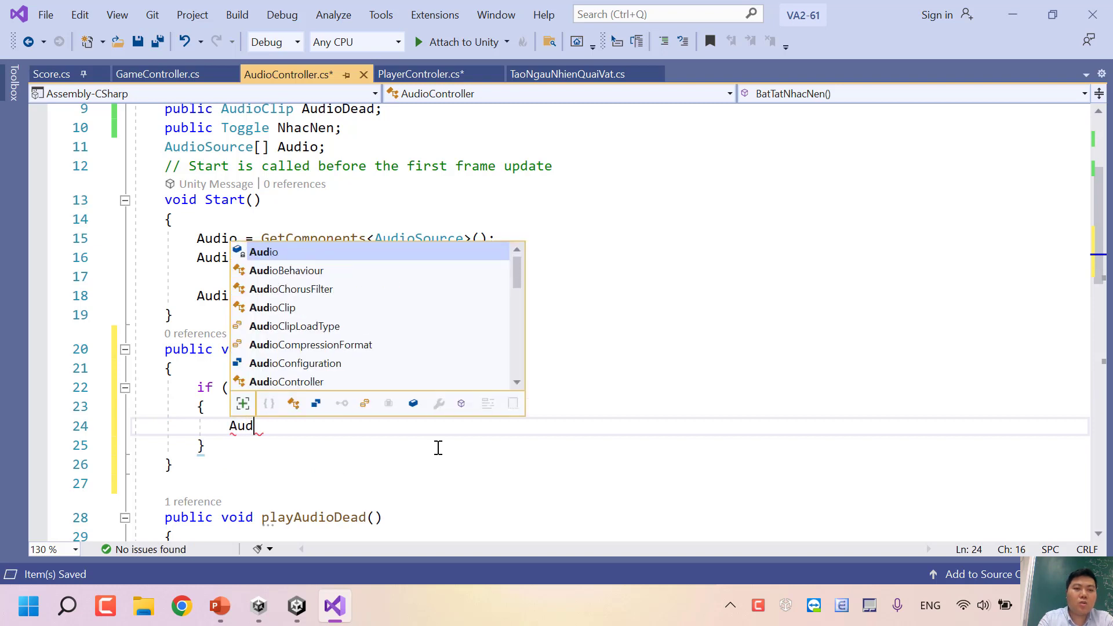
type("o")
key("BackSpace")
type("io")
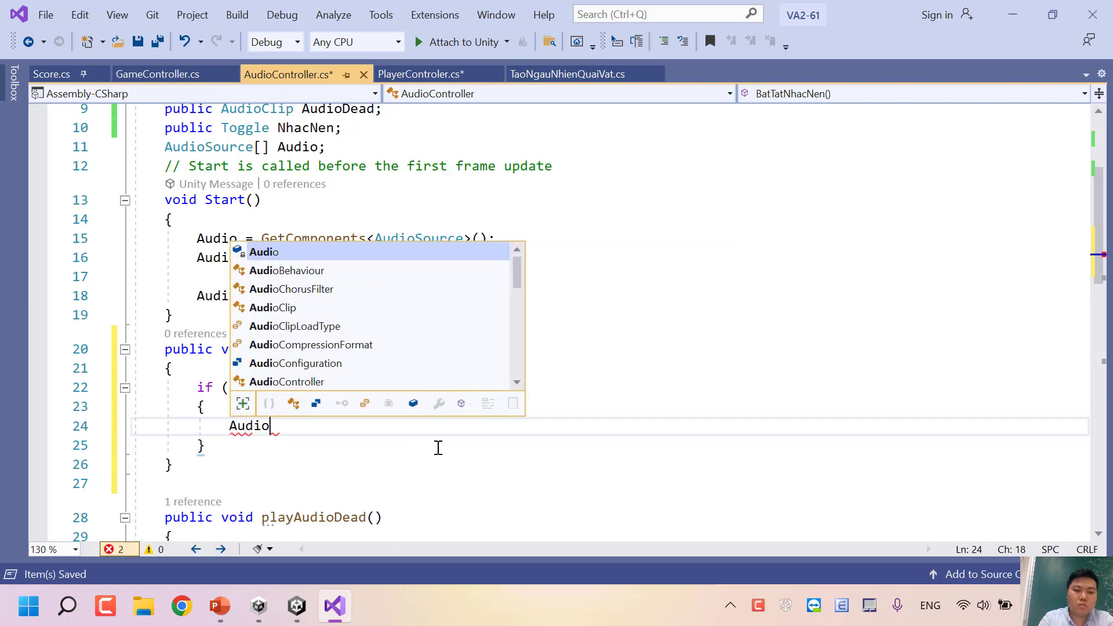
type("[0]")
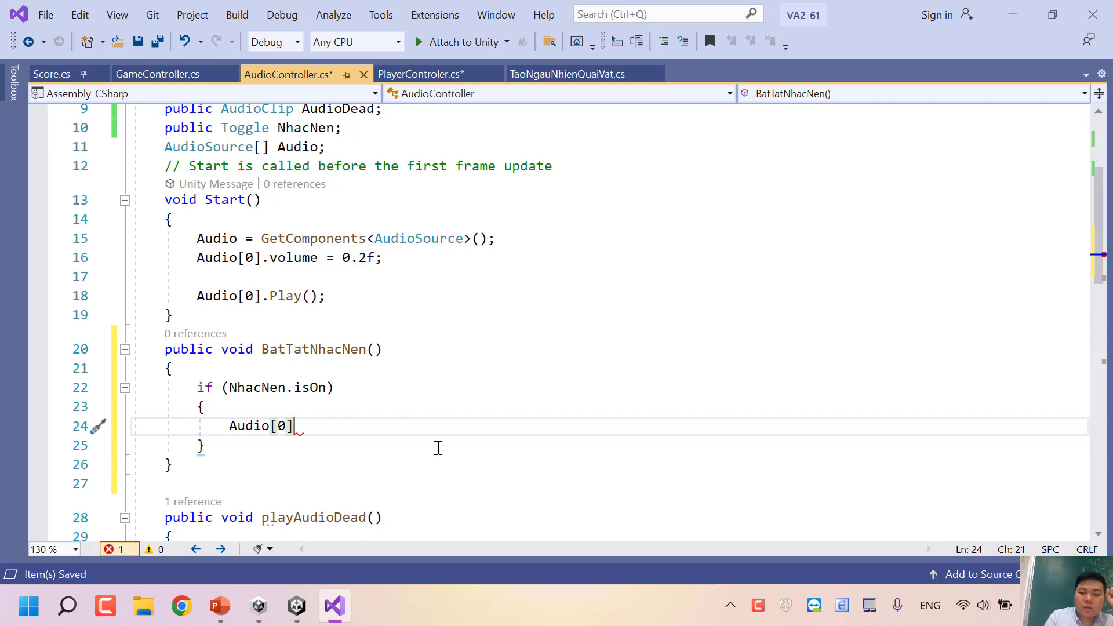
type(".")
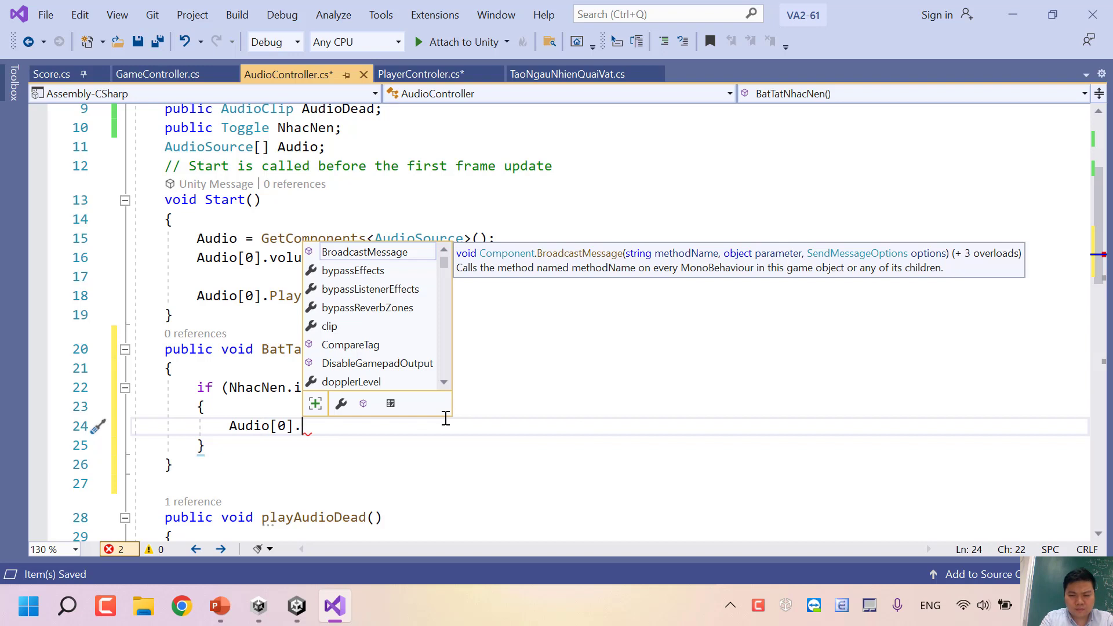
type("p")
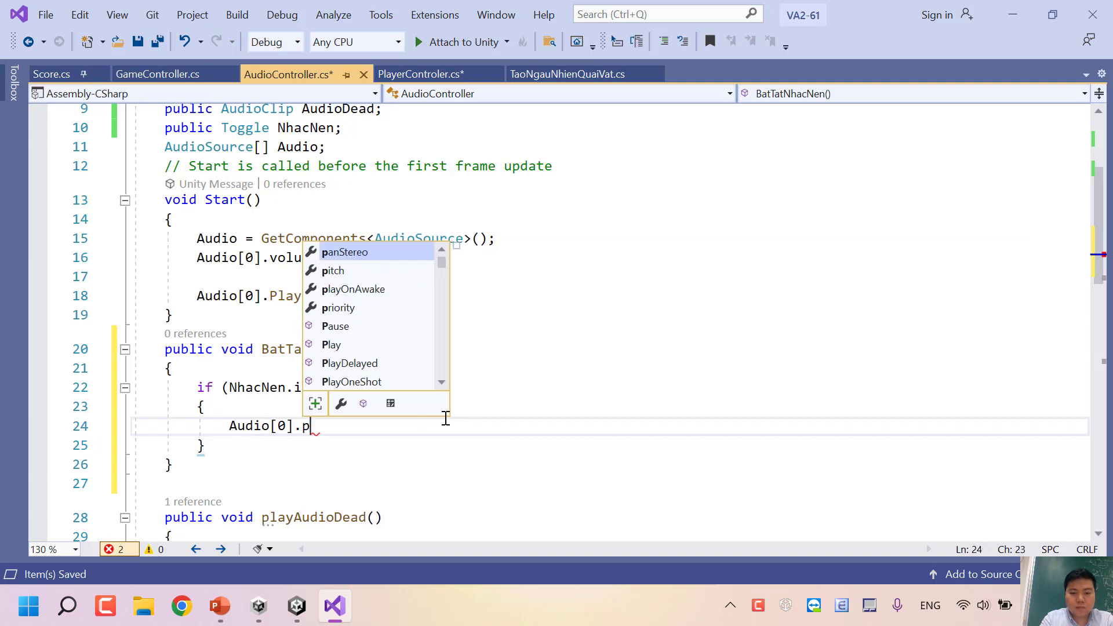
type("la")
key("Tab")
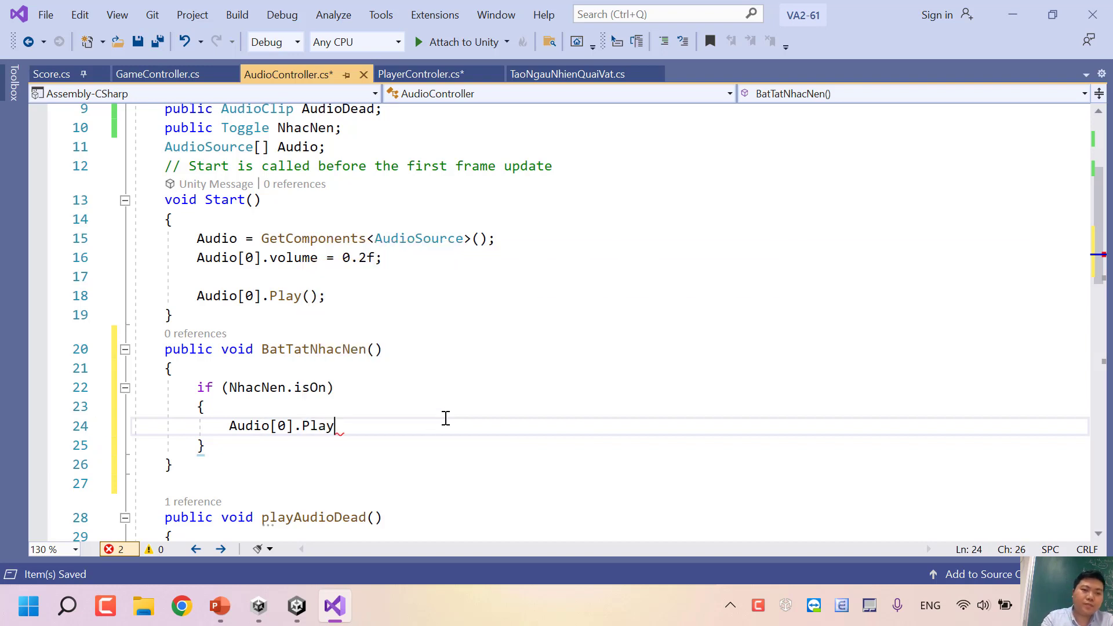
type("();")
Step: Add an else branch calling Audio[0].Pause(); and save AudioController.cs
left_click(294, 444)
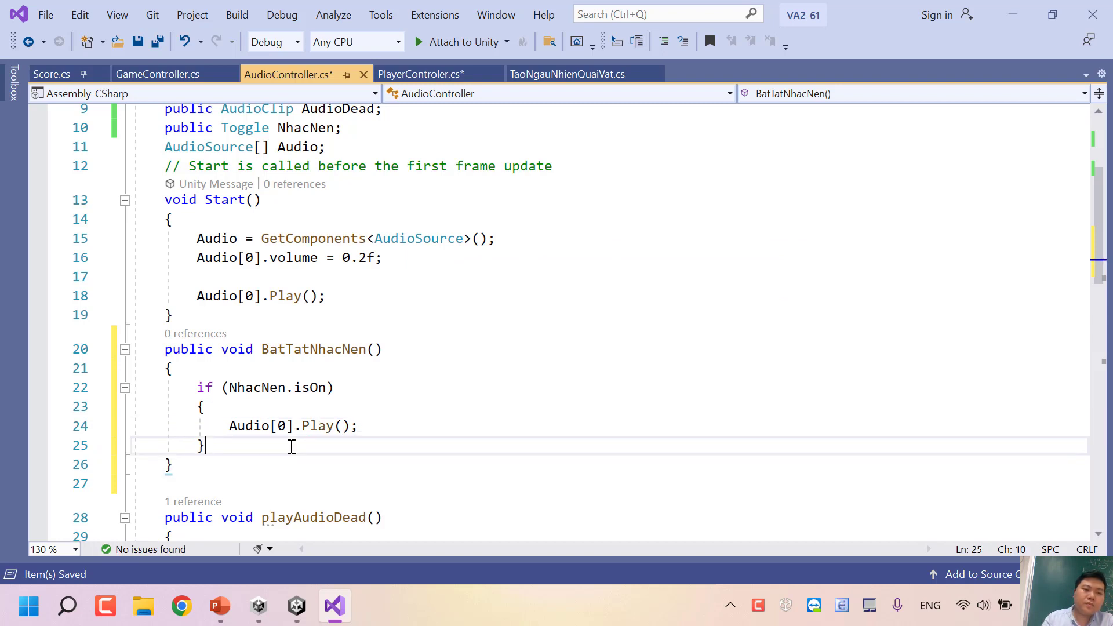
key("Return")
type("else")
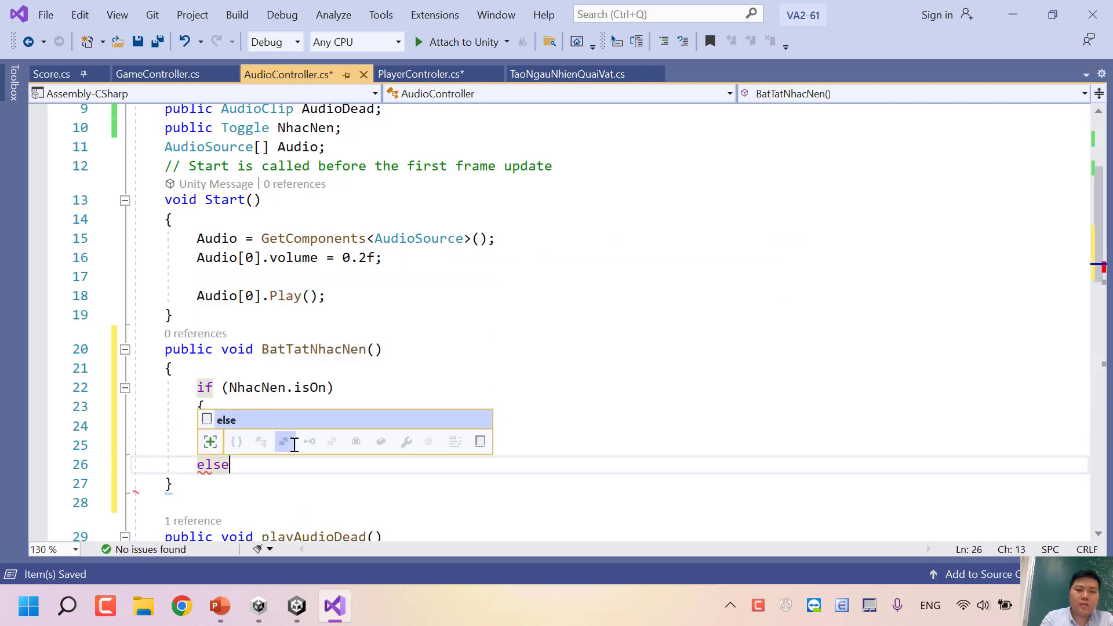
key("Tab")
key("Tab")
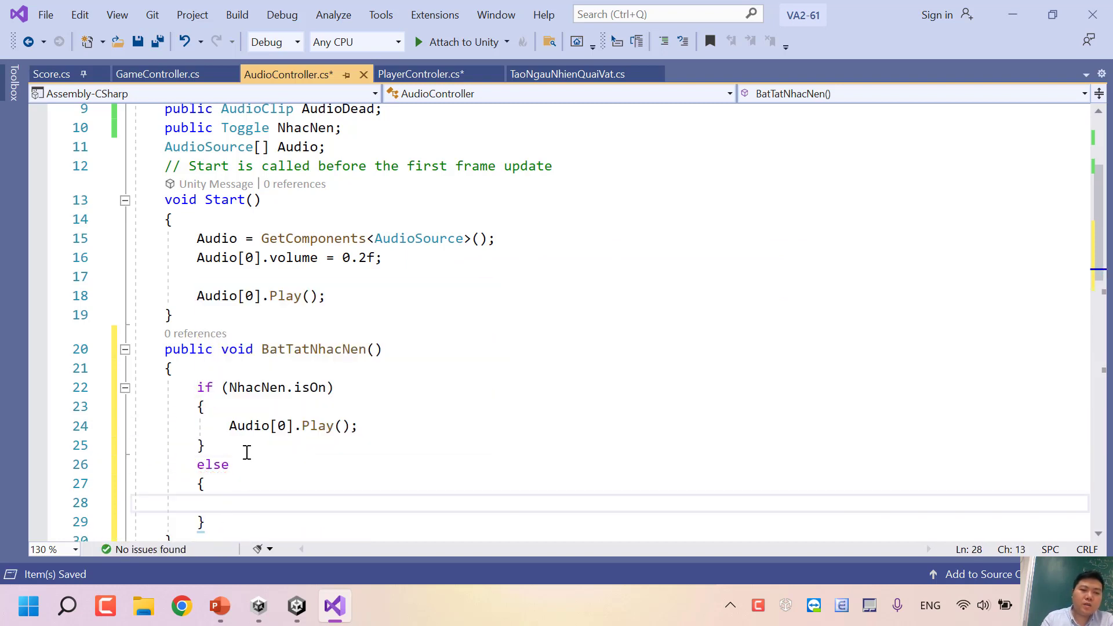
type("Au")
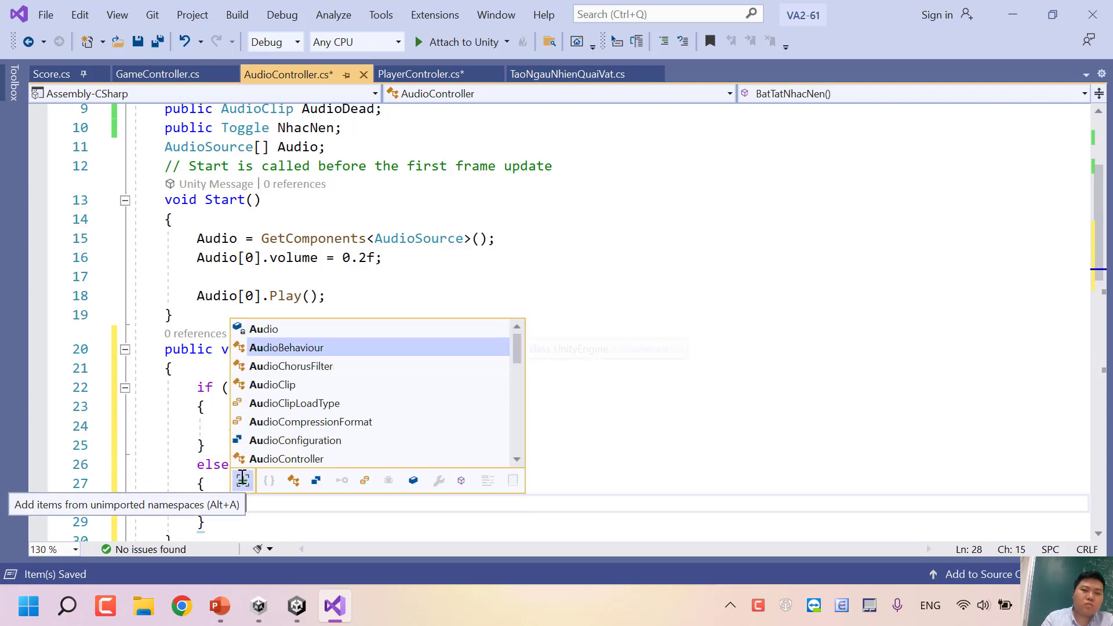
type("dio[")
key("Escape")
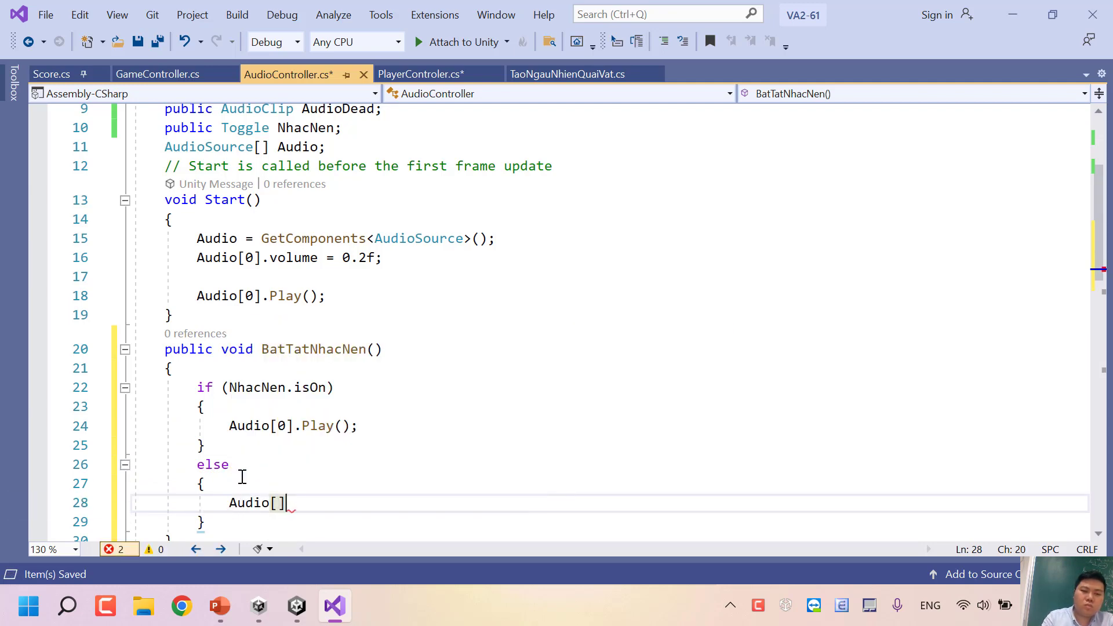
key("Right")
scroll(242, 477, "down", 2)
scroll(278, 402, "down", 1)
scroll(278, 482, "down", 2)
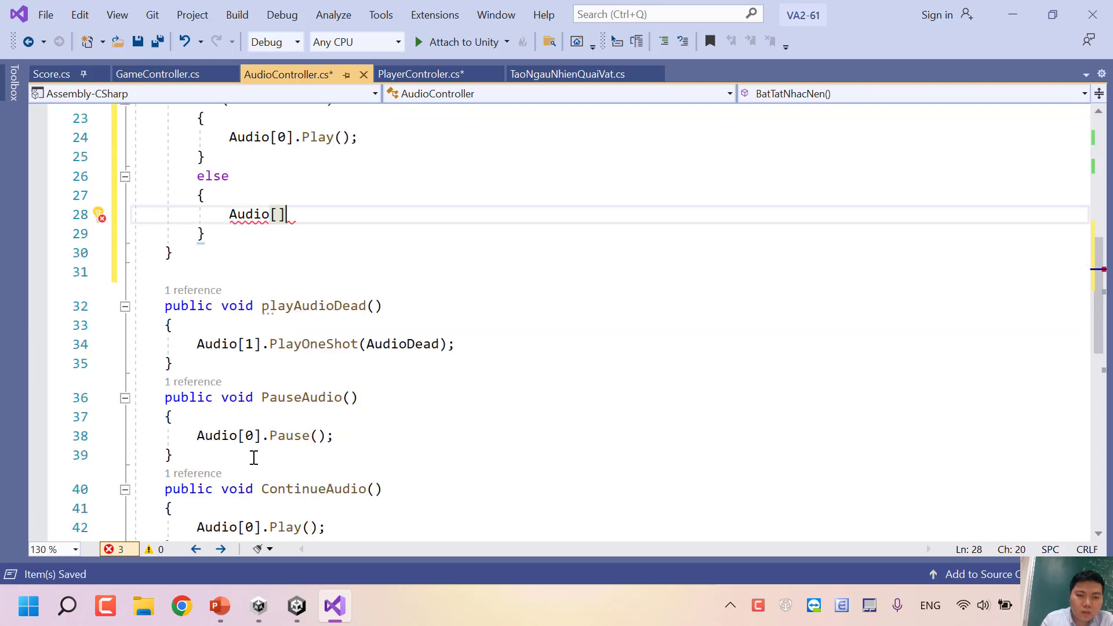
scroll(251, 458, "down", 2)
left_click_drag(338, 283, 397, 286)
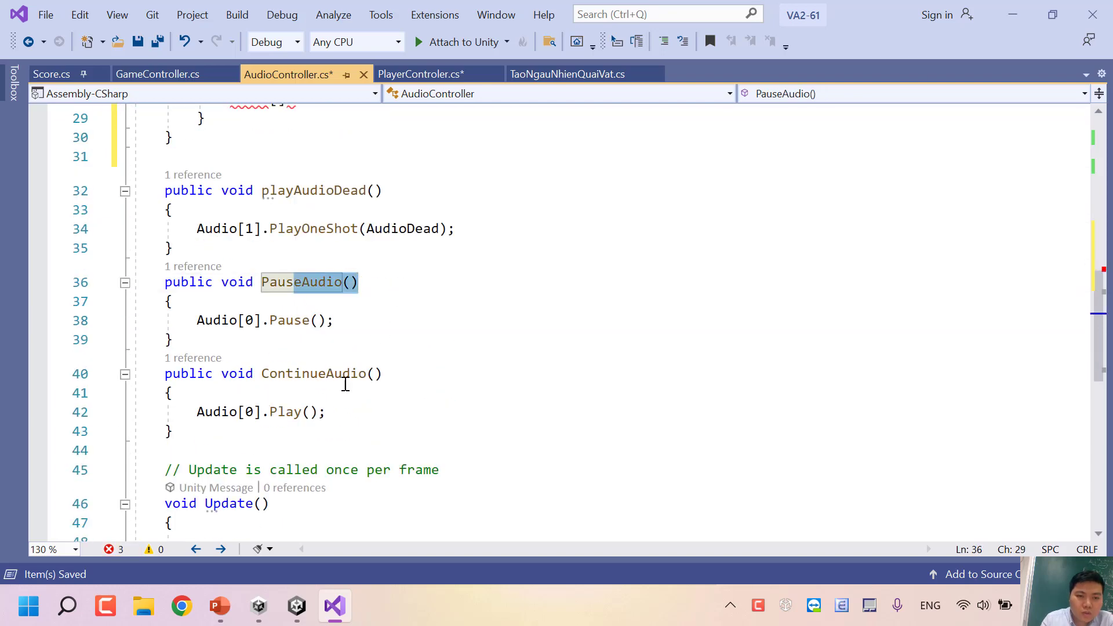
left_click(384, 390)
scroll(410, 389, "up", 4)
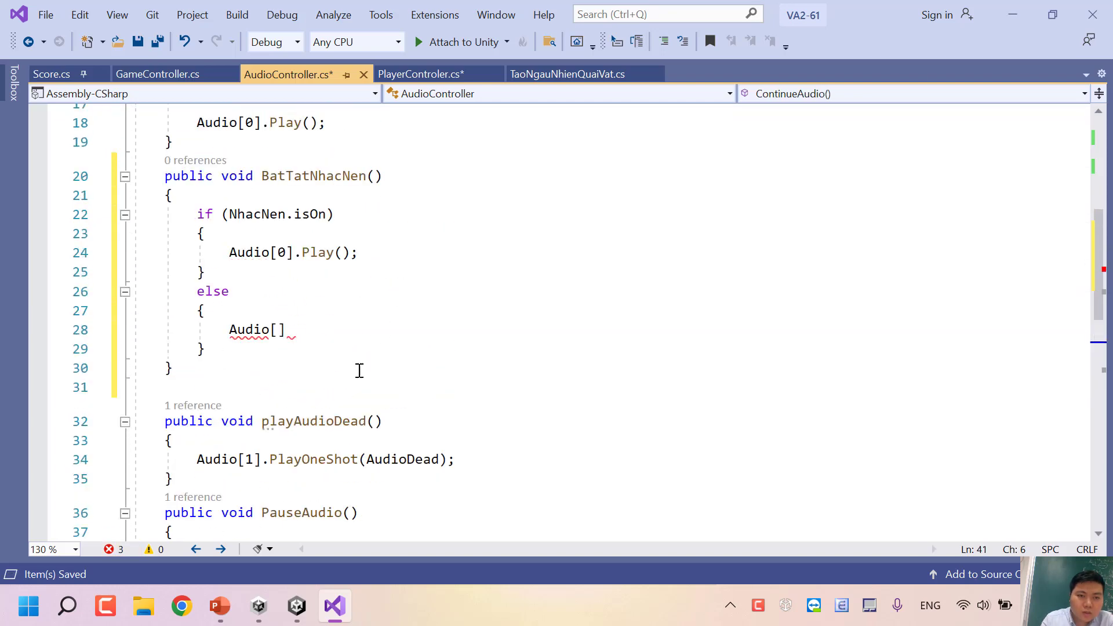
left_click(274, 331)
type("0")
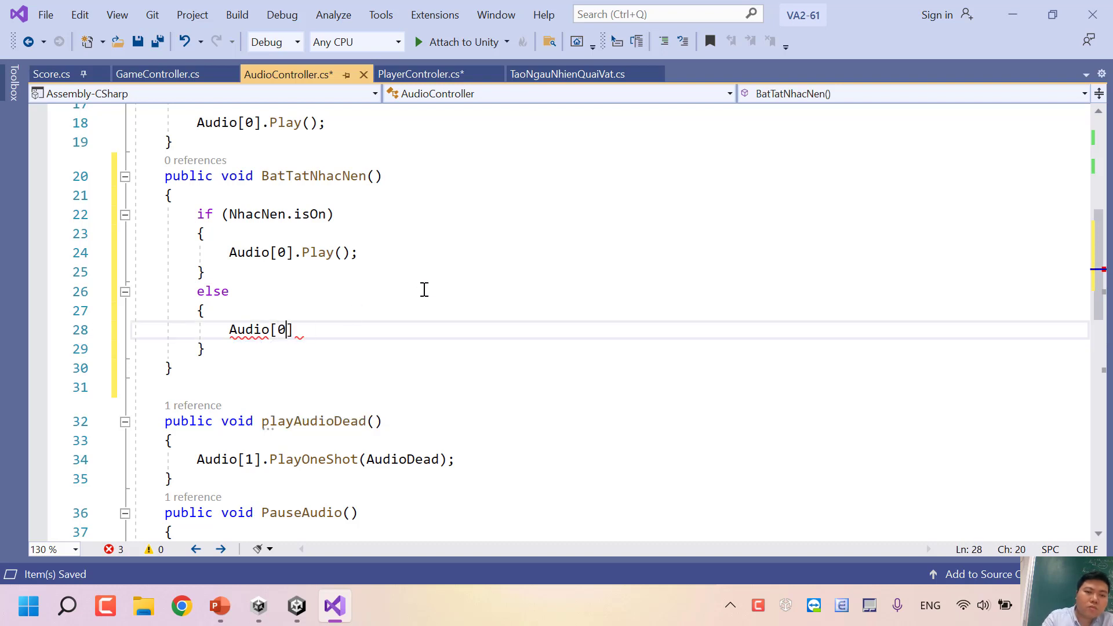
type("].pa")
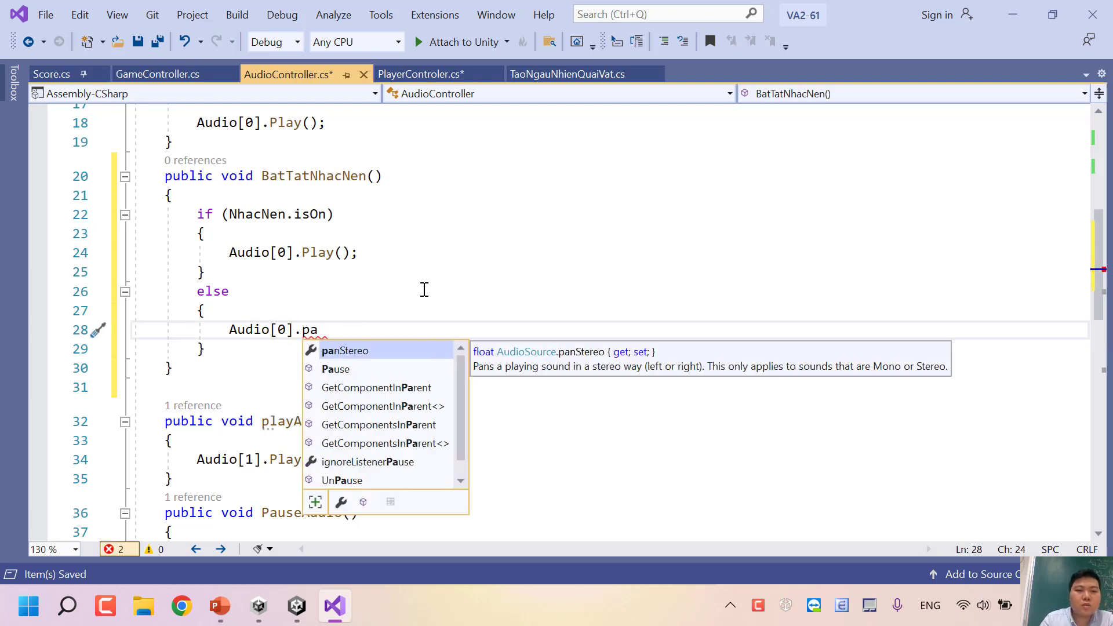
key("Down")
key("Tab")
type("();")
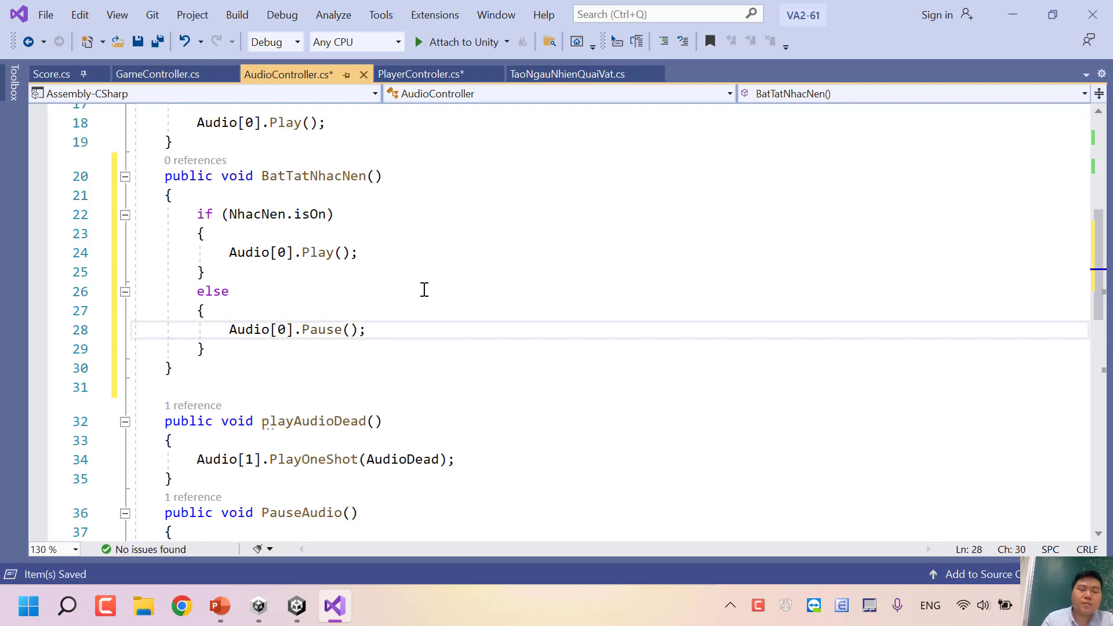
key("ctrl+s")
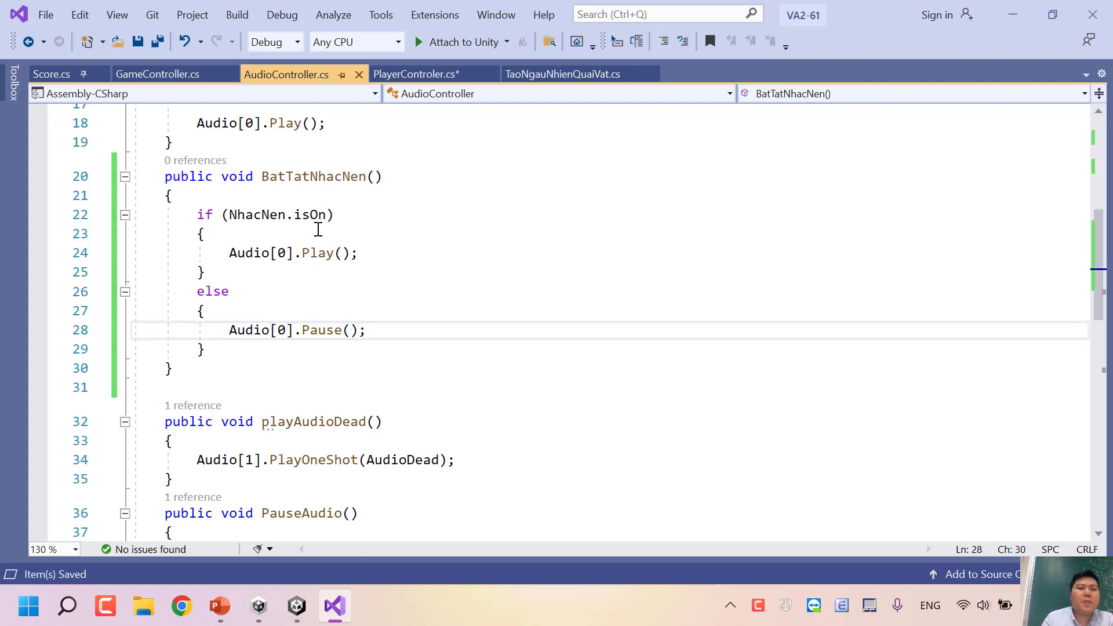
Step: Delete the Audio[0].Play(); line and its blank line from Start(), then save the script
scroll(321, 227, "up", 3)
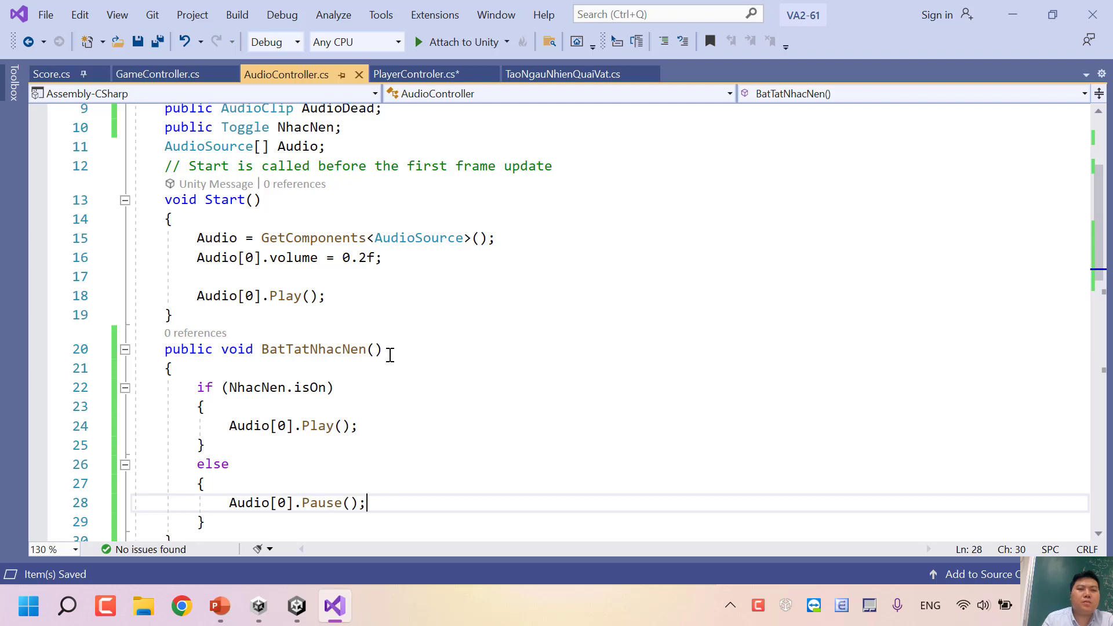
mouse_move(347, 297)
left_mouse_down()
mouse_move(113, 287)
mouse_move(107, 259)
left_mouse_up()
left_click(341, 237)
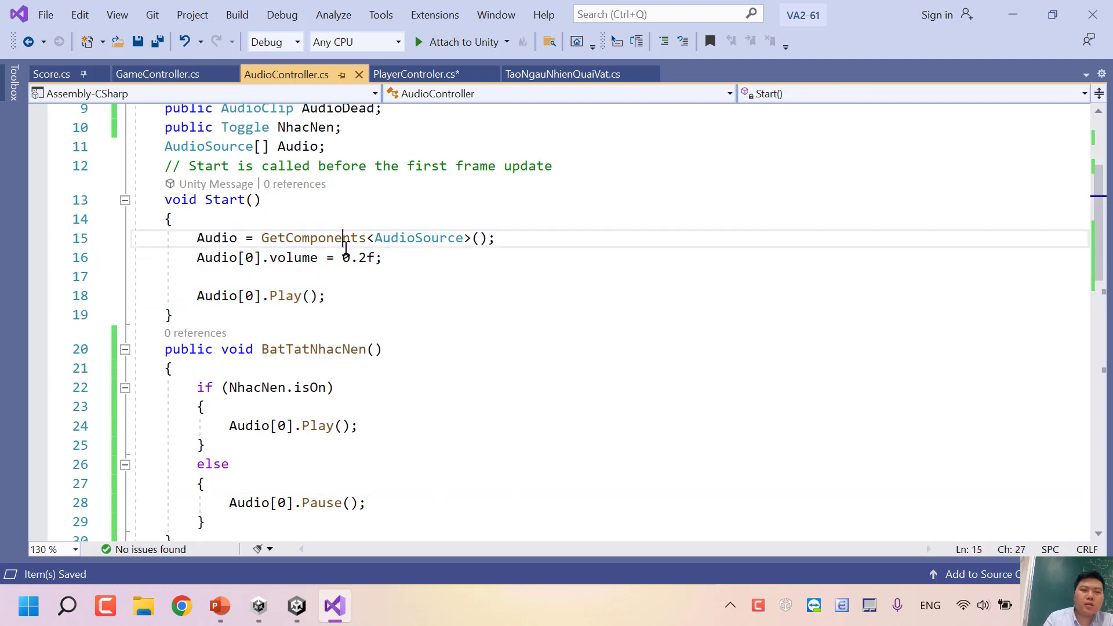
left_click_drag(371, 299, 129, 276)
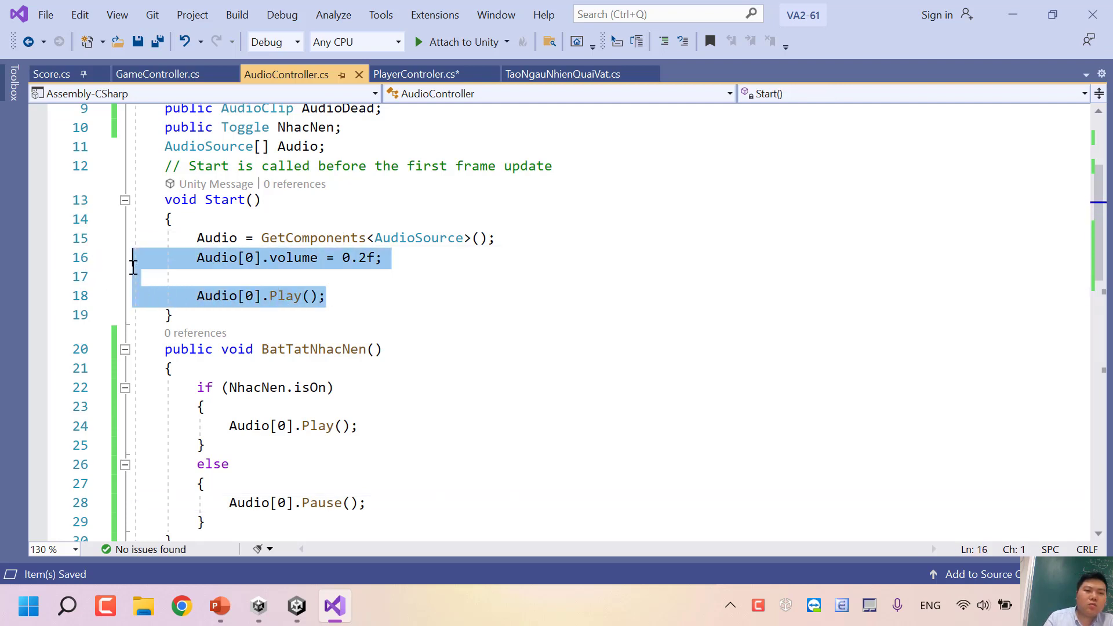
key("Delete")
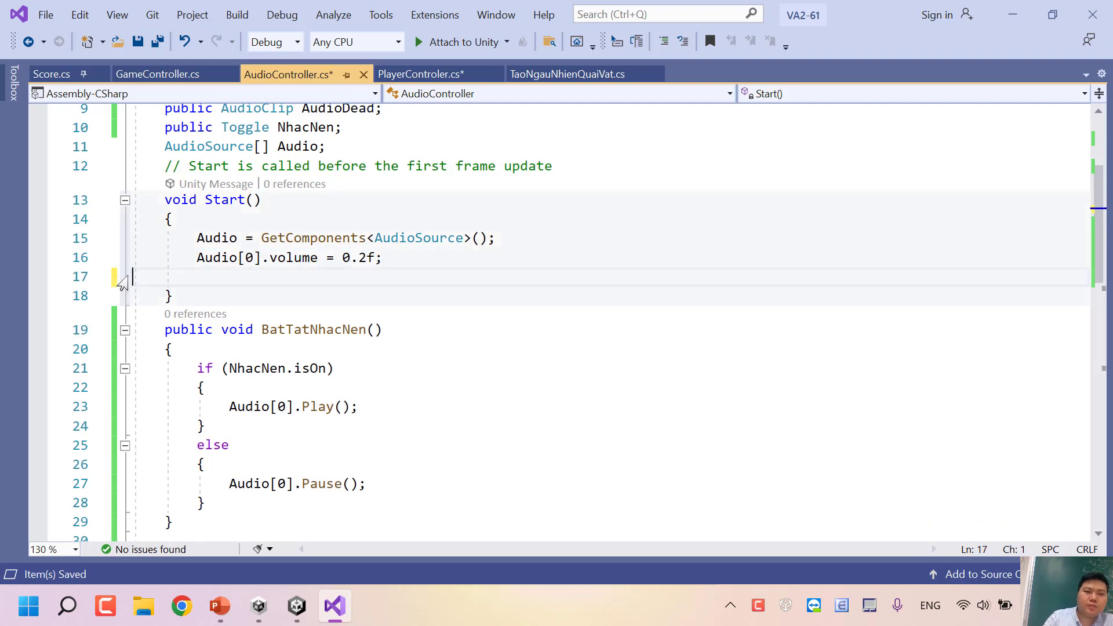
key("Delete")
key("ctrl+s")
left_click(431, 376)
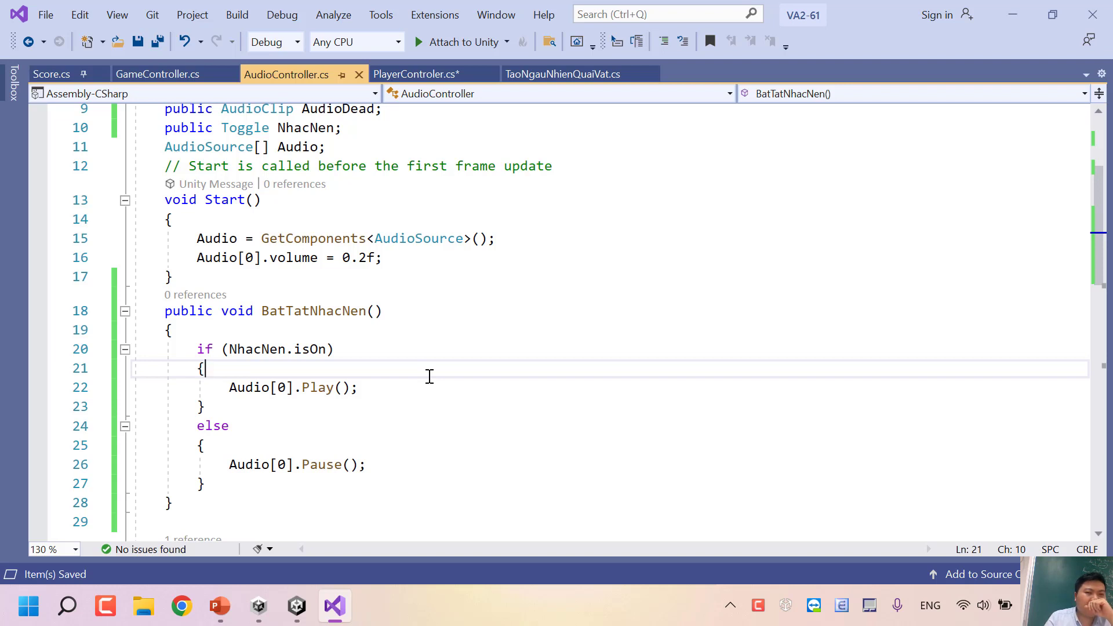
Step: Assign the NhacNen toggle to the Audio Controller's Nhac Nen field
left_click(296, 605)
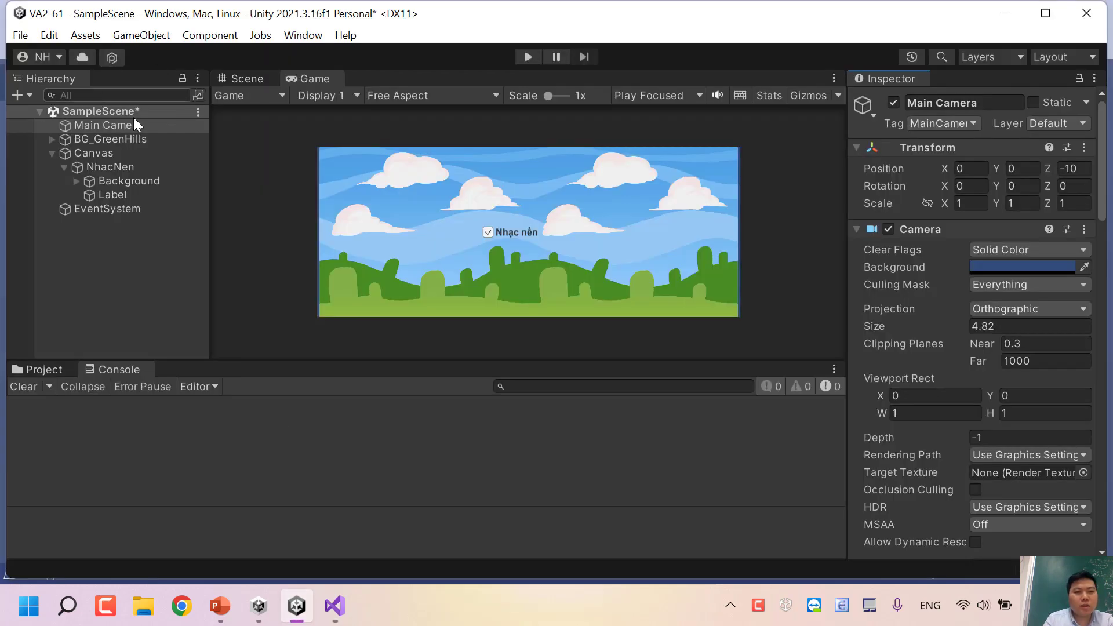
scroll(882, 282, "down", 3)
scroll(901, 305, "down", 8)
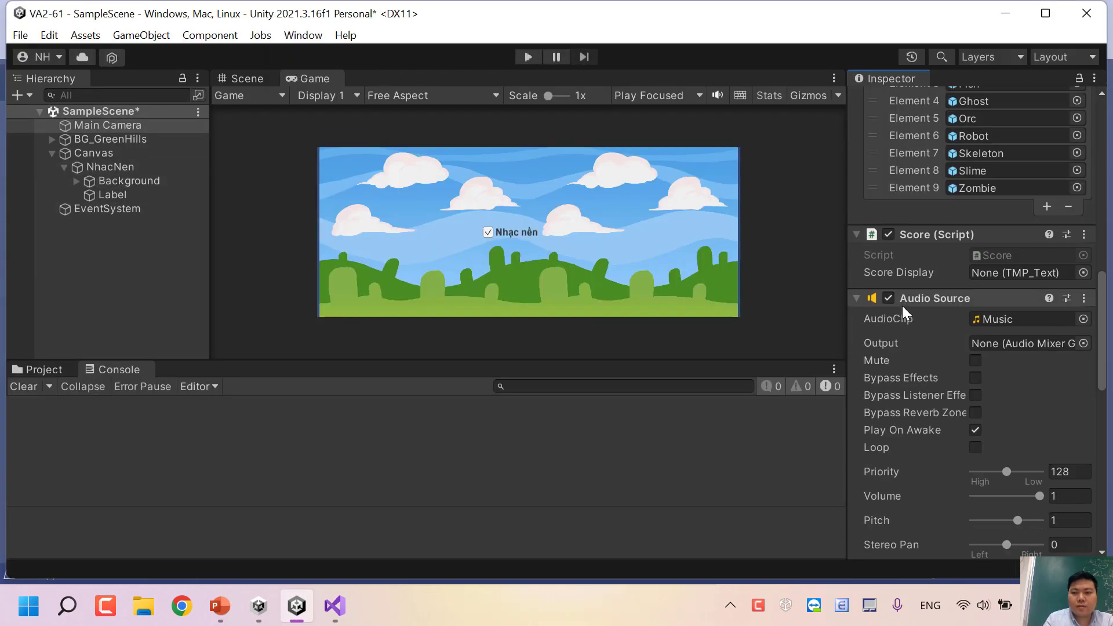
scroll(888, 353, "down", 3)
scroll(887, 355, "down", 3)
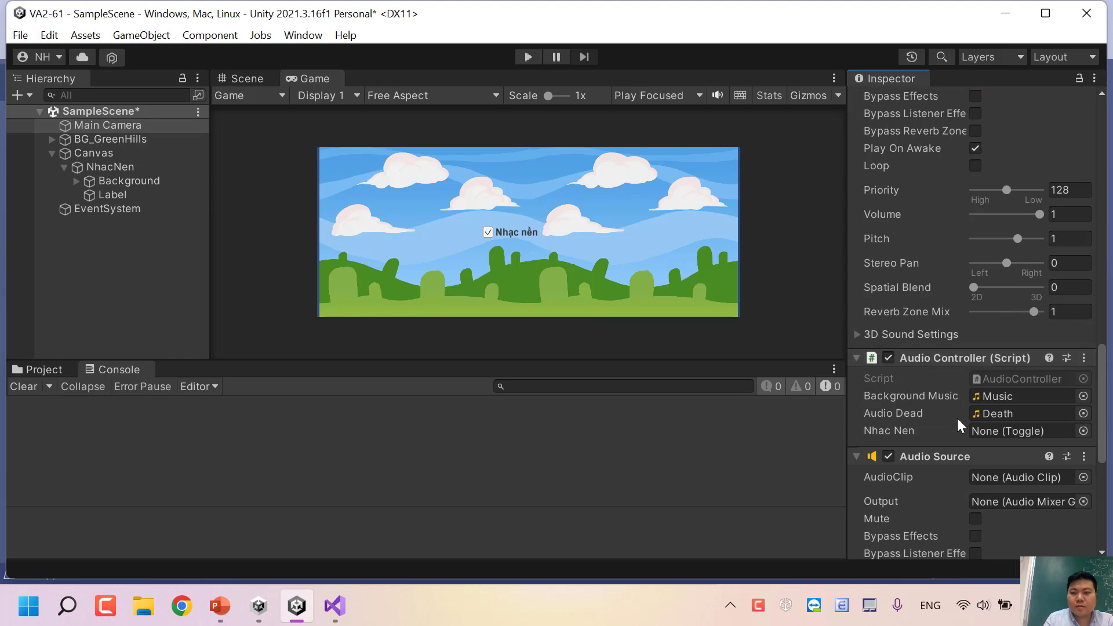
left_click_drag(110, 167, 1056, 441)
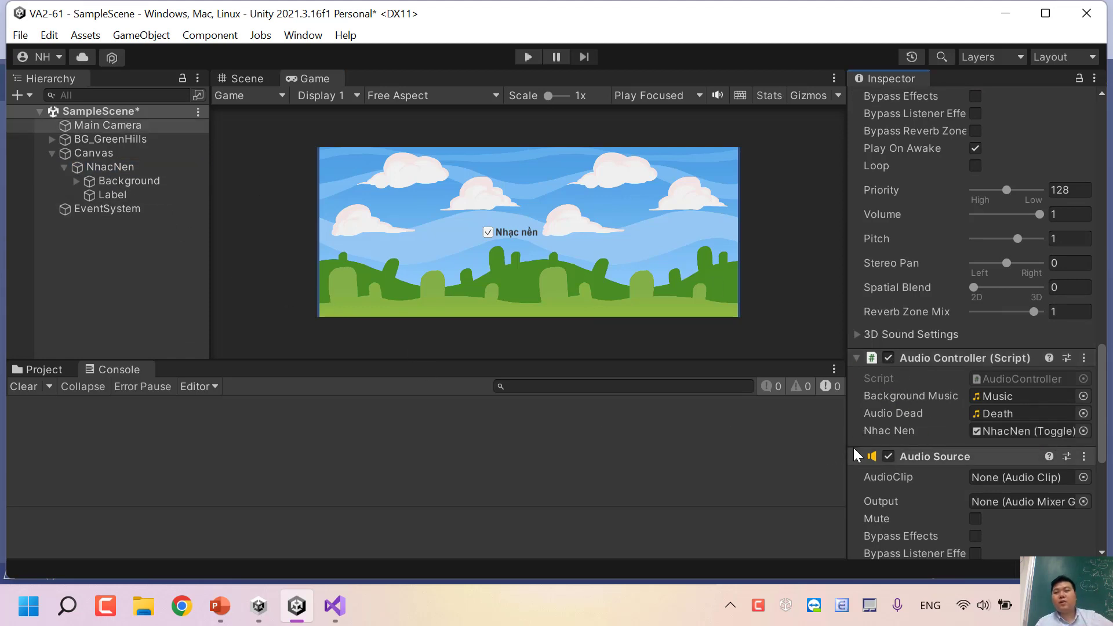
Step: Play the game, switch the Nhạc nền toggle off, then stop play mode
left_click(530, 56)
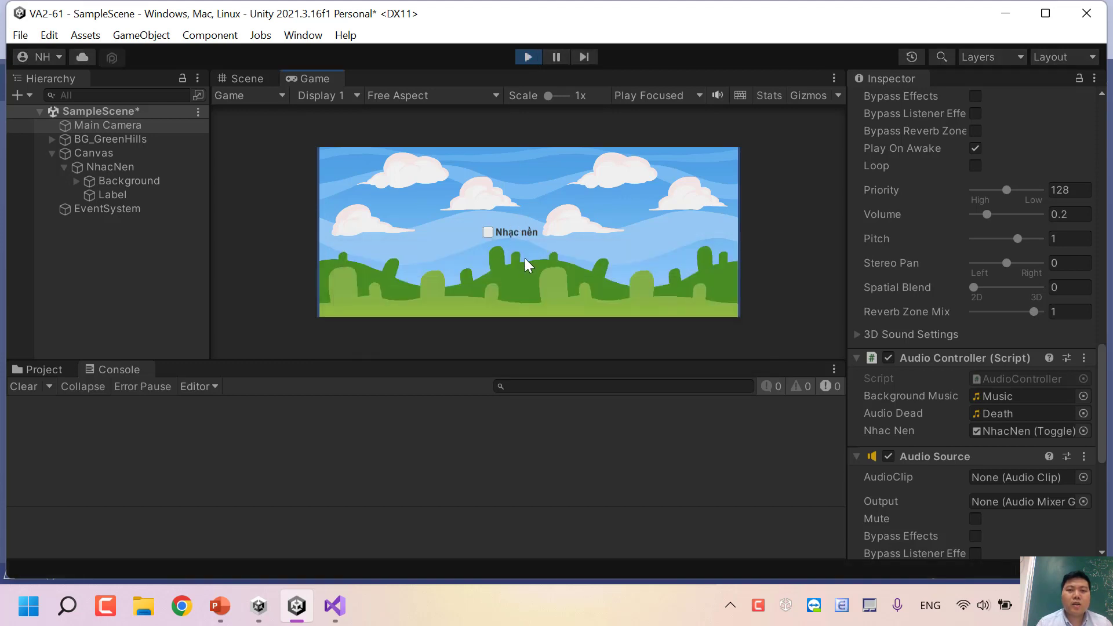
left_click(489, 233)
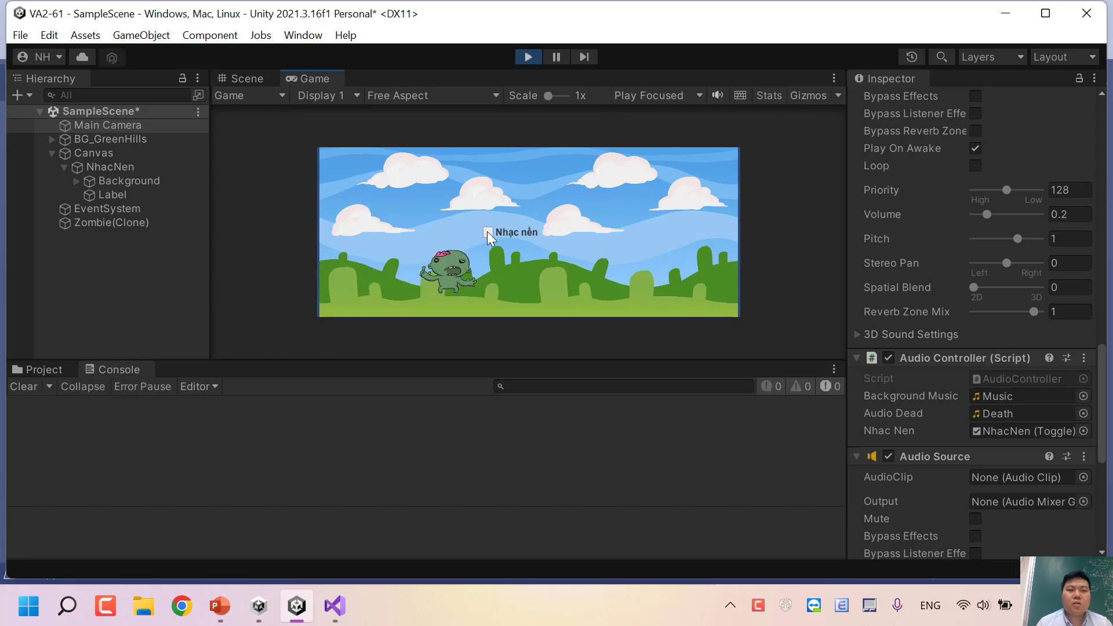
left_click(521, 58)
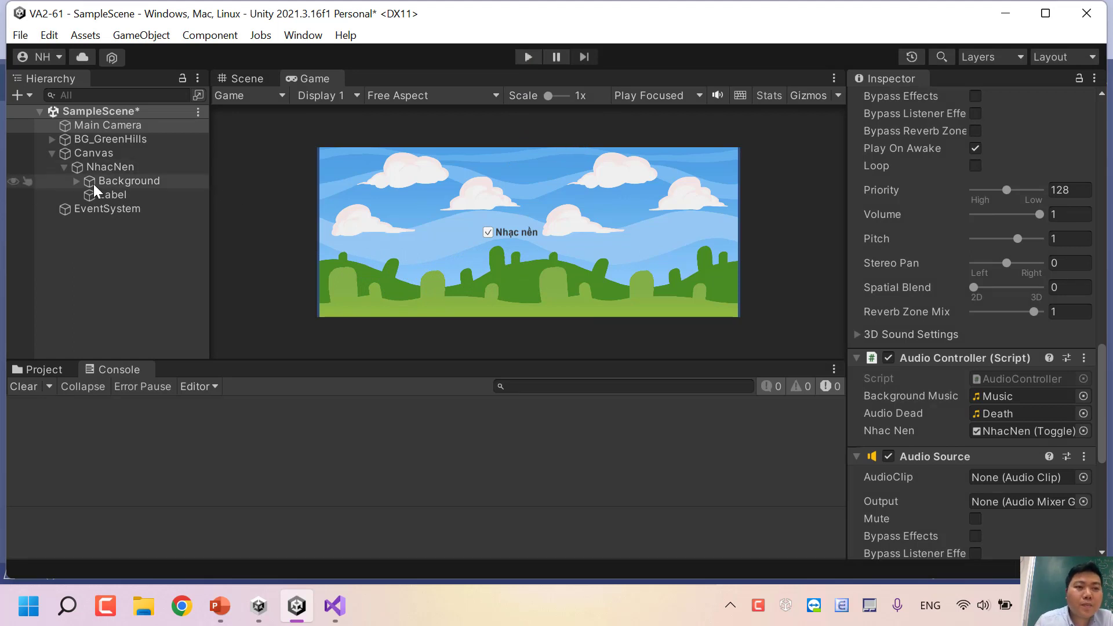
Step: View the NhacNen toggle's settings and compare against the BatTatNhacNen method code in Visual Studio
left_click(101, 168)
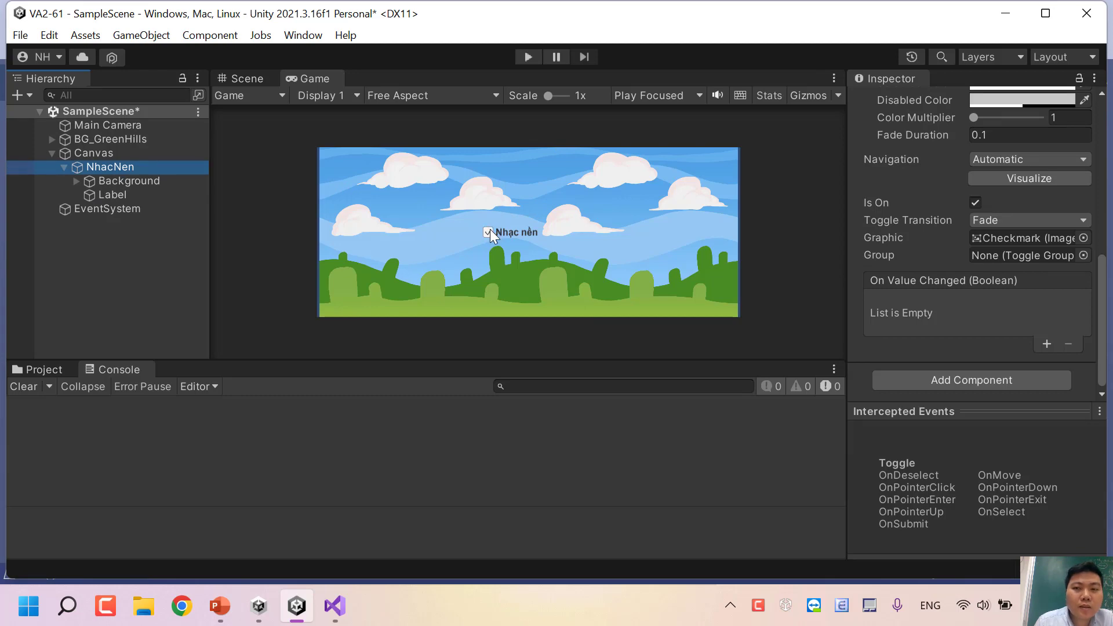
key("alt+Tab")
left_click(264, 313)
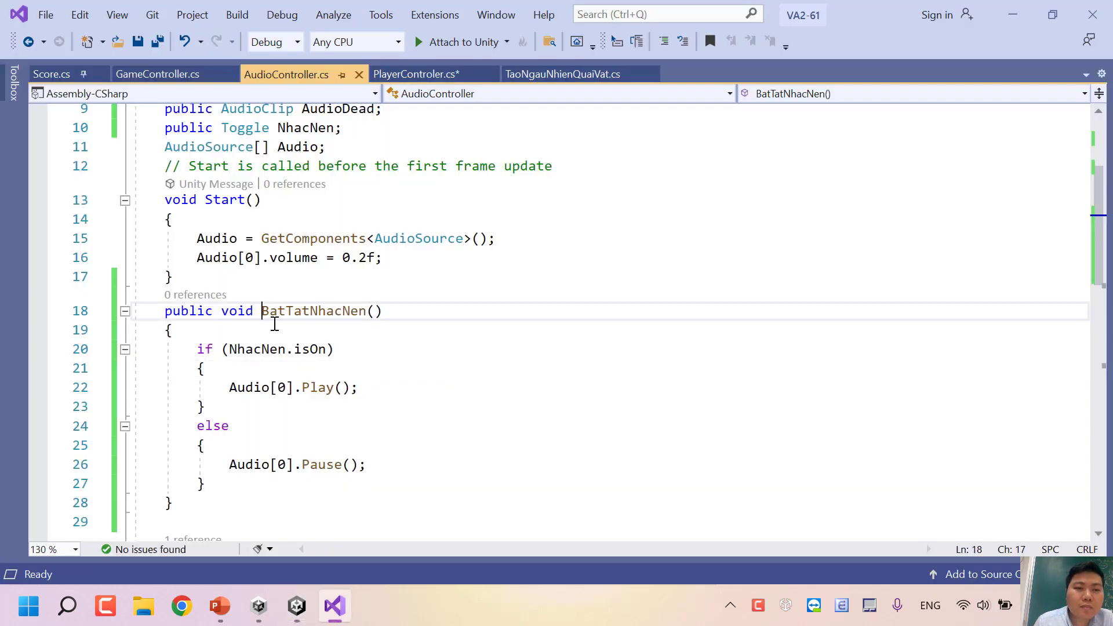
left_click_drag(275, 324, 360, 490)
key("alt+Tab")
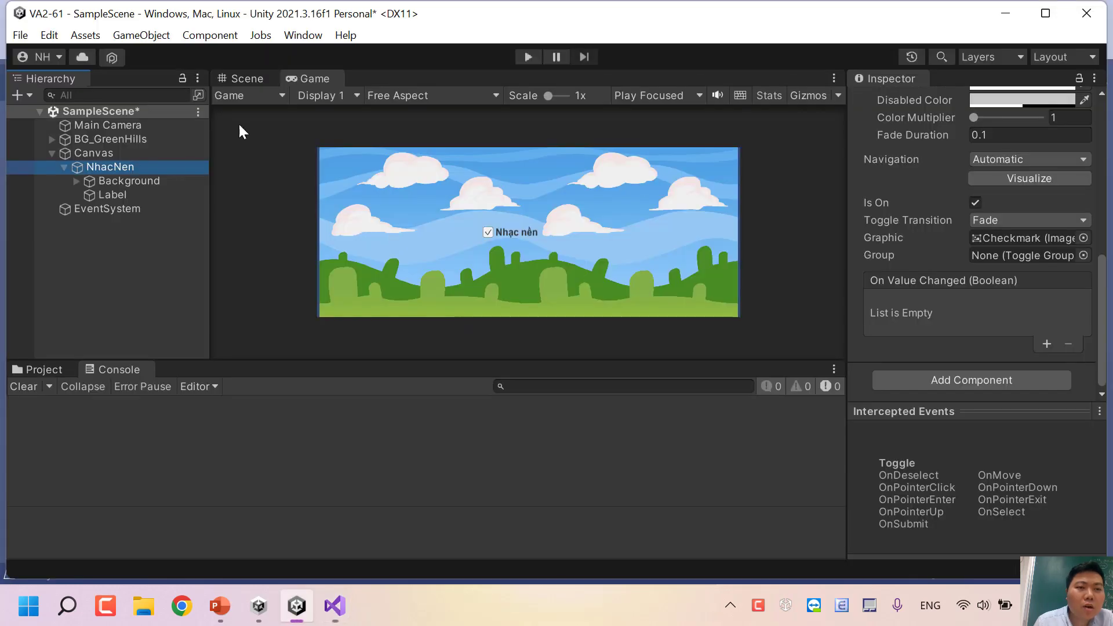
Step: Inspect Main Camera's components, then select NhacNen to show its empty On Value Changed list
left_click(100, 125)
scroll(1016, 312, "down", 5)
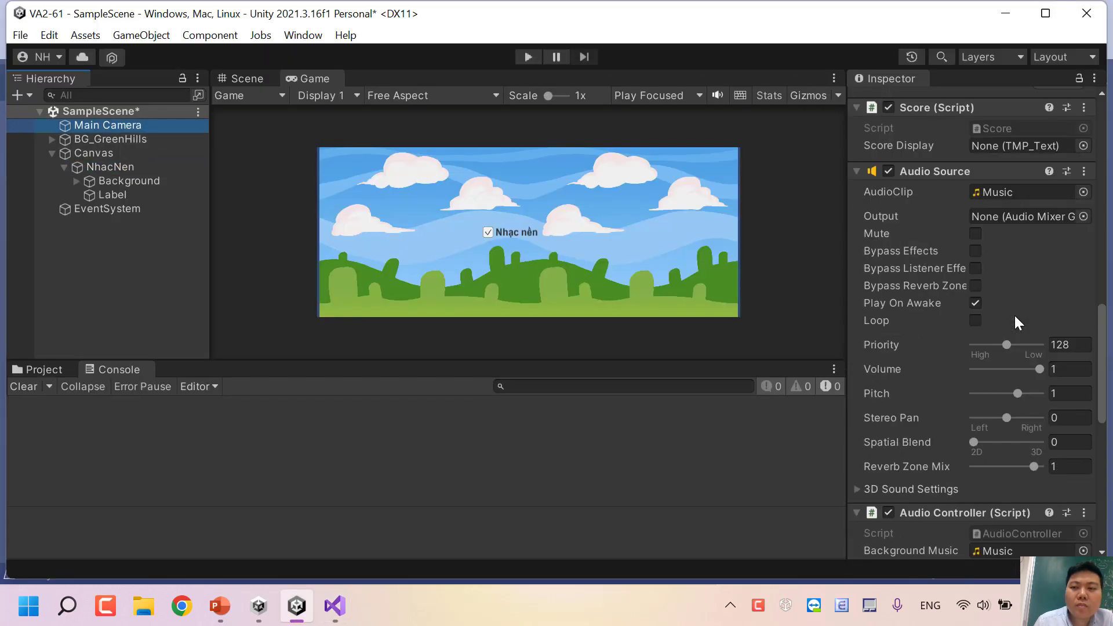
scroll(1014, 316, "up", 5)
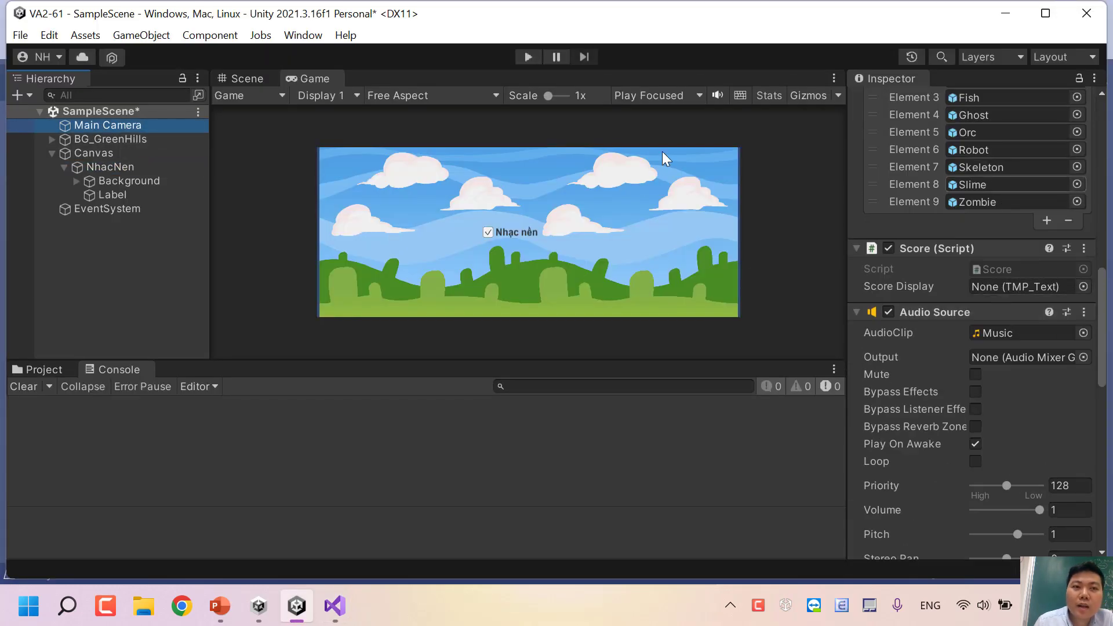
left_click(96, 166)
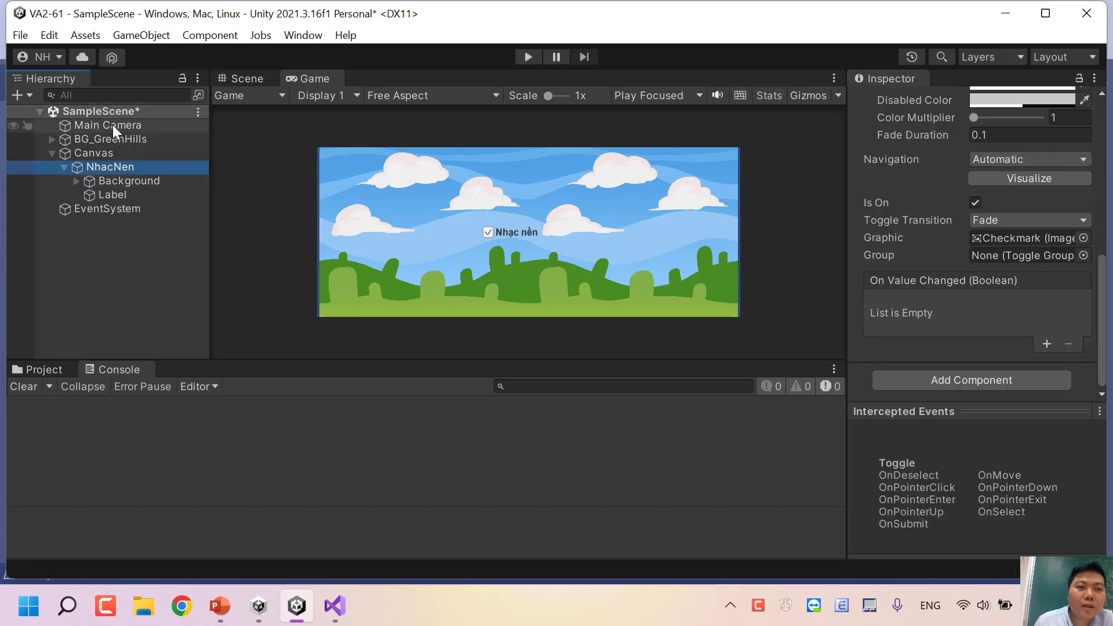
left_click(113, 125)
scroll(978, 319, "down", 3)
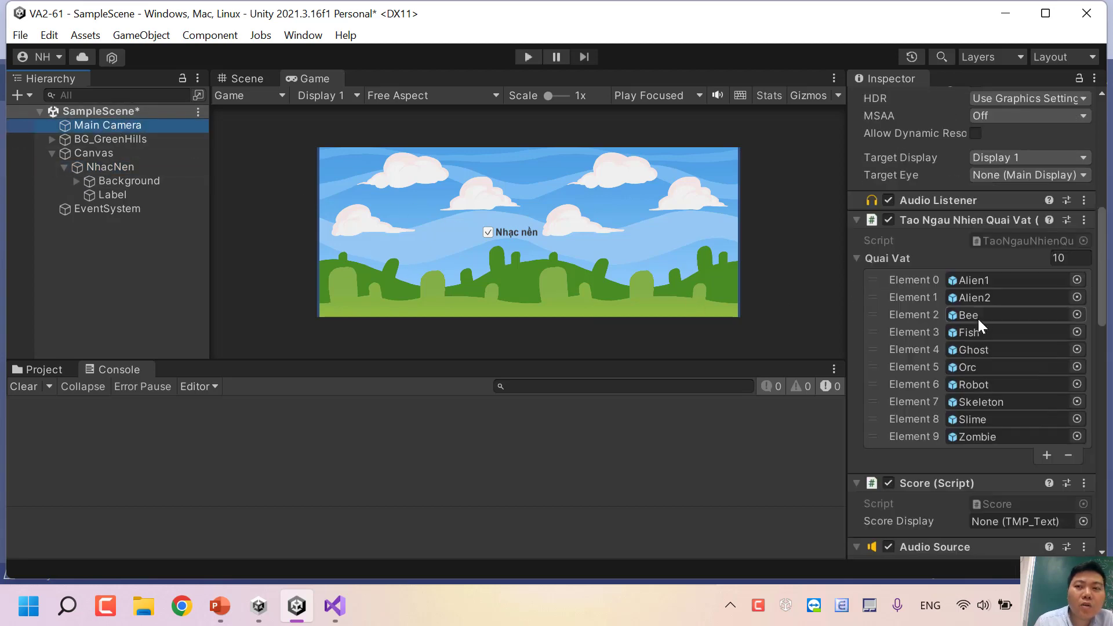
scroll(976, 319, "down", 4)
scroll(988, 317, "down", 2)
scroll(950, 333, "down", 7)
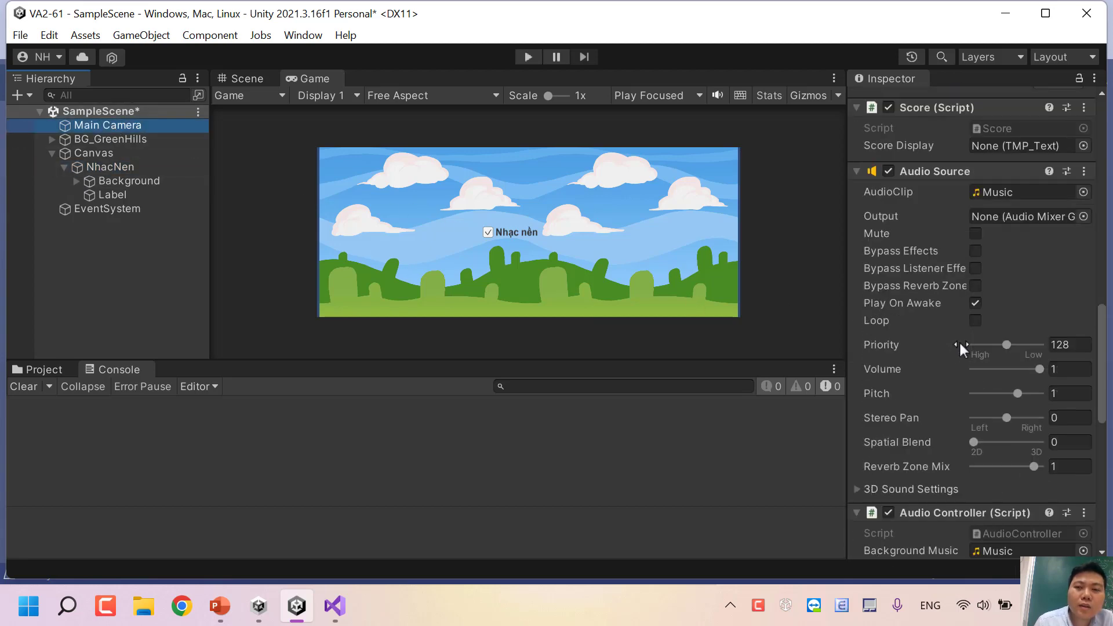
scroll(958, 347, "down", 7)
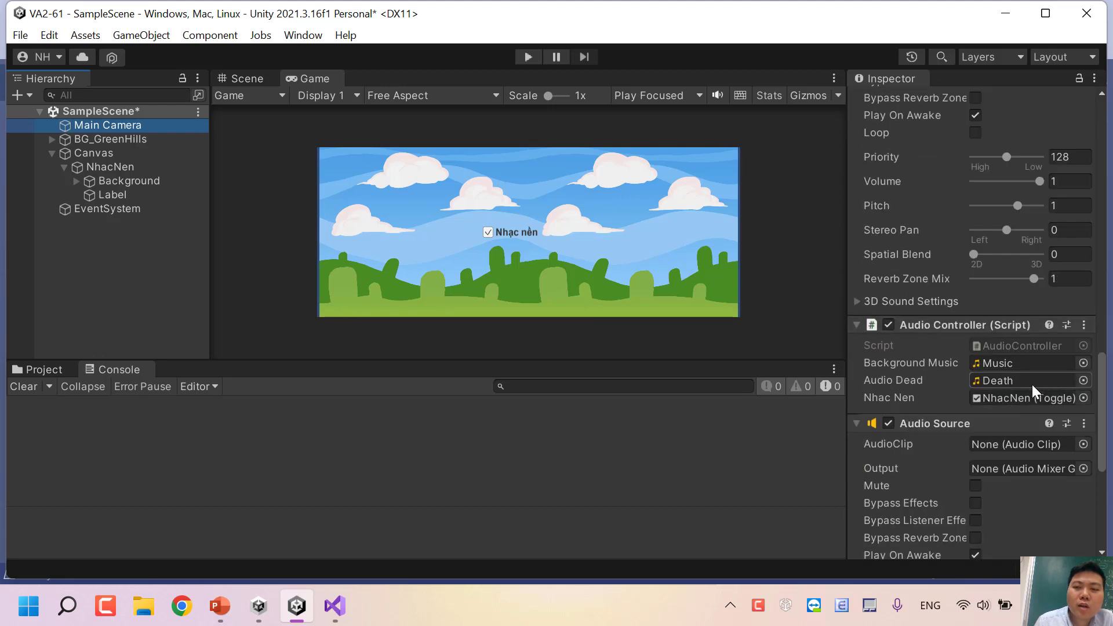
left_click(103, 171)
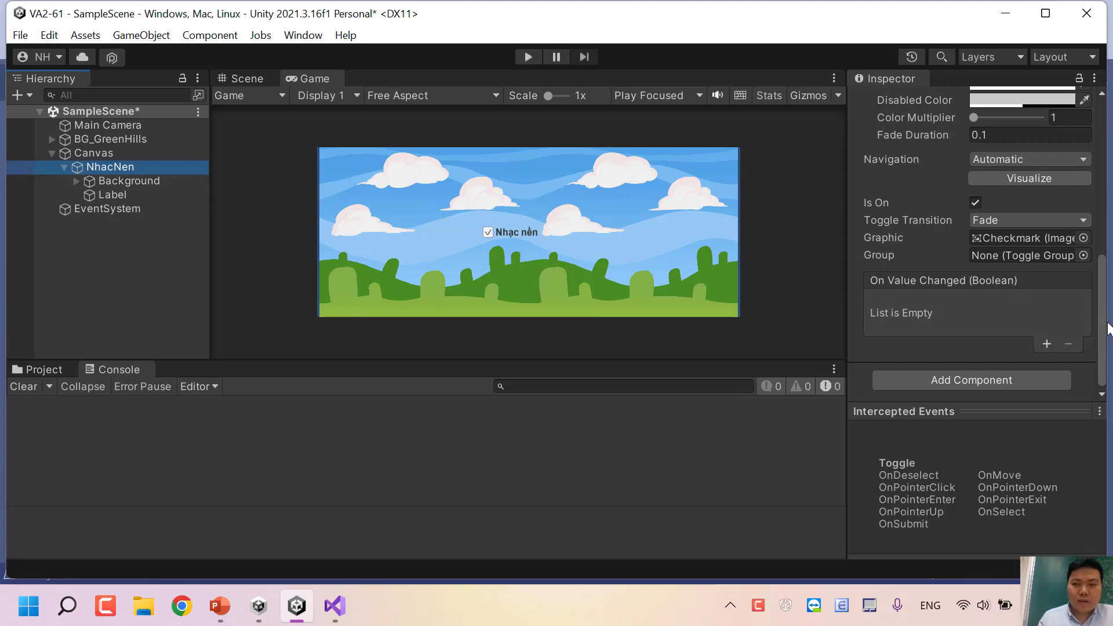
Step: Add an On Value Changed entry and set Main Camera as its target object
left_click(1045, 345)
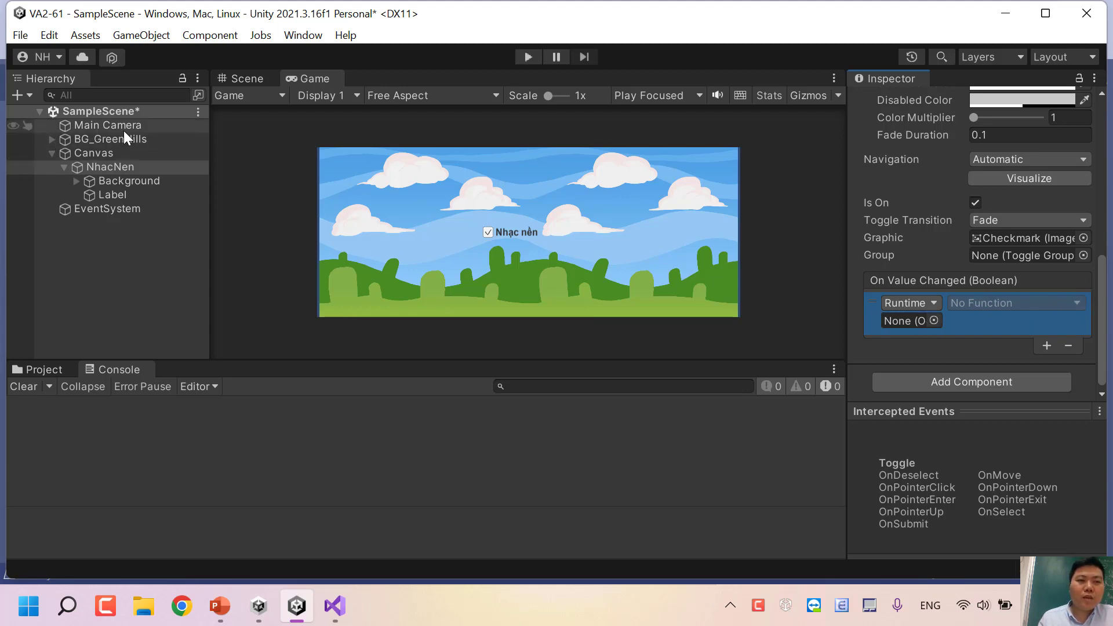
left_click_drag(122, 126, 913, 321)
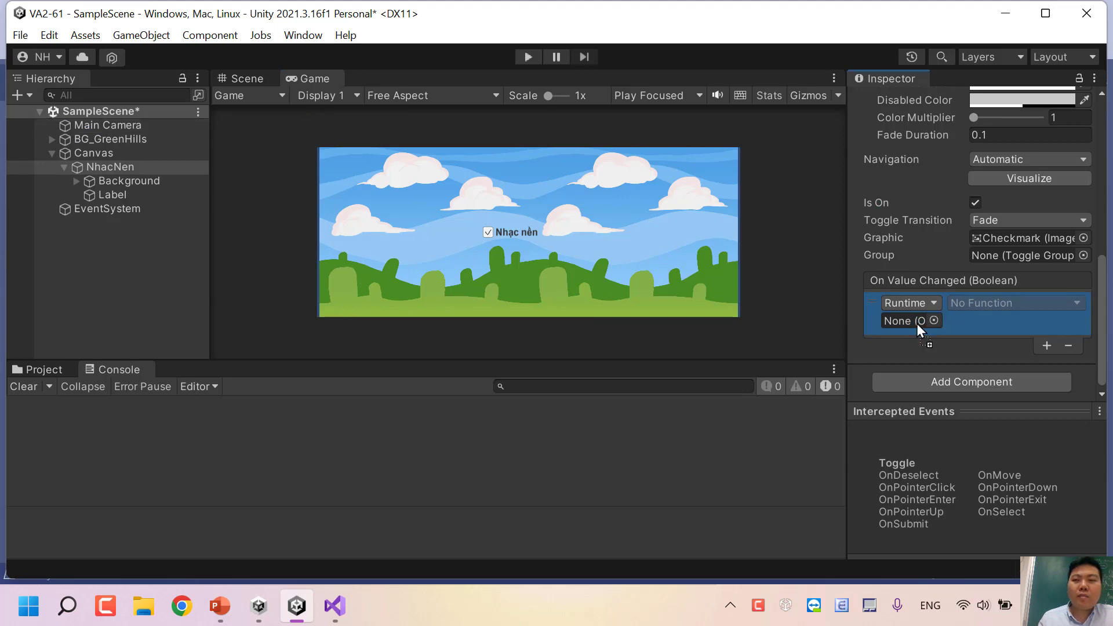
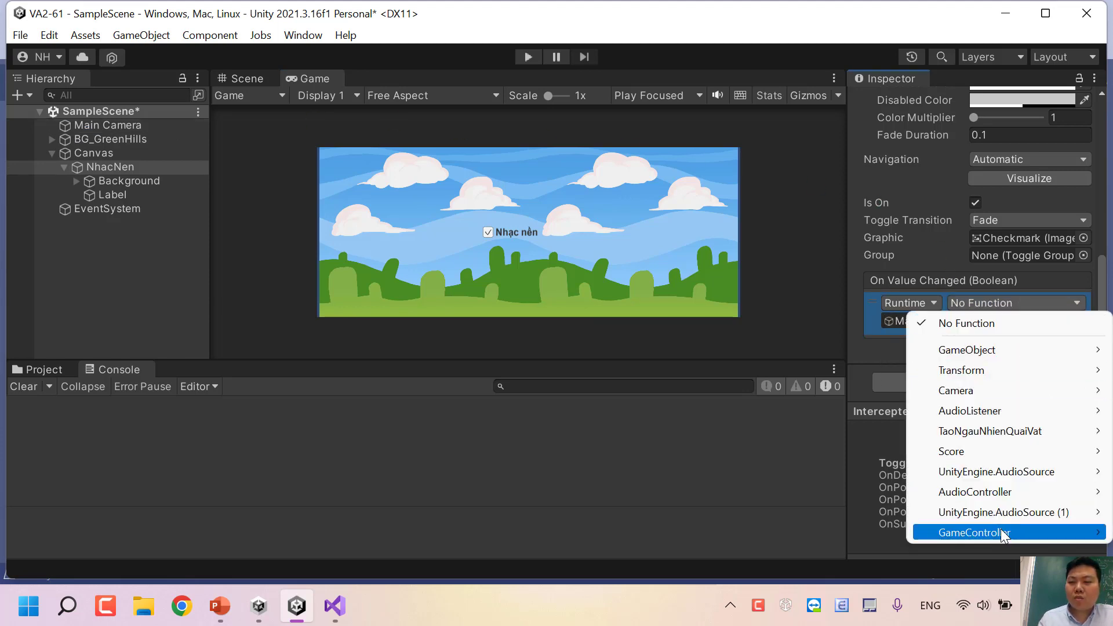
Step: Bind the Nhạc nền toggle's On Value Changed to AudioController.BatTatNhacNen (), then enter Play mode
mouse_move(998, 532)
mouse_move(992, 487)
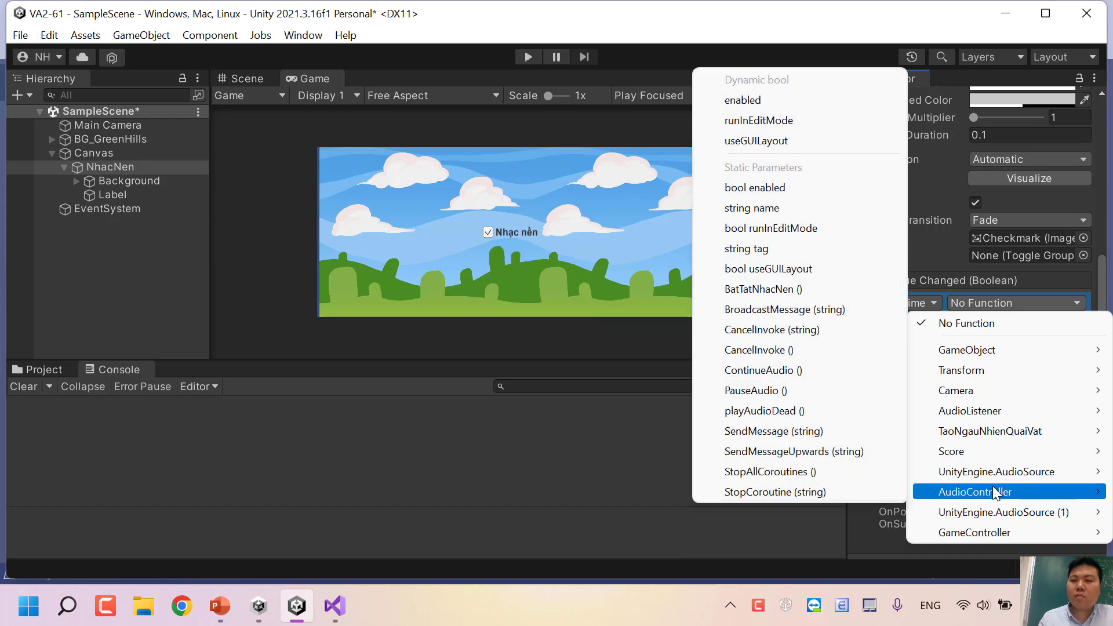
left_click(750, 290)
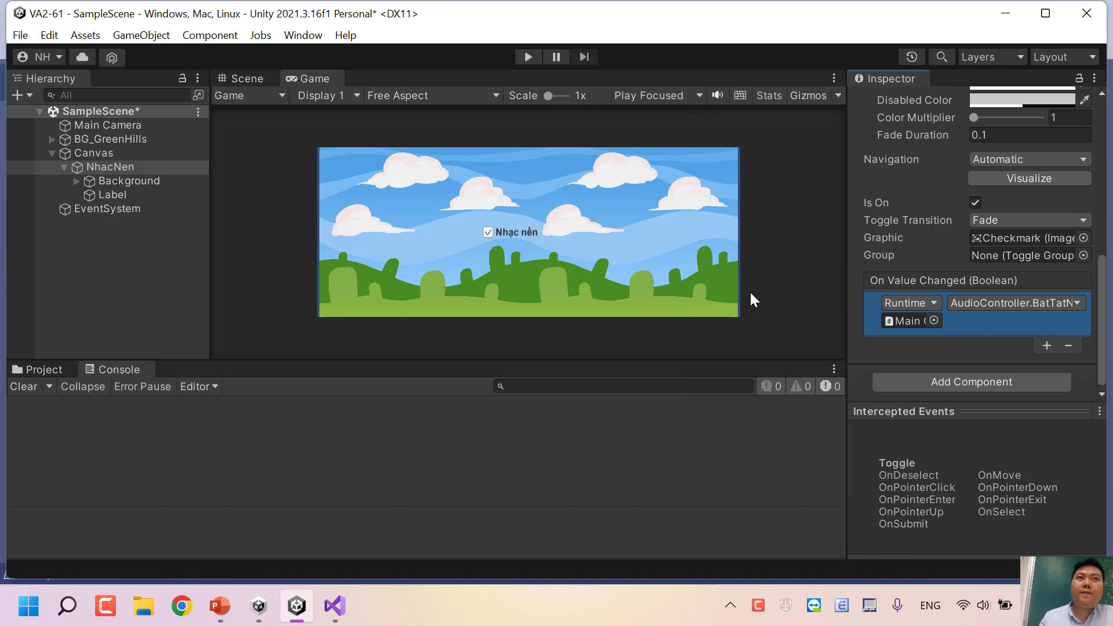
left_click(520, 57)
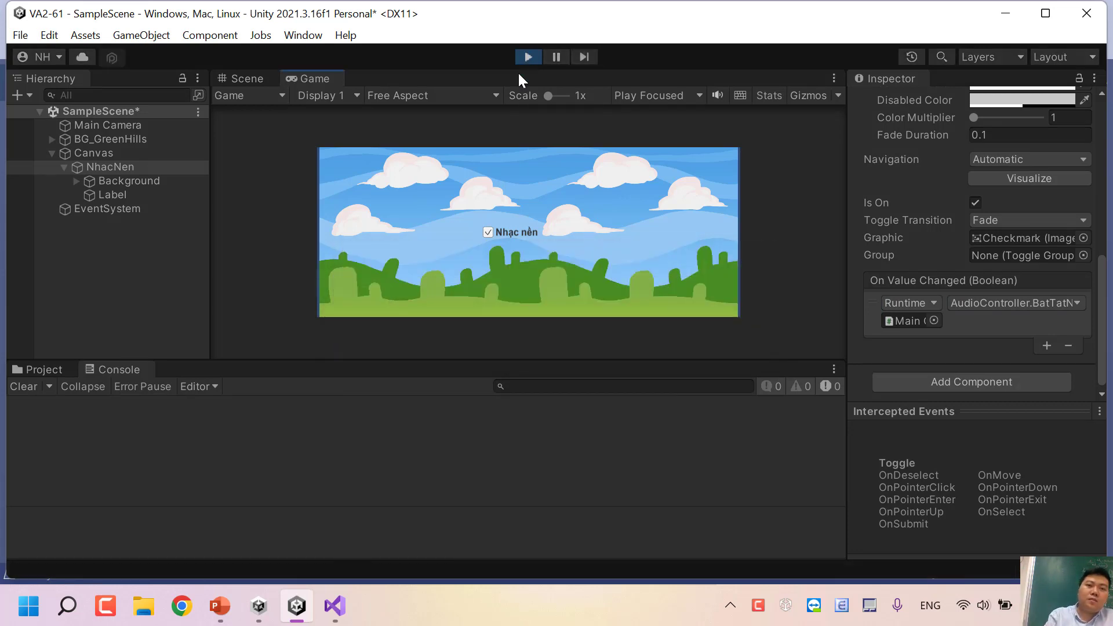
Step: Test the Nhạc nền toggle over three Play runs, switching background music off and on
left_click(486, 232)
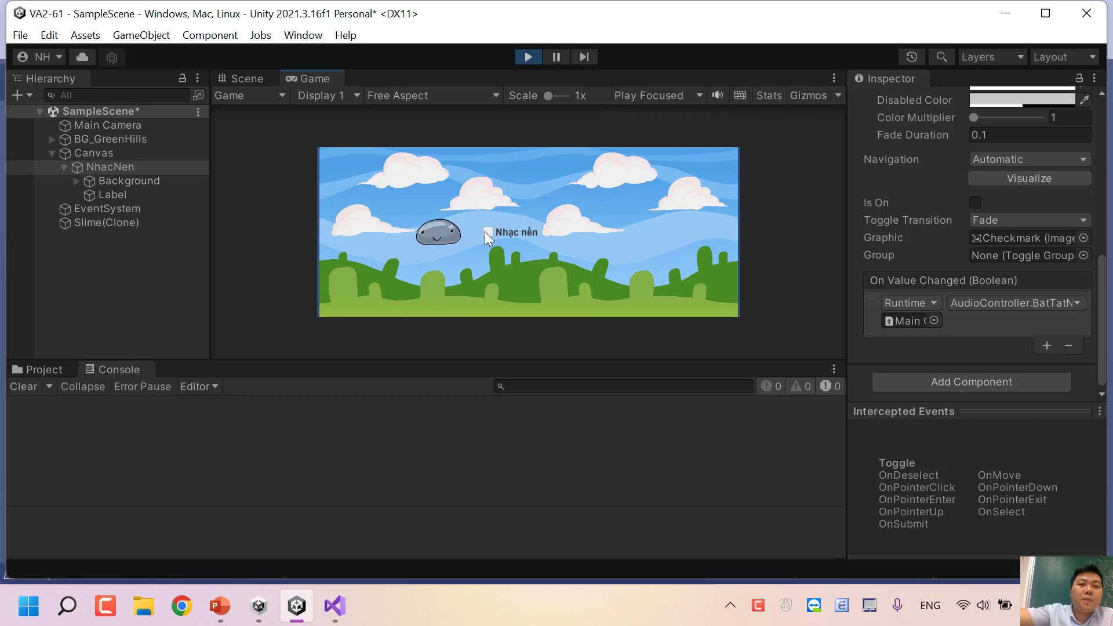
left_click(485, 232)
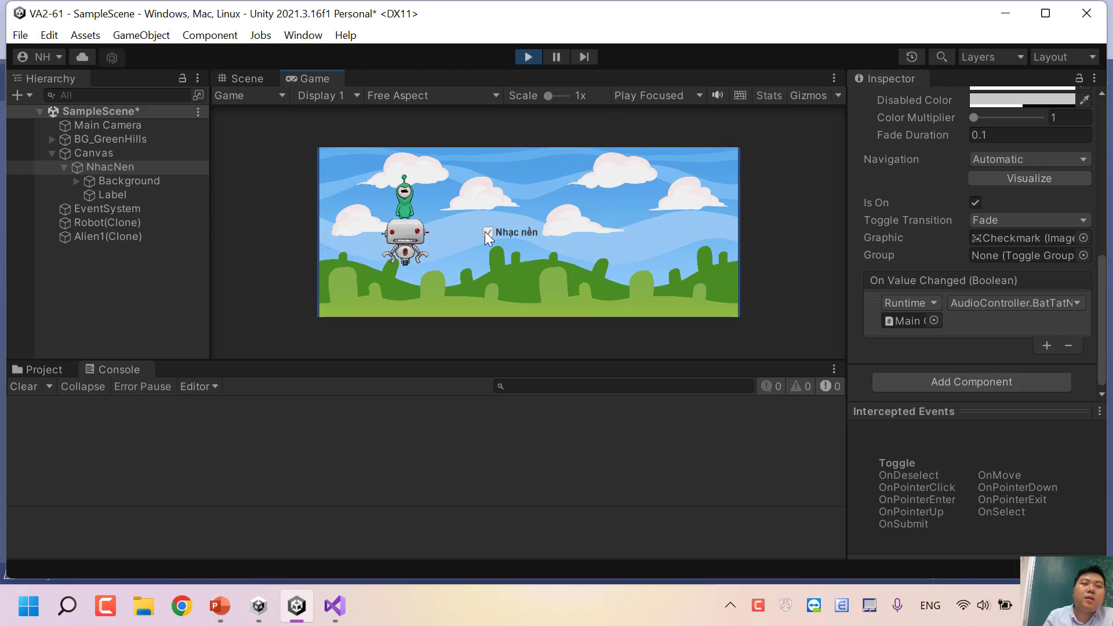
left_click(523, 58)
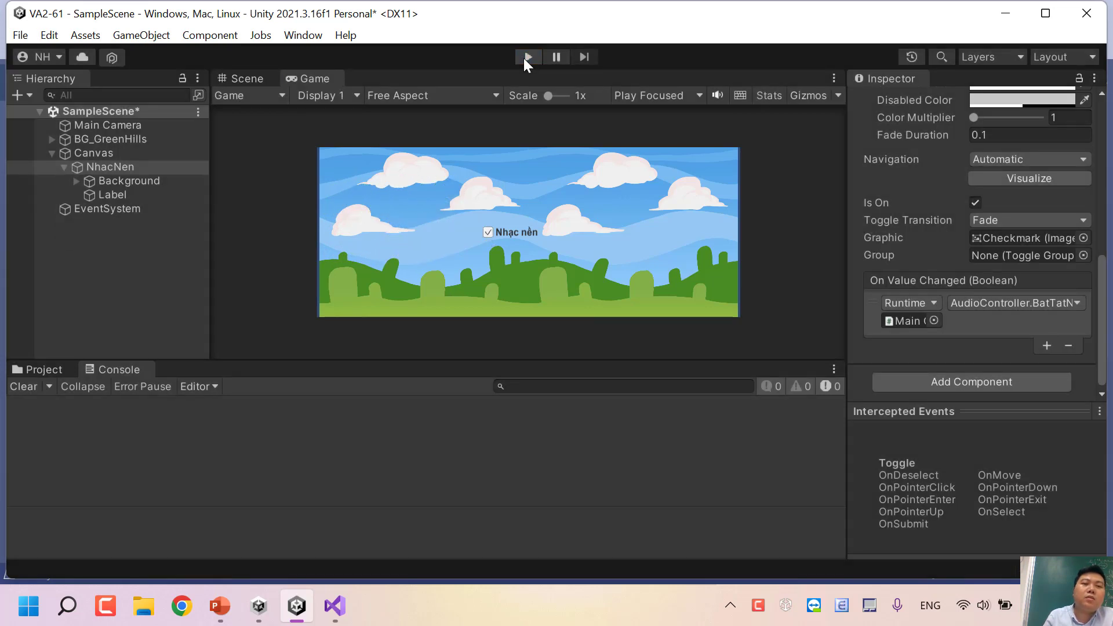
left_click(523, 58)
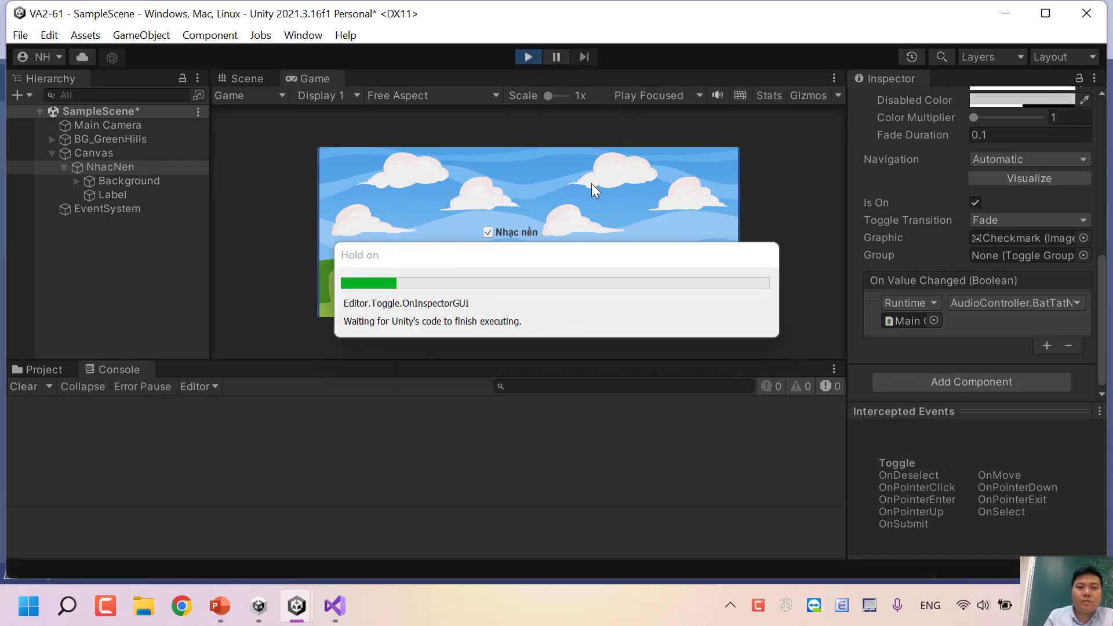
left_click(488, 234)
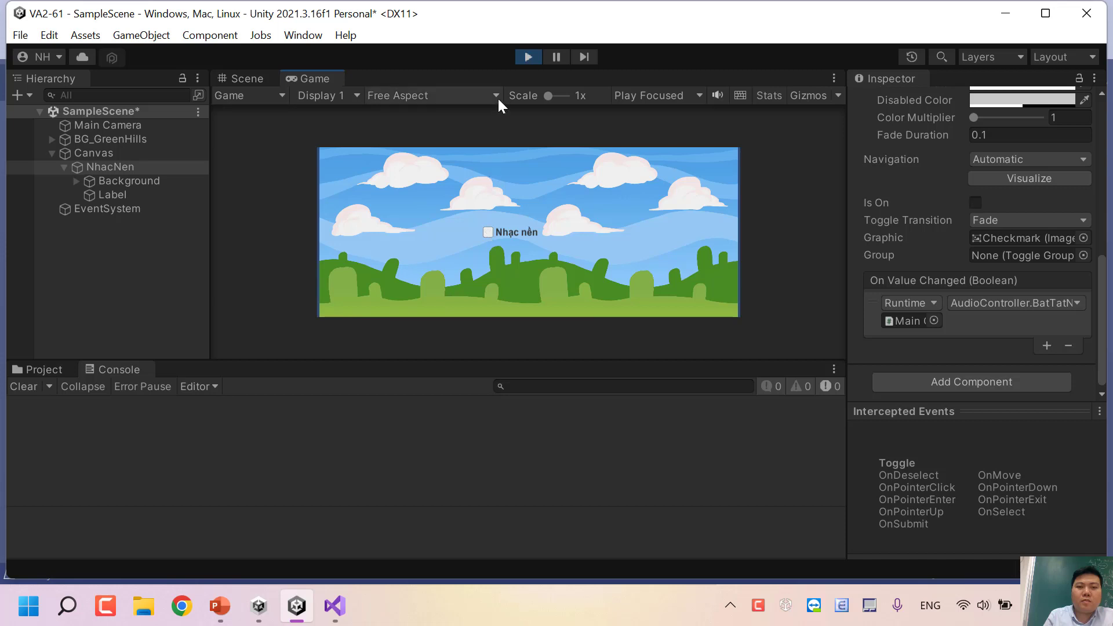
left_click(524, 58)
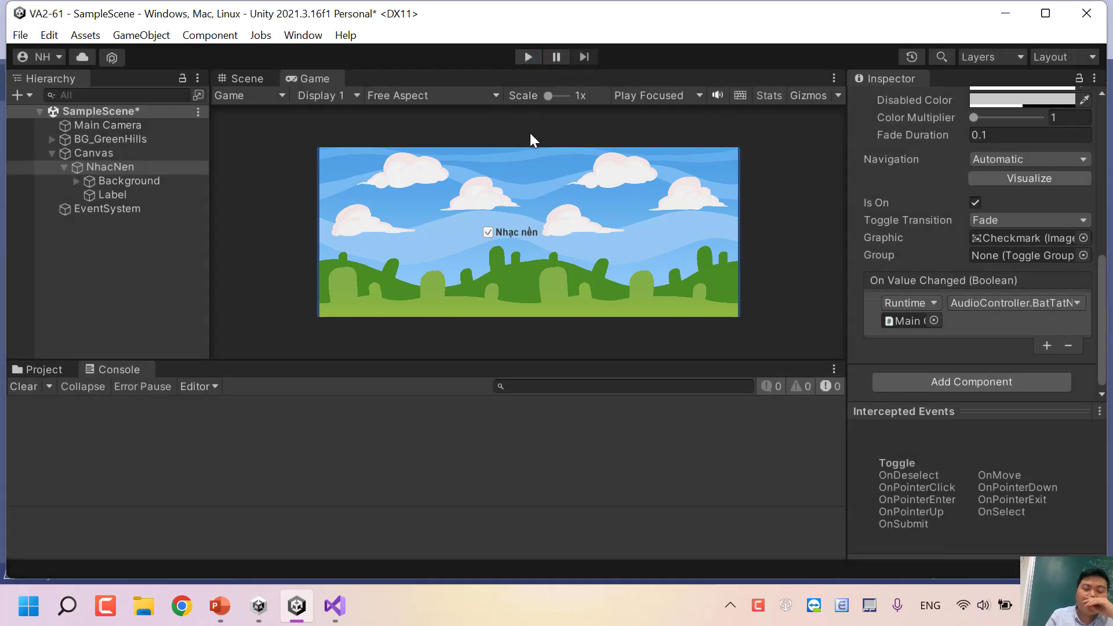
left_click(524, 58)
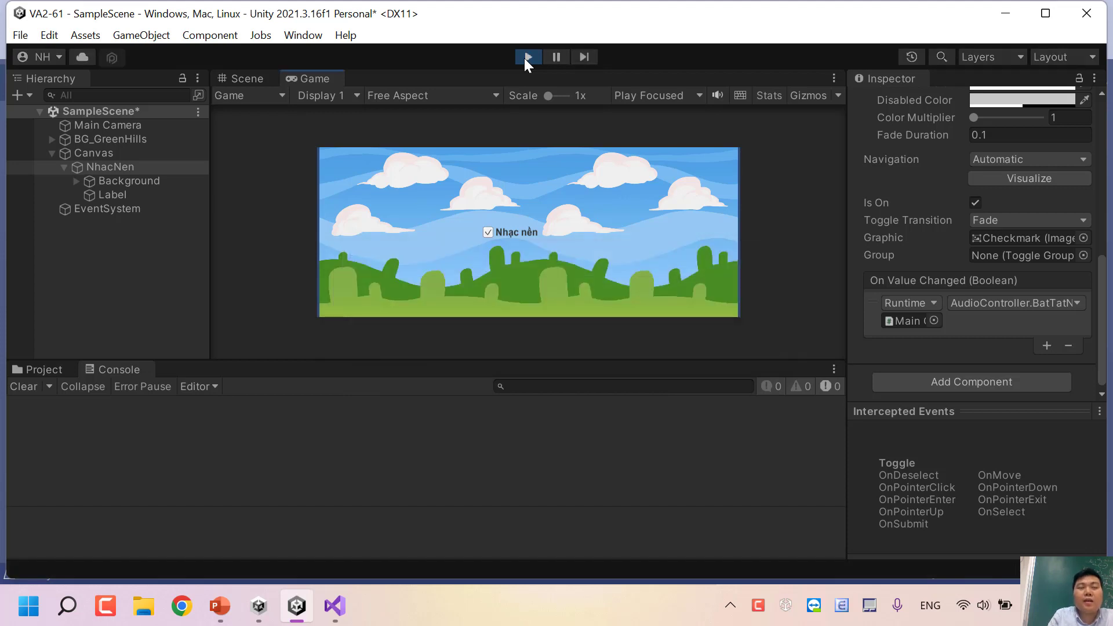
left_click(523, 58)
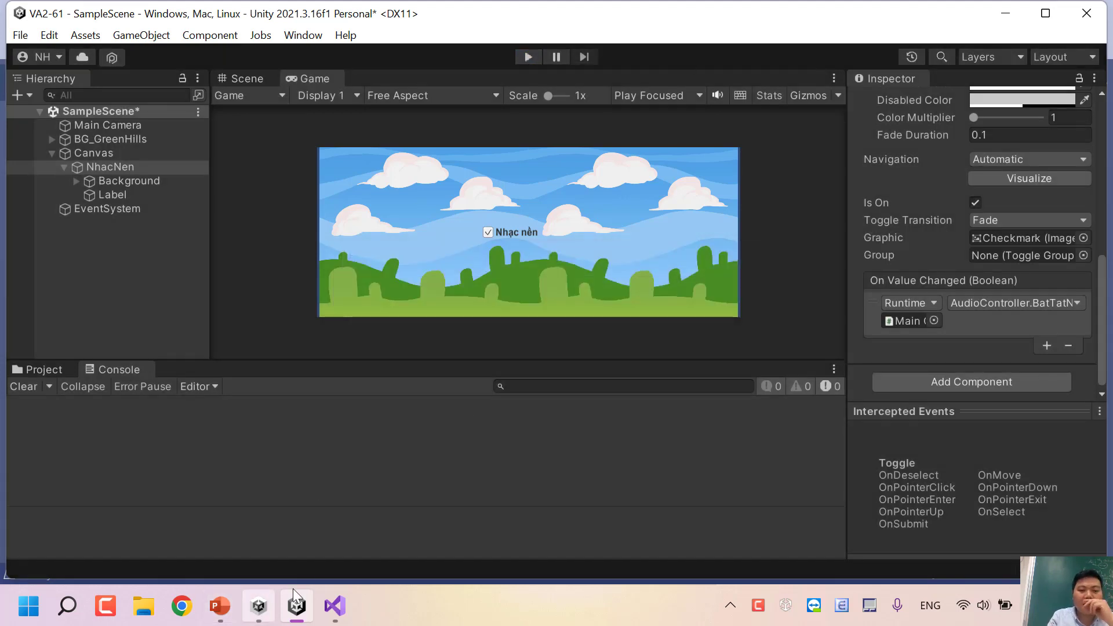
Step: Highlight the slide requirement about keeping options after quitting, then bring up AudioController.cs in Visual Studio
left_click(220, 606)
left_click(535, 313)
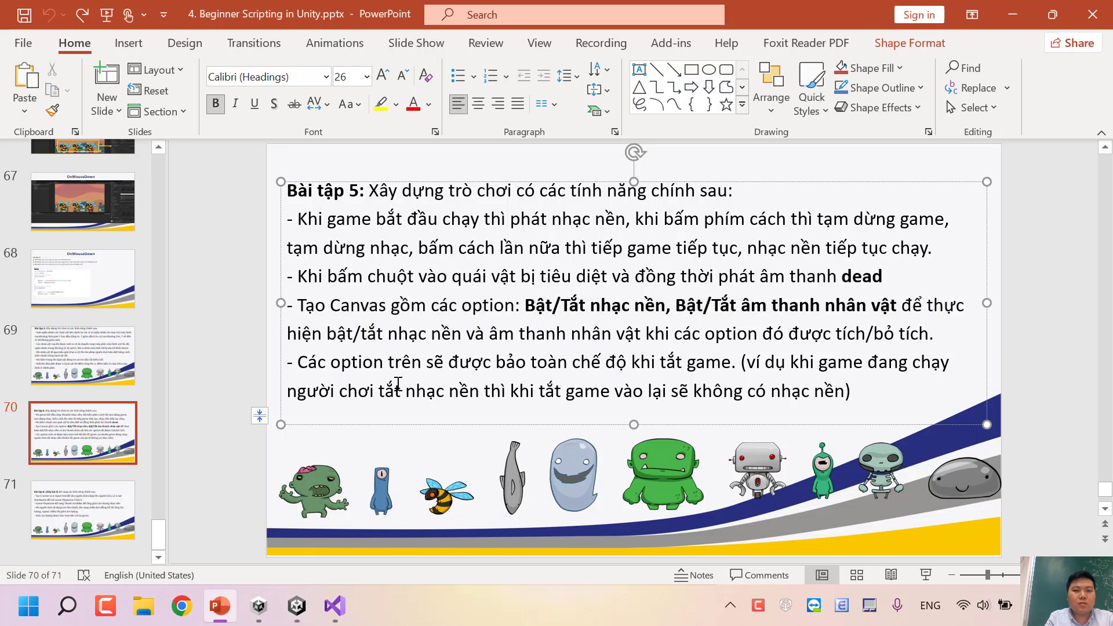
left_click_drag(331, 362, 731, 363)
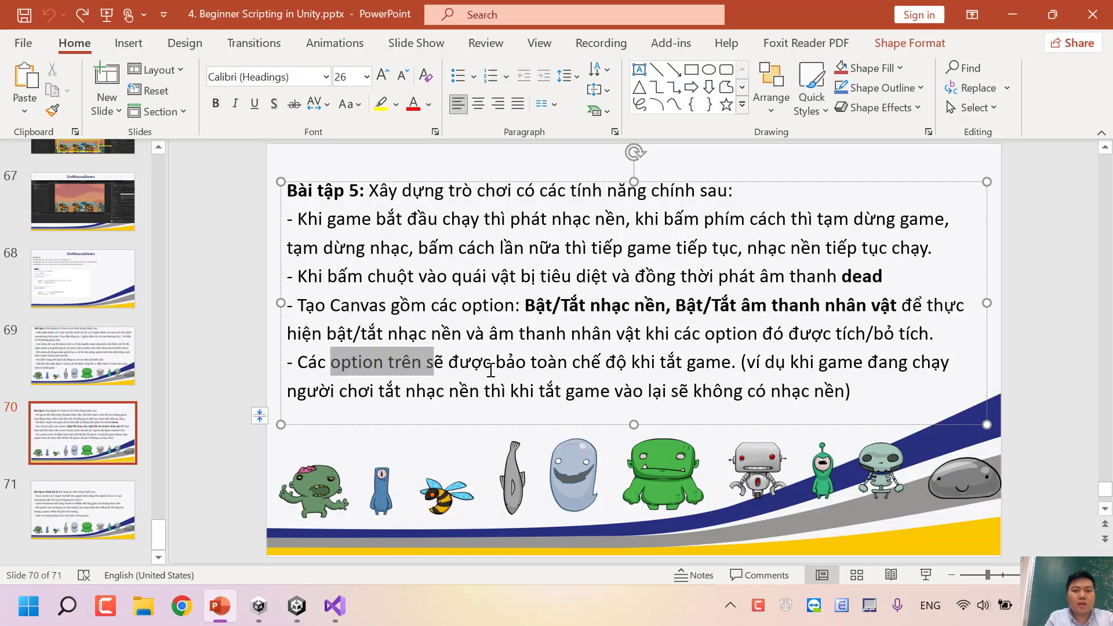
left_click(1018, 11)
left_click(335, 606)
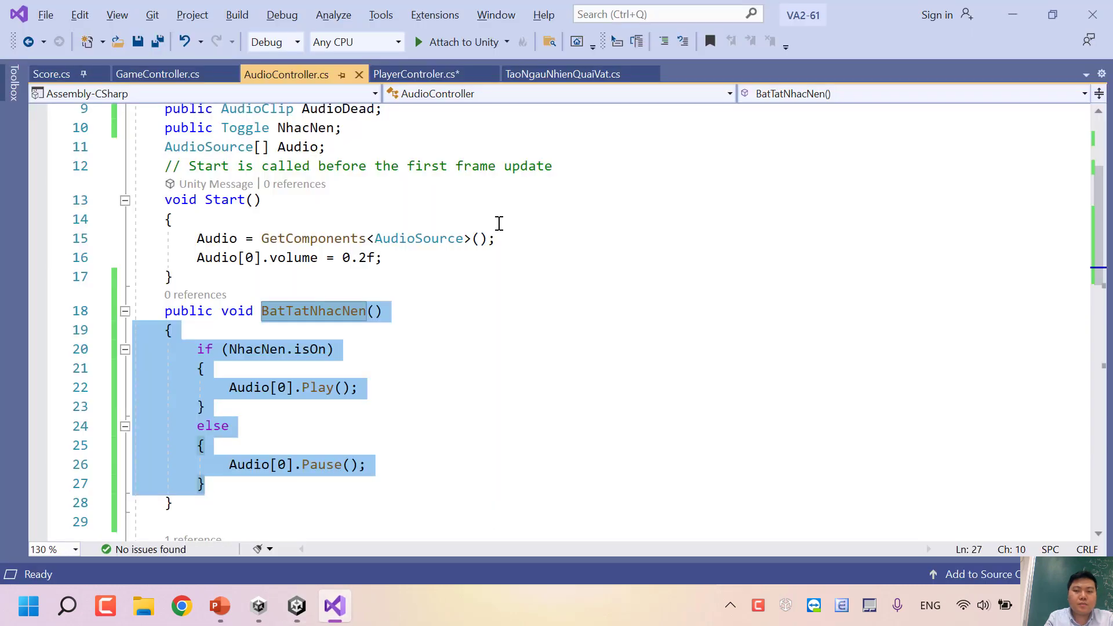
Step: Add PlayerPrefs.SetInt("NhacNen", 1); on a new line after the Play() call
left_click(335, 307)
scroll(334, 307, "up", 1)
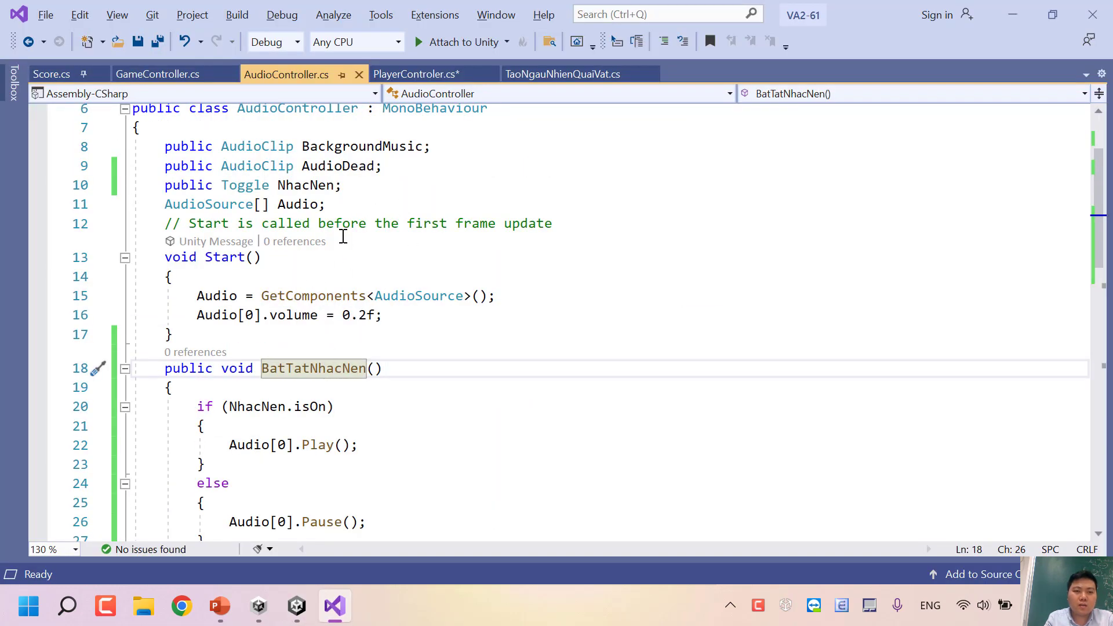
scroll(376, 409, "down", 1)
left_click(392, 381)
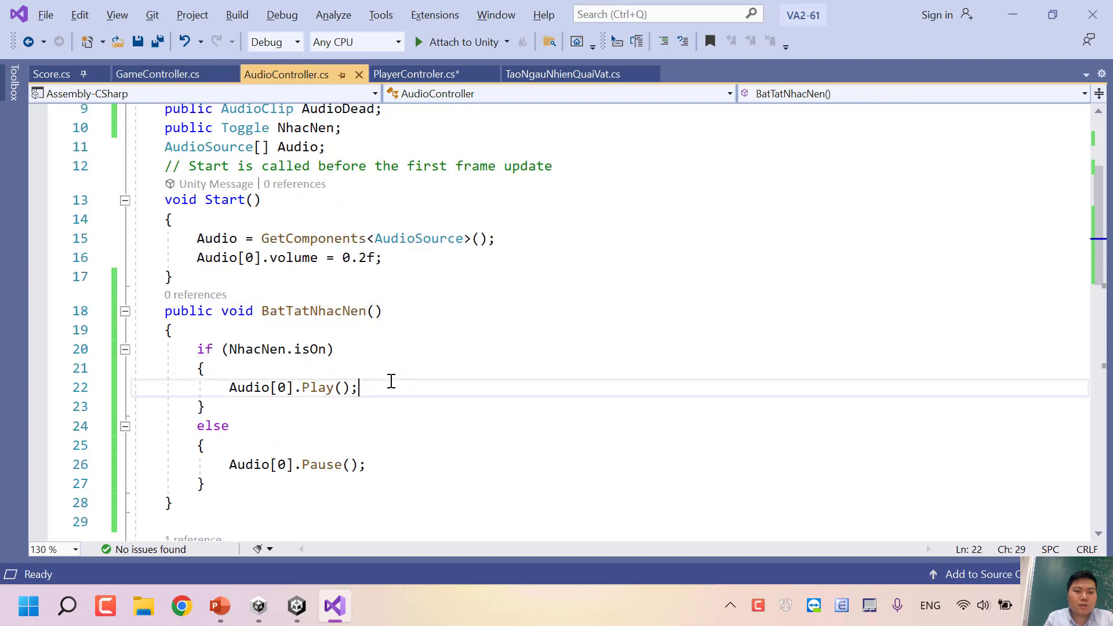
key("Return")
type("Pla")
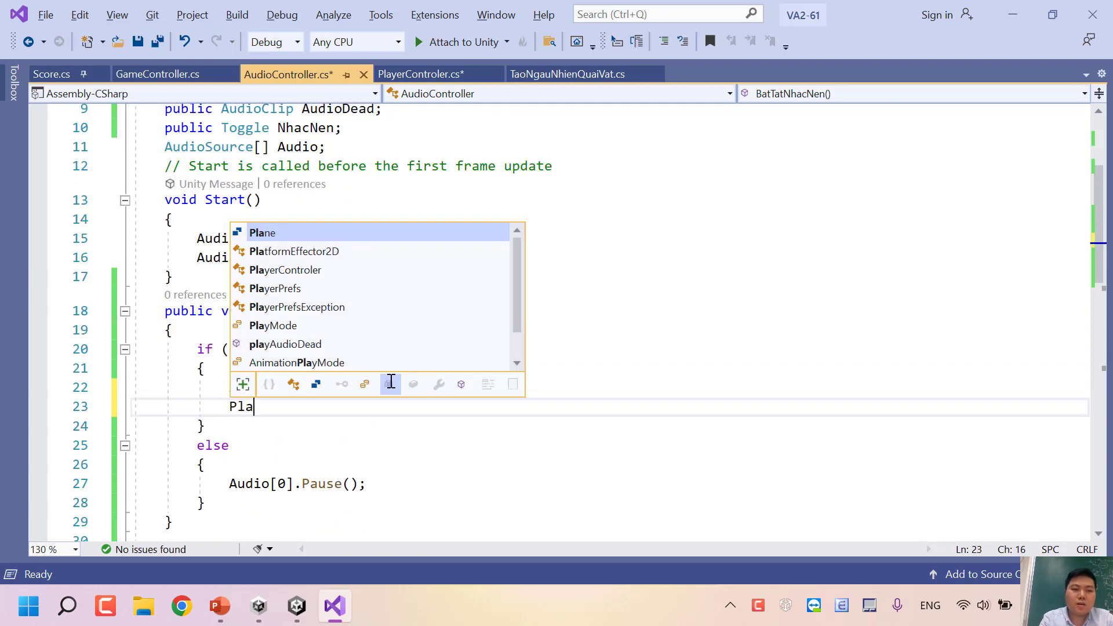
key("Down")
key("Down")
key("Down")
key("Tab")
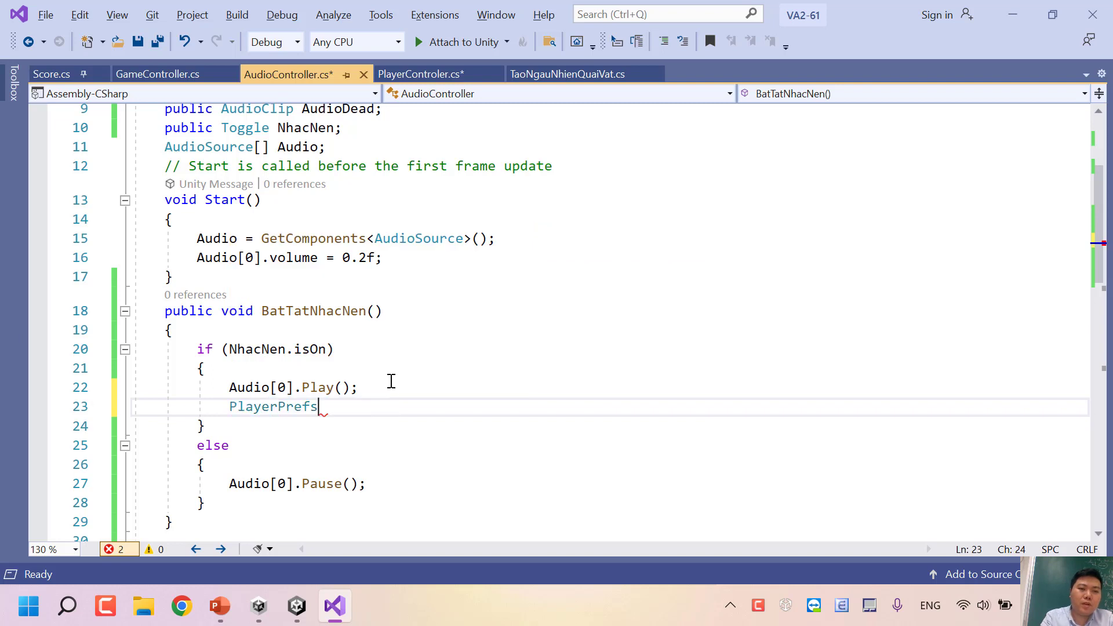
type(".set")
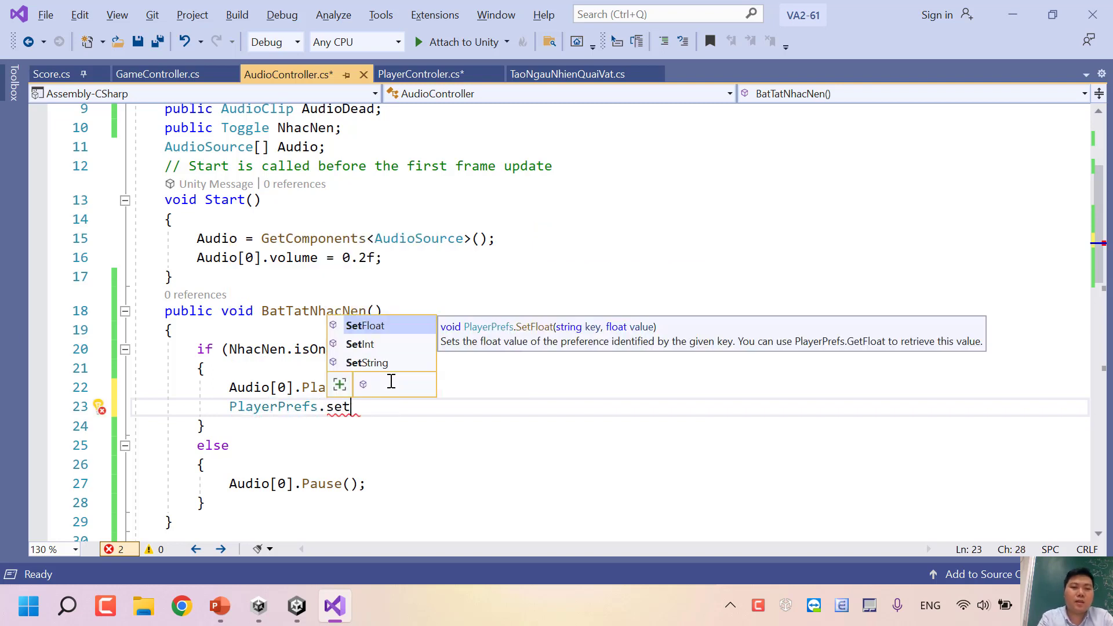
key("Down")
key("Tab")
type("(\"")
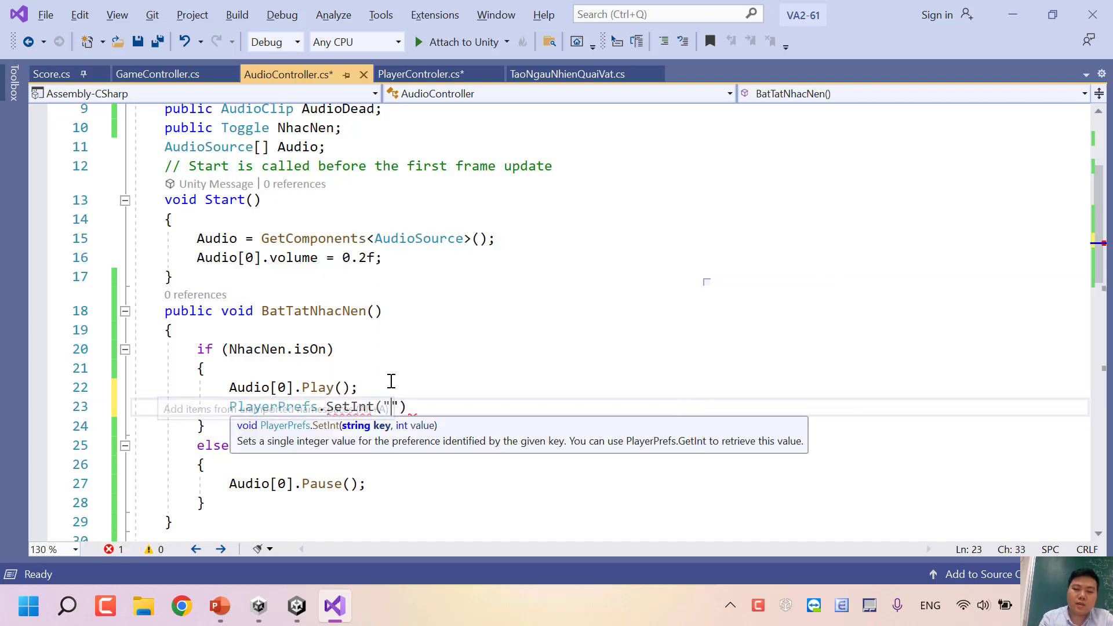
type("NhacNen\"")
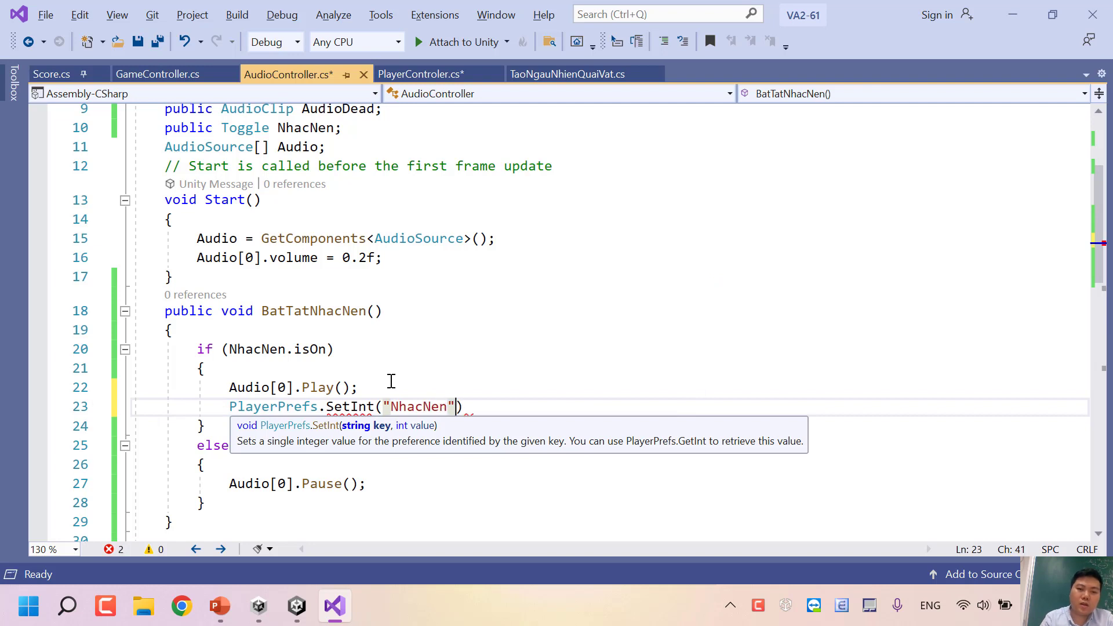
type(", 1")
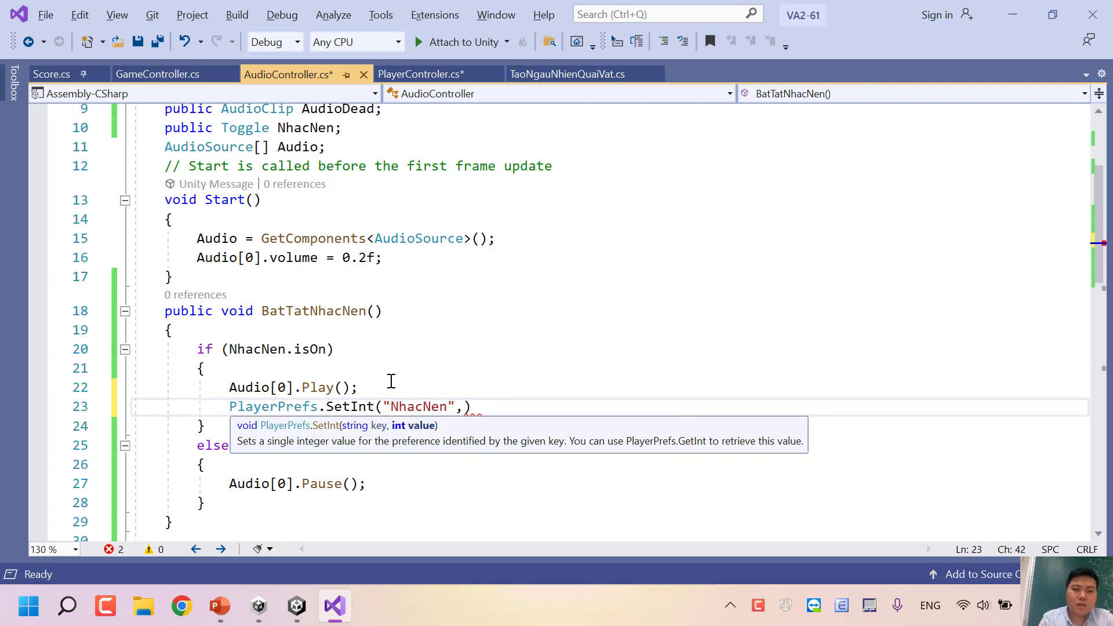
type(");")
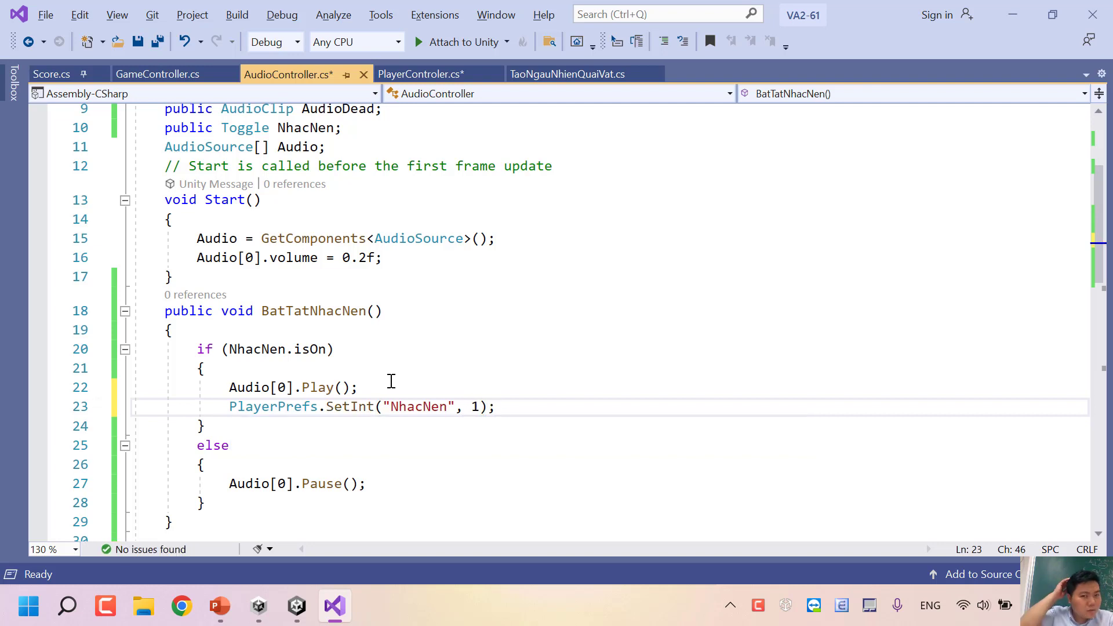
Step: Add PlayerPrefs.SetInt("NhacNen", 0); after the Pause() call, save, and return to Unity
left_click(224, 406, "shift")
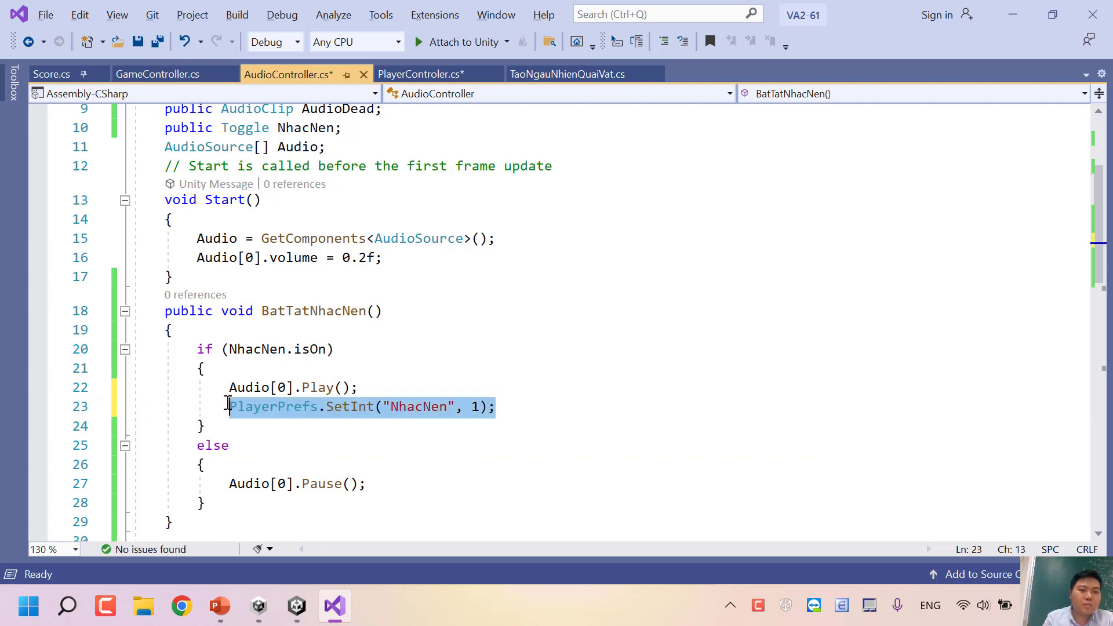
key("ctrl+c")
left_click(405, 484)
key("Return")
key("ctrl+v")
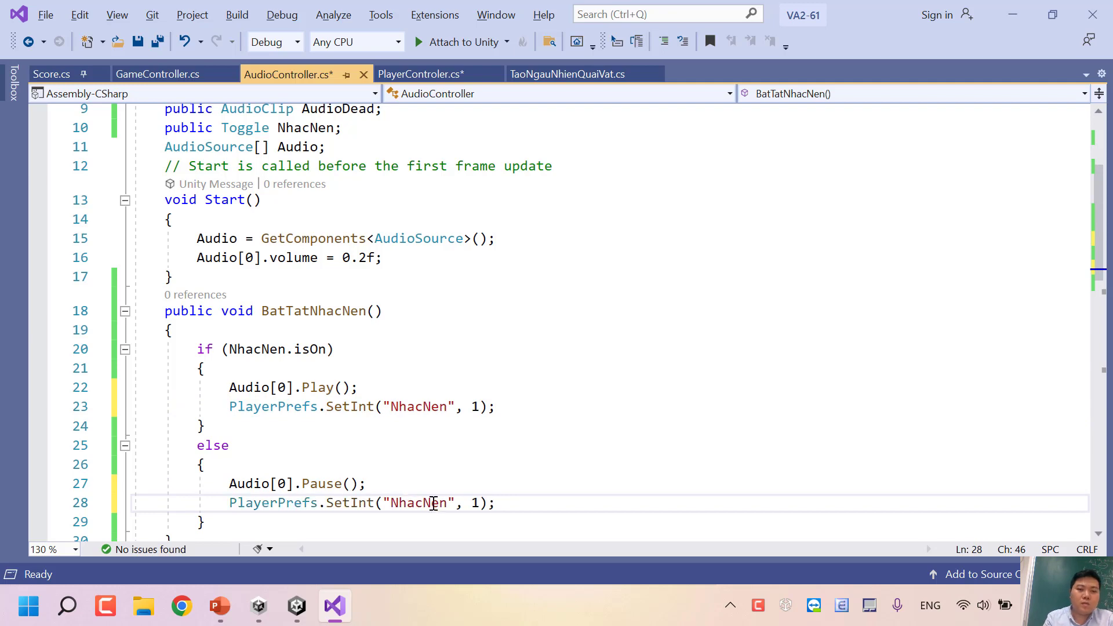
double_click(472, 504)
type("0")
key("ctrl+s")
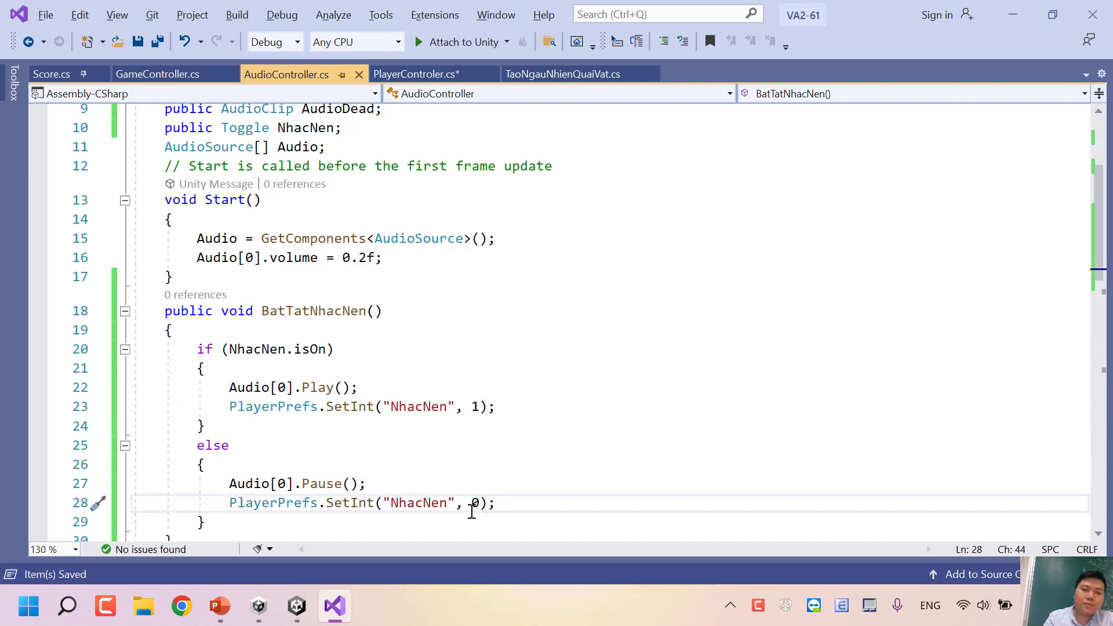
key("alt+Tab")
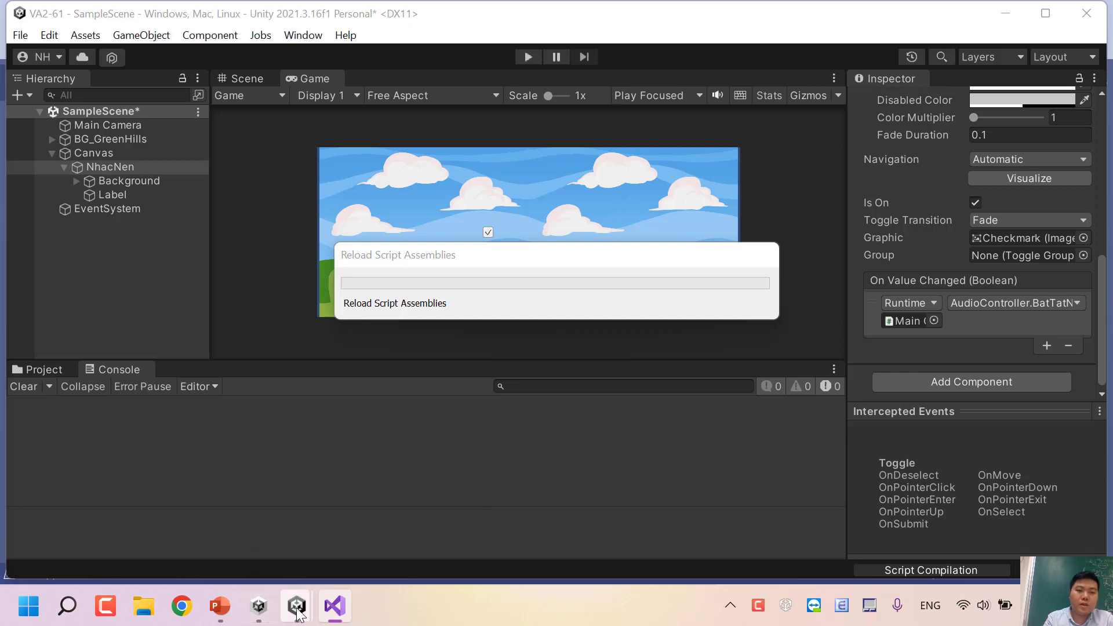
Step: Run and stop two Play tests of the updated toggle script, then minimize Unity
mouse_move(296, 606)
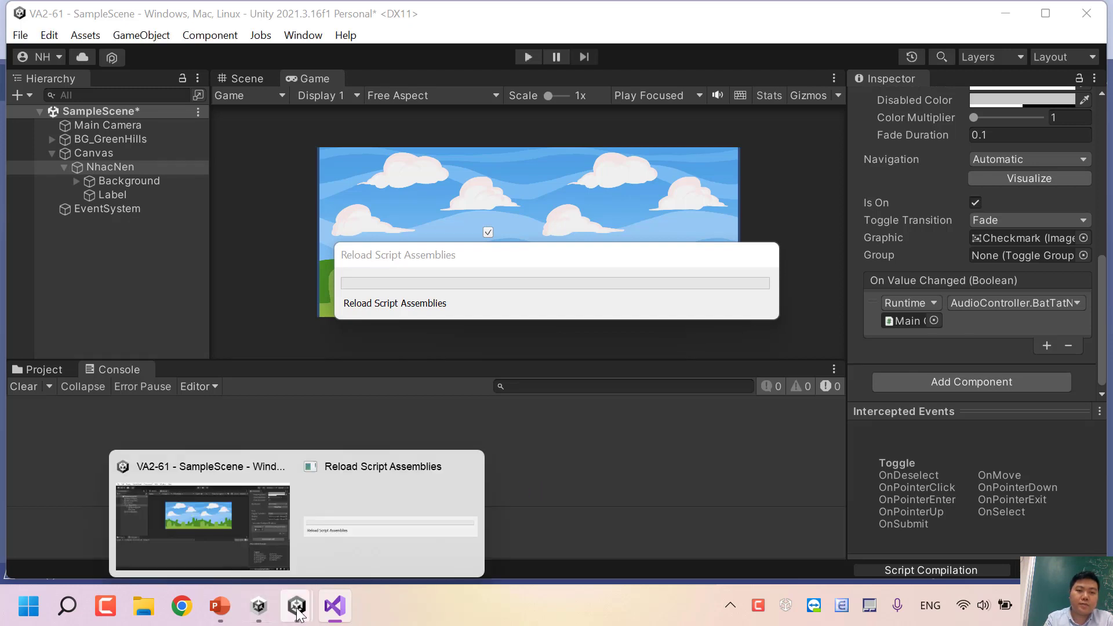
left_click(260, 487)
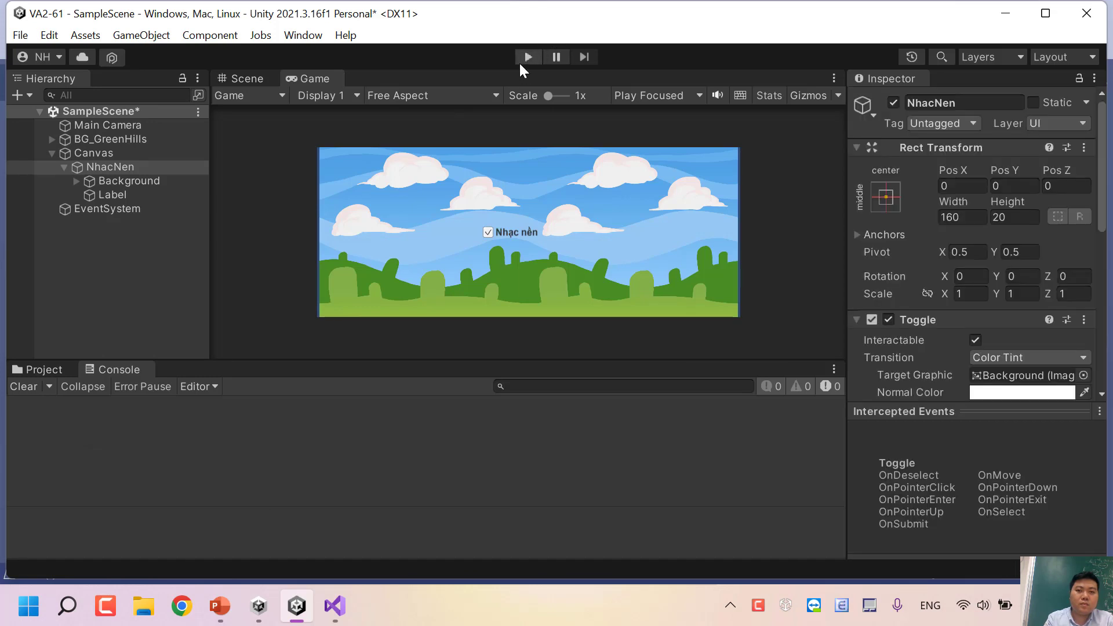
left_click(520, 61)
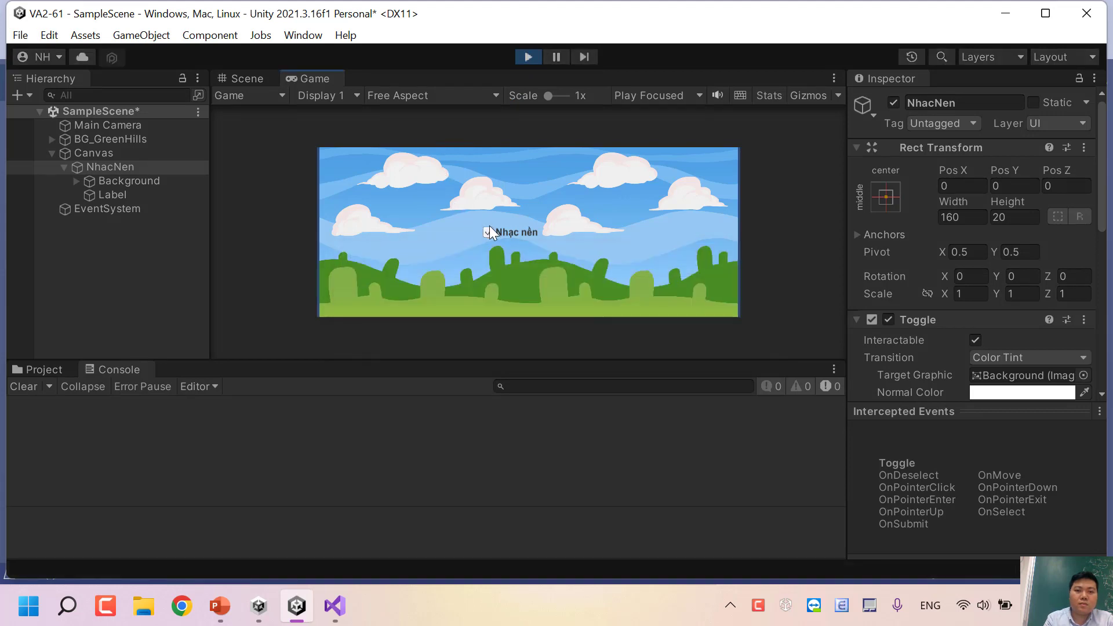
left_click(524, 55)
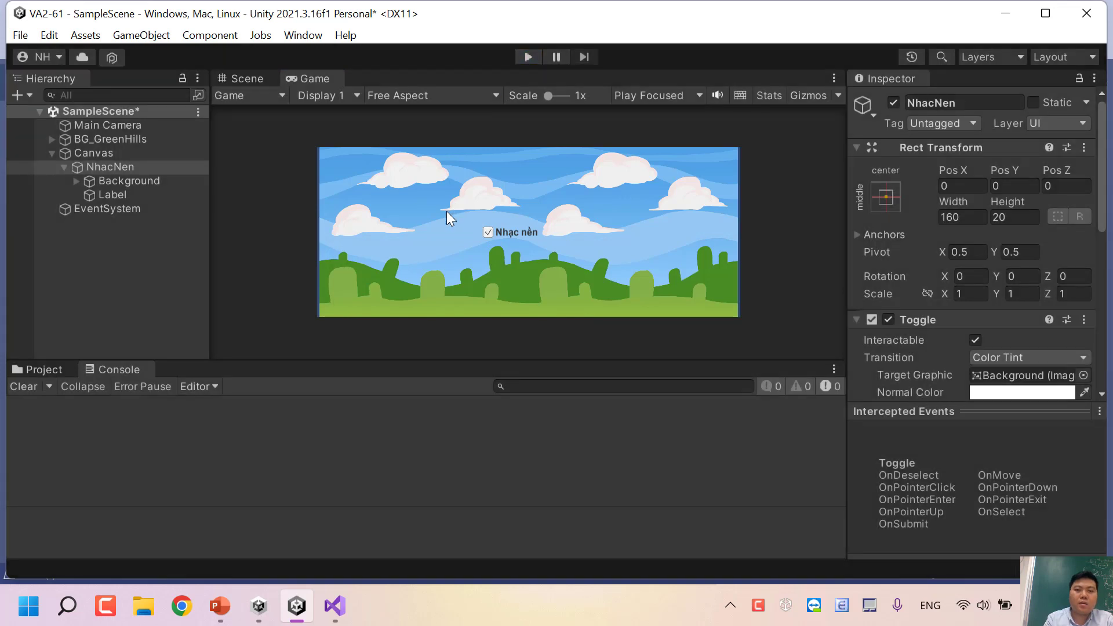
left_click(538, 57)
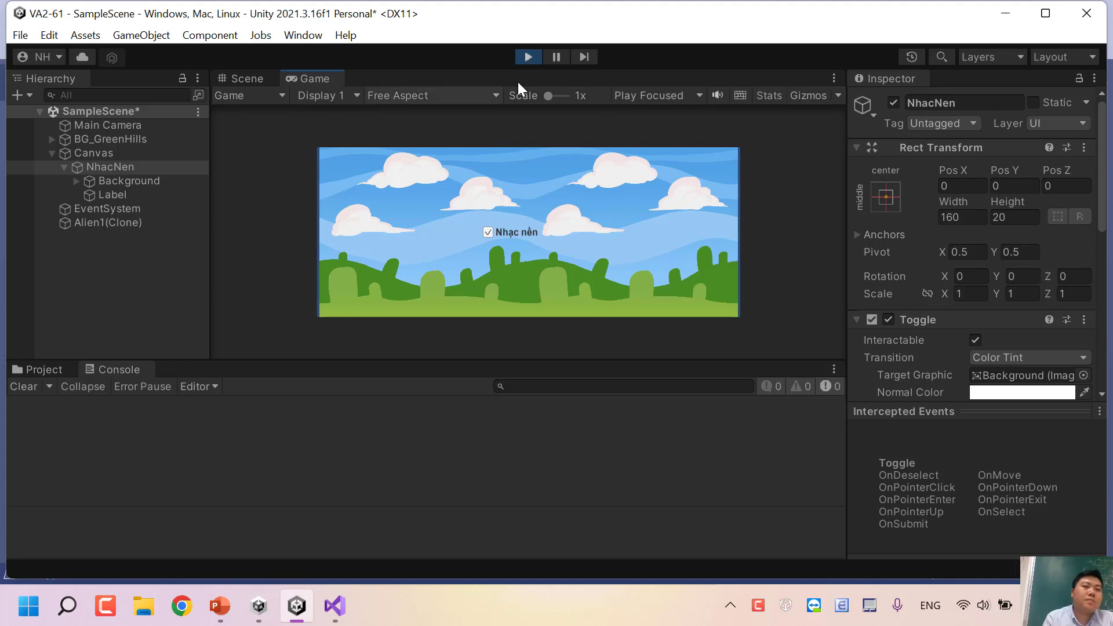
left_click(526, 57)
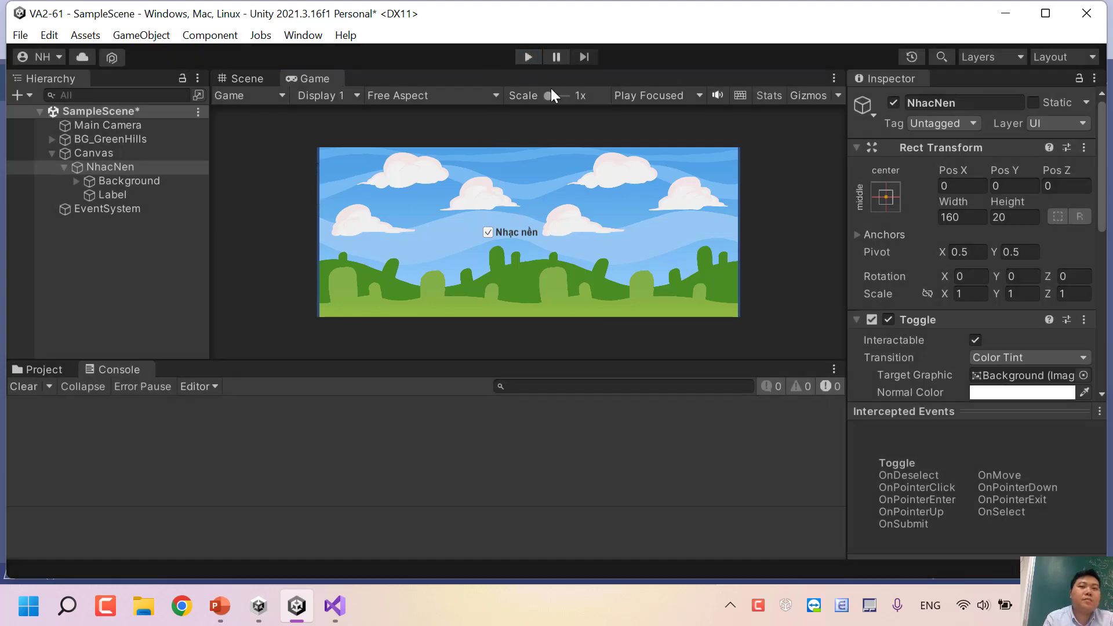
left_click(1005, 13)
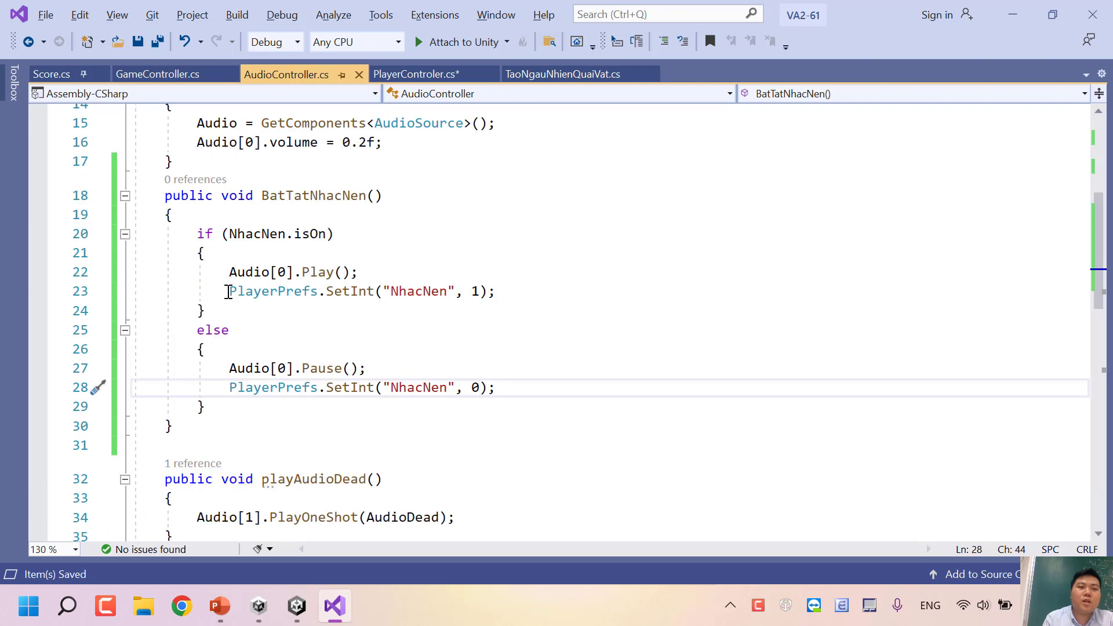
Step: Review BatTatNhacNen by selecting its header, isOn check, branches and SetInt line
left_click_drag(227, 291, 518, 299)
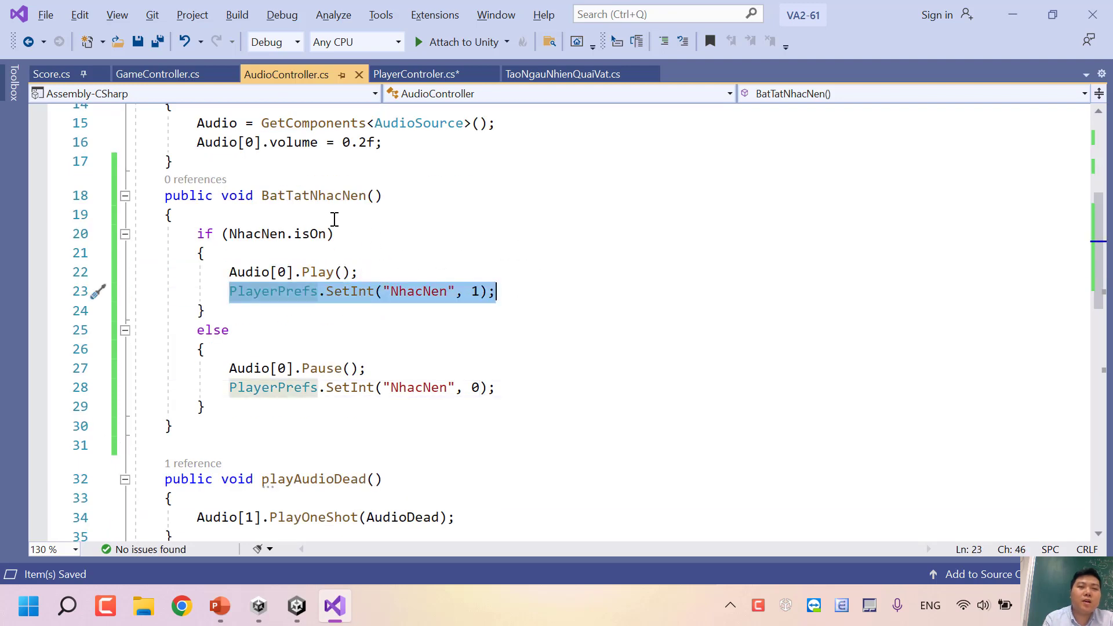
left_click_drag(278, 195, 326, 254)
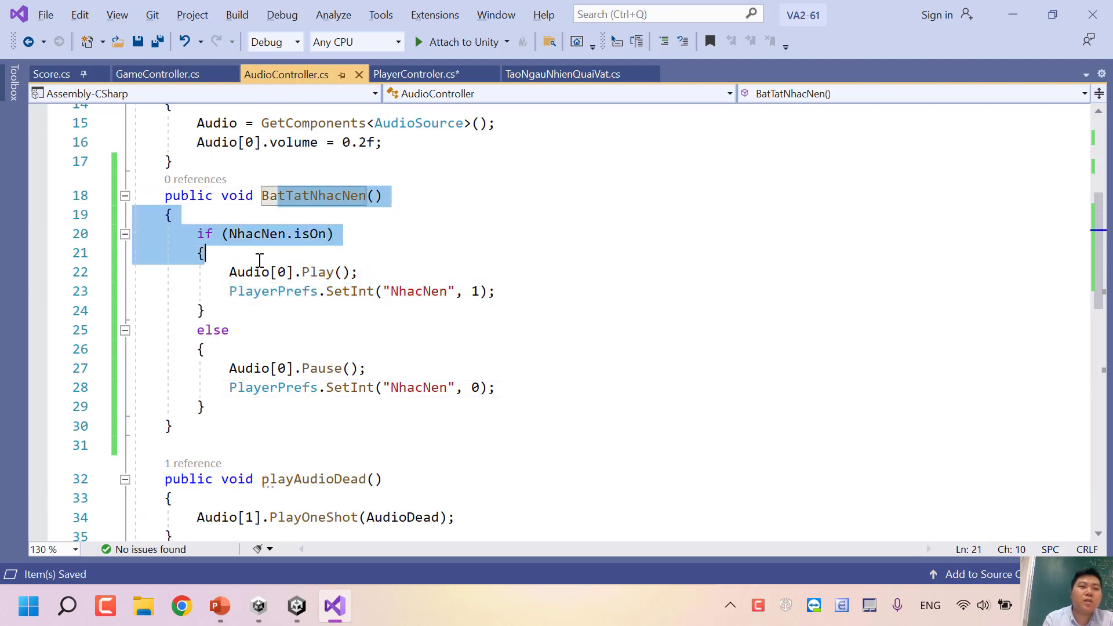
left_click_drag(228, 233, 367, 387)
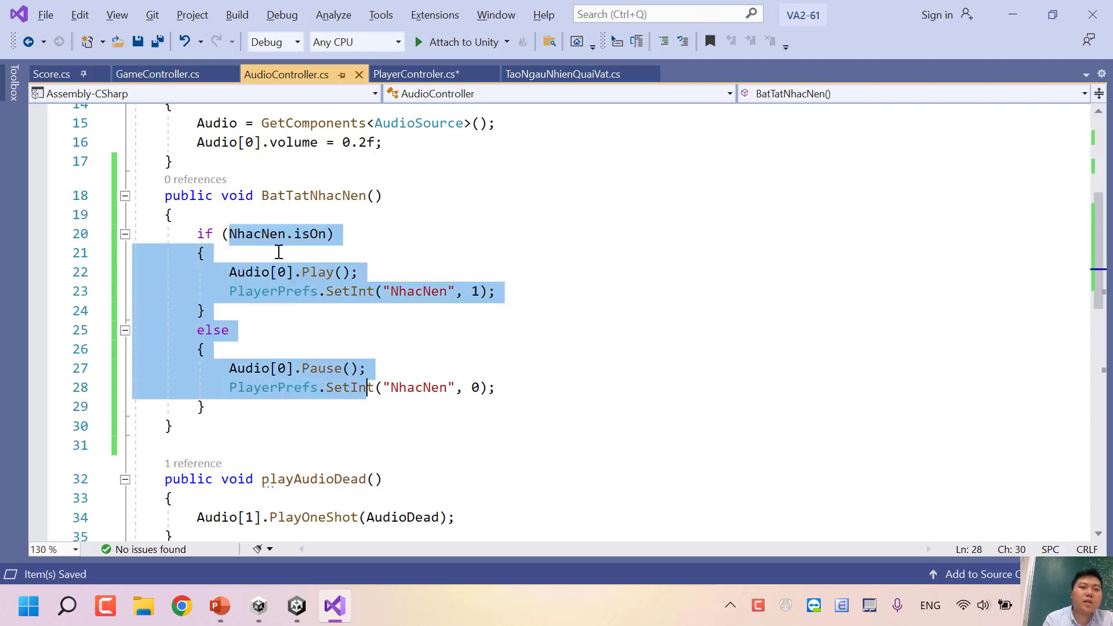
left_click_drag(262, 195, 342, 411)
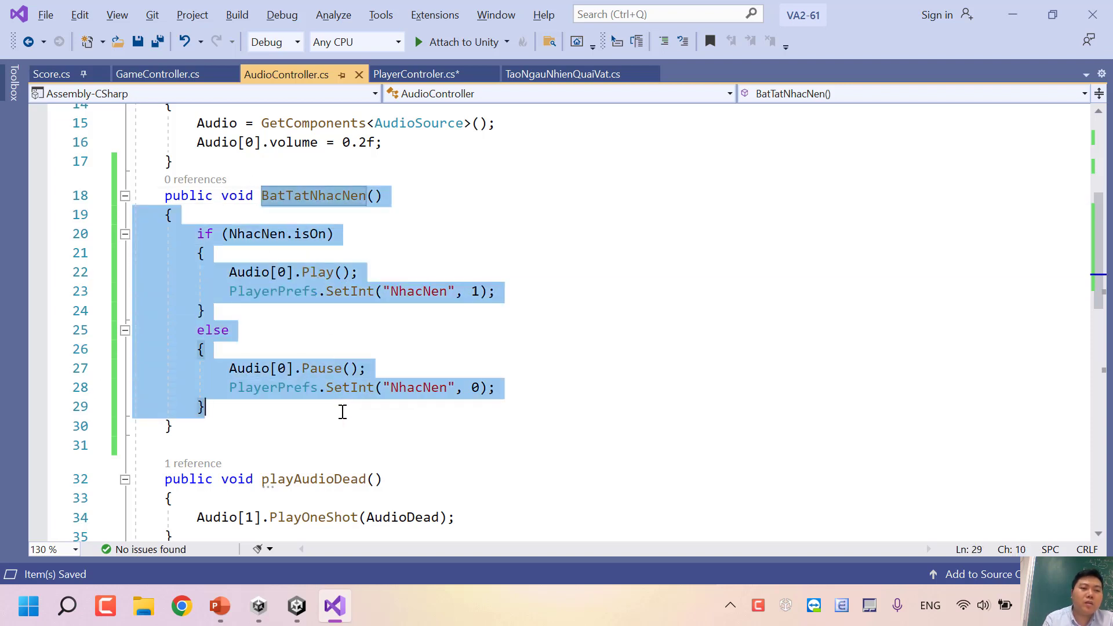
left_click(194, 198)
left_click_drag(261, 195, 348, 403)
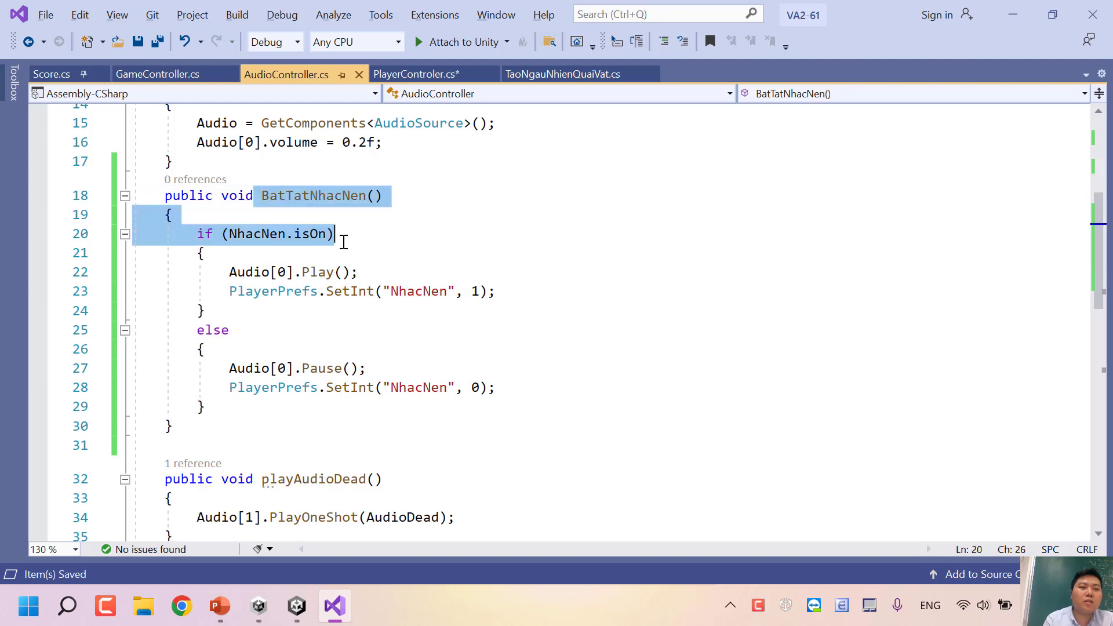
left_click(318, 368)
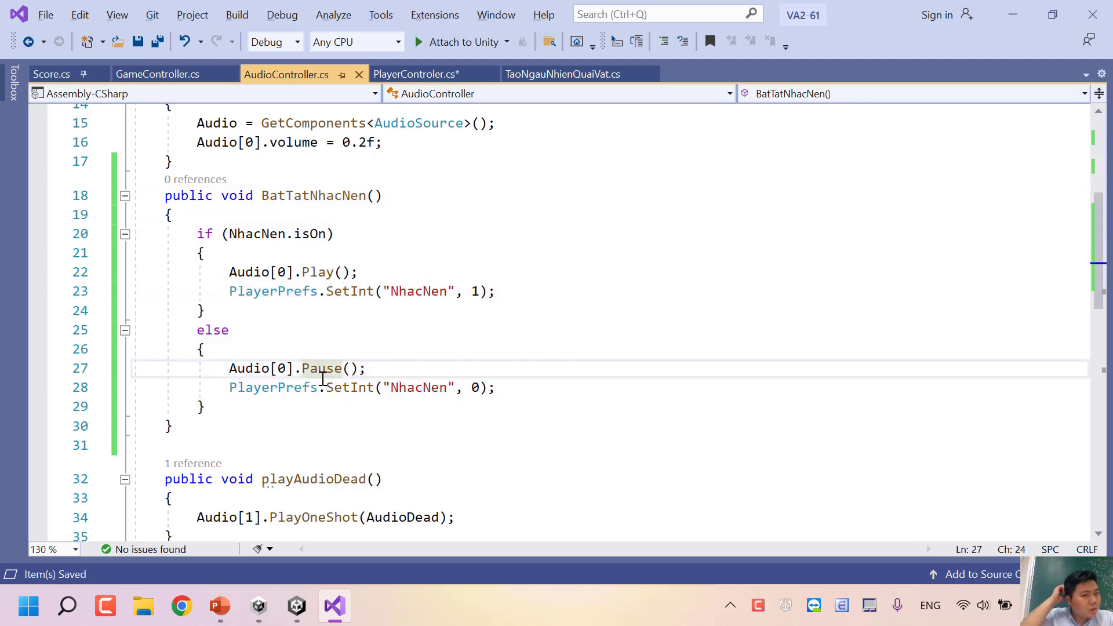
Step: Insert an empty line after Audio[0].volume = 0.2f; in Start()
scroll(322, 365, "up", 2)
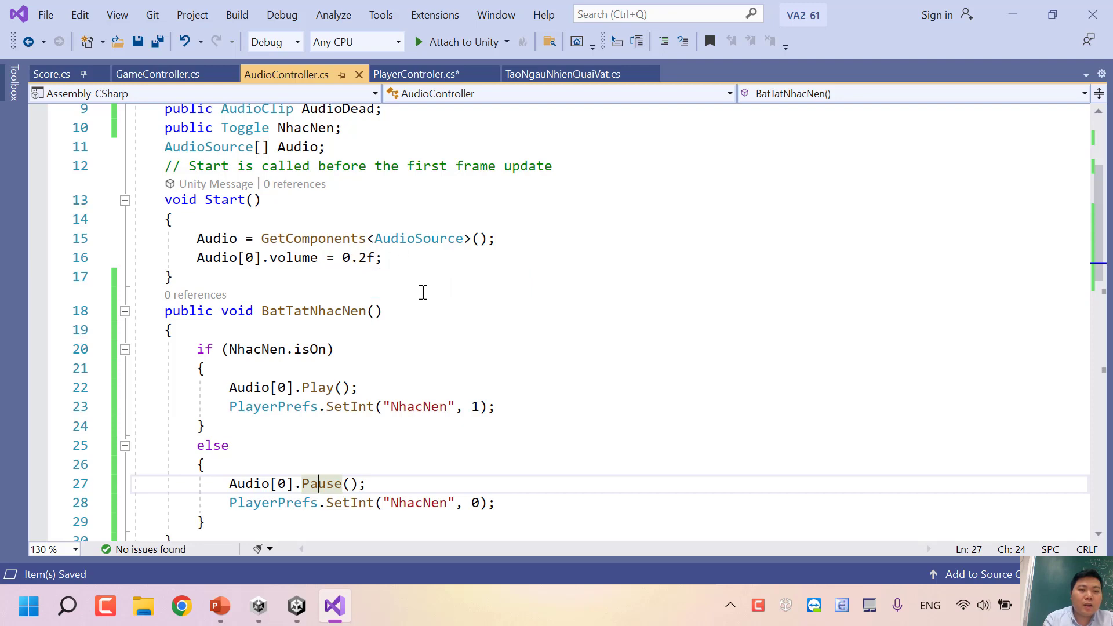
left_click(394, 260)
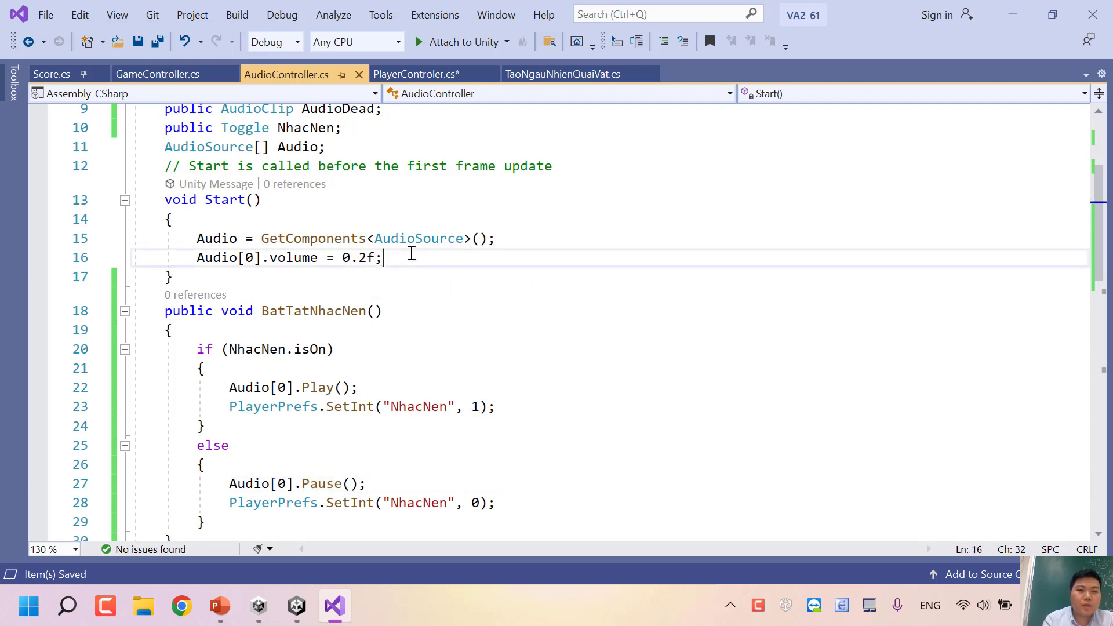
scroll(411, 264, "up", 1)
key("Return")
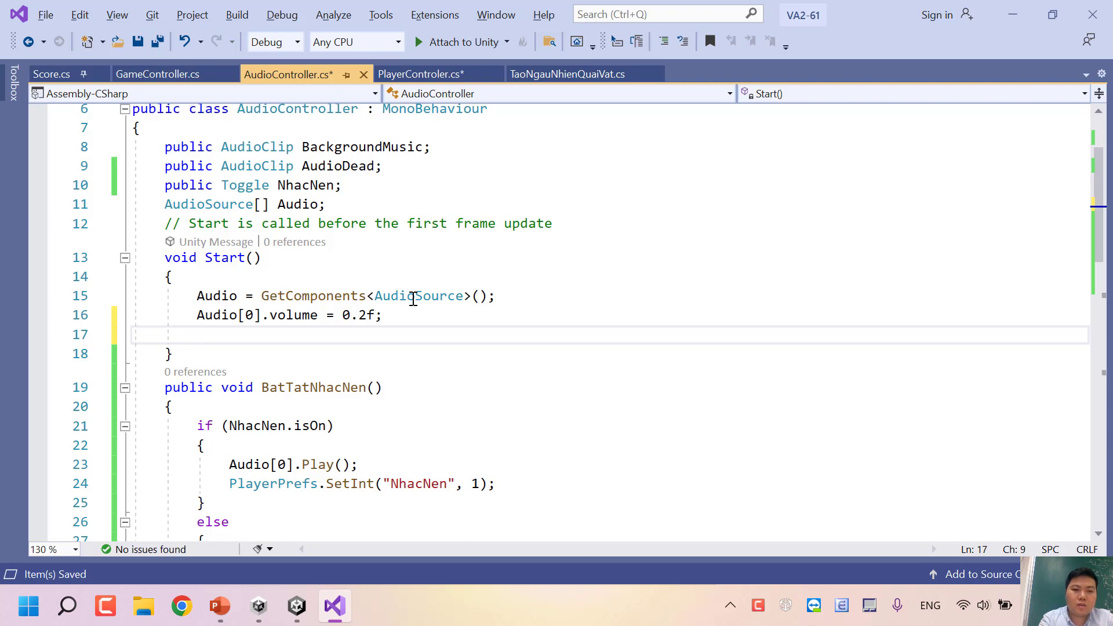
Step: Move a new if(PlayerPrefs statement to the top of the Start() body
type("if")
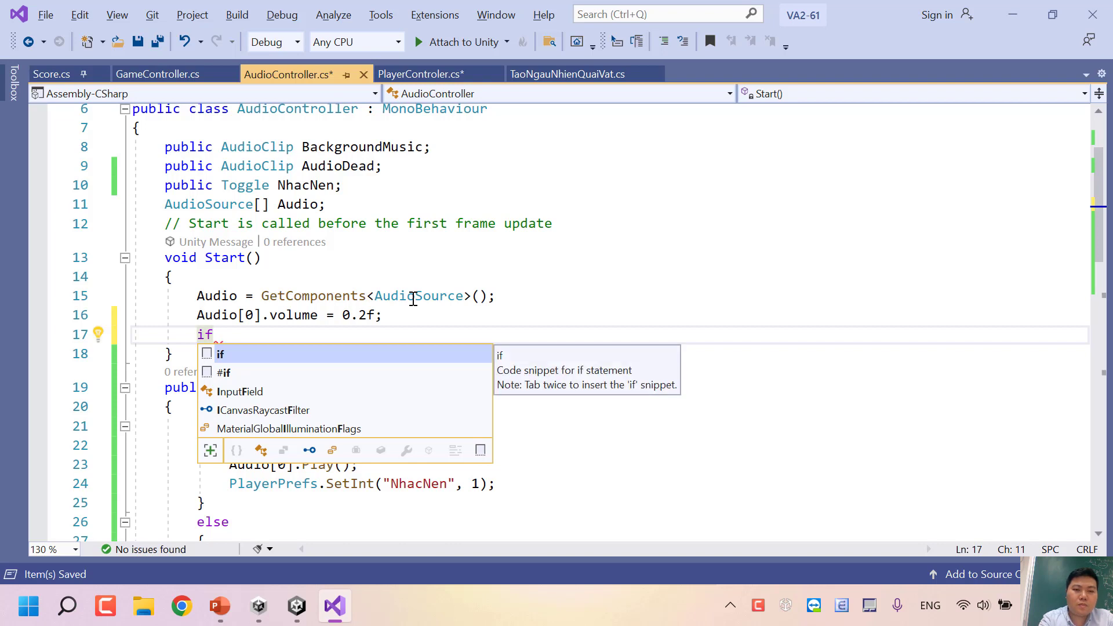
type("(")
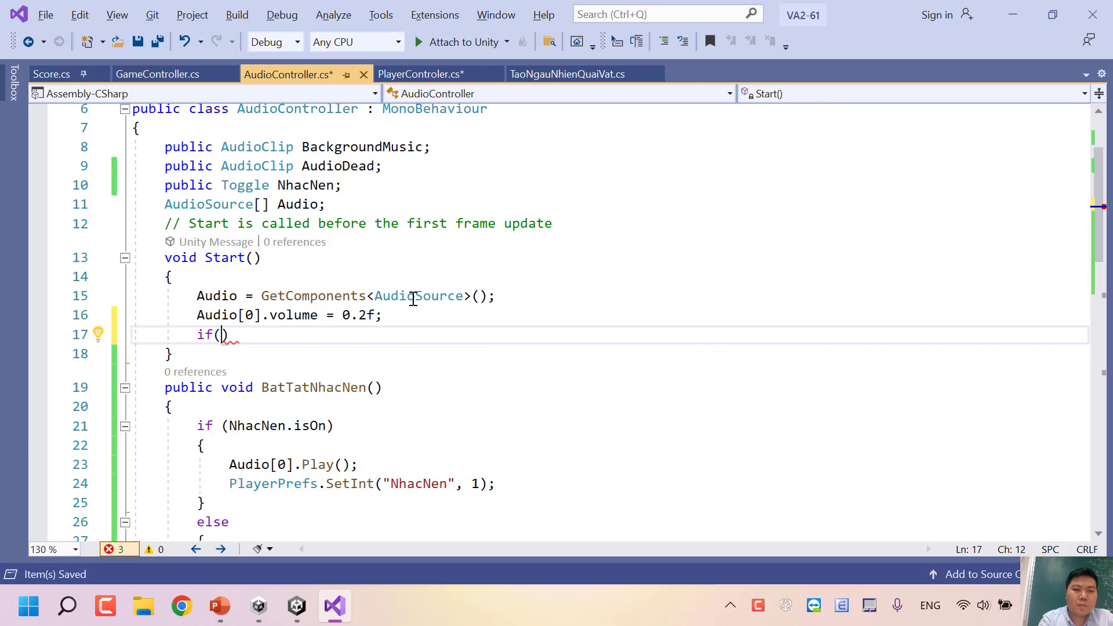
type("P")
type("la")
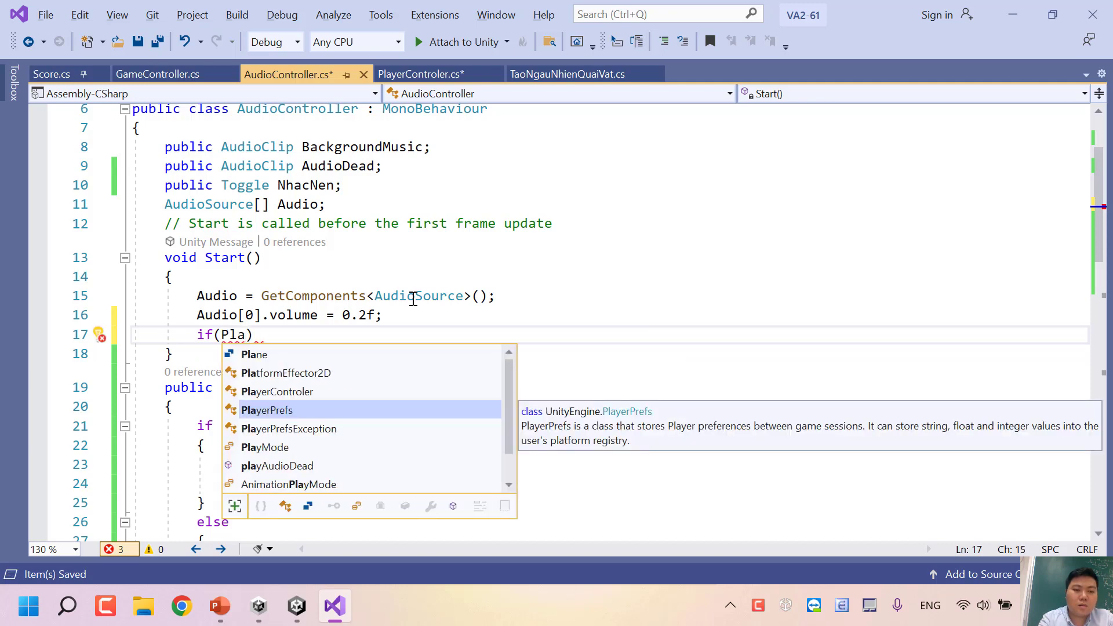
key("Tab")
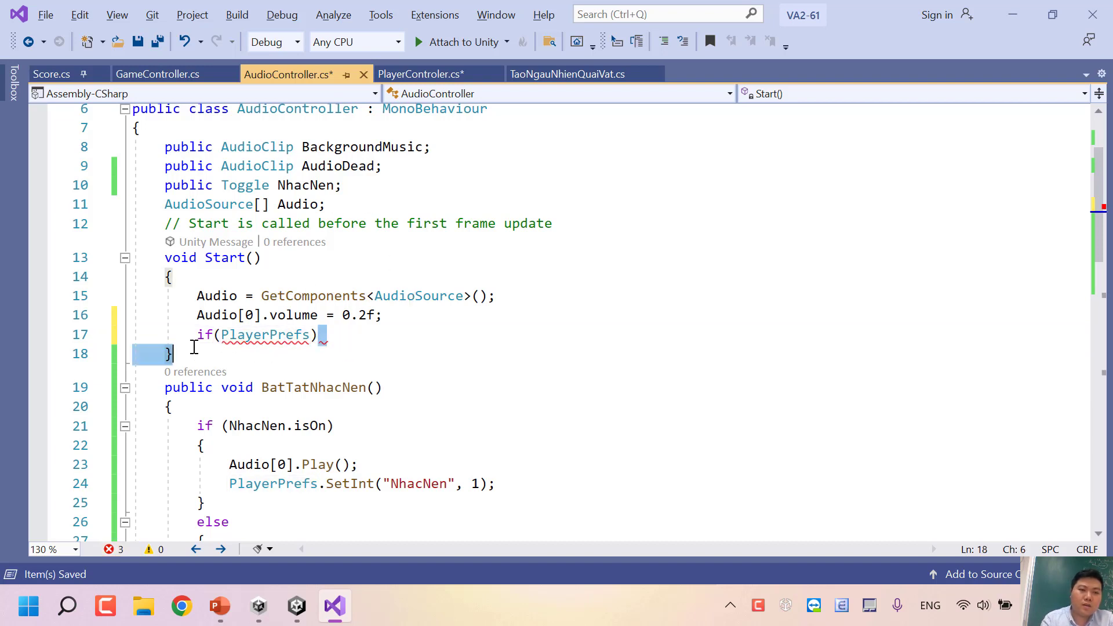
left_click_drag(349, 339, 191, 335)
key("BackSpace")
left_click(220, 281)
key("Return")
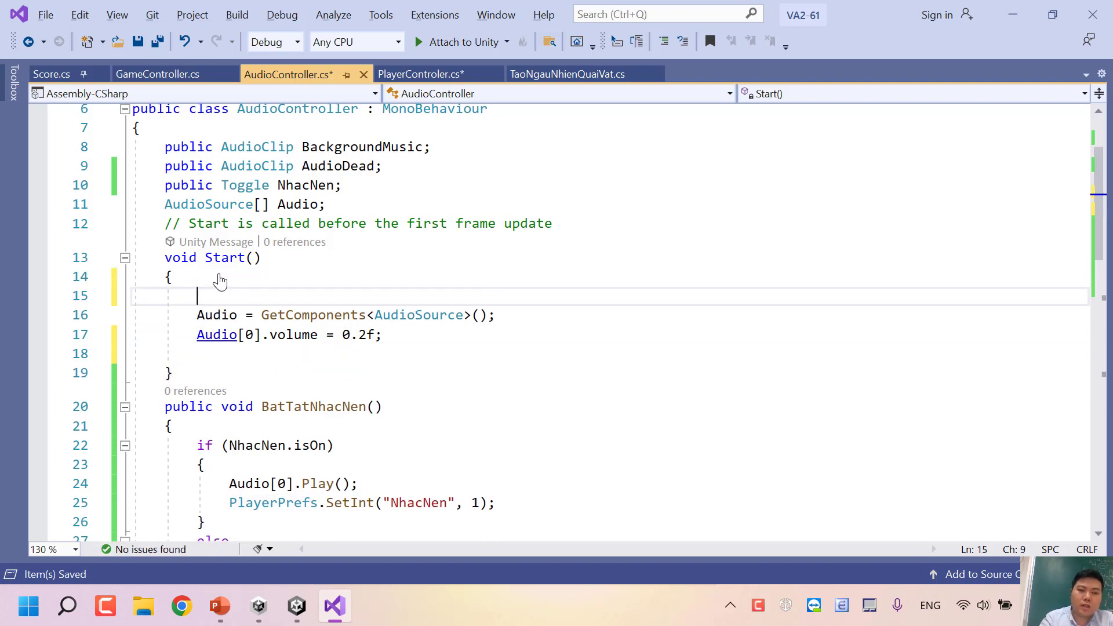
type("if (PlayerPrefs)")
Step: Complete the condition to PlayerPrefs.GetInt("NhacNen") == 1 and add an empty braced block
key("Left")
type(".")
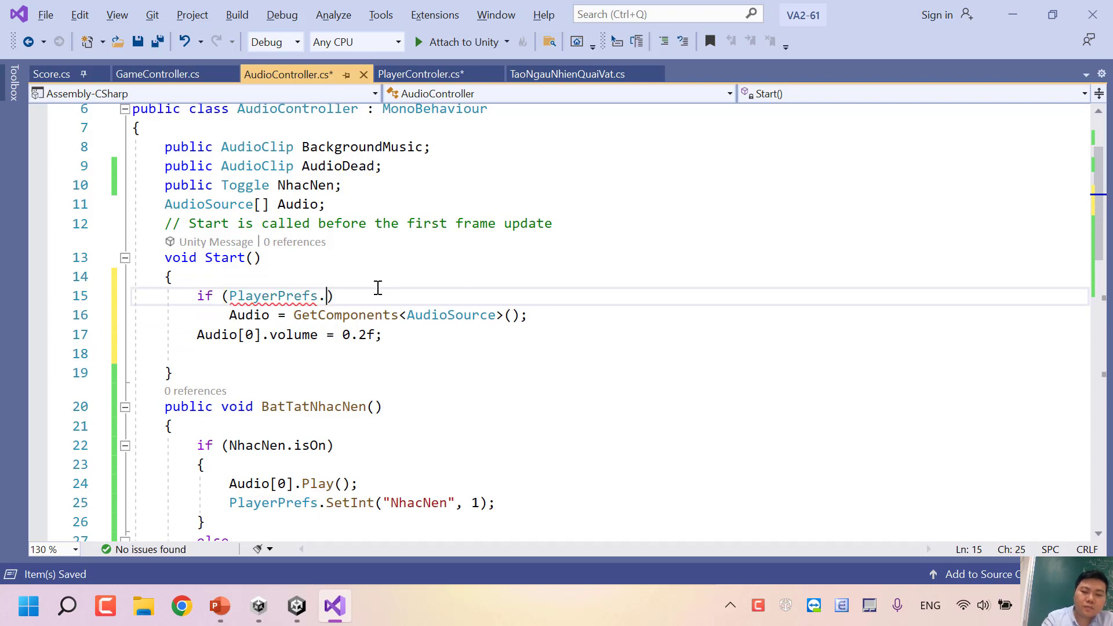
type("geti")
key("Tab")
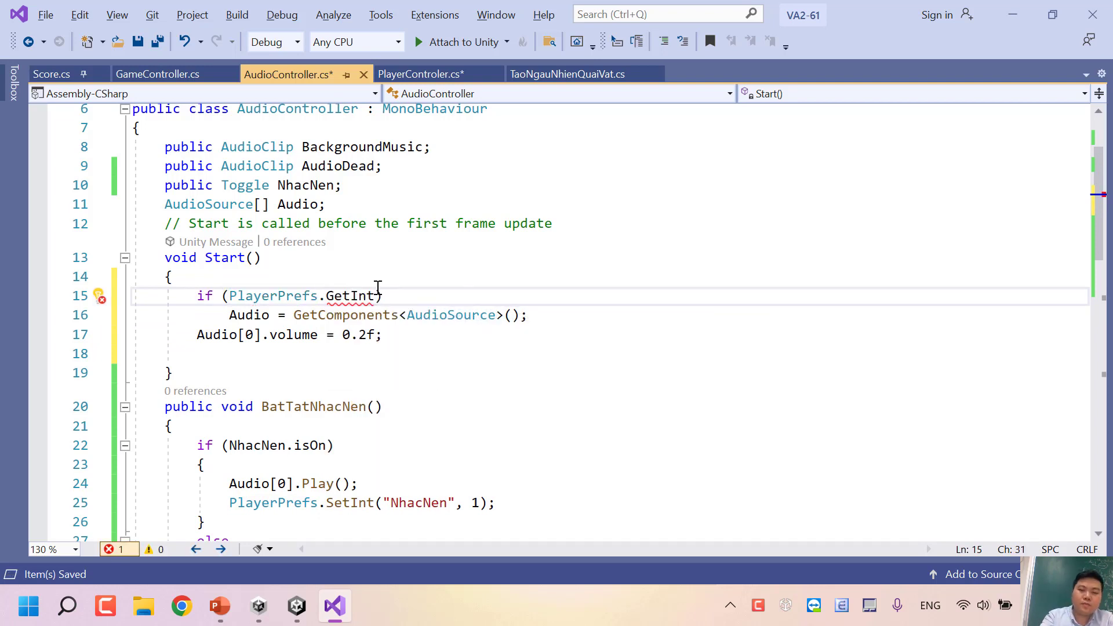
type("(\"Nhac")
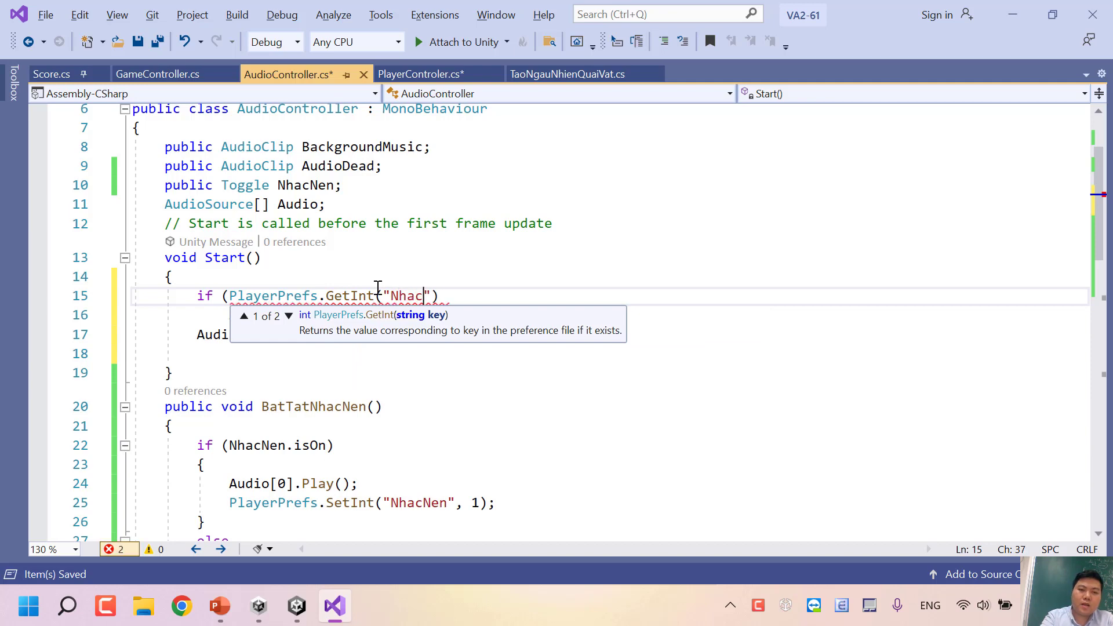
type("en\"")
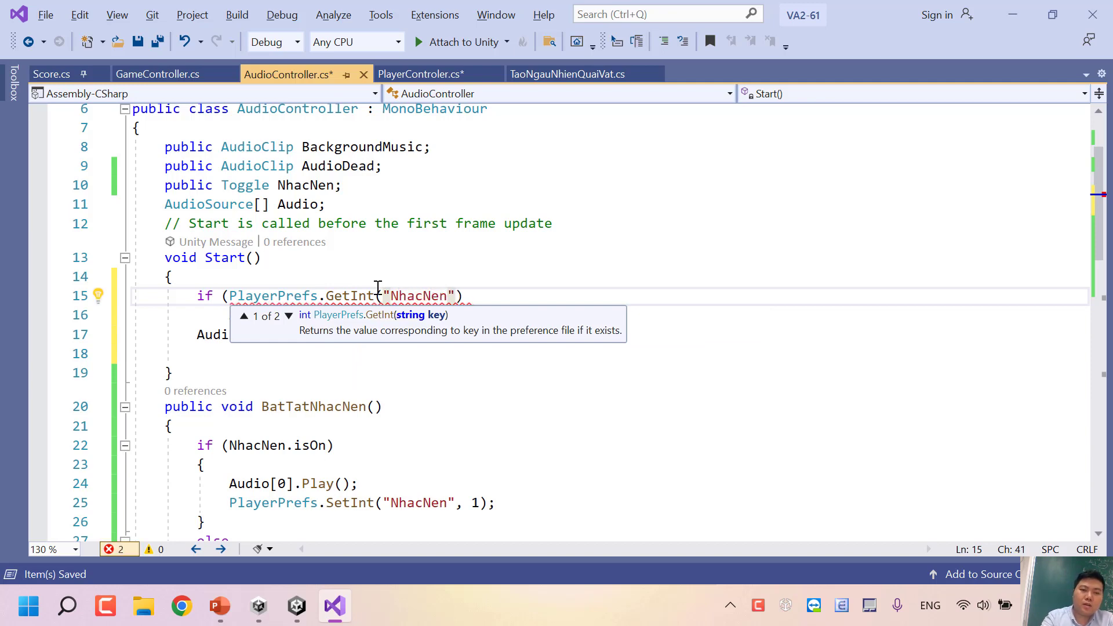
type(")==1")
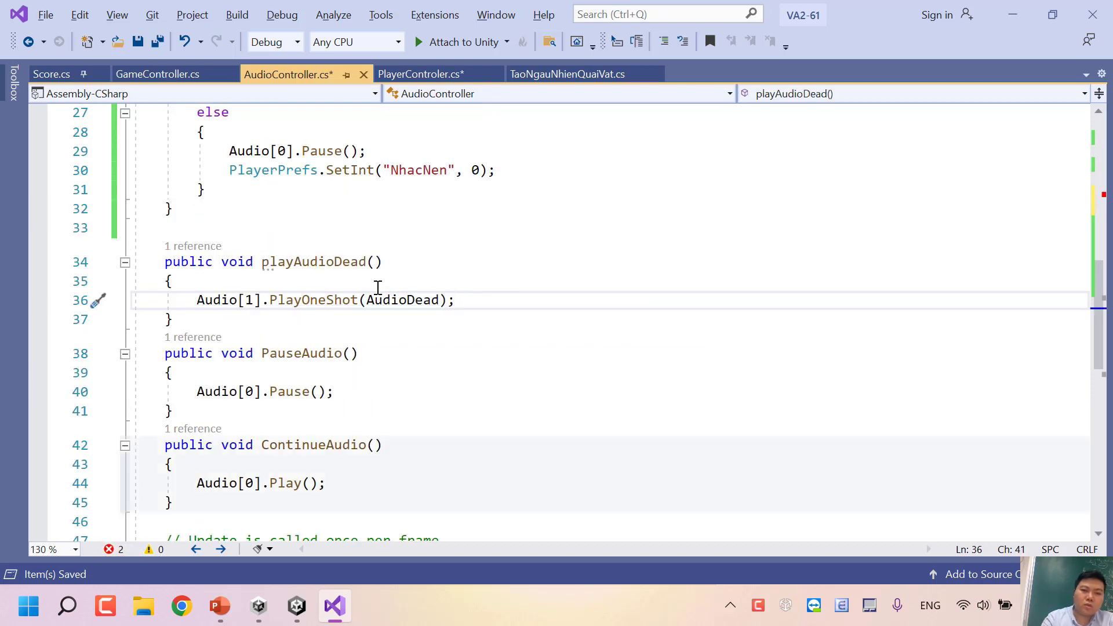
key("ctrl+End")
key("ctrl+Home")
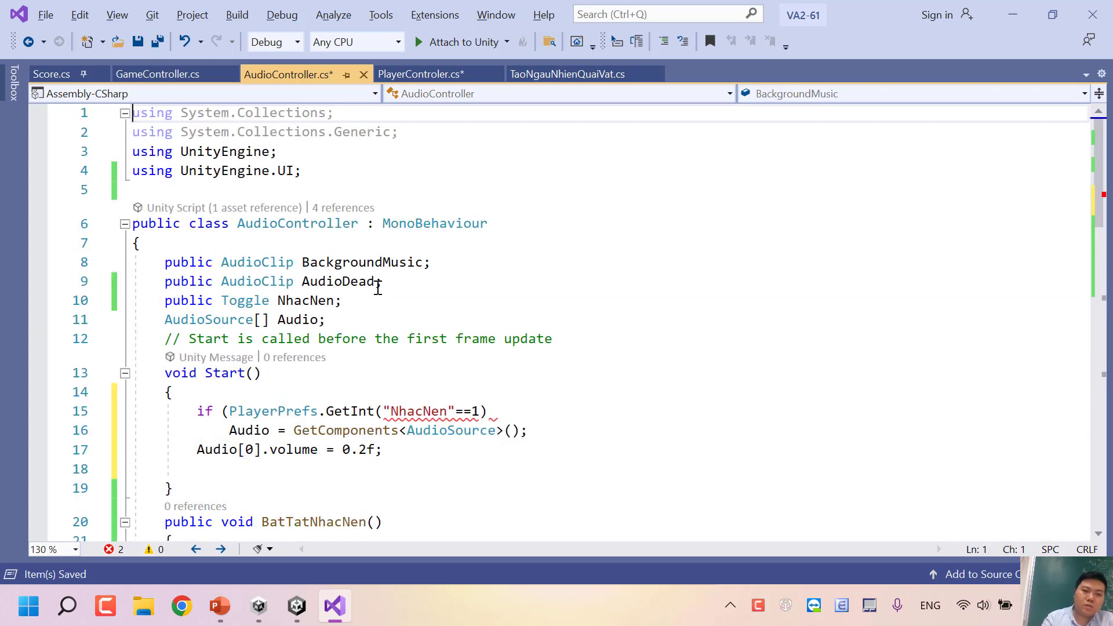
left_click(505, 393)
left_click(506, 412)
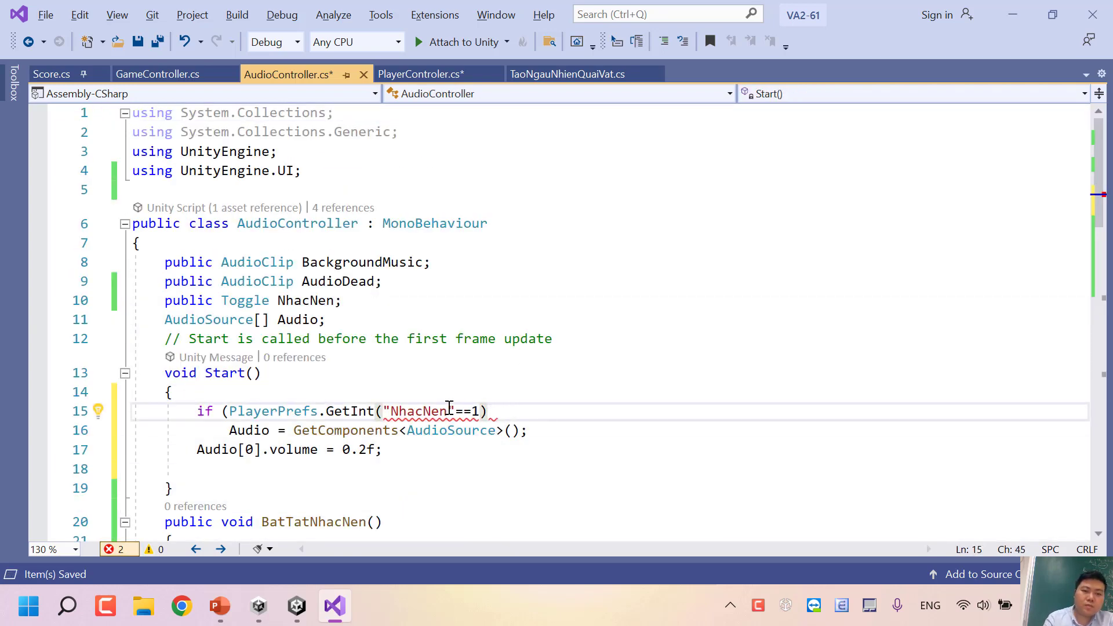
left_click(455, 411)
type(")")
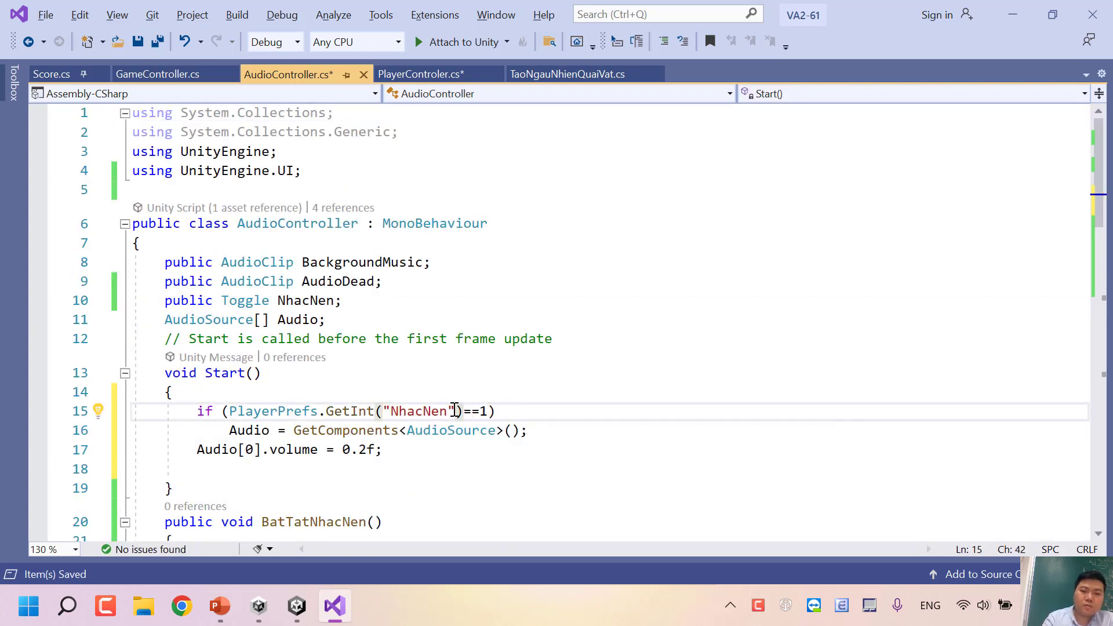
type("{")
key("Return")
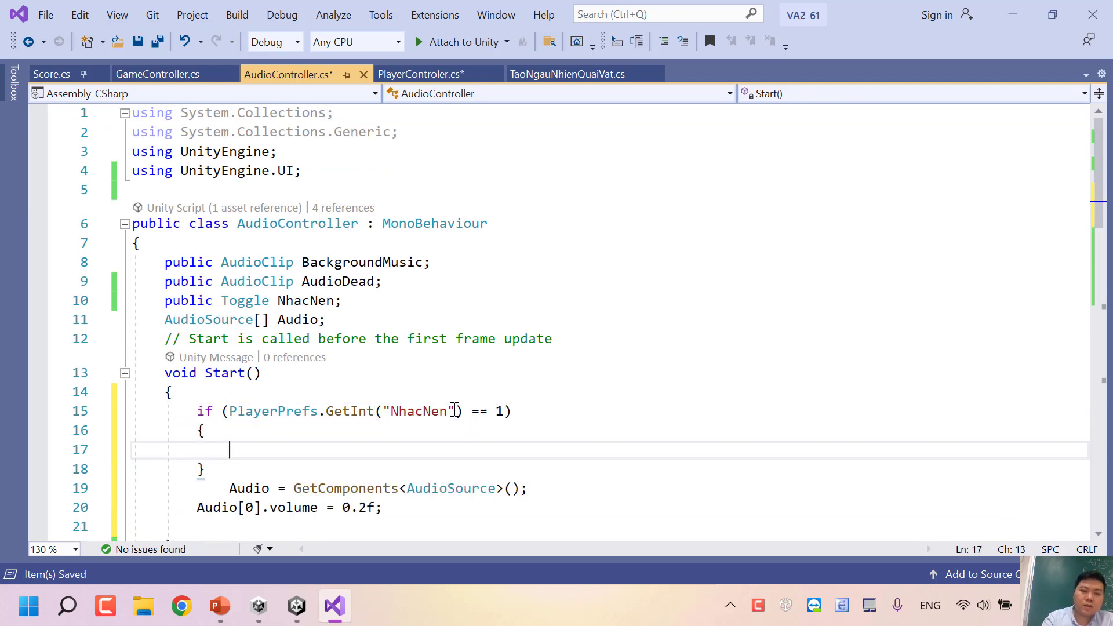
Step: Write NhacNen.isOn = true; inside the if block
scroll(455, 410, "down", 3)
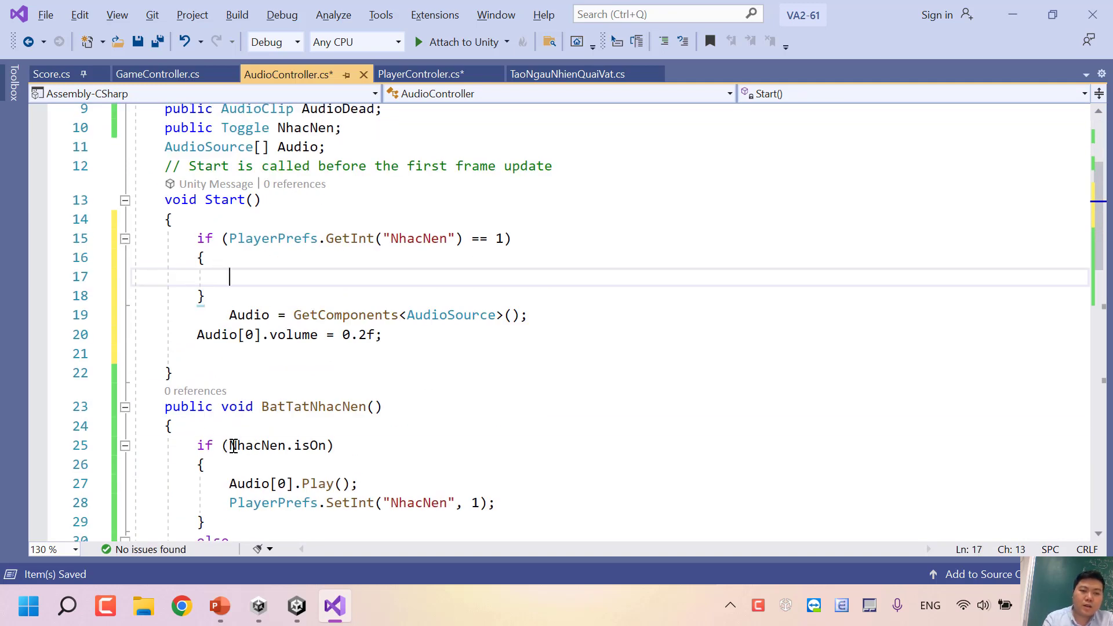
double_click(232, 445)
type("NhacNen")
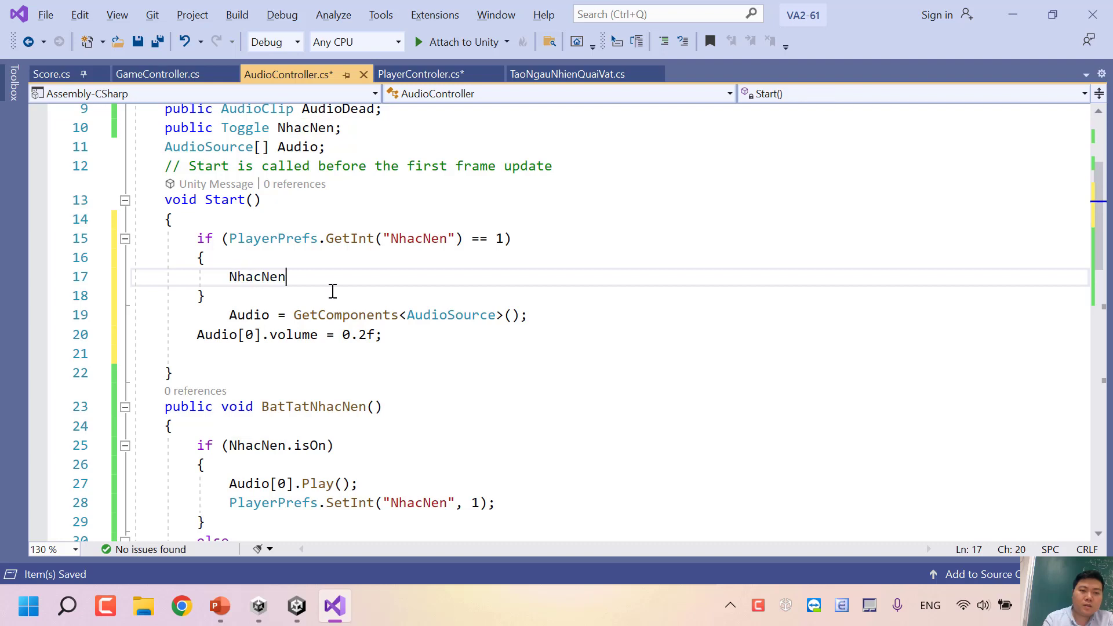
type(".is")
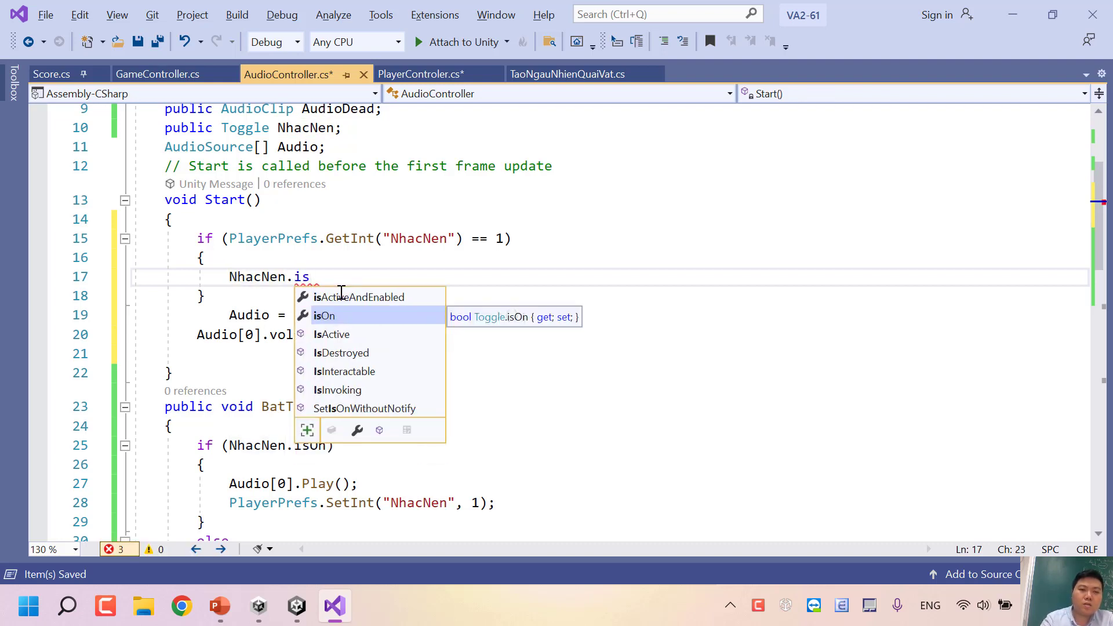
key("Tab")
type("= true;")
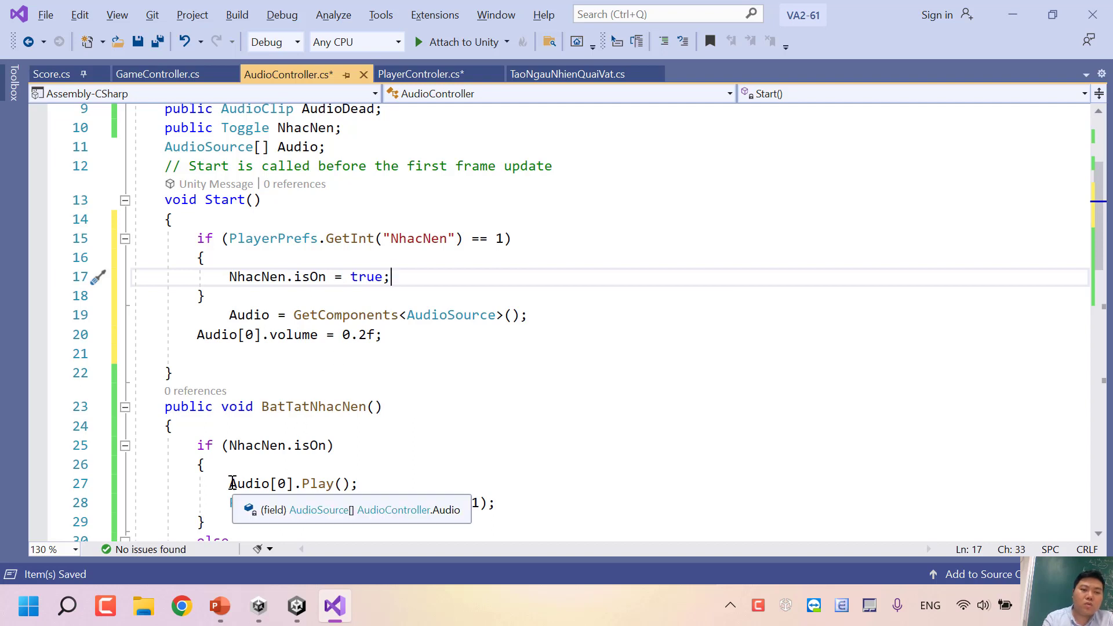
left_click_drag(230, 483, 255, 483)
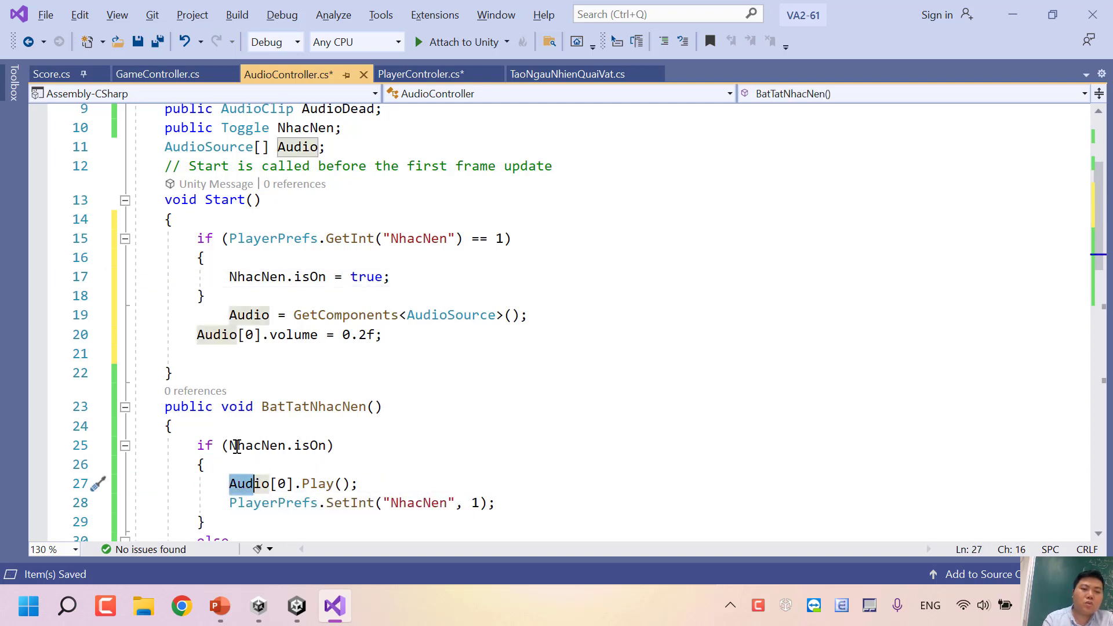
left_click_drag(236, 445, 354, 488)
left_click(272, 503)
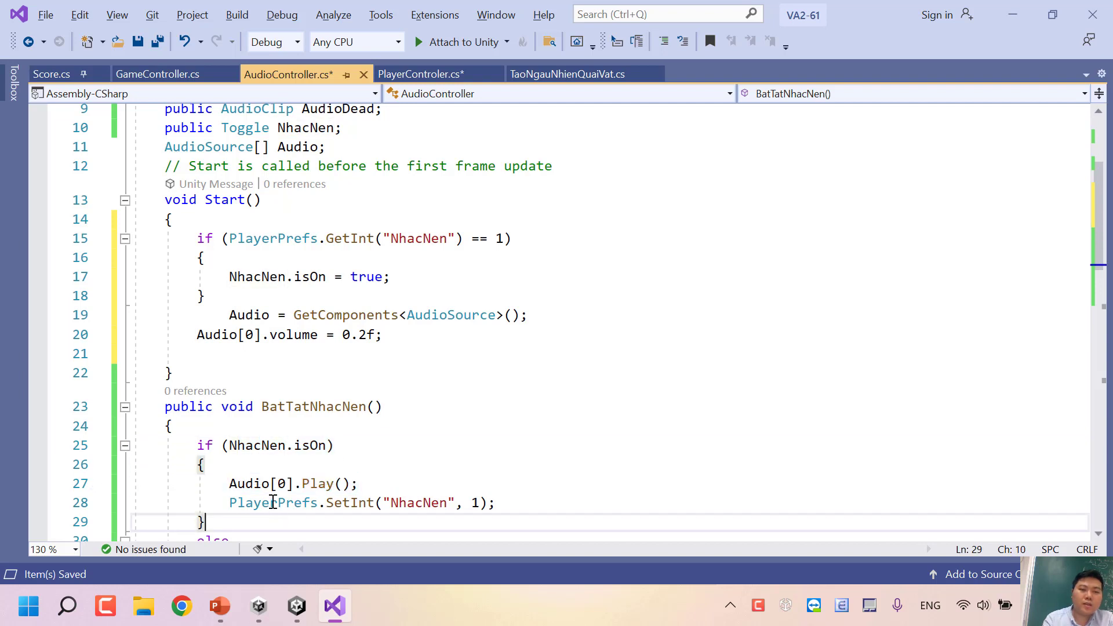
left_click_drag(262, 483, 375, 503)
Step: Add an empty else block after the if block
left_click(291, 294)
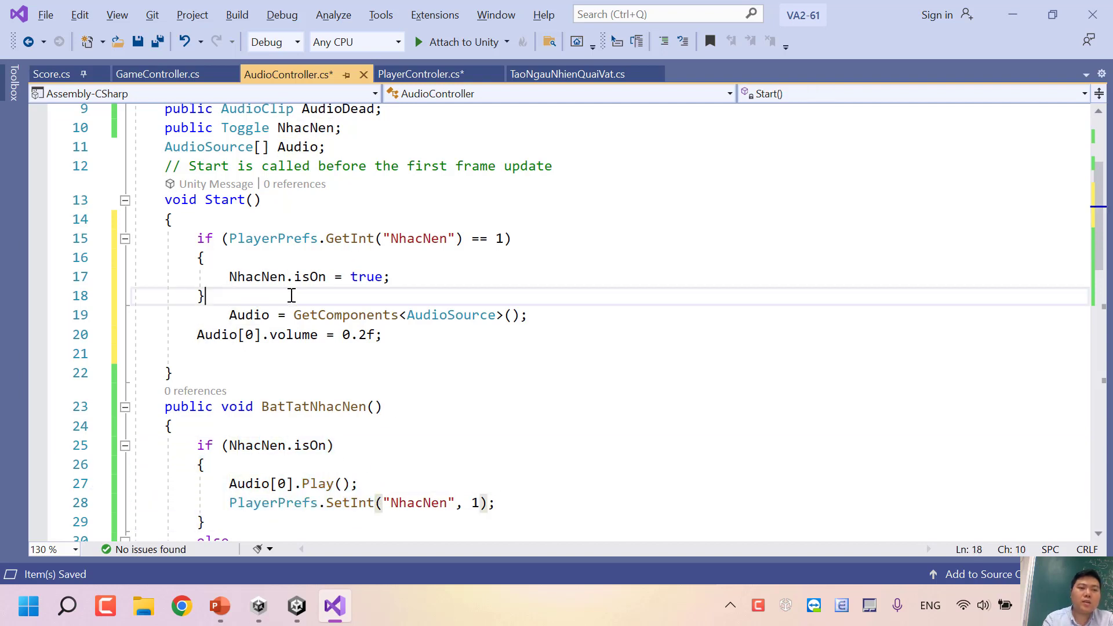
key("Return")
type("else")
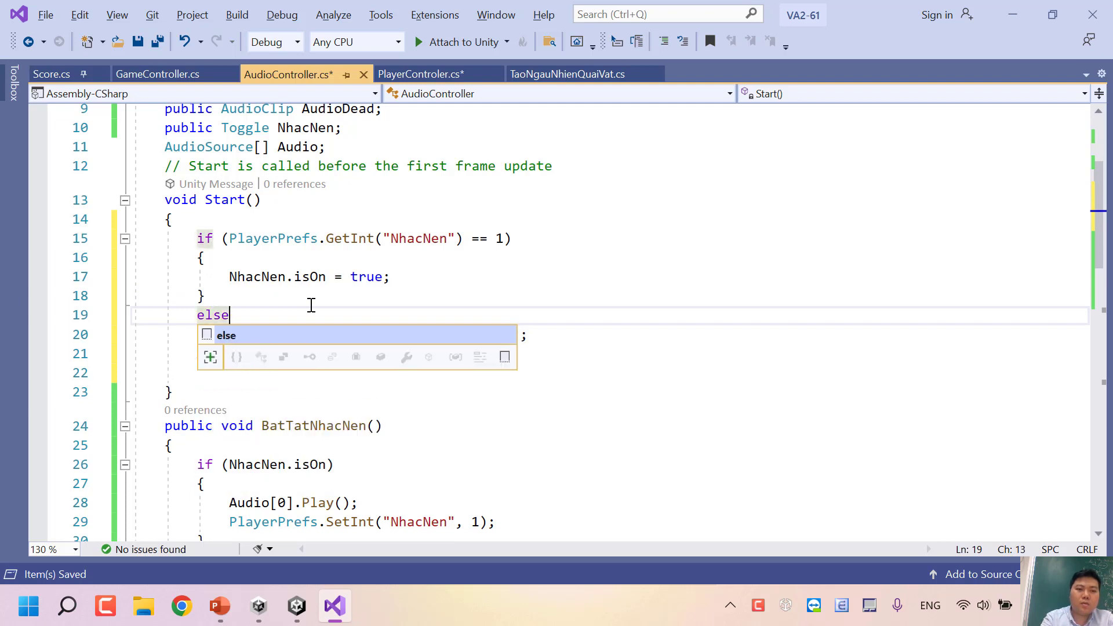
type("P")
key("Return")
key("BackSpace")
key("BackSpace")
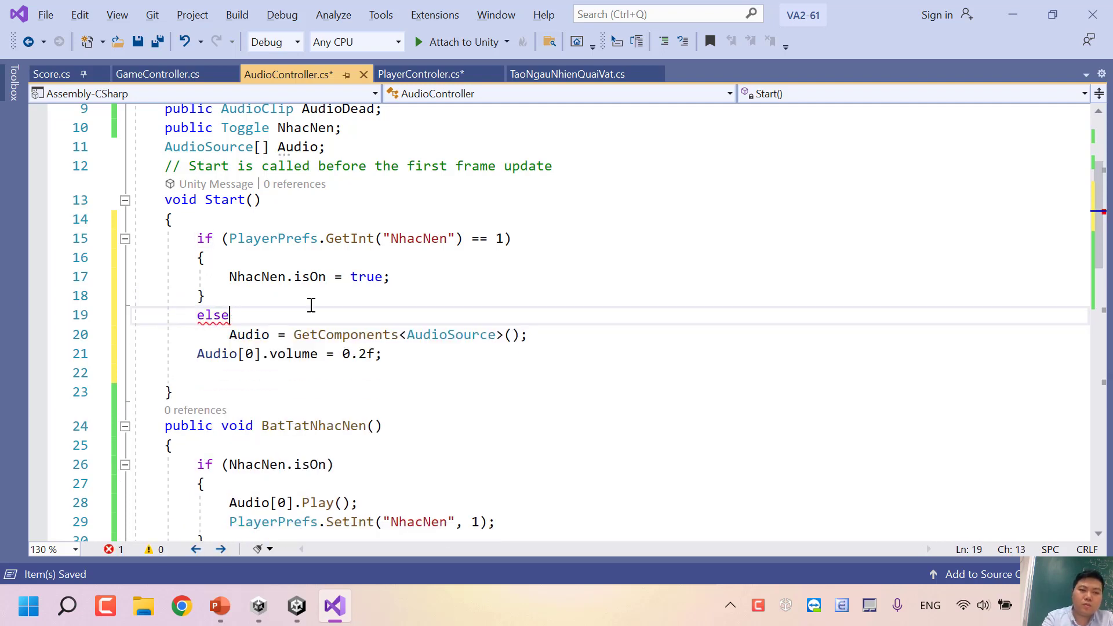
type("{")
key("Return")
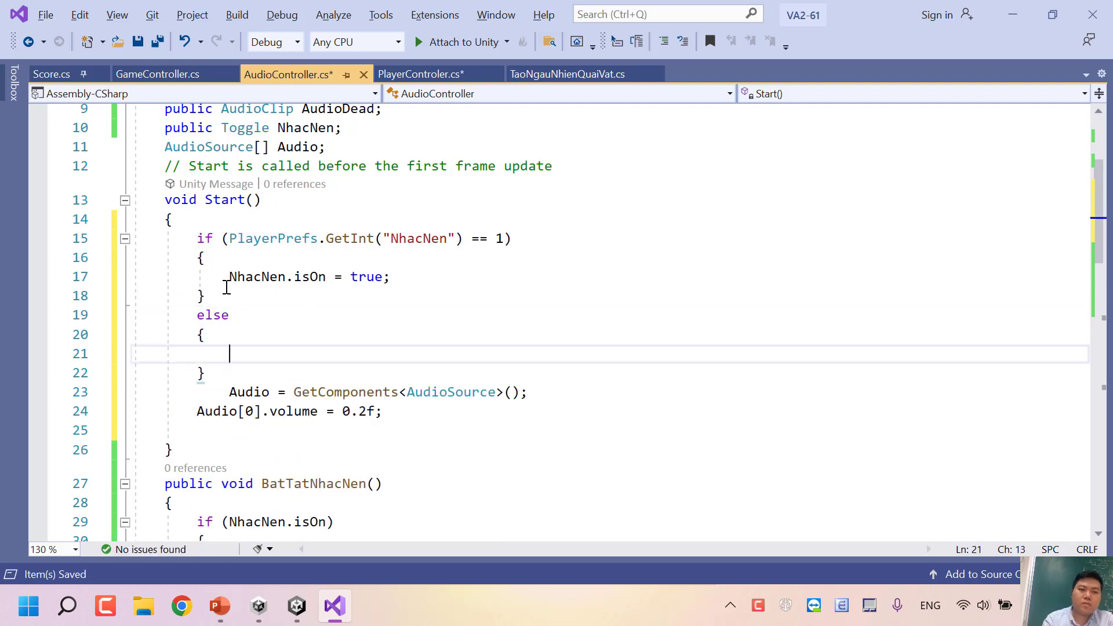
Step: Fill the else block with NhacNen.isOn = false; and save the script
left_click_drag(229, 277, 425, 285)
key("ctrl+c")
left_click(362, 335)
left_click(359, 355)
key("ctrl+v")
double_click(364, 352)
type("false")
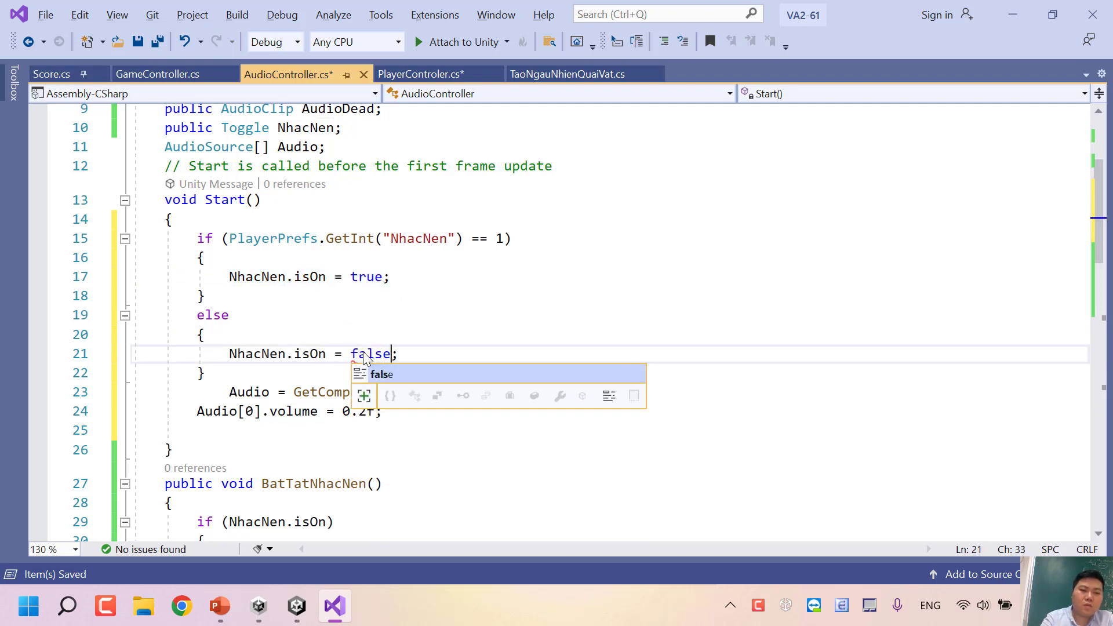
key("ctrl+s")
Step: Review the NhacNen condition and the true/false toggle assignments
left_click(401, 331)
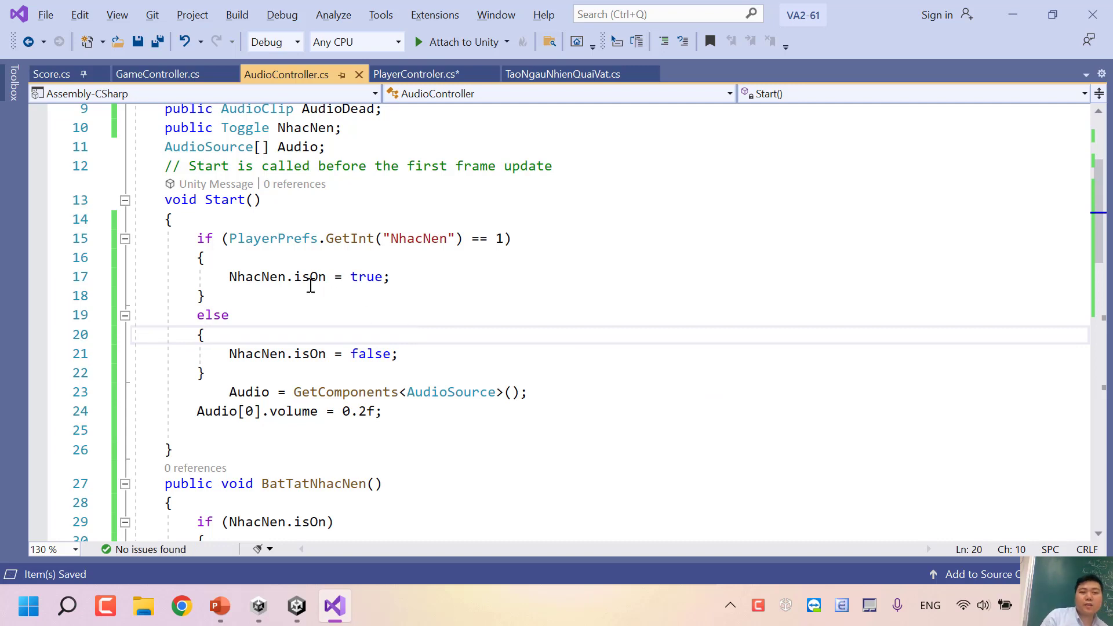
double_click(400, 238)
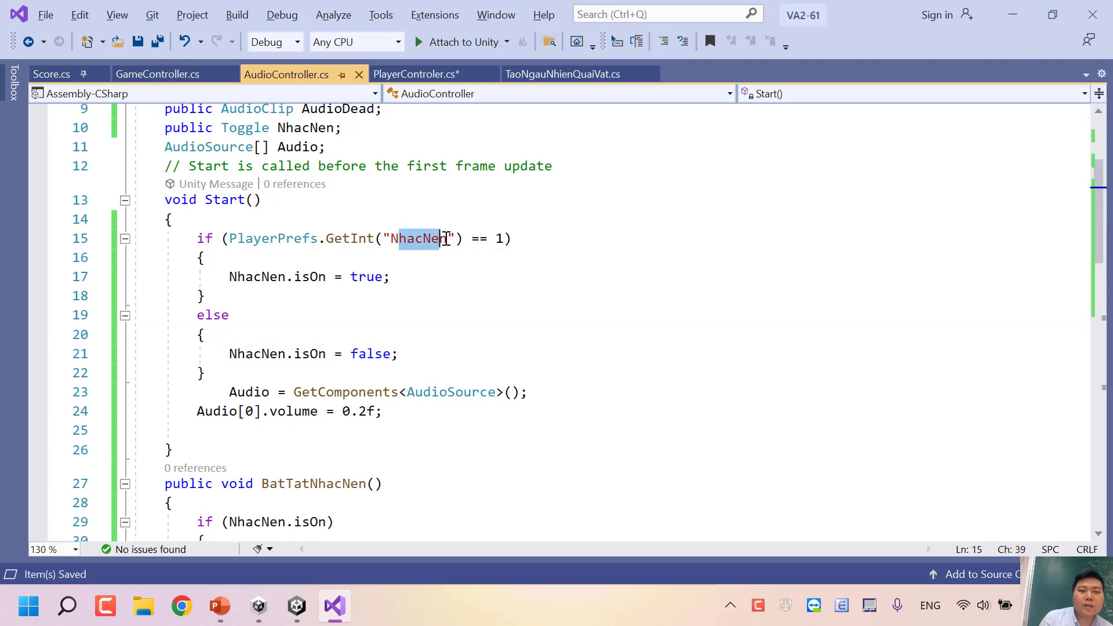
left_click(488, 238)
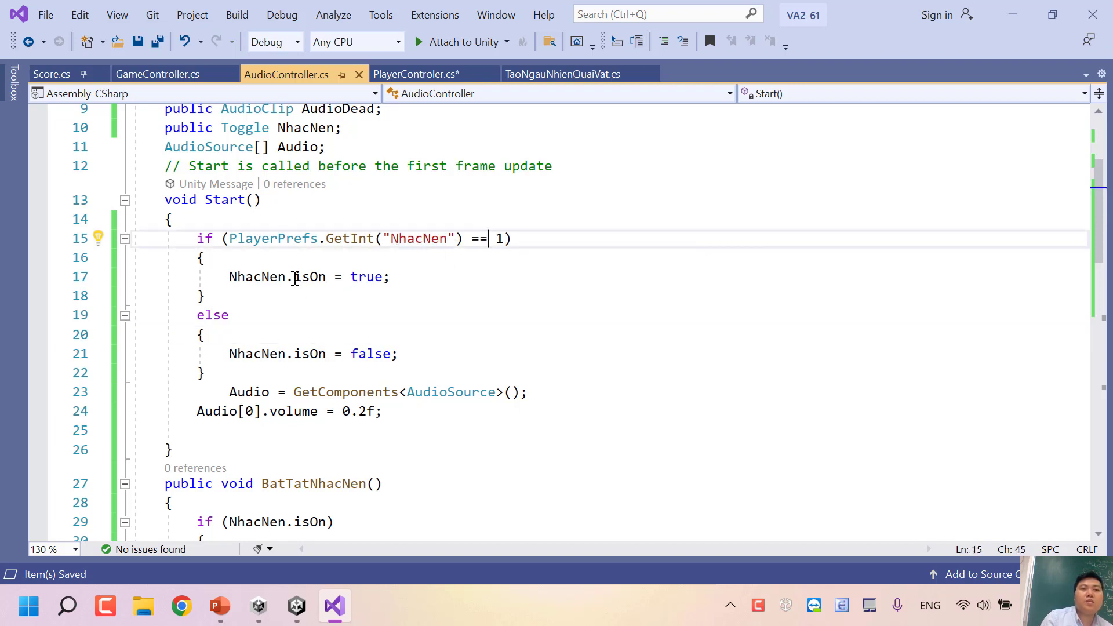
left_click_drag(295, 279, 414, 279)
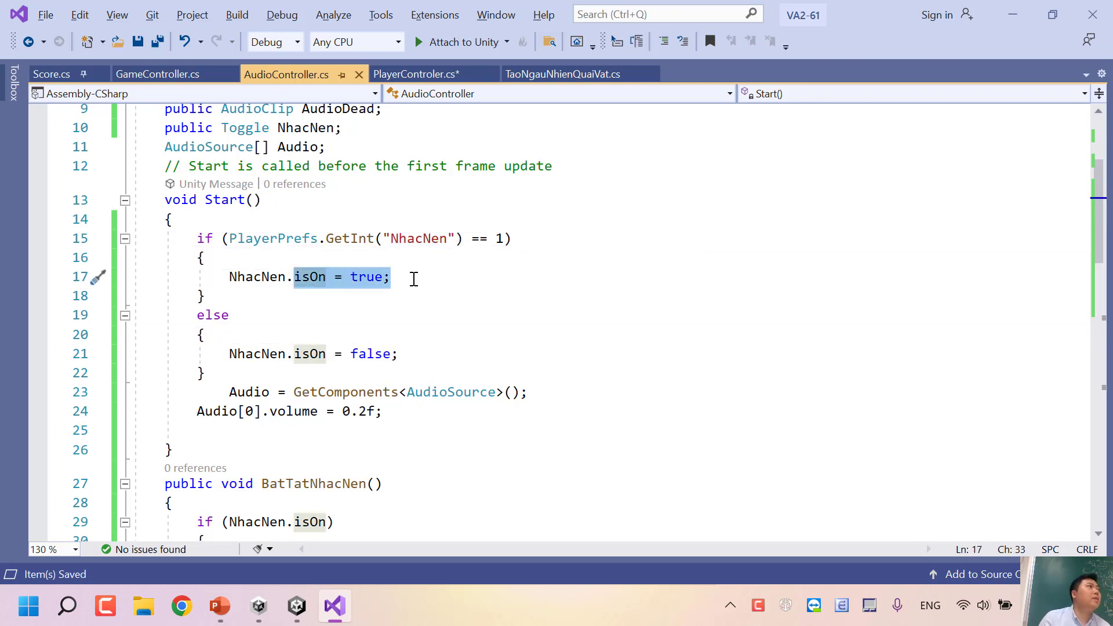
left_click_drag(278, 353, 384, 354)
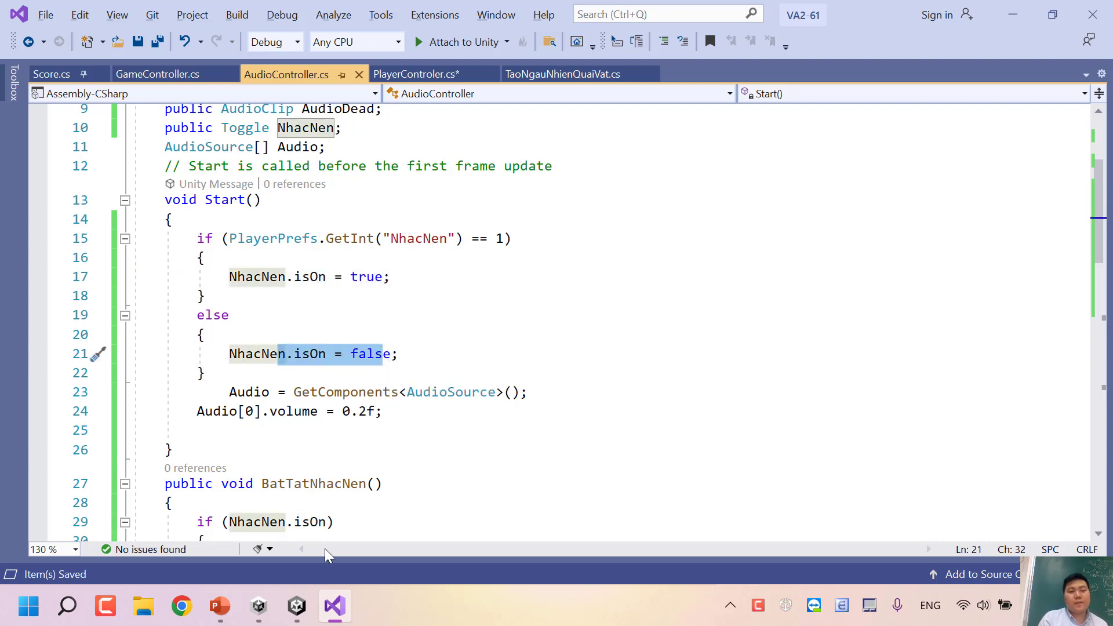
Step: Play-test with four Nhạc nền toggle flips, then inspect the first NullReferenceException stack trace
left_click(298, 607)
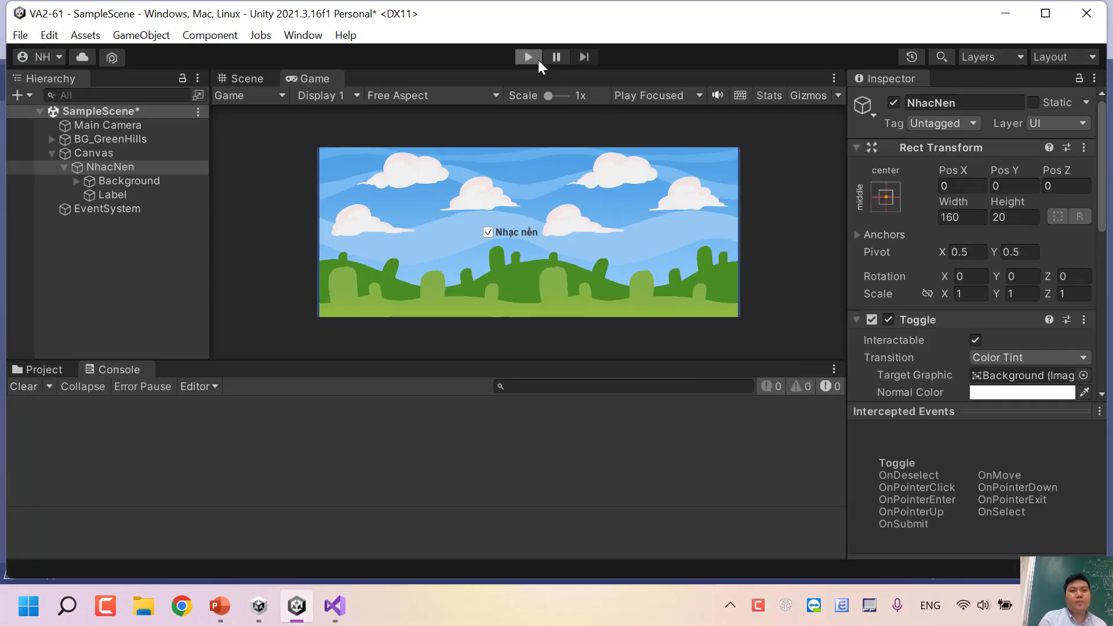
left_click(538, 59)
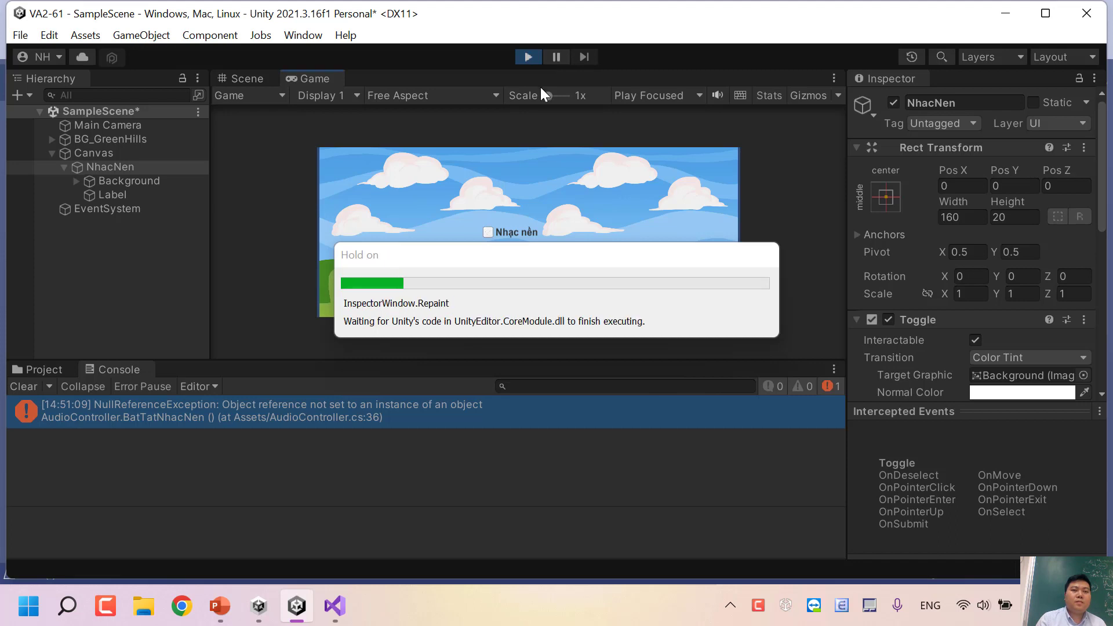
left_click(488, 232)
left_click(488, 235)
left_click(488, 235)
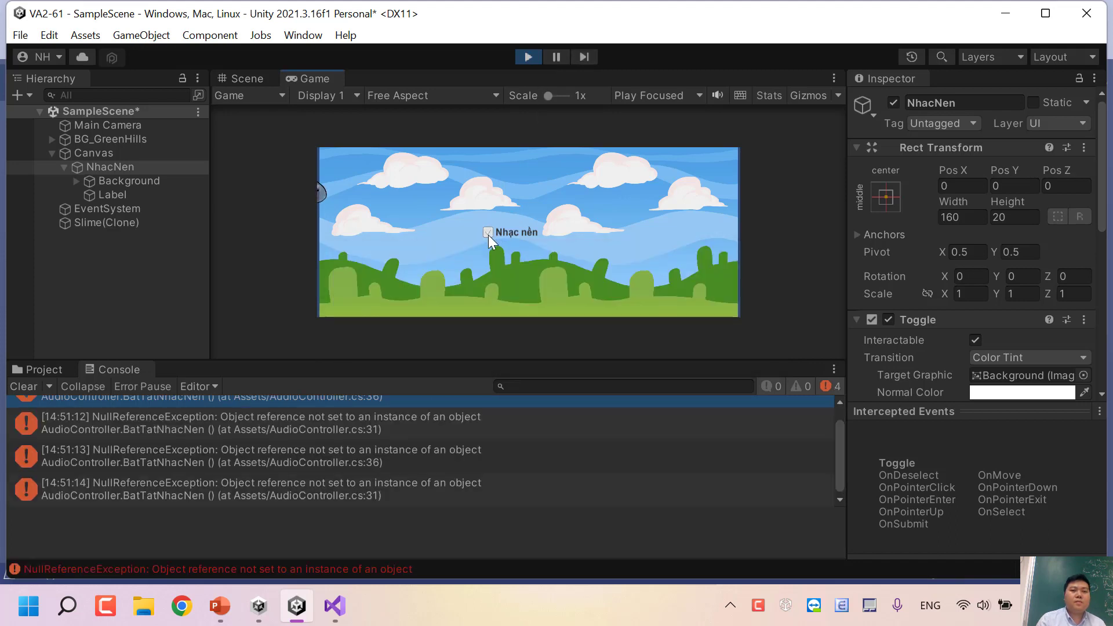
left_click(488, 234)
left_click(530, 56)
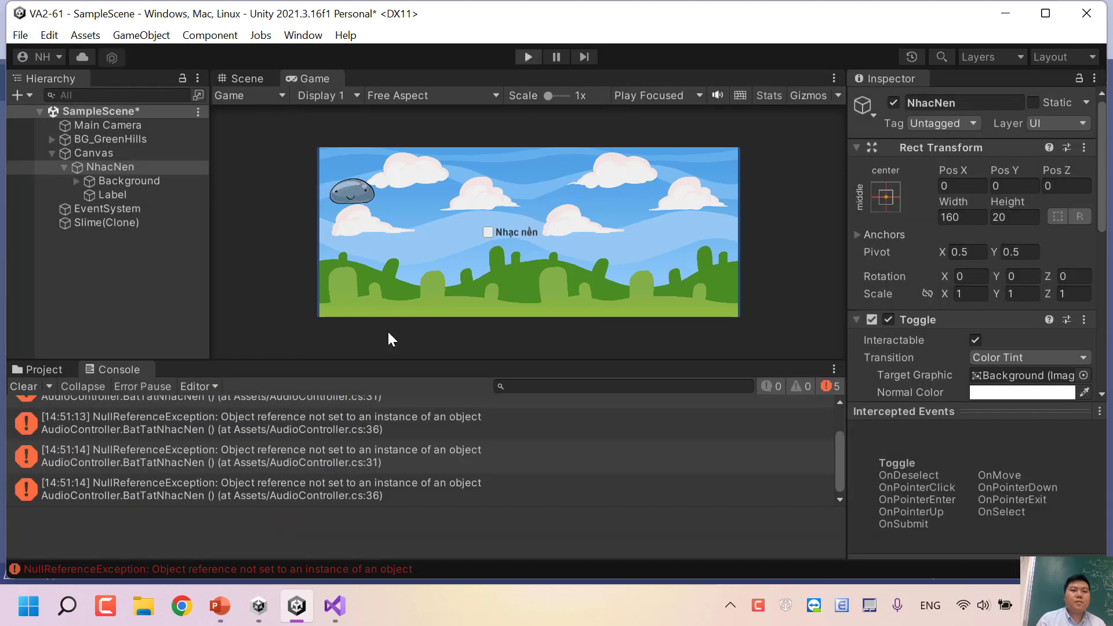
left_click(246, 475)
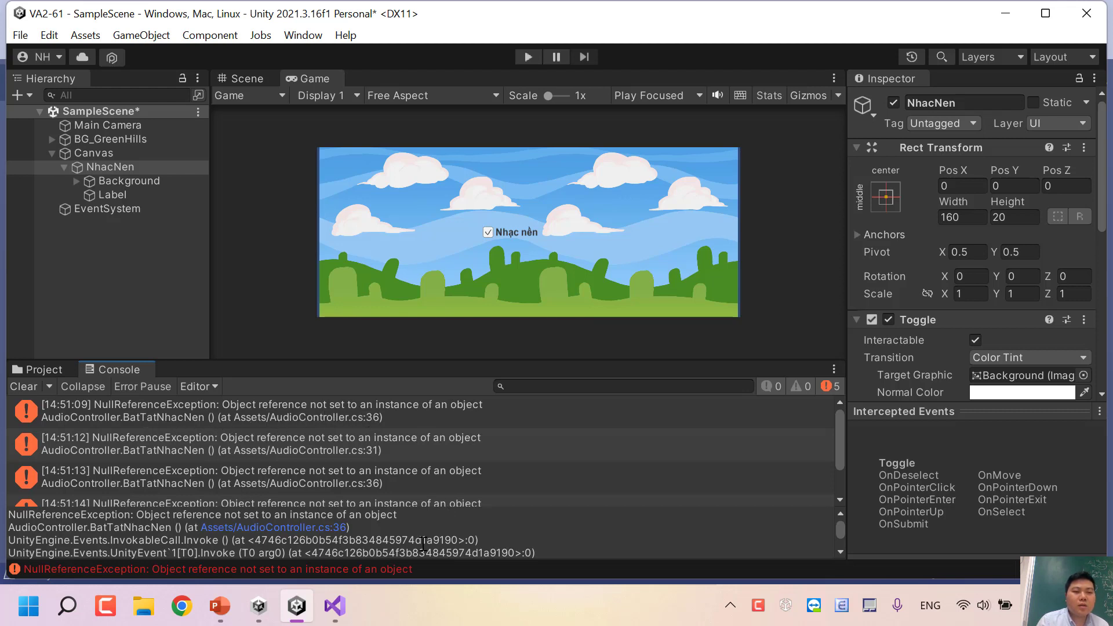
left_click(335, 616)
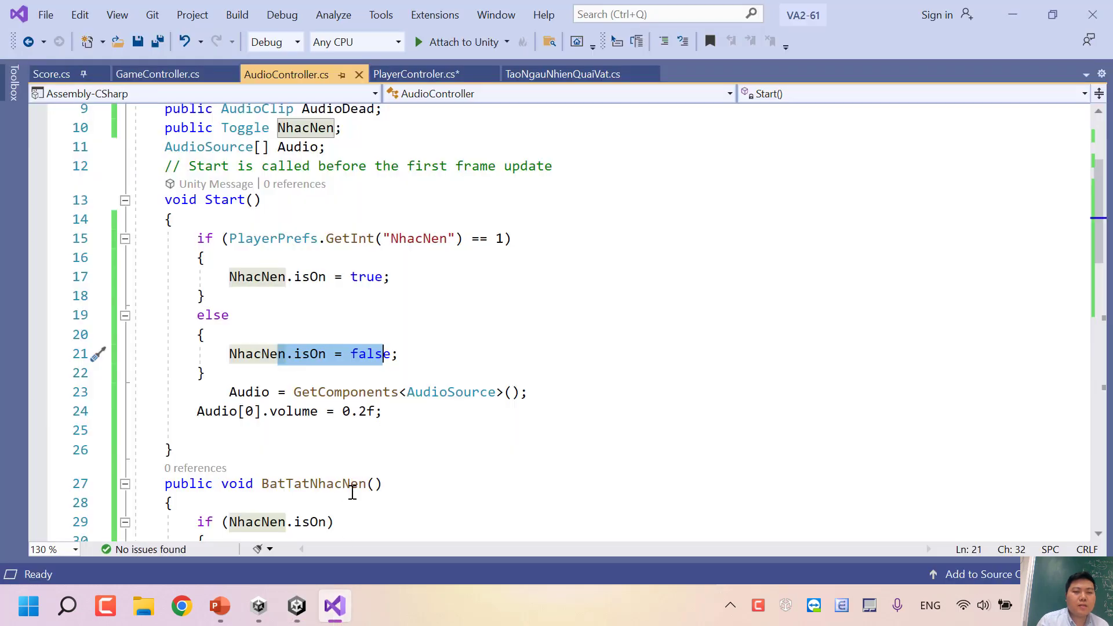
Step: Open the Console's NullReferenceException errors in the script, including the line 31 error
left_click(297, 605)
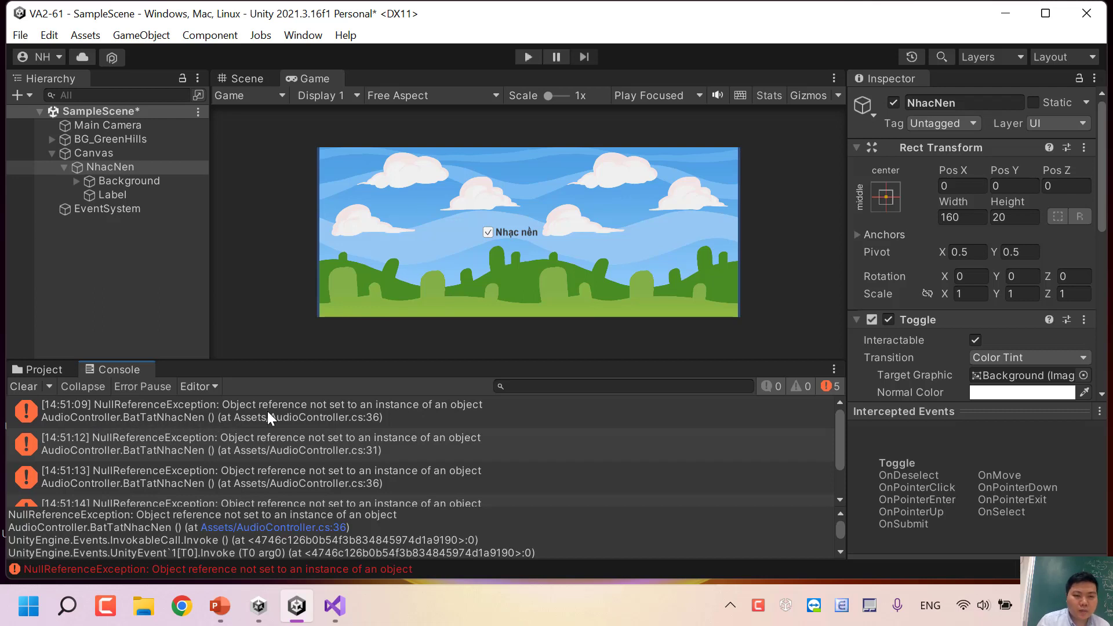
left_click(335, 606)
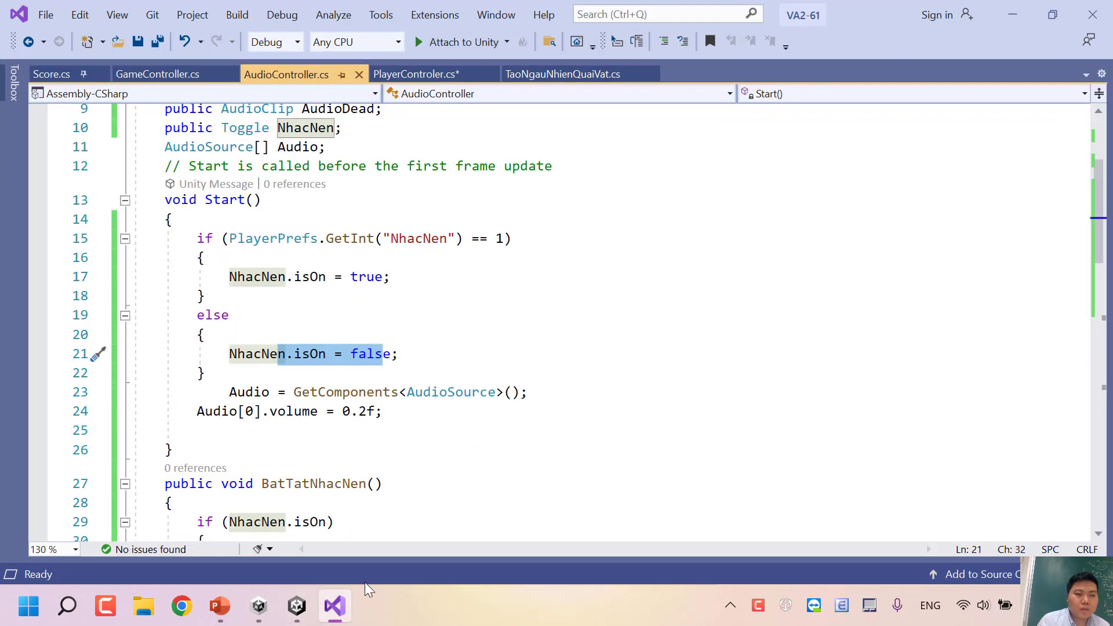
left_click(335, 605)
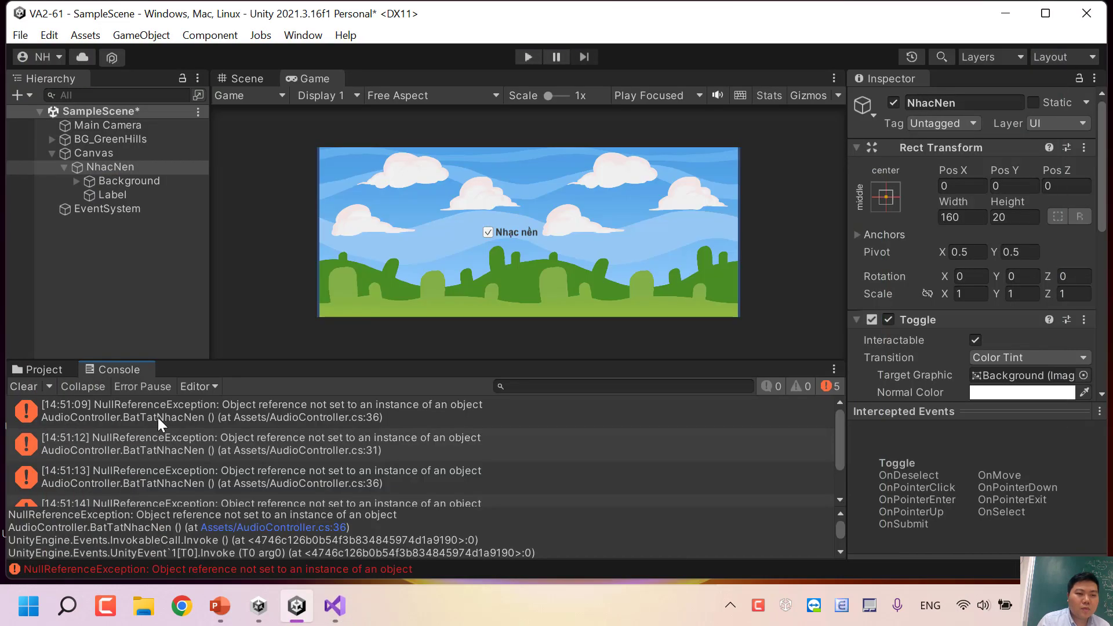
double_click(158, 417)
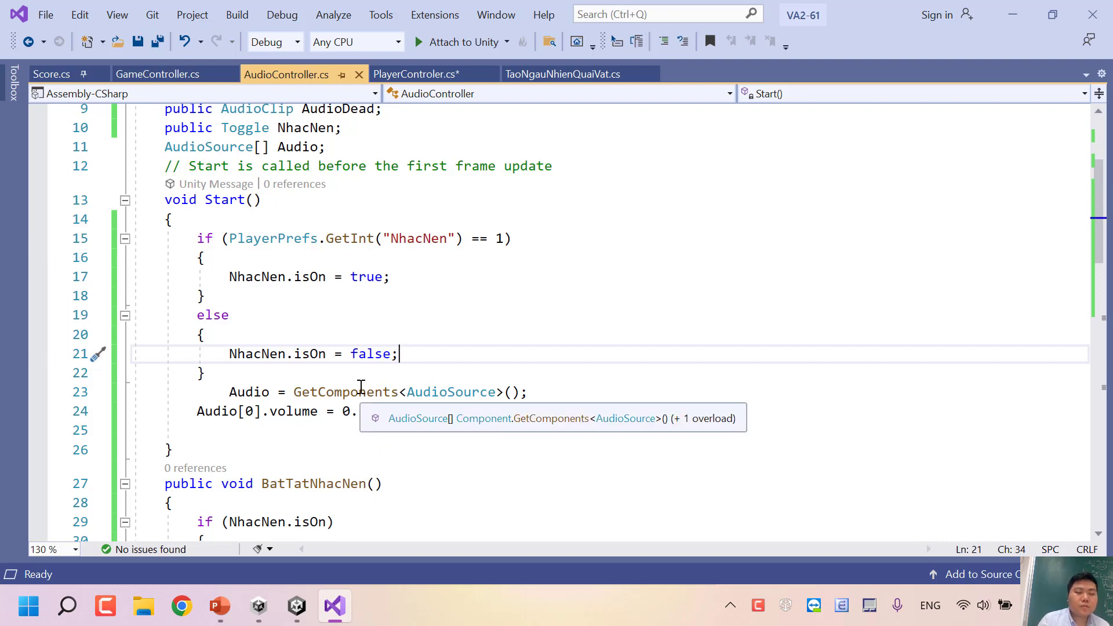
left_click(345, 614)
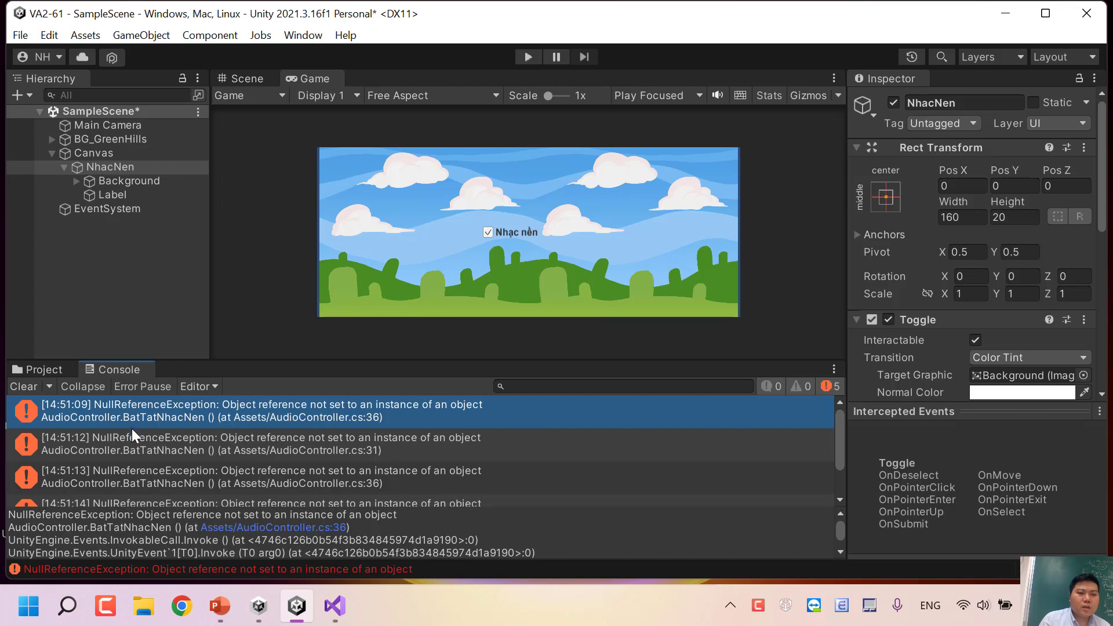
double_click(134, 454)
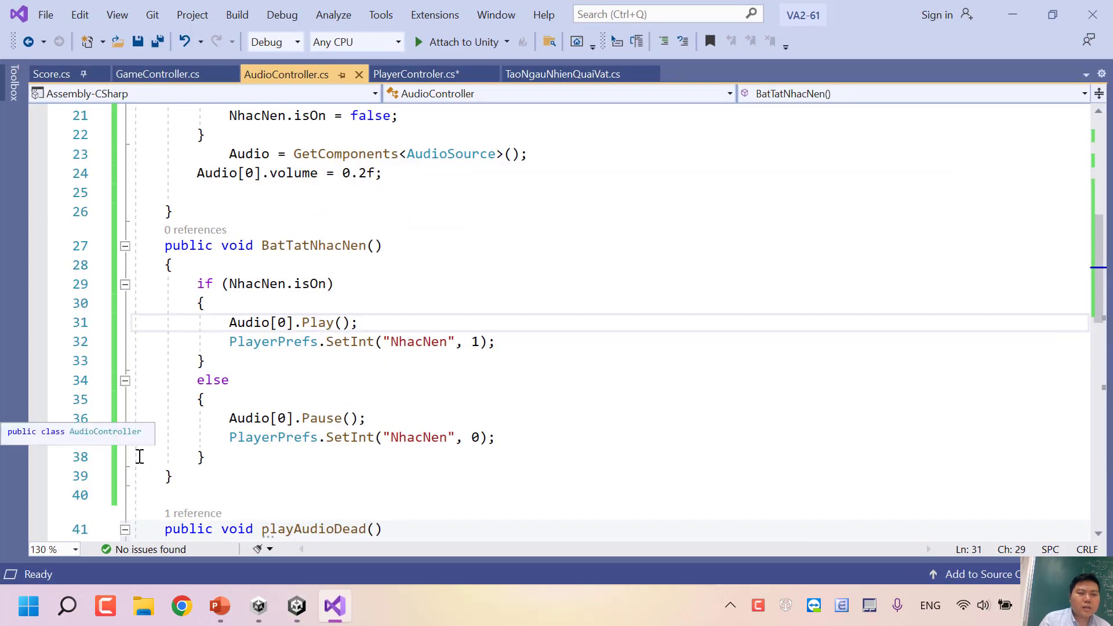
Step: Open the line 36 error in AudioController.cs and scroll up through the code
left_click(333, 615)
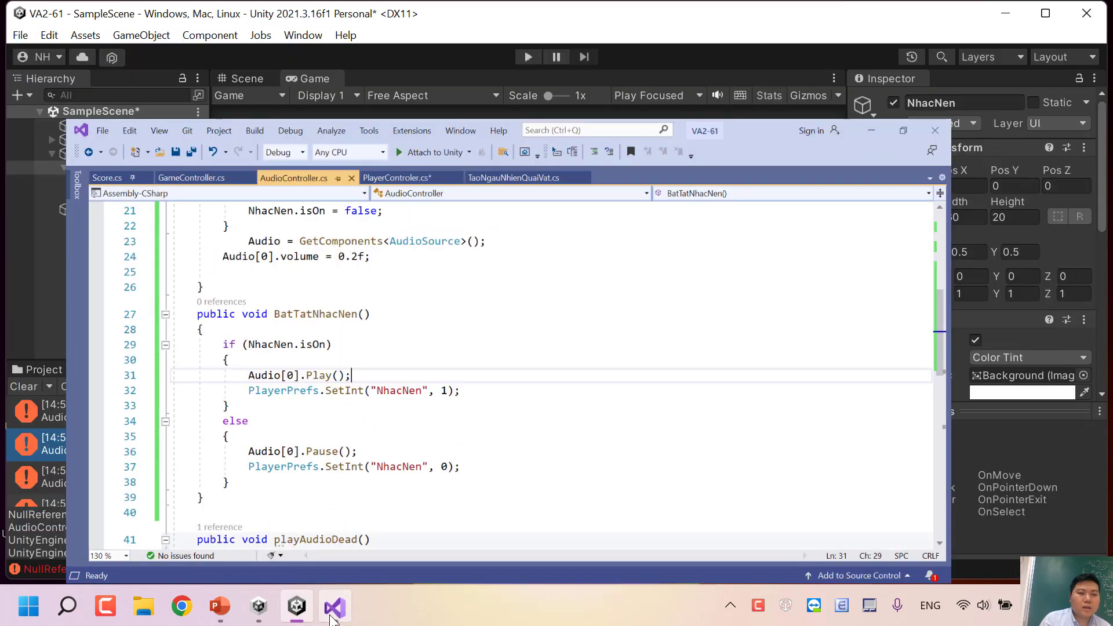
left_click(318, 421)
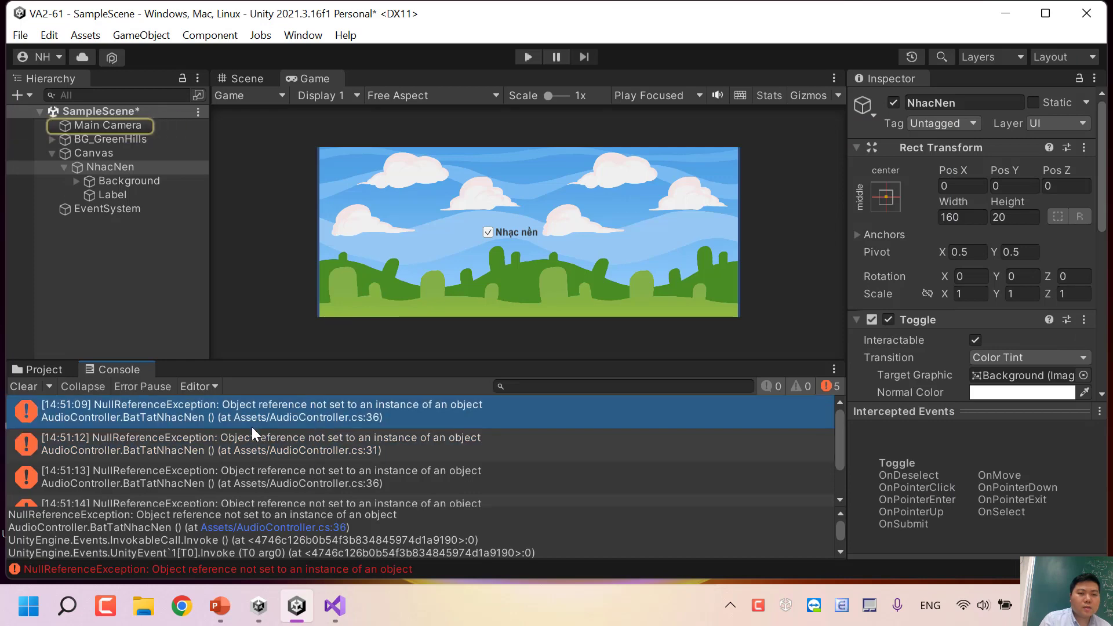
double_click(251, 425)
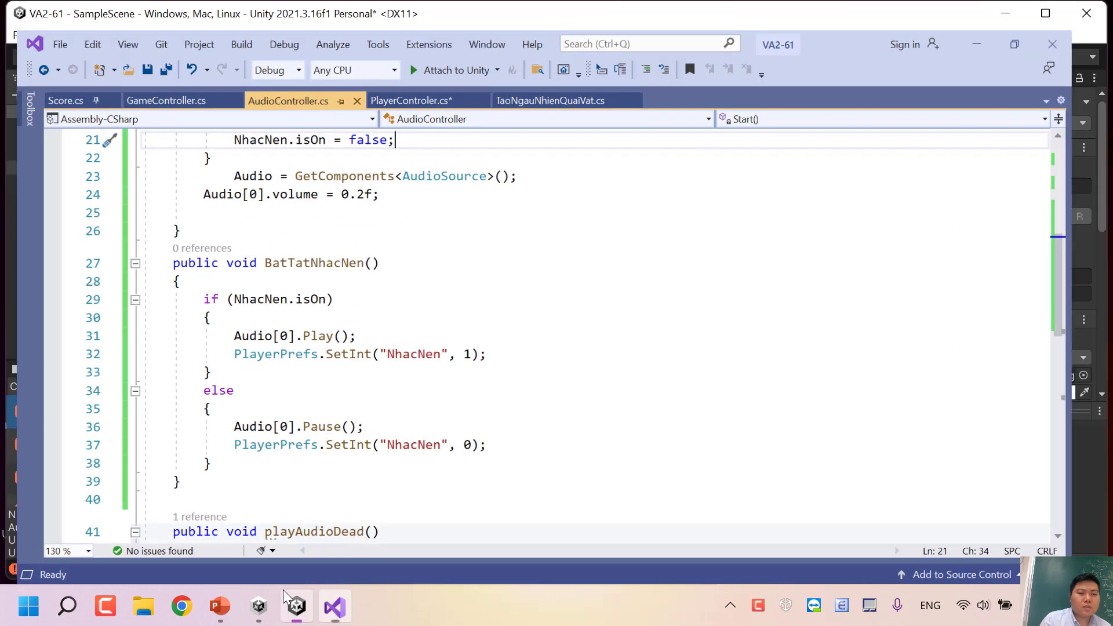
left_click(334, 606)
double_click(306, 479)
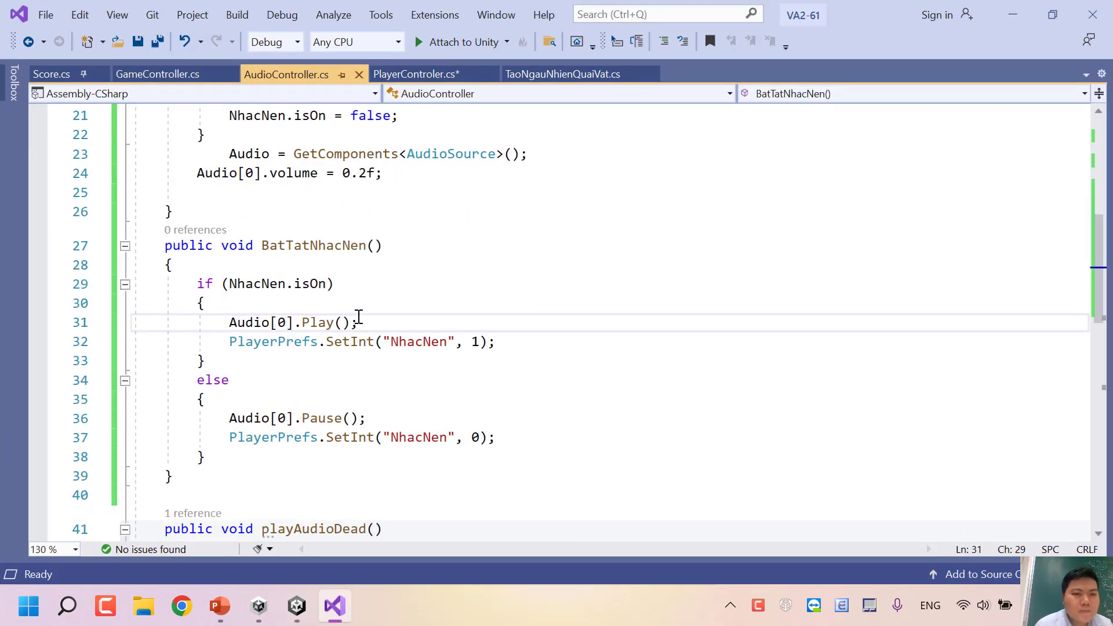
scroll(365, 335, "up", 2)
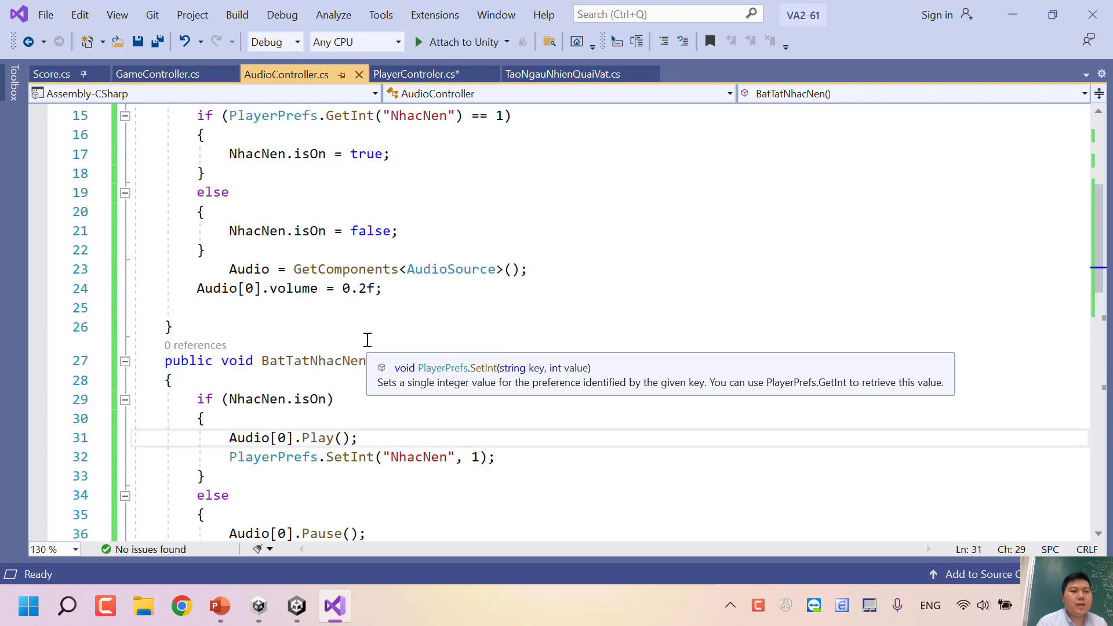
scroll(368, 340, "up", 2)
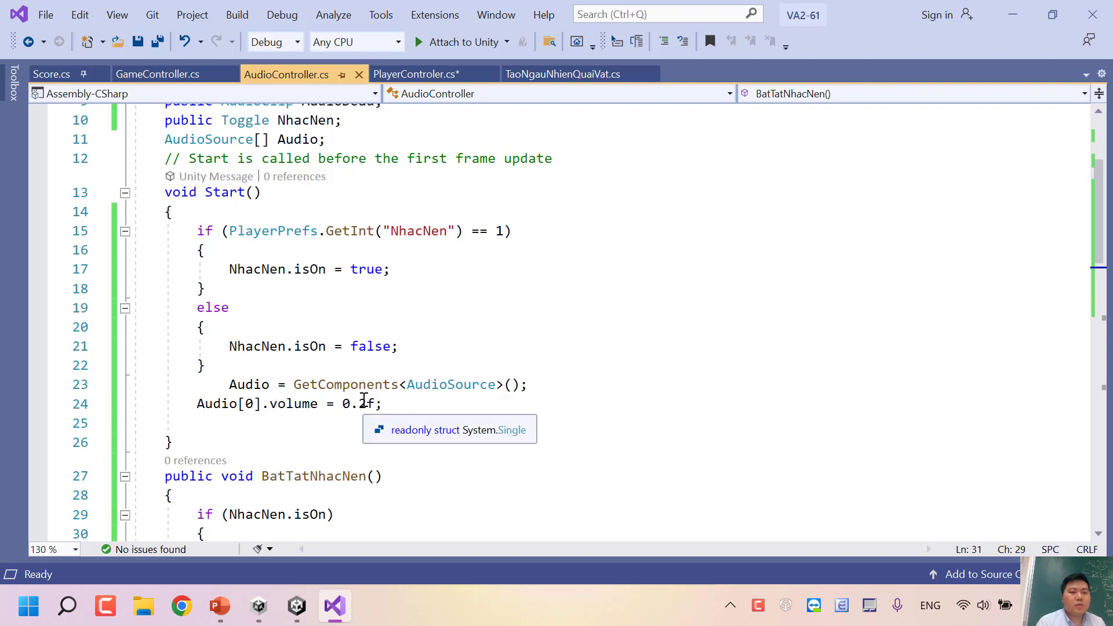
Step: Run and stop one more Play test of the music toggle, then minimize Unity
left_click(296, 606)
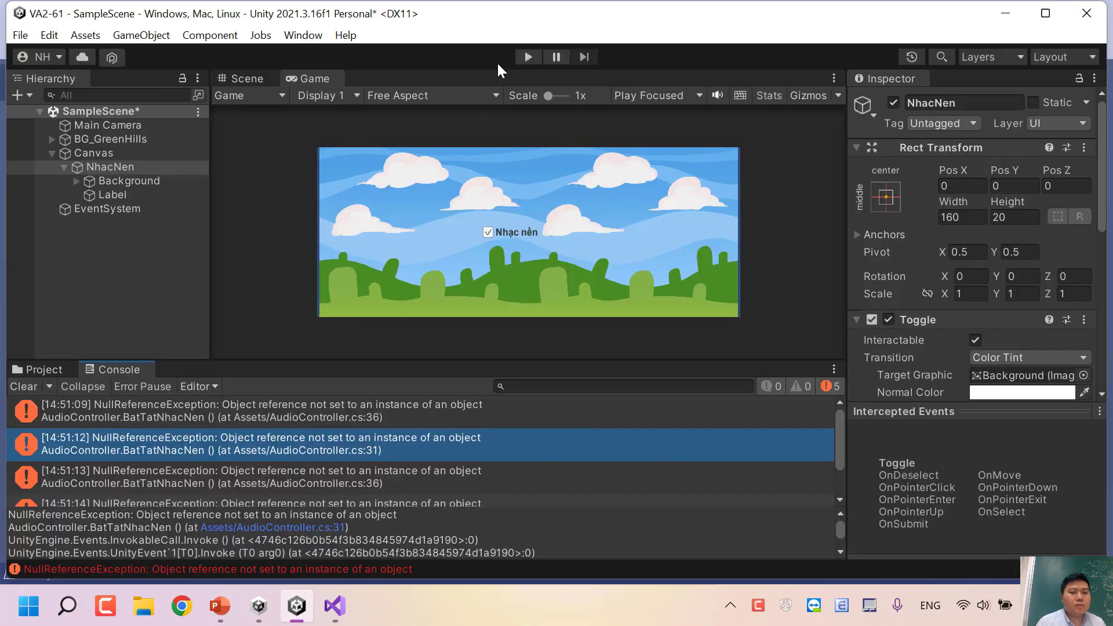
left_click(528, 56)
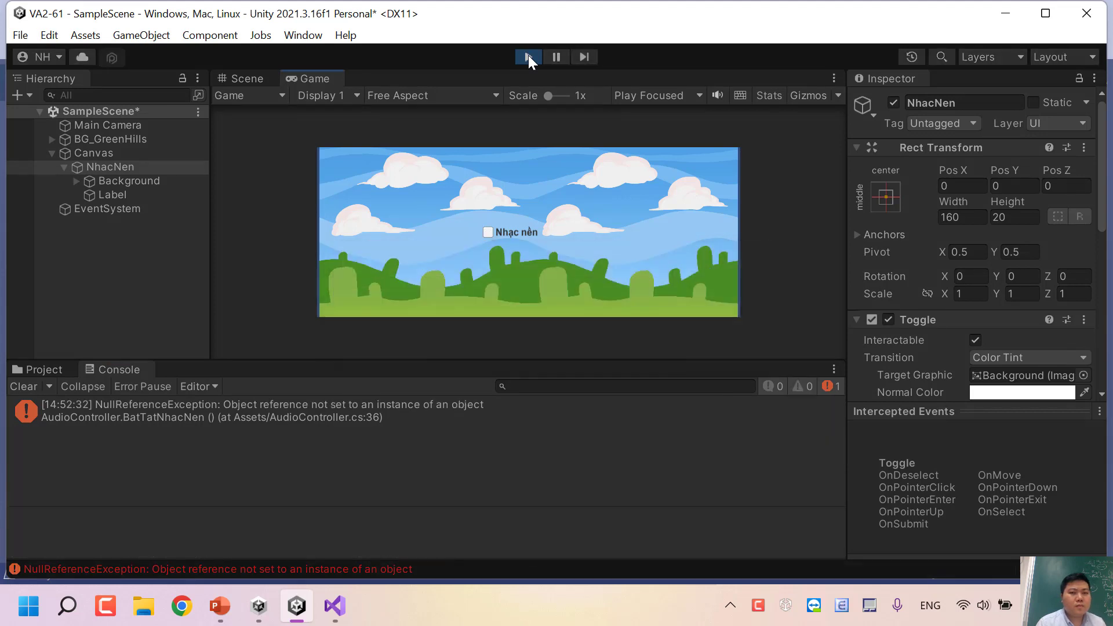
left_click(528, 55)
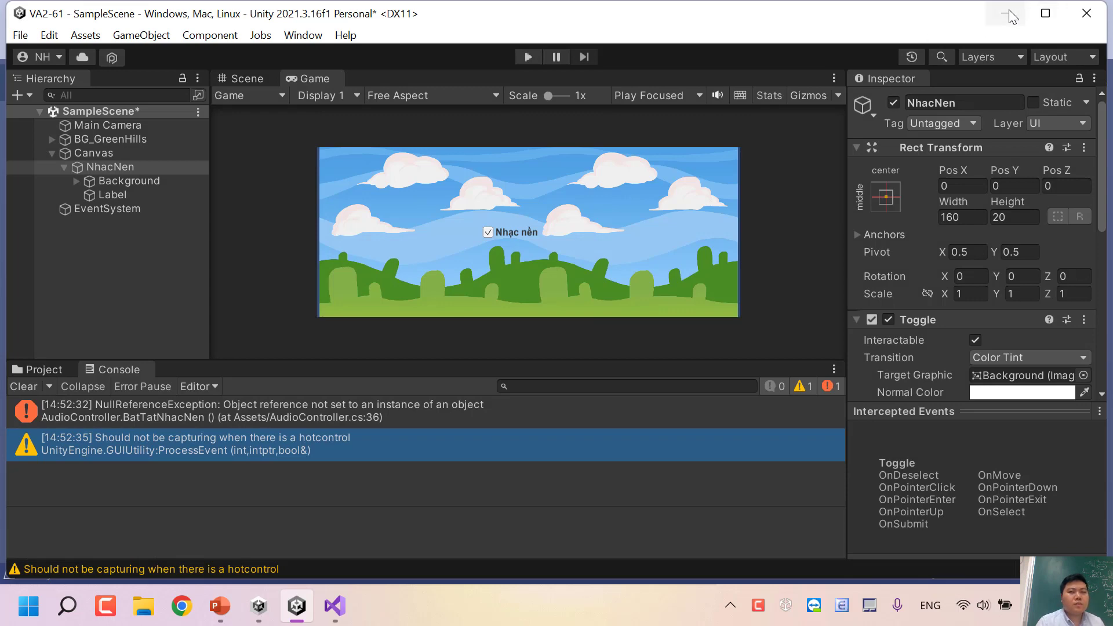
left_click(1009, 16)
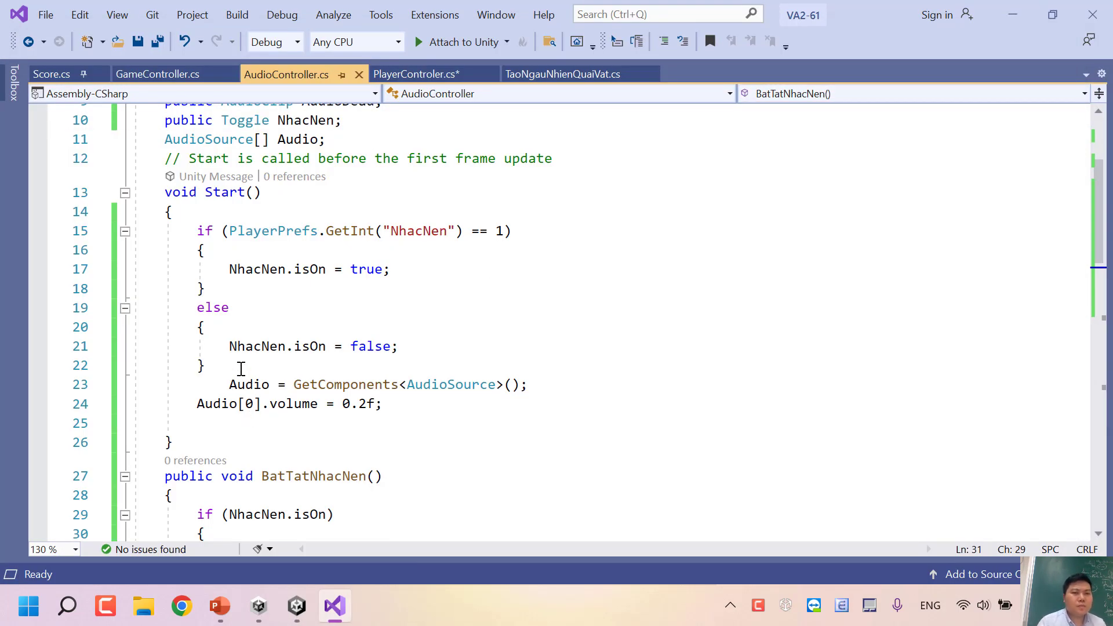
left_click(247, 269)
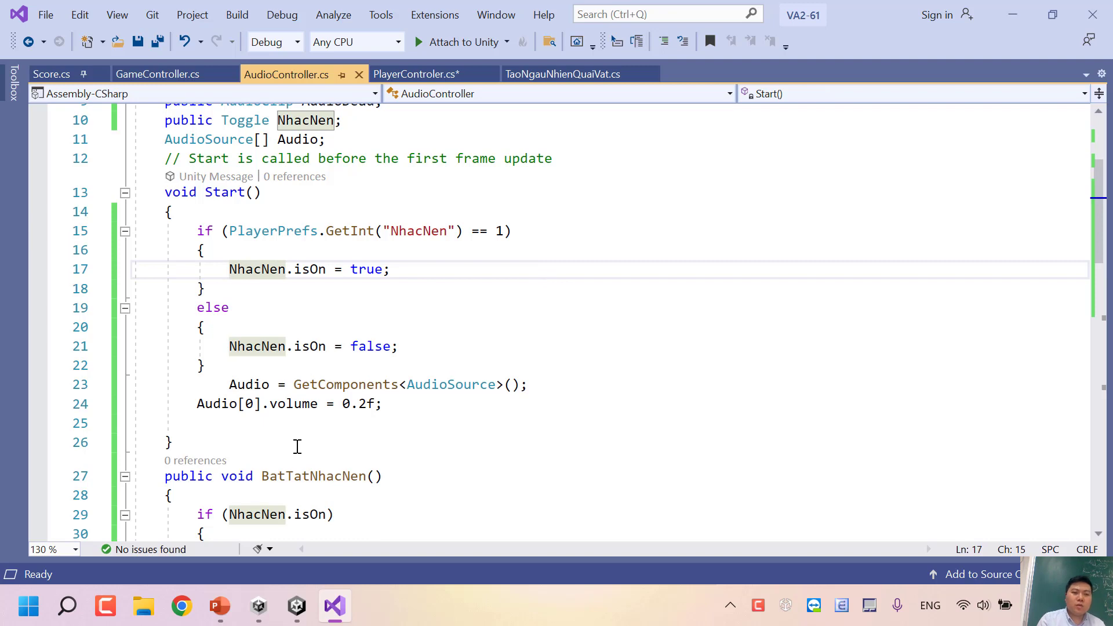
scroll(297, 446, "down", 1)
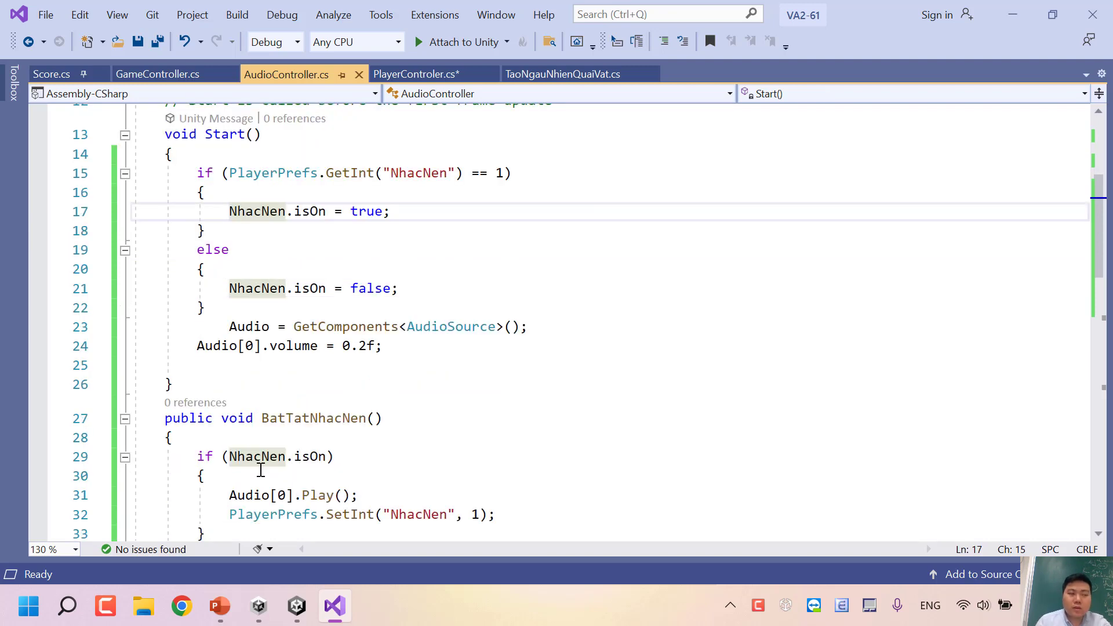
scroll(315, 425, "down", 4)
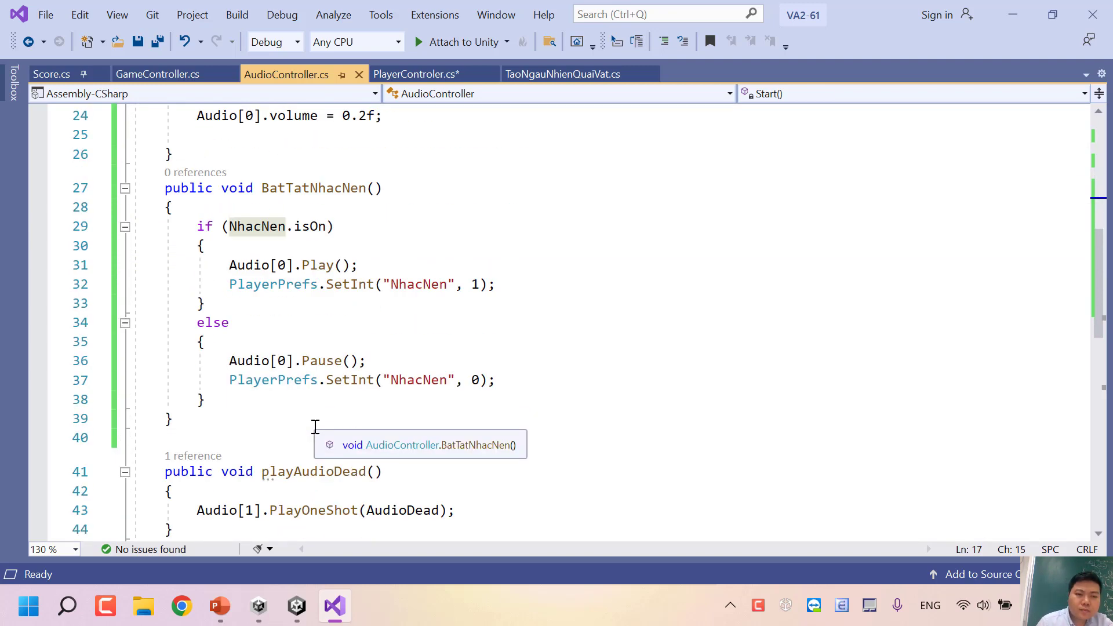
scroll(314, 426, "up", 4)
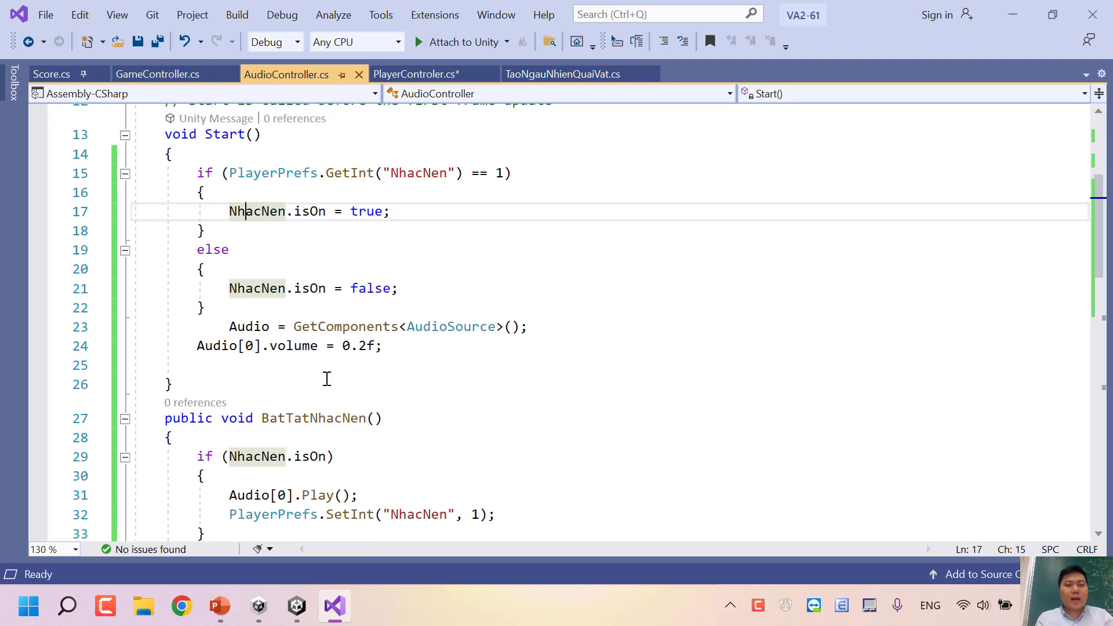
double_click(266, 418)
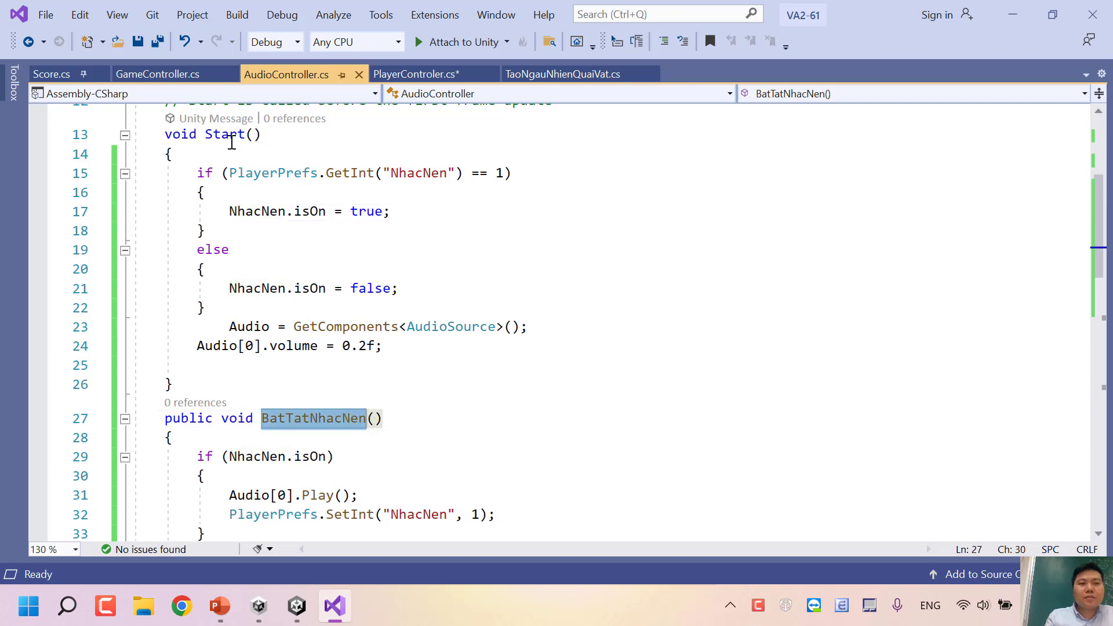
left_click_drag(230, 134, 260, 144)
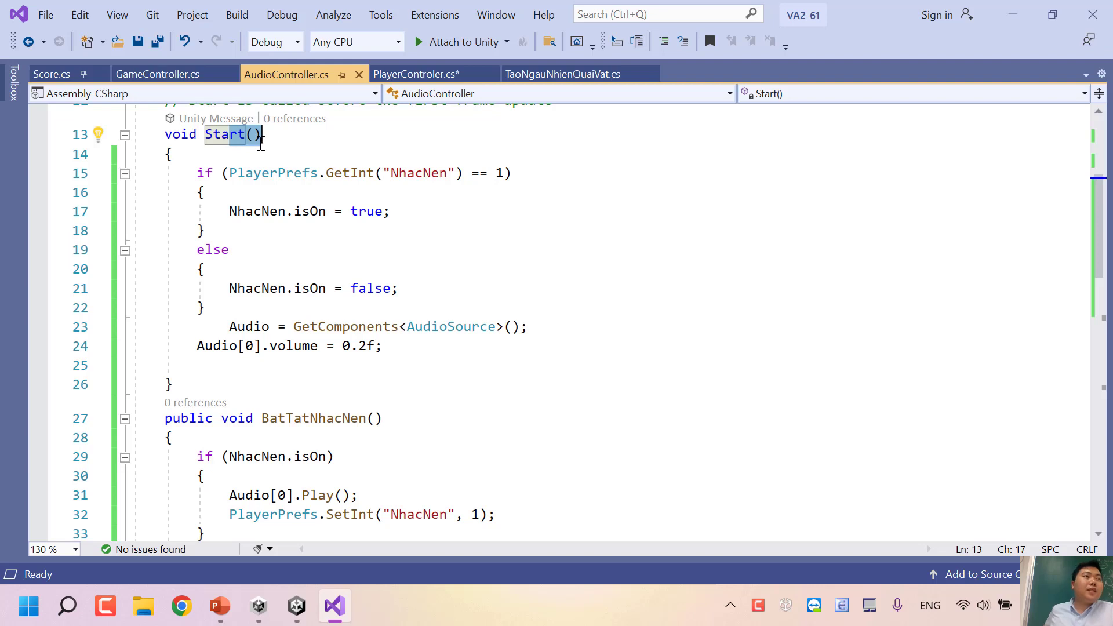
left_click(259, 153)
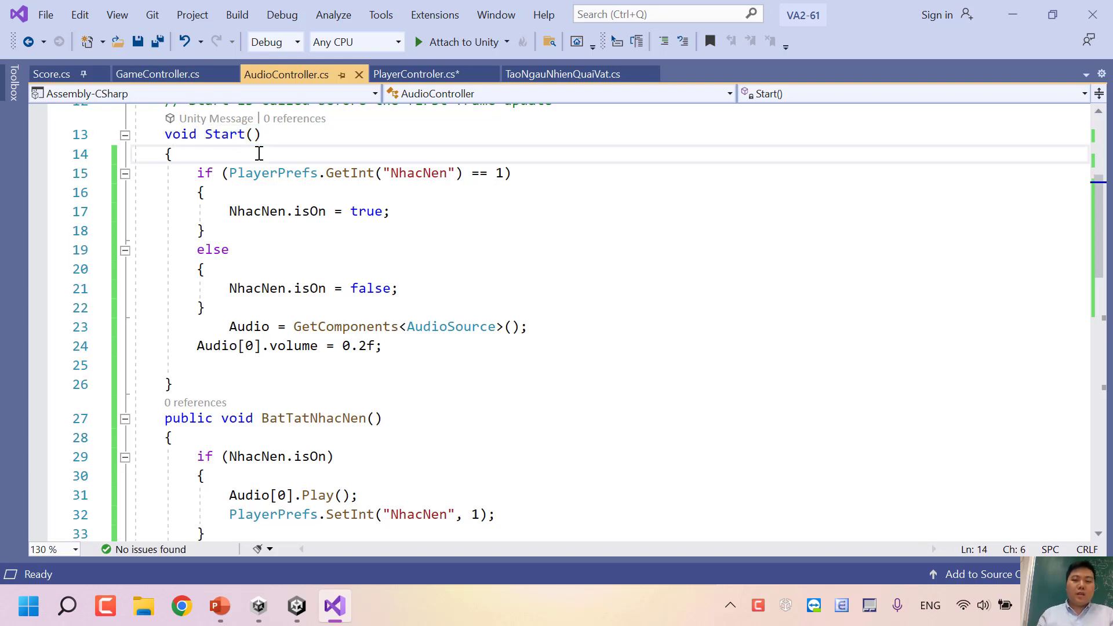
Step: Insert Debug.Log("Start"); followed by return; at the top of Start()
key("Return")
type("Debug.")
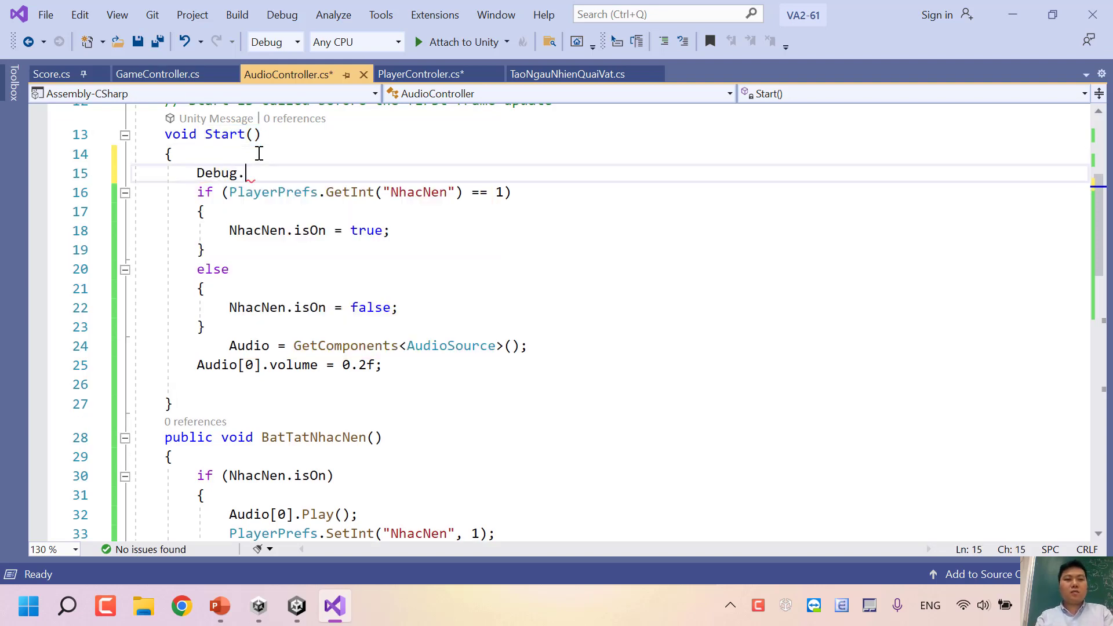
type("Lo")
key("Tab")
type("(\"")
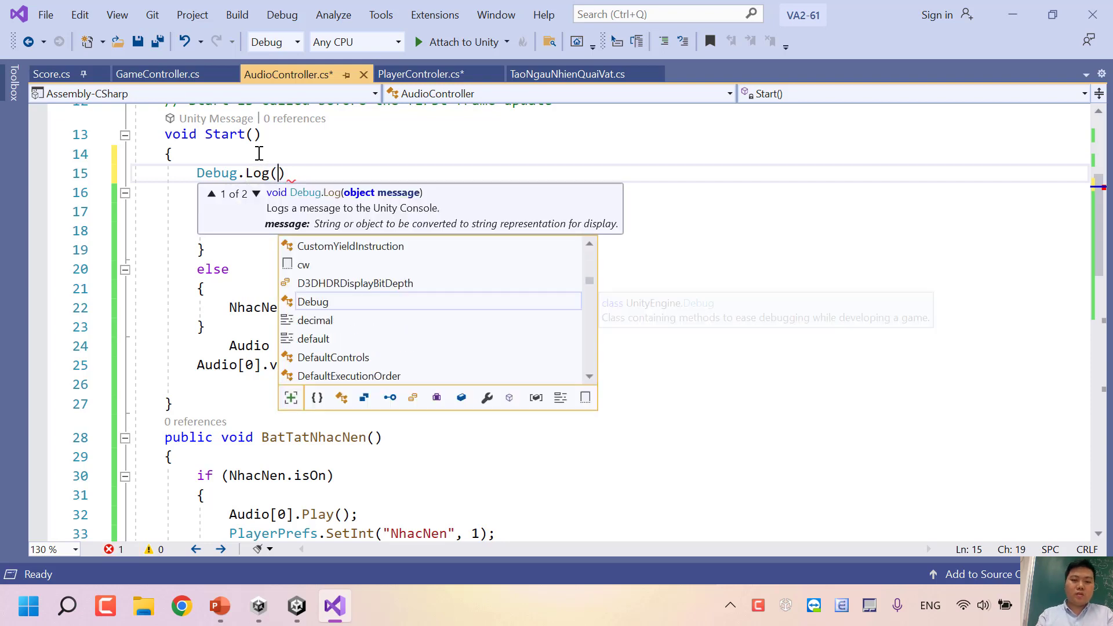
type("S")
key("BackSpace")
type("\"Star")
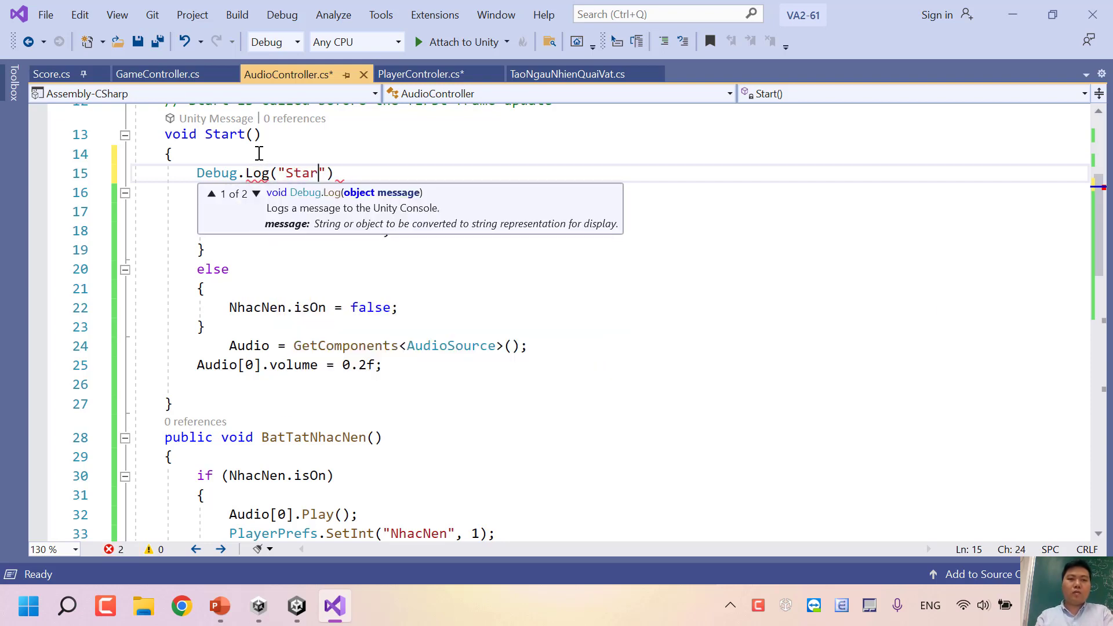
type("t\");")
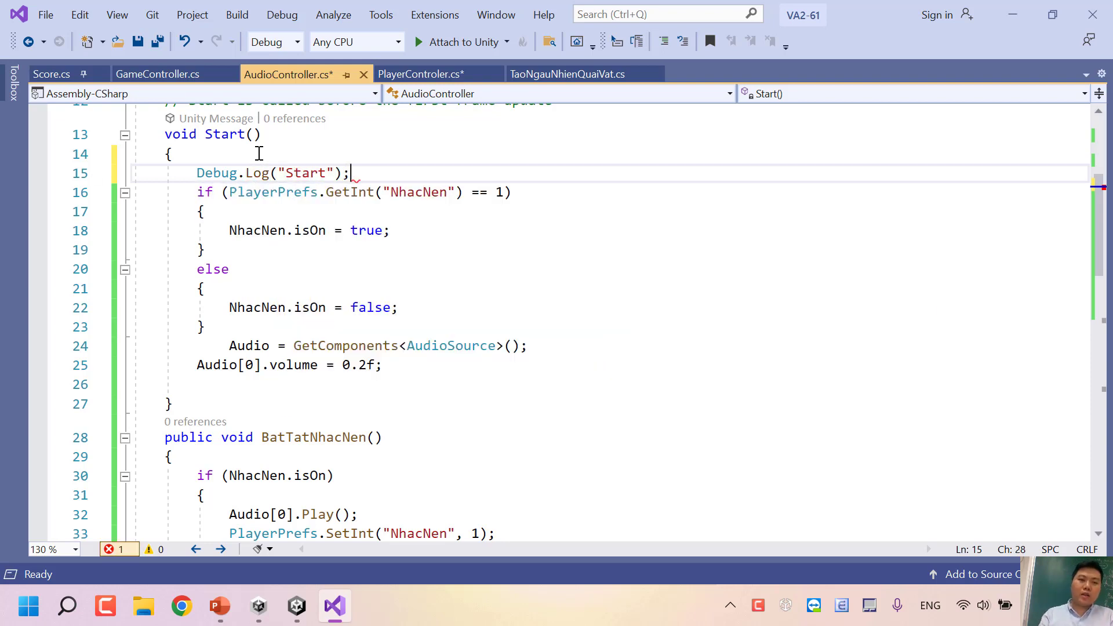
key("Return")
type("return;")
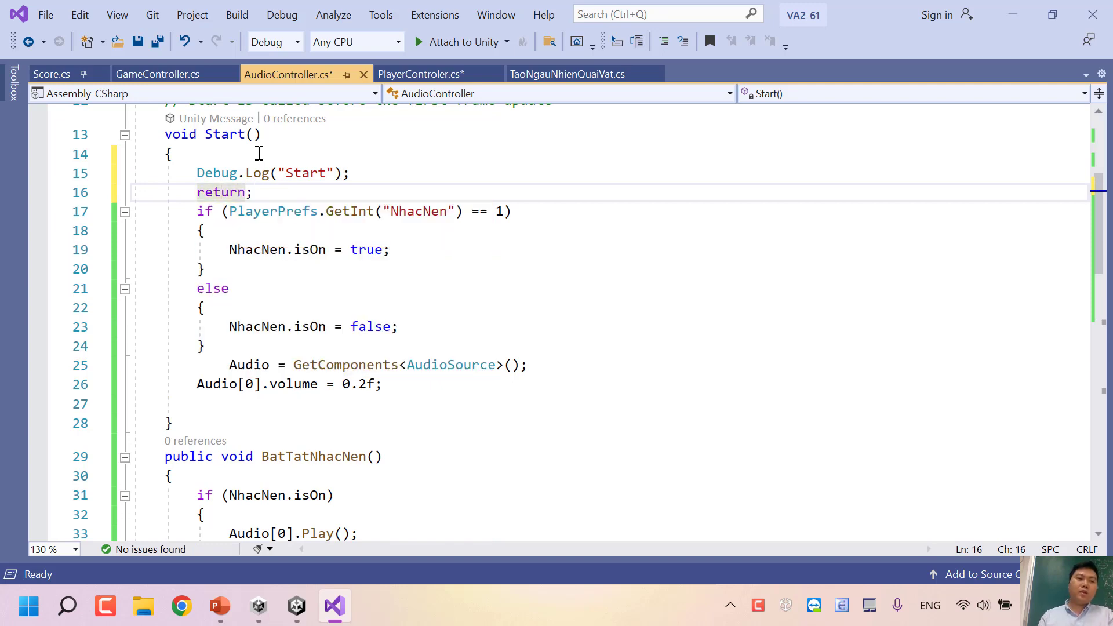
Step: Insert Debug.Log("BatTatNhacNen"); followed by return; at the top of BatTatNhacNen()
scroll(259, 153, "down", 2)
left_click(262, 363)
key("Return")
type("D")
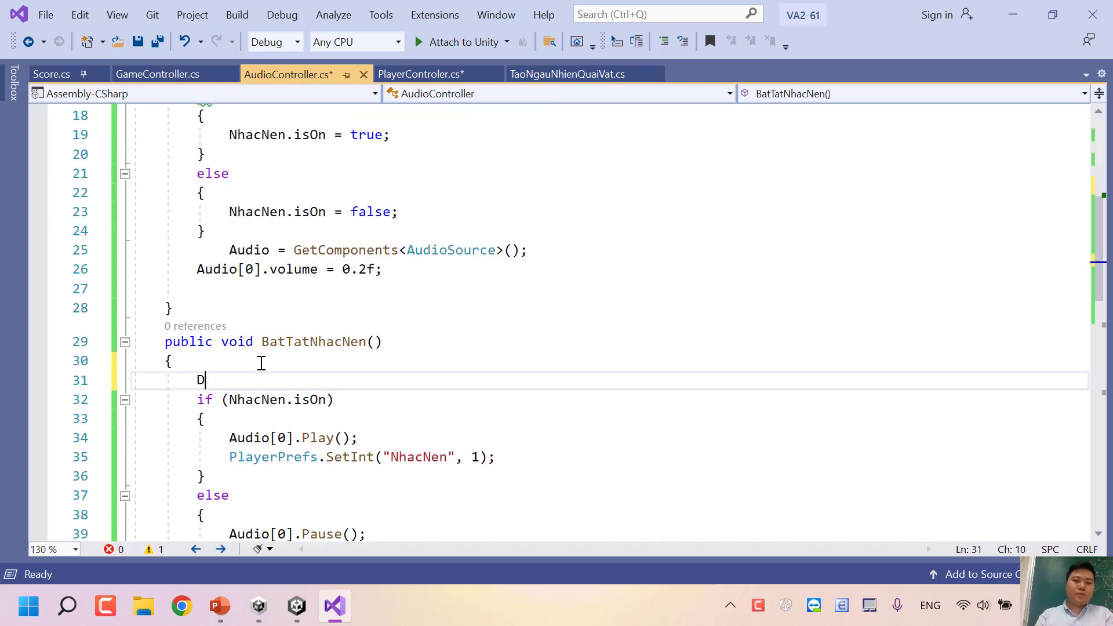
type("ebug.")
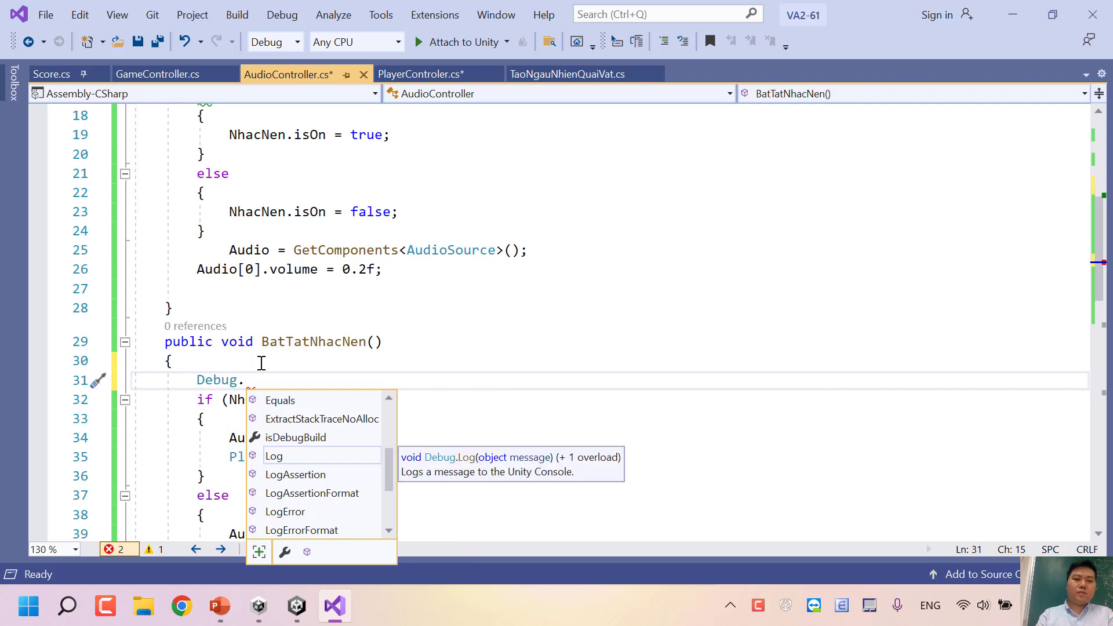
type("l")
key("Tab")
type("(")
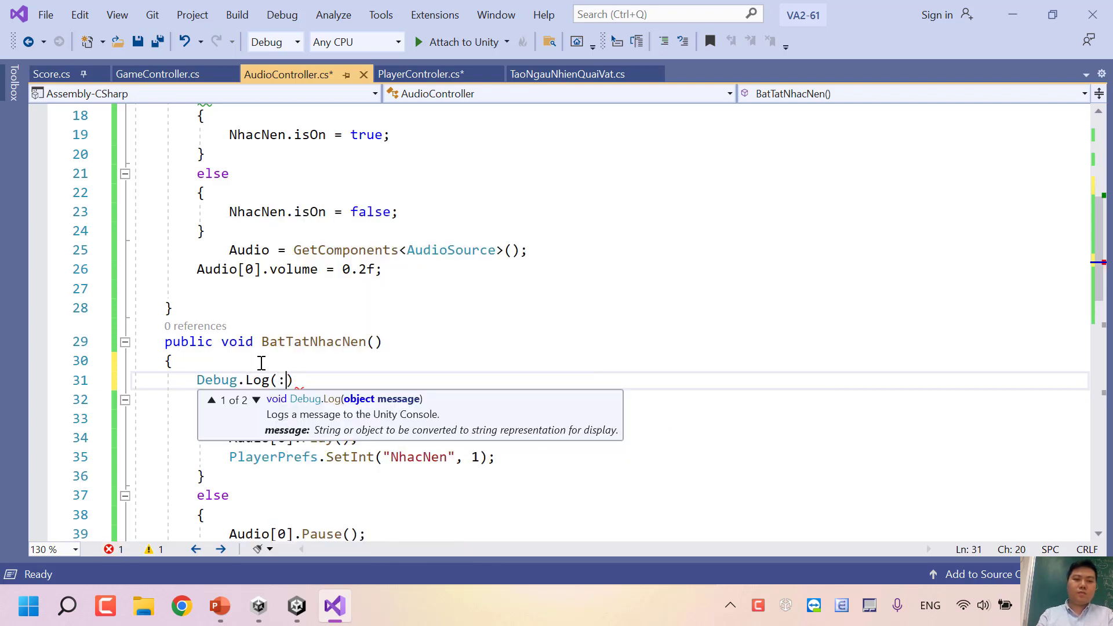
type("\"BatTa")
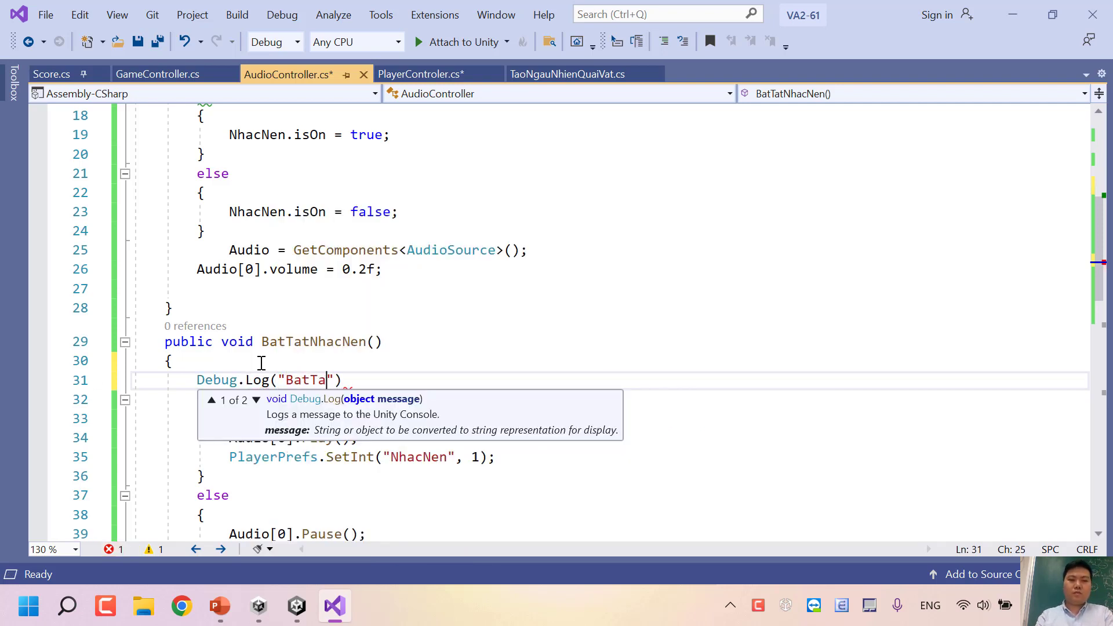
type("tNhac")
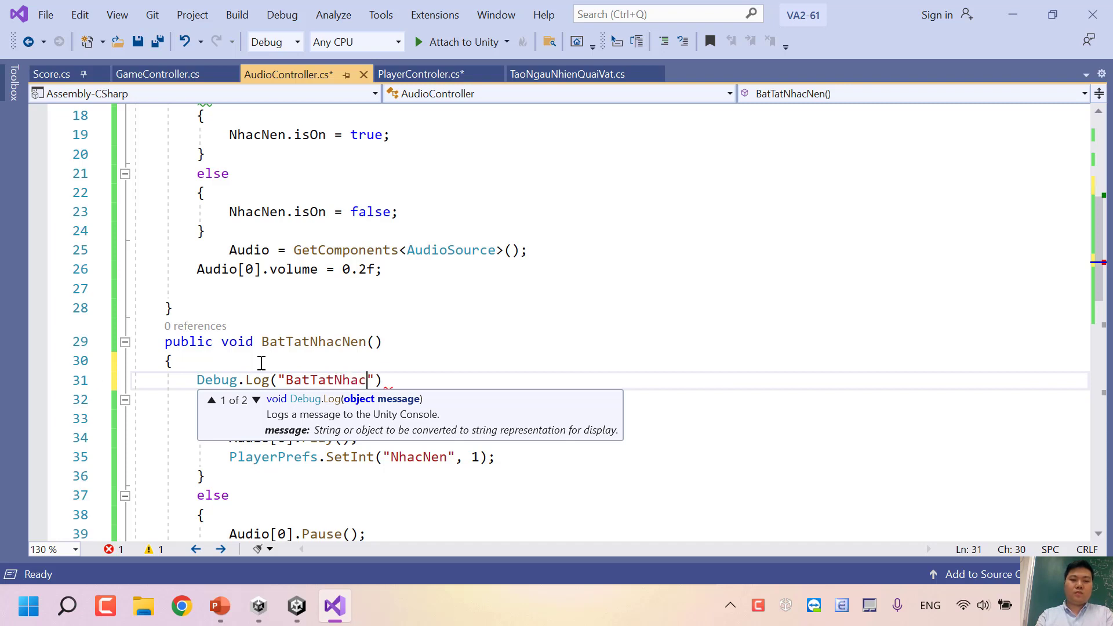
type("Nen\");")
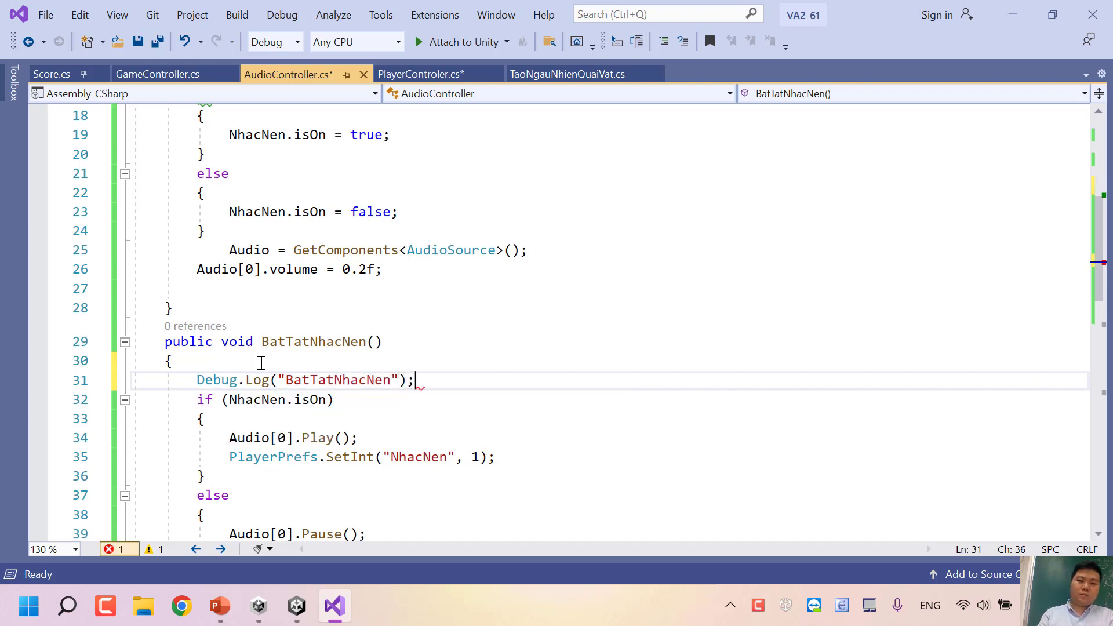
key("Return")
type("etur")
key("BackSpace")
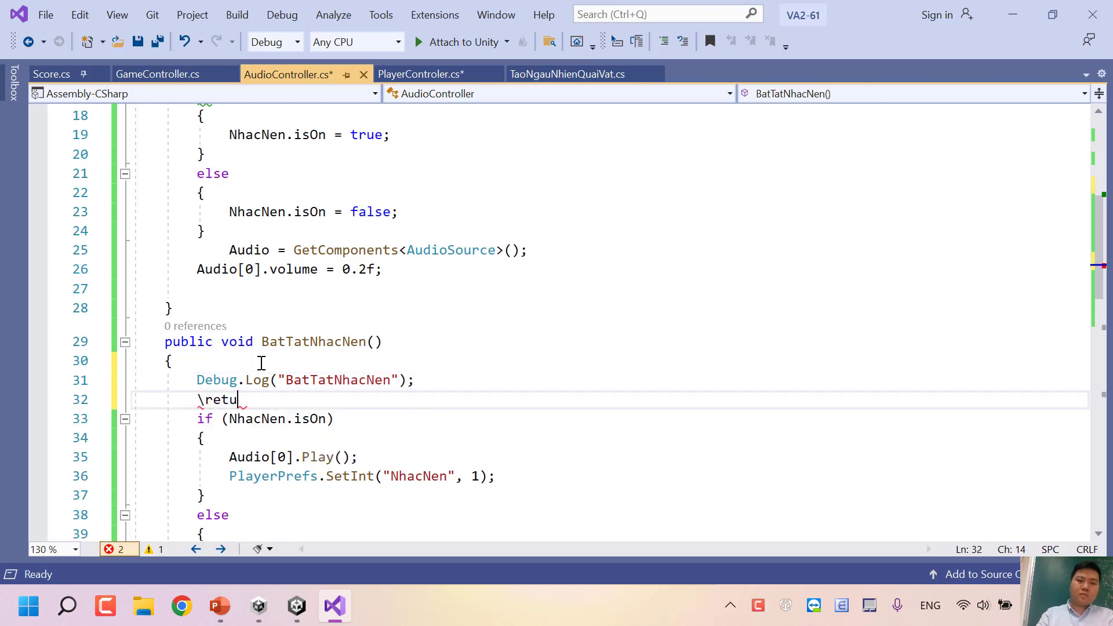
key("BackSpace")
key("BackSpace")
key("BackSpace")
key("BackSpace")
key("BackSpace")
type("retur")
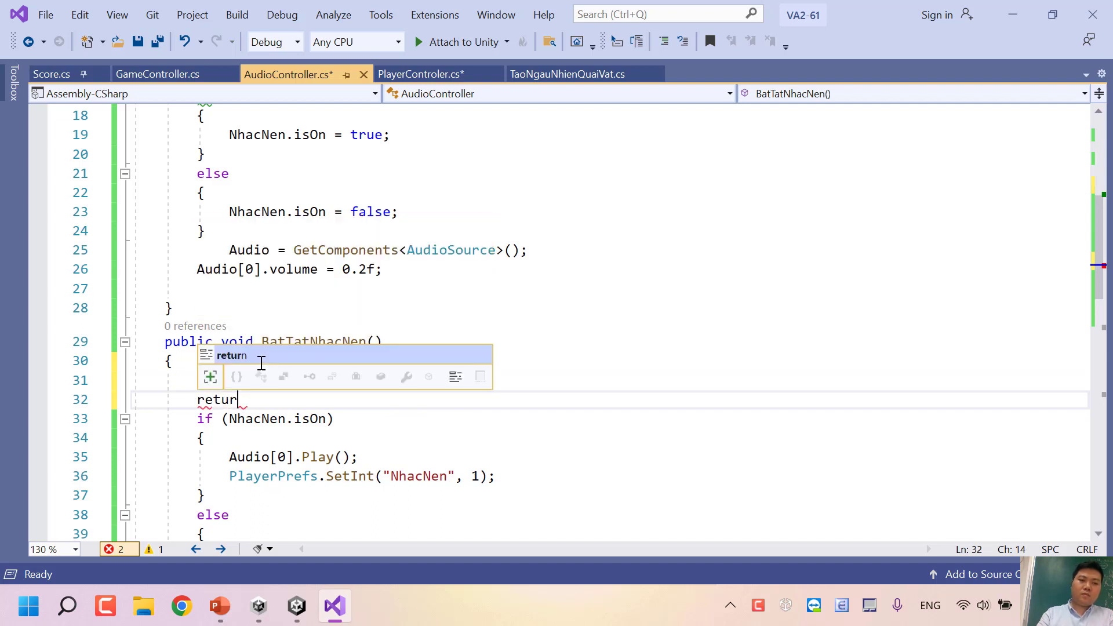
type("n;")
Step: Save AudioController.cs
key("ctrl+s")
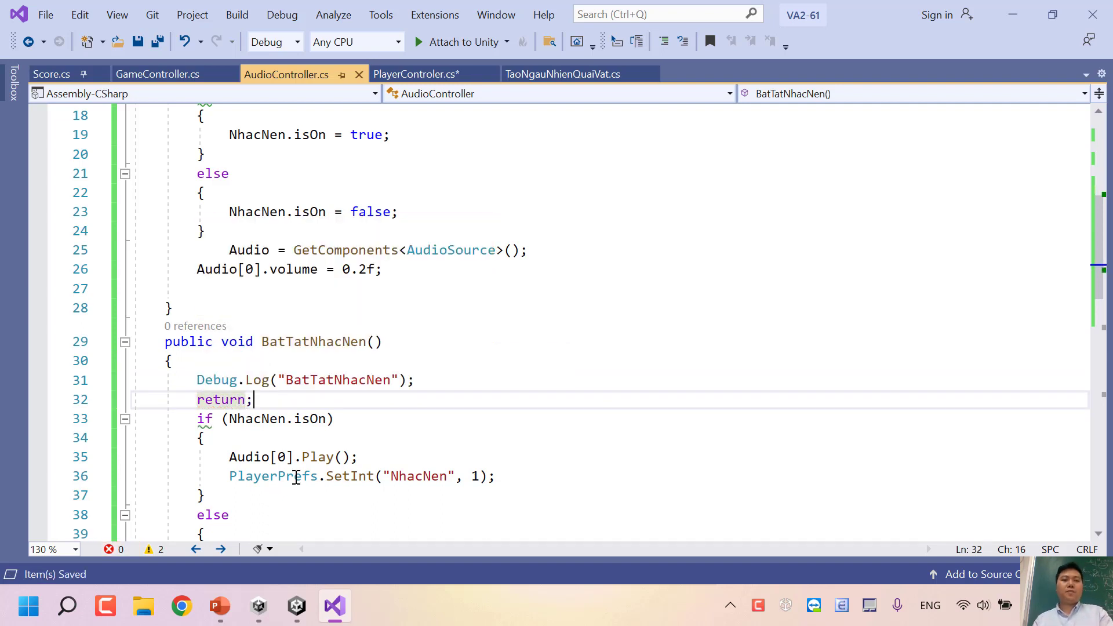
mouse_move(304, 595)
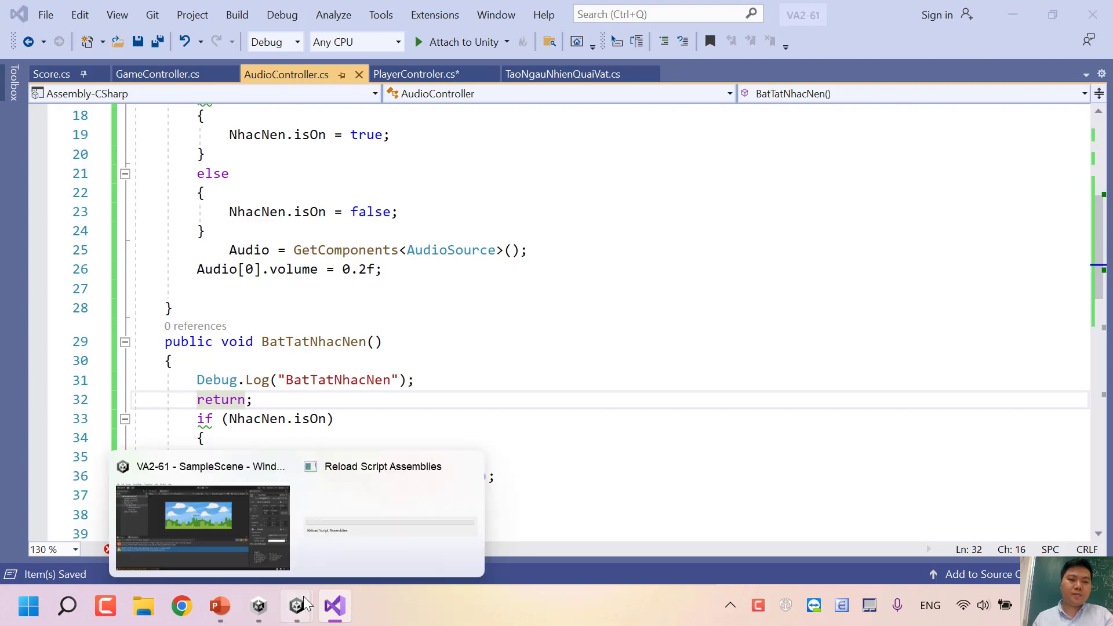
mouse_move(351, 522)
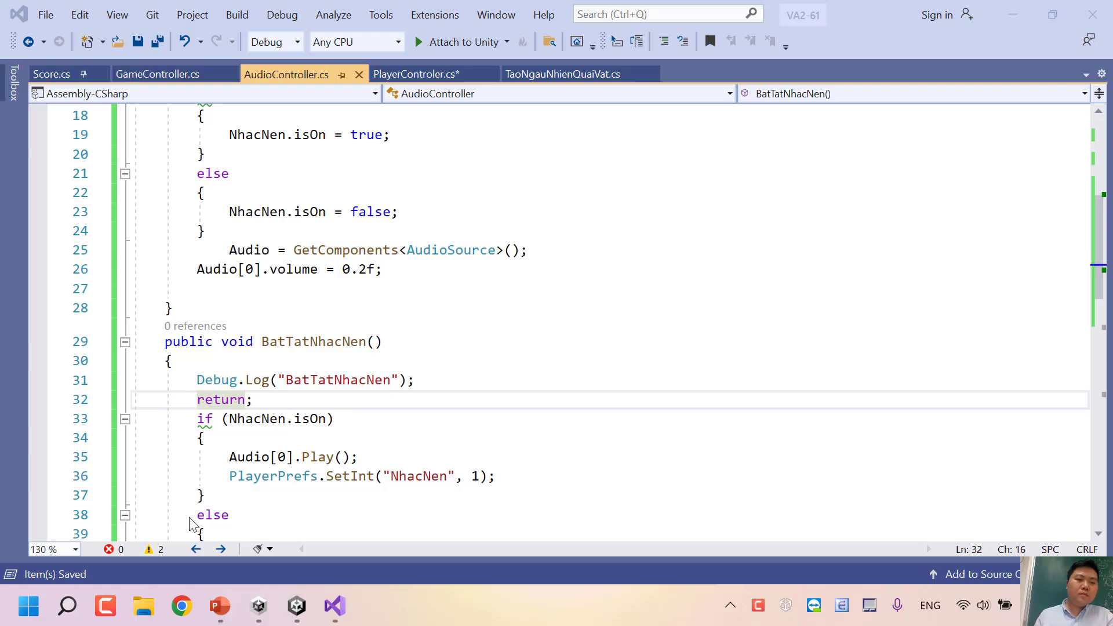
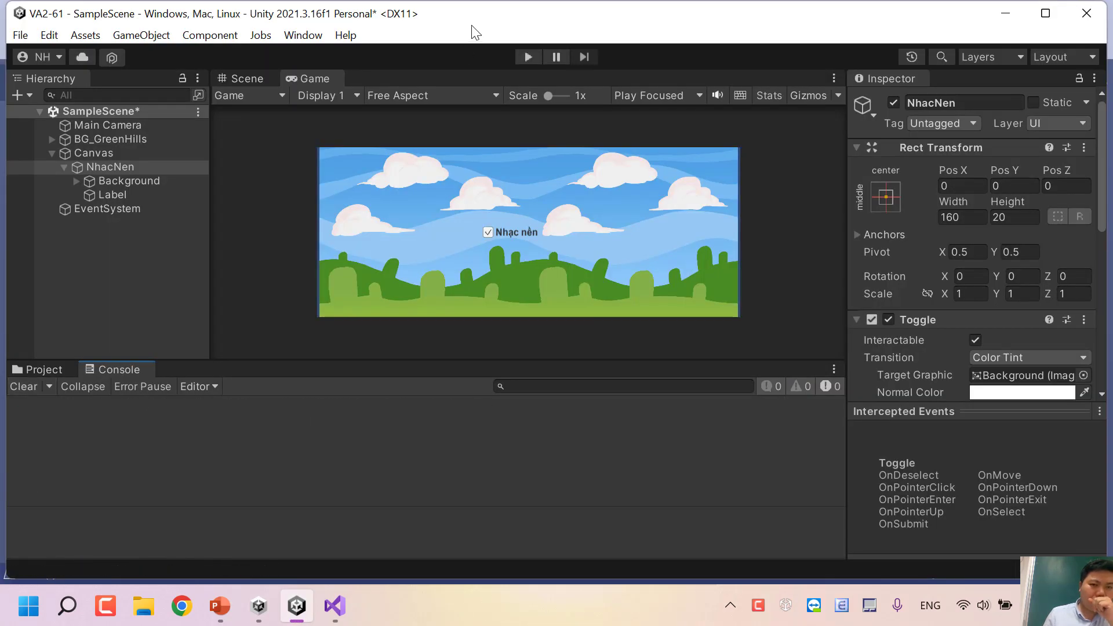
Step: Play-test the scene, inspect the logged Start entry's trace, then stop play mode
left_click(526, 53)
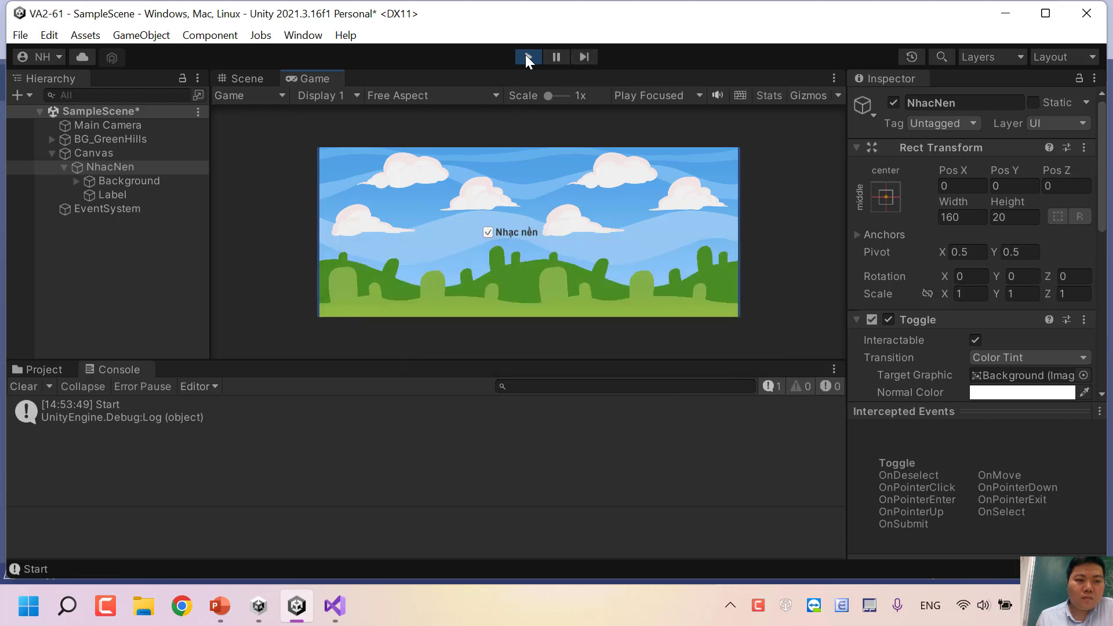
left_click(90, 418)
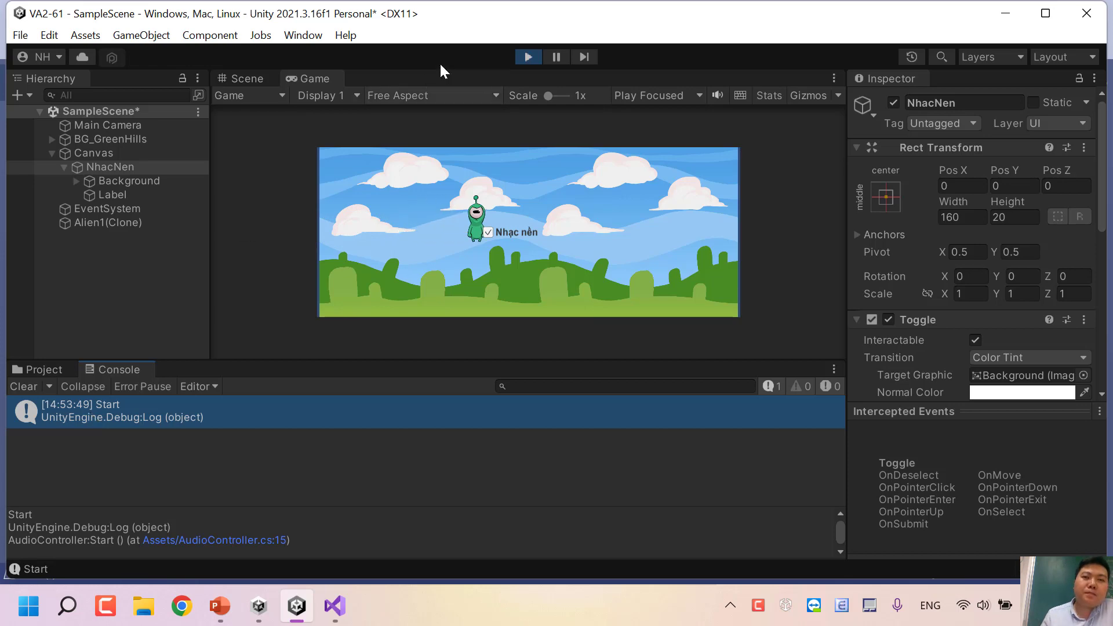
left_click(528, 56)
Step: Delete BatTatNhacNen's Debug.Log and return lines, then undo to restore them
key("alt+Tab")
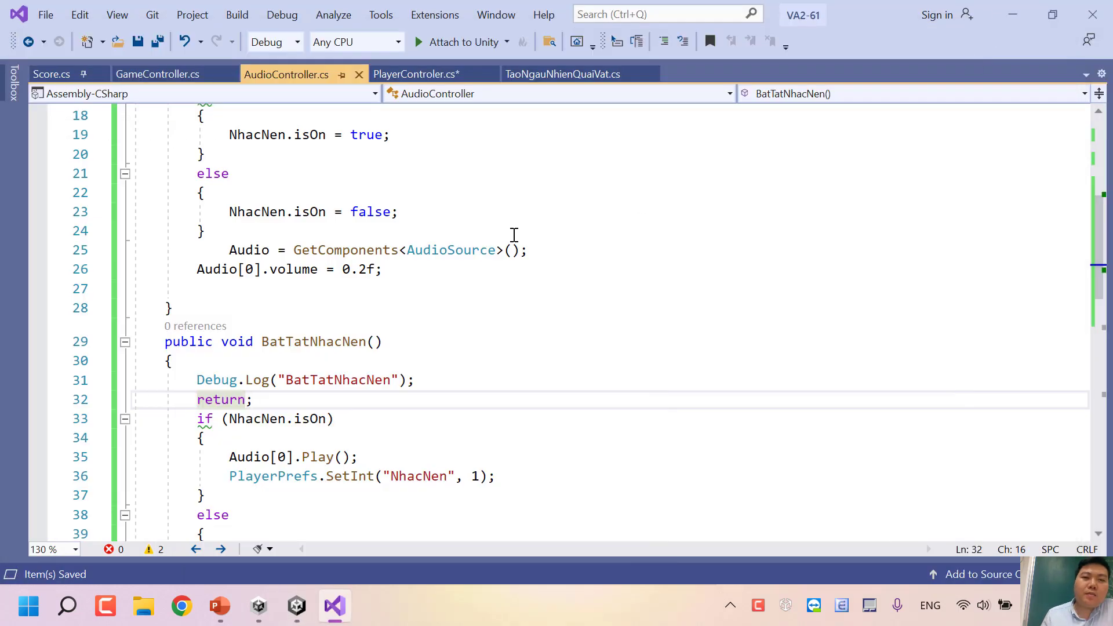
scroll(264, 371, "down", 1)
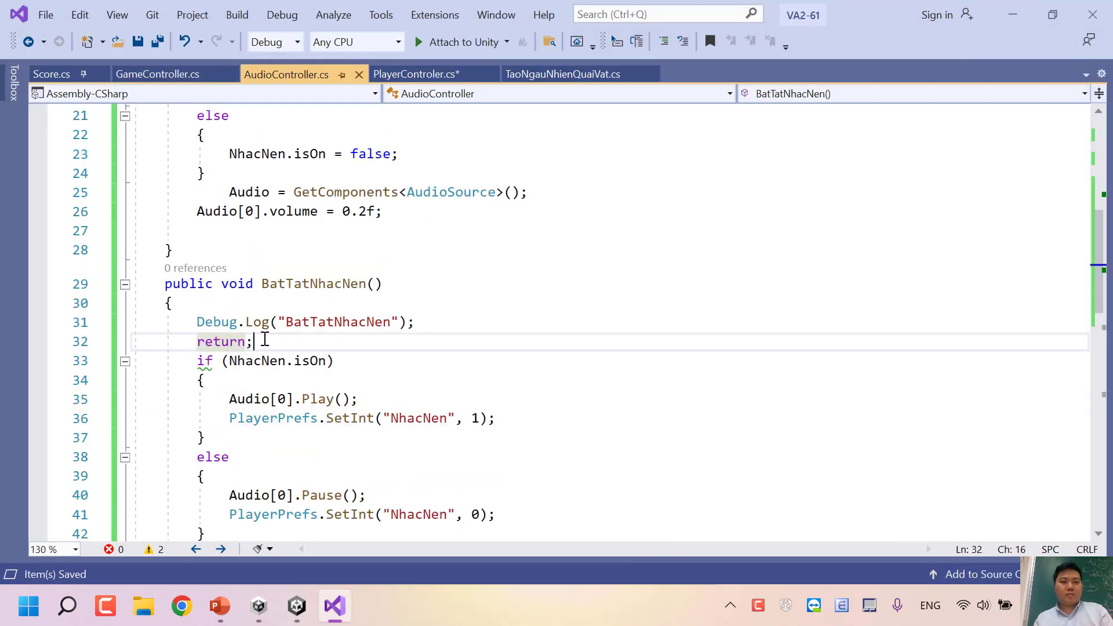
left_click_drag(255, 342, 203, 325)
key("BackSpace")
key("BackSpace")
scroll(262, 452, "down", 1)
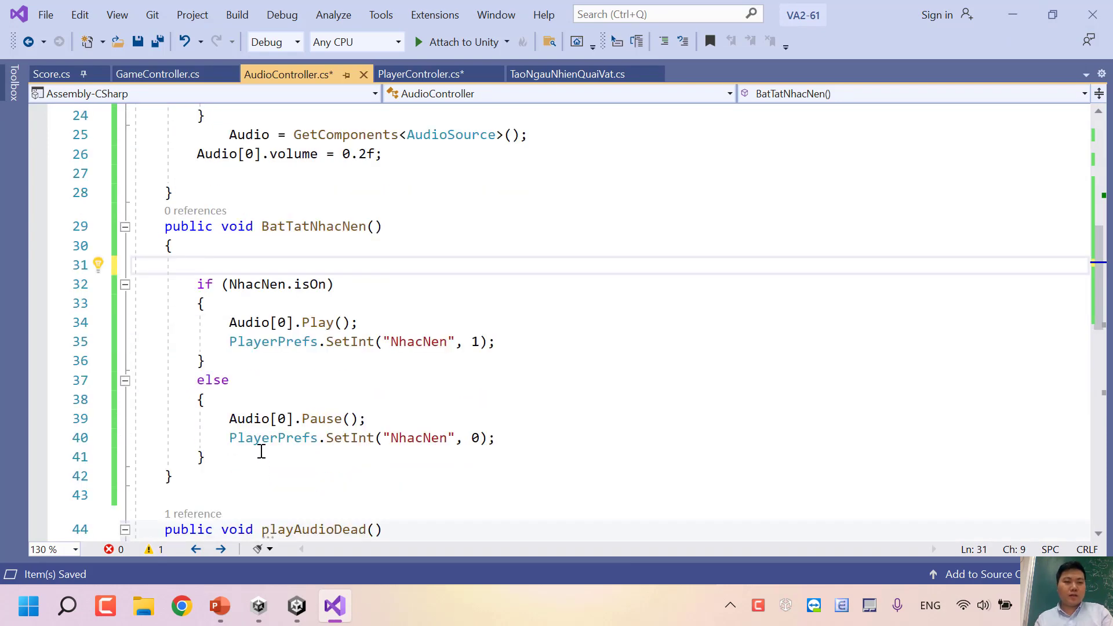
left_click(233, 487)
scroll(248, 481, "up", 4)
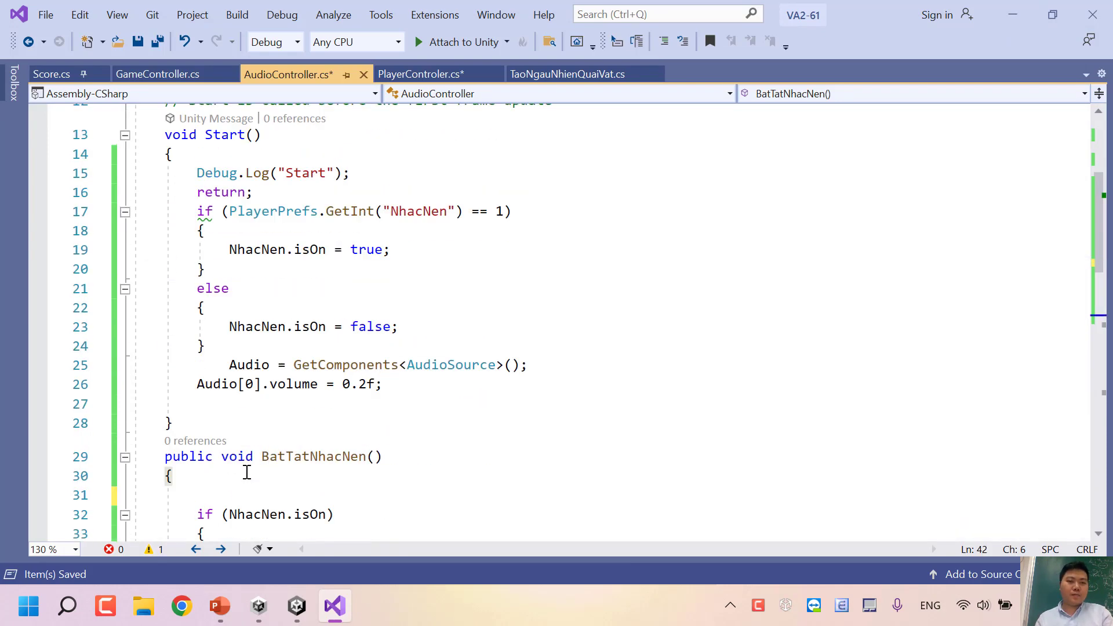
key("ctrl+z")
scroll(249, 457, "up", 6)
Step: Move Start()'s Debug.Log("Start") and return lines below the NhacNen if/else block and save
left_click_drag(255, 422, 199, 388)
key("ctrl+c")
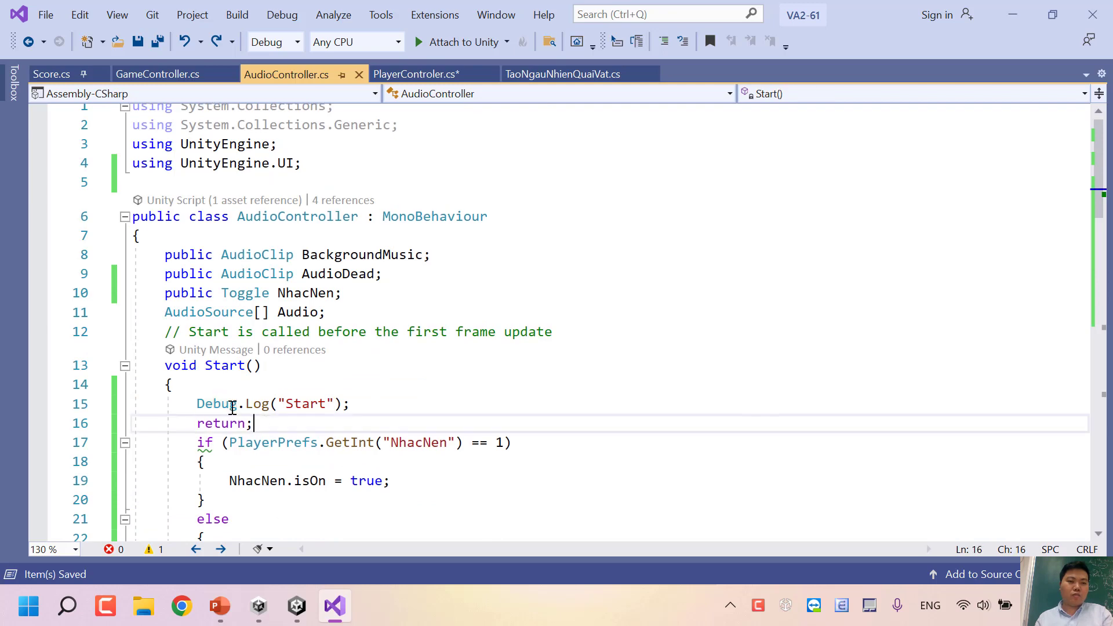
key("BackSpace")
scroll(197, 394, "down", 2)
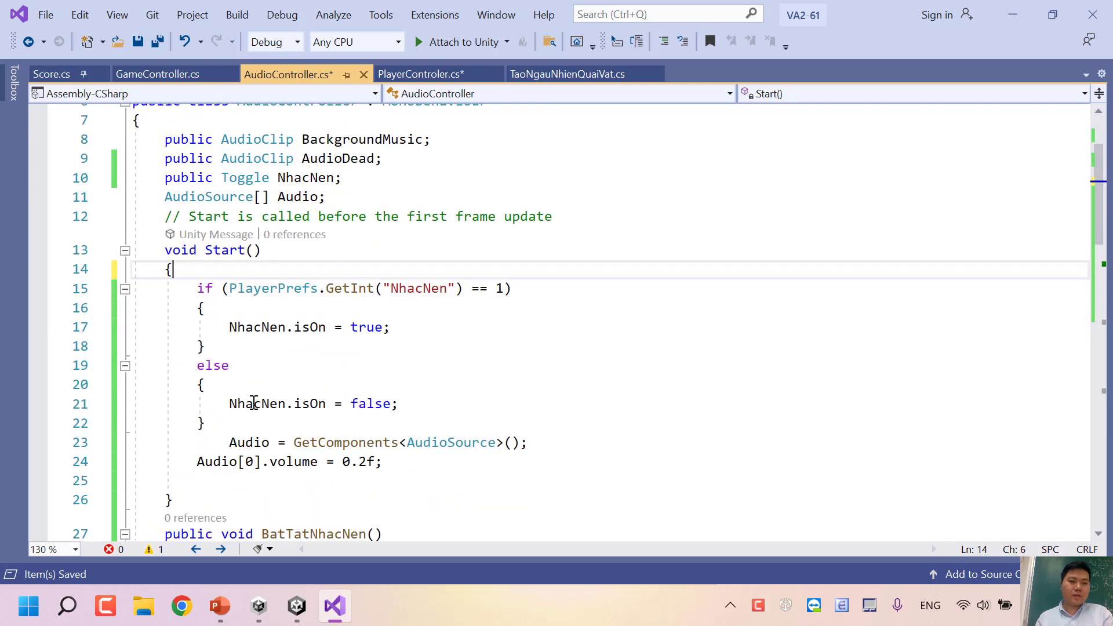
left_click(237, 422)
key("Return")
key("ctrl+v")
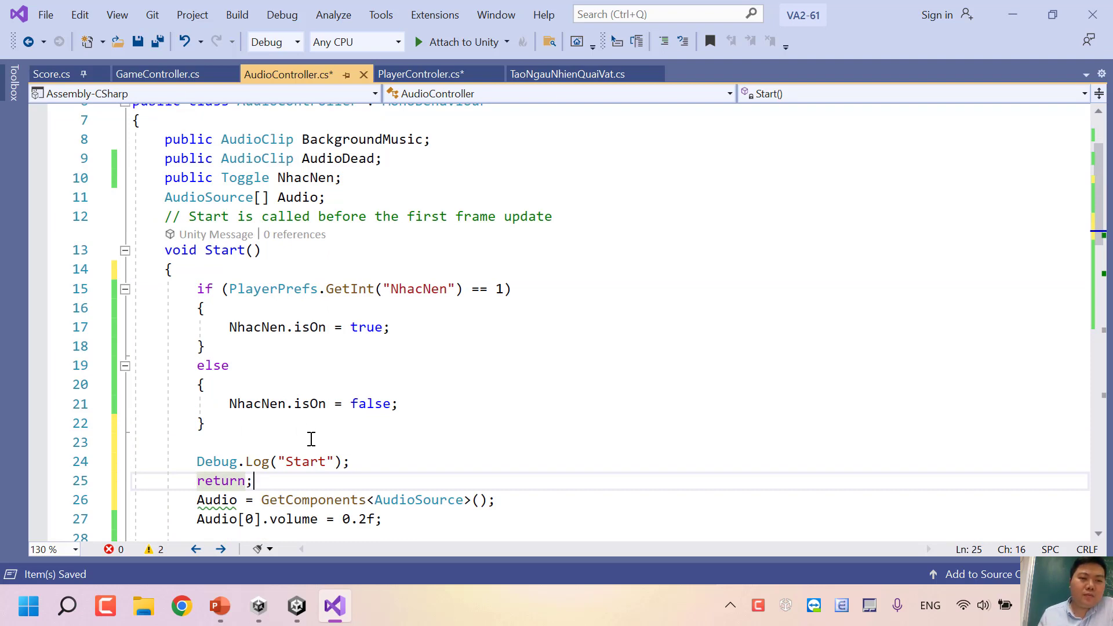
key("ctrl+s")
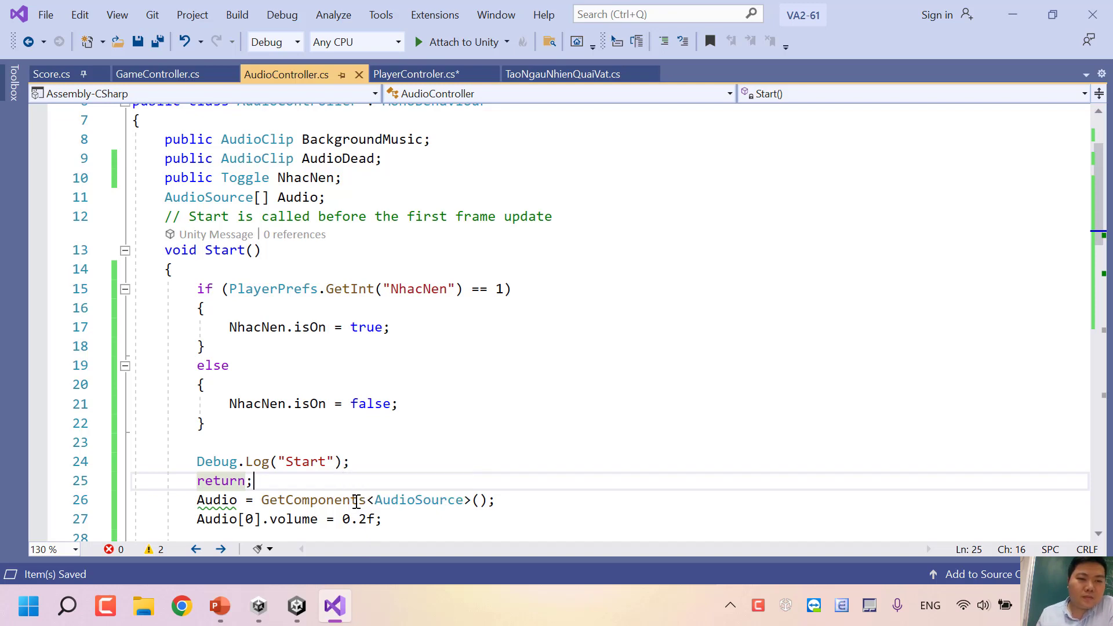
mouse_move(296, 605)
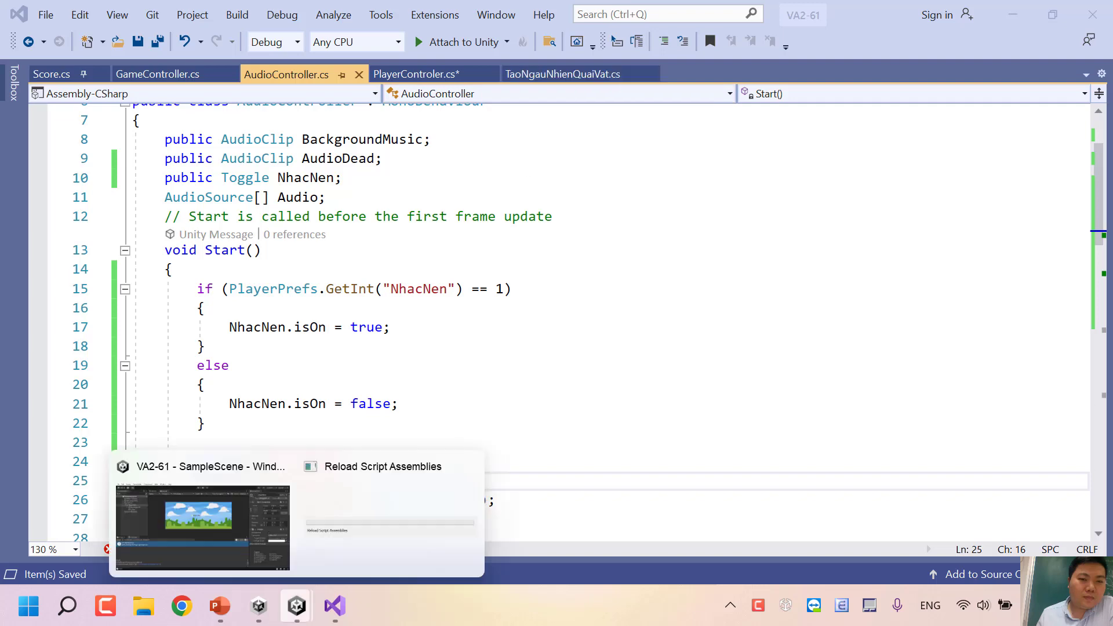
Step: Run the scene in Unity to confirm BatTatNhacNen logs before Start, then return to the code
left_click(233, 531)
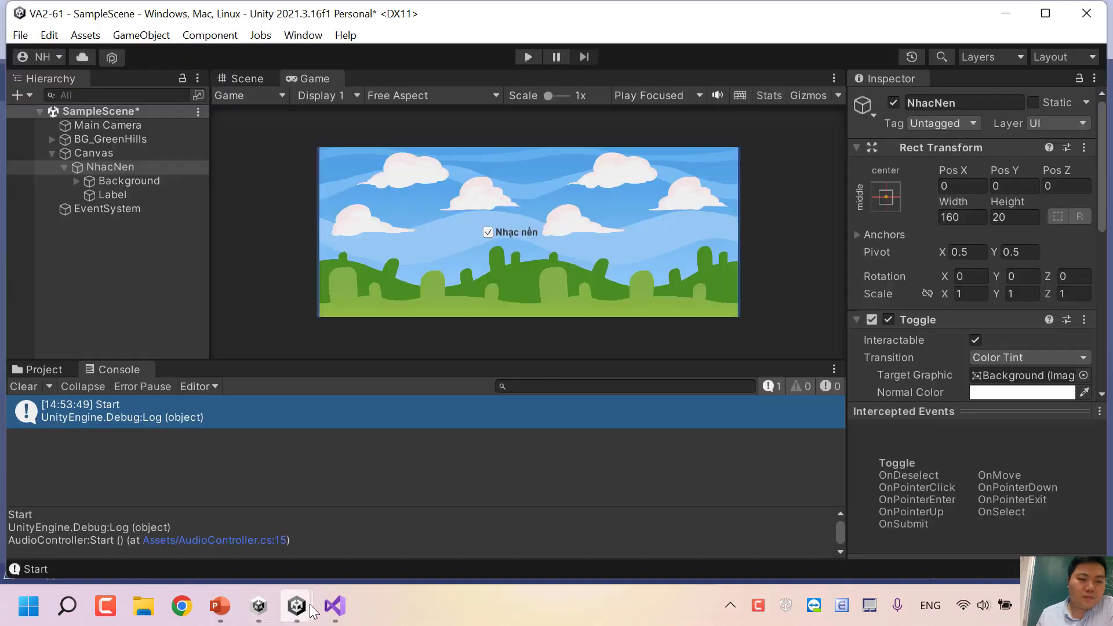
left_click(526, 57)
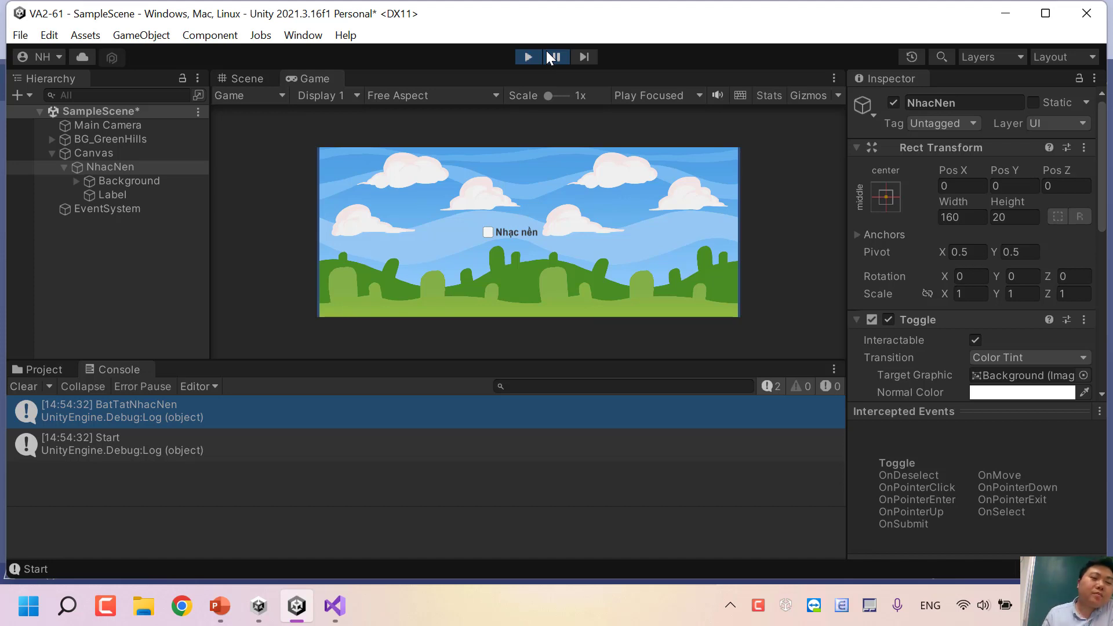
left_click(1005, 13)
left_click_drag(191, 250, 351, 418)
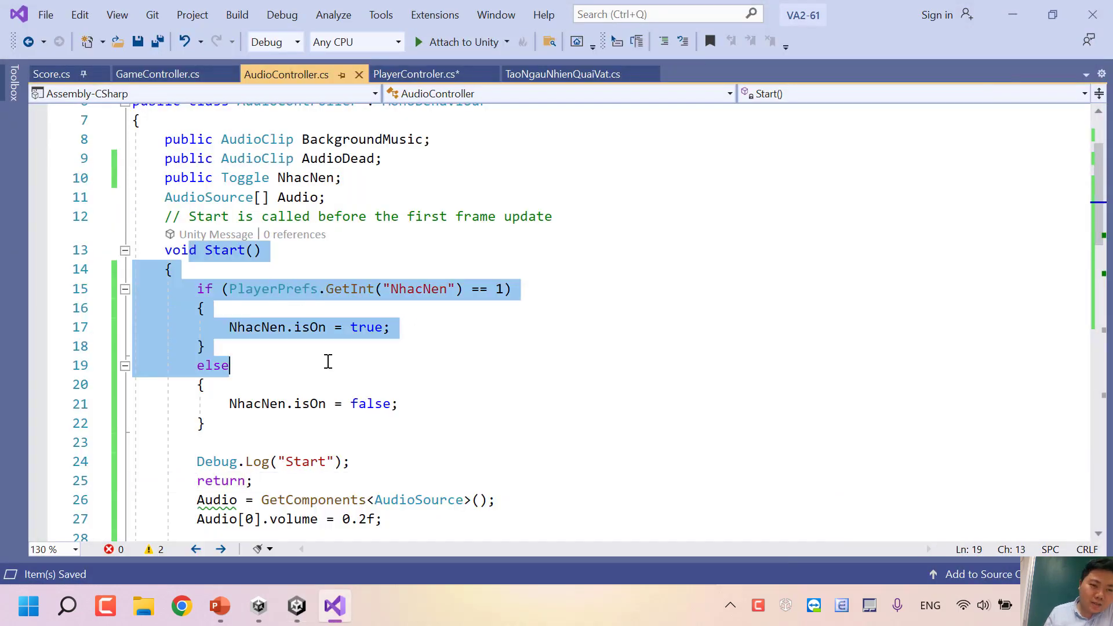
scroll(354, 407, "down", 2)
left_click(355, 368)
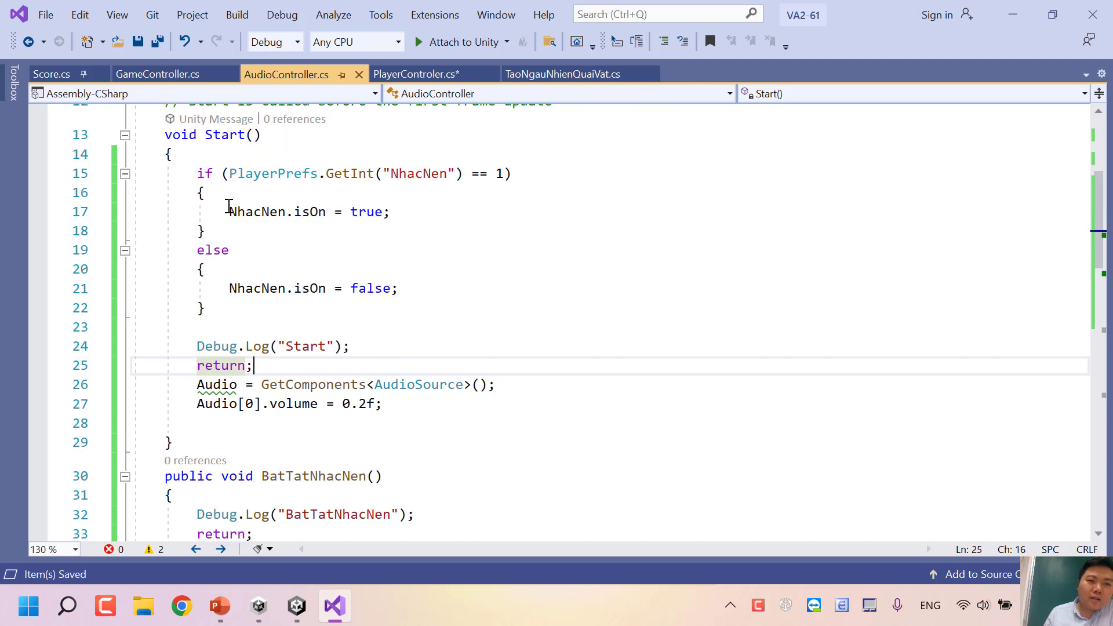
left_click_drag(228, 211, 402, 207)
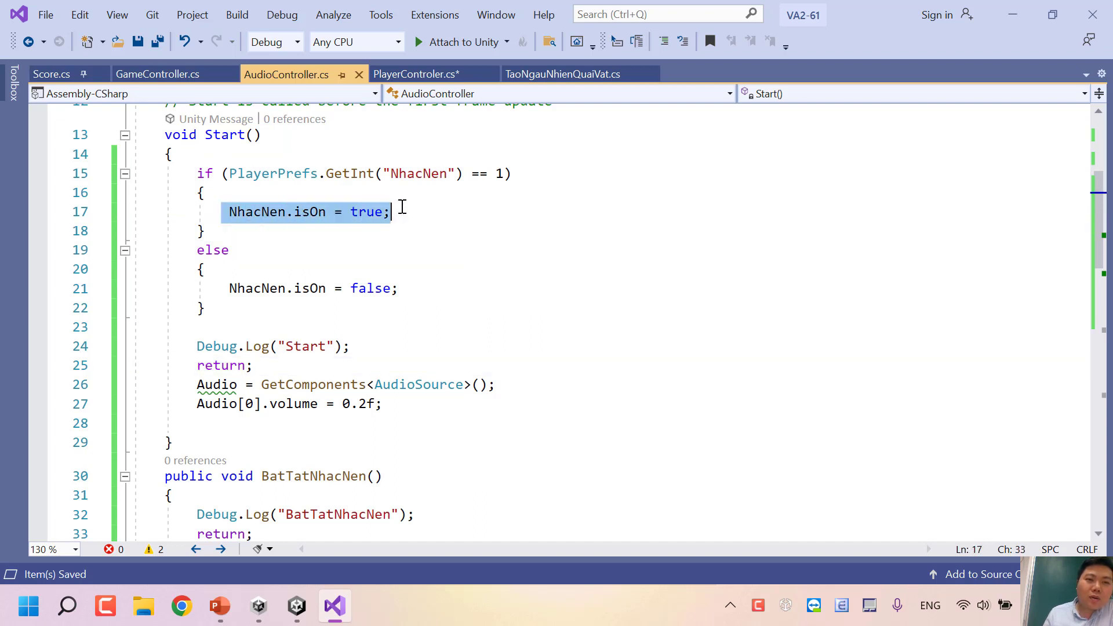
left_click_drag(229, 289, 413, 285)
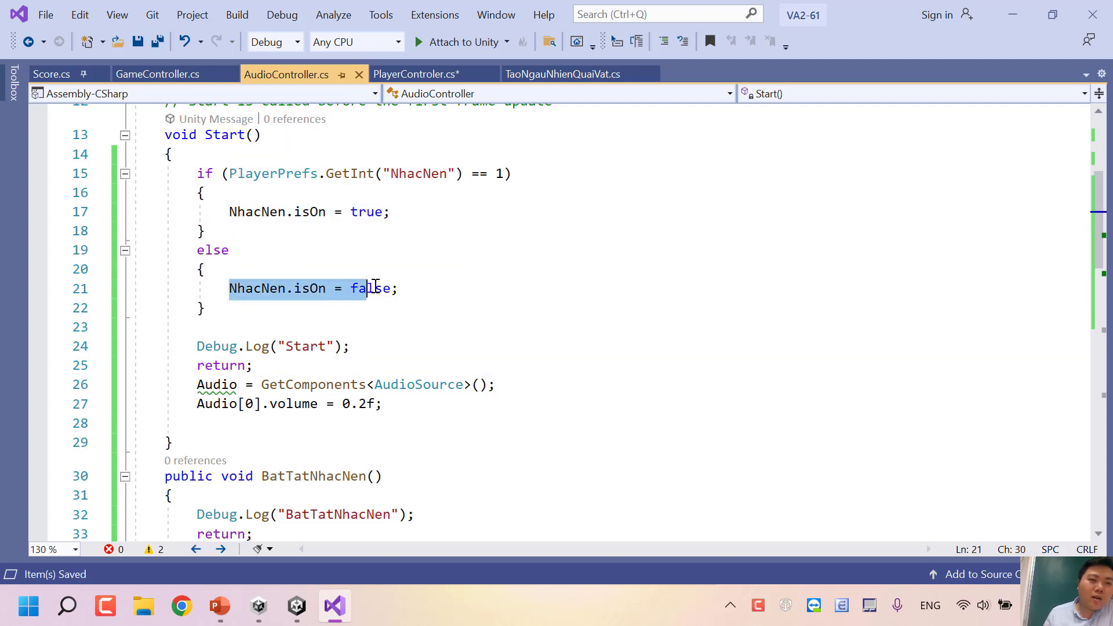
left_click(246, 288)
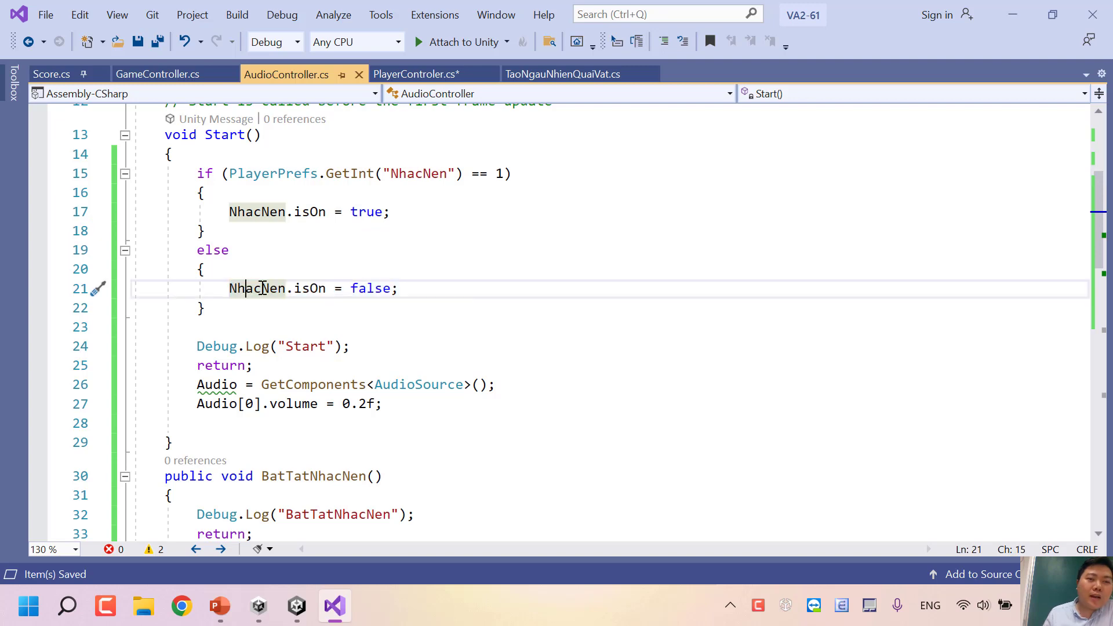
left_click_drag(262, 288, 286, 288)
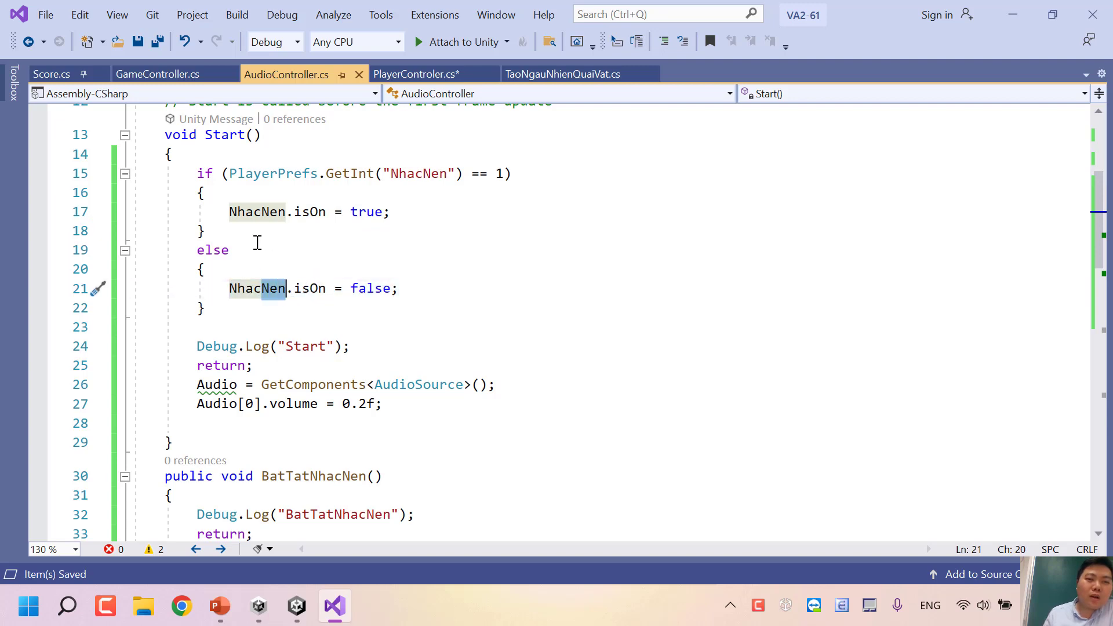
scroll(301, 345, "down", 2)
scroll(301, 370, "down", 3)
scroll(308, 392, "down", 2)
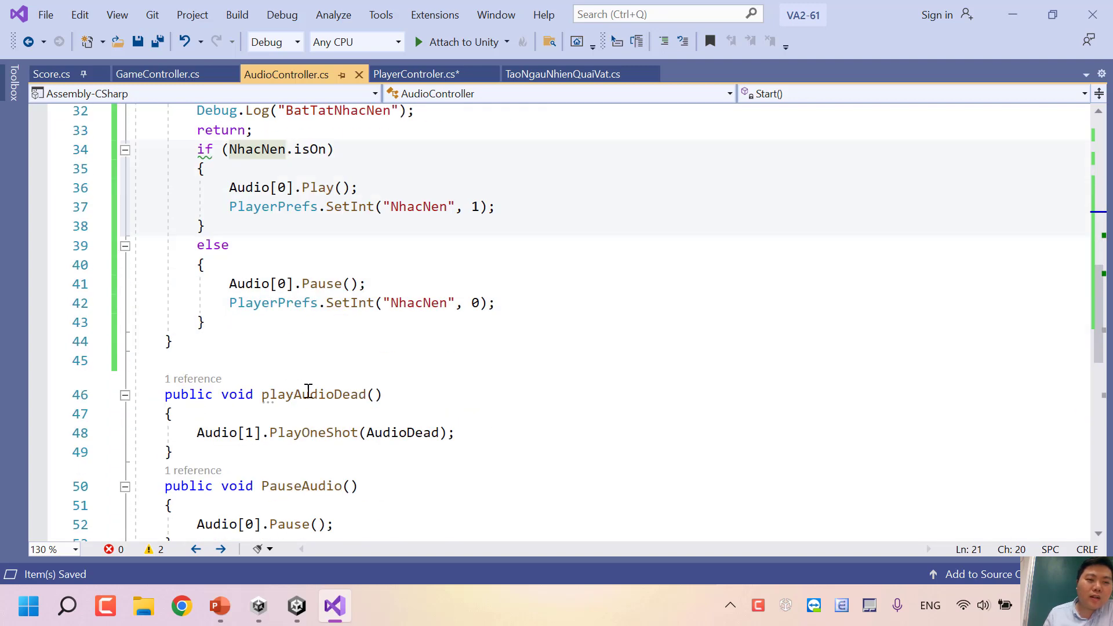
scroll(325, 392, "down", 2)
scroll(328, 385, "down", 3)
scroll(328, 384, "up", 5)
scroll(336, 383, "up", 1)
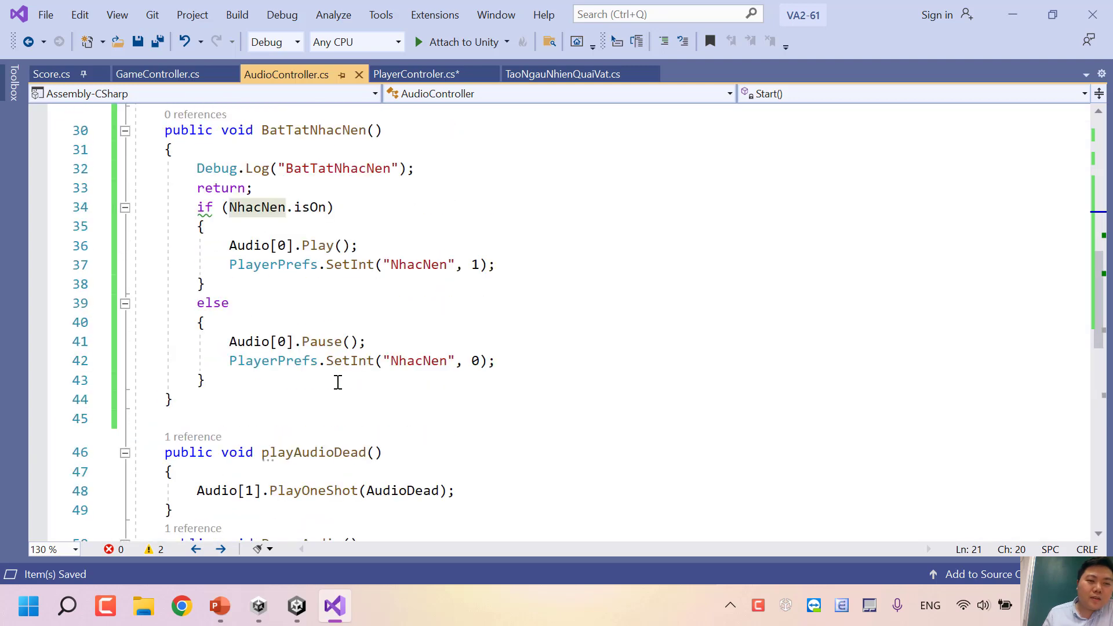
scroll(338, 382, "up", 1)
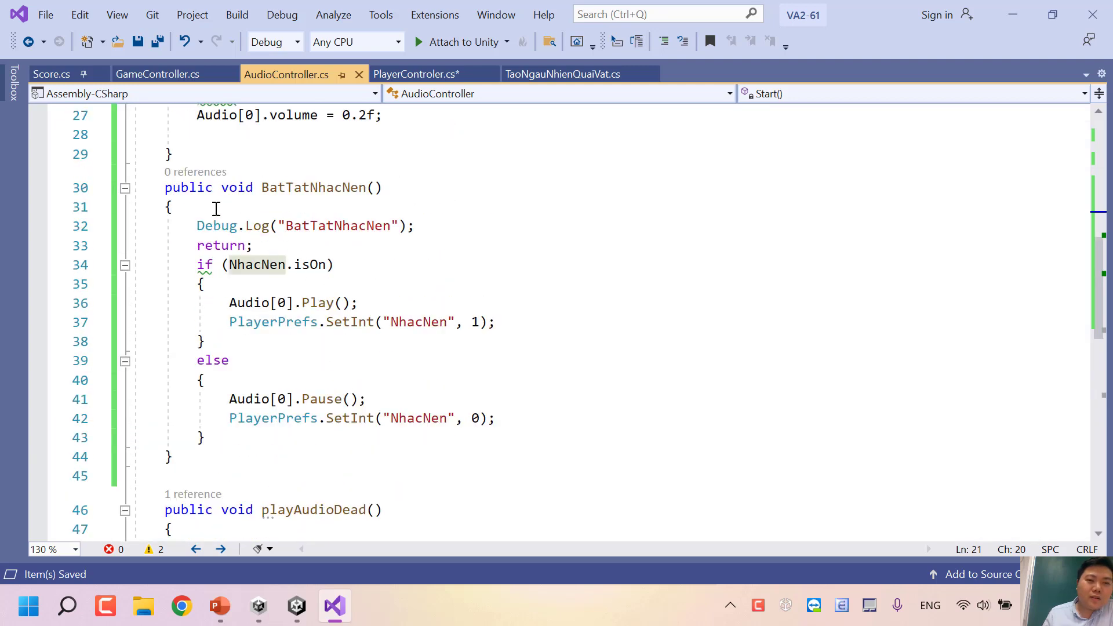
mouse_move(196, 187)
left_mouse_down()
mouse_move(400, 277)
mouse_move(398, 446)
left_mouse_up()
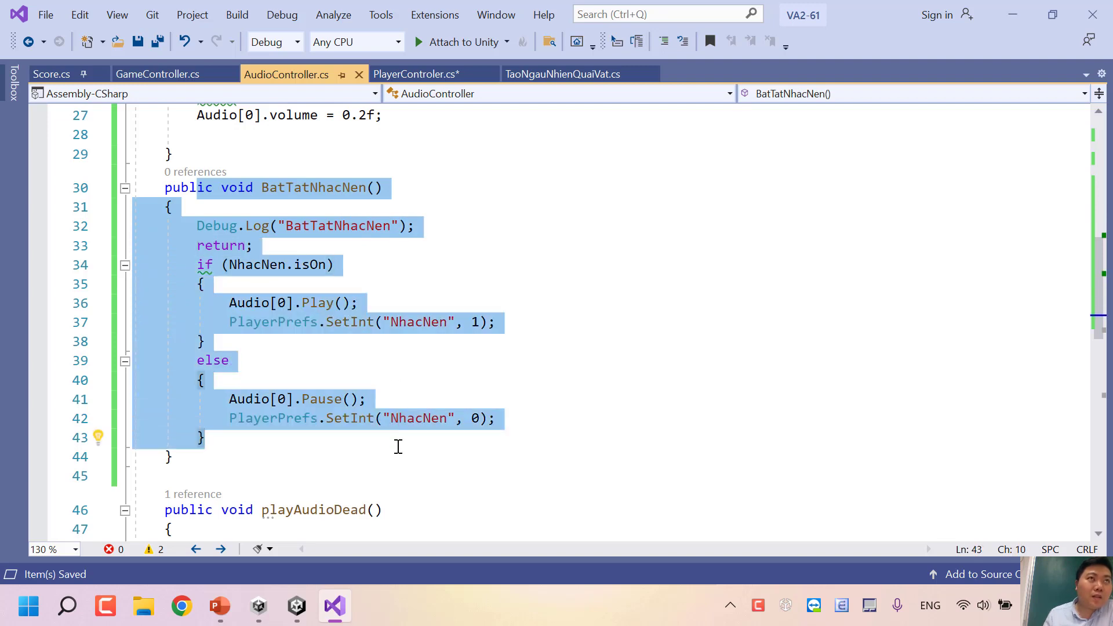
left_click_drag(398, 447, 365, 462)
scroll(366, 463, "up", 1)
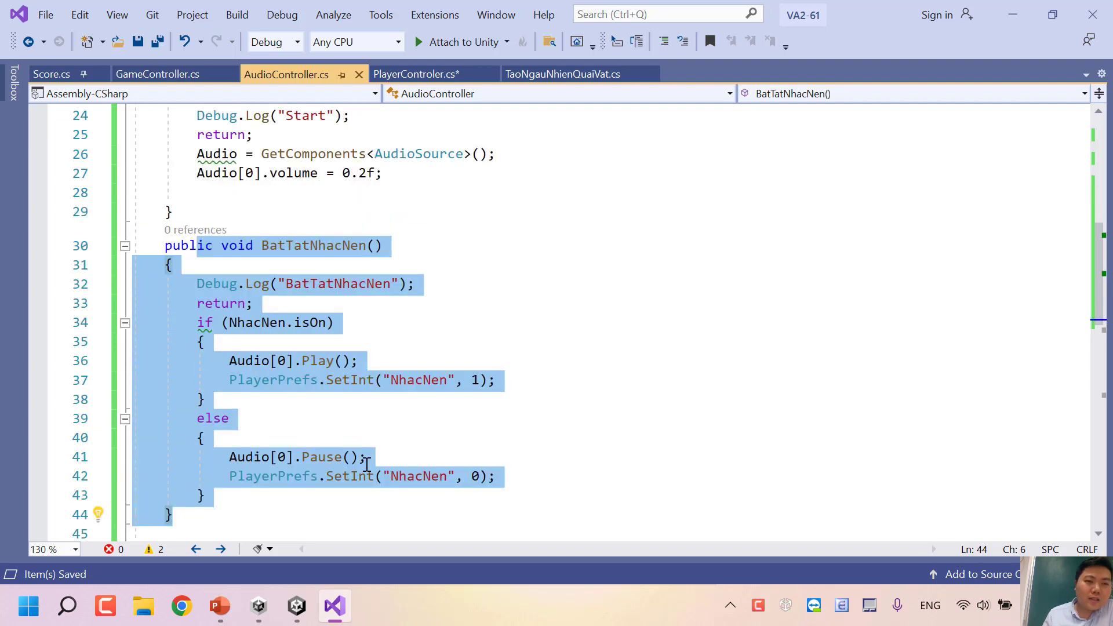
scroll(366, 464, "up", 7)
scroll(367, 463, "down", 1)
scroll(366, 464, "down", 1)
left_click(193, 386)
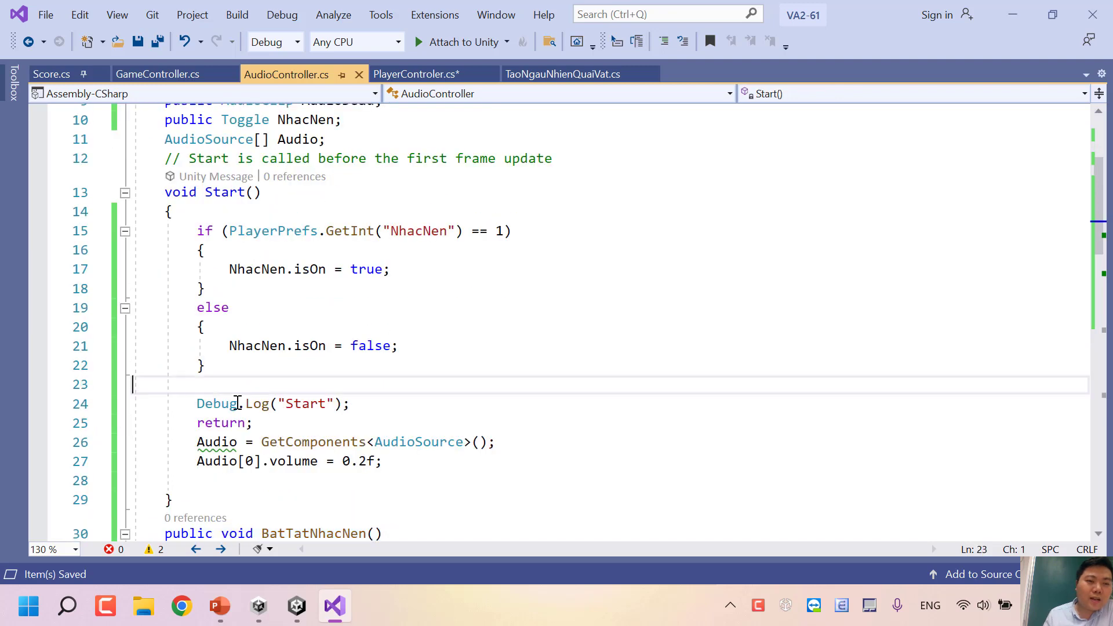
left_click(355, 419, "shift")
left_click(357, 385, "shift")
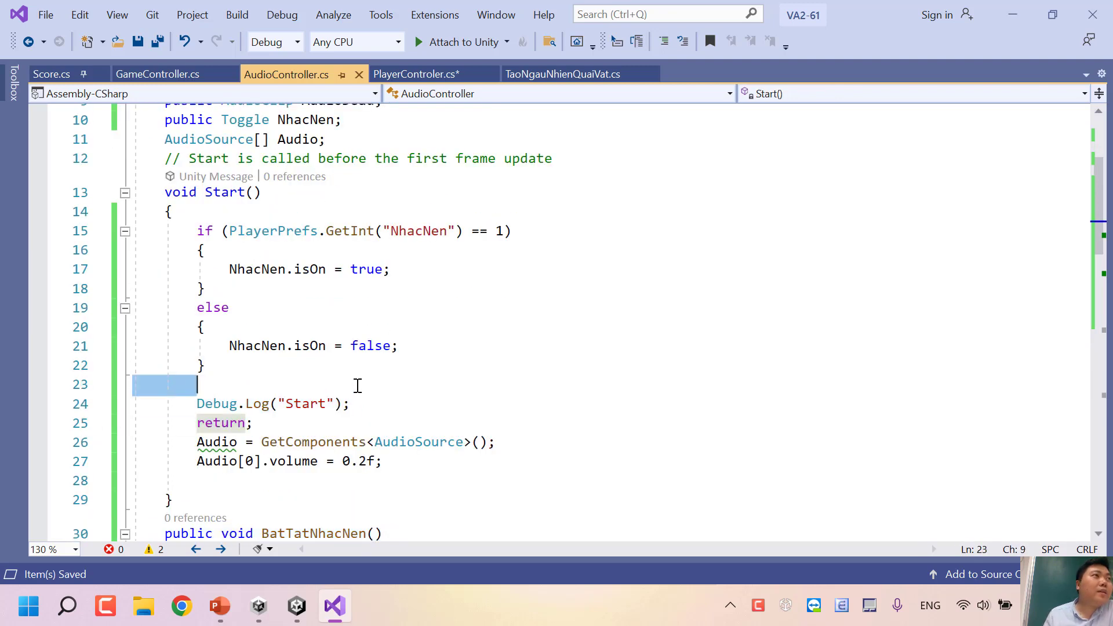
left_click(355, 423, "shift")
left_click(354, 400, "shift")
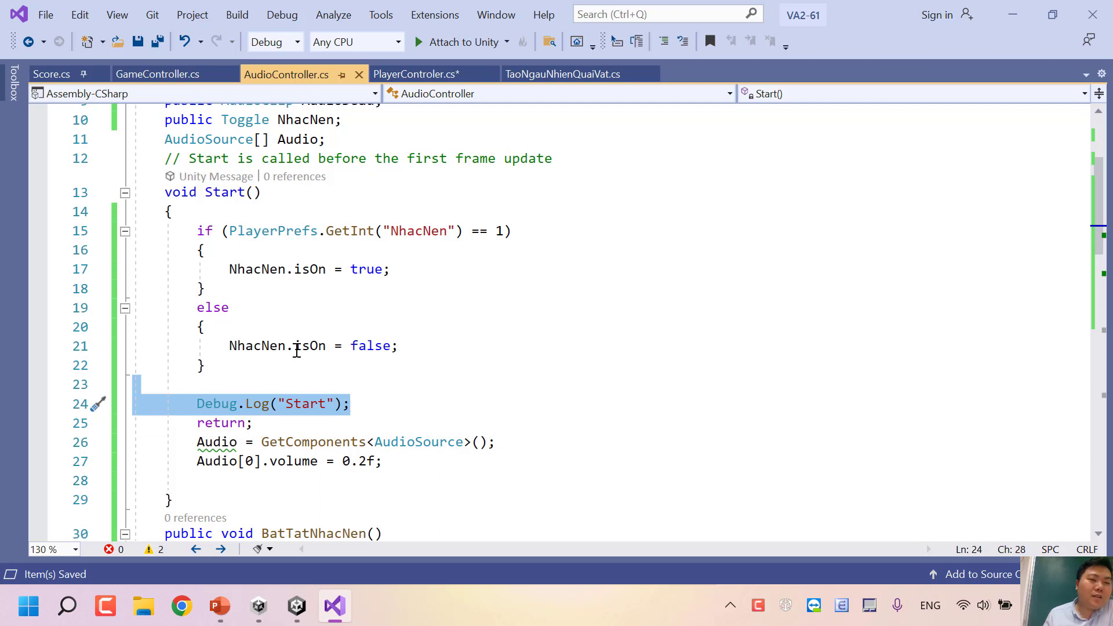
left_click_drag(207, 288, 326, 269)
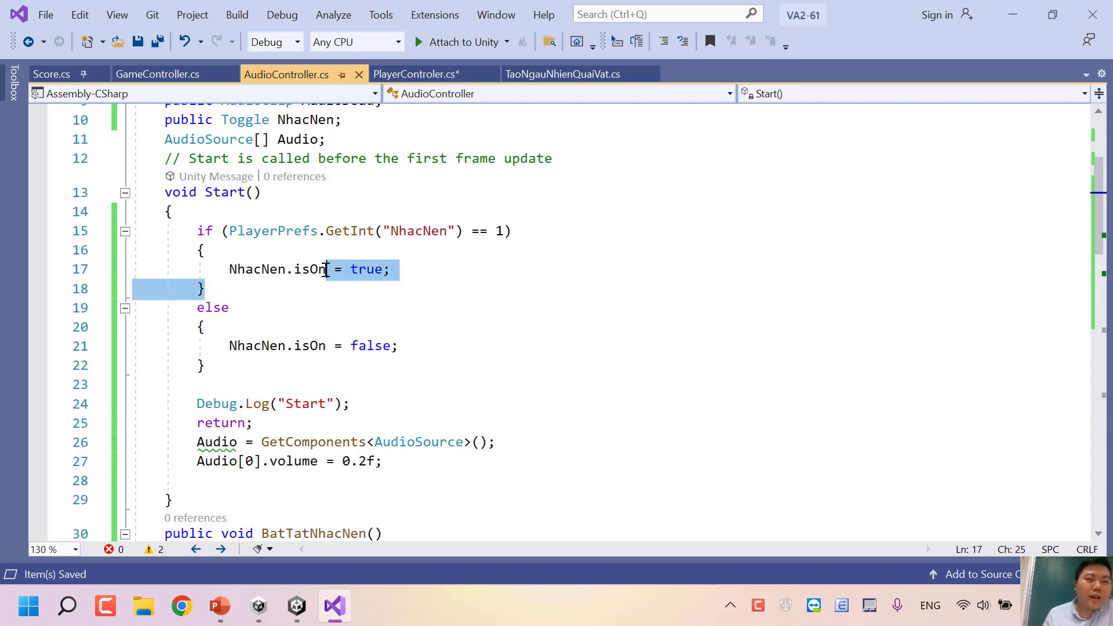
left_click_drag(241, 268, 402, 269)
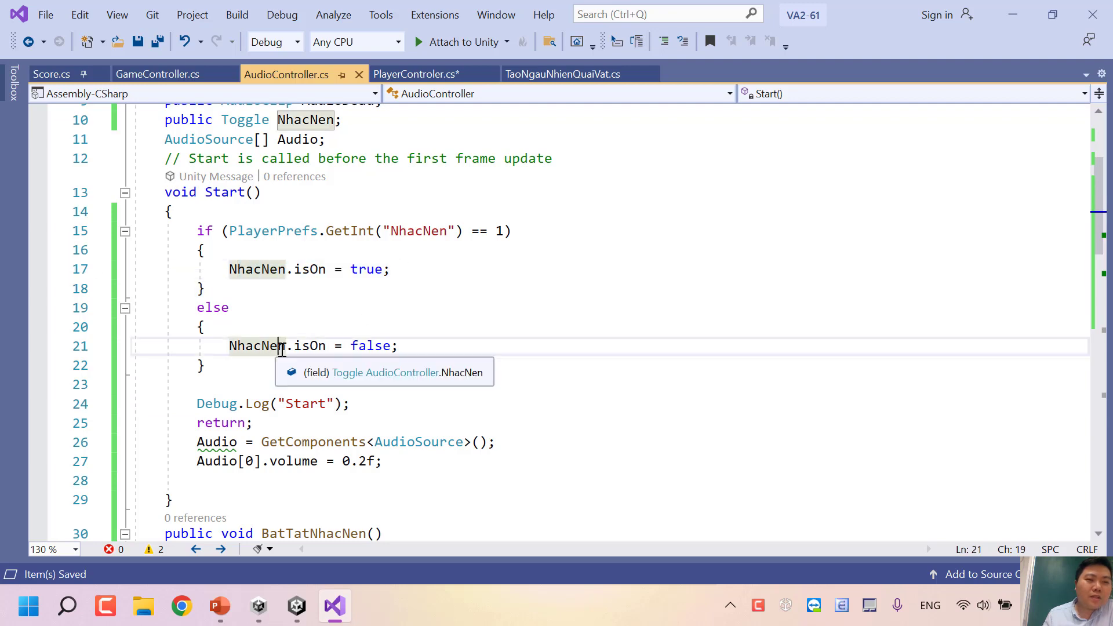
left_click_drag(287, 345, 372, 343)
left_click(255, 346)
scroll(256, 356, "down", 4)
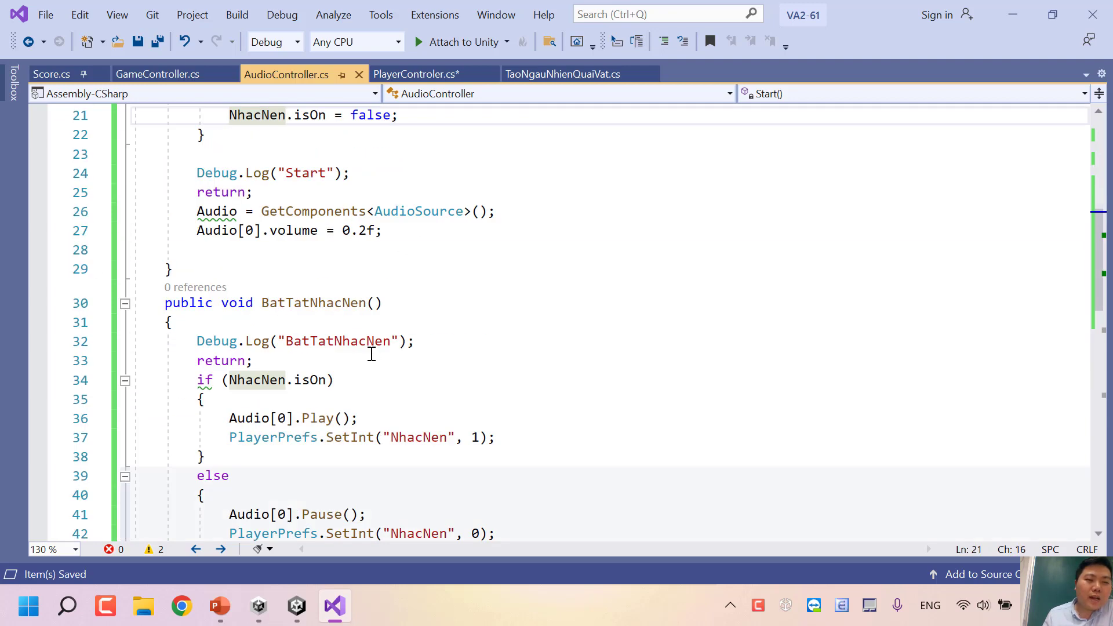
scroll(406, 355, "down", 3)
scroll(290, 360, "down", 3)
scroll(285, 323, "up", 2)
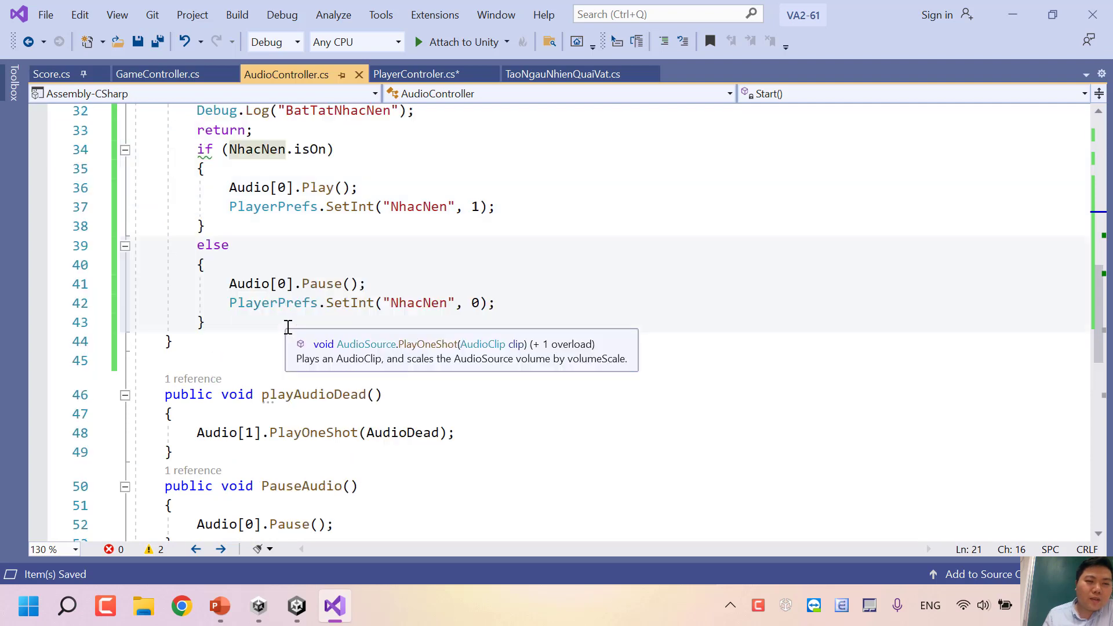
scroll(289, 324, "up", 2)
left_click_drag(240, 238, 236, 281)
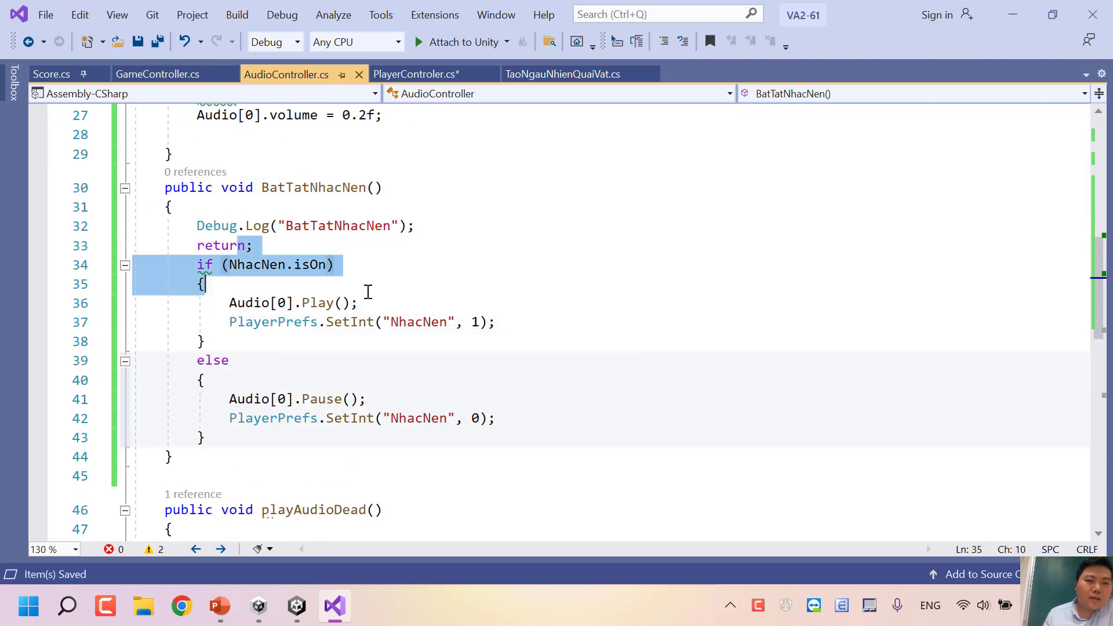
left_click(236, 282)
left_click(198, 230)
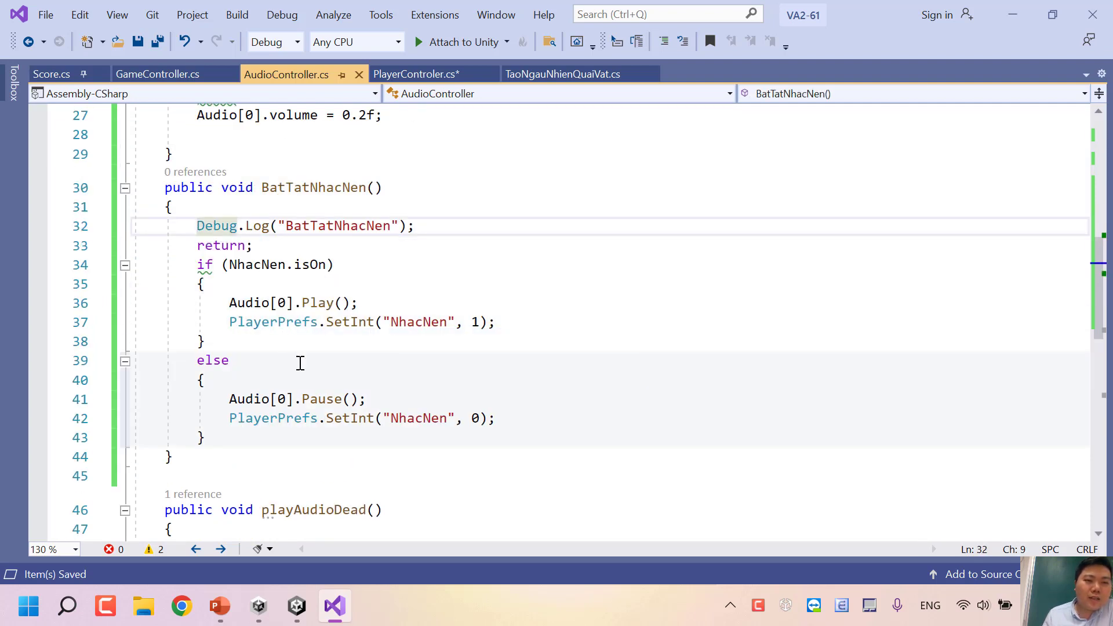
left_click_drag(229, 302, 373, 298)
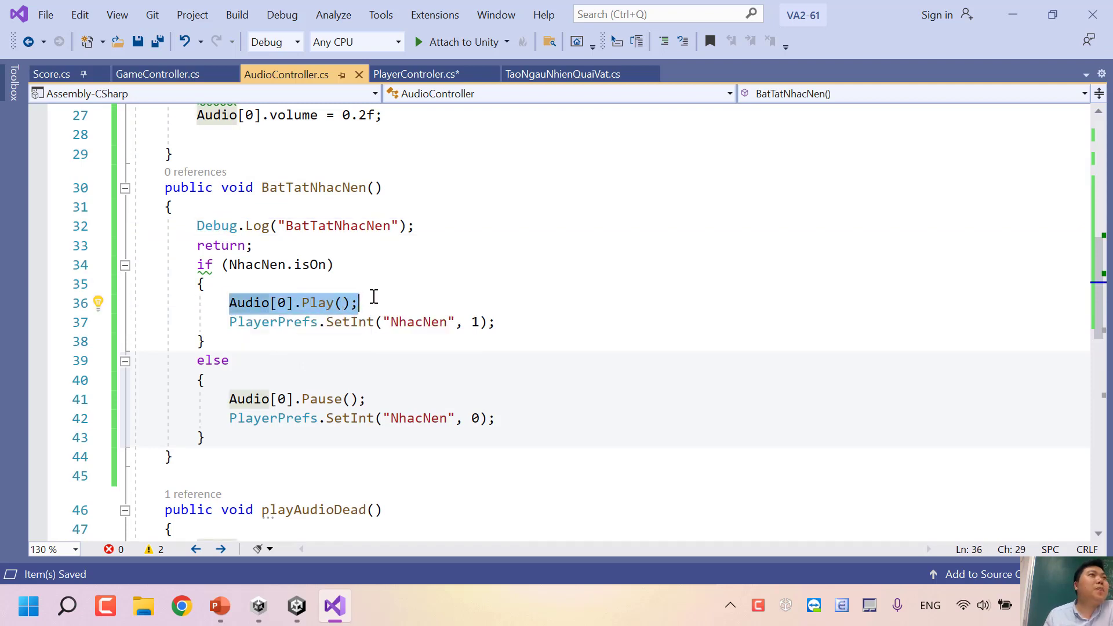
mouse_move(245, 302)
left_mouse_down()
mouse_move(296, 302)
mouse_move(231, 303)
left_mouse_up()
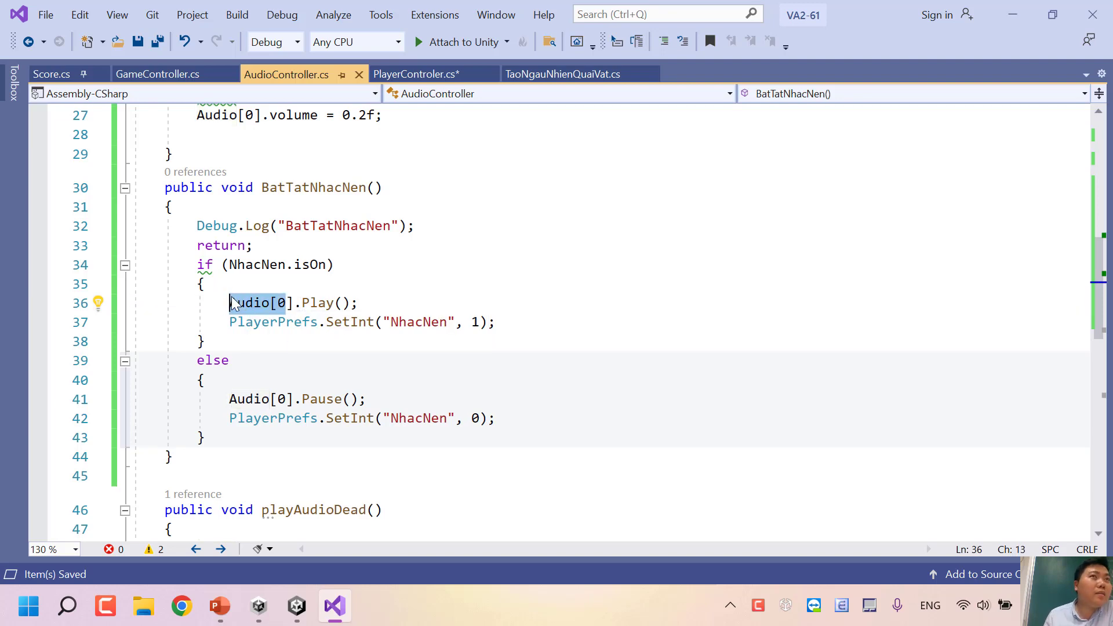
scroll(231, 303, "up", 6)
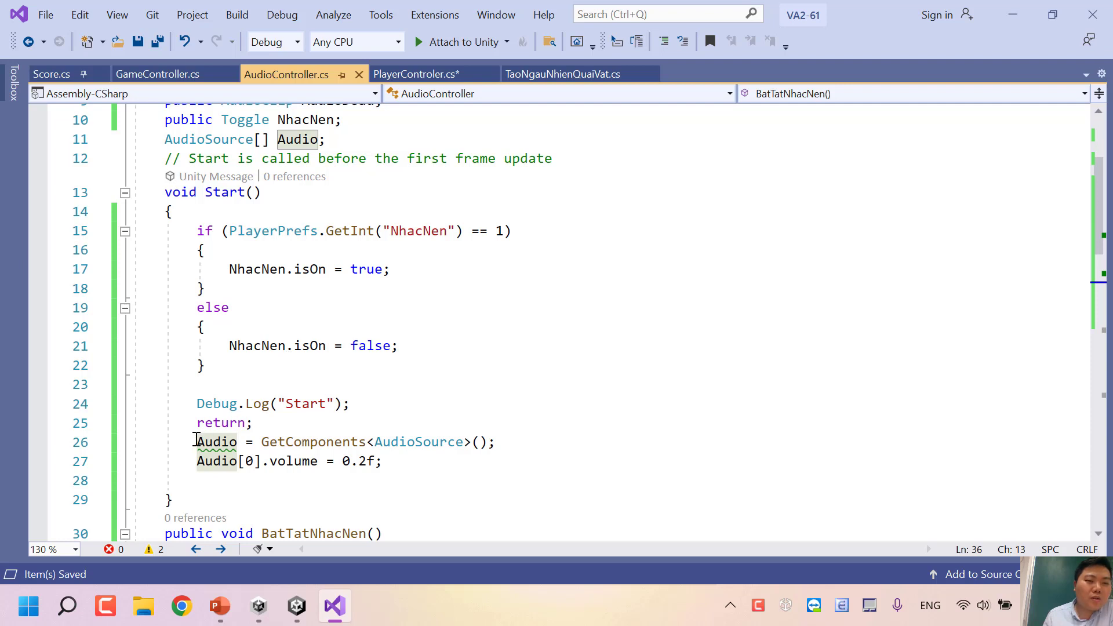
left_click_drag(196, 442, 412, 464)
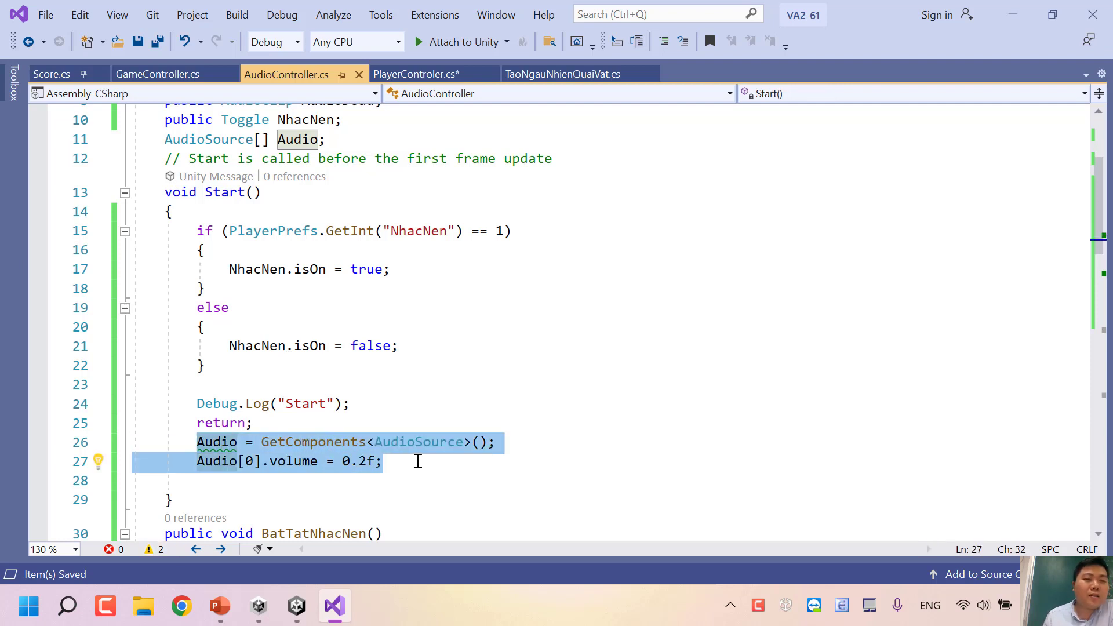
left_click(277, 460)
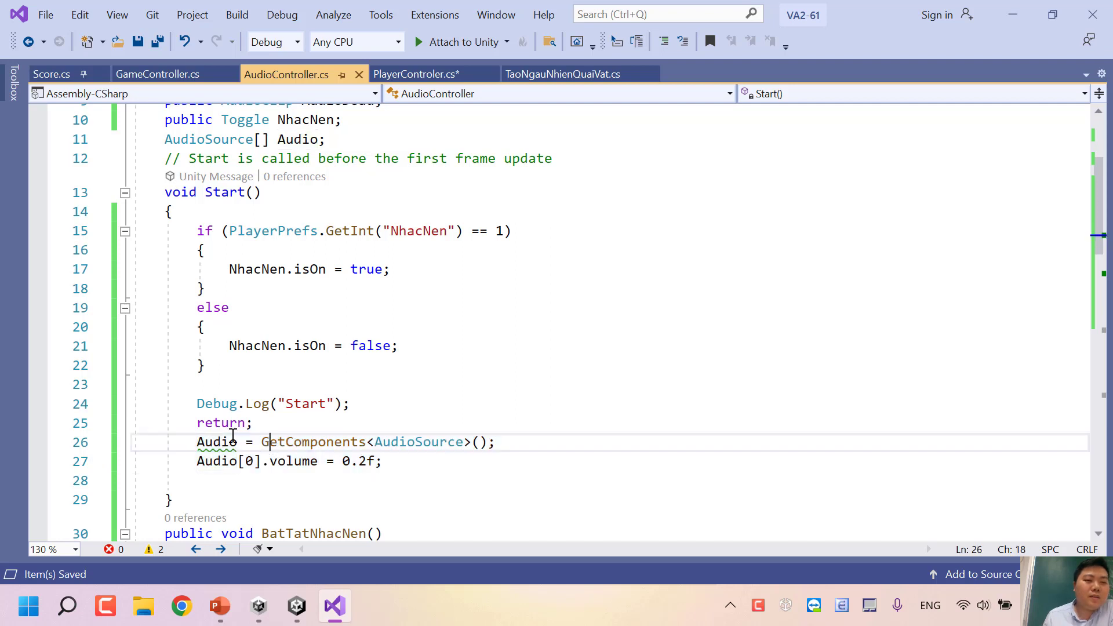
mouse_move(198, 422)
left_mouse_down()
mouse_move(345, 456)
mouse_move(504, 435)
left_mouse_up()
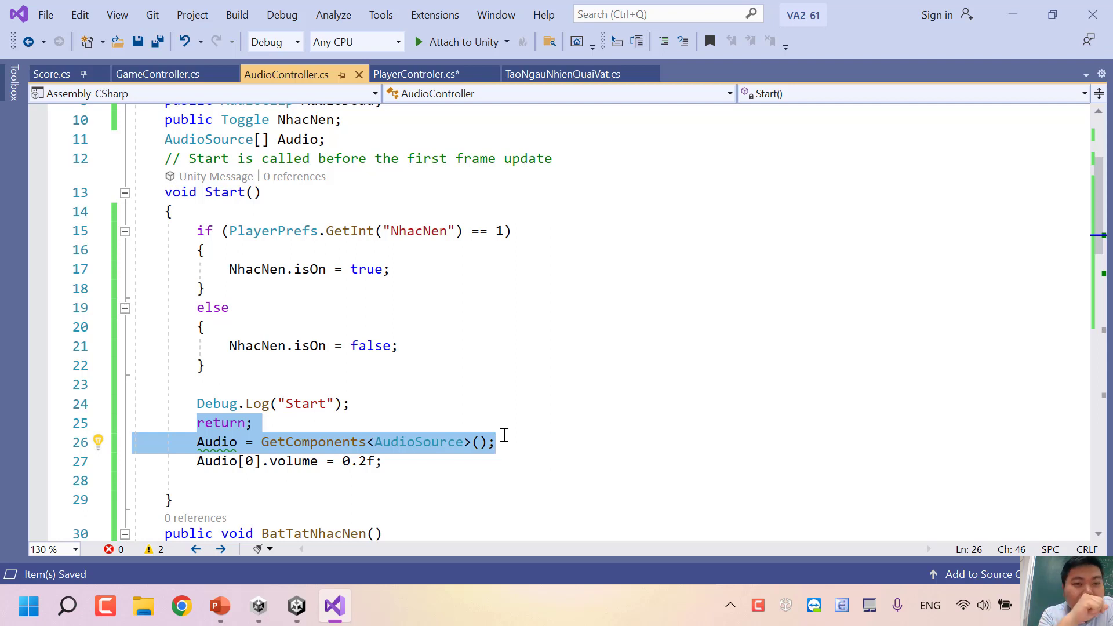
left_click(251, 441)
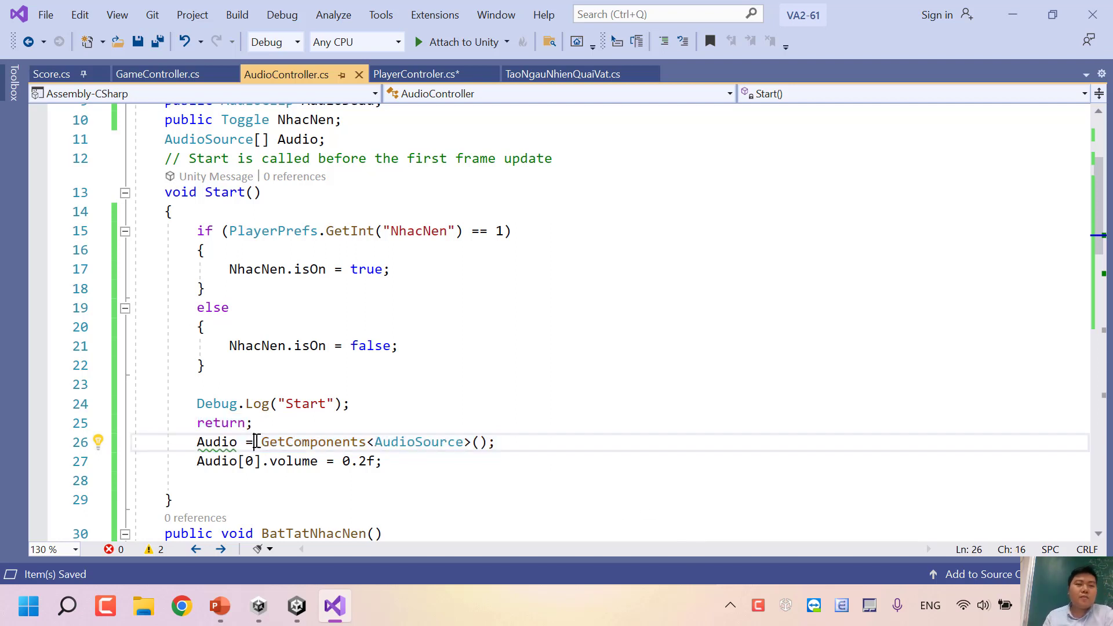
mouse_move(276, 423)
left_mouse_down()
mouse_move(210, 233)
mouse_move(195, 231)
left_mouse_up()
key("ctrl+c")
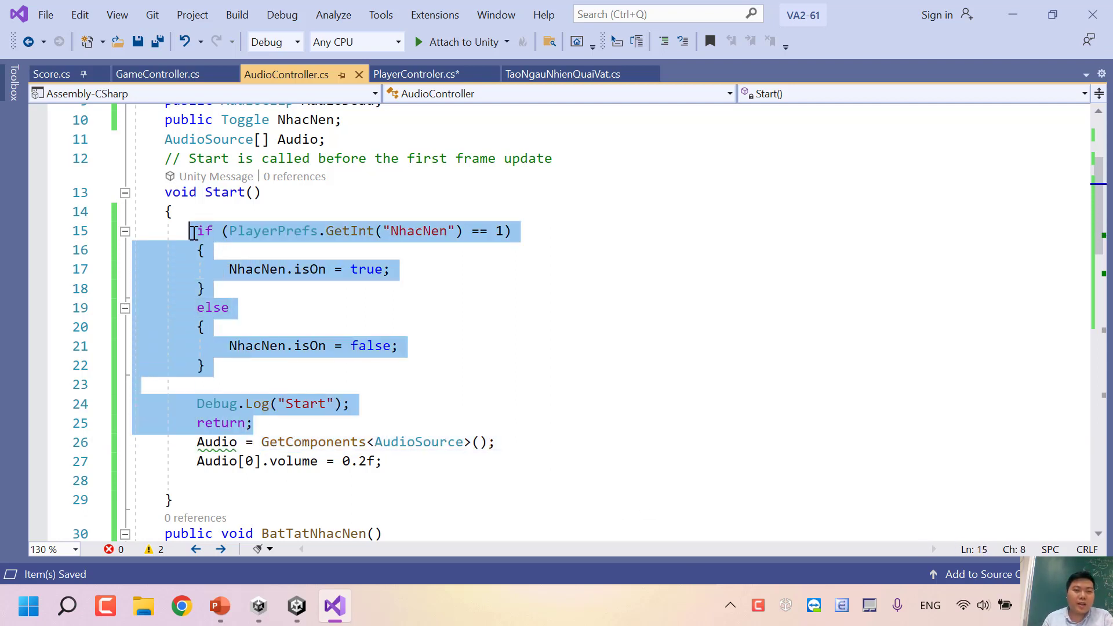
Step: Move the PlayerPrefs if/else block in Start() below the Audio[0].volume = 0.2f line
key("Delete")
key("shift+Home")
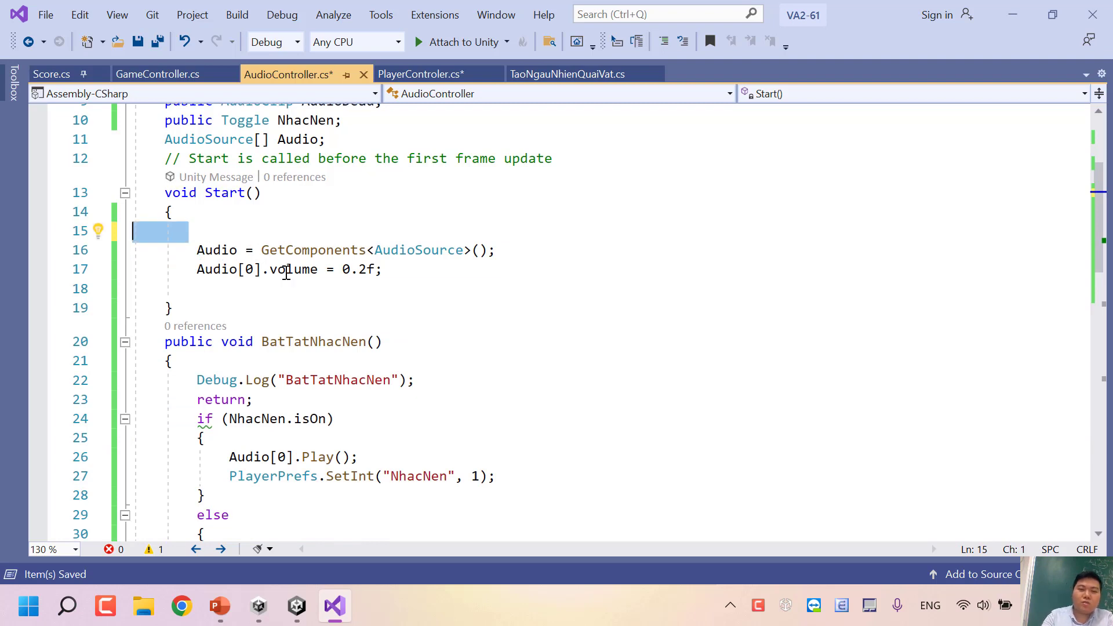
key("Delete")
key("Delete")
left_click(436, 252)
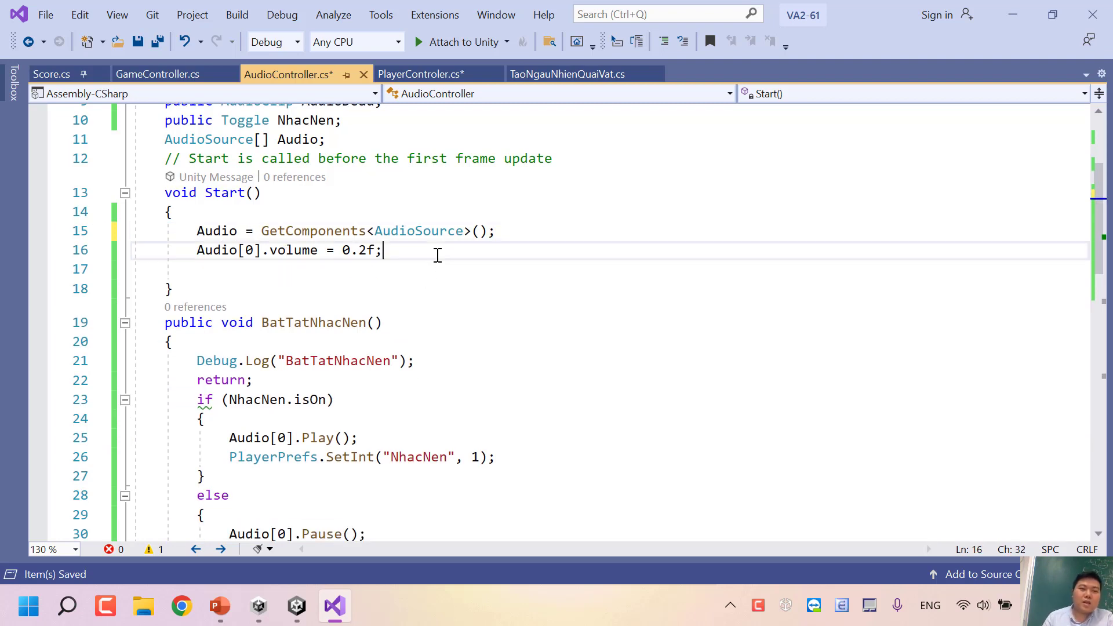
left_click(415, 264)
key("ctrl+v")
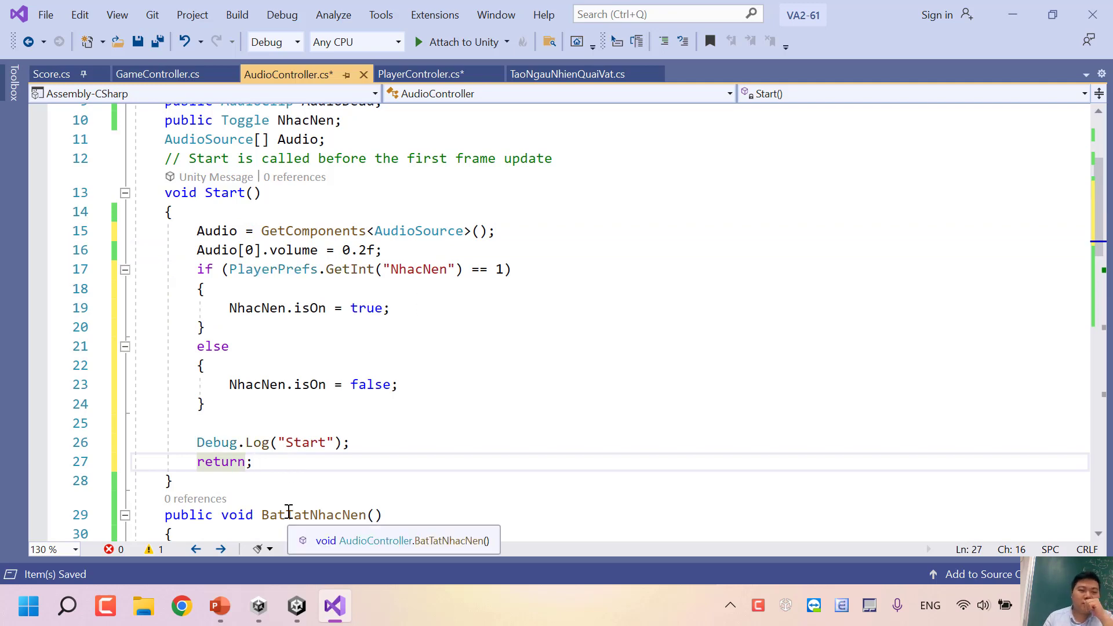
left_click(296, 606)
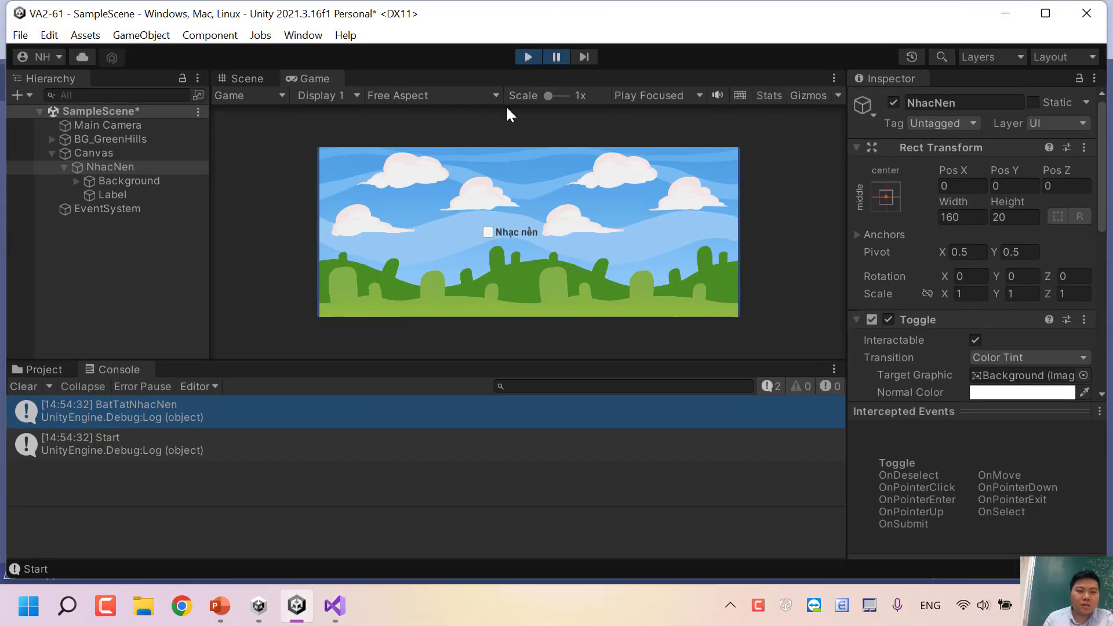
Step: Restart the game and switch Nhạc nền on and off, checking BatTatNhacNen logs each time
left_click(524, 58)
left_click(527, 57)
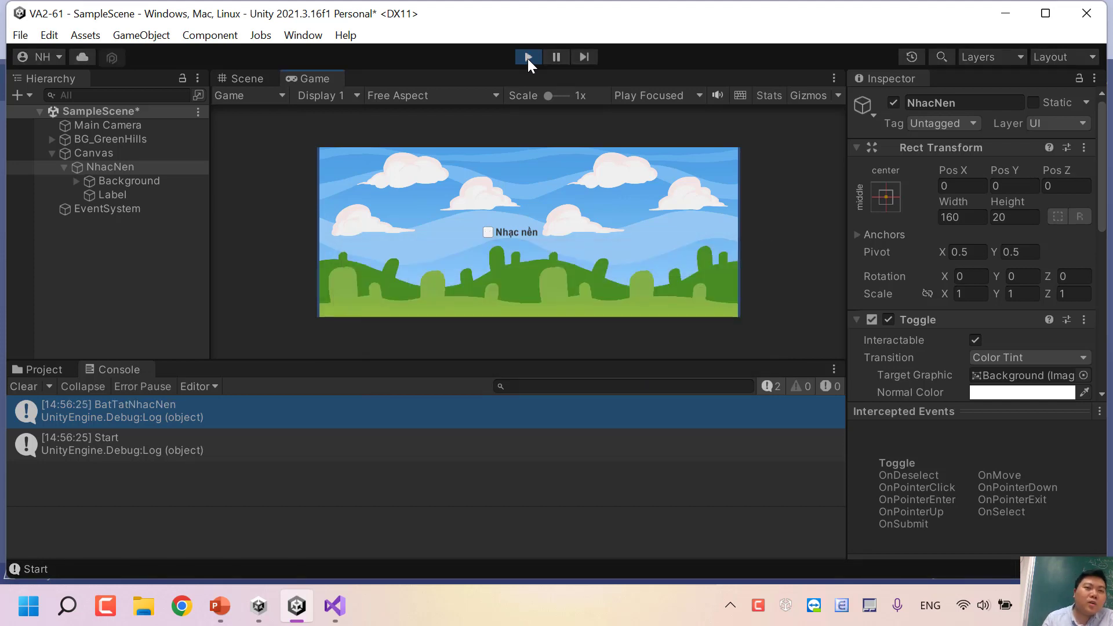
left_click(490, 231)
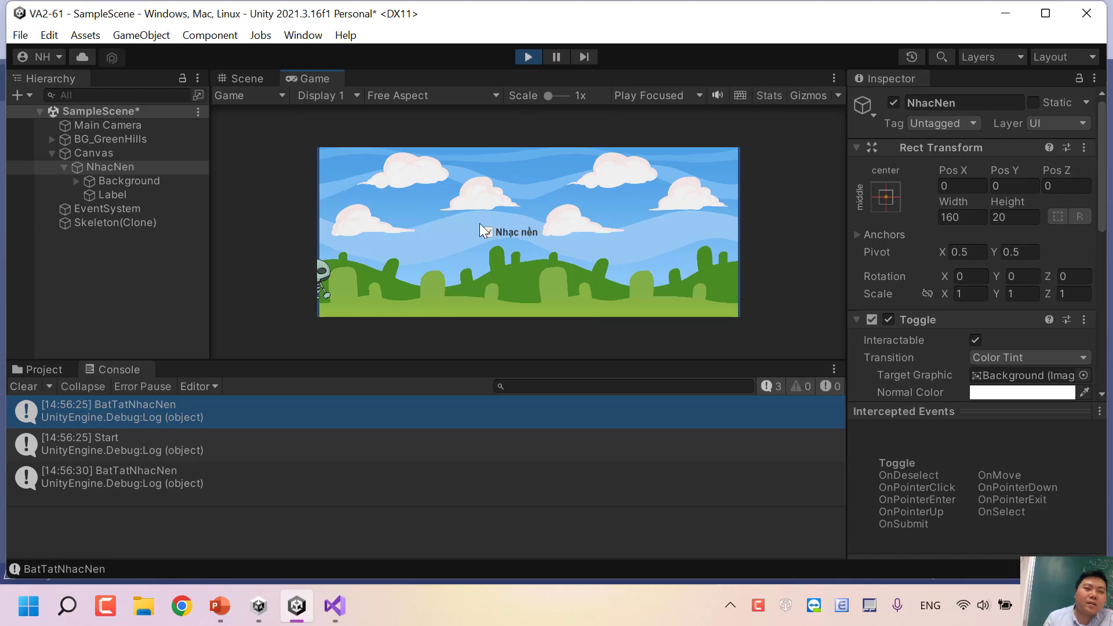
left_click(488, 229)
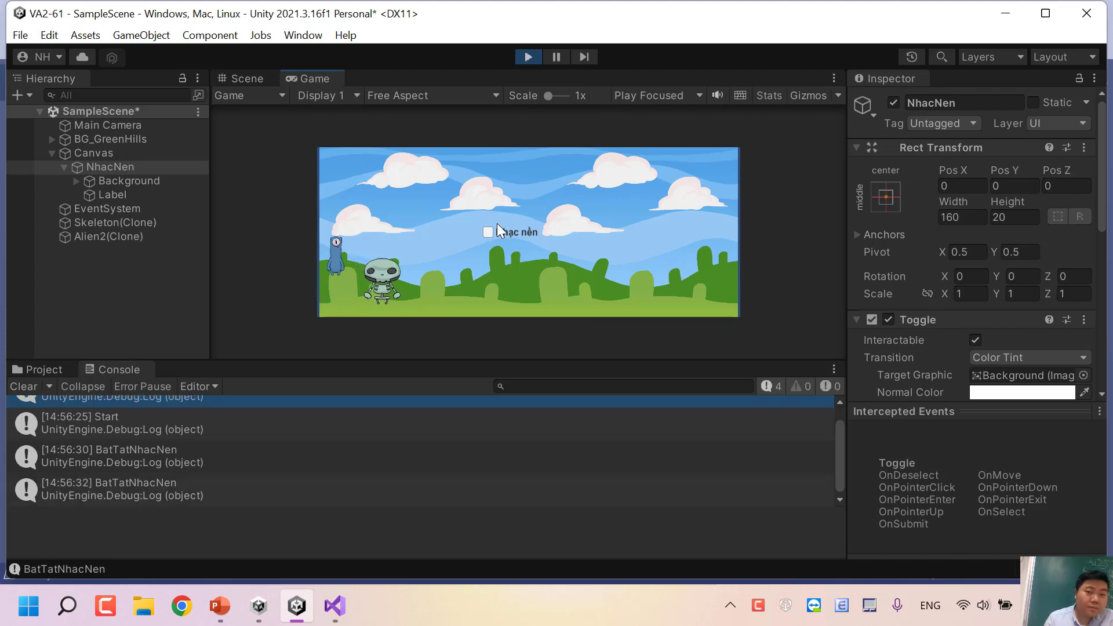
left_click(527, 58)
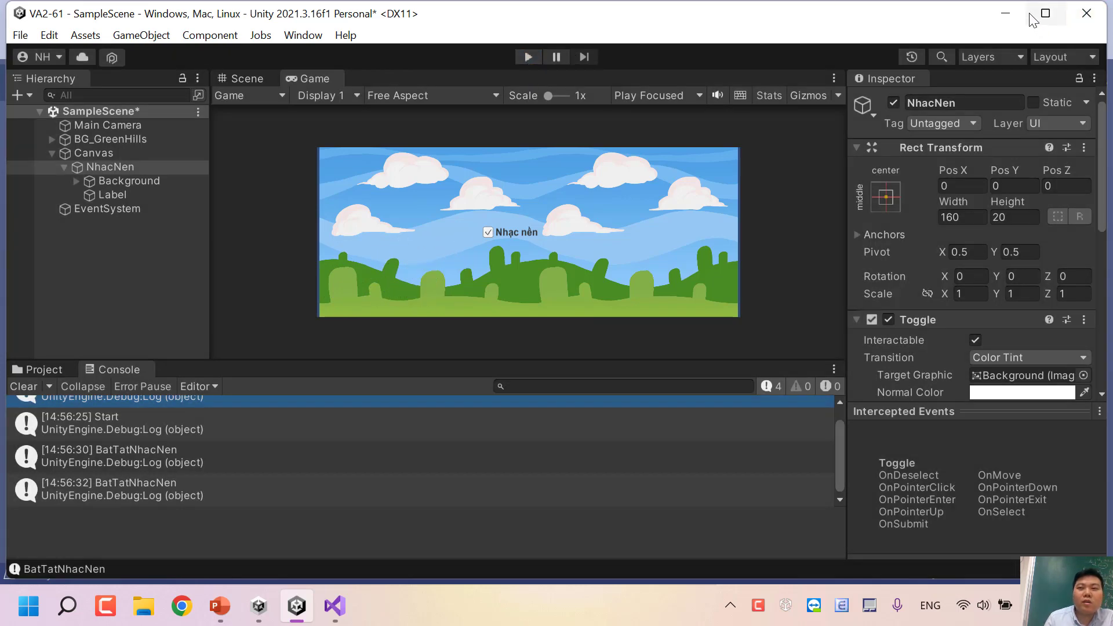
left_click(1005, 13)
scroll(270, 412, "down", 2)
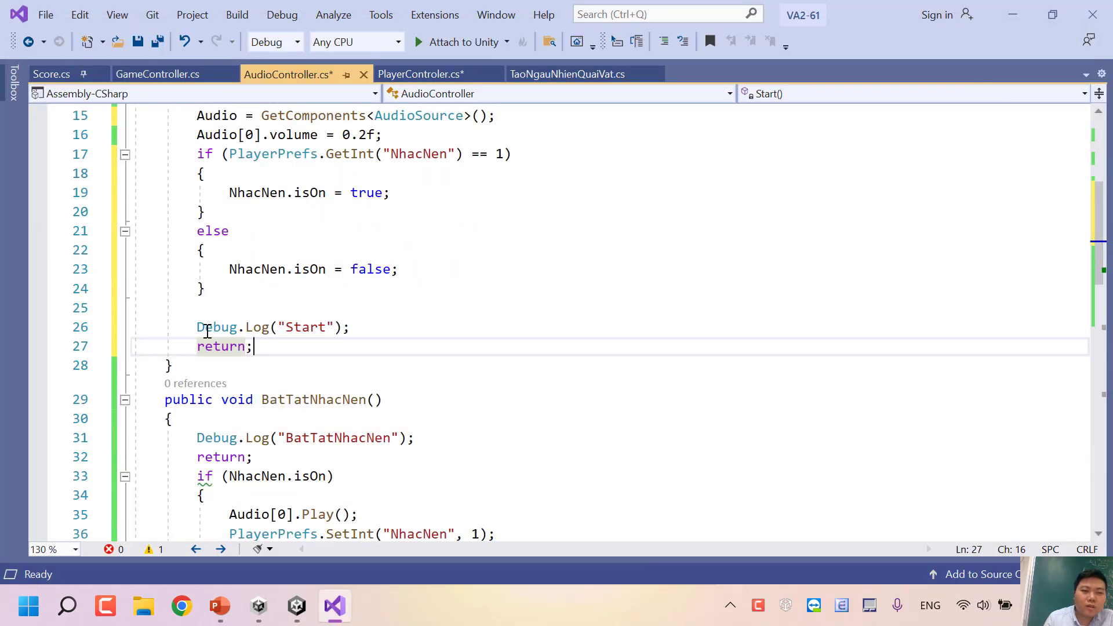
Step: Delete the early Debug.Log and return lines from BatTatNhacNen and save AudioController.cs
scroll(278, 408, "down", 4)
left_click_drag(194, 207, 283, 227)
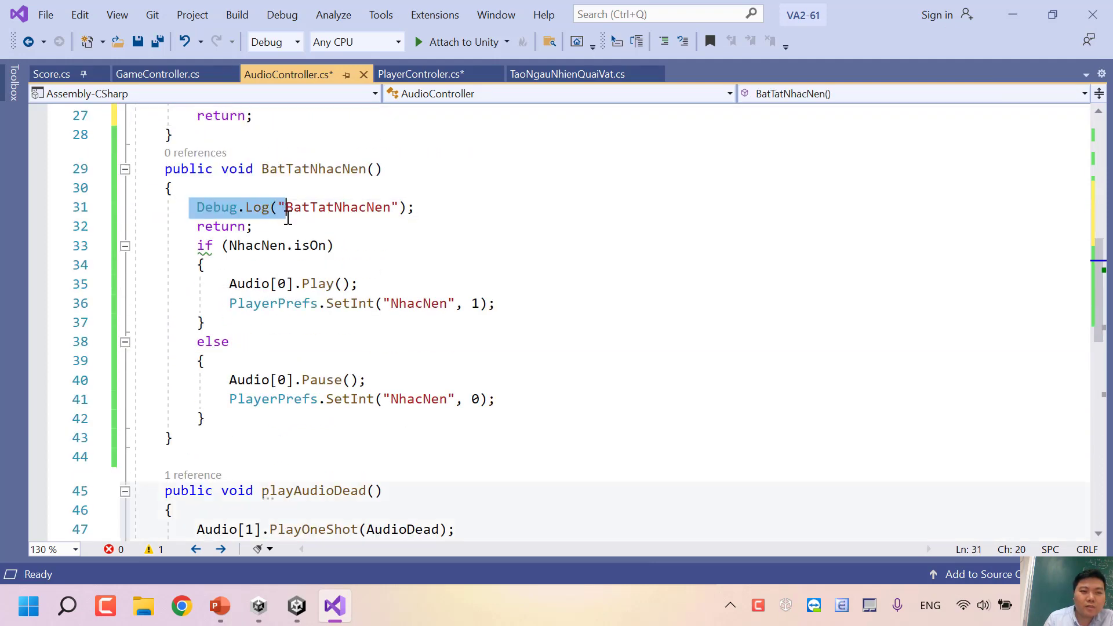
key("Delete")
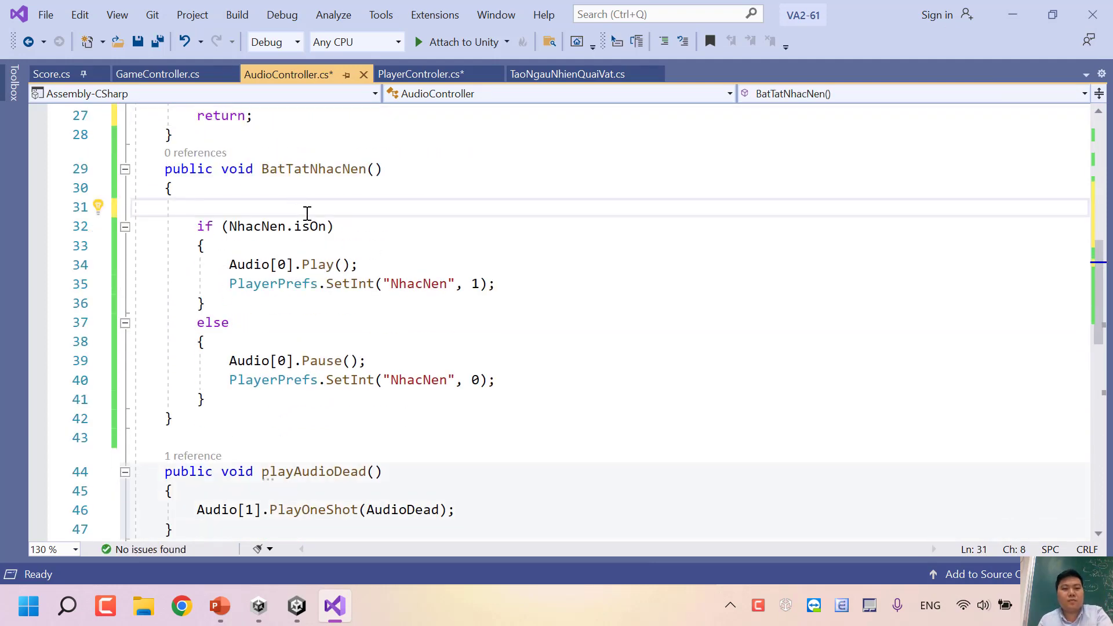
key("ctrl+s")
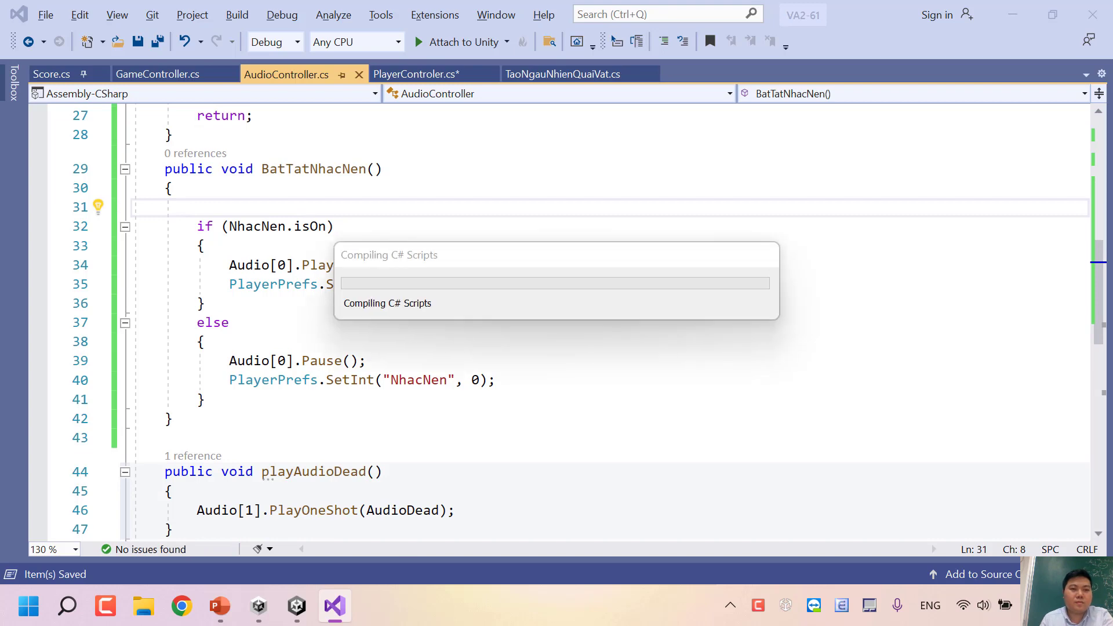
mouse_move(297, 608)
mouse_move(257, 544)
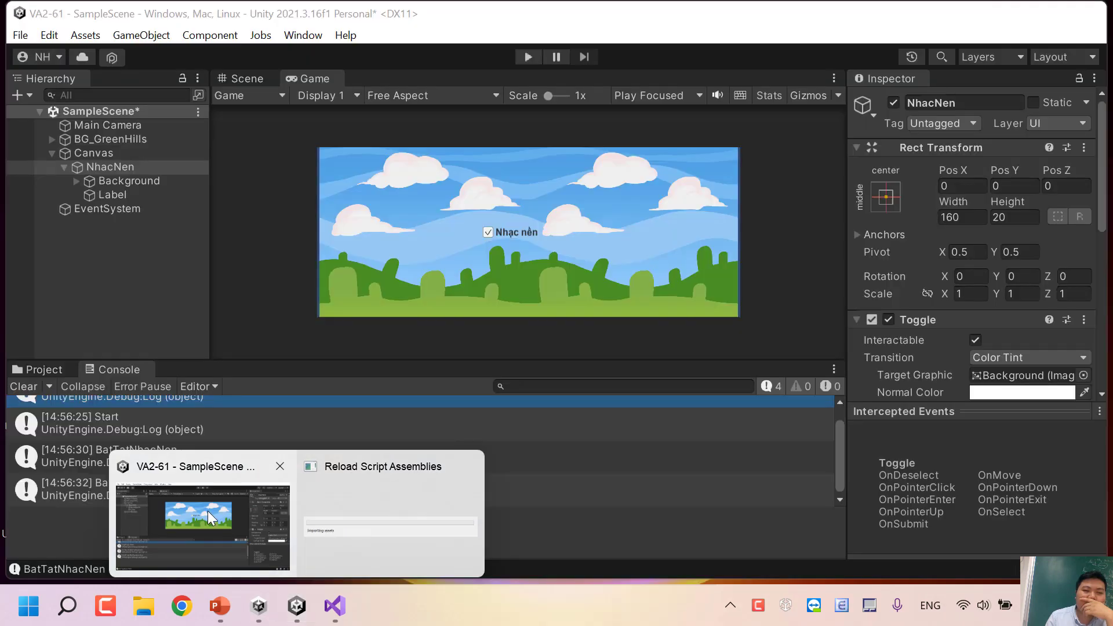
left_click(208, 510)
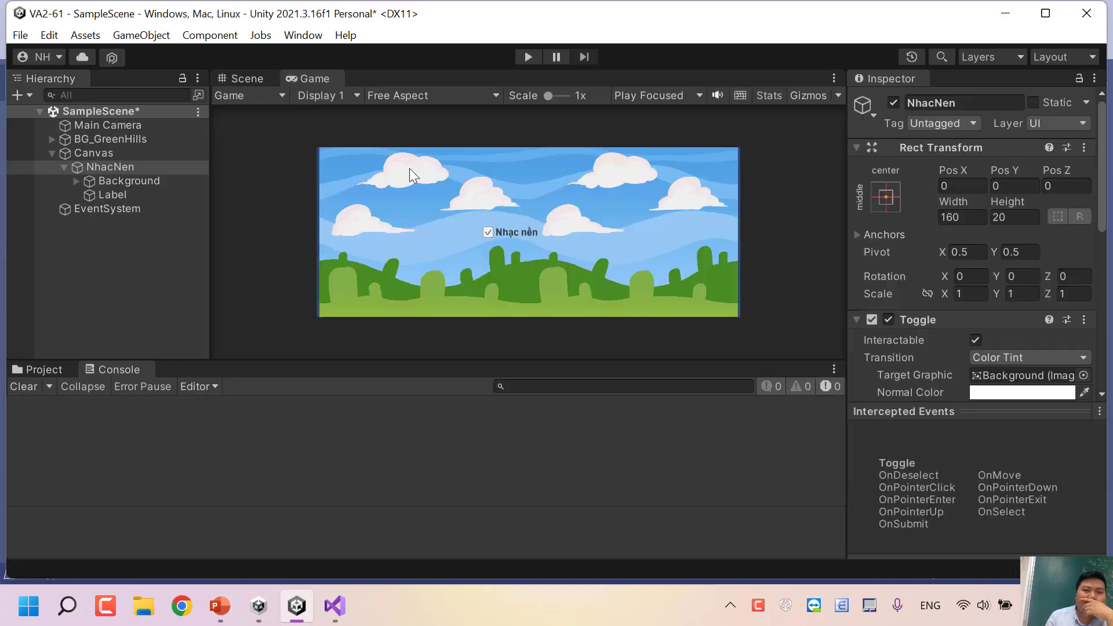
Step: Run the game and switch the Nhạc nền toggle on
left_click(524, 57)
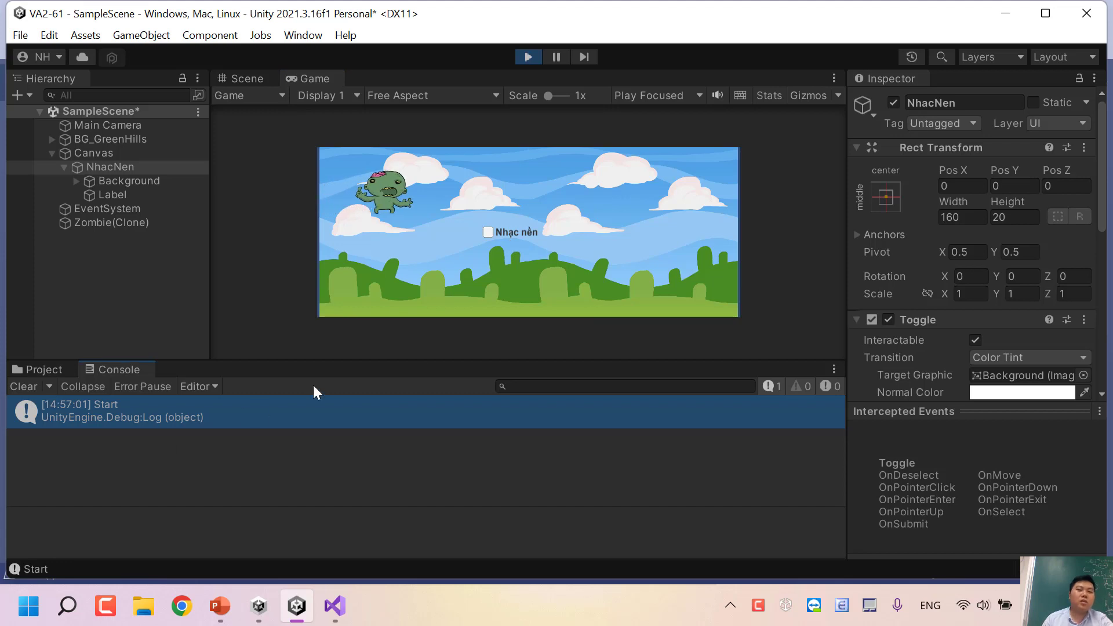
left_click(487, 232)
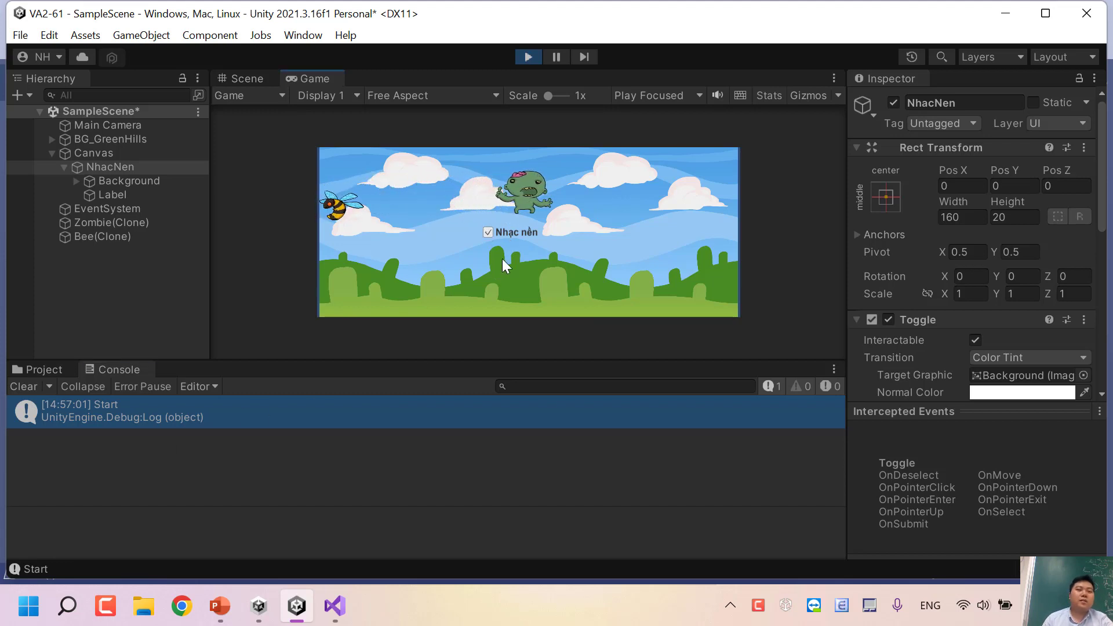
scroll(968, 252, "down", 3)
scroll(968, 251, "down", 3)
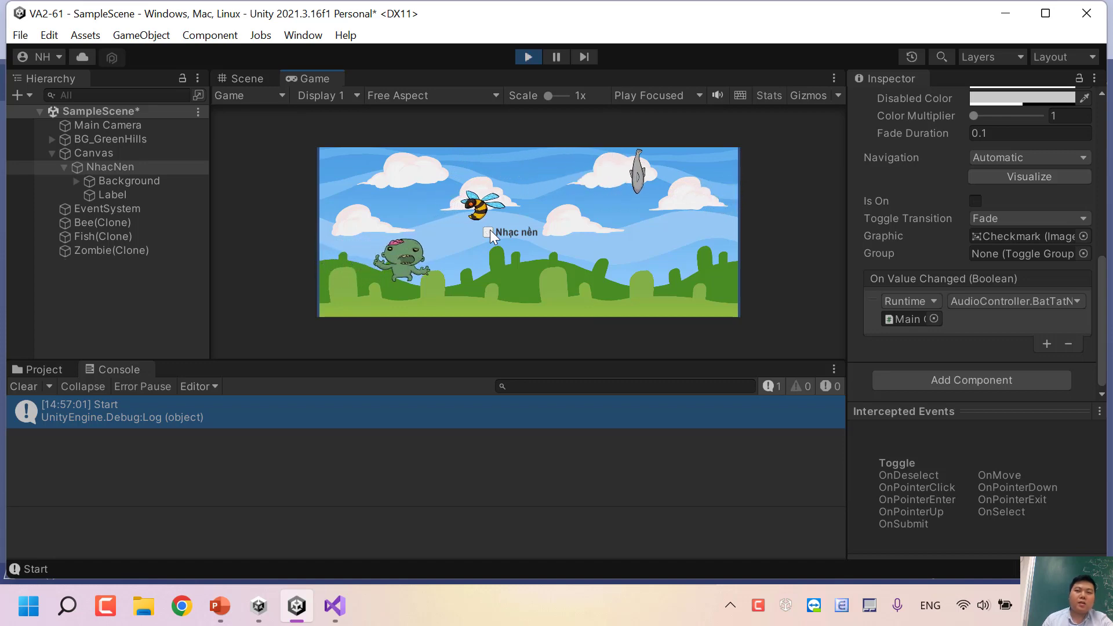
Step: Drag the Main Camera's Audio Source volume up from 0.2, then to 0.49, and stop play
left_click(184, 128)
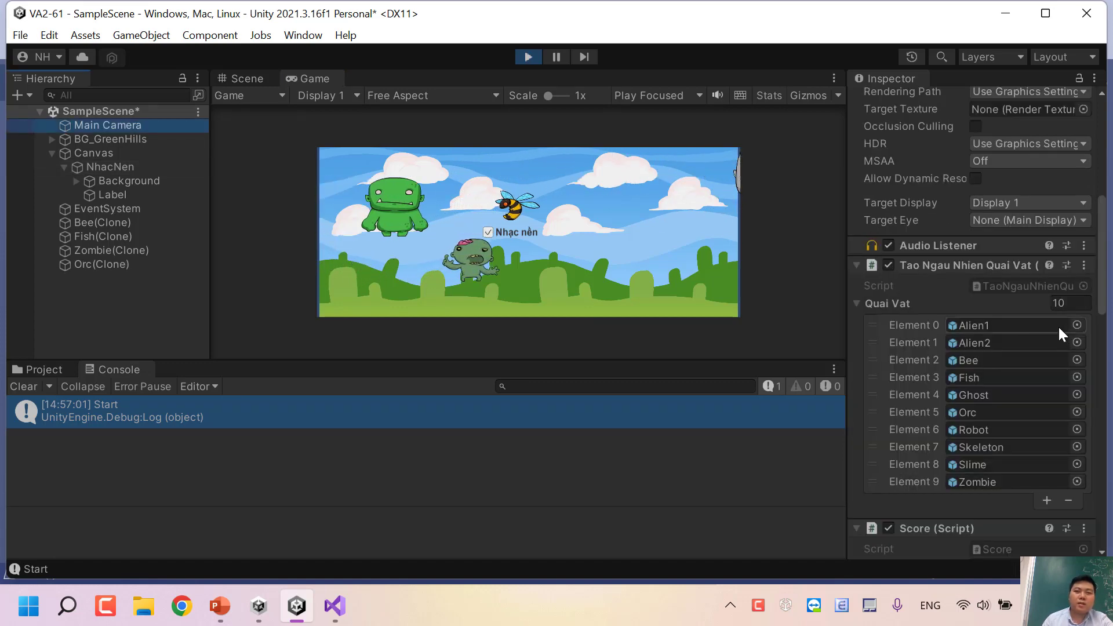
scroll(1031, 328, "down", 5)
scroll(1006, 339, "down", 3)
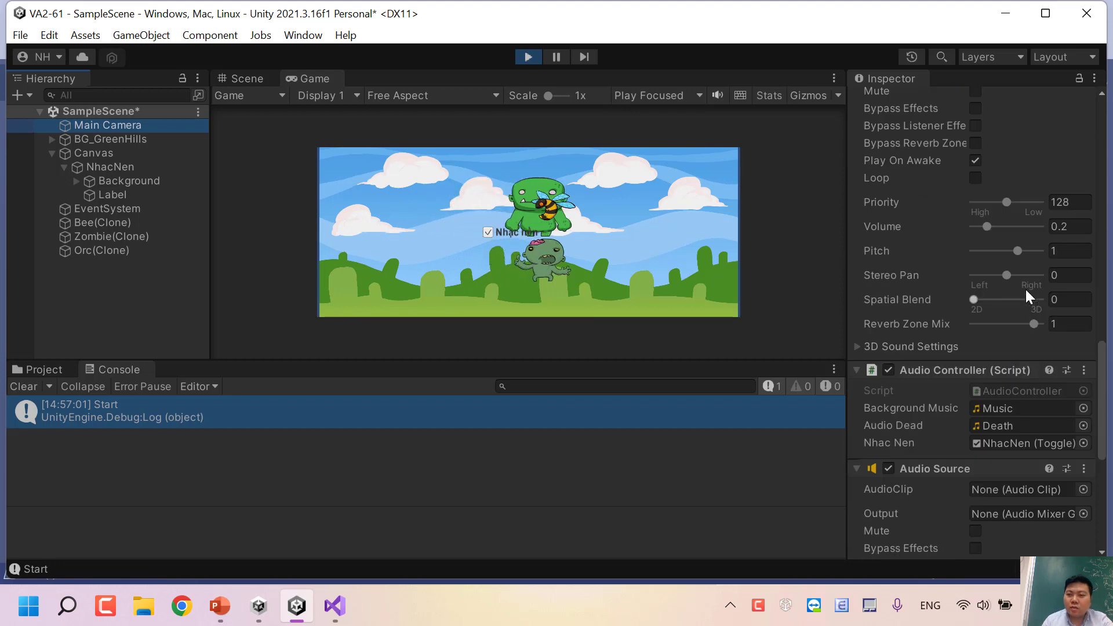
left_click_drag(985, 227, 1028, 227)
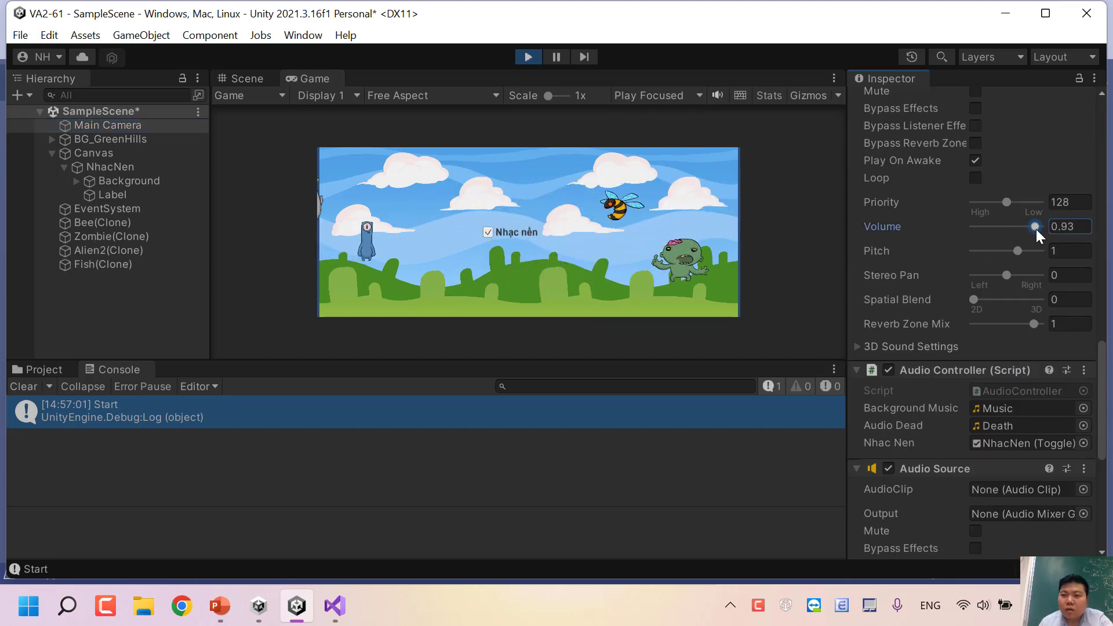
left_click_drag(1028, 227, 1006, 227)
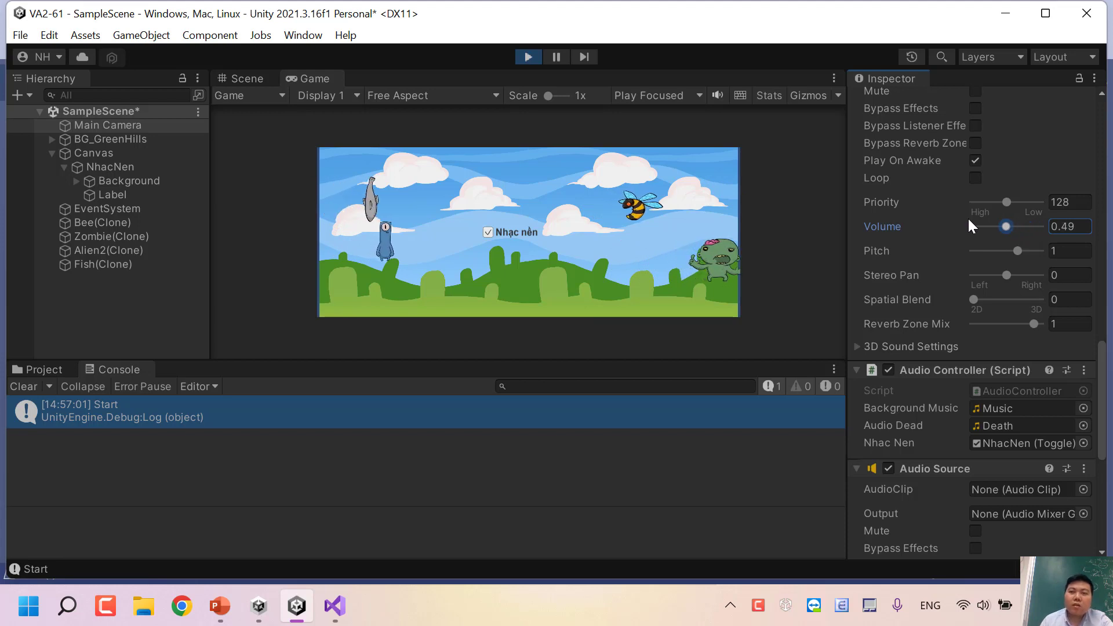
left_click(531, 53)
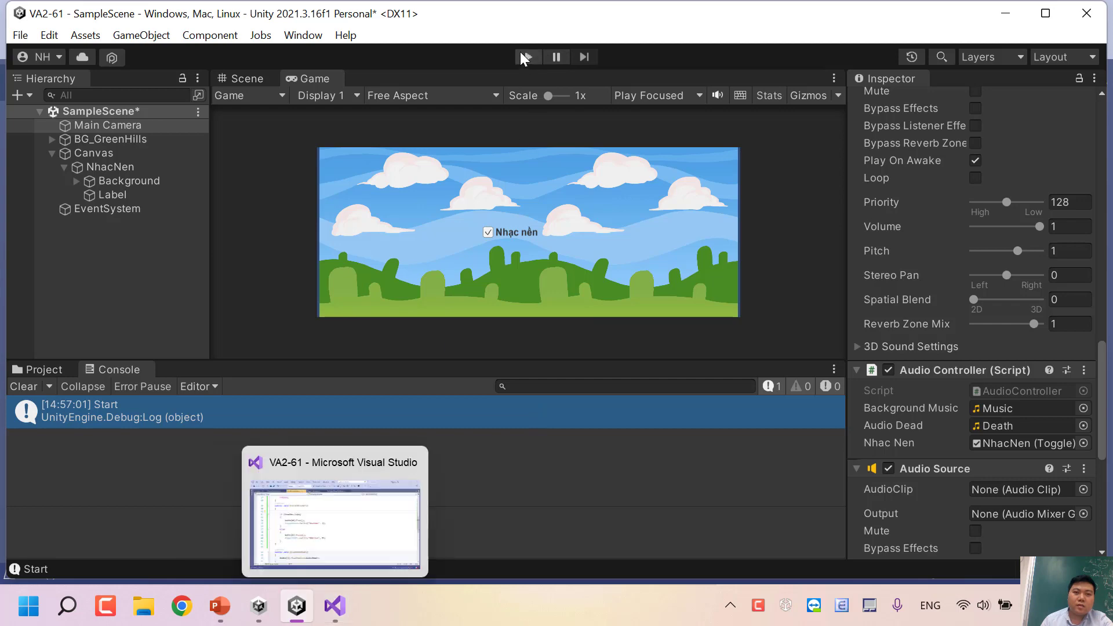
Step: Comment out the Audio[0].volume = 0.2f line in Start() with //
left_click(335, 620)
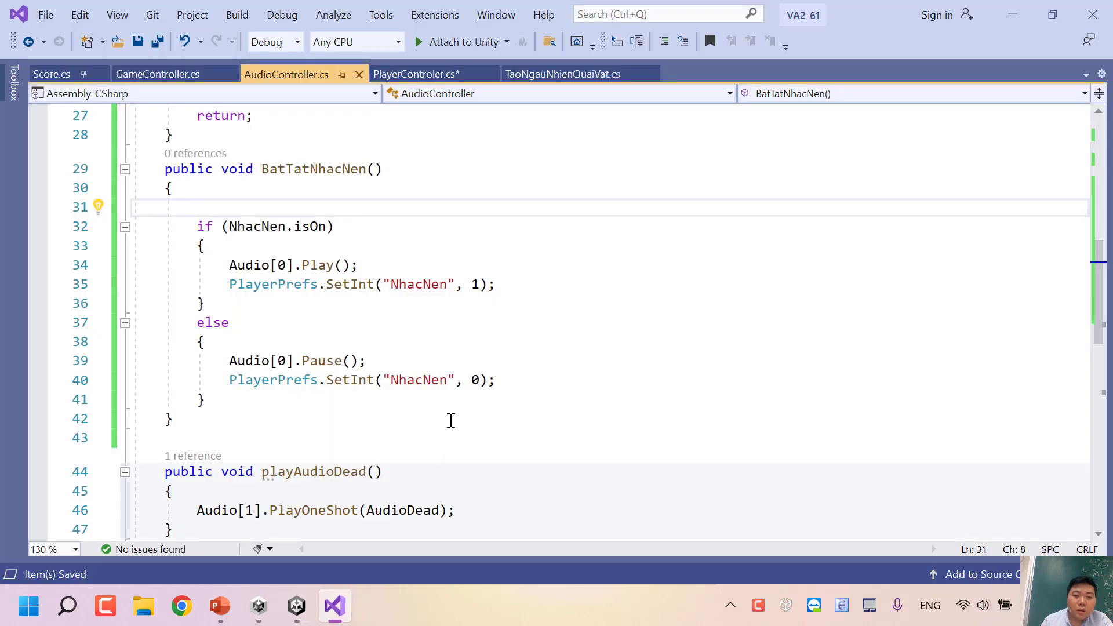
scroll(455, 426, "down", 4)
scroll(463, 428, "down", 1)
scroll(472, 417, "down", 3)
scroll(483, 408, "up", 10)
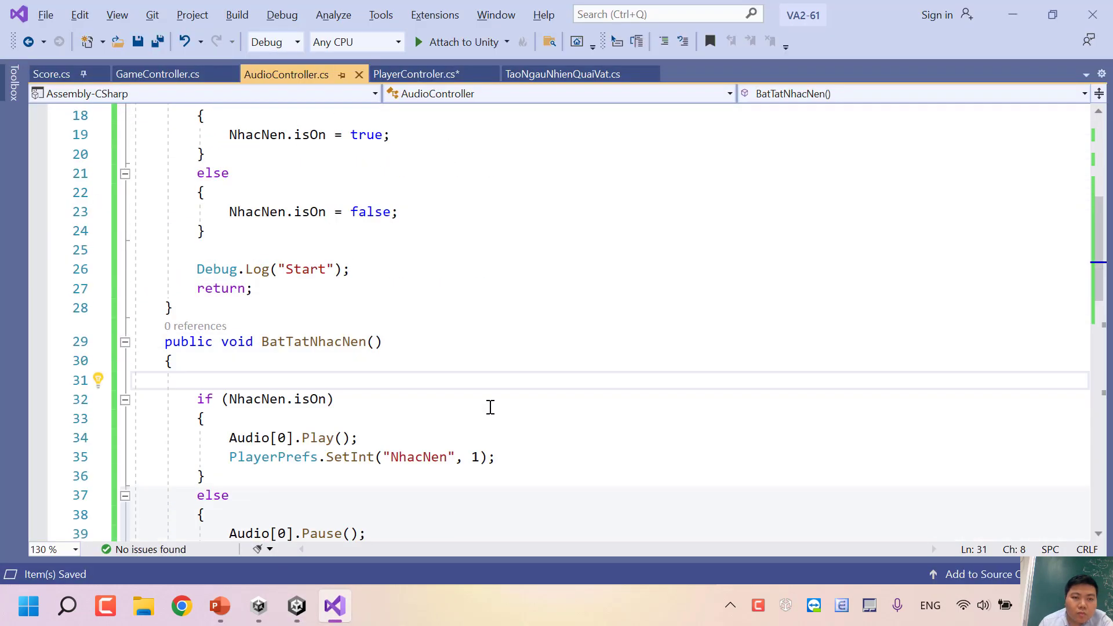
scroll(489, 407, "up", 4)
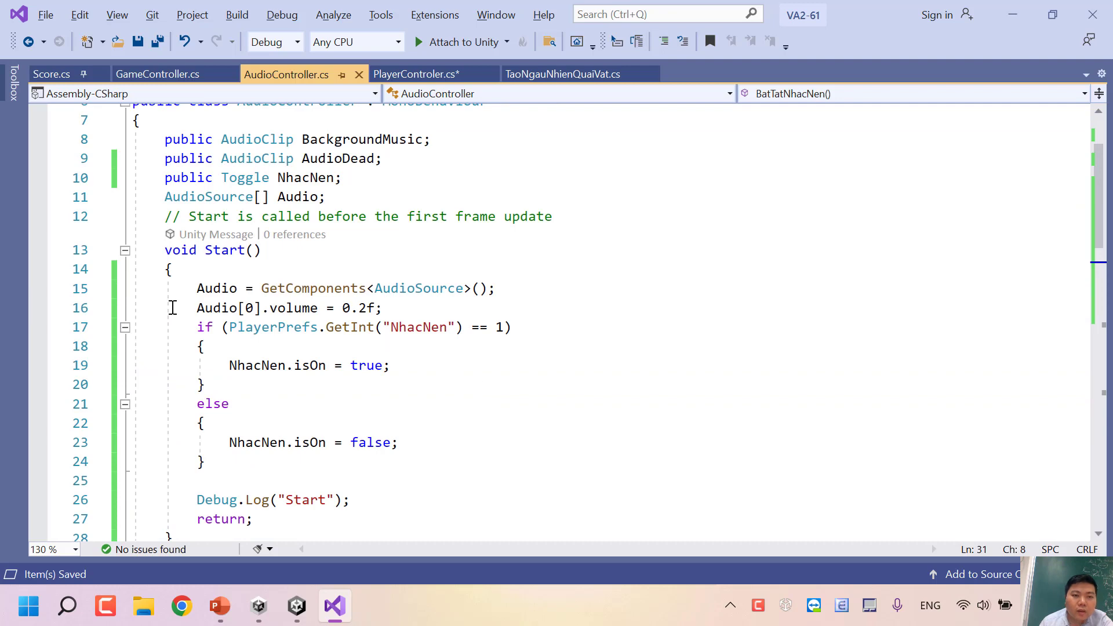
left_click(172, 307)
type("//")
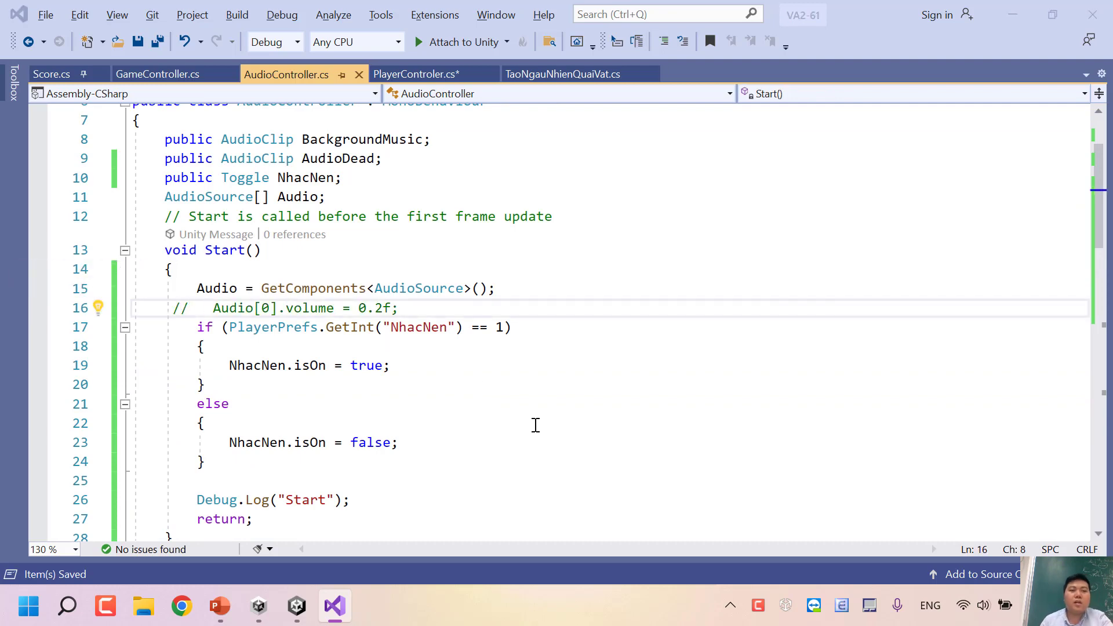
key("alt+Tab")
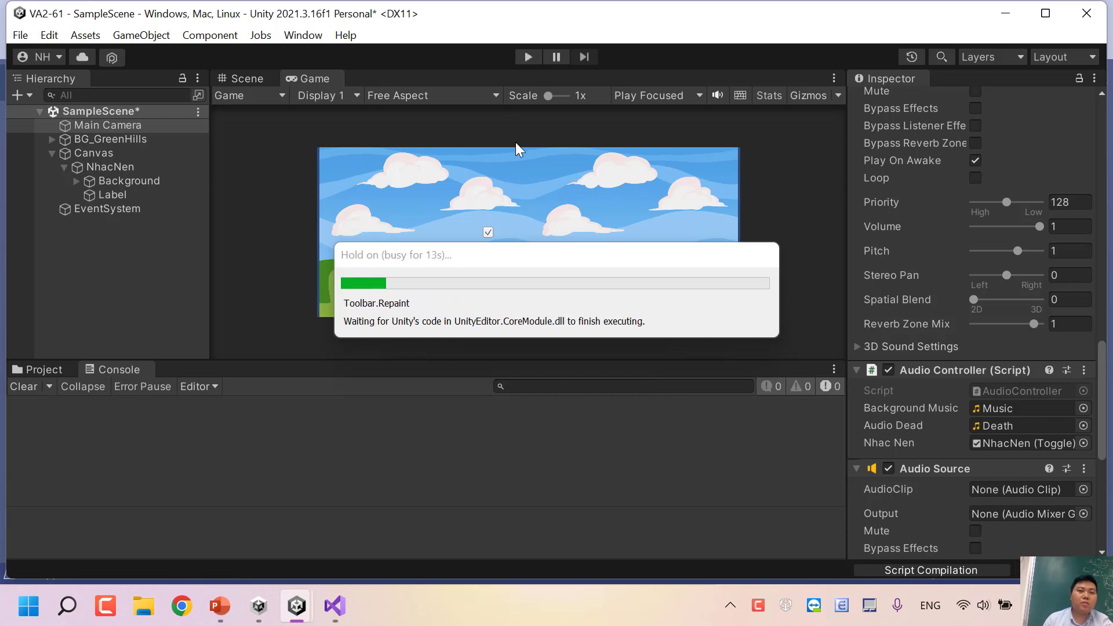
Step: Start play mode to test the game with the recompiled script
left_click(528, 57)
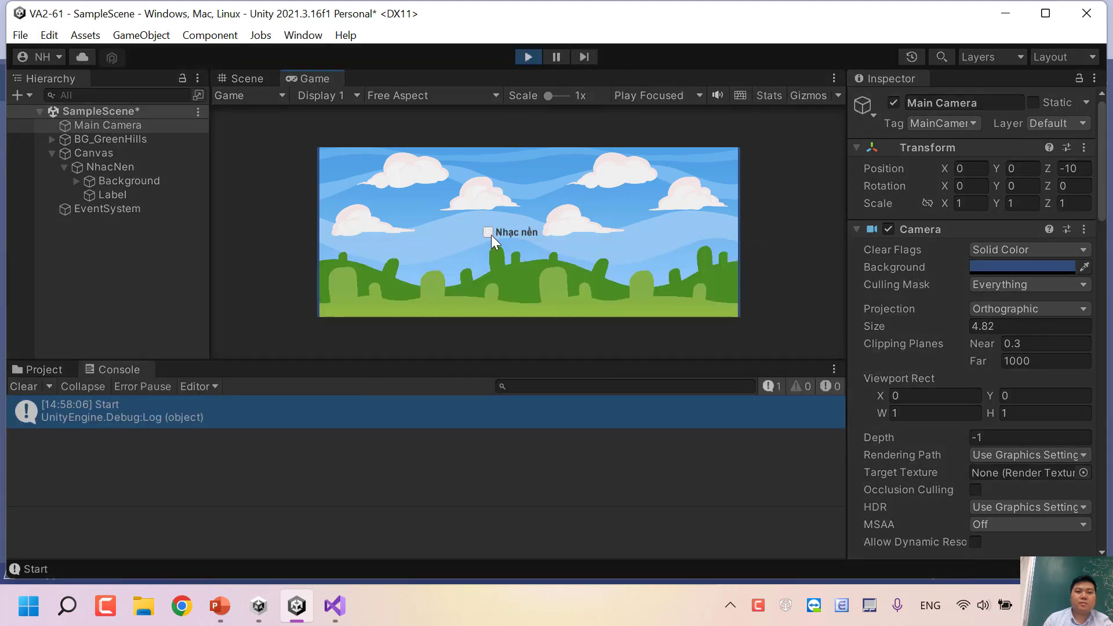
Step: Stop play, then cut Start()'s Debug.Log("Start"), return and leftover blank line, and save
left_click(528, 56)
left_click(1014, 22)
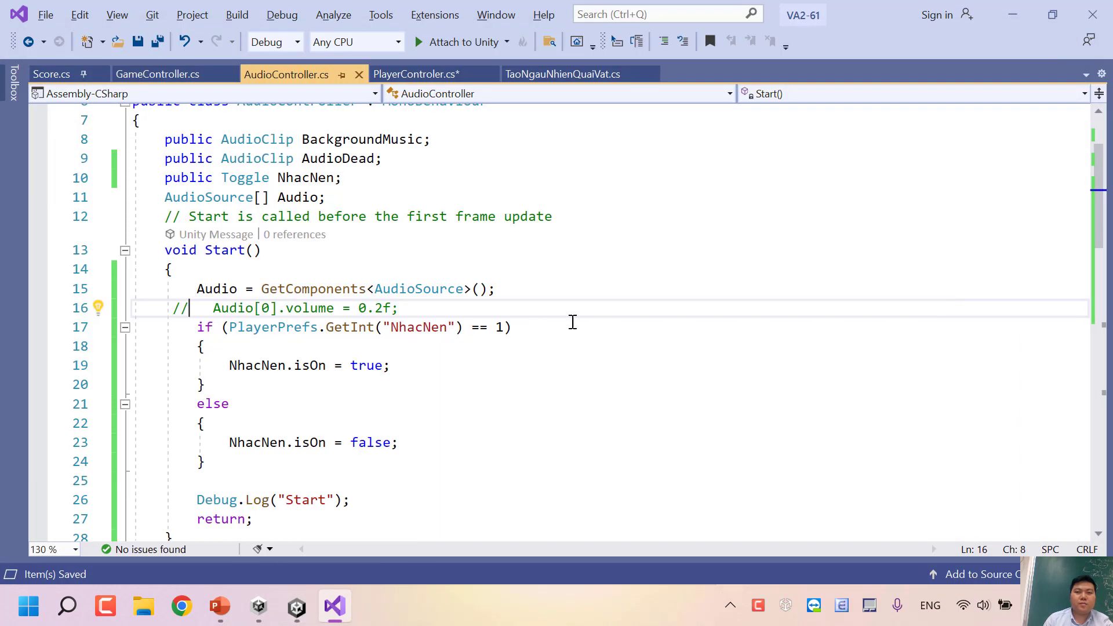
scroll(323, 427, "down", 2)
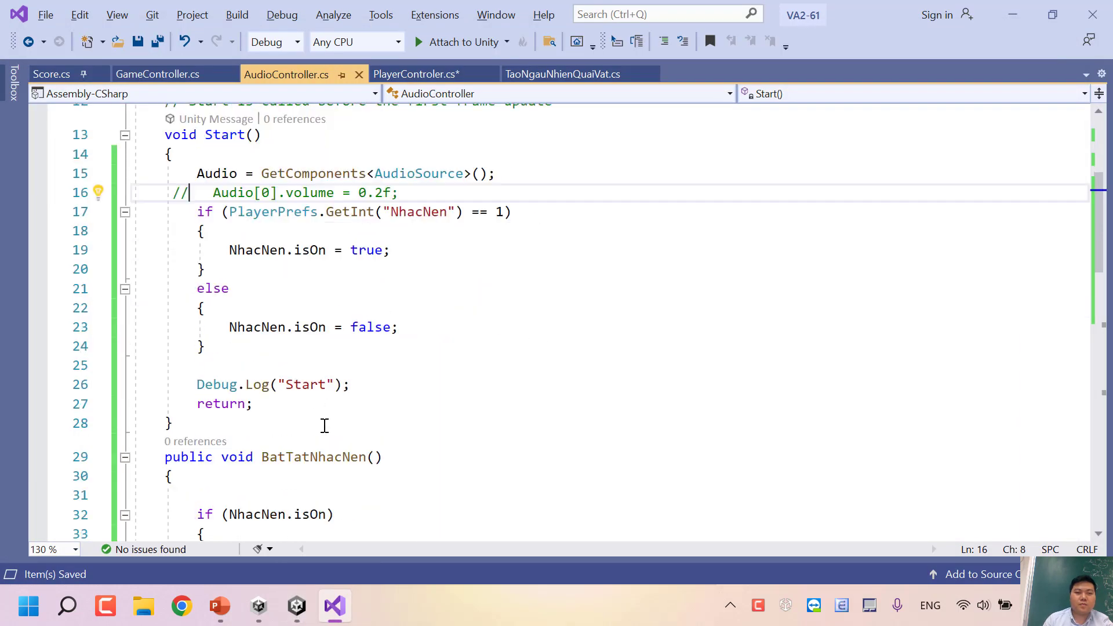
scroll(308, 288, "down", 2)
left_click(271, 269)
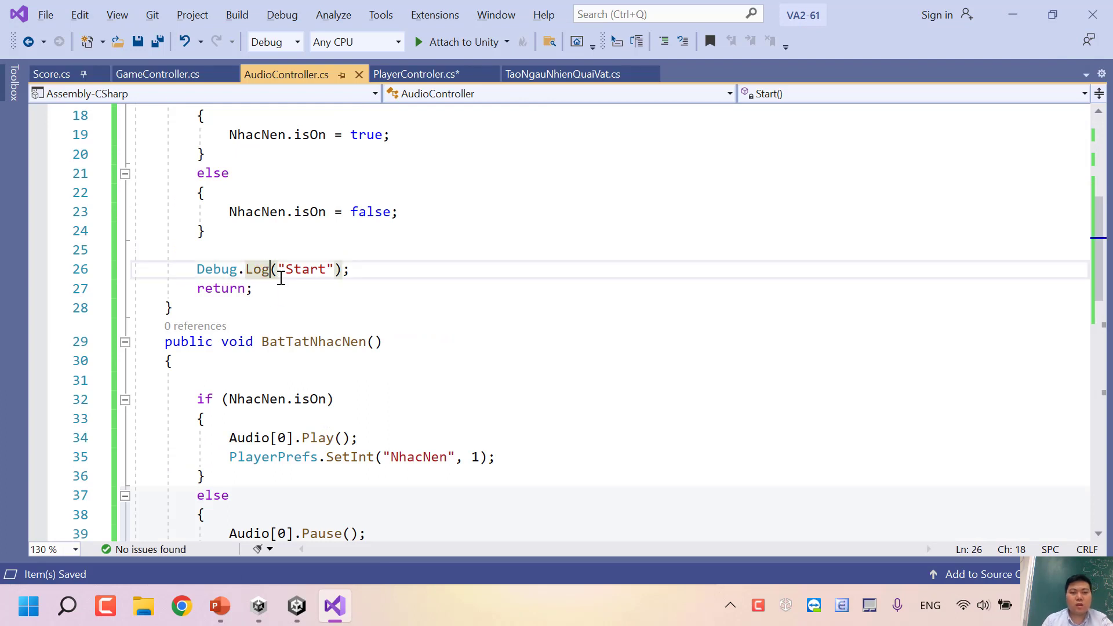
key("ctrl+x")
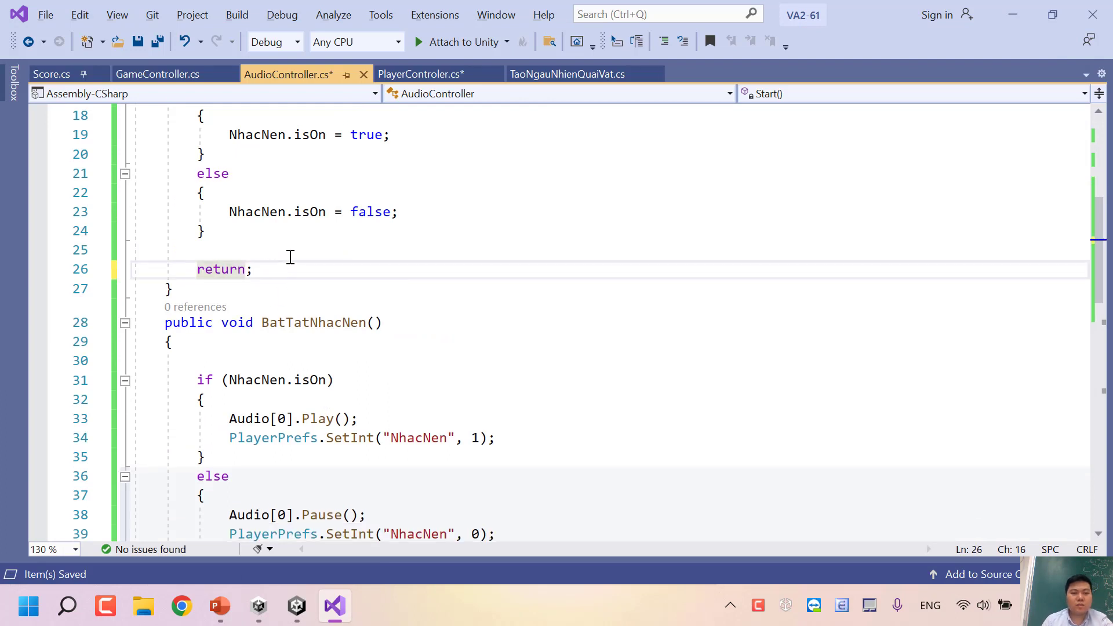
key("ctrl+x")
key("Up")
key("ctrl+x")
key("ctrl+s")
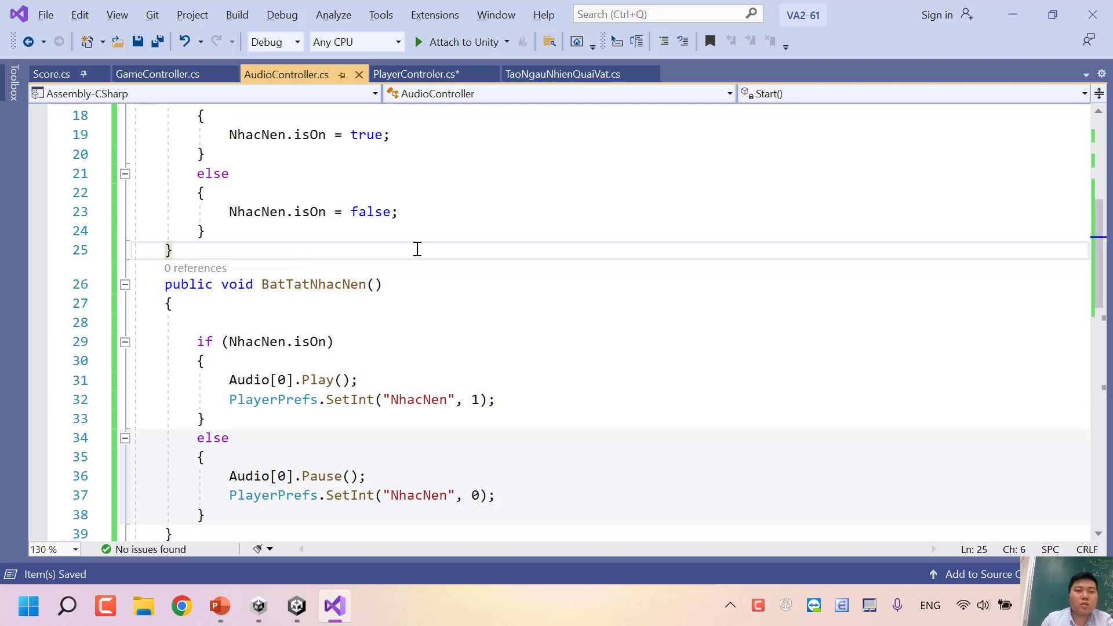
Step: Remove the blank line before the if statement in BatTatNhacNen()
left_click(241, 325)
key("Delete")
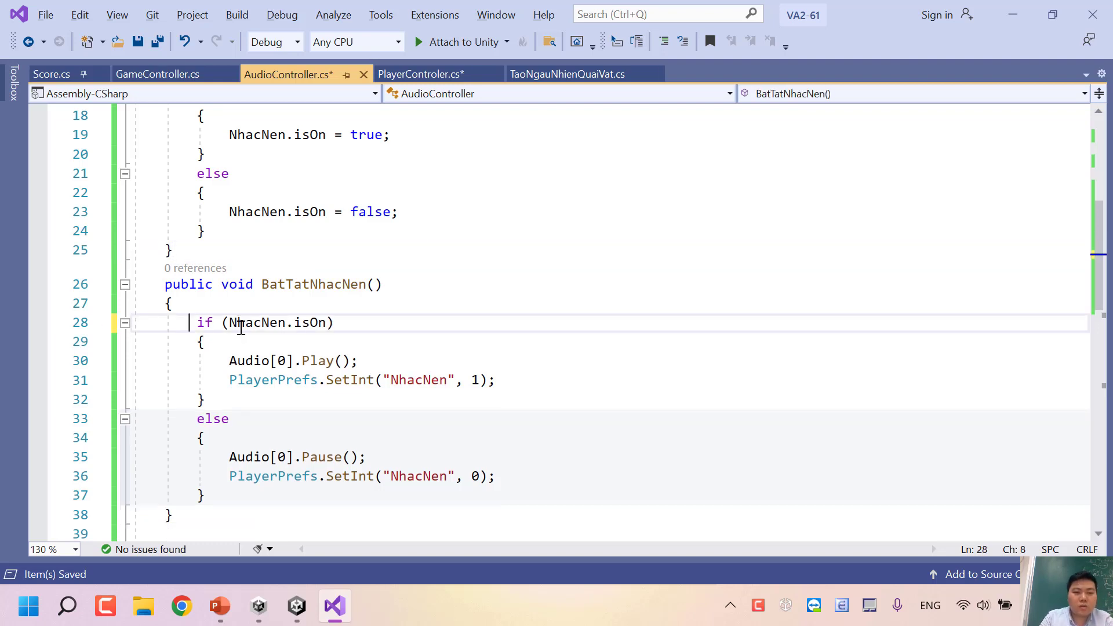
scroll(328, 503, "down", 4)
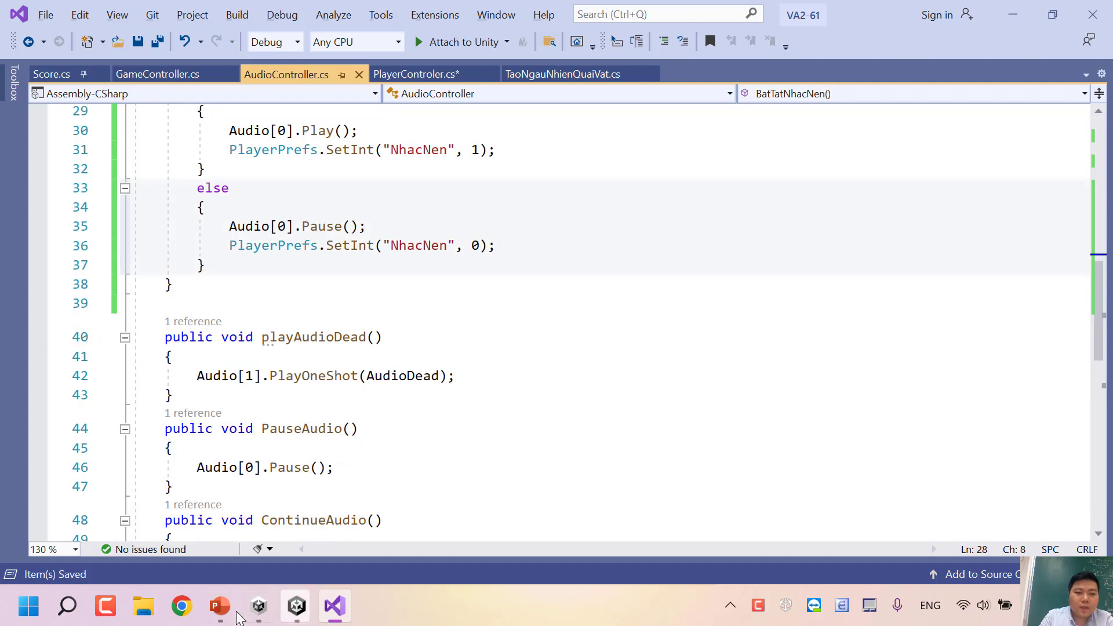
Step: Review Bài tập 6 on PowerPoint slide 71, highlighting its first requirement through "bài 5.", then return to Visual Studio
left_click(220, 606)
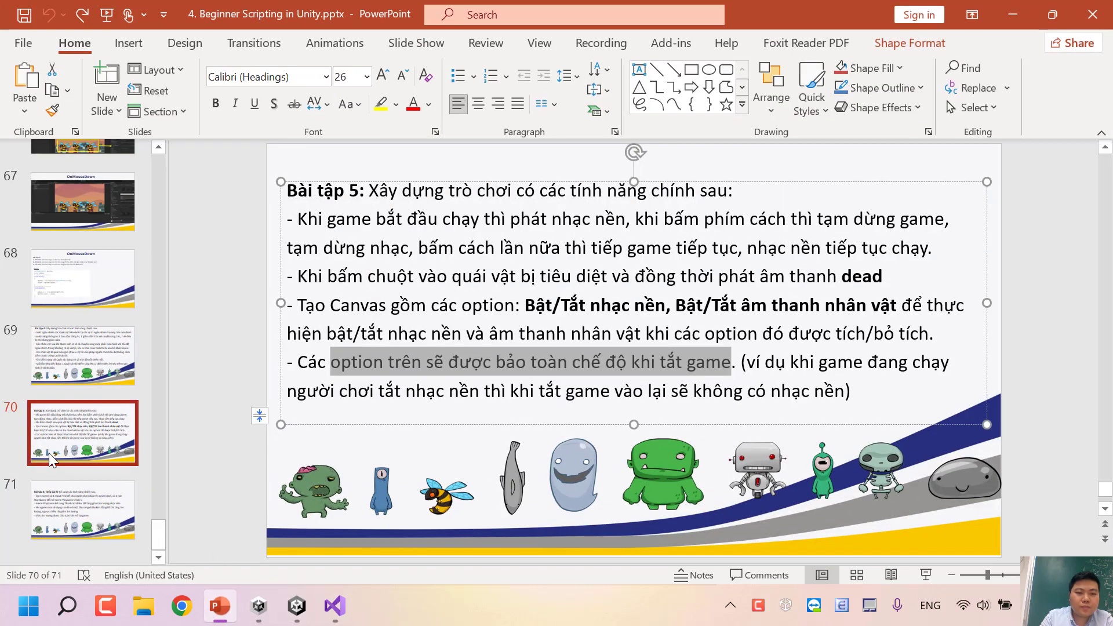
left_click(59, 510)
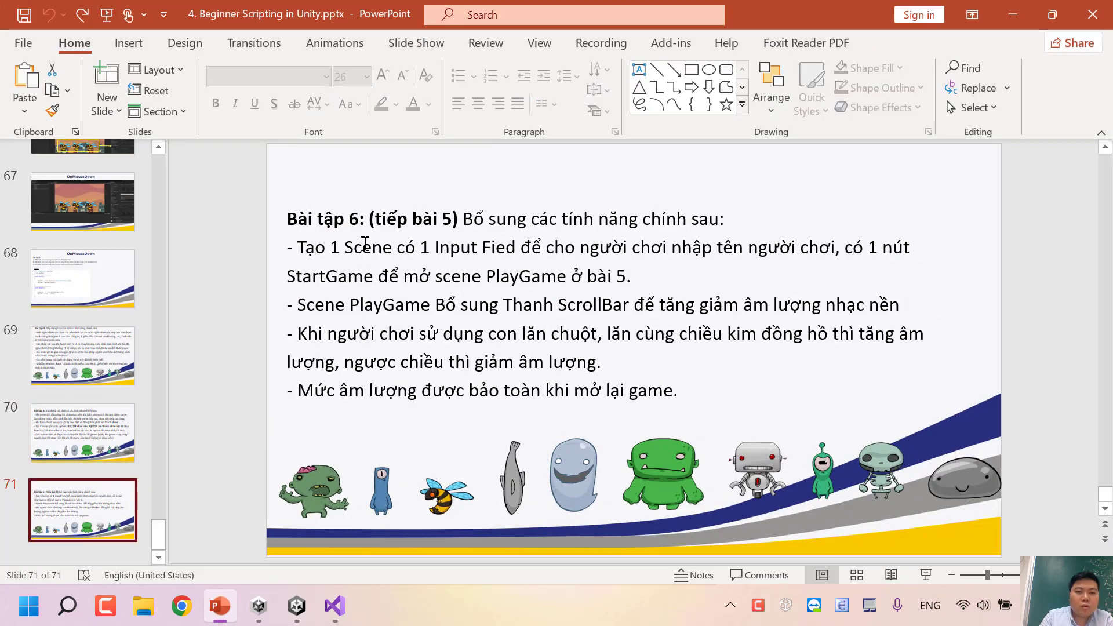
left_click_drag(365, 246, 671, 248)
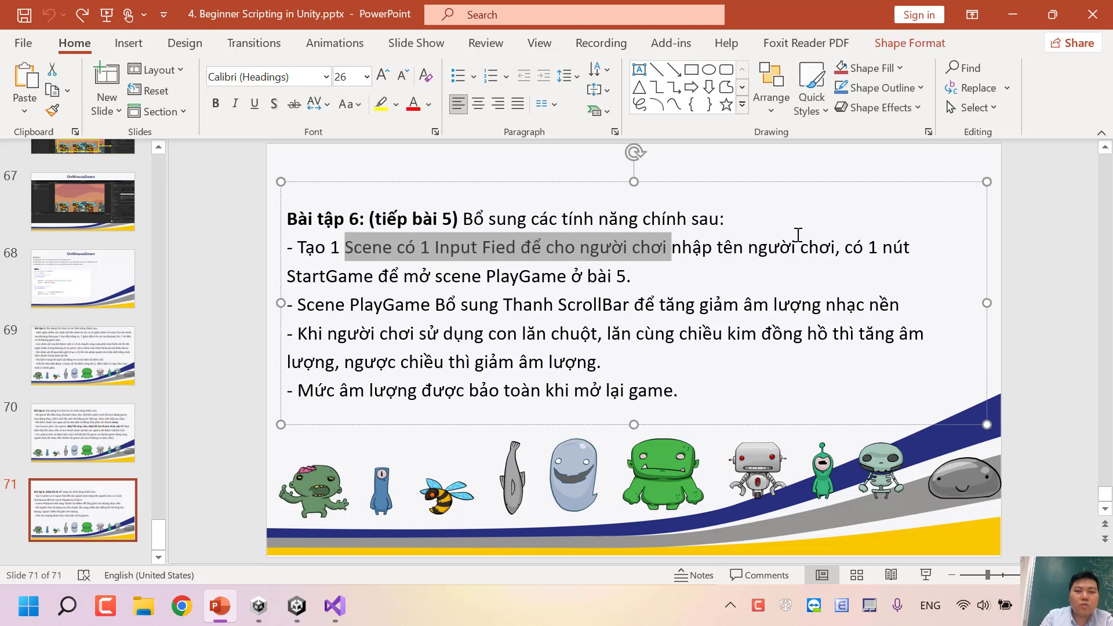
mouse_move(798, 235)
left_mouse_down()
mouse_move(908, 249)
mouse_move(512, 272)
left_mouse_up()
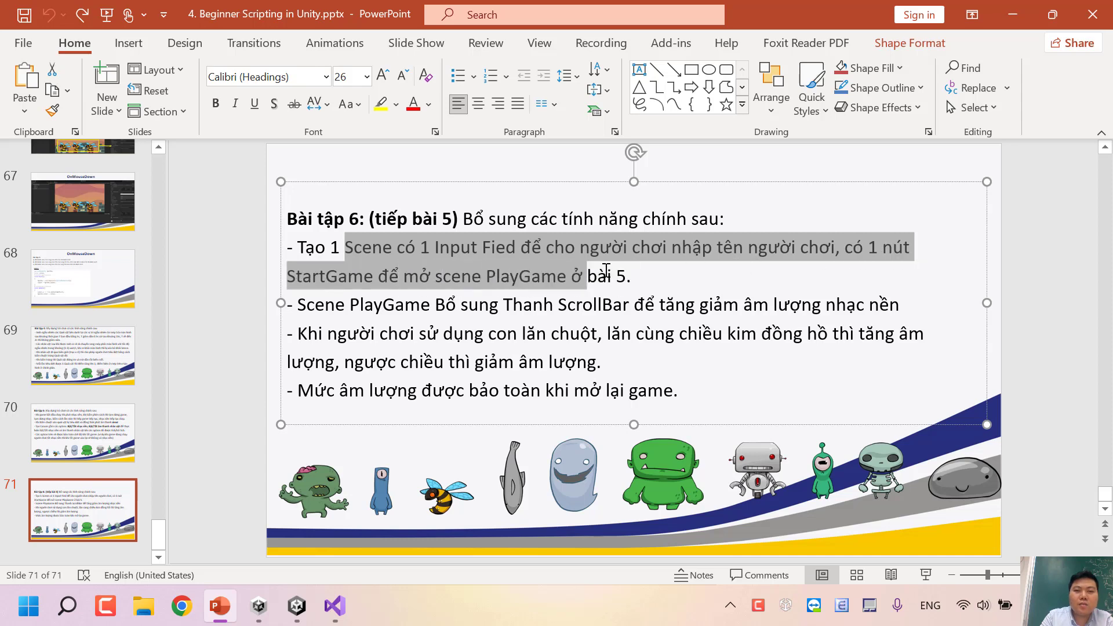
left_click_drag(605, 270, 636, 273)
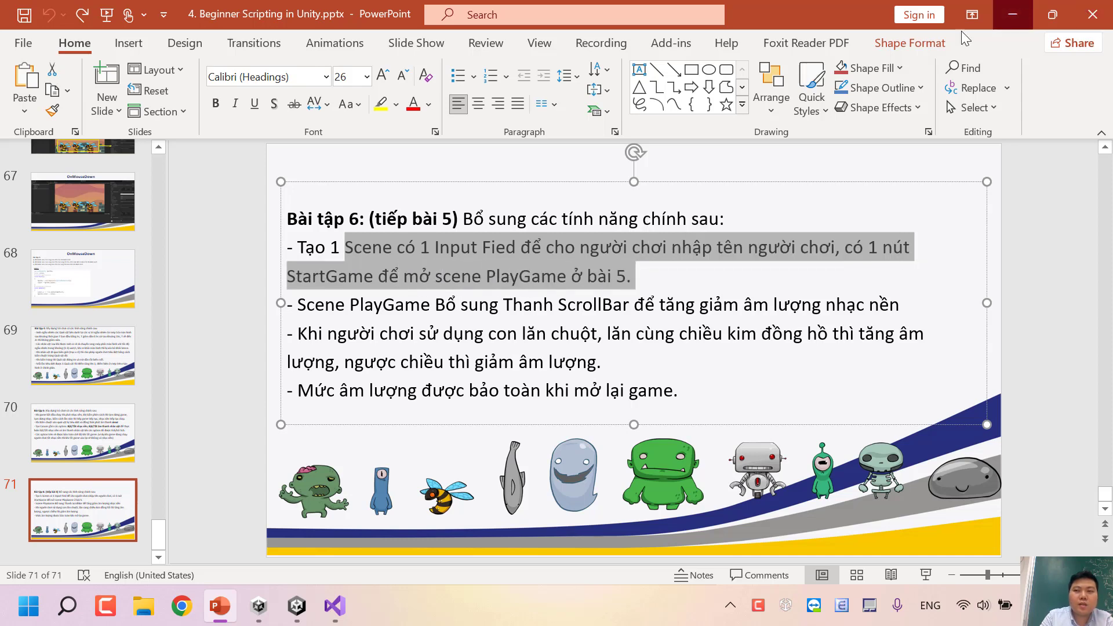
key("alt+Tab")
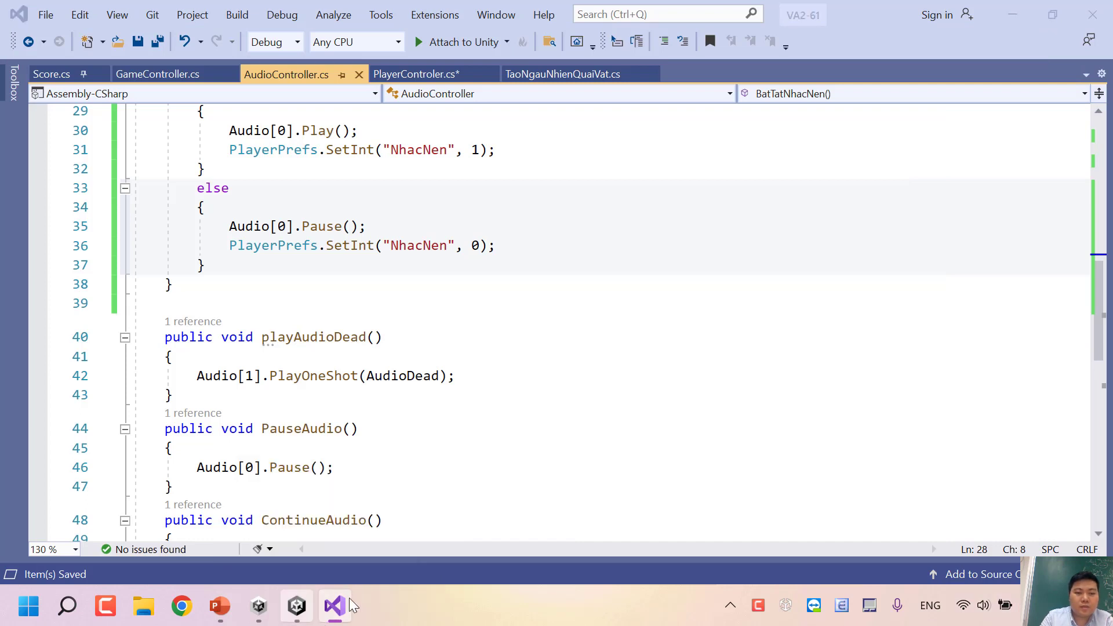
Step: Bring the Unity editor forward and let it reload the updated scripts
left_click(297, 606)
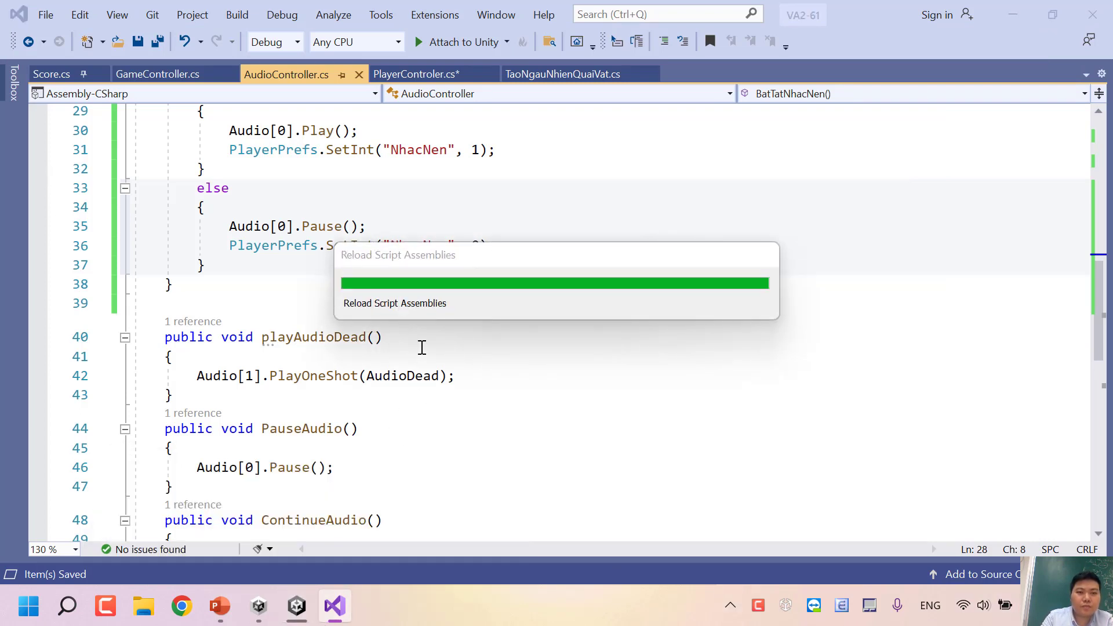
mouse_move(292, 616)
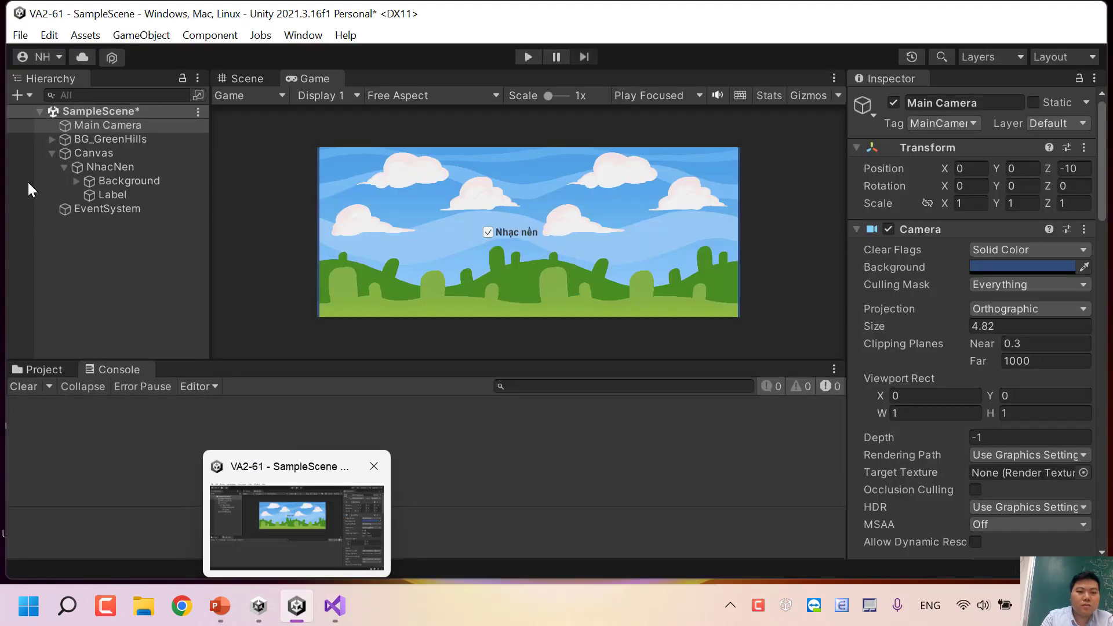
left_click(220, 530)
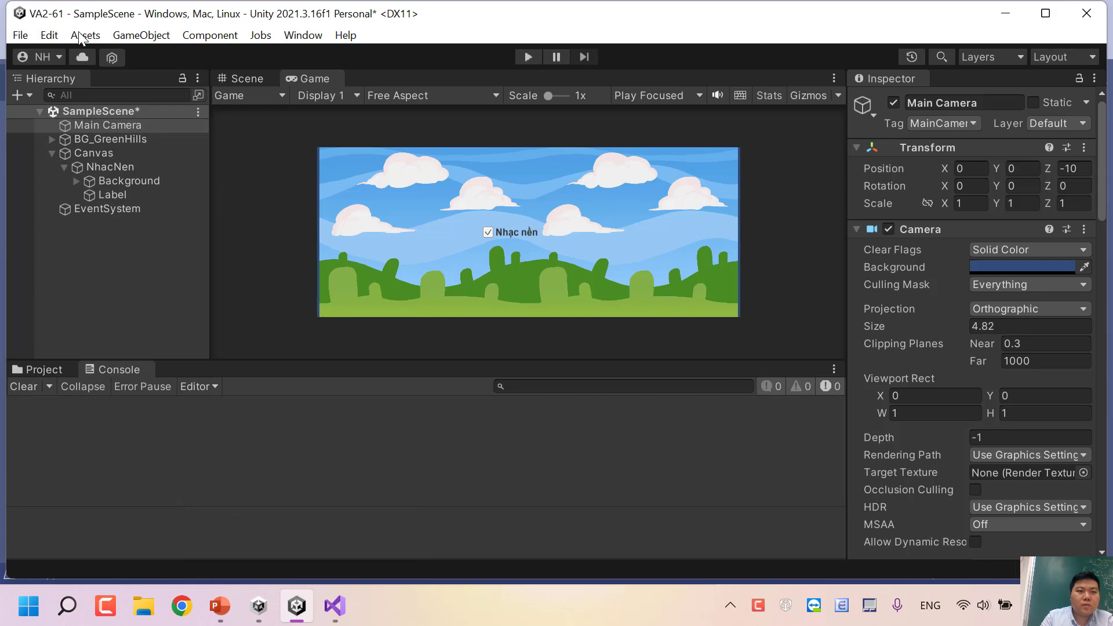
Step: Save the current scene from the File menu
left_click(18, 40)
left_click(20, 36)
left_click(23, 40)
left_click(54, 124)
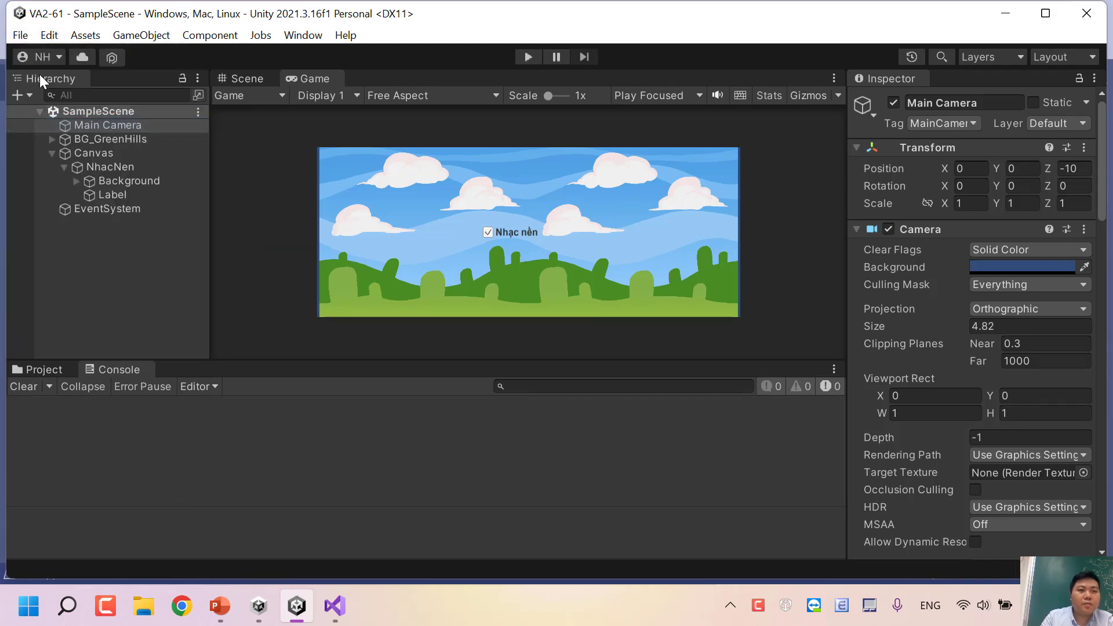
Step: Bring up and dismiss SampleScene's context options in the Hierarchy
right_click(115, 110)
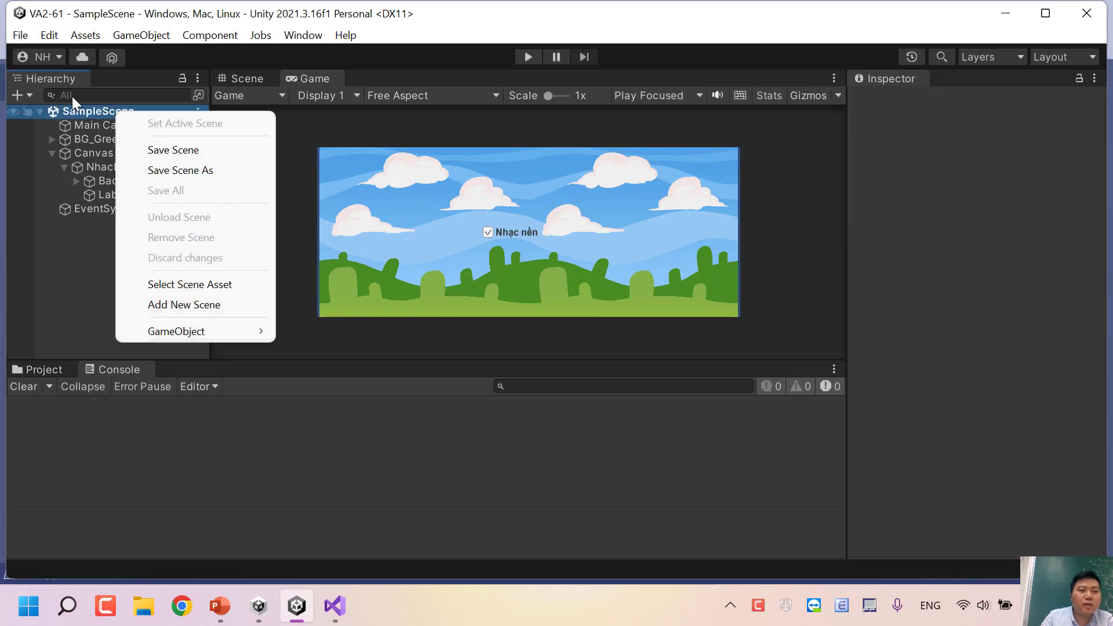
left_click(120, 110)
left_click(197, 112)
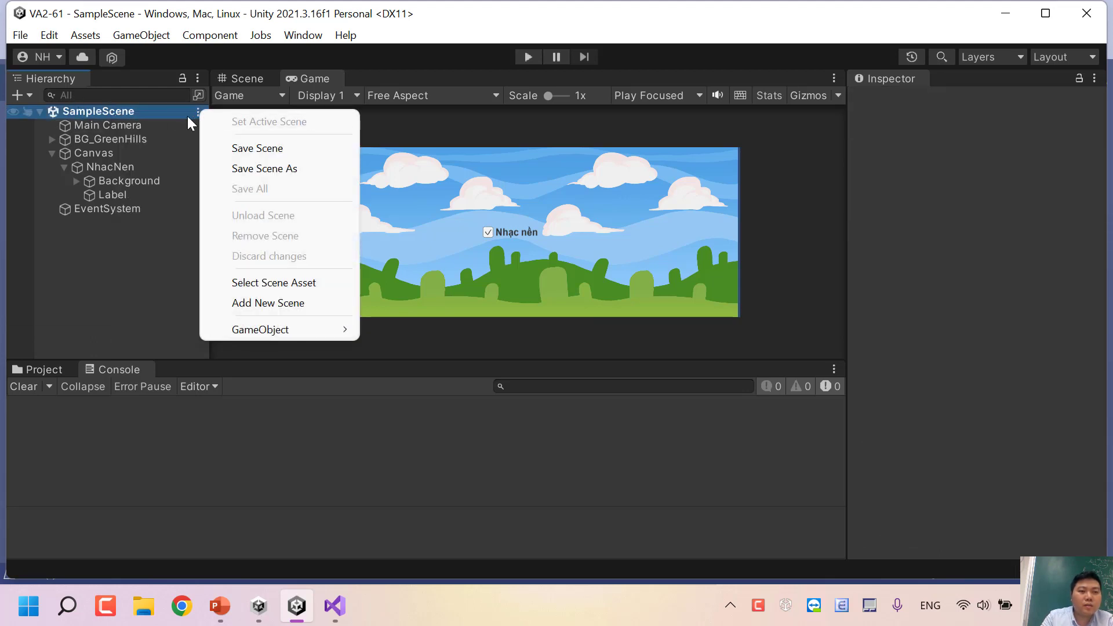
right_click(181, 110)
left_click(163, 109)
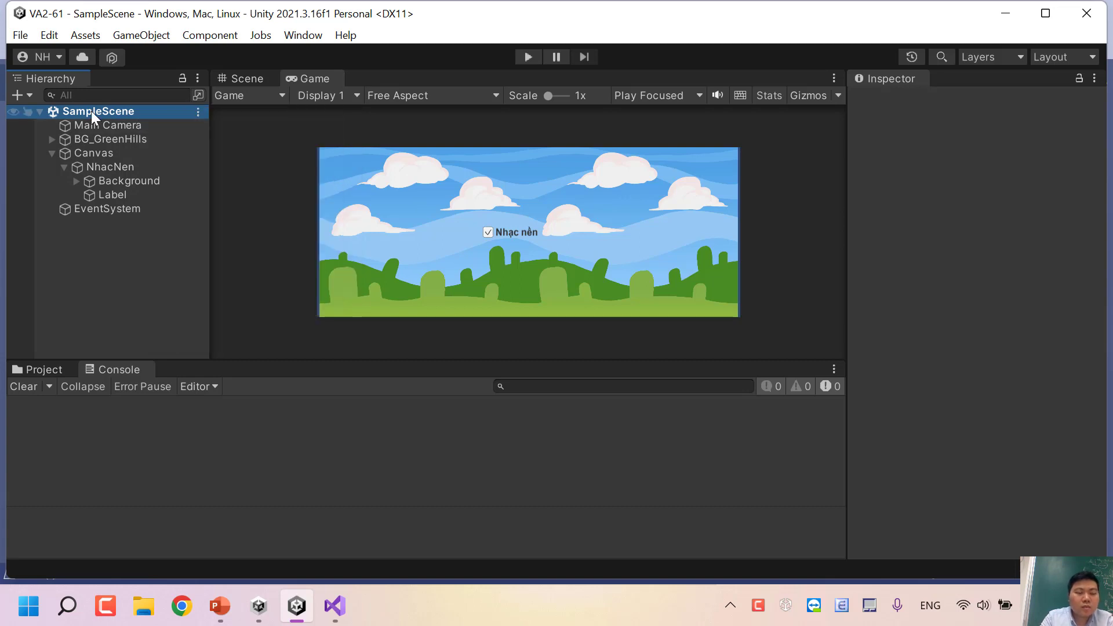
Step: Inspect SampleScene in the Build Settings scene list, then close Build Settings
left_click(20, 35)
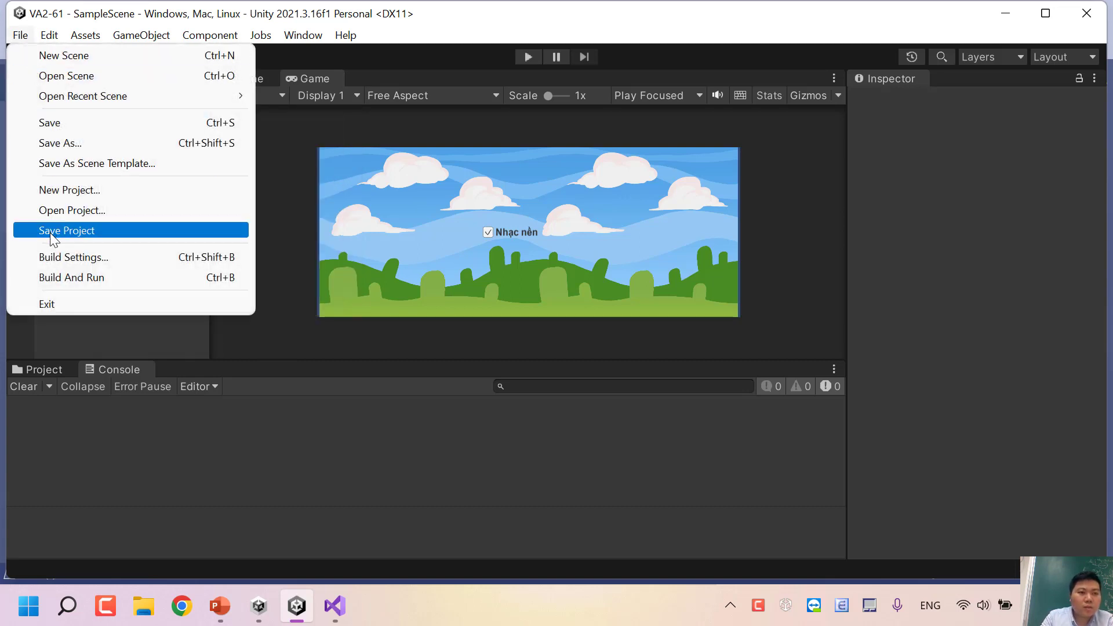
left_click(60, 258)
left_click(168, 110)
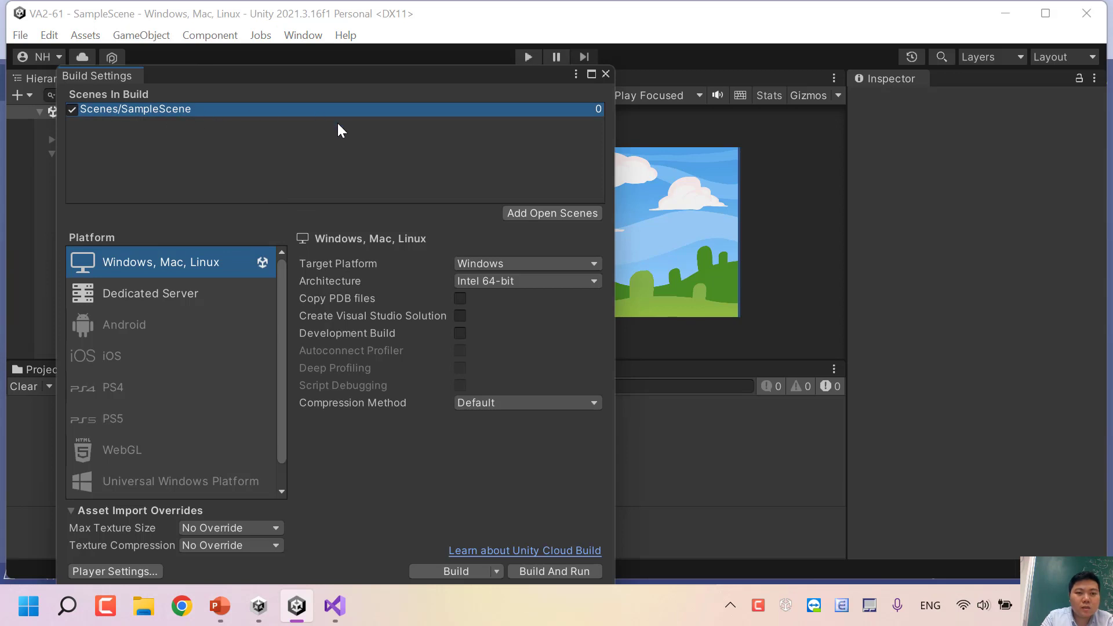
right_click(239, 113)
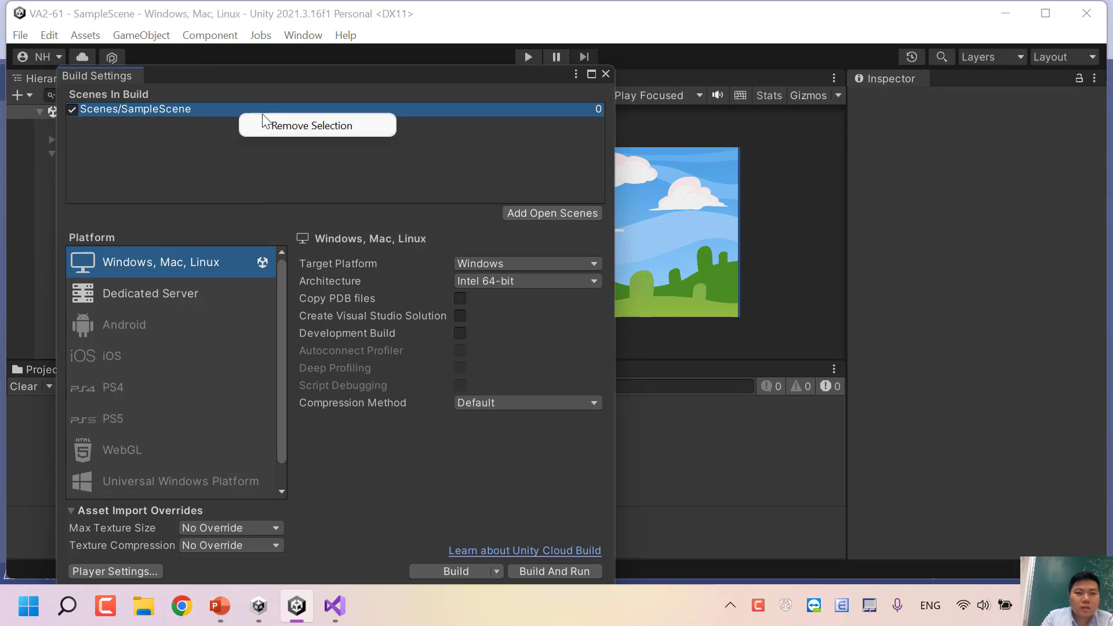
left_click(605, 74)
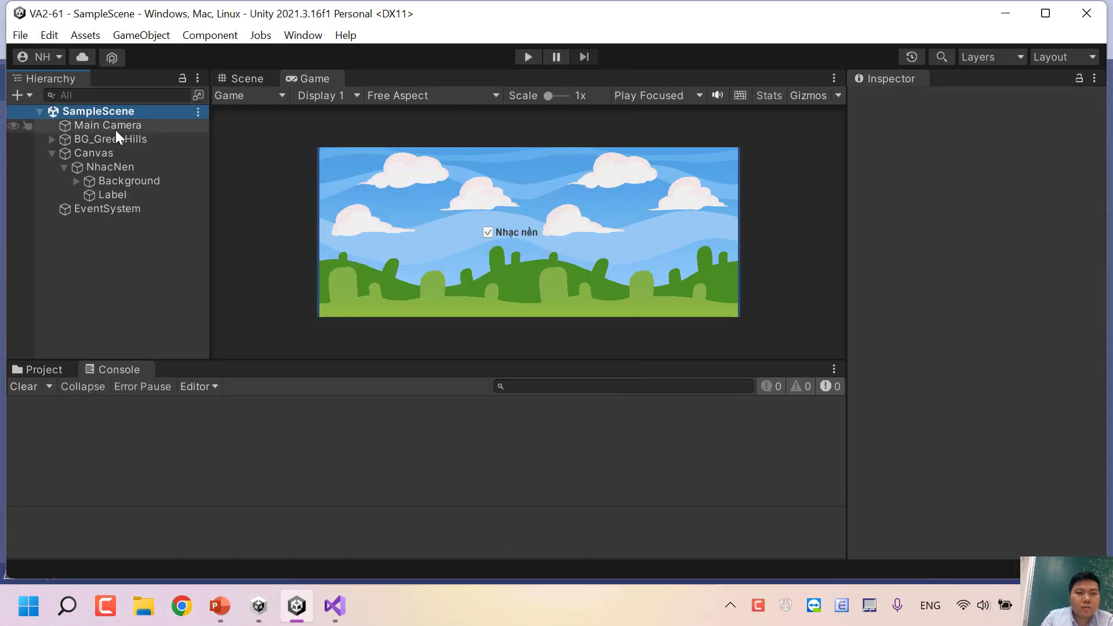
Step: Switch to the Project window and display the Assets folder contents
right_click(67, 110)
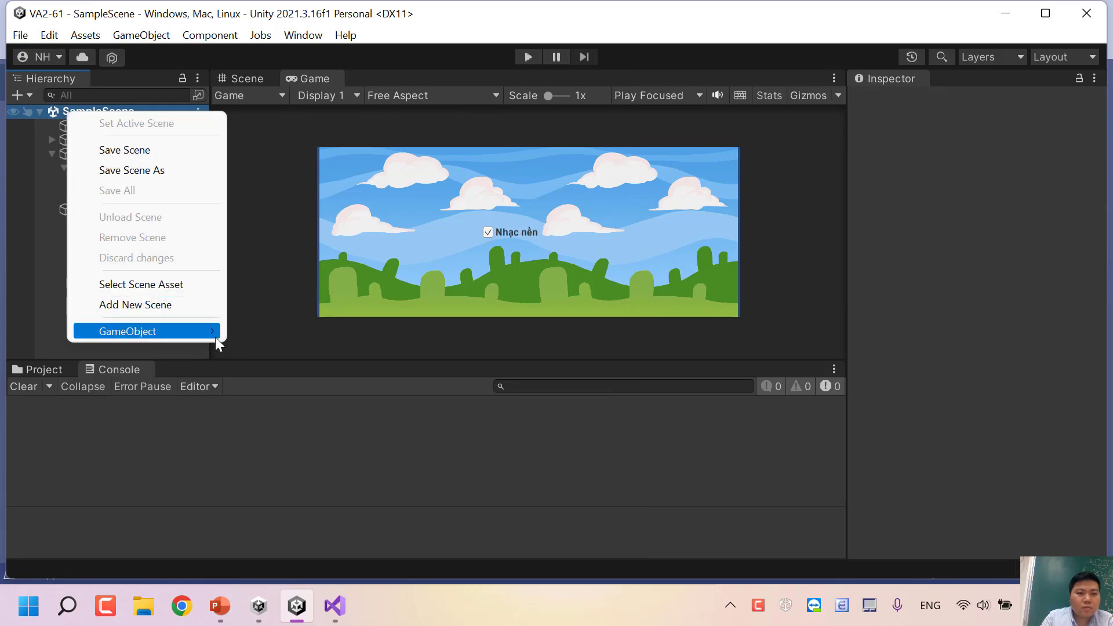
left_click(976, 195)
left_click(161, 110)
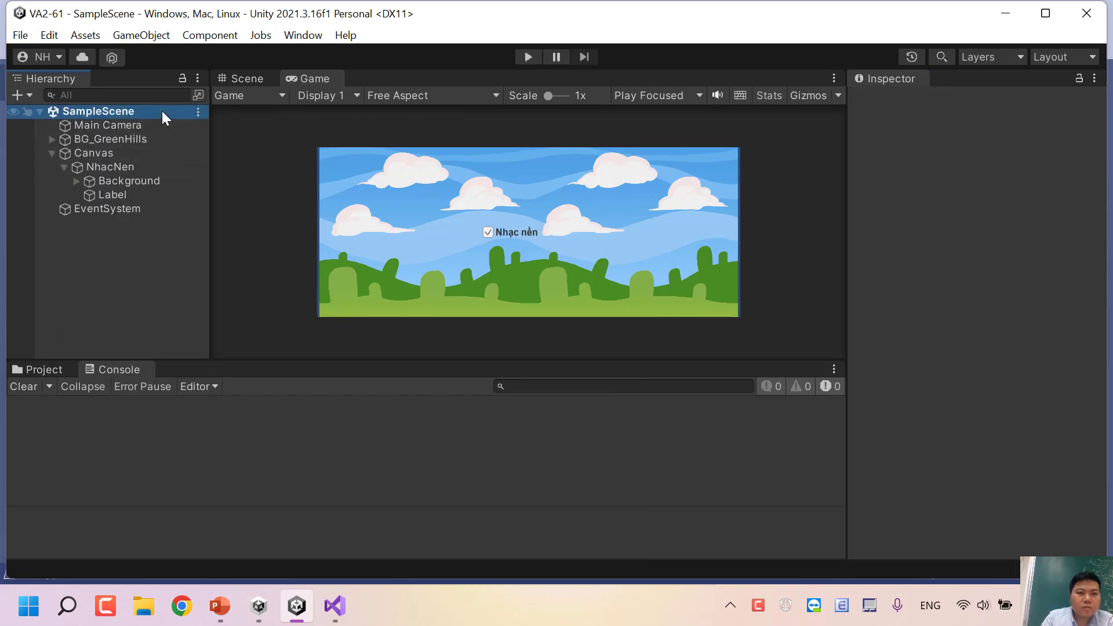
left_click(197, 82)
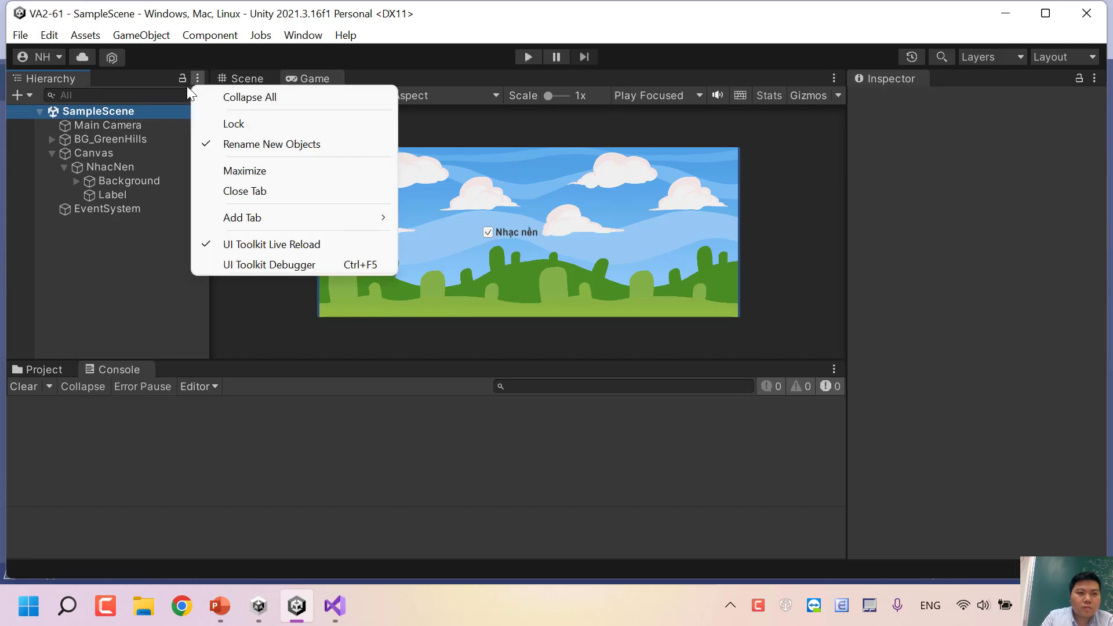
left_click(55, 368)
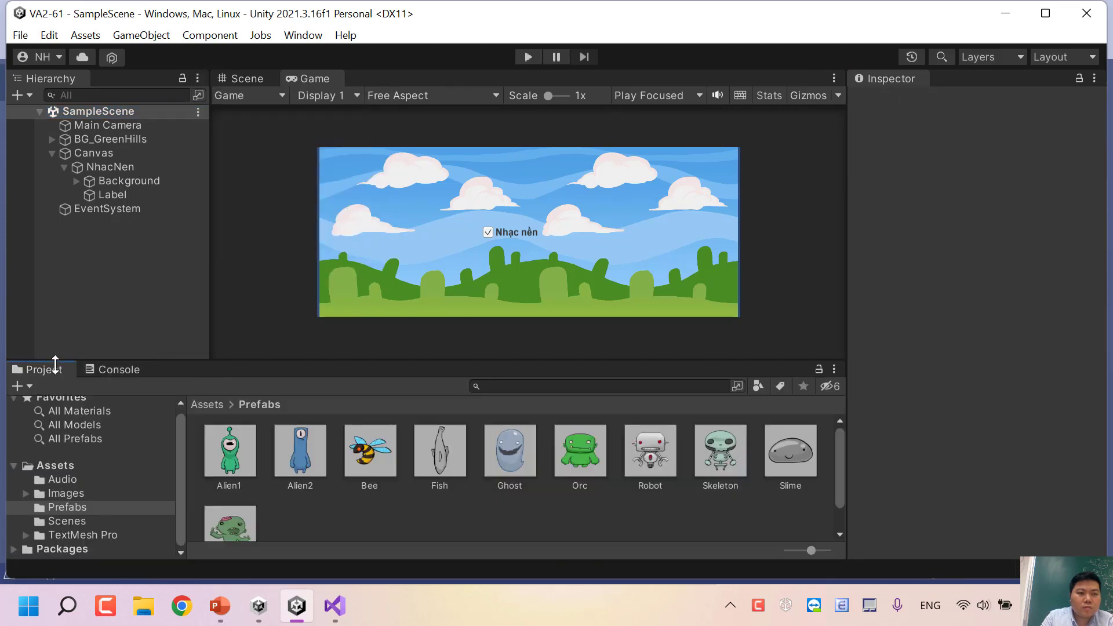
left_click(77, 465)
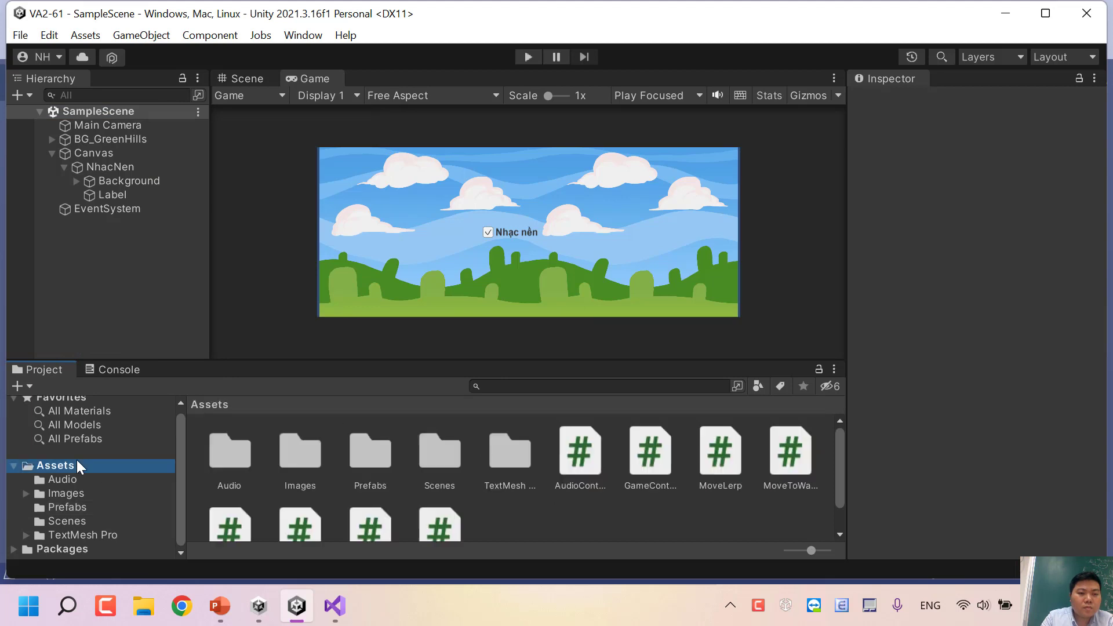
Step: Rename the SampleScene asset in the Scenes folder to PlayGame and reload it
double_click(436, 446)
left_click(242, 450)
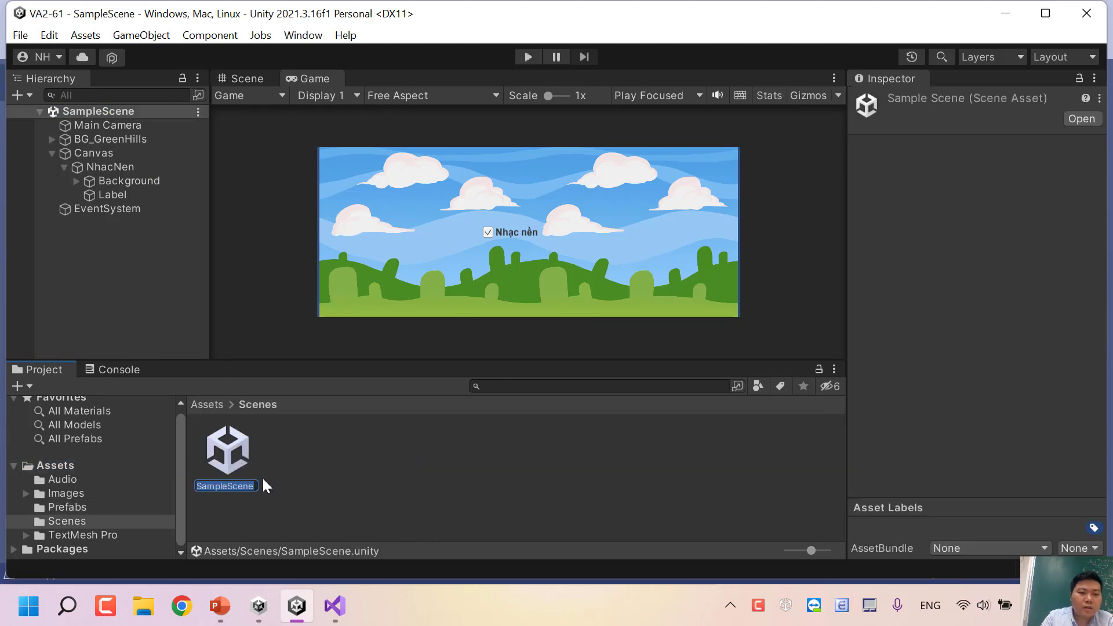
type("O")
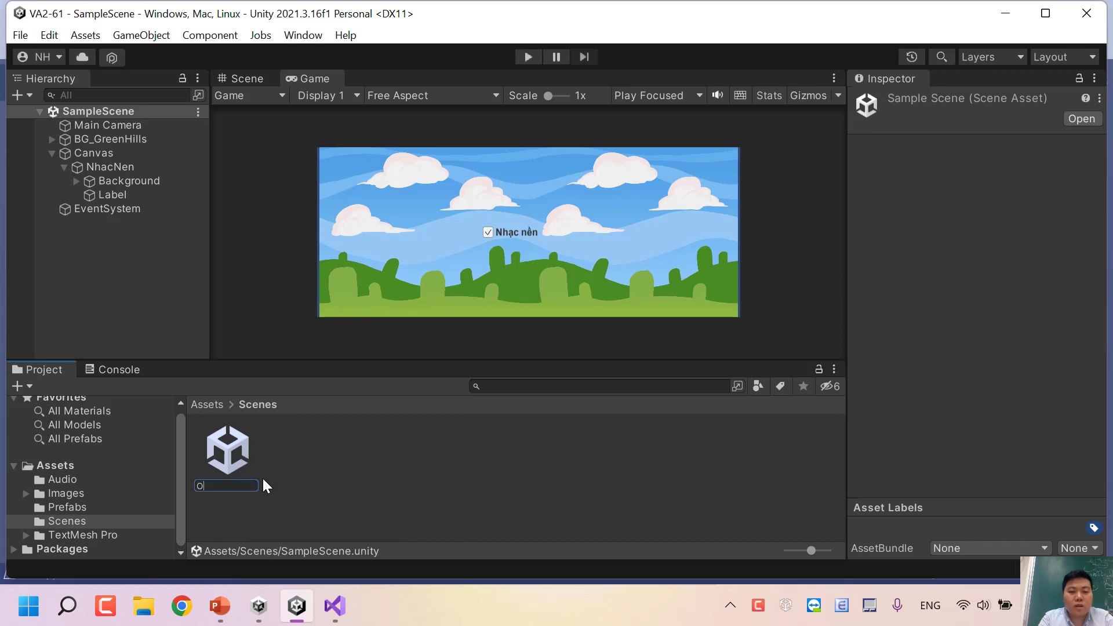
key("BackSpace")
type("Play")
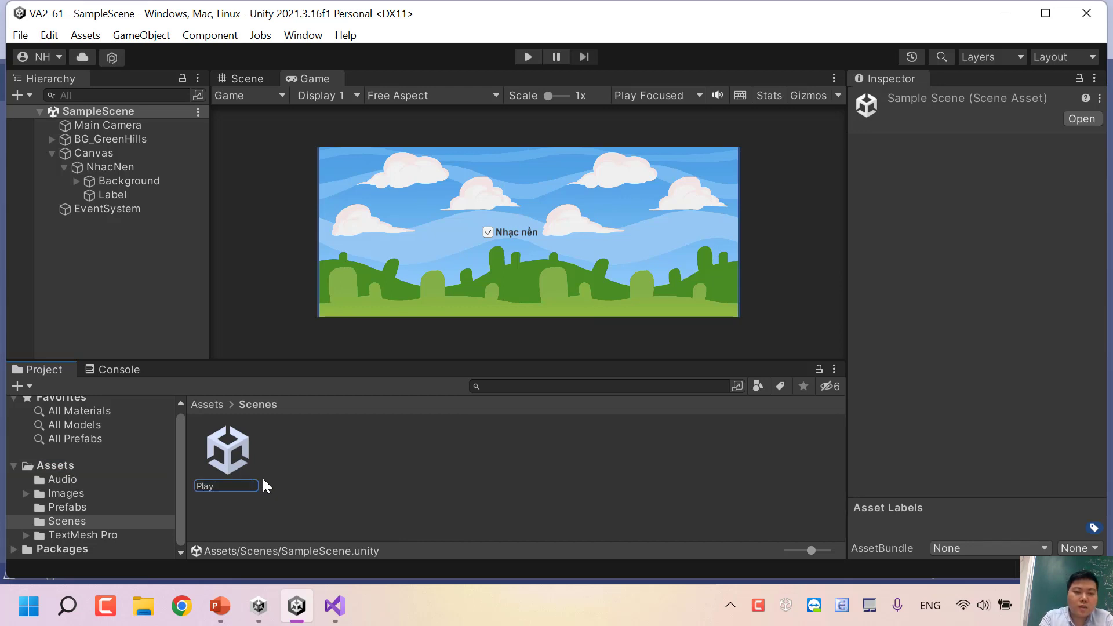
type("Game")
key("Return")
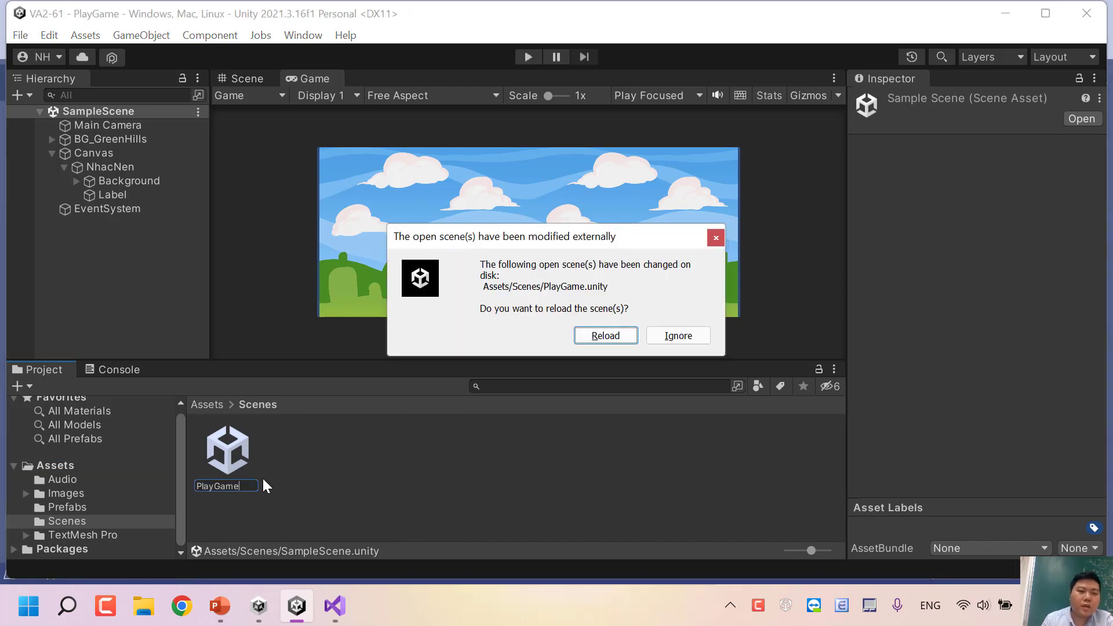
key("Return")
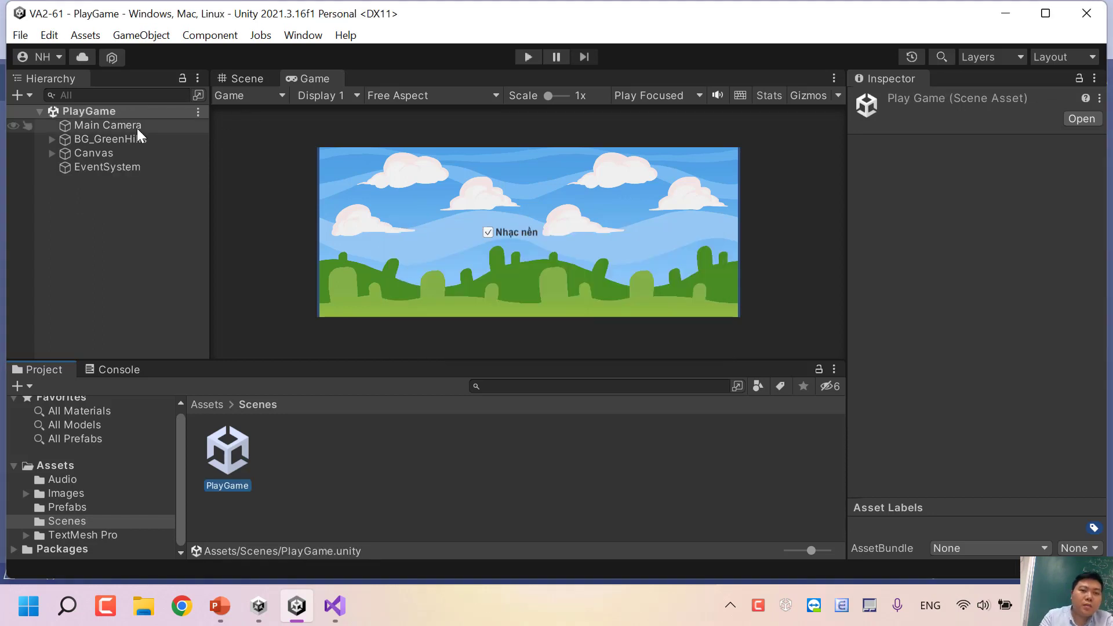
Step: Create a new scene from the Basic 2D template
left_click(21, 35)
left_click(40, 41)
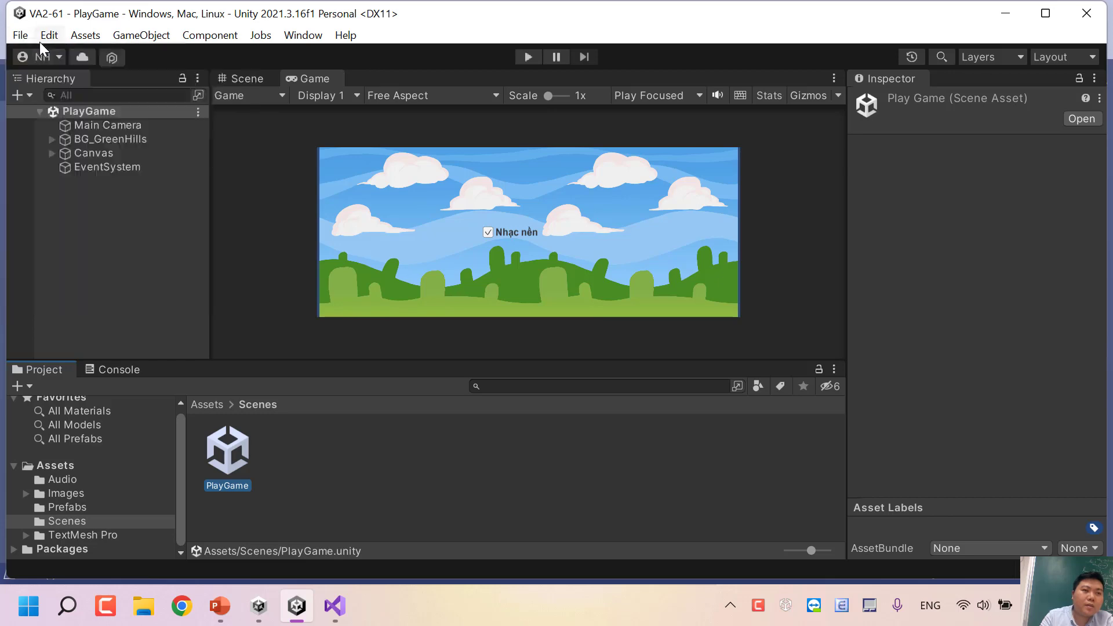
left_click(49, 35)
mouse_move(21, 34)
left_click(32, 55)
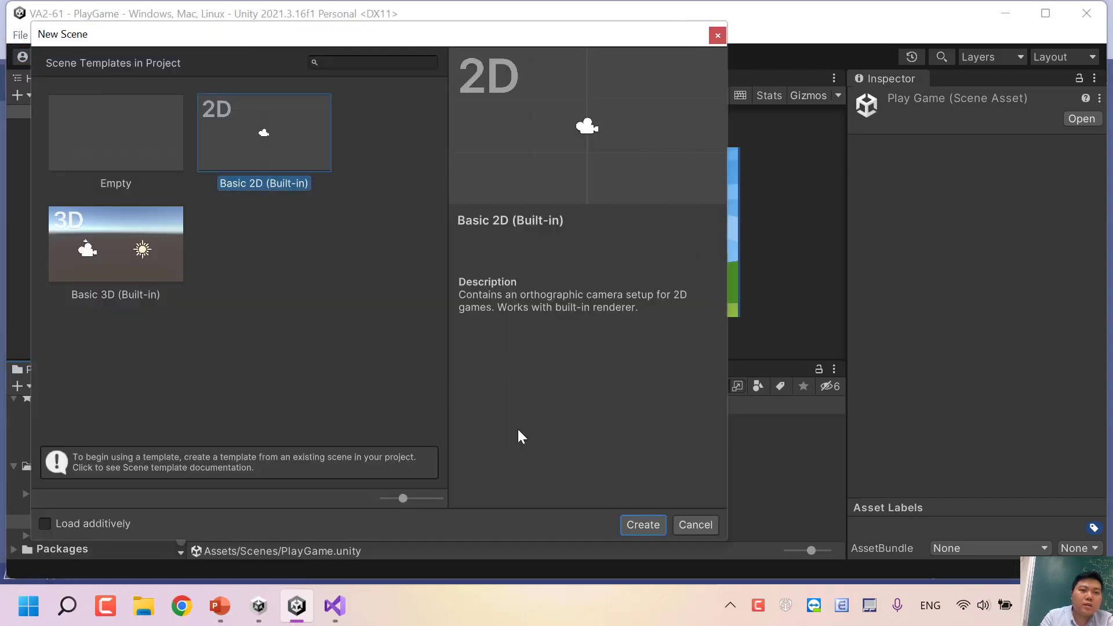
left_click(654, 524)
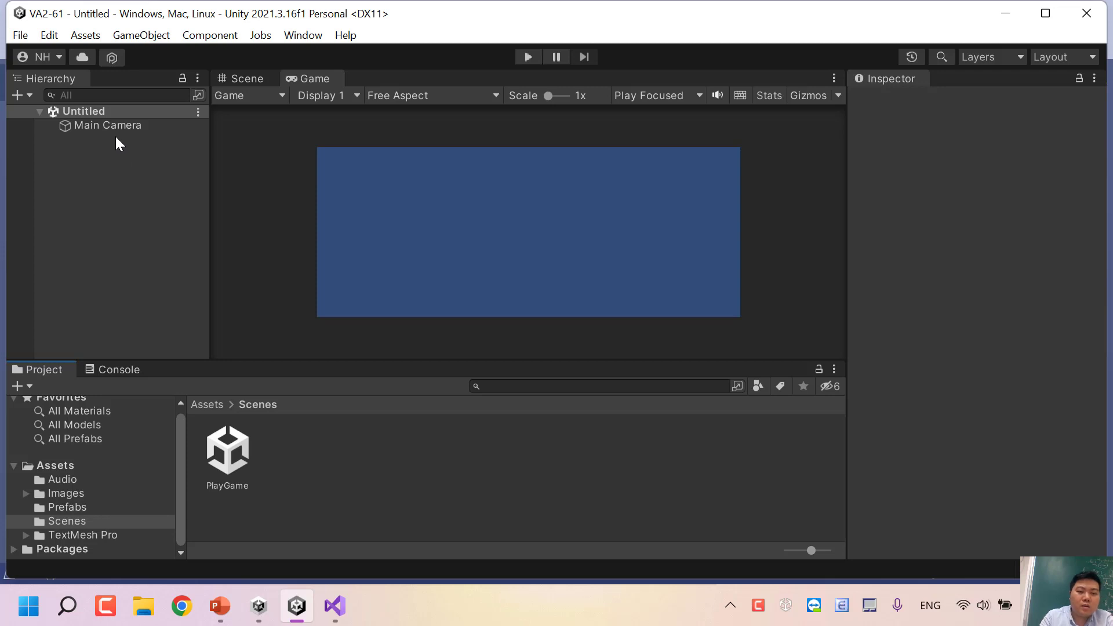
Step: Save the new scene as Menu in Assets/Scenes
key("ctrl+s")
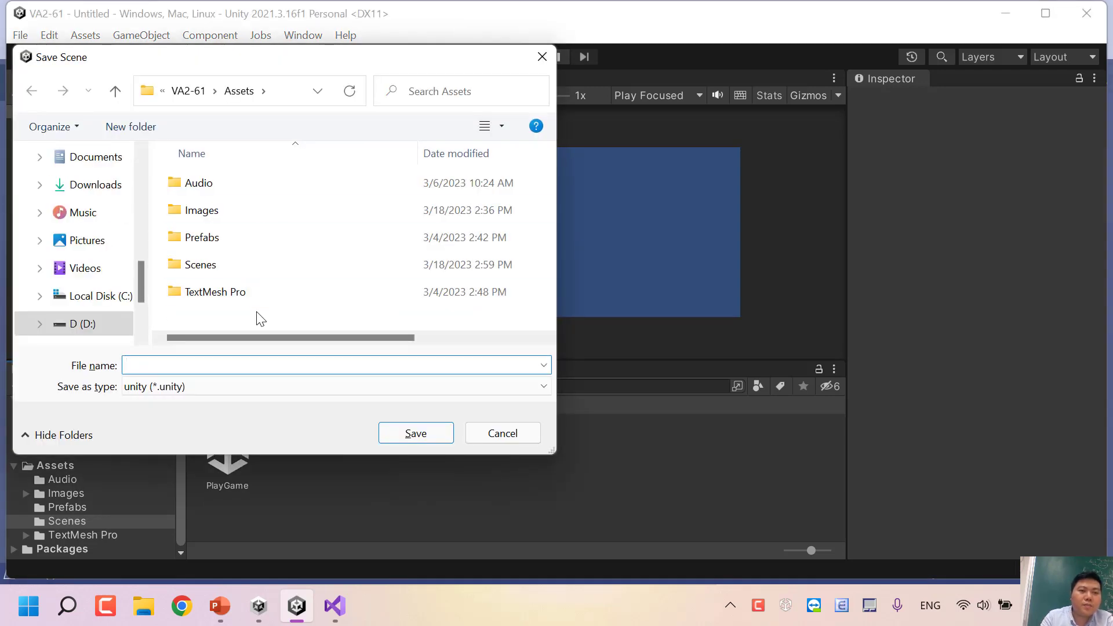
double_click(219, 267)
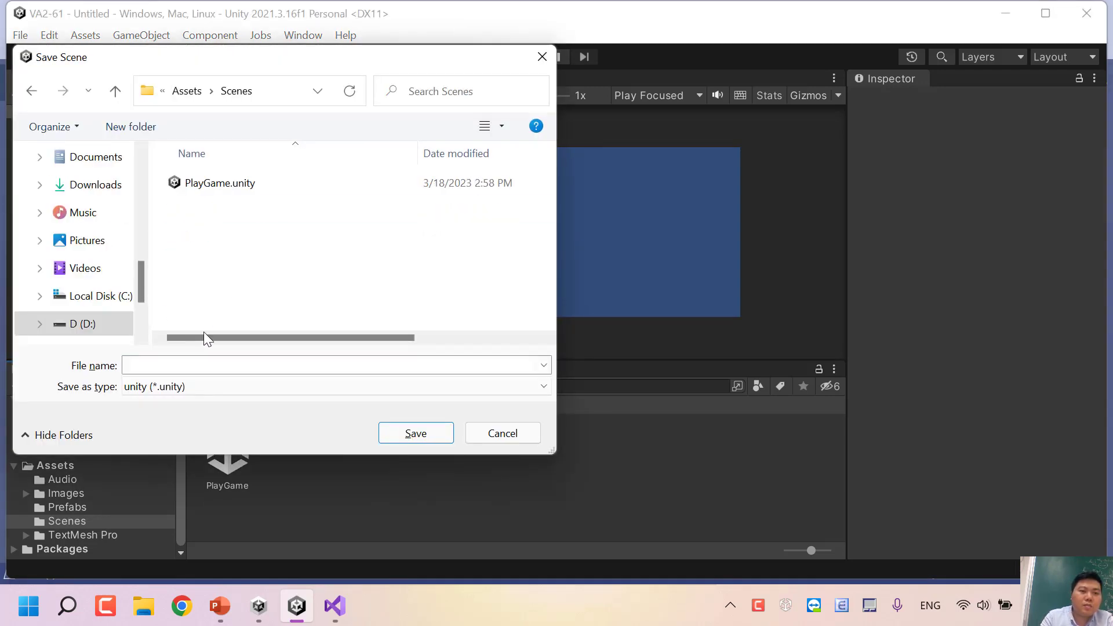
left_click(202, 367)
key("Return")
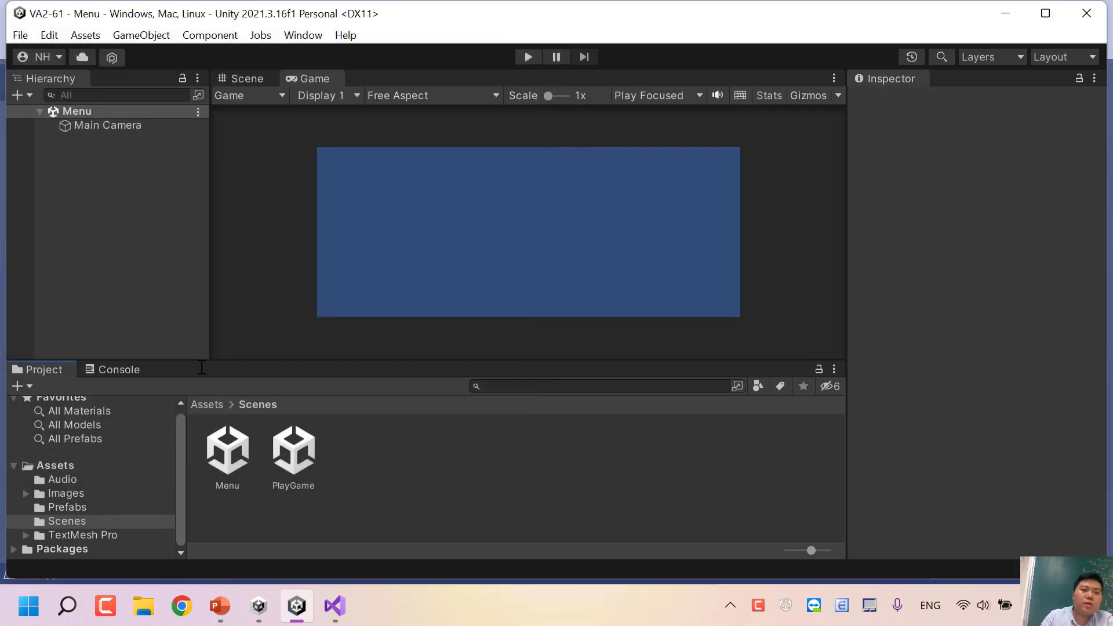
left_click(226, 458)
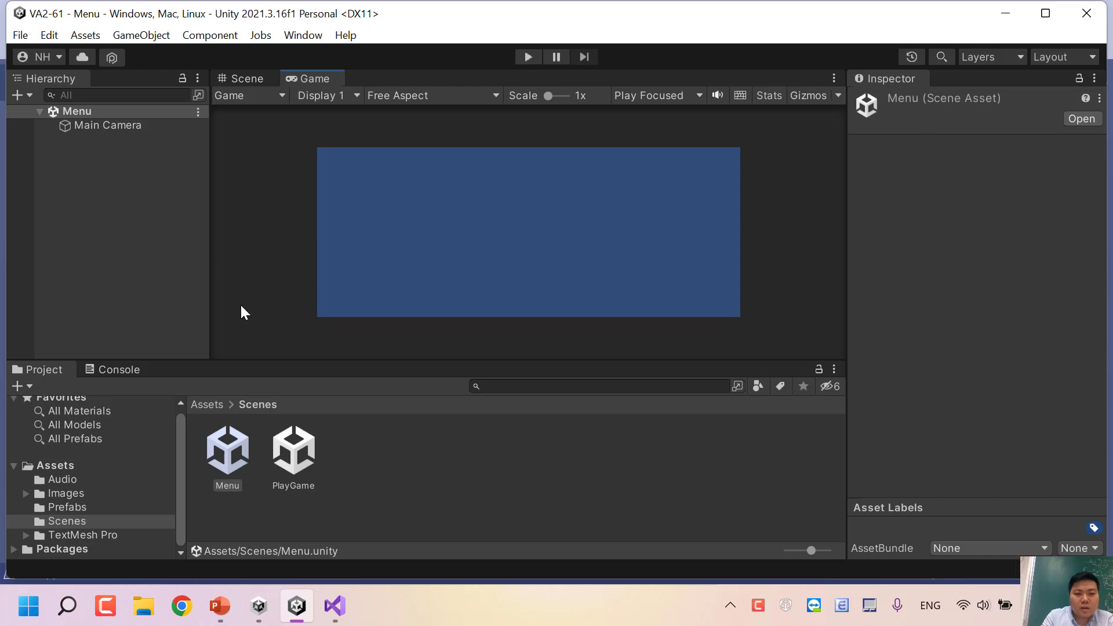
Step: Add a TextMeshPro input field and a TextMeshPro button, placing the button below the field
left_click(142, 35)
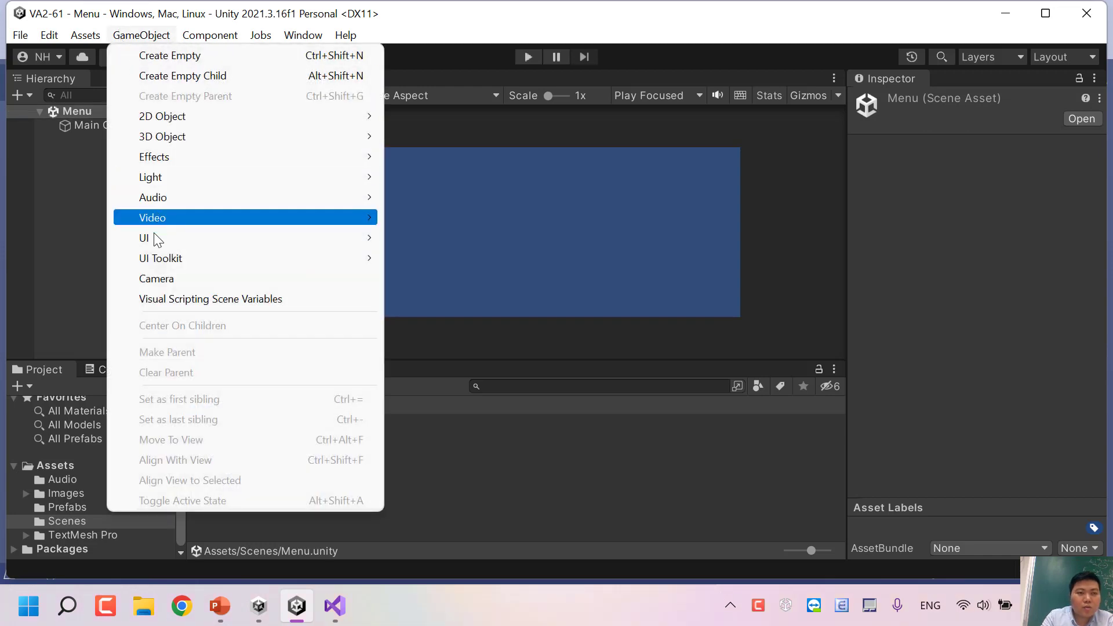
mouse_move(156, 238)
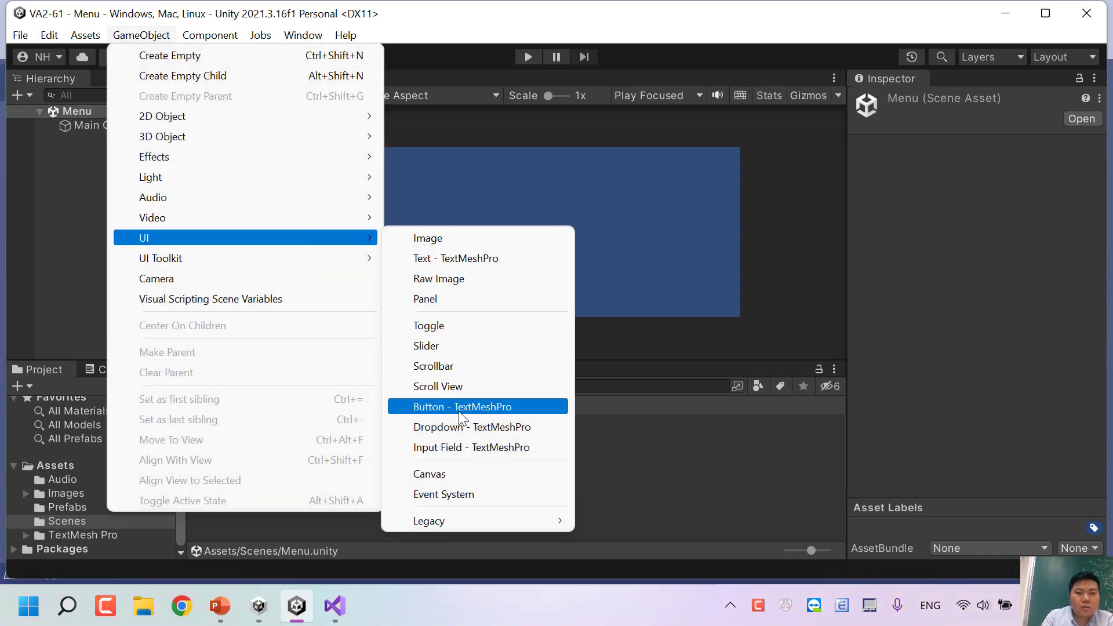
left_click(447, 448)
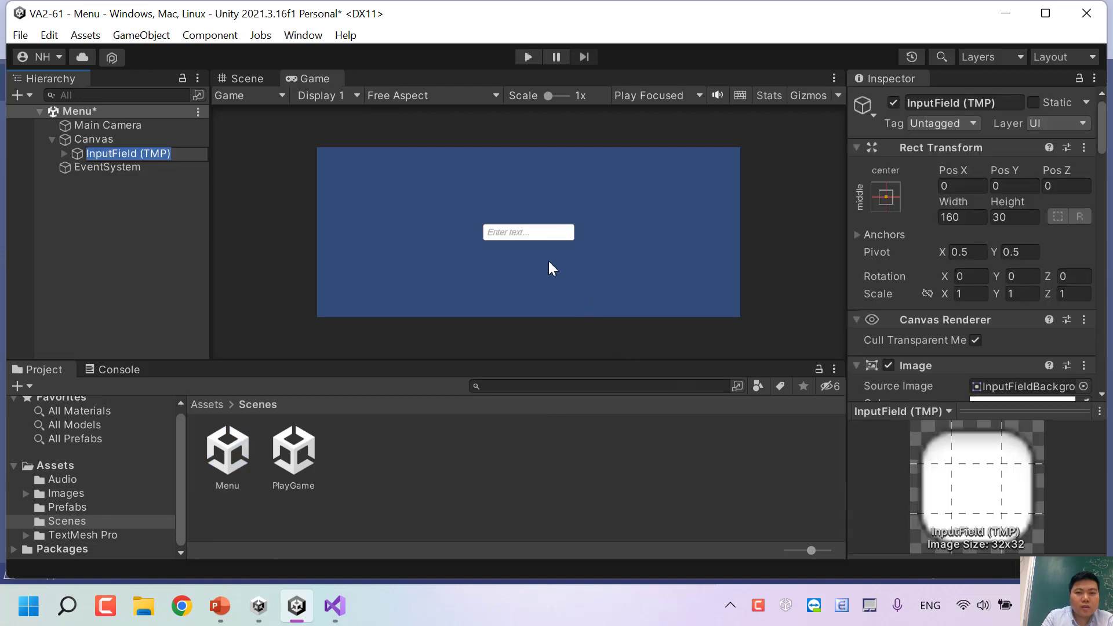
left_click(141, 35)
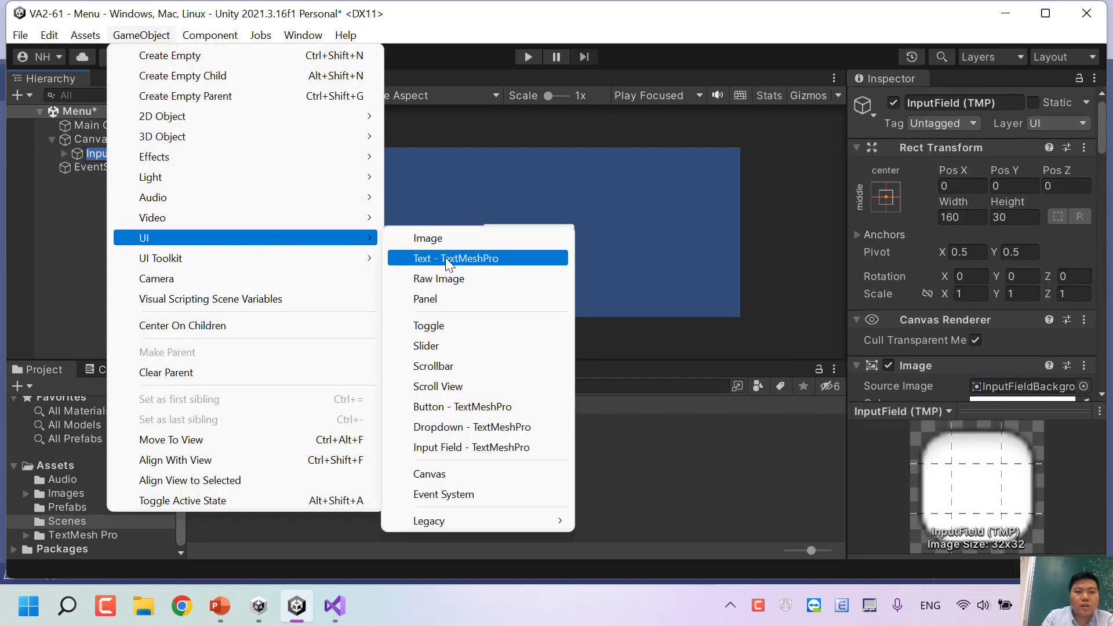
mouse_move(242, 243)
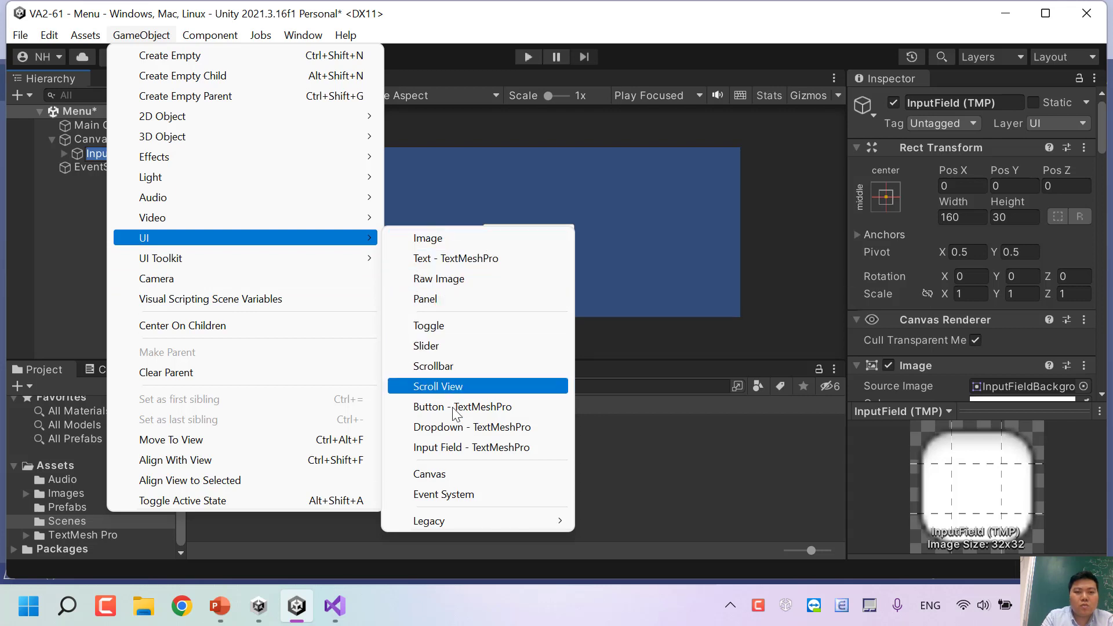
left_click(439, 413)
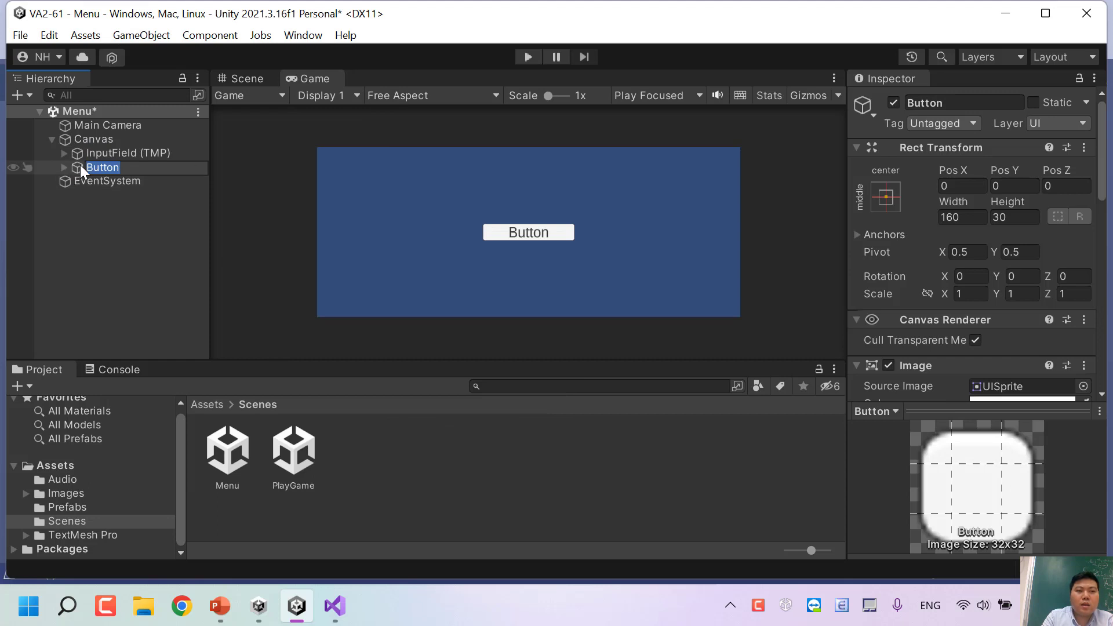
left_click_drag(996, 174, 1108, 143)
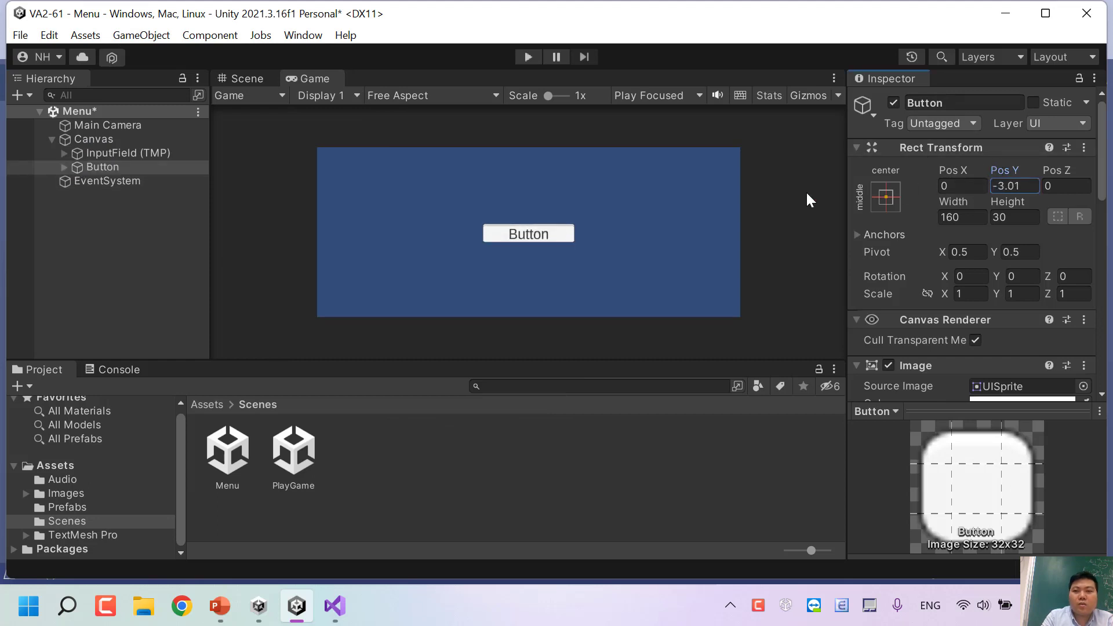
Step: Change the button's Text (TMP) label from Button to Play
scroll(985, 243, "down", 3)
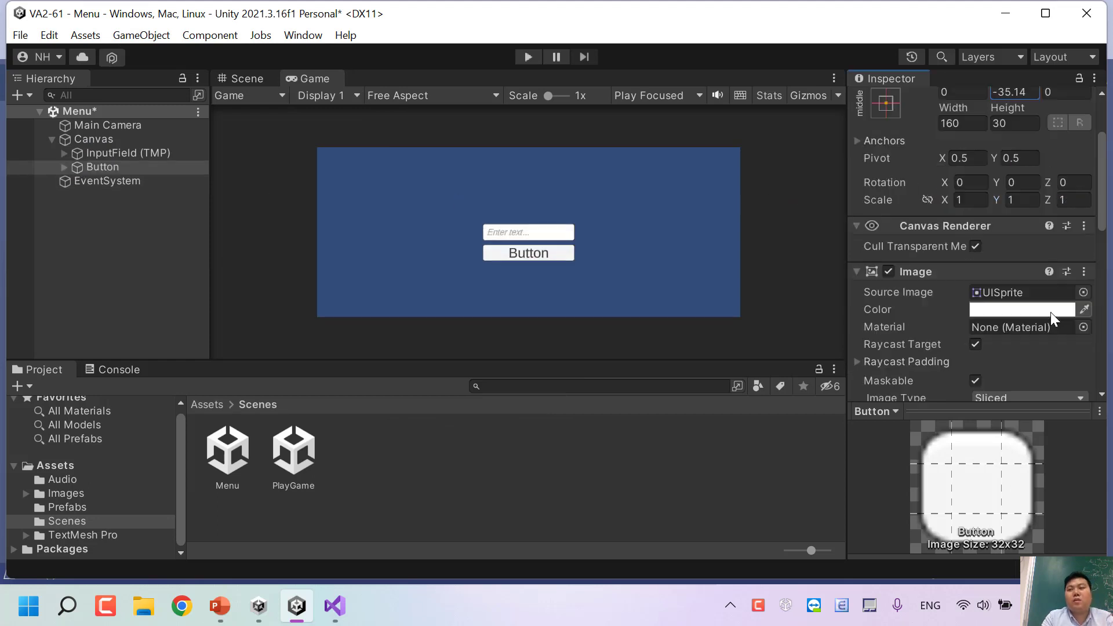
scroll(1046, 297, "down", 3)
scroll(1025, 331, "down", 5)
scroll(1023, 331, "down", 5)
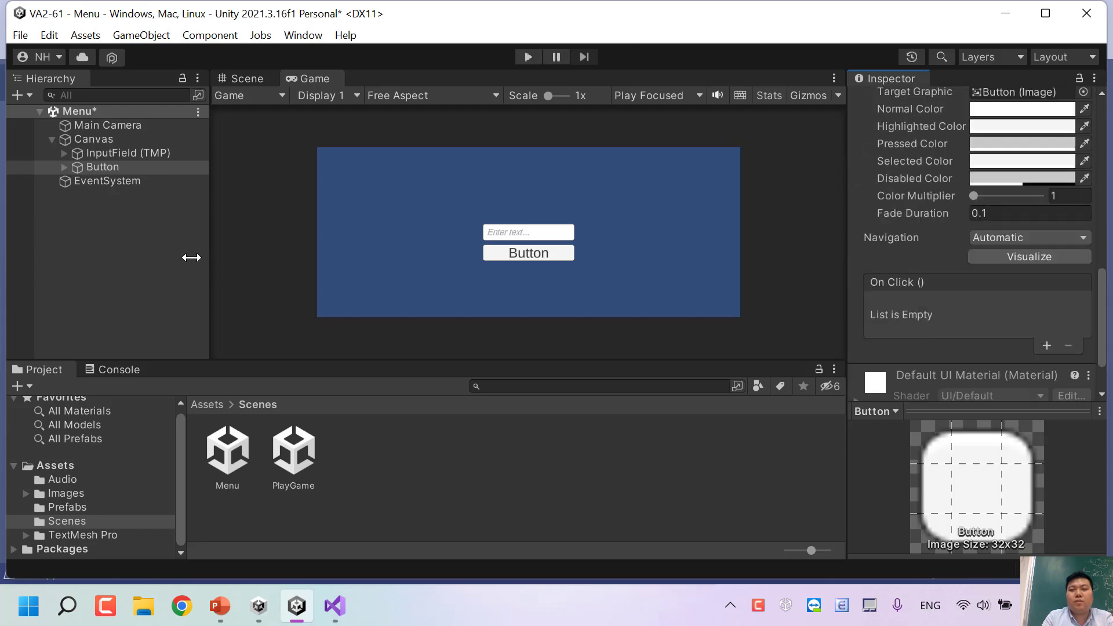
left_click(64, 167)
scroll(979, 212, "down", 1)
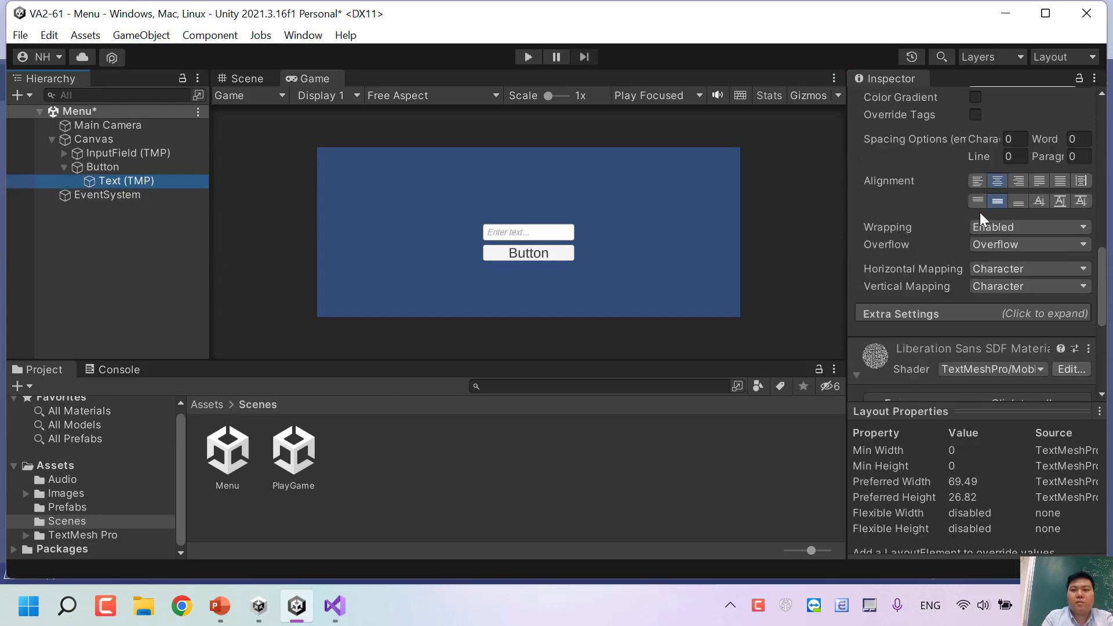
scroll(980, 212, "up", 8)
left_click(929, 249)
key("ctrl+a")
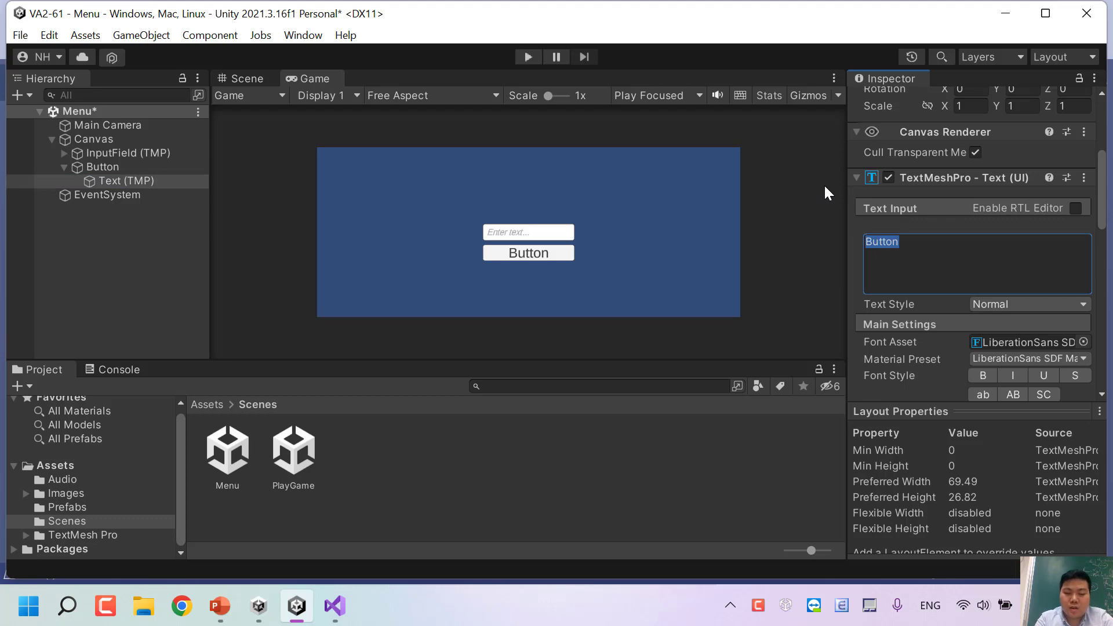
type("Play")
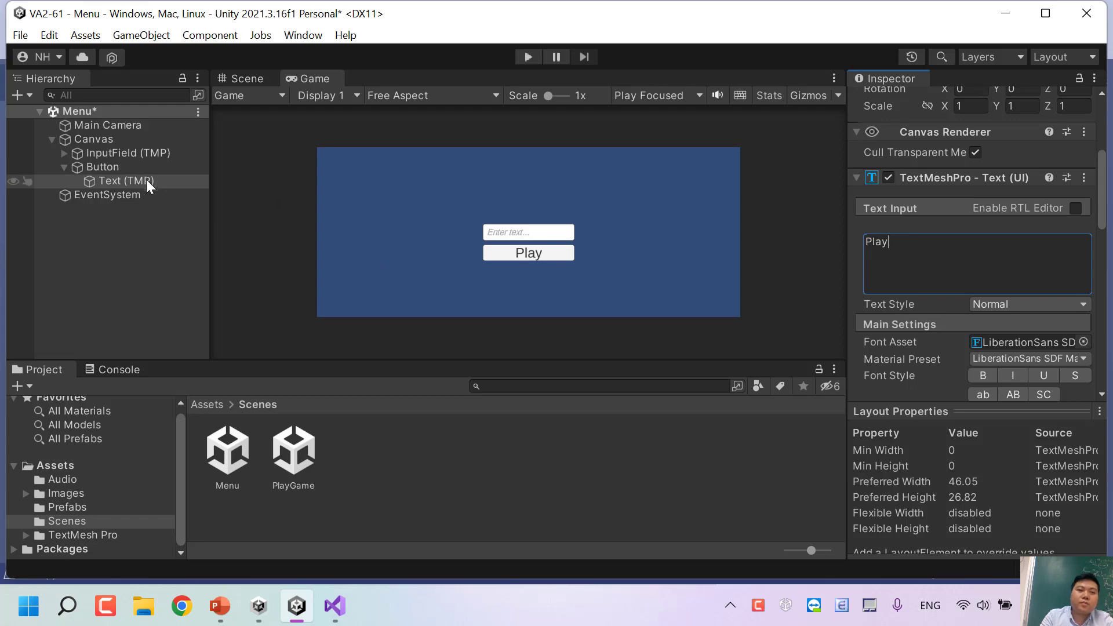
Step: Expand InputField (TMP) and its Text Area to show the Placeholder and Text children
left_click(107, 158)
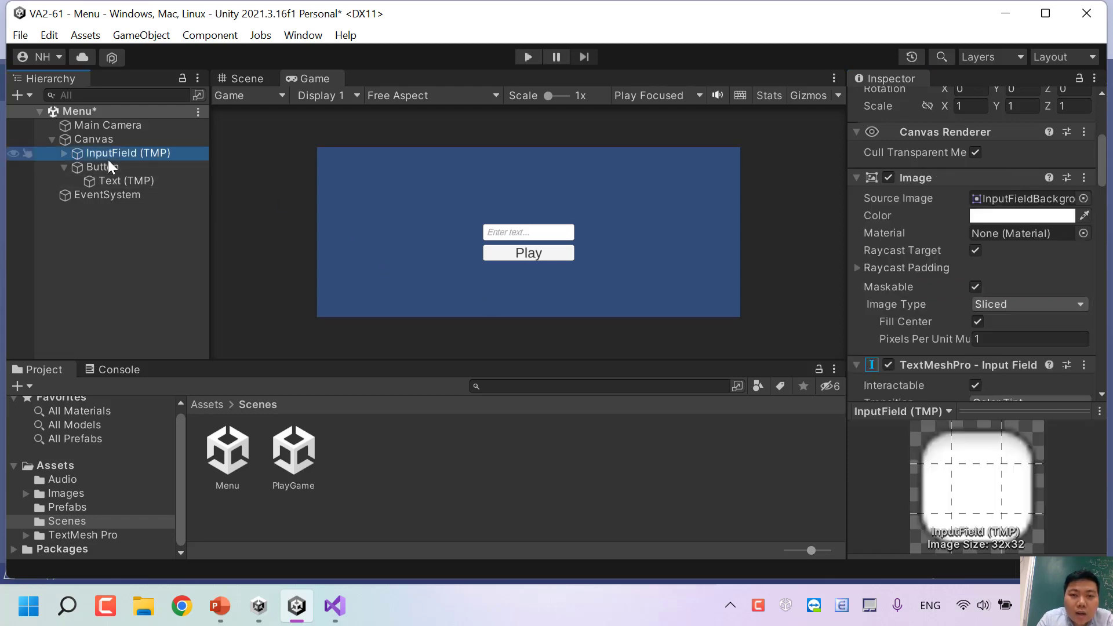
scroll(1030, 276, "down", 5)
scroll(1029, 267, "down", 5)
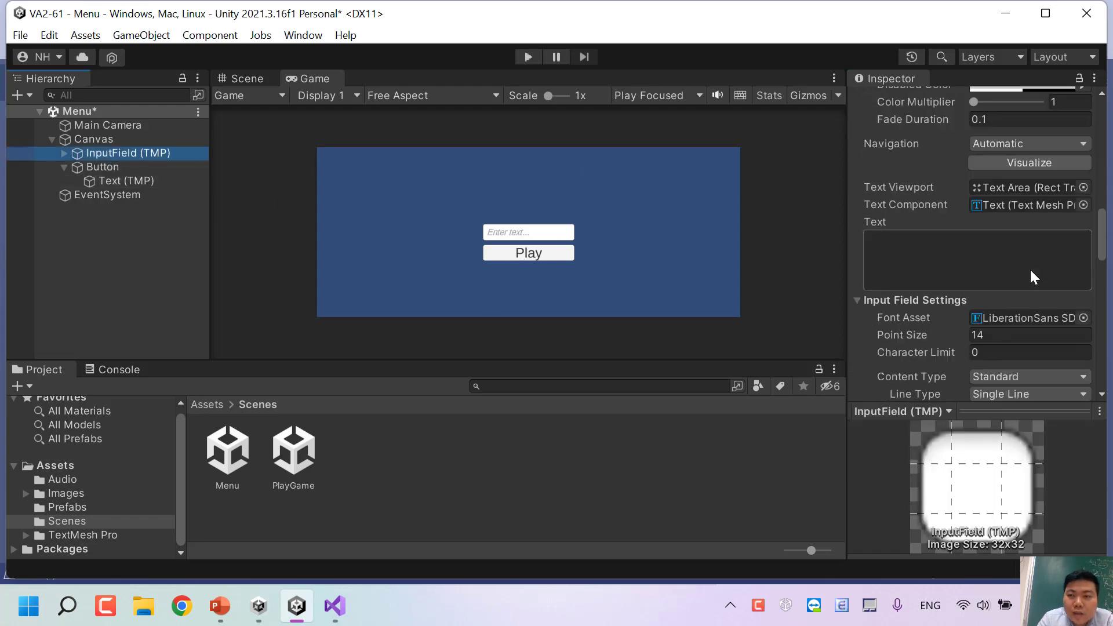
scroll(904, 263, "down", 3)
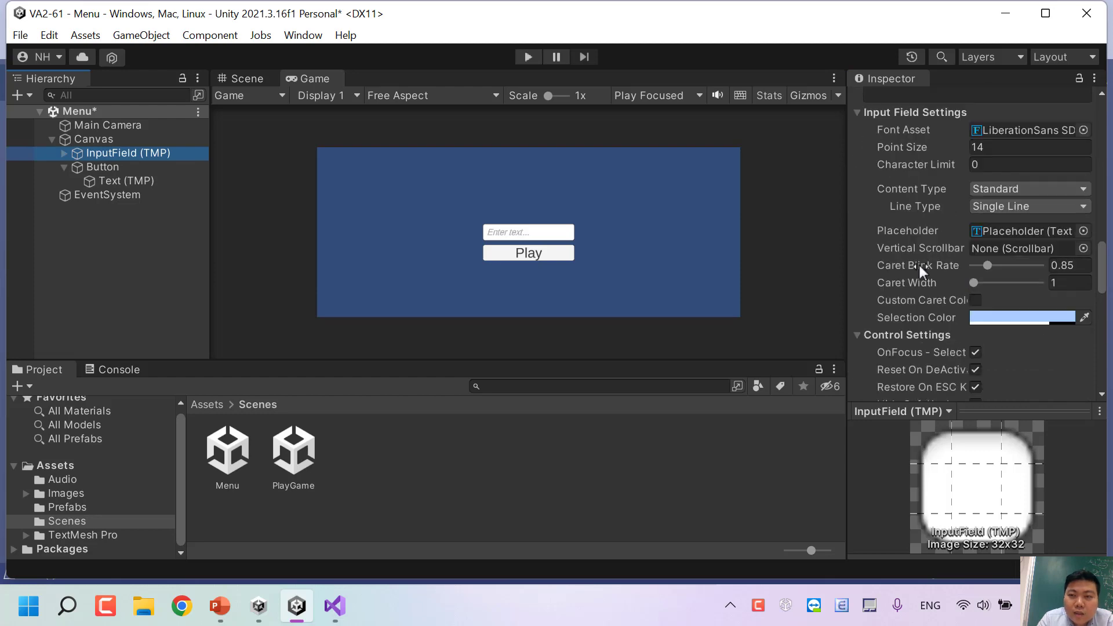
scroll(919, 266, "down", 5)
mouse_move(1099, 330)
left_mouse_down()
mouse_move(1100, 92)
mouse_move(1099, 110)
left_mouse_up()
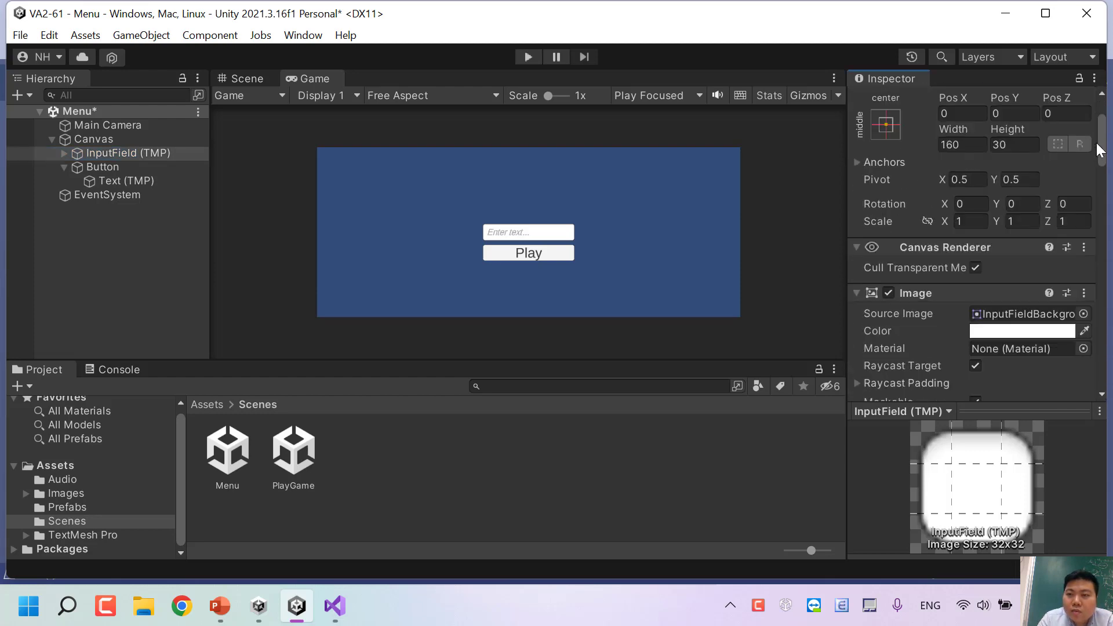
left_click(63, 153)
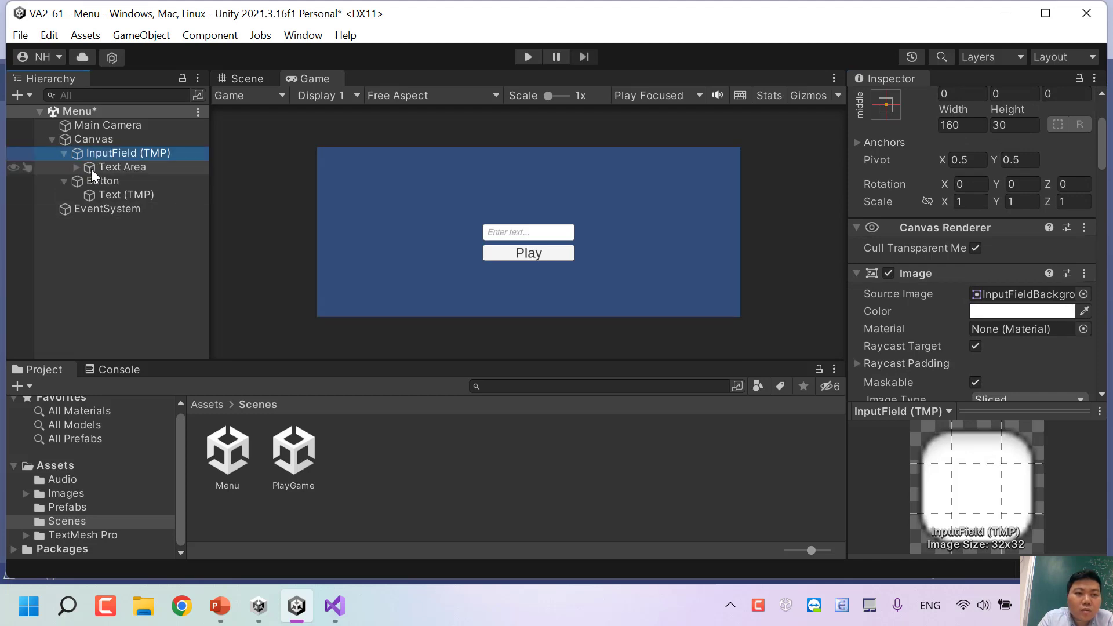
left_click(91, 168)
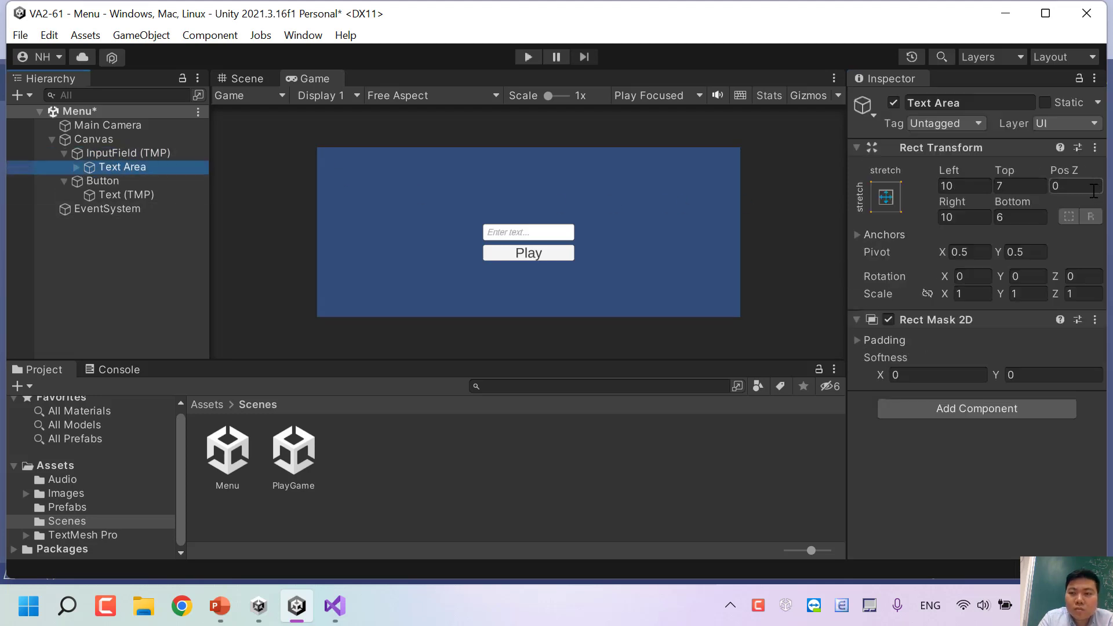
left_click(76, 167)
left_click(116, 197)
scroll(965, 290, "down", 3)
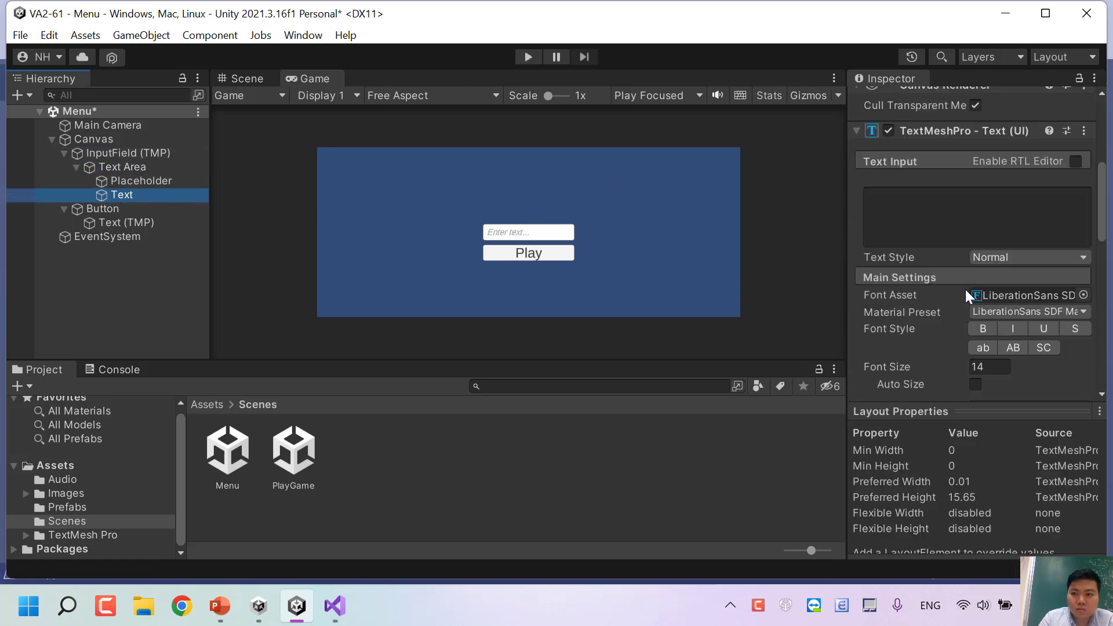
scroll(965, 290, "up", 2)
Step: Change the Placeholder text to 'Enter name...' and collapse the Text Area
left_click(128, 180)
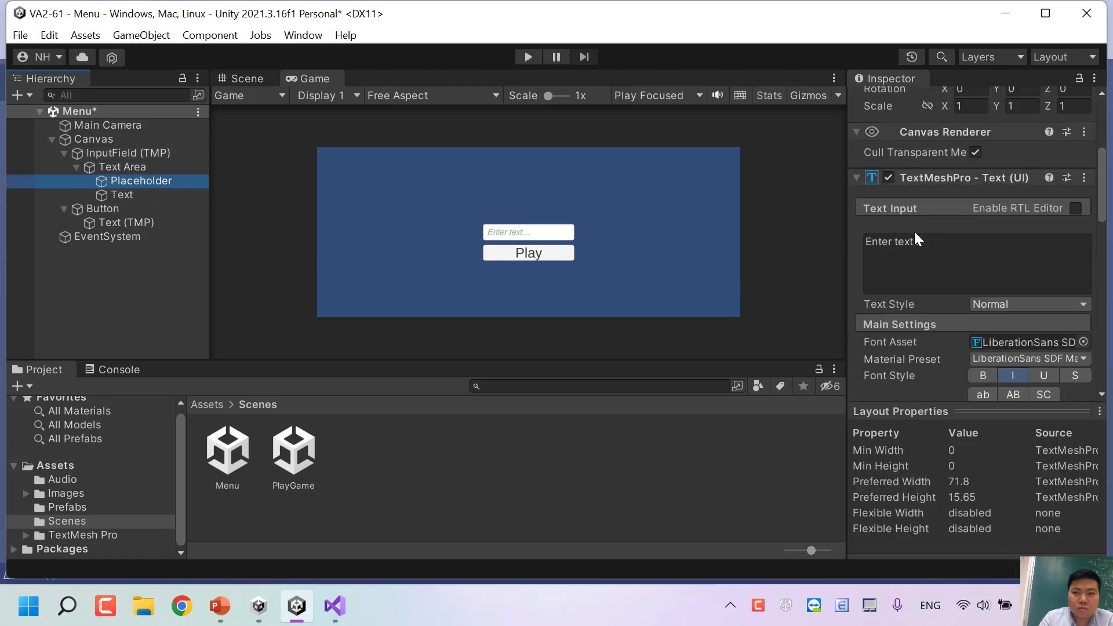
left_click(927, 244)
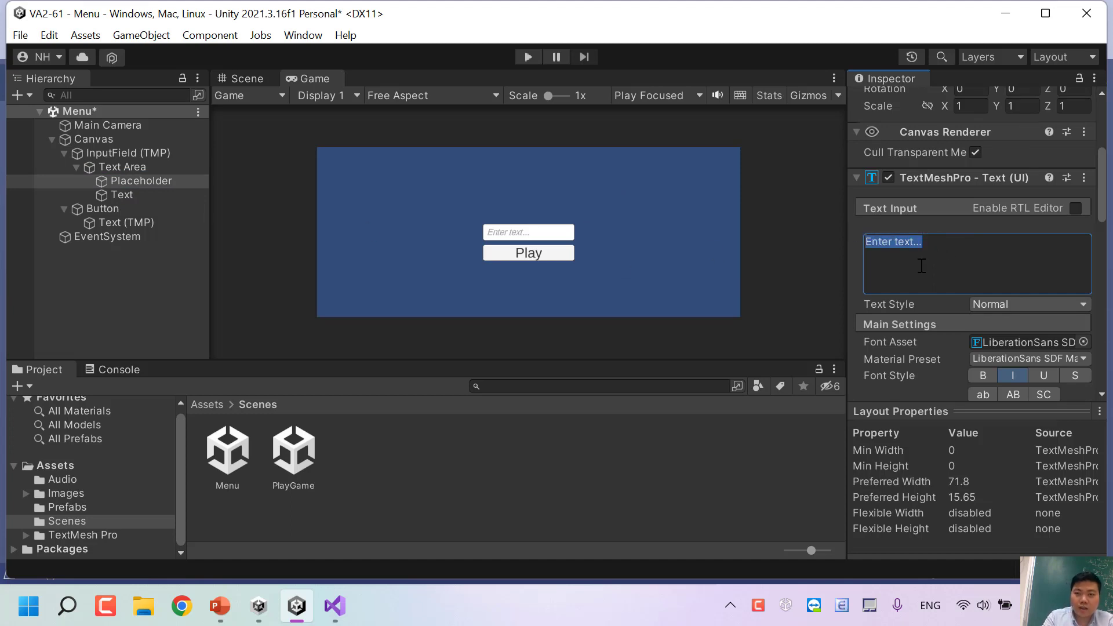
left_click(942, 244)
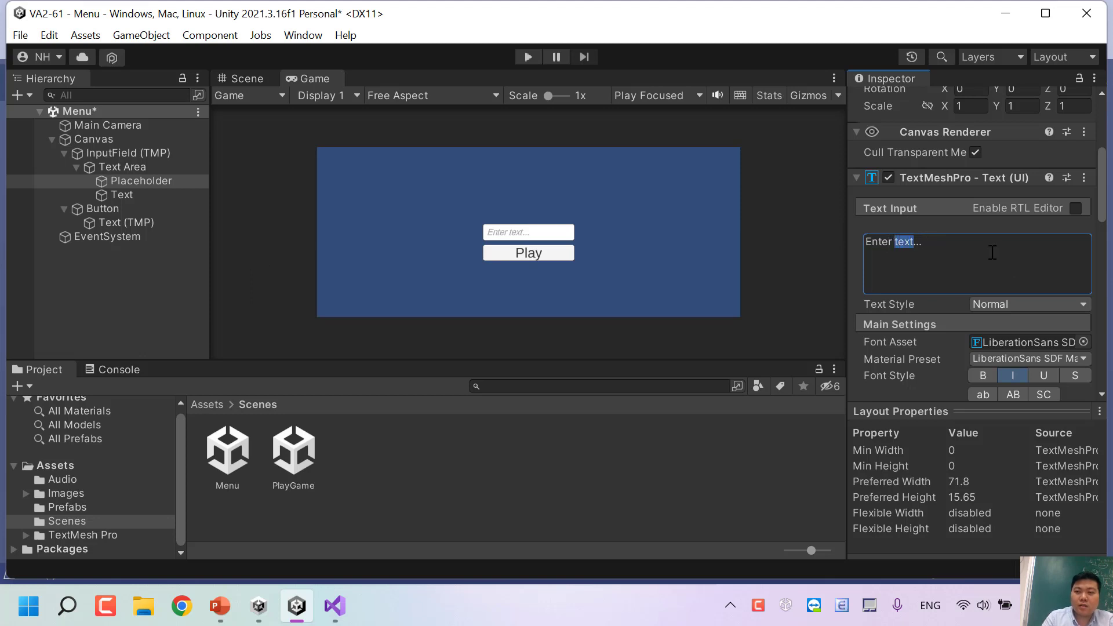
type("n")
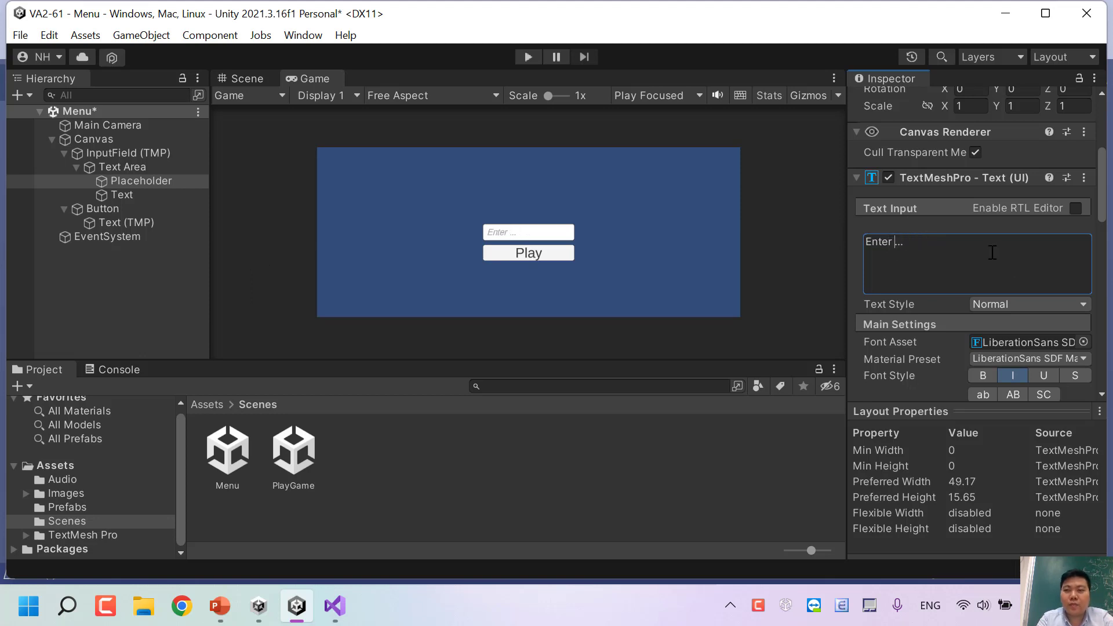
type("ame")
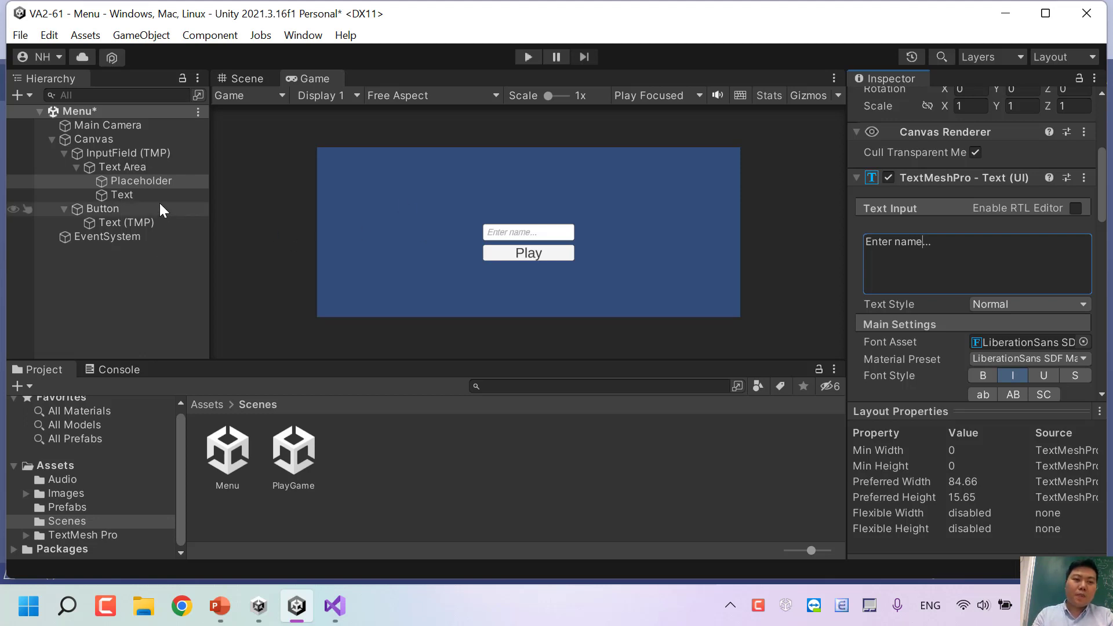
left_click(76, 167)
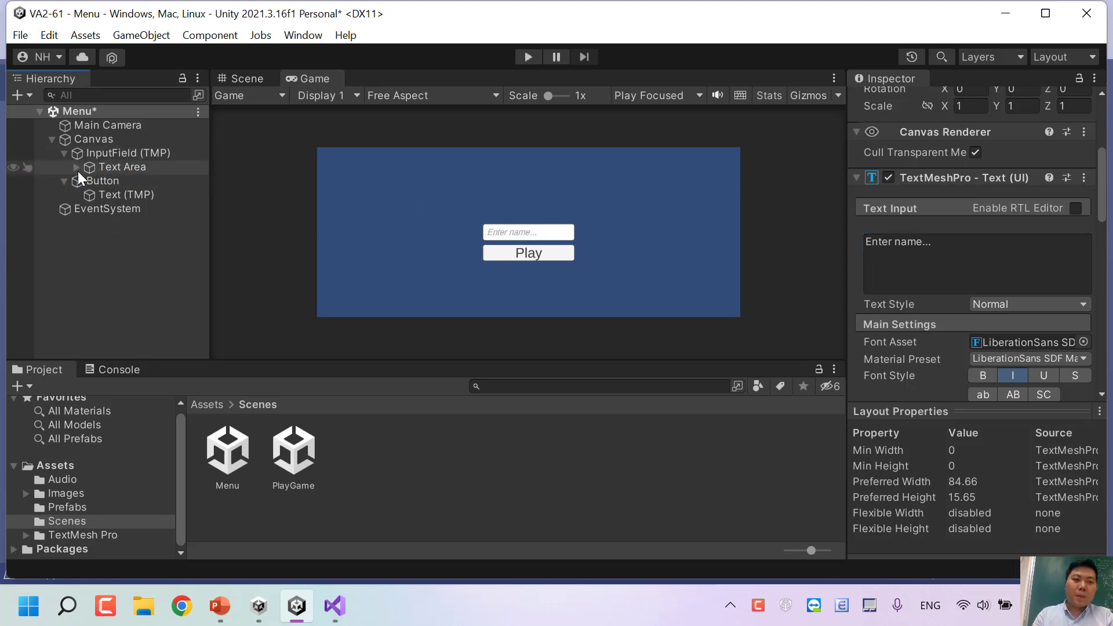
left_click(124, 154)
Step: Select the Play button, save the Menu scene, and view its empty On Click () list
left_click(110, 184)
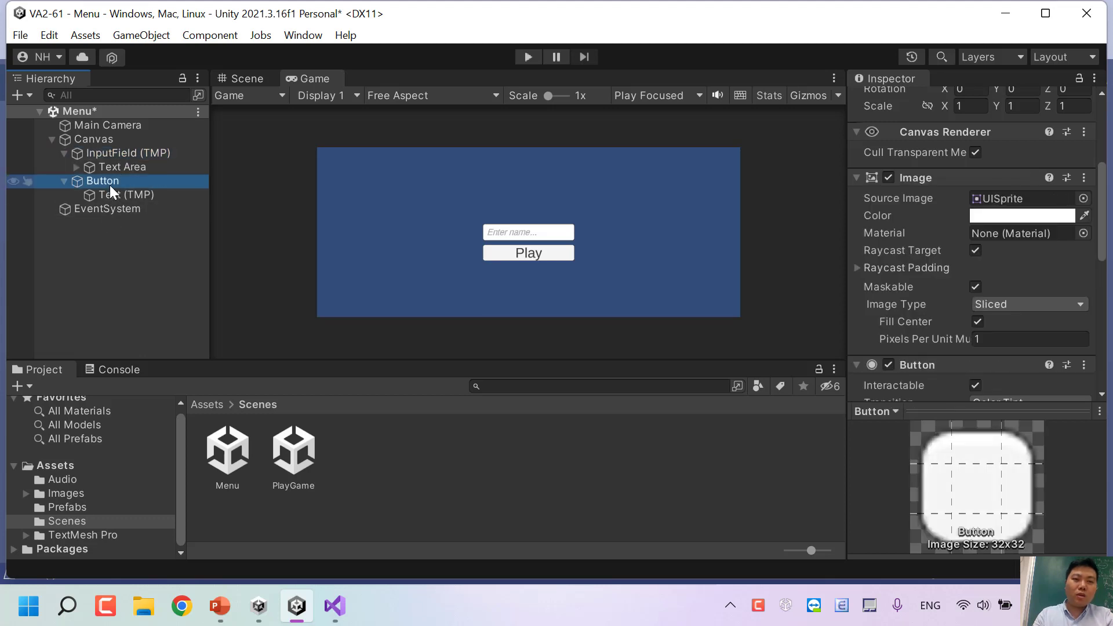
left_click(505, 258)
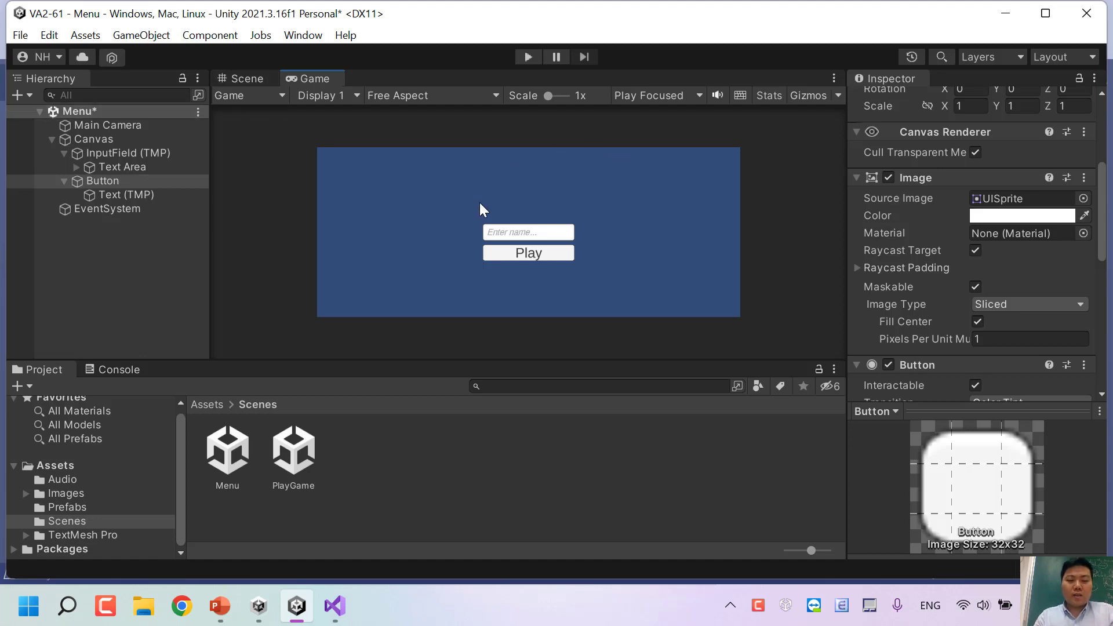
key("ctrl+s")
scroll(889, 215, "down", 10)
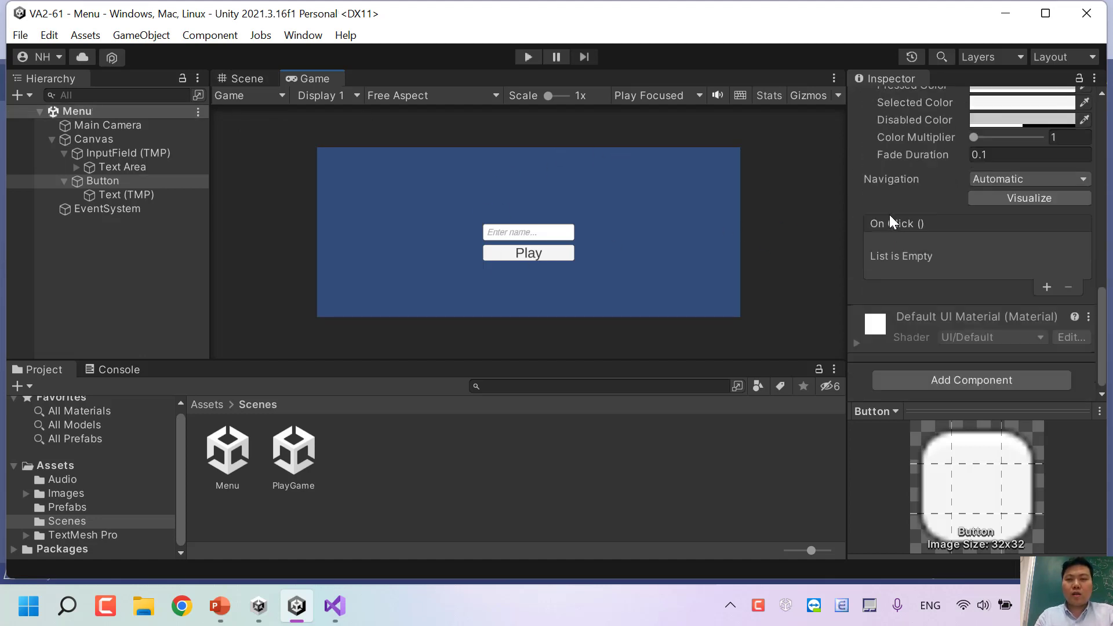
left_click(900, 228)
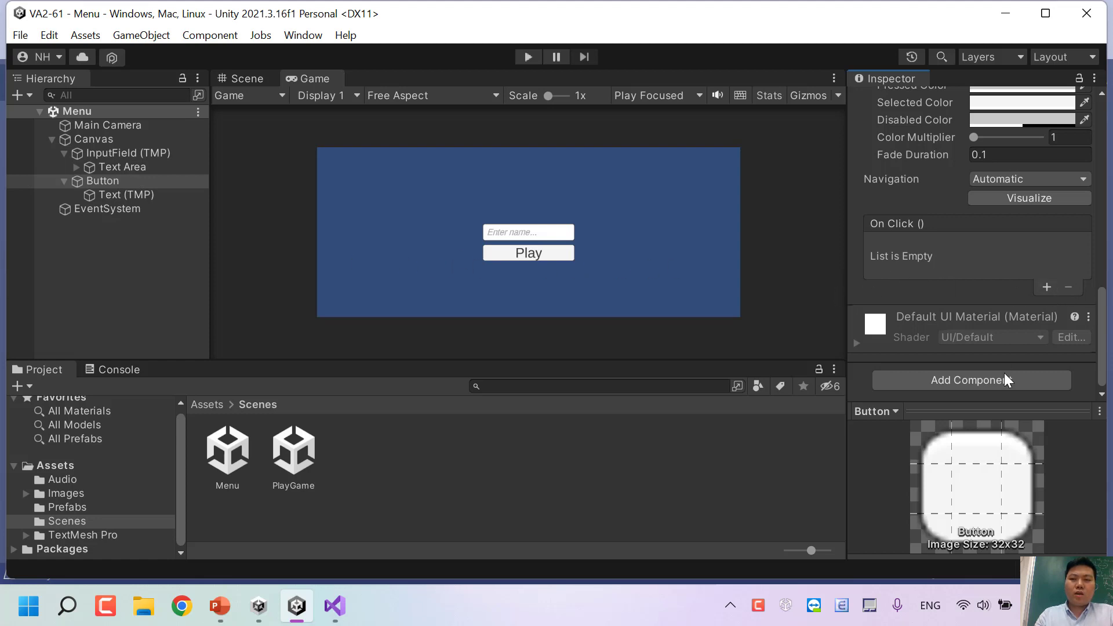
Step: Create and attach a new script named LoadPlayGame to the Button
left_click(988, 381)
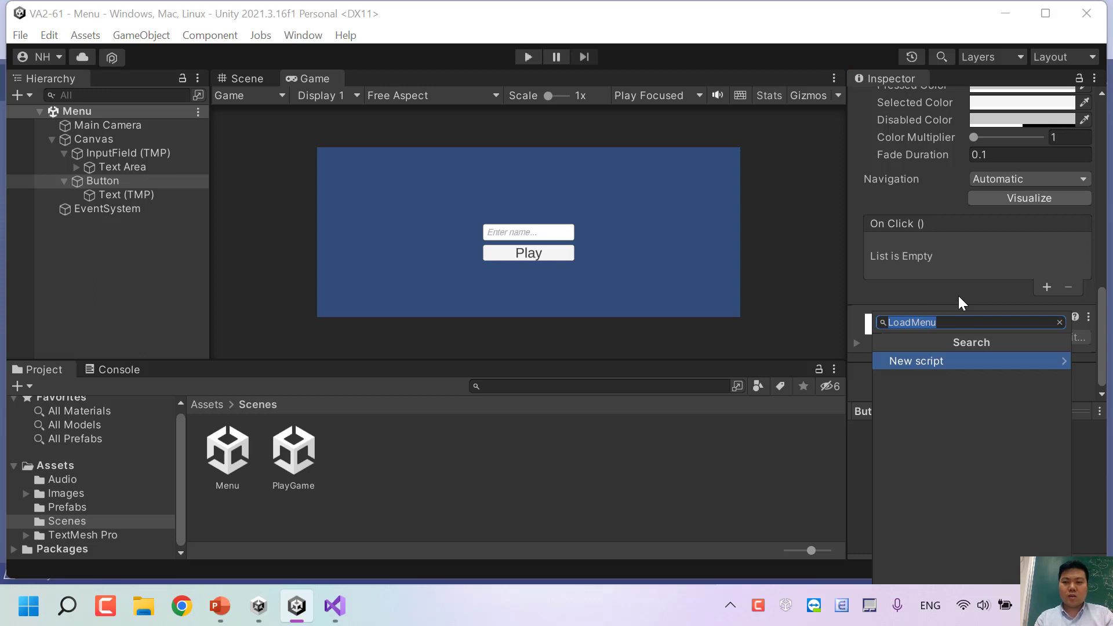
key("BackSpace")
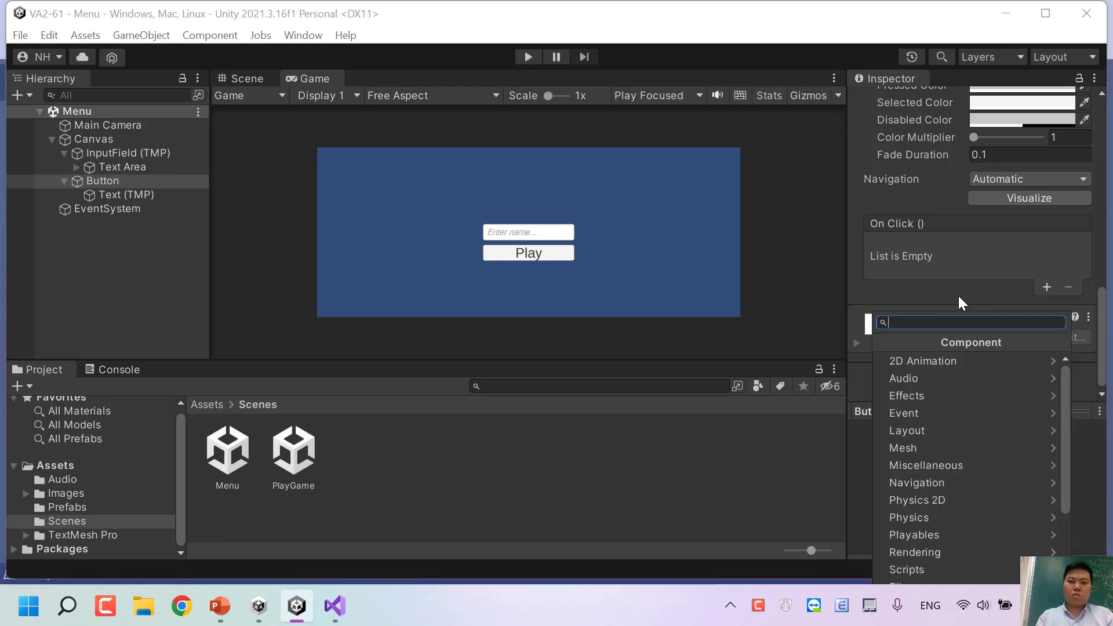
type("Load")
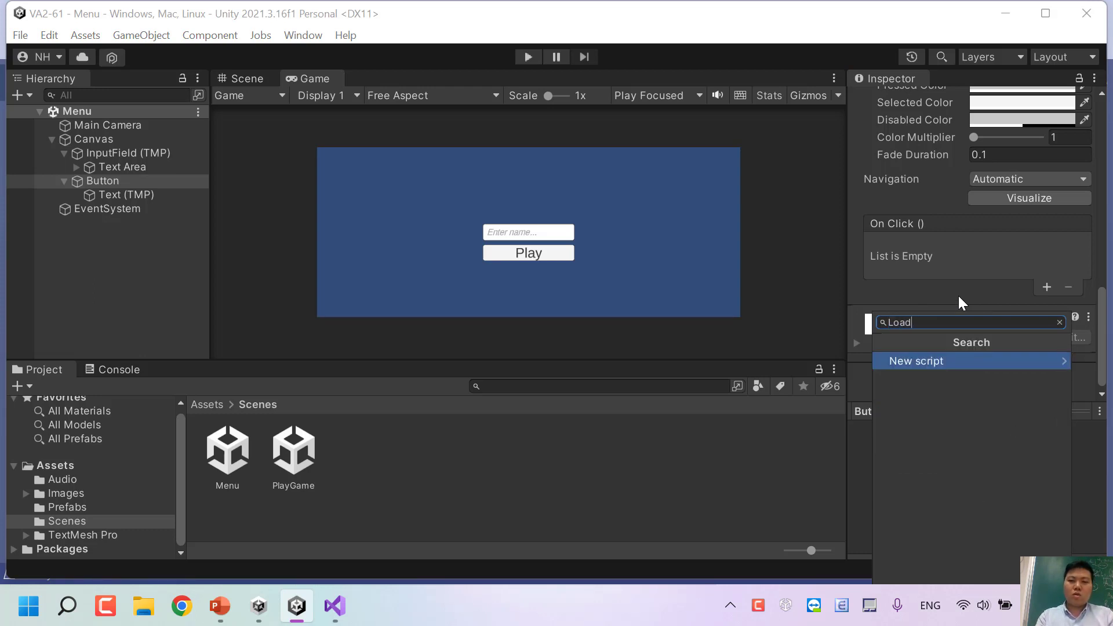
type("PlayGame")
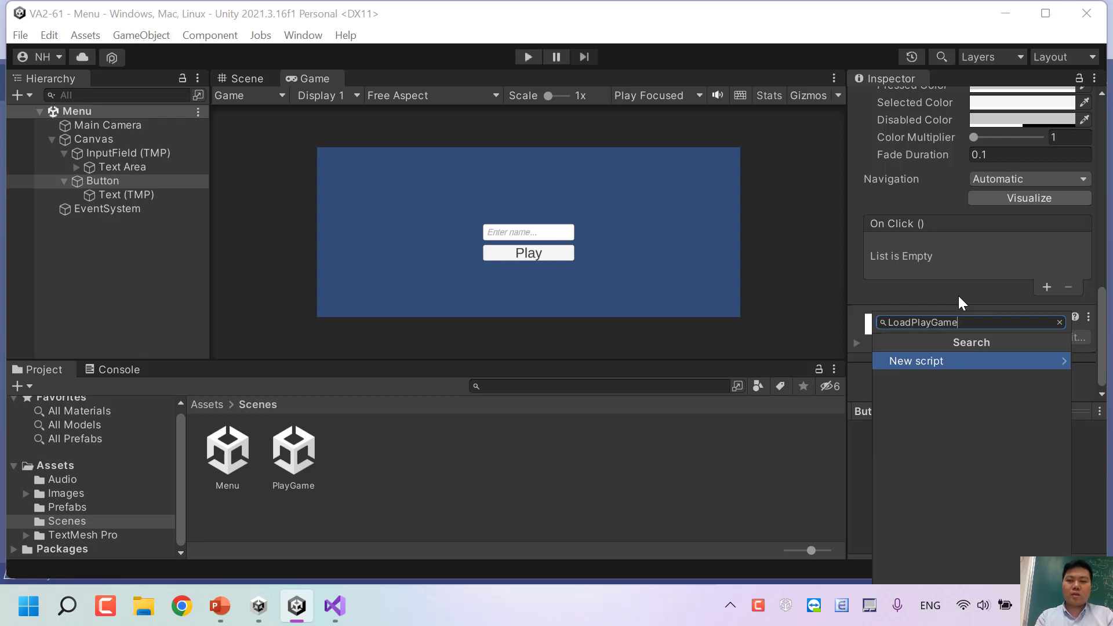
key("Return")
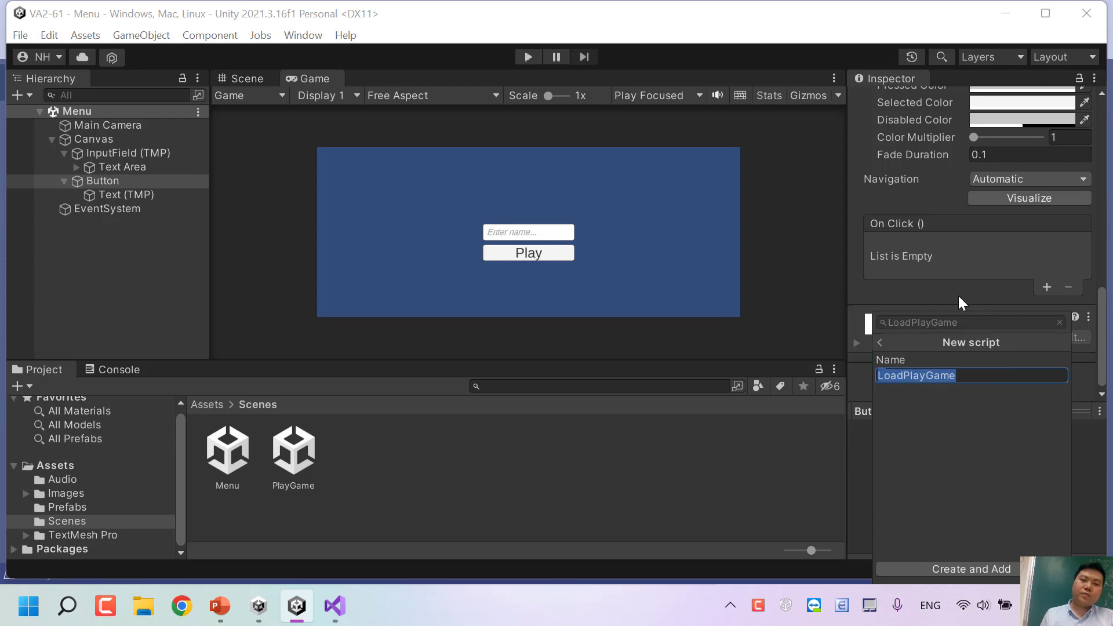
key("Return")
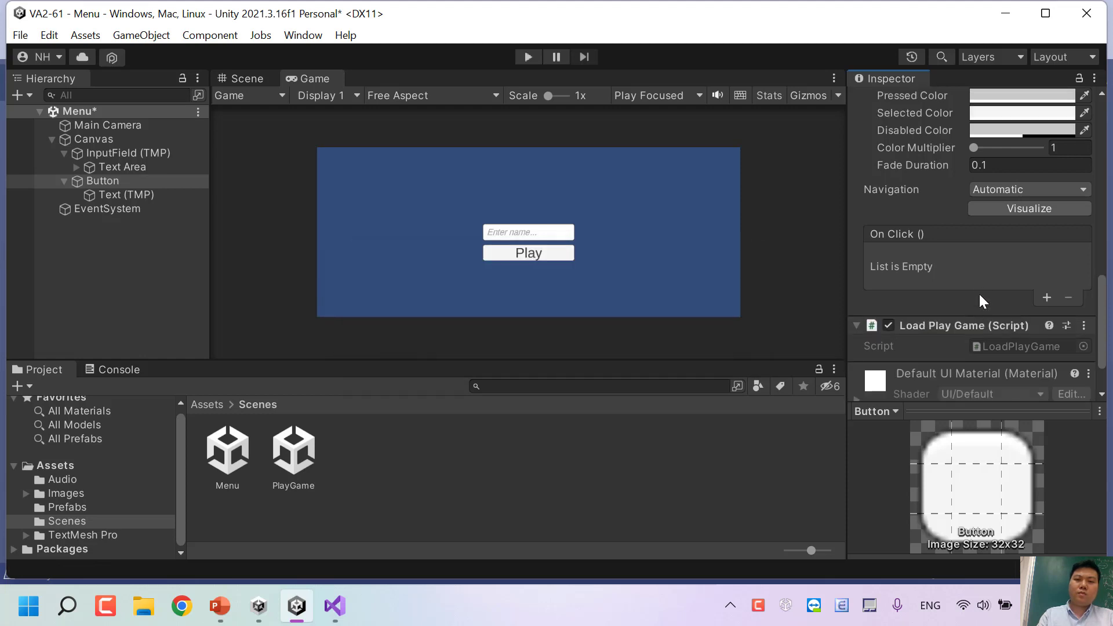
scroll(979, 298, "down", 2)
Step: Open LoadPlayGame.cs in Visual Studio and delete the default Start() and Update() methods
double_click(1008, 289)
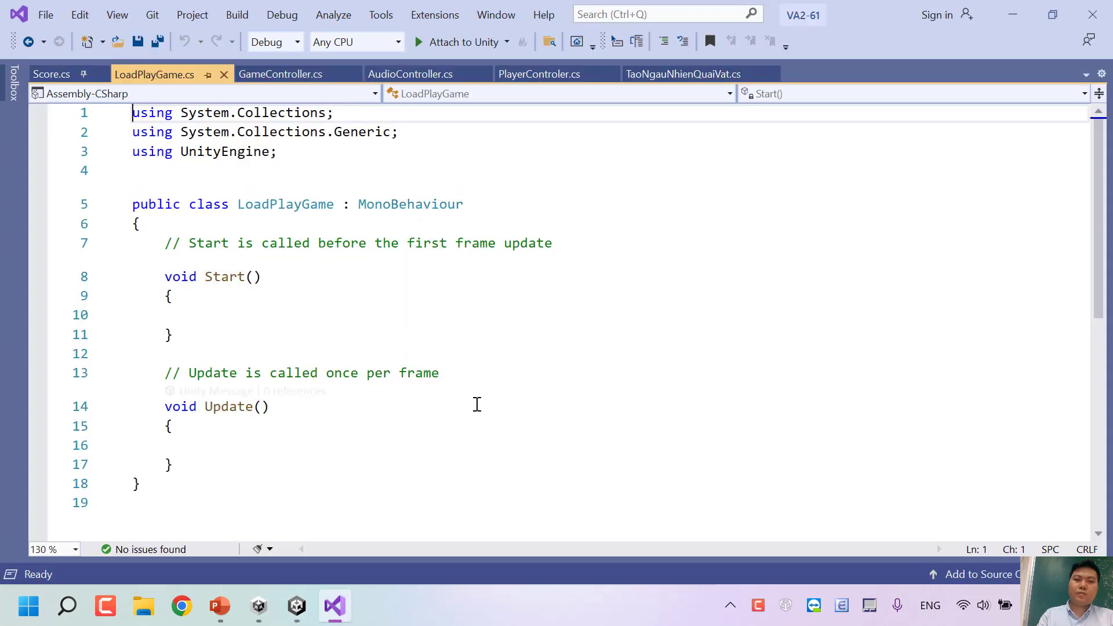
left_click(256, 444)
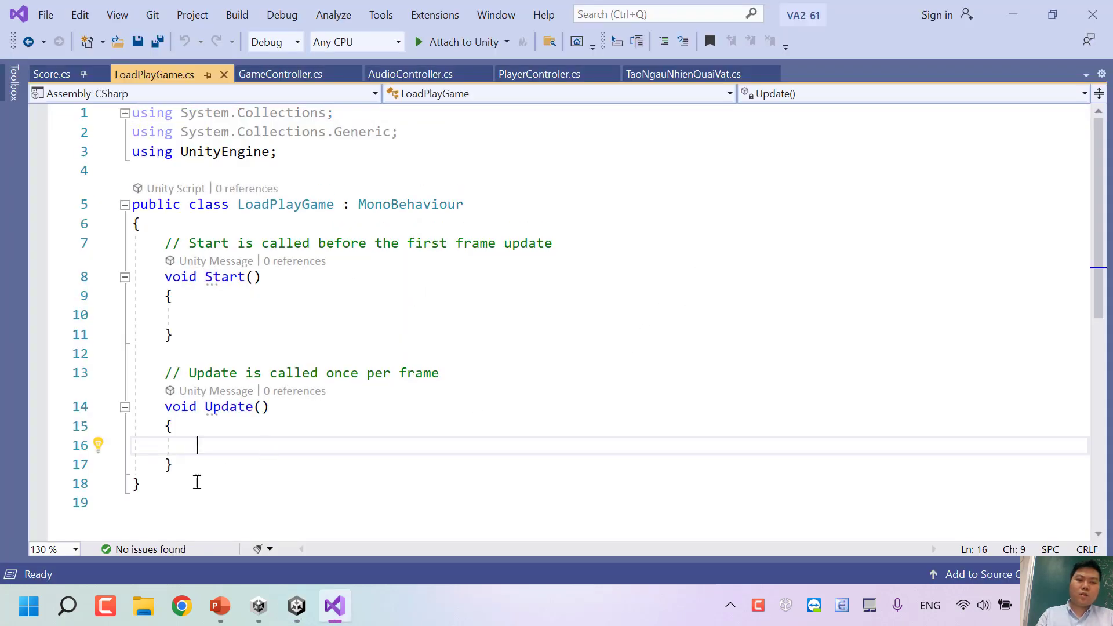
mouse_move(174, 464)
left_mouse_down()
mouse_move(158, 241)
mouse_move(172, 247)
left_mouse_up()
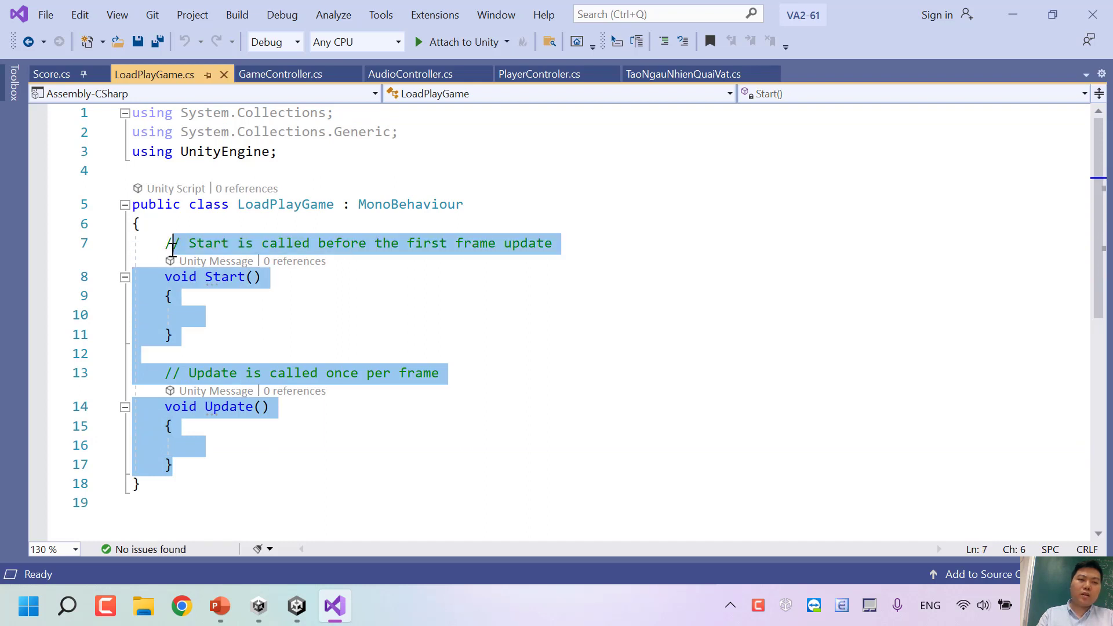
key("Delete")
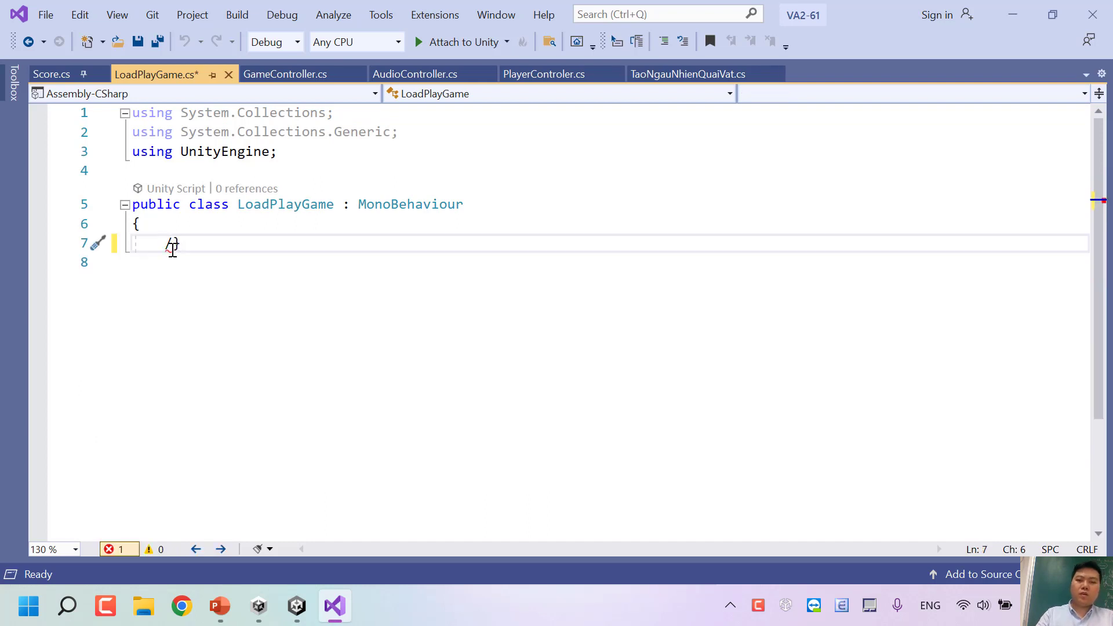
key("BackSpace")
key("Return")
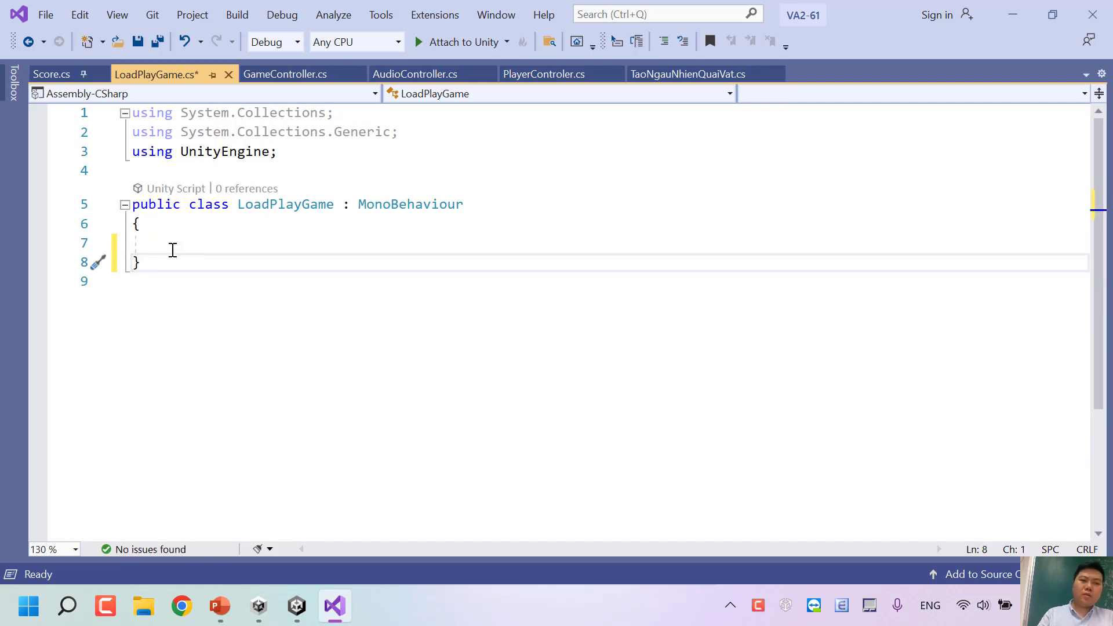
Step: Write an empty public void loadGame() method in the class body
left_click(173, 248)
type("void")
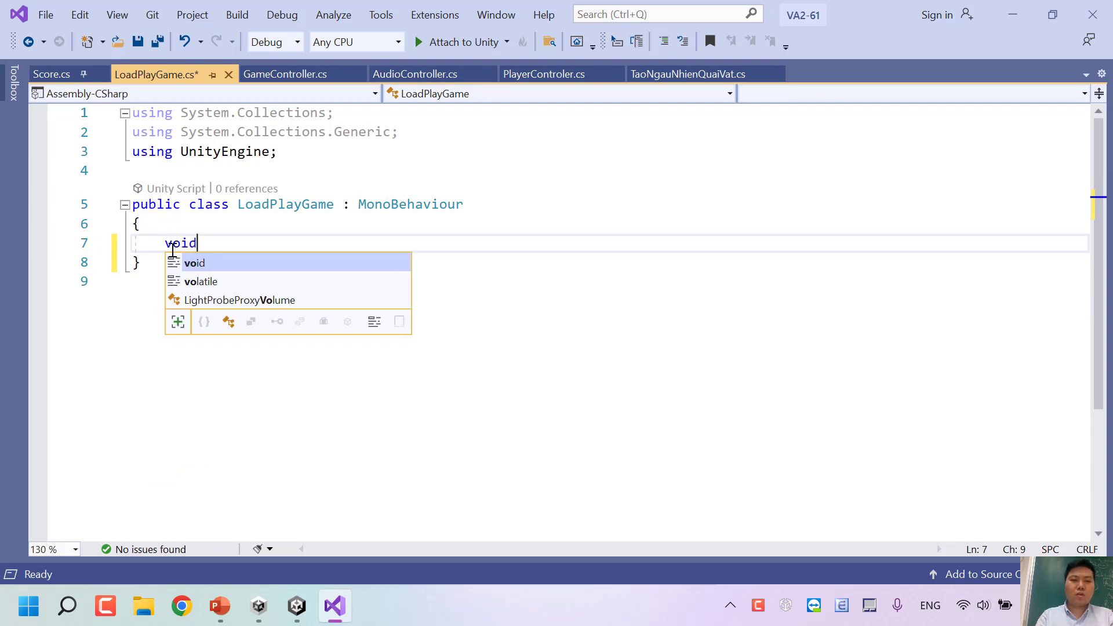
key("BackSpace")
key("BackSpace")
key("BackSpace")
key("BackSpace")
type("pu")
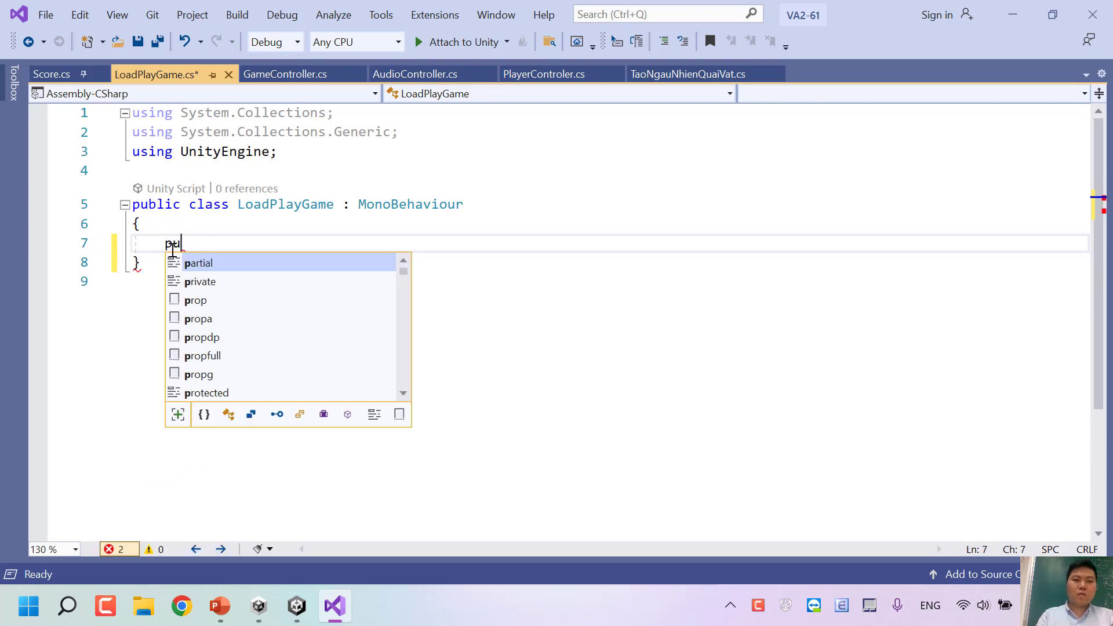
type("blic void ")
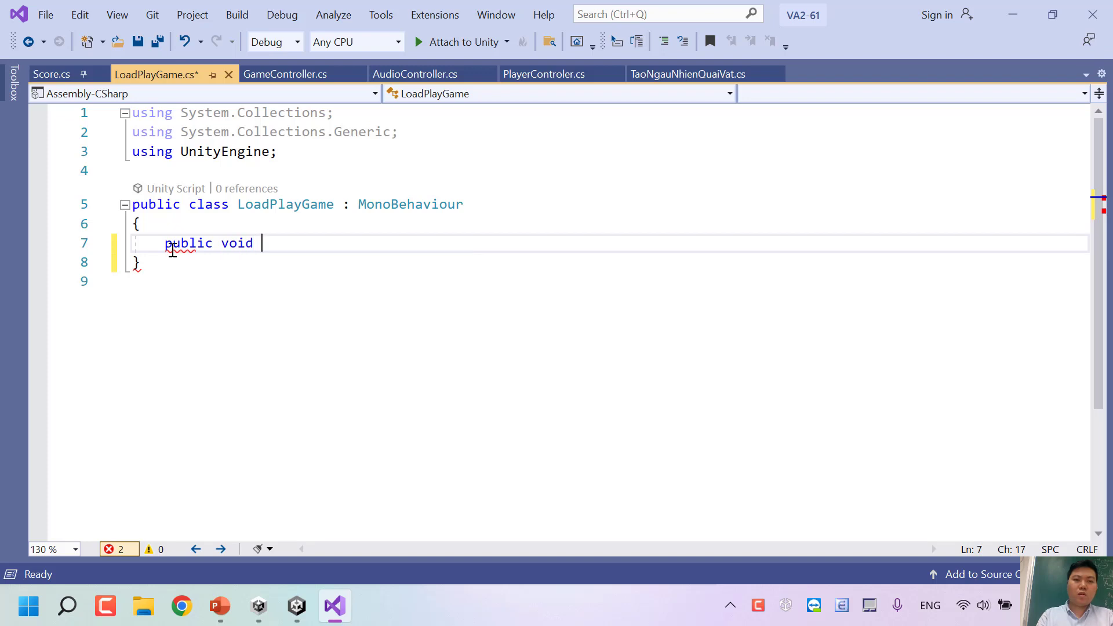
type("loadga")
key("BackSpace")
key("BackSpace")
type("G")
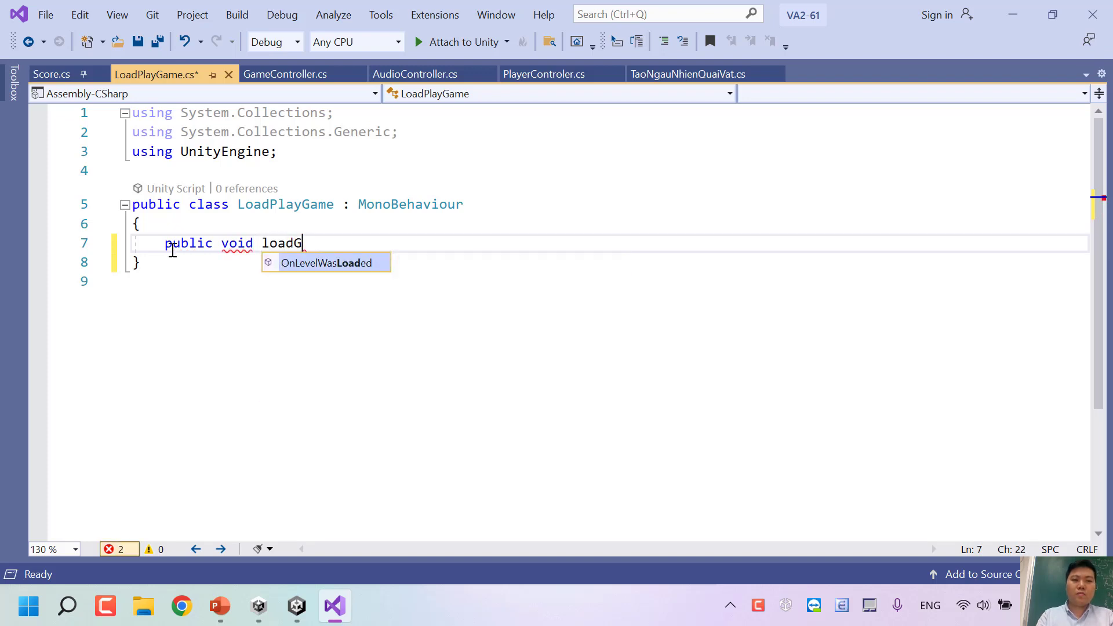
type("ame() {")
key("Return")
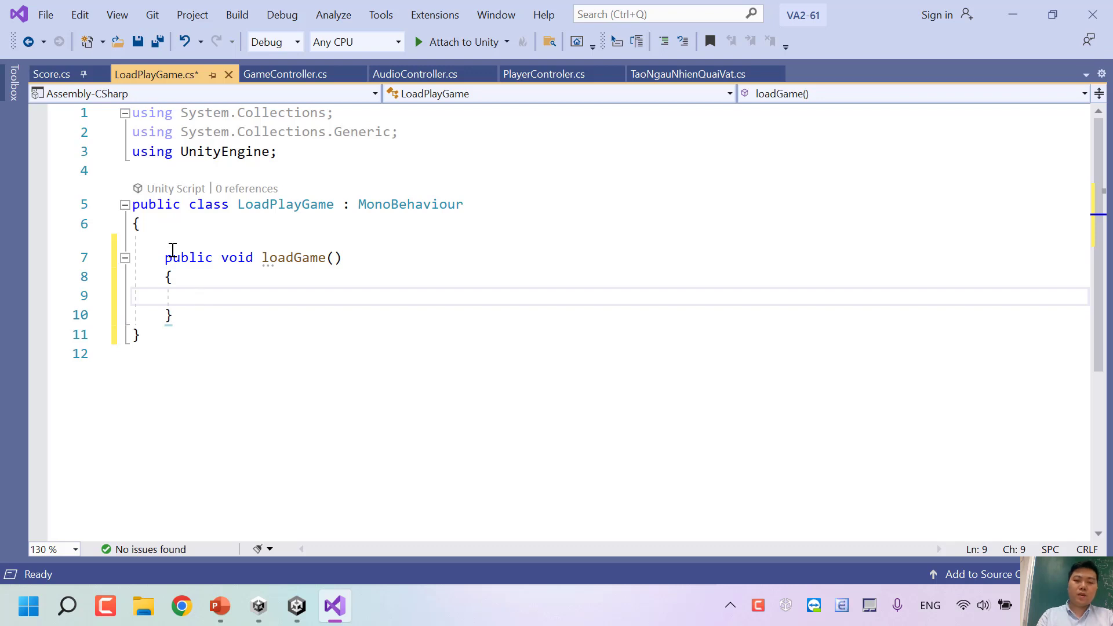
Step: Type SceneManager. in loadGame and add the UnityEngine.SceneManagement using directive via the quick fix
type("Scen")
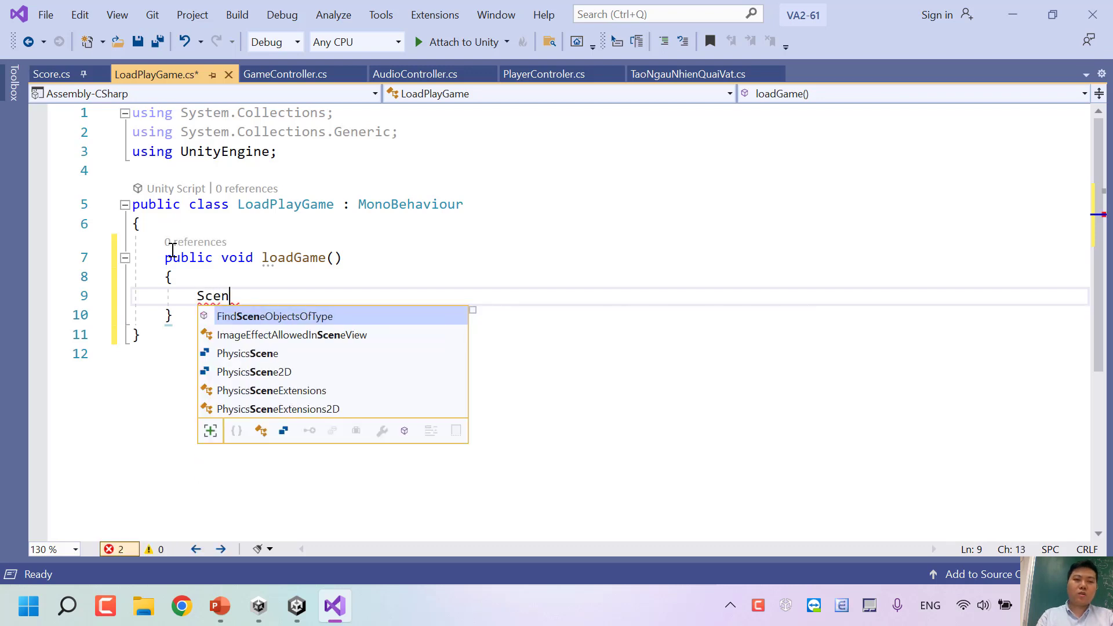
type("e")
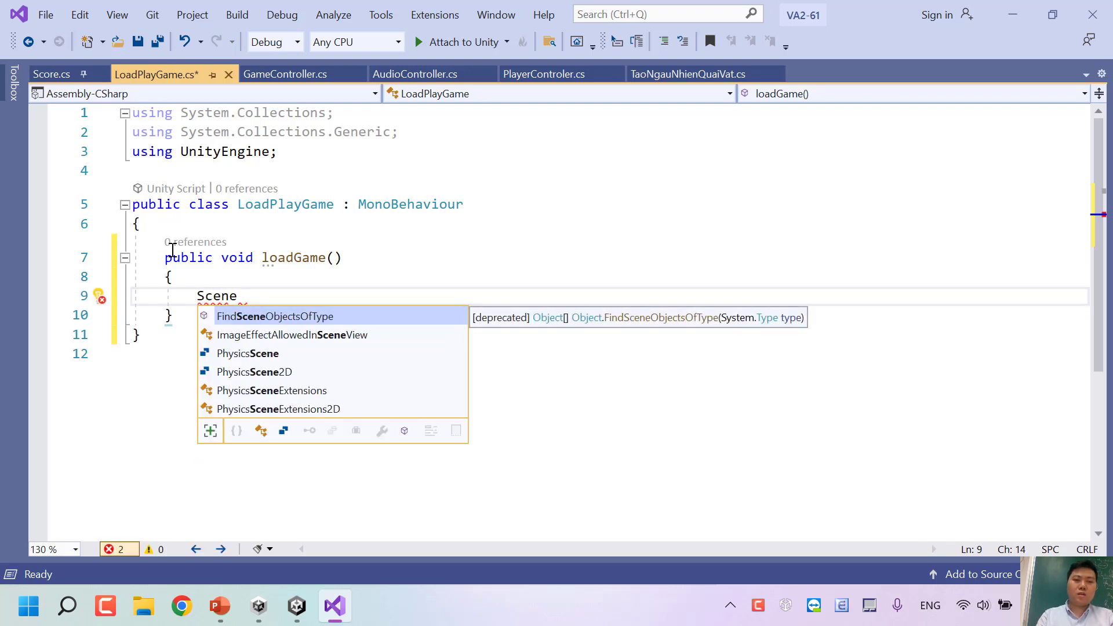
type("Manag")
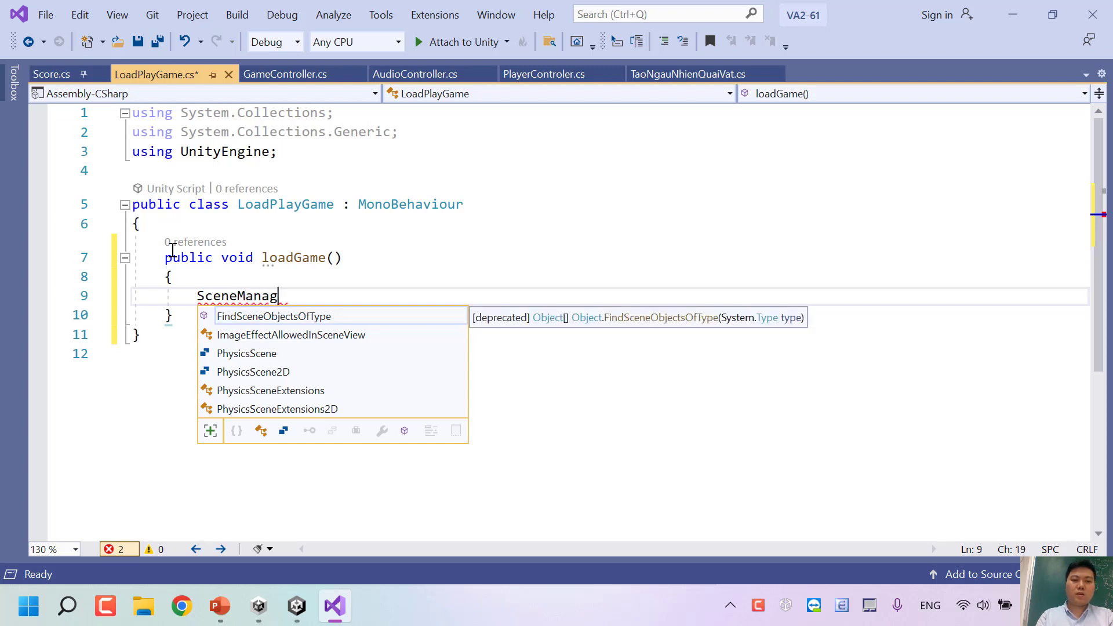
type("er.")
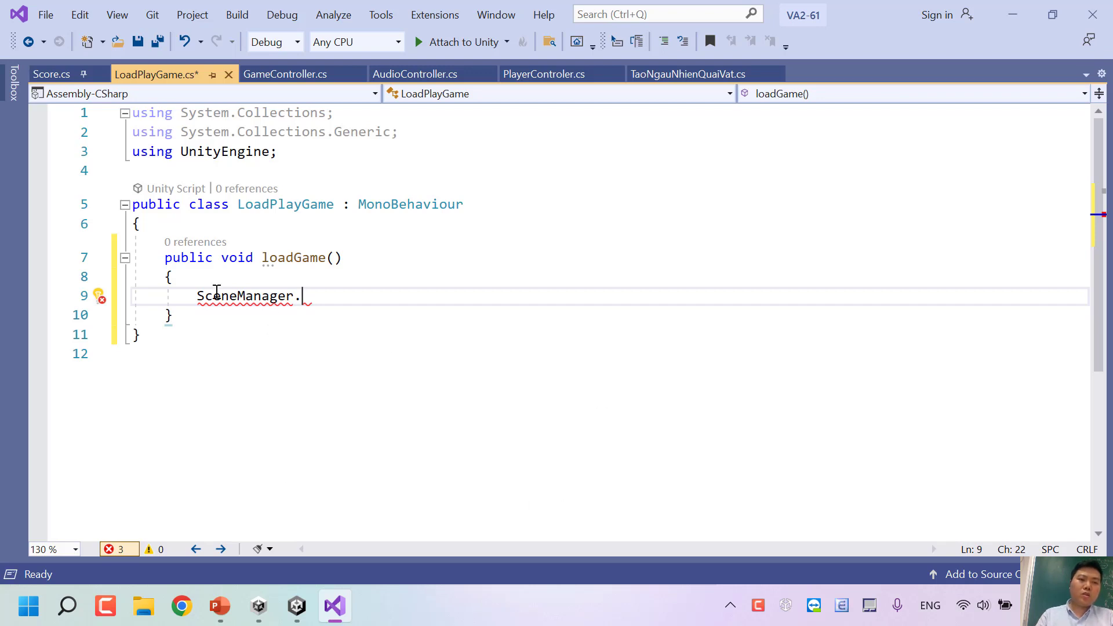
mouse_move(217, 295)
left_click(194, 316)
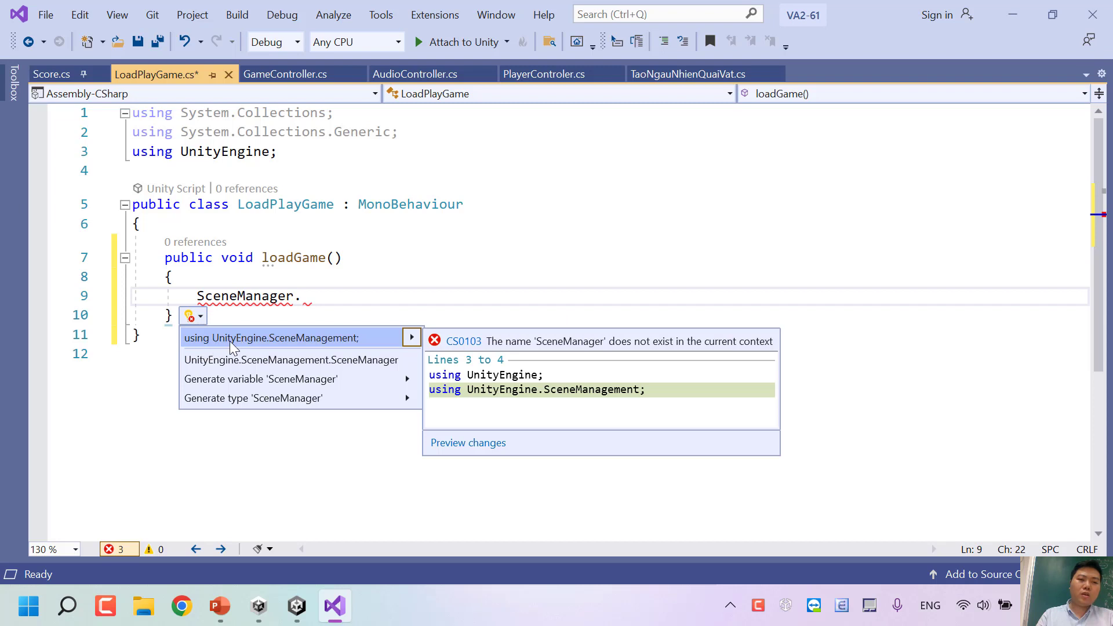
left_click(338, 341)
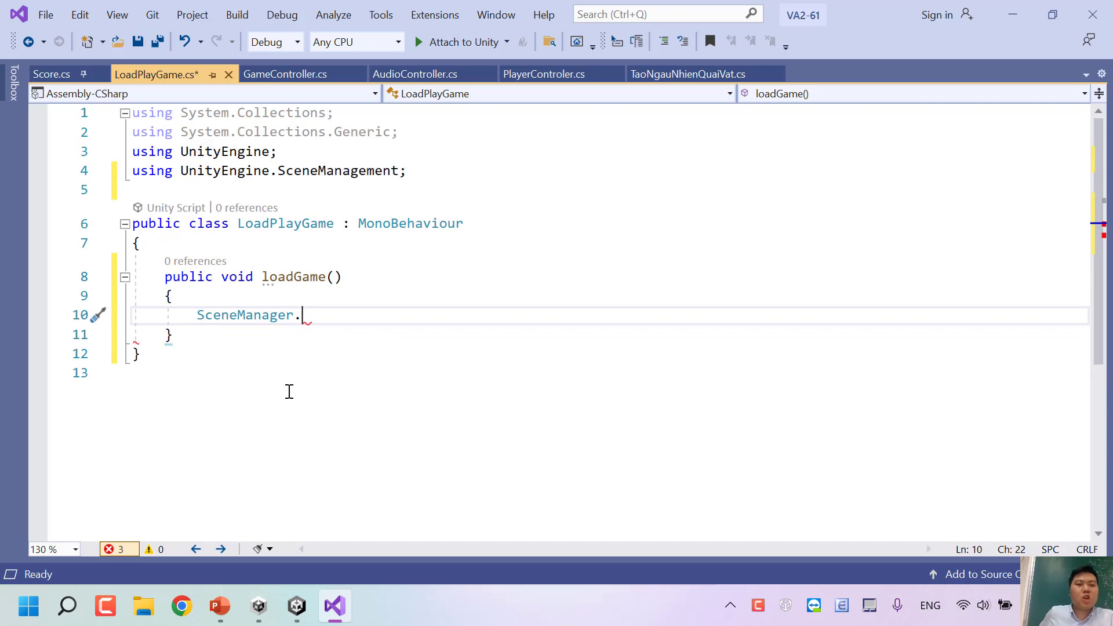
Step: Complete the line as SceneManager.LoadScene( with IntelliSense, leaving the argument empty
type("Lo")
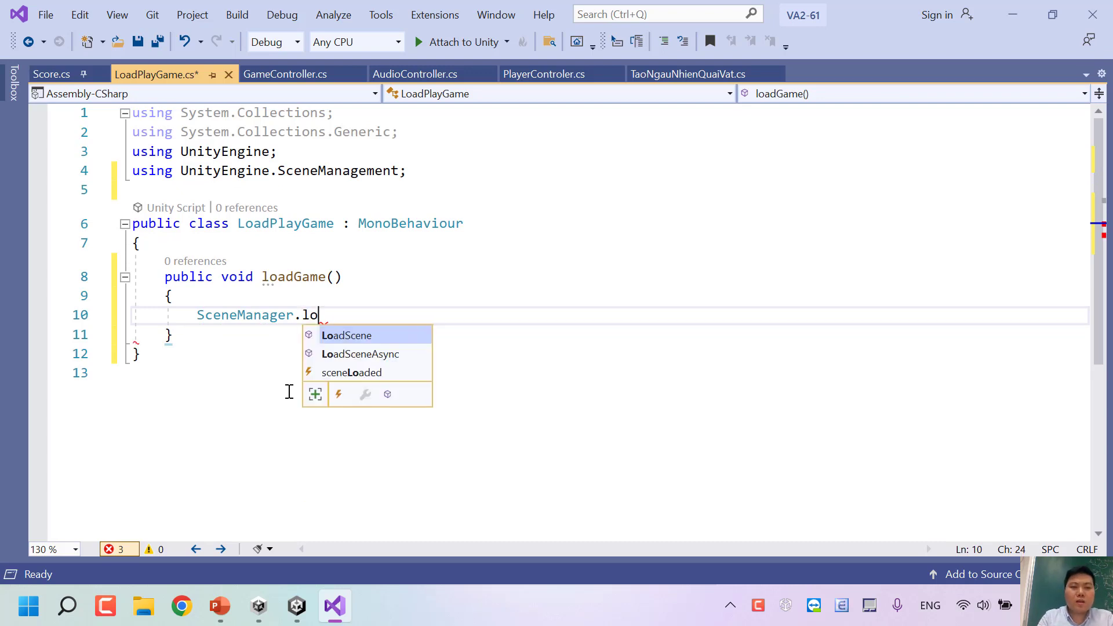
key("Tab")
type("(")
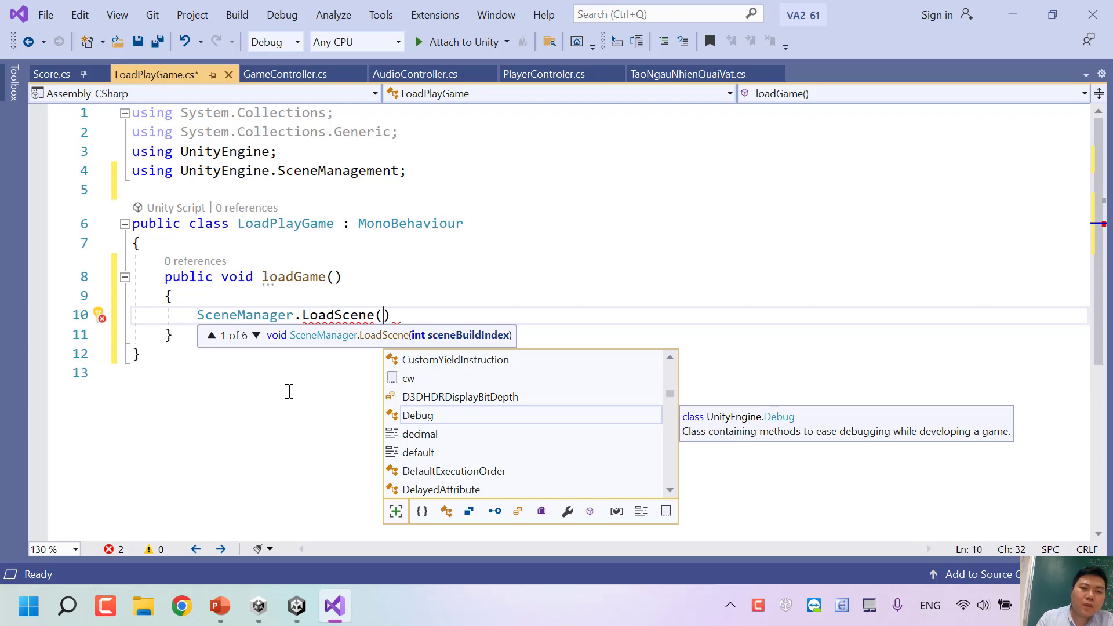
left_click(296, 605)
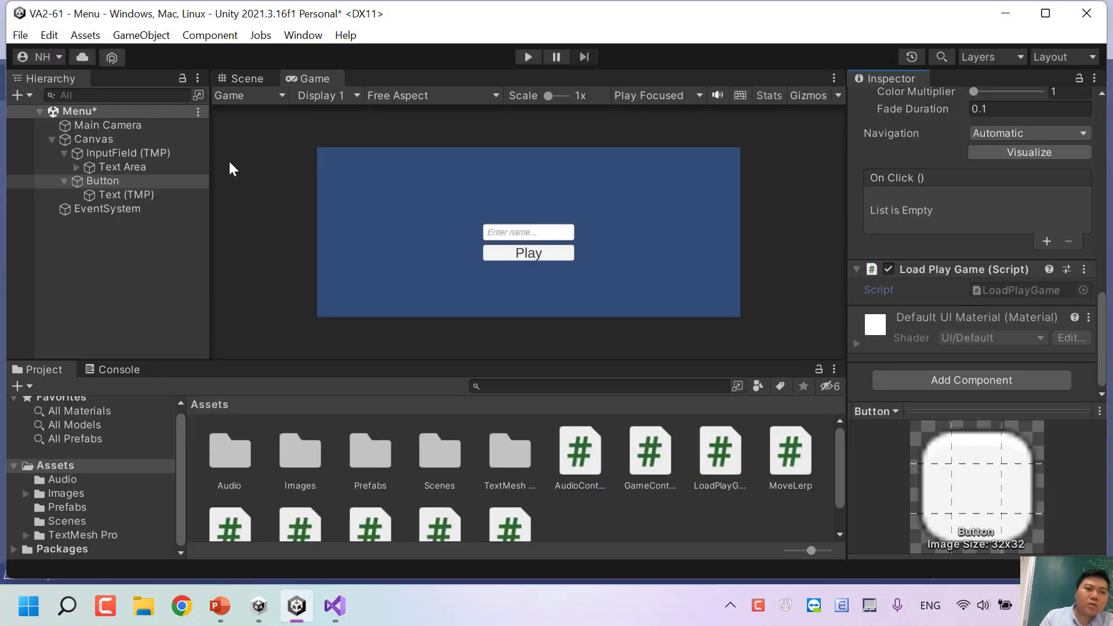
Step: Check in Build Settings that Scenes/PlayGame sits at build index 0, then go back to the script
left_click(24, 35)
left_click(70, 256)
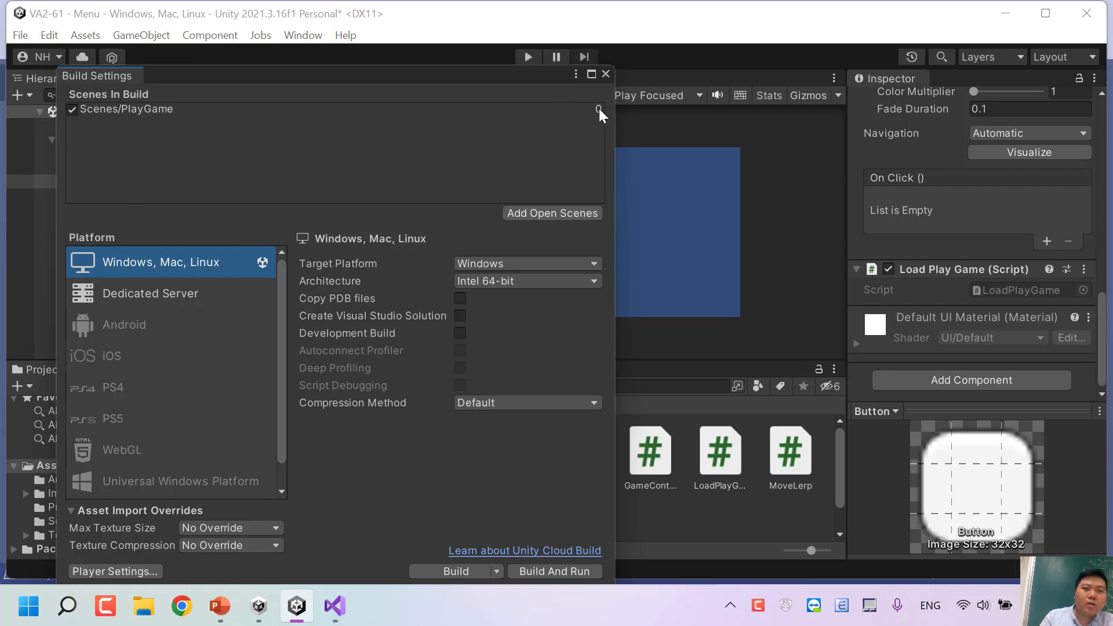
left_click(605, 74)
left_click(1005, 13)
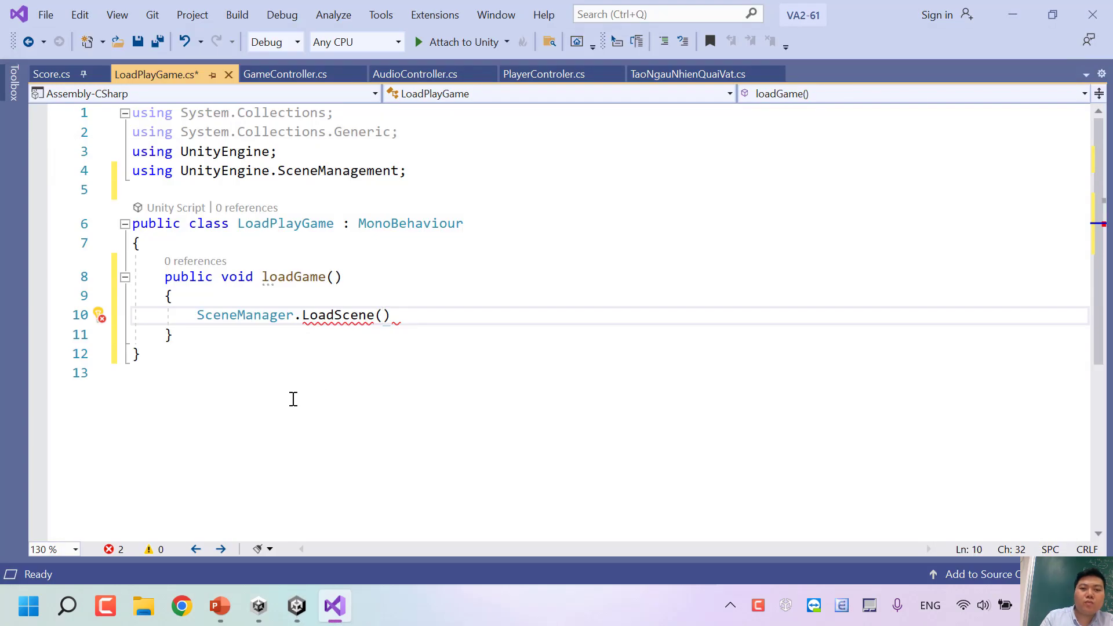
Step: Finish the call as SceneManager.LoadScene(0); and save LoadPlayGame.cs so Unity reloads scripts
type(");")
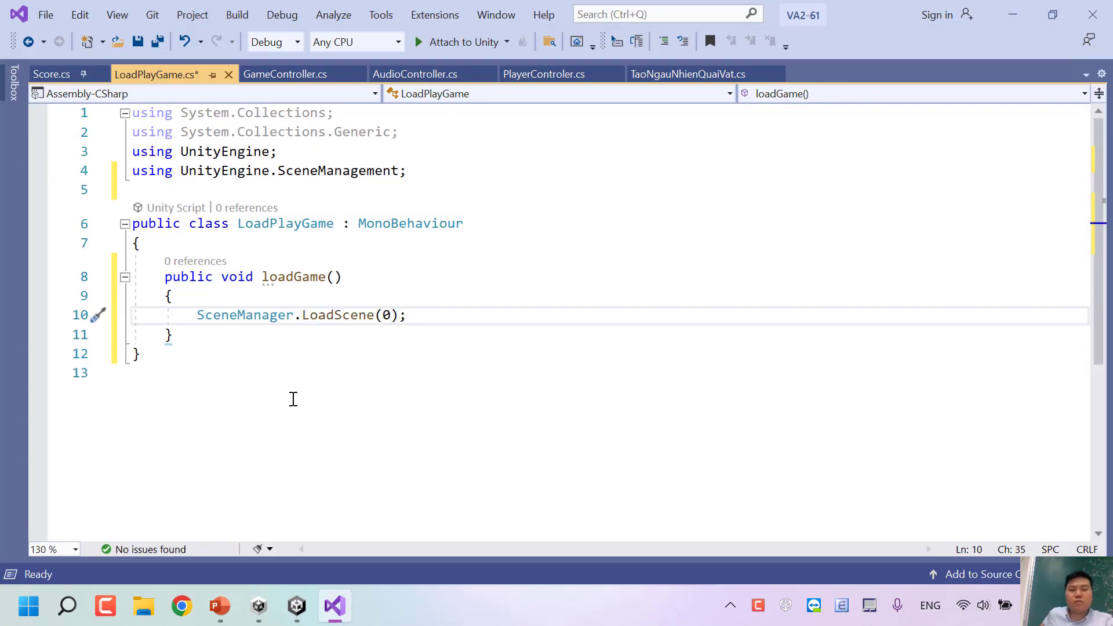
key("ctrl+s")
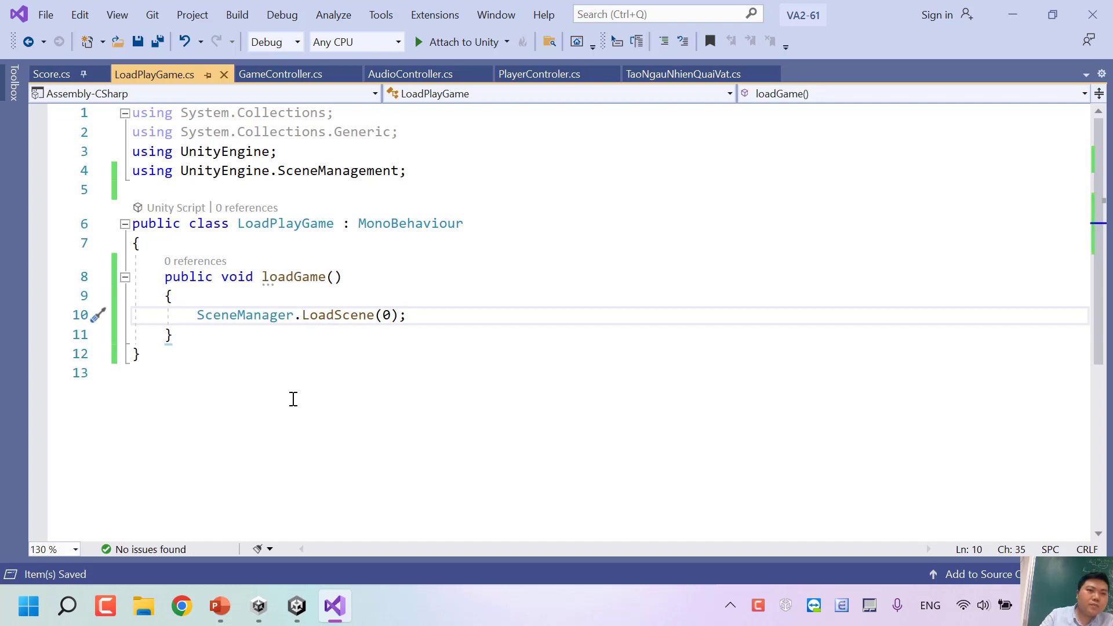
key("ctrl+End")
left_click(1012, 9)
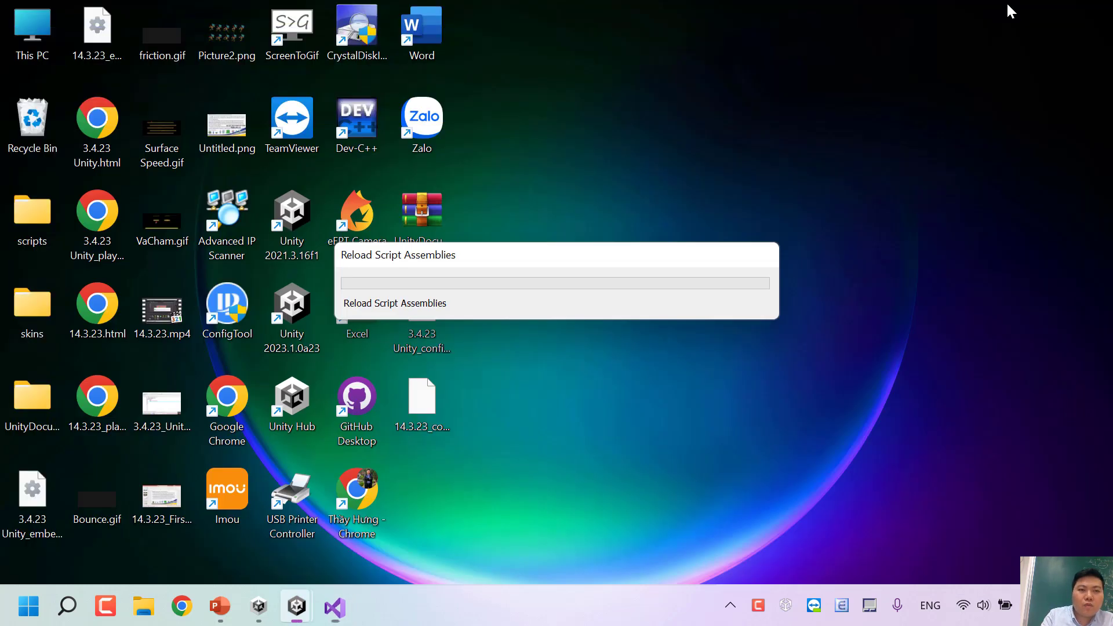
left_click(296, 606)
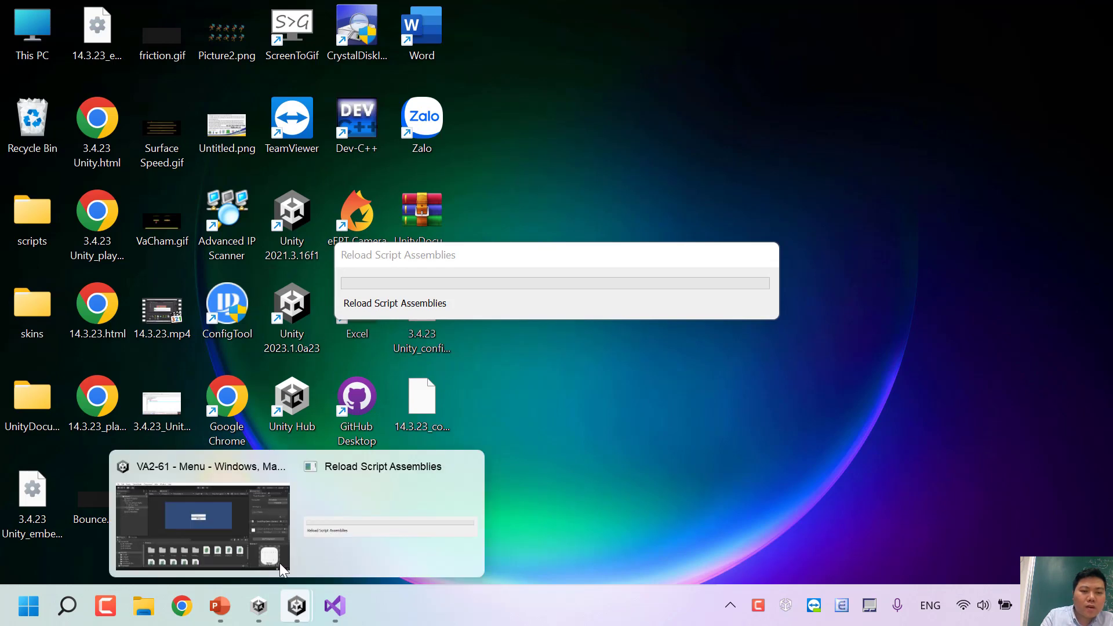
mouse_move(308, 608)
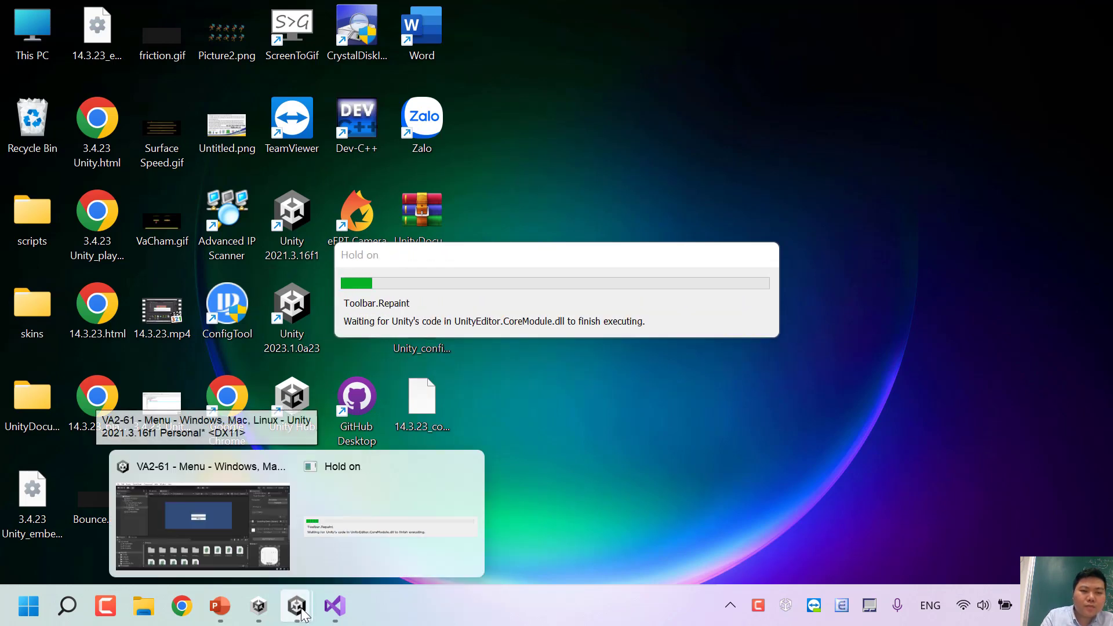
Step: Add an On Click entry to the Play button targeting the Button object and calling LoadPlayGame.loadGame
left_click(296, 552)
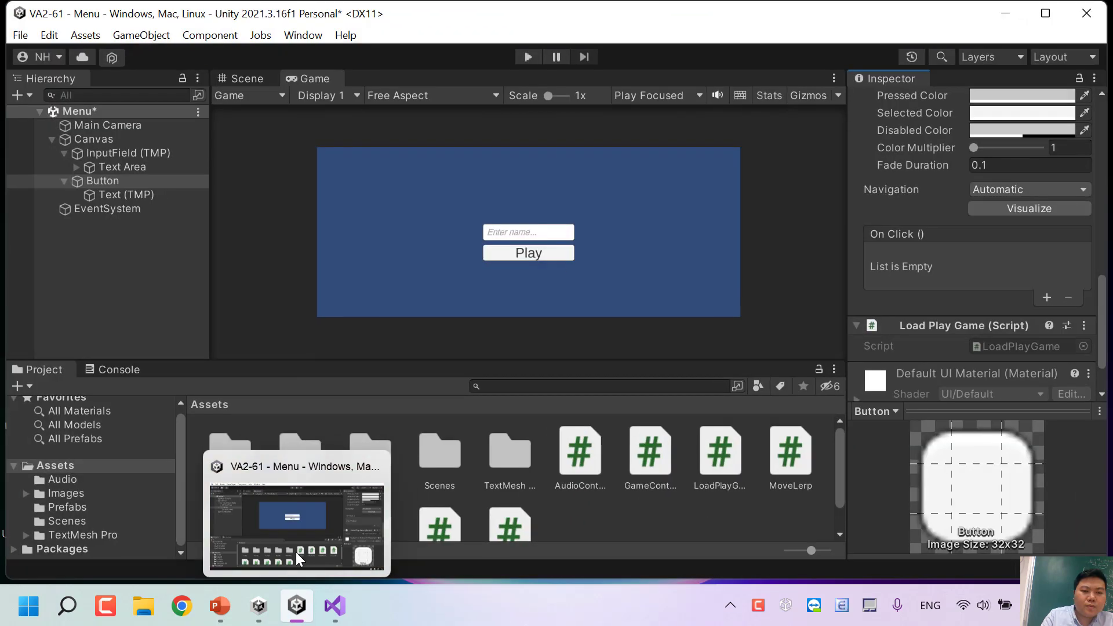
left_click(1046, 299)
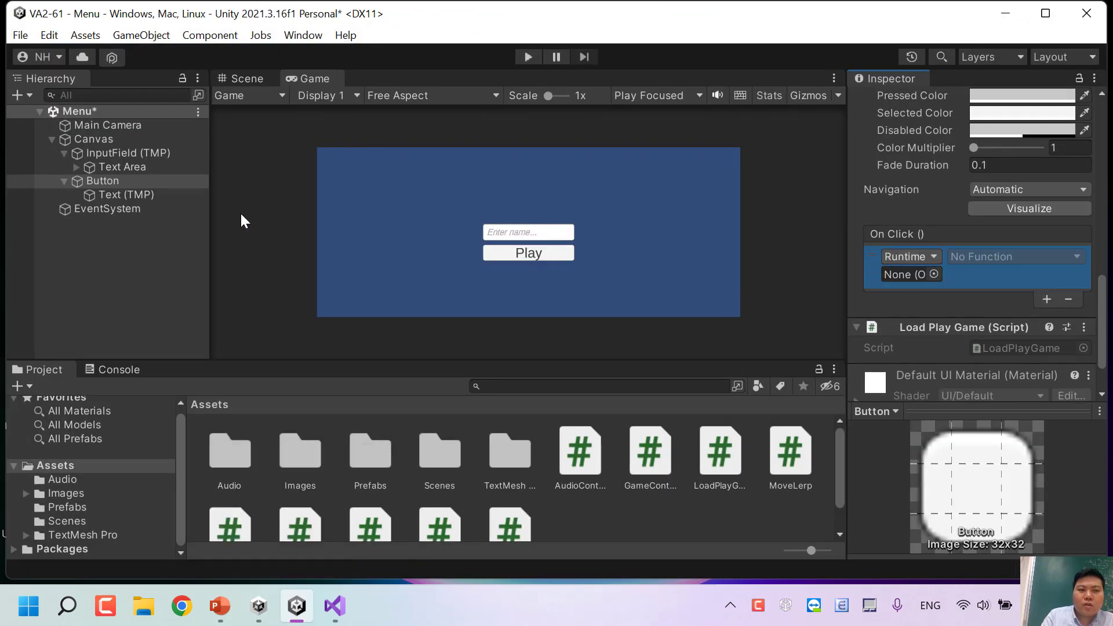
mouse_move(101, 181)
left_mouse_down()
mouse_move(437, 180)
mouse_move(909, 276)
left_mouse_up()
left_click(1021, 257)
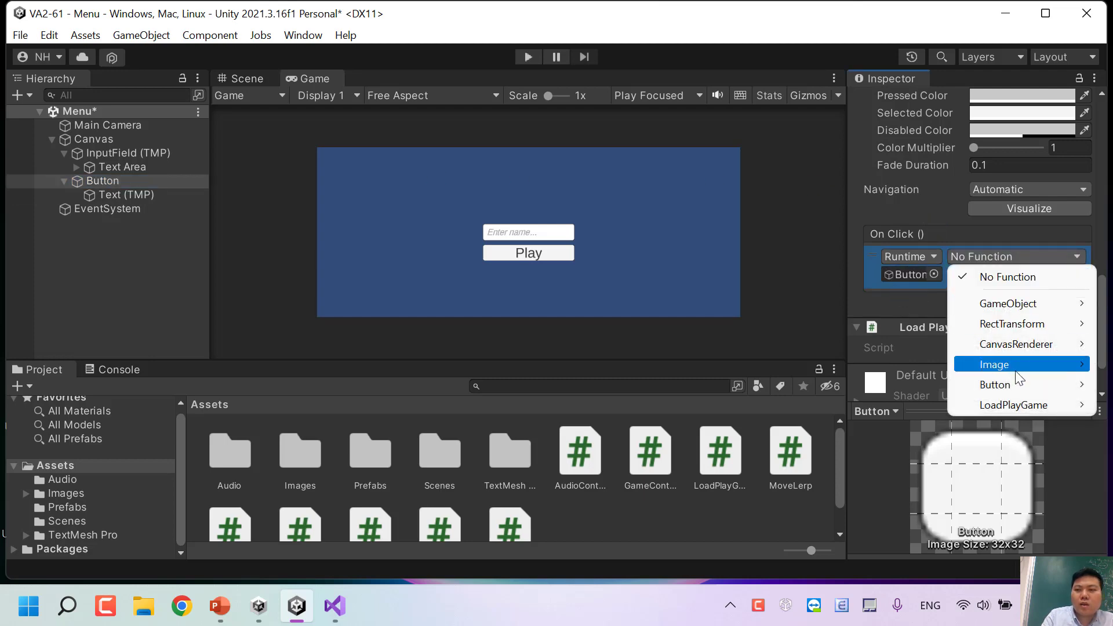
mouse_move(1017, 383)
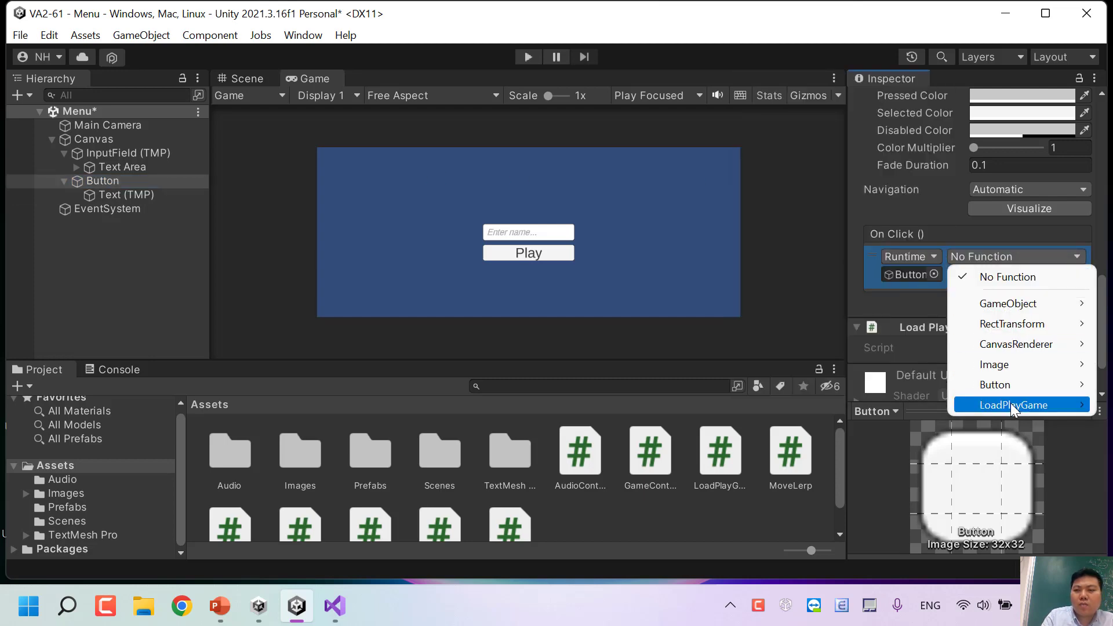
mouse_move(1010, 404)
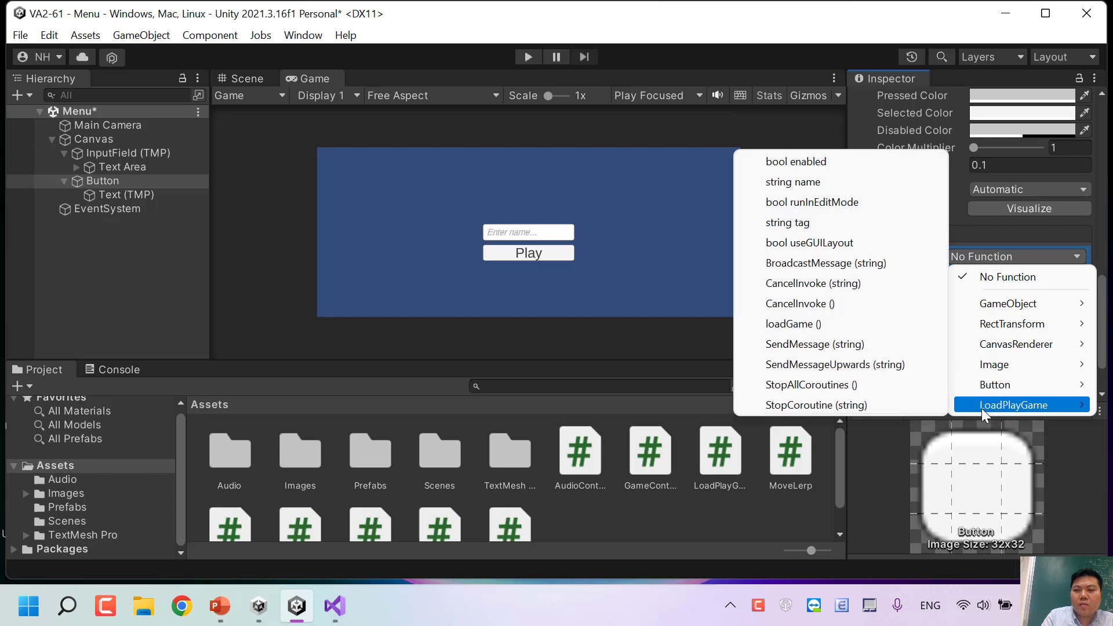
left_click(811, 323)
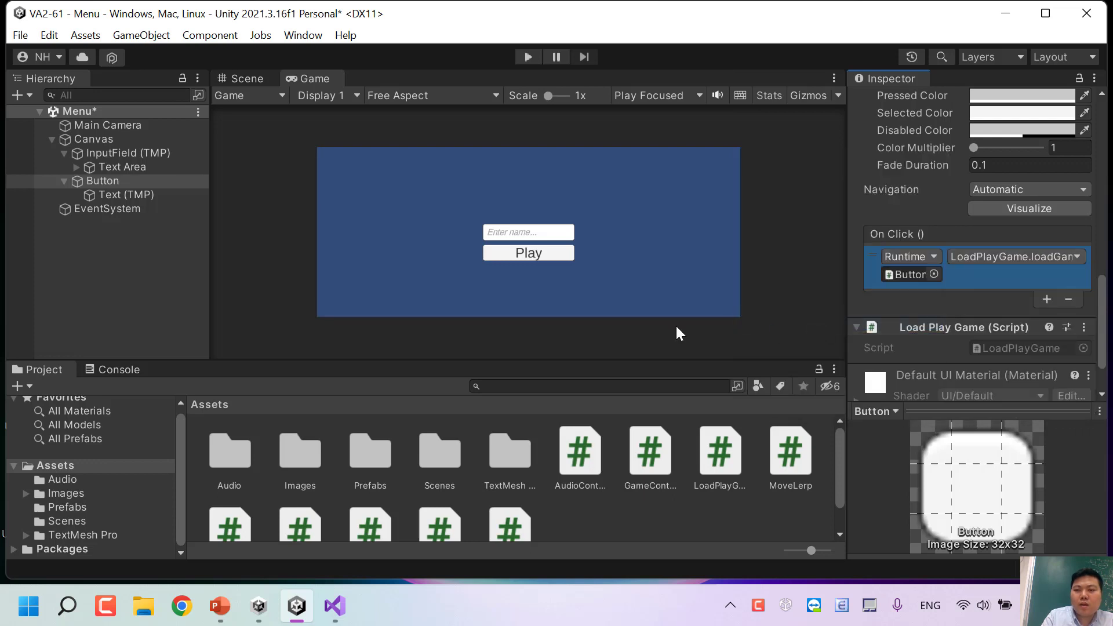
Step: Start play mode, inspect the logged exception in the Console, and clear it
left_click(524, 55)
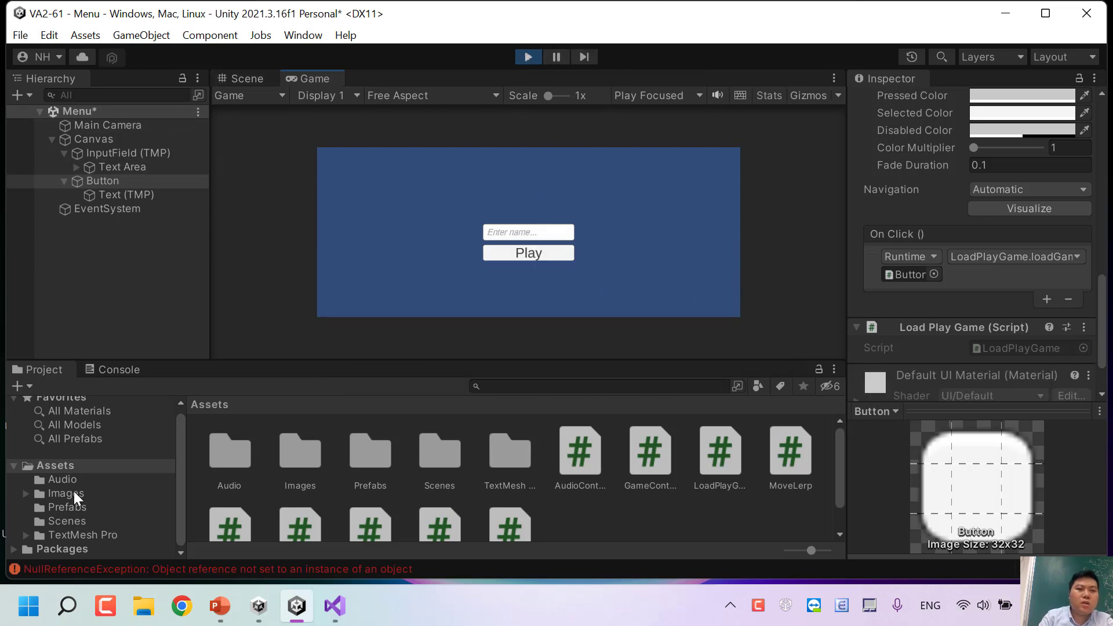
left_click(119, 375)
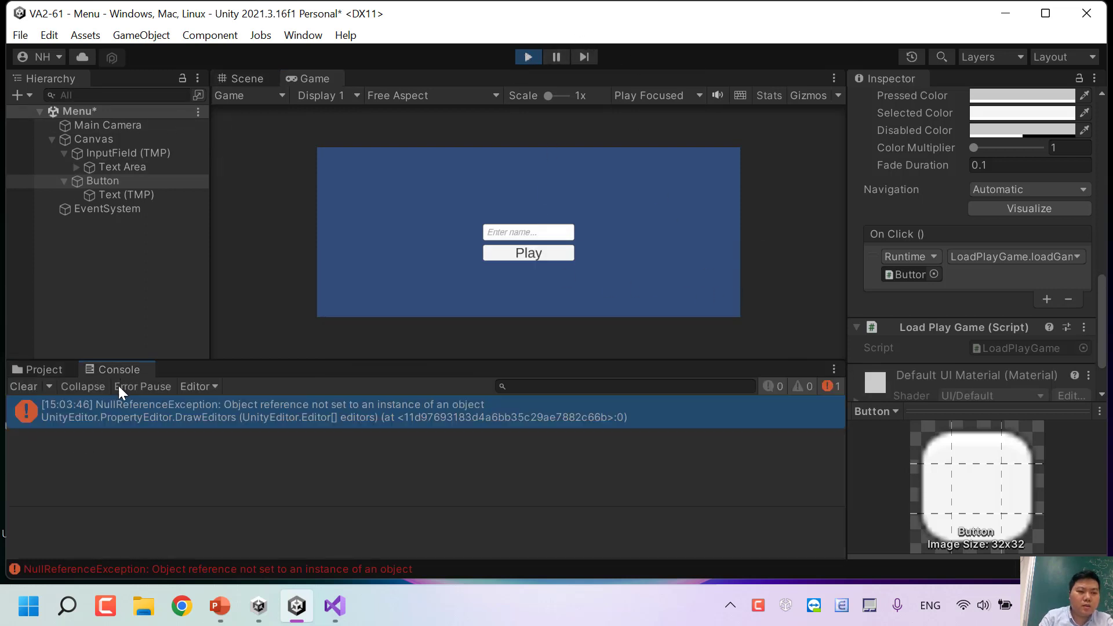
left_click(328, 420)
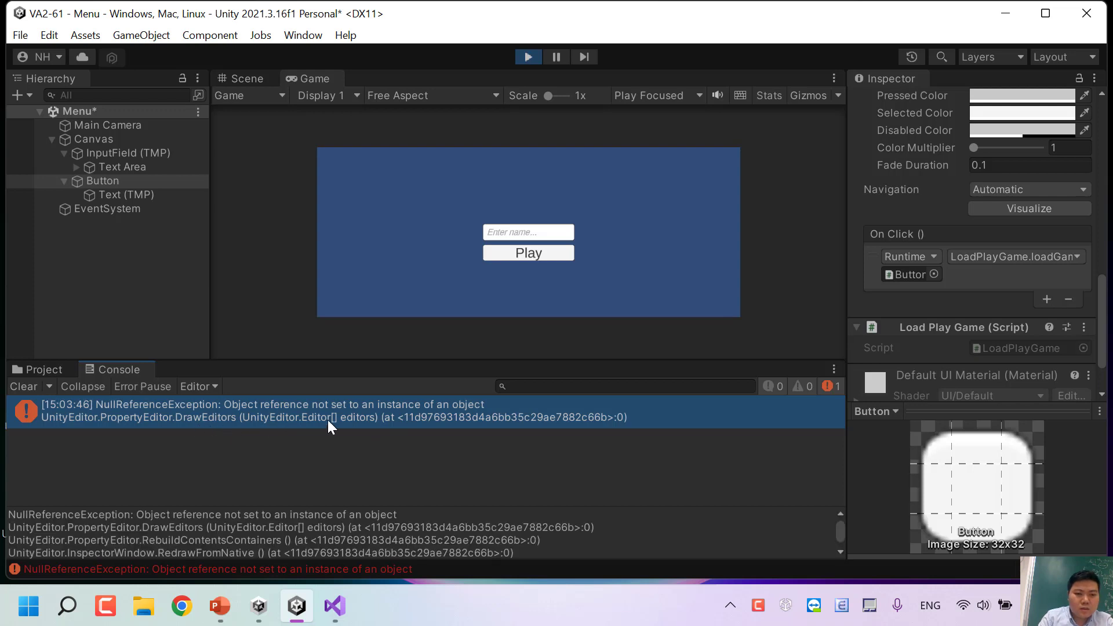
left_click(15, 388)
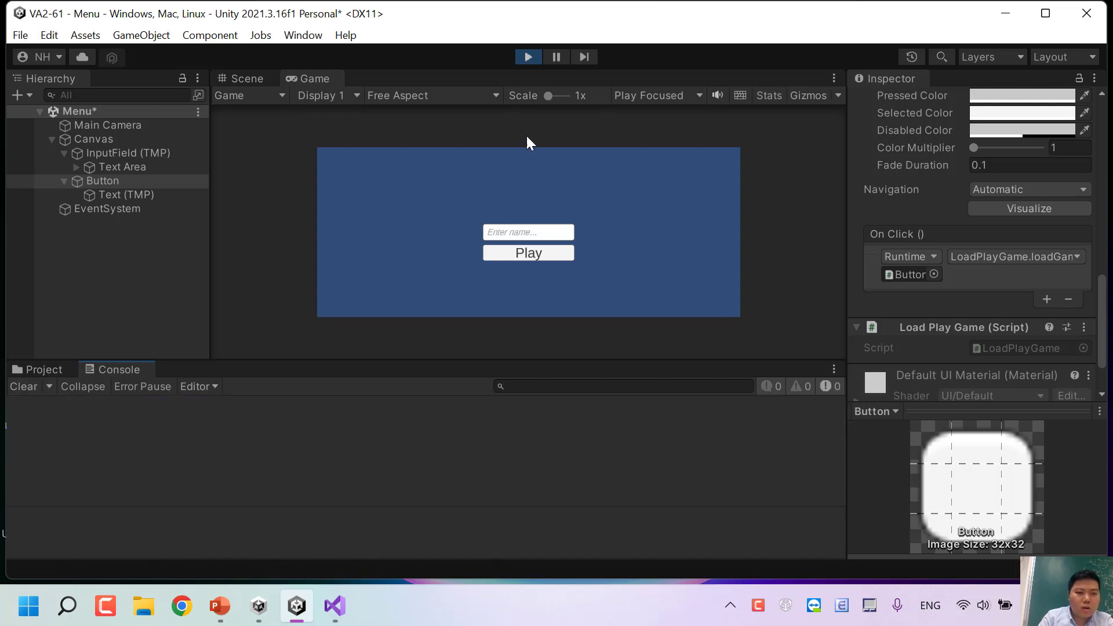
Step: Play again, click the game's Play button to load PlayGame, then stop play mode
left_click(533, 56)
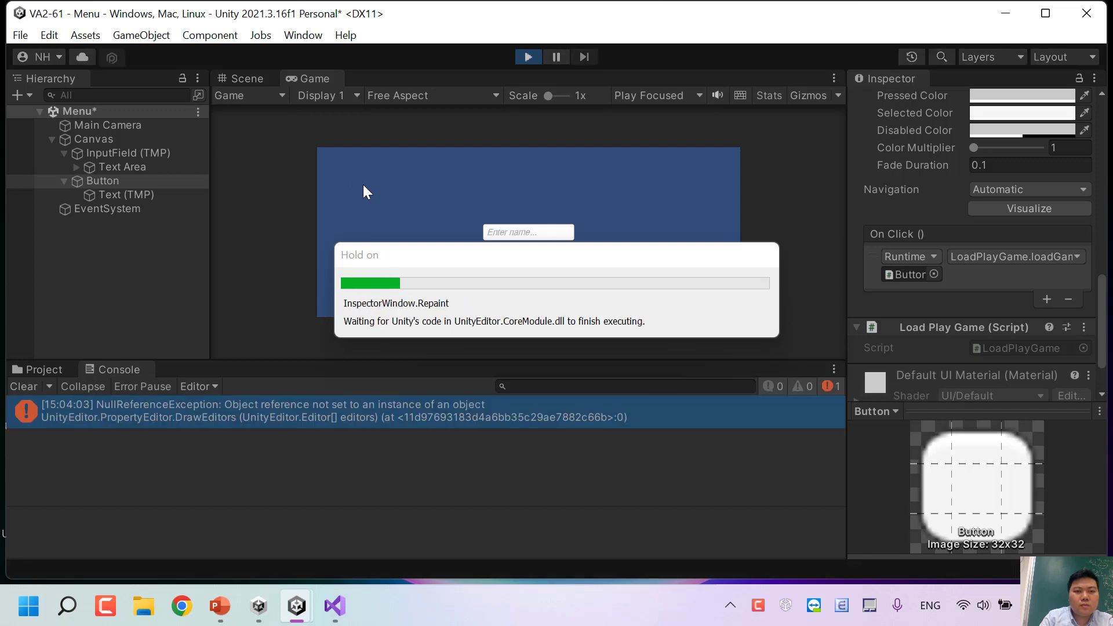
left_click(544, 258)
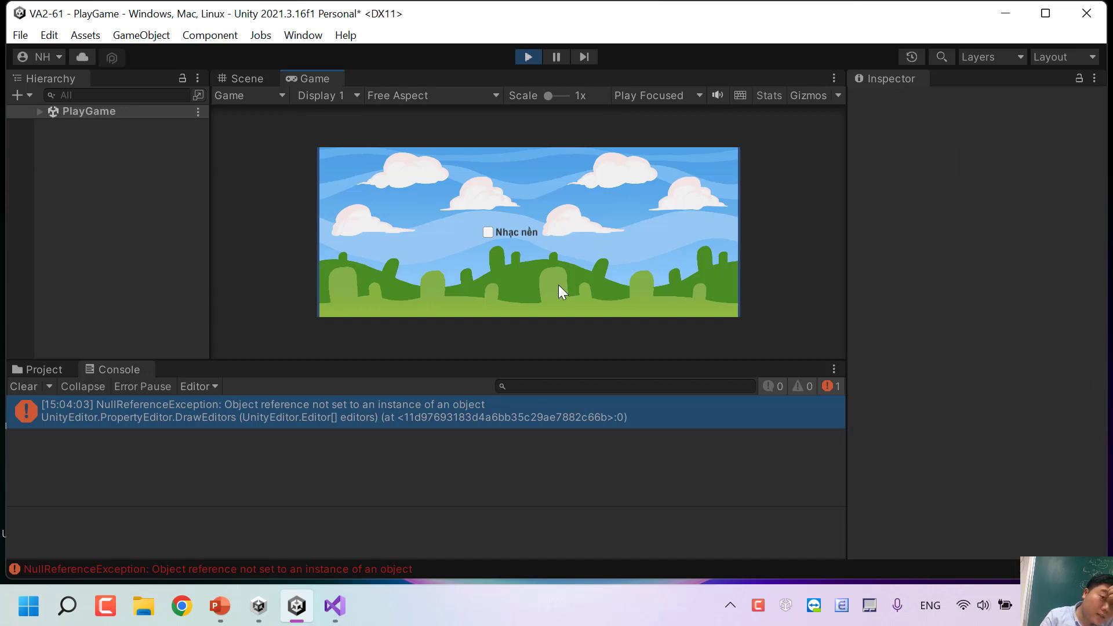
left_click(526, 56)
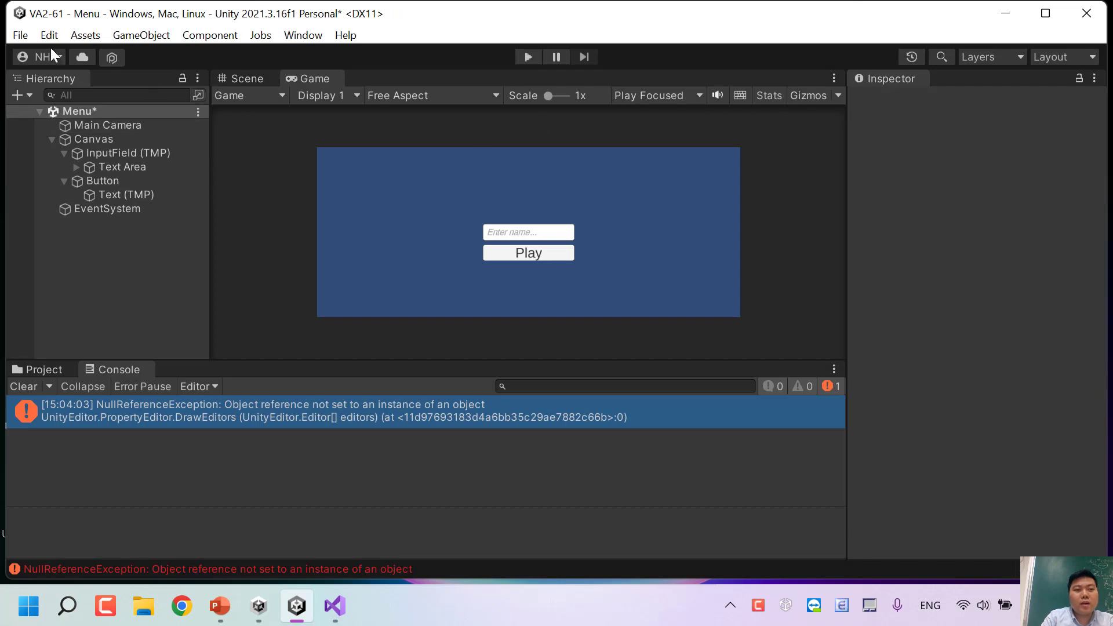
Step: Open Assets/Scenes/PlayGame.unity, saving the Menu scene's changes when prompted
left_click(19, 35)
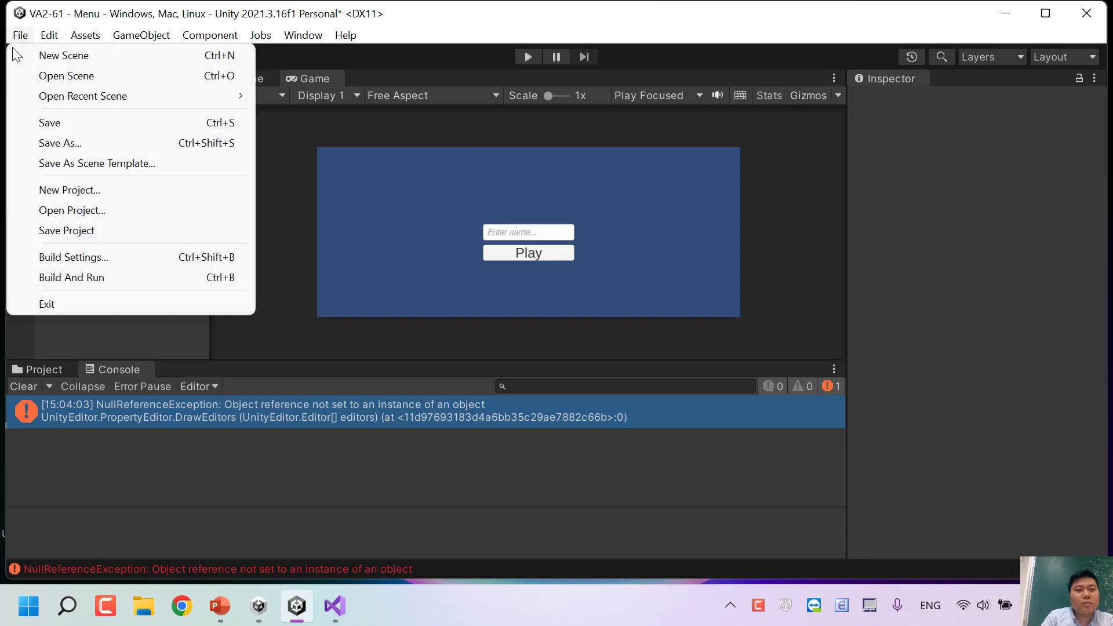
left_click(62, 76)
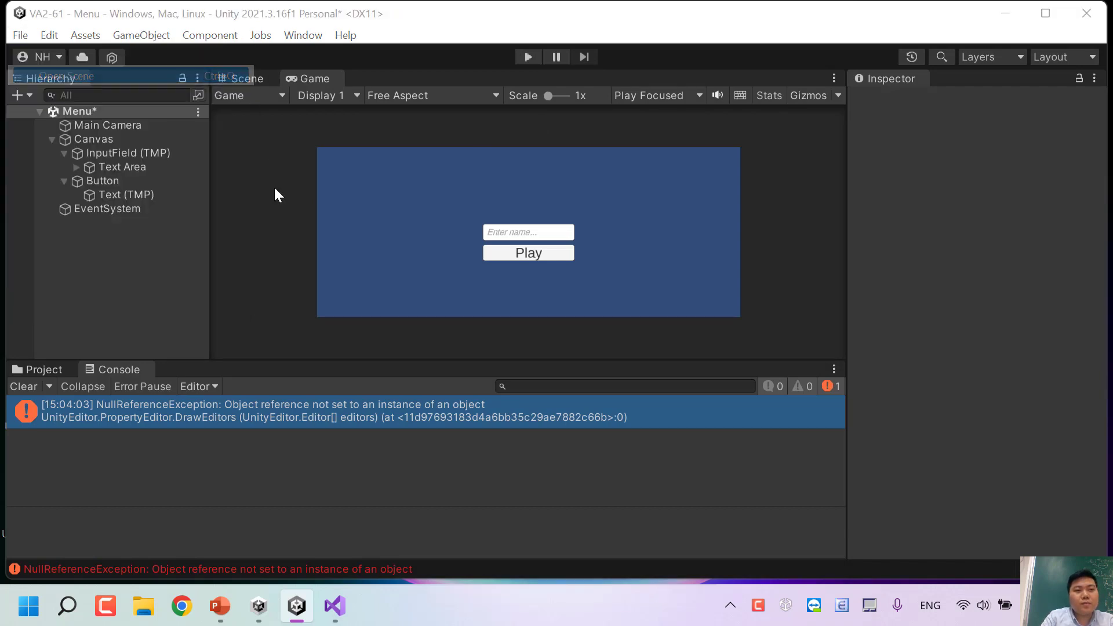
double_click(204, 268)
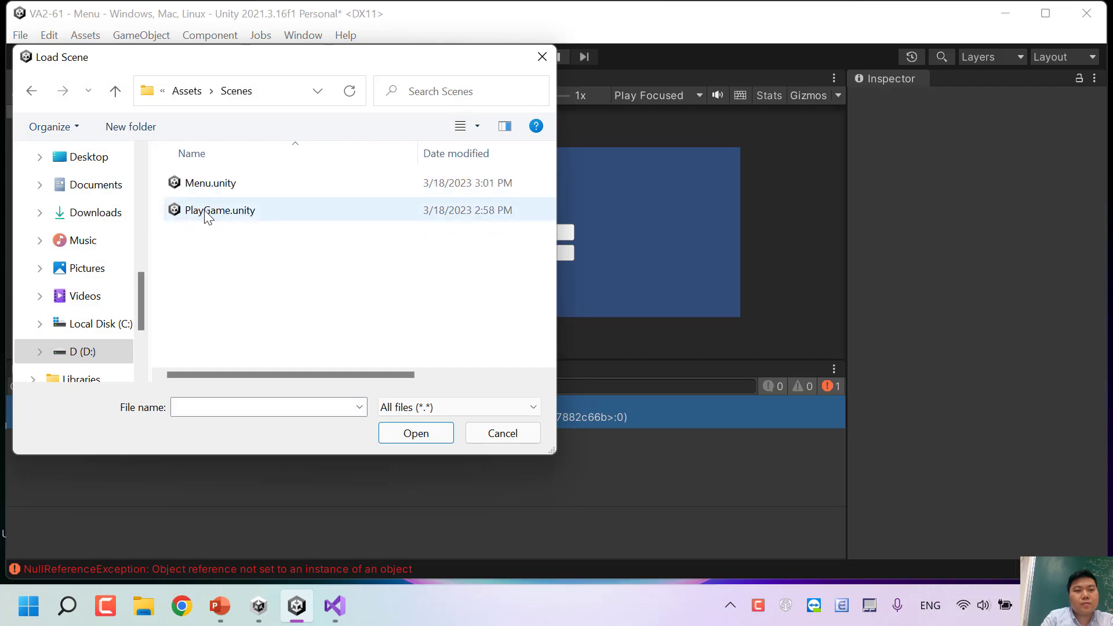
left_click(218, 187)
left_click(219, 209)
double_click(218, 205)
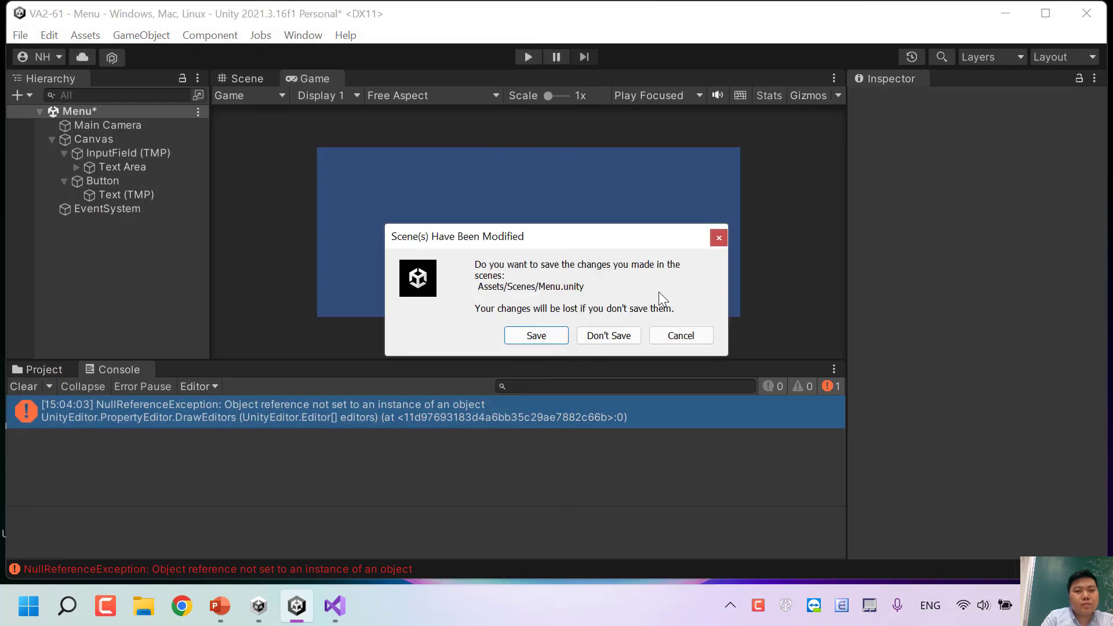
left_click(528, 338)
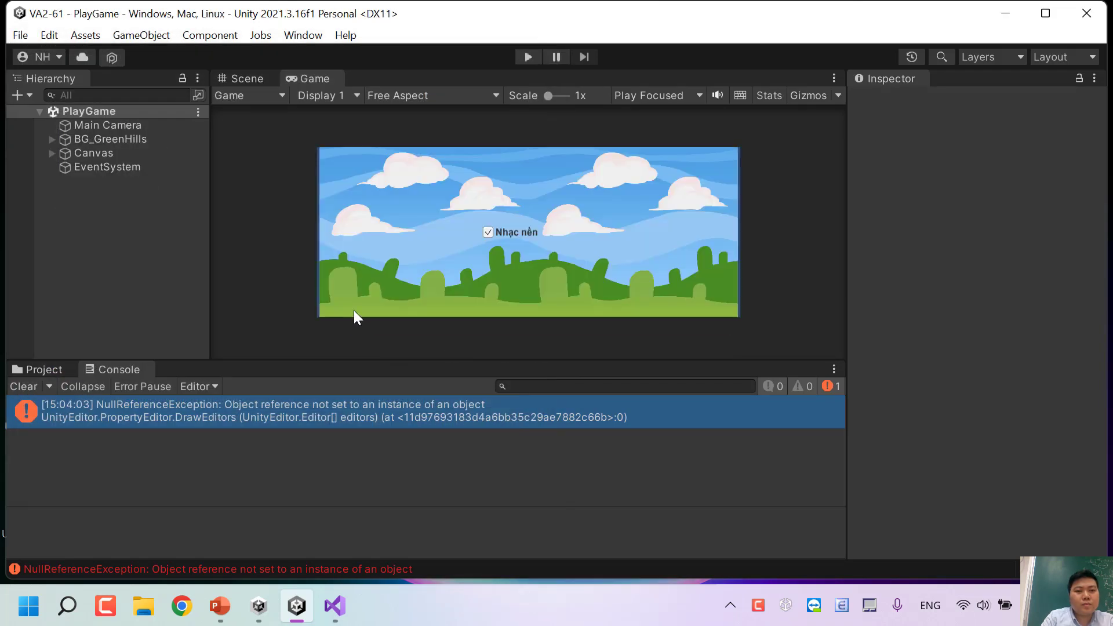
Step: Add a TextMeshPro button to the canvas and move it below the Nhạc nền toggle
right_click(80, 201)
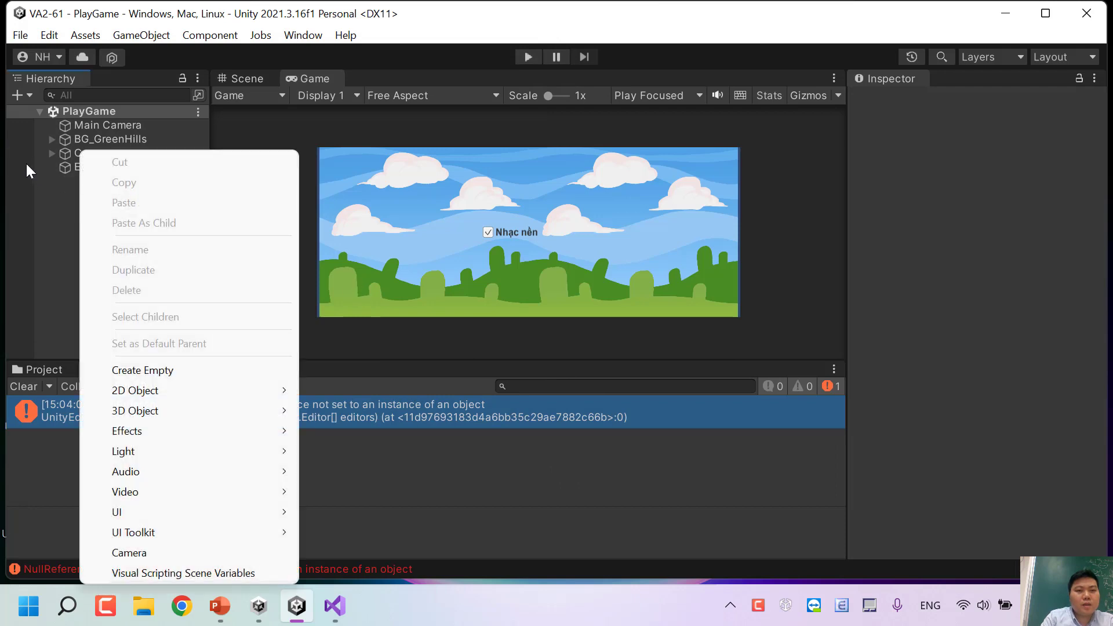
left_click(131, 33)
left_click(131, 33)
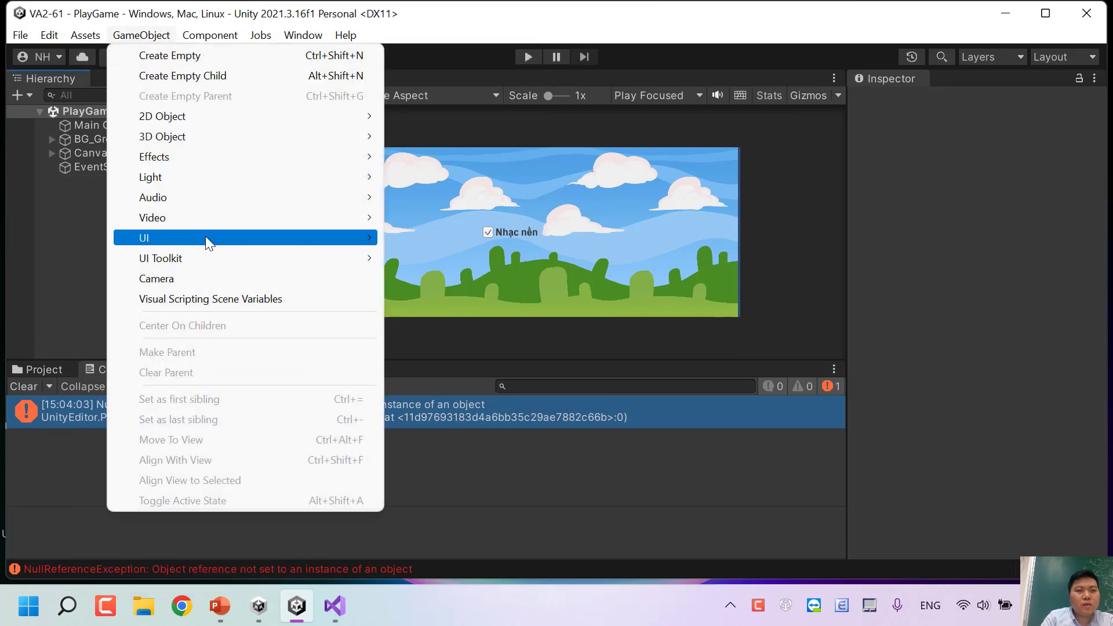
mouse_move(206, 236)
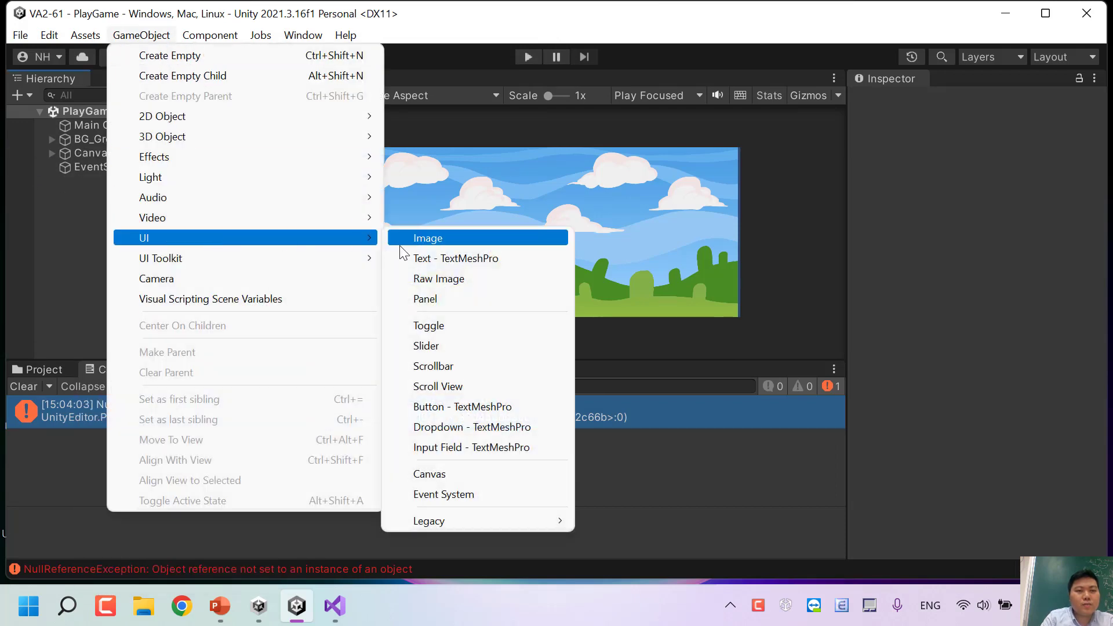
left_click(449, 405)
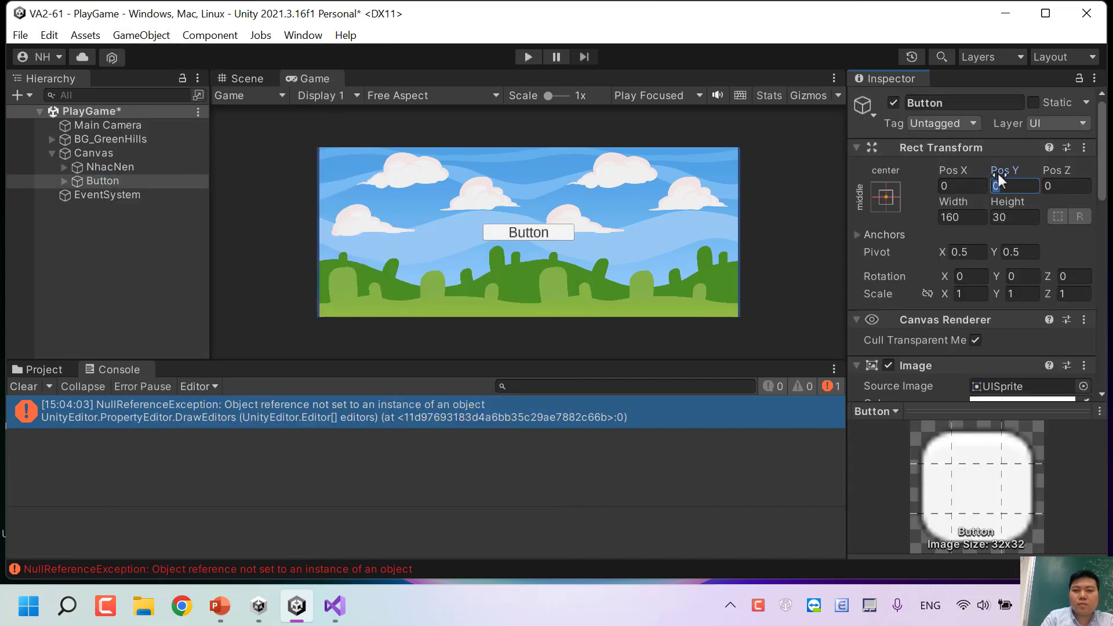
mouse_move(997, 173)
left_mouse_down()
mouse_move(479, 190)
mouse_move(902, 154)
left_mouse_up()
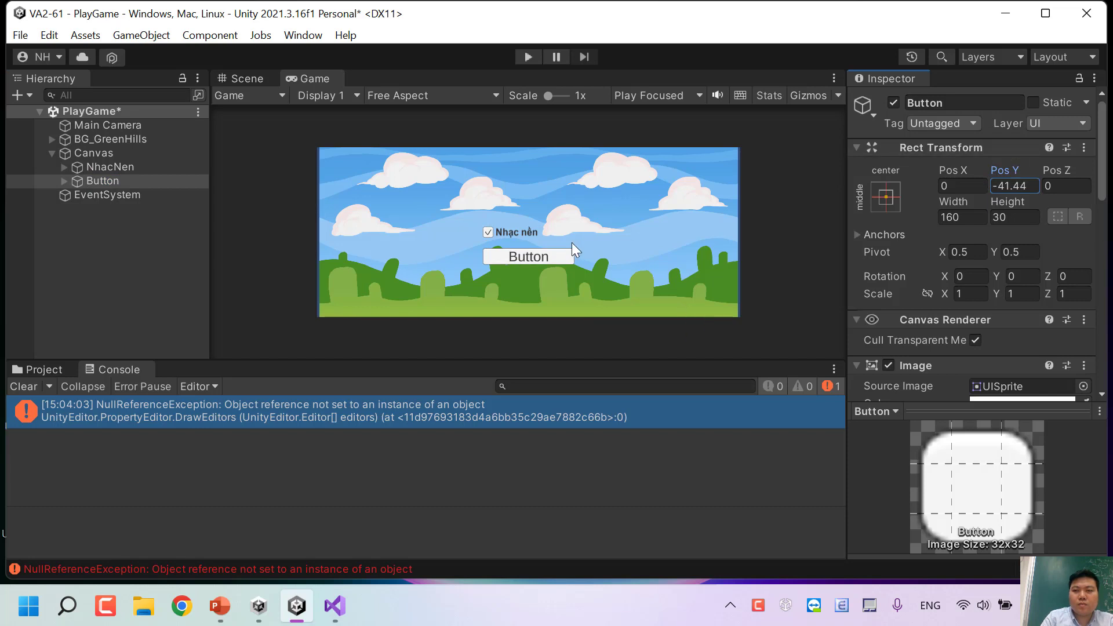
Step: Change the button's Text (TMP) label from Button to Menu
scroll(983, 248, "down", 3)
left_click(64, 181)
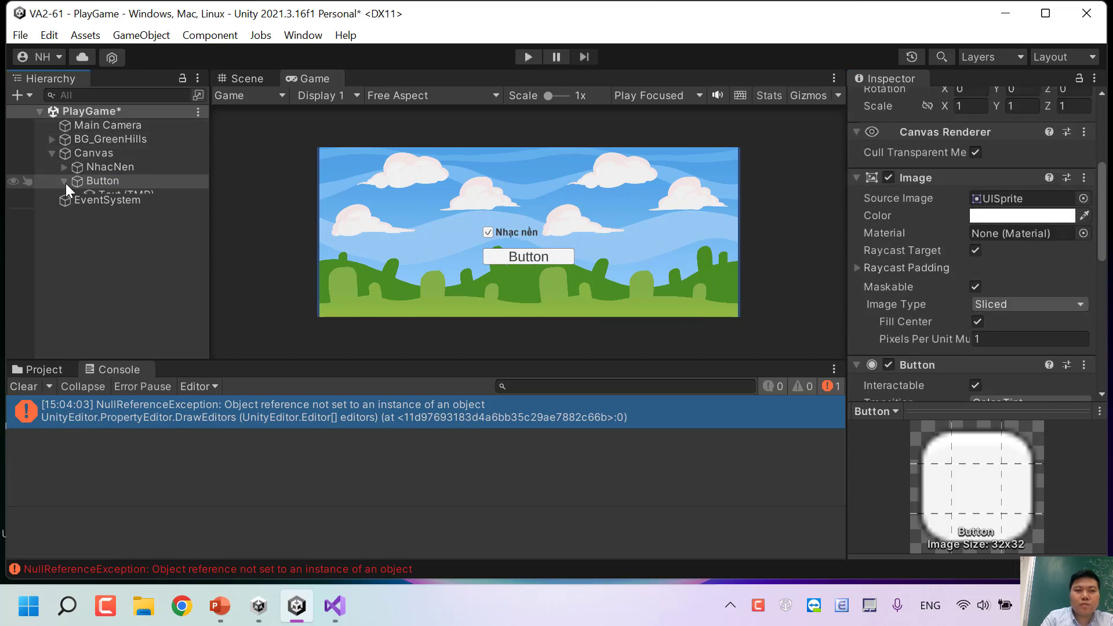
left_click(97, 195)
double_click(881, 241)
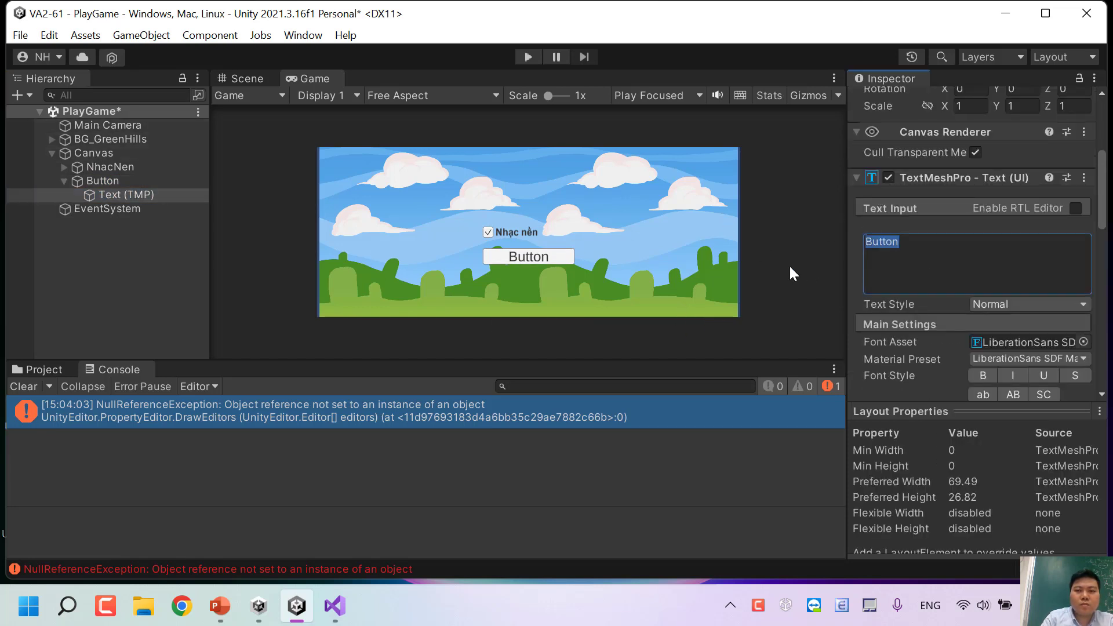
type("Menu")
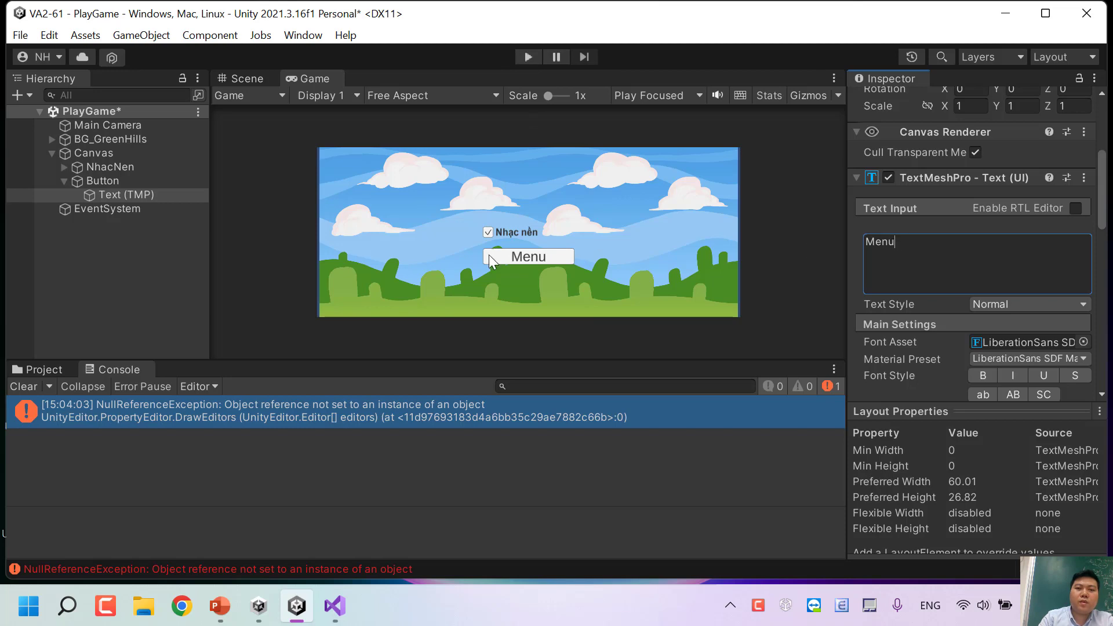
left_click(90, 167)
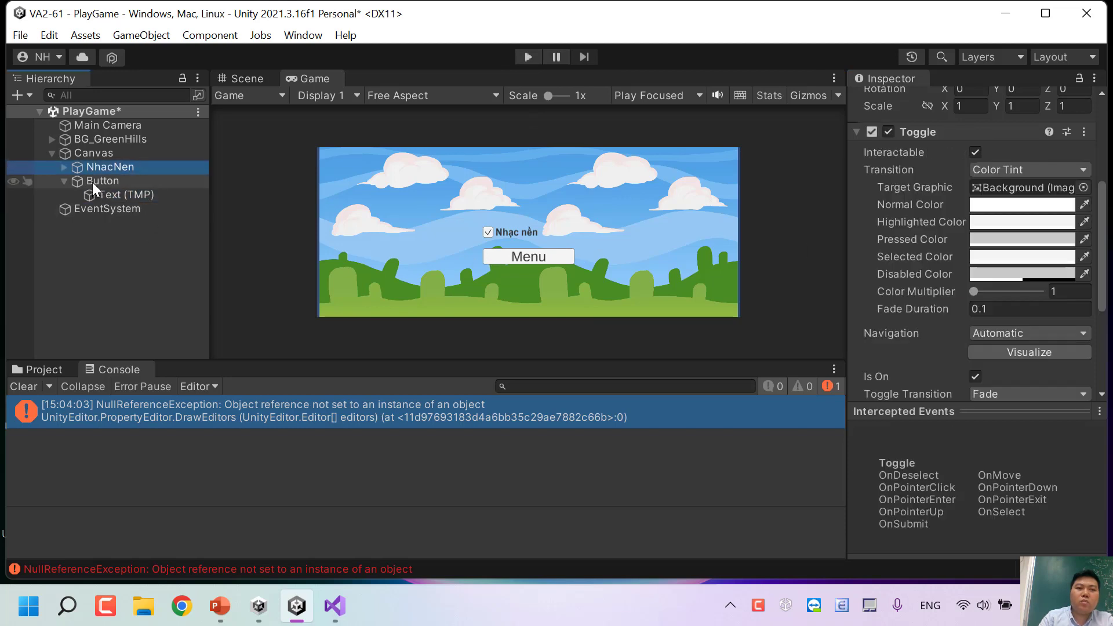
Step: Add a new script component named LoadMenu to the Menu button
left_click(92, 181)
scroll(907, 199, "down", 4)
scroll(906, 198, "down", 3)
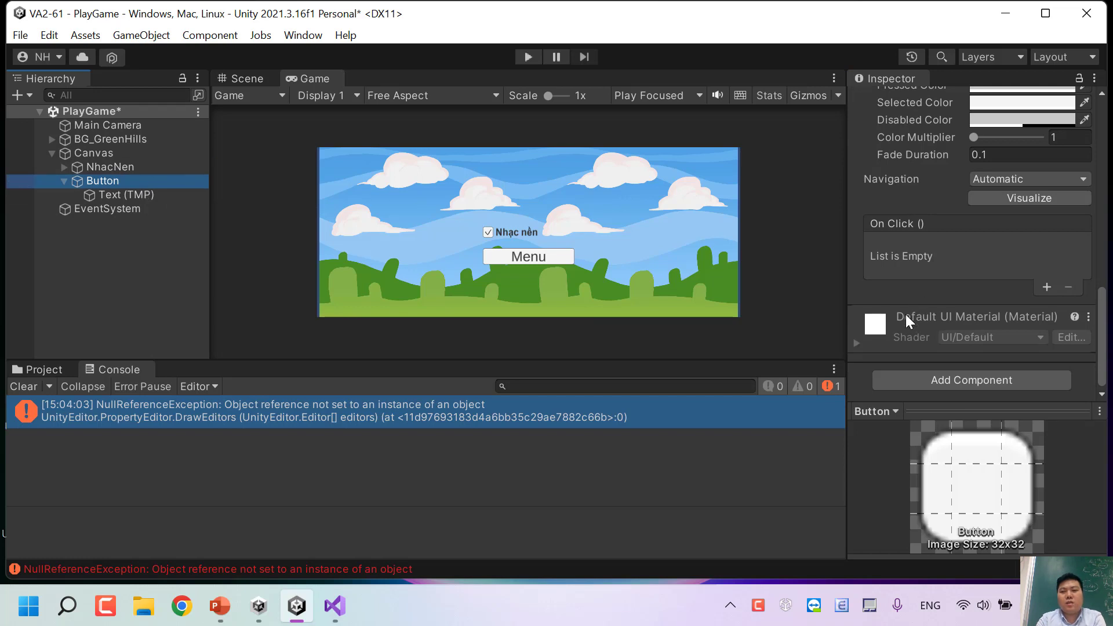
left_click(958, 383)
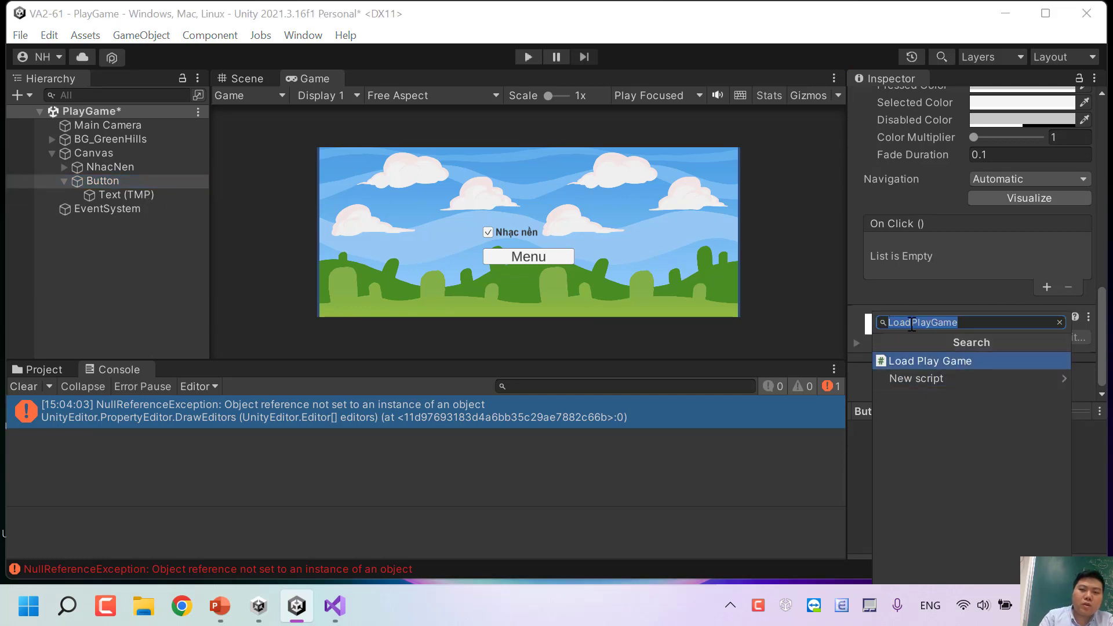
left_click(921, 376)
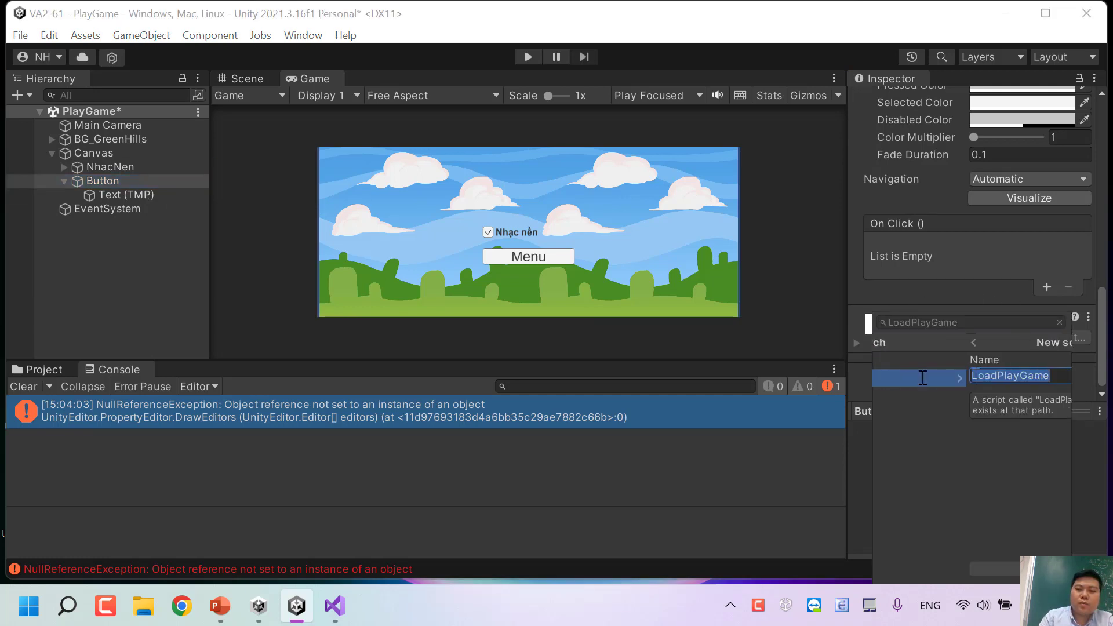
type("LoaMenu")
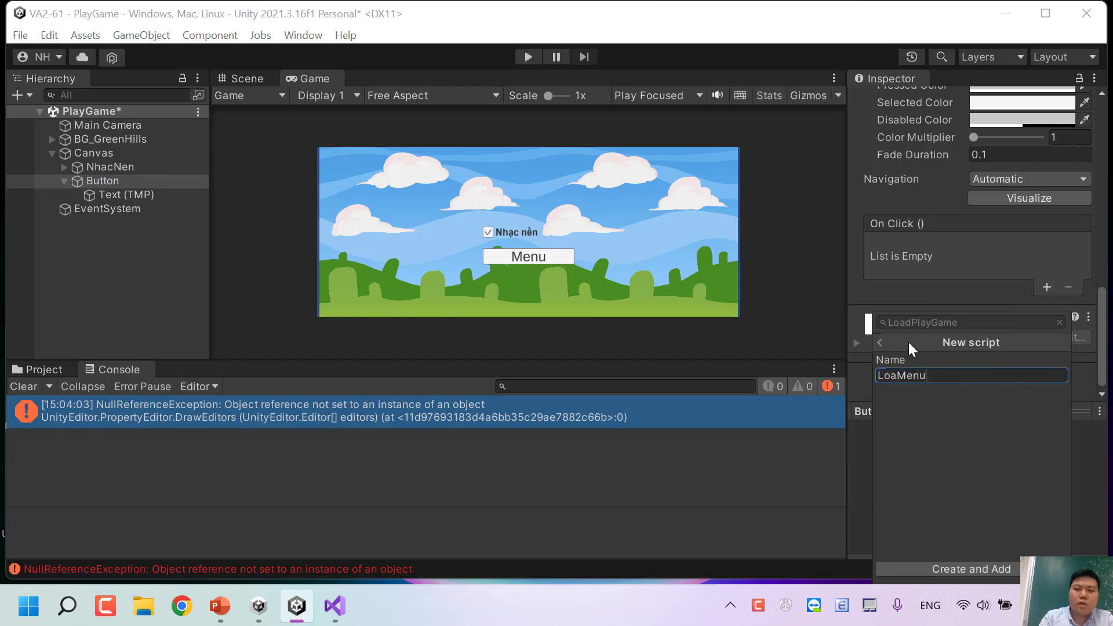
key("BackSpace")
key("BackSpace")
key("BackSpace")
key("BackSpace")
type("dMe")
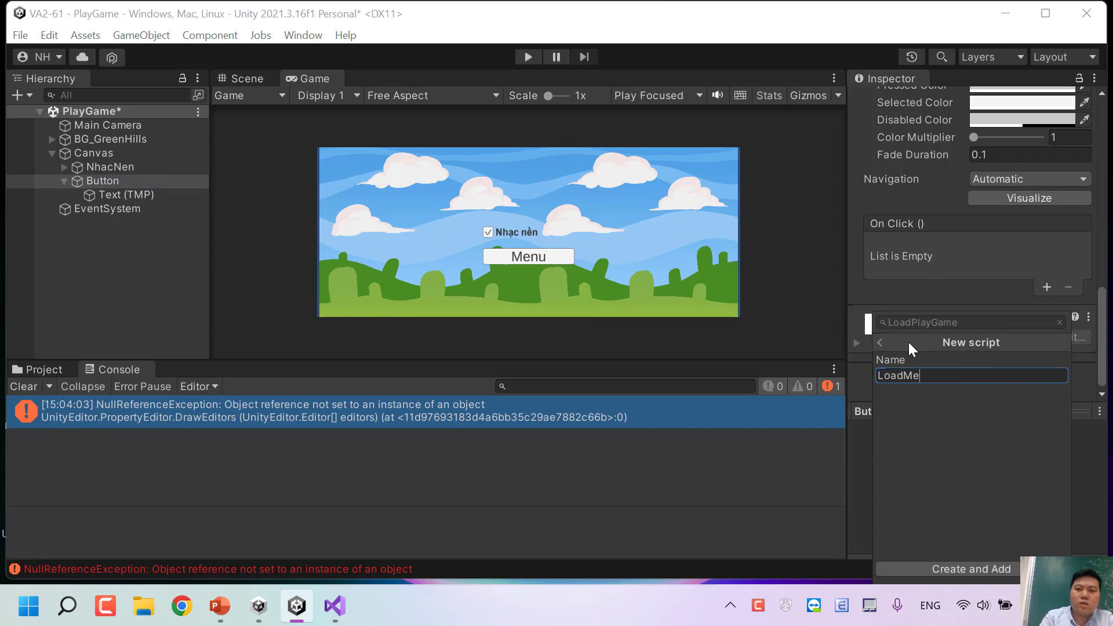
type("nu")
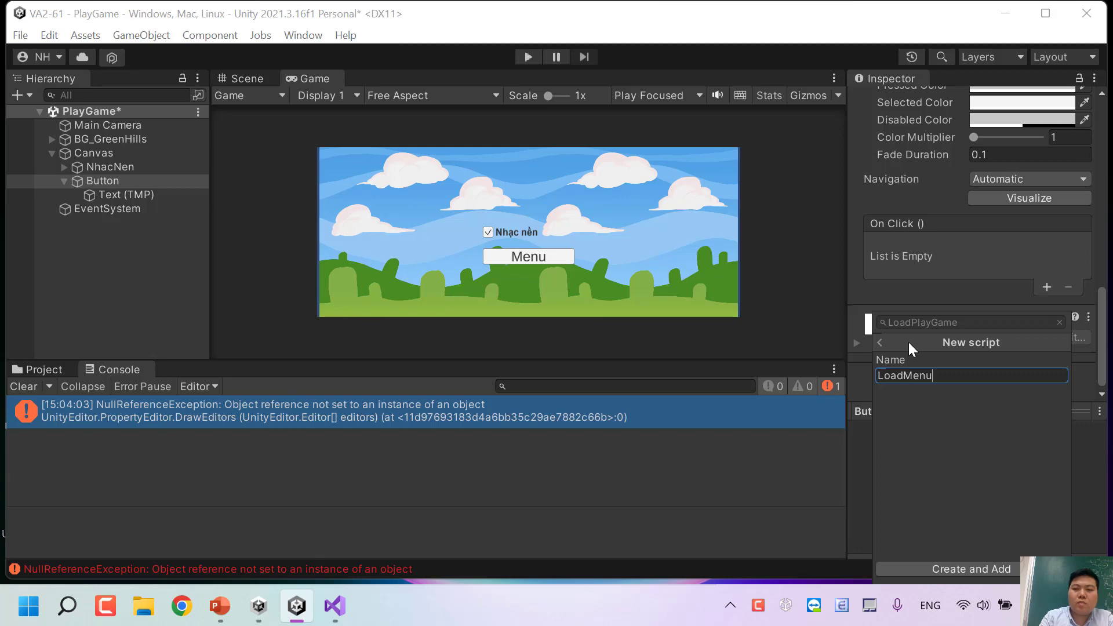
key("alt+Tab")
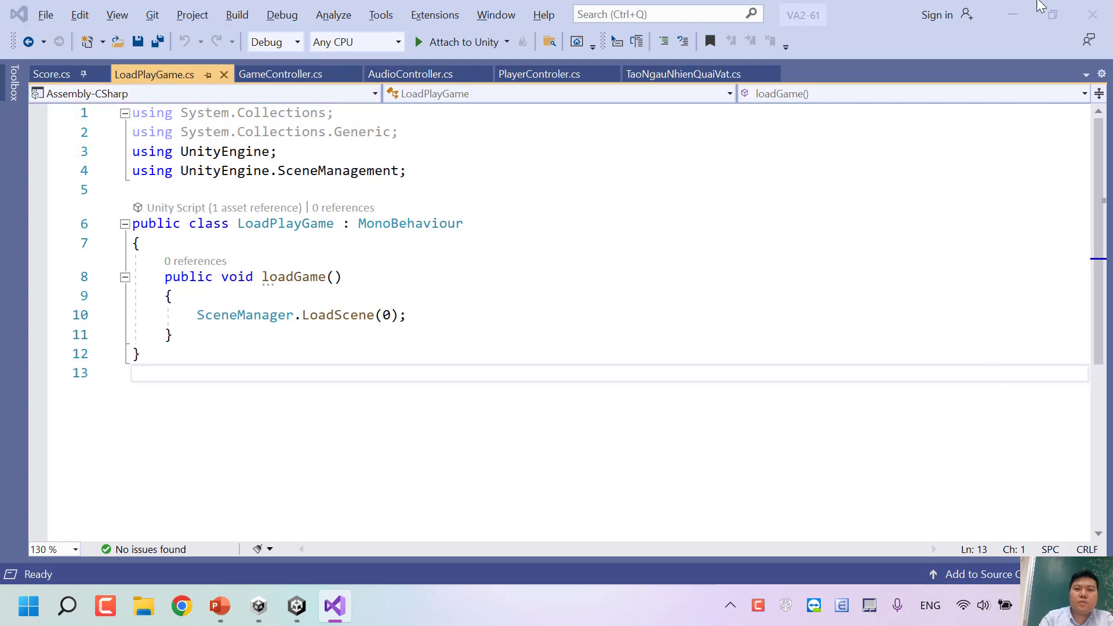
Step: Open LoadMenu.cs and delete its default Start and Update methods
left_click(1012, 15)
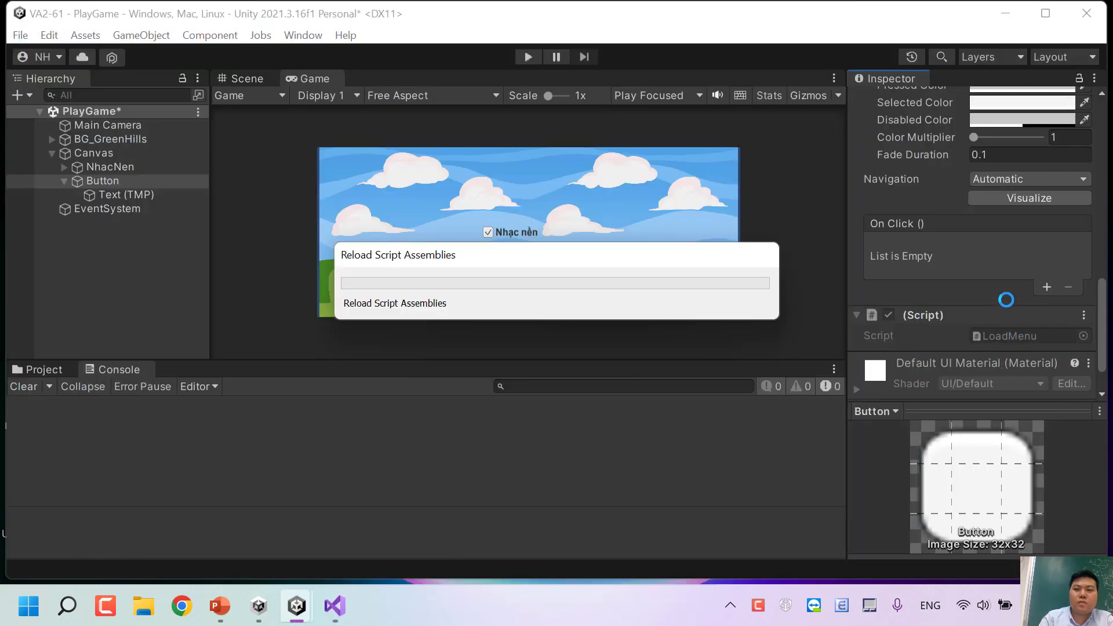
double_click(1009, 346)
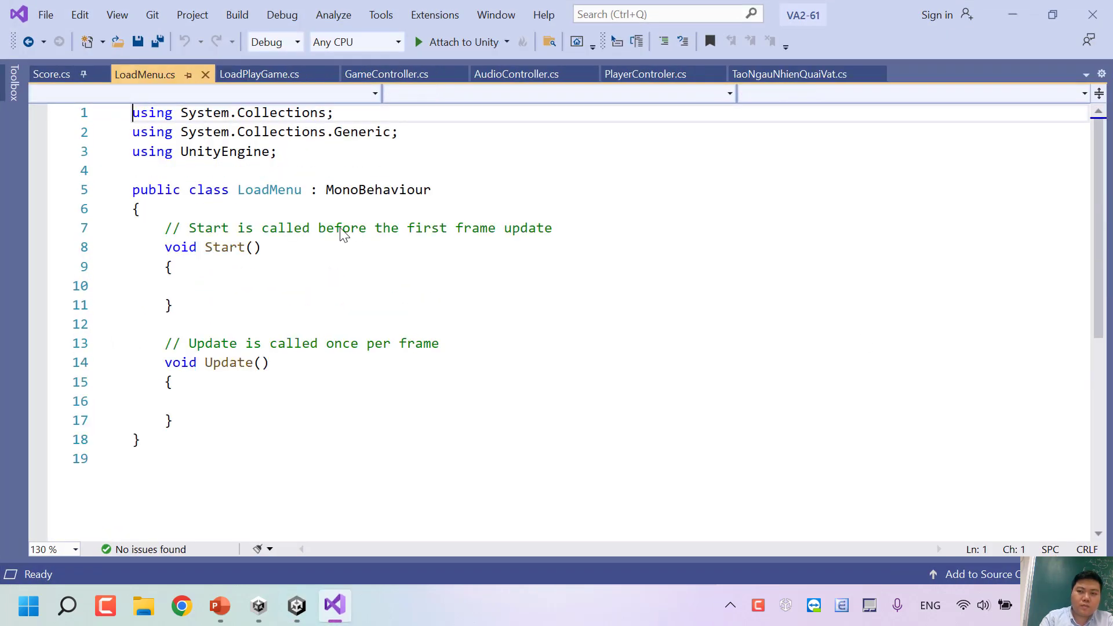
left_click_drag(213, 466, 160, 242)
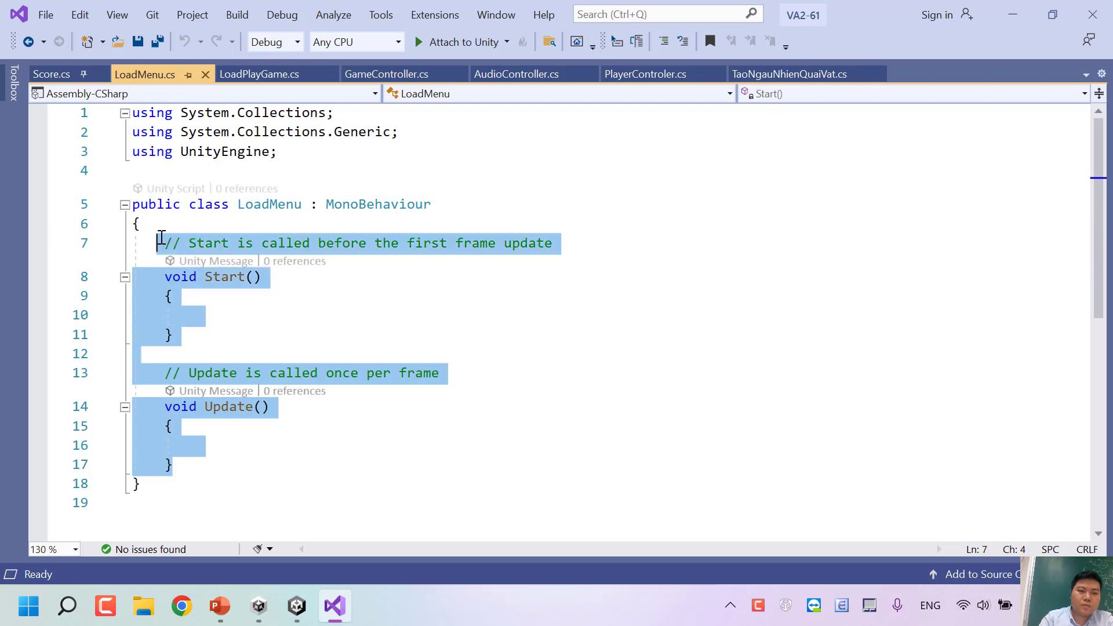
key("Delete")
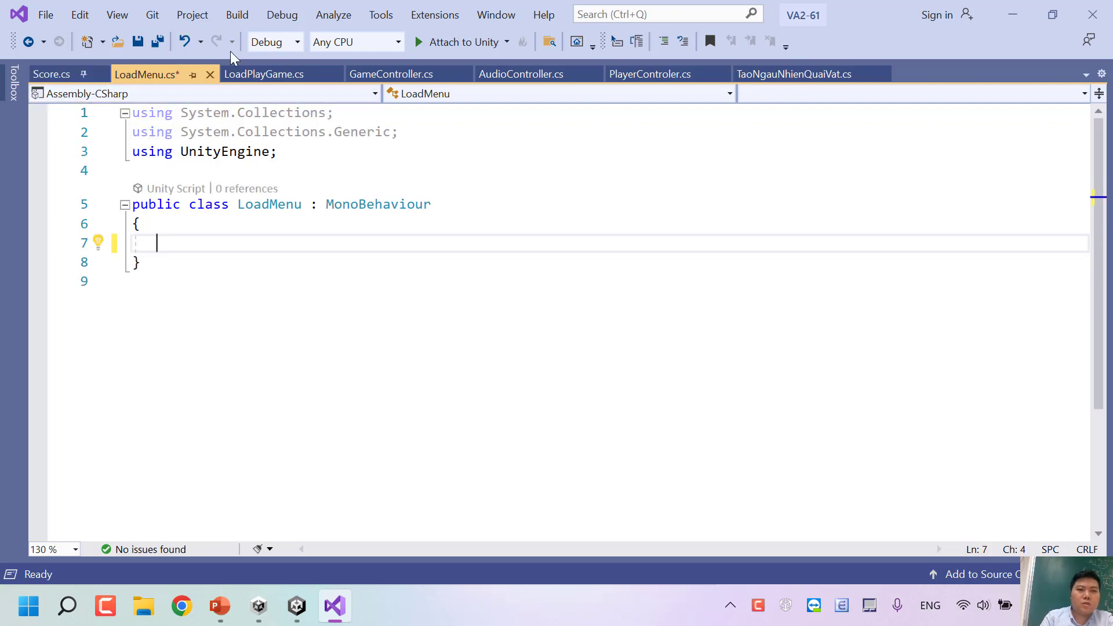
Step: Copy the loadGame method from LoadPlayGame into LoadMenu and rename it loadMenuScene
left_click(246, 73)
left_click_drag(211, 335, 165, 277)
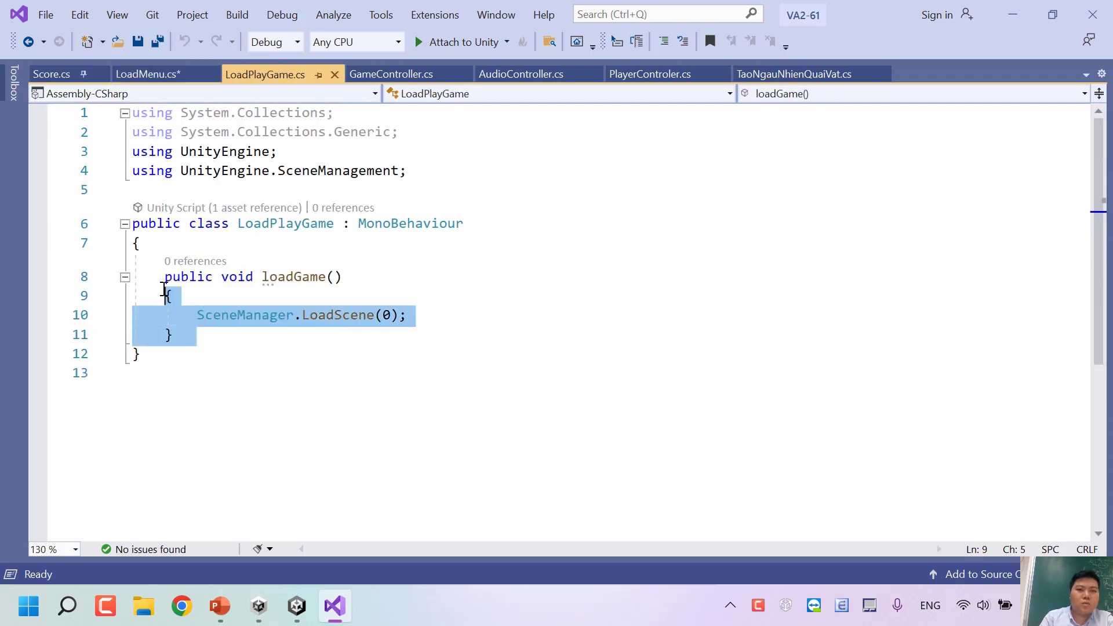
left_click(169, 76)
type("public void loadGame()     {         SceneManager.LoadScene(0);     }")
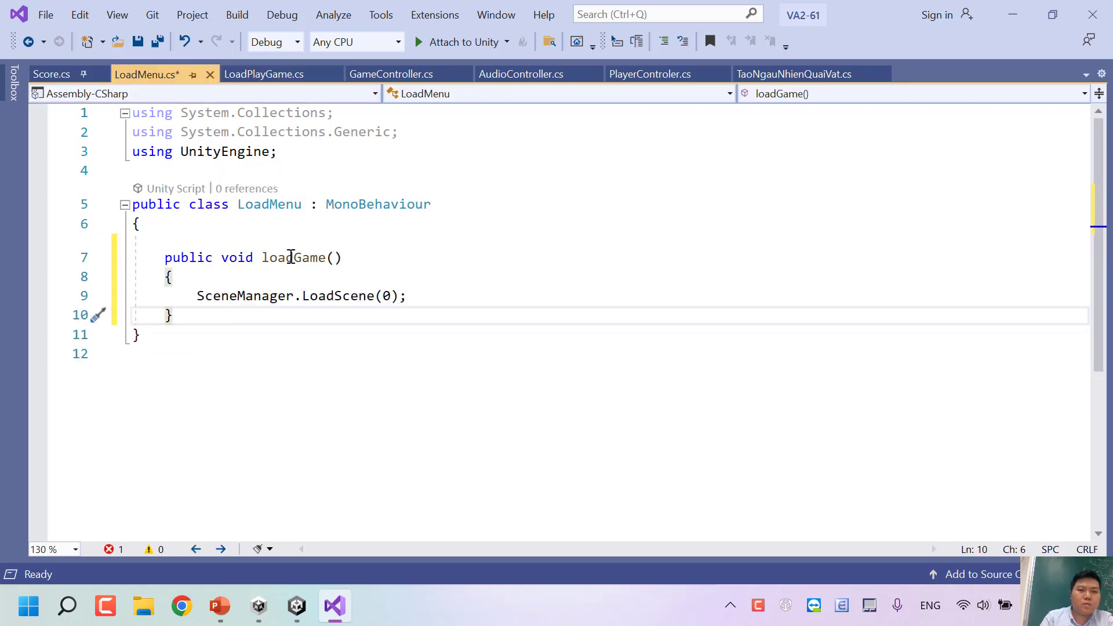
left_click(318, 258)
key("Delete")
key("BackSpace")
key("BackSpace")
key("BackSpace")
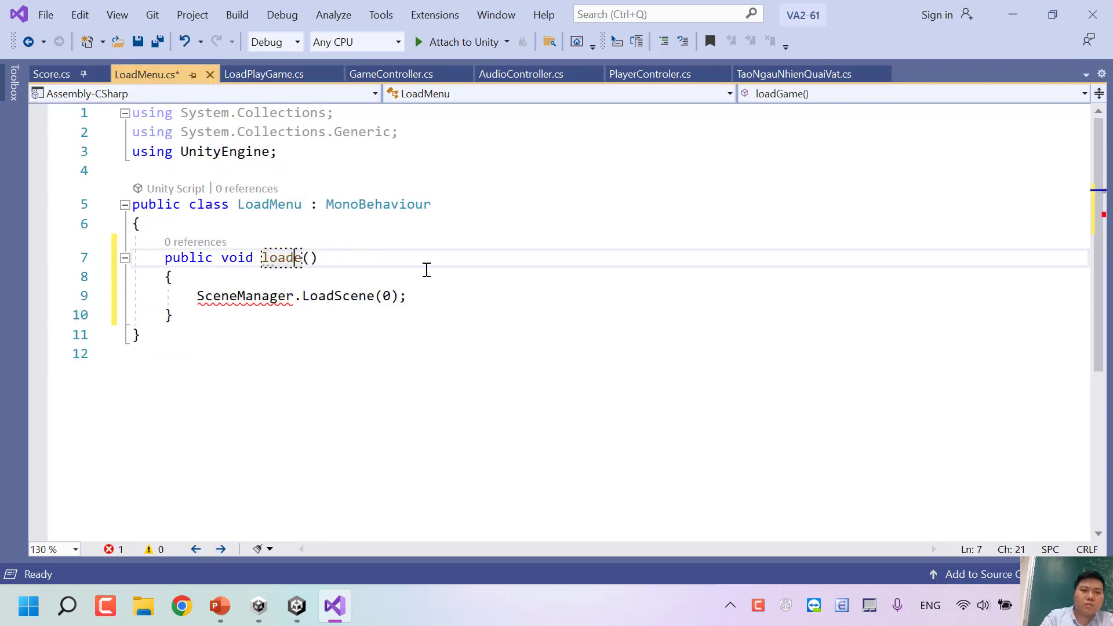
type("MenuSc")
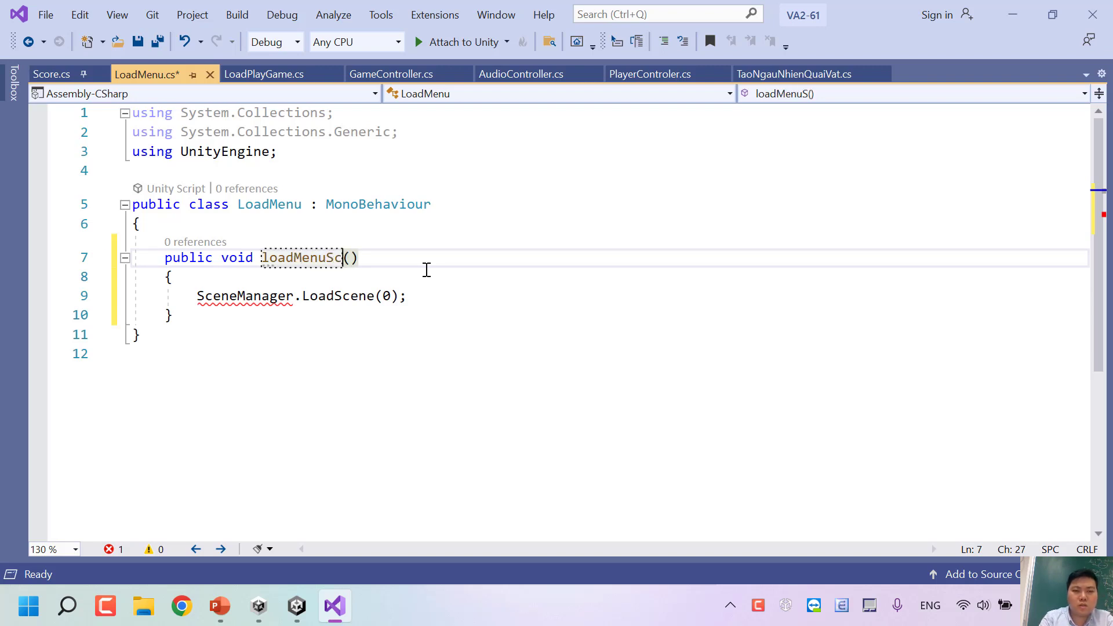
key("BackSpace")
type("Scene")
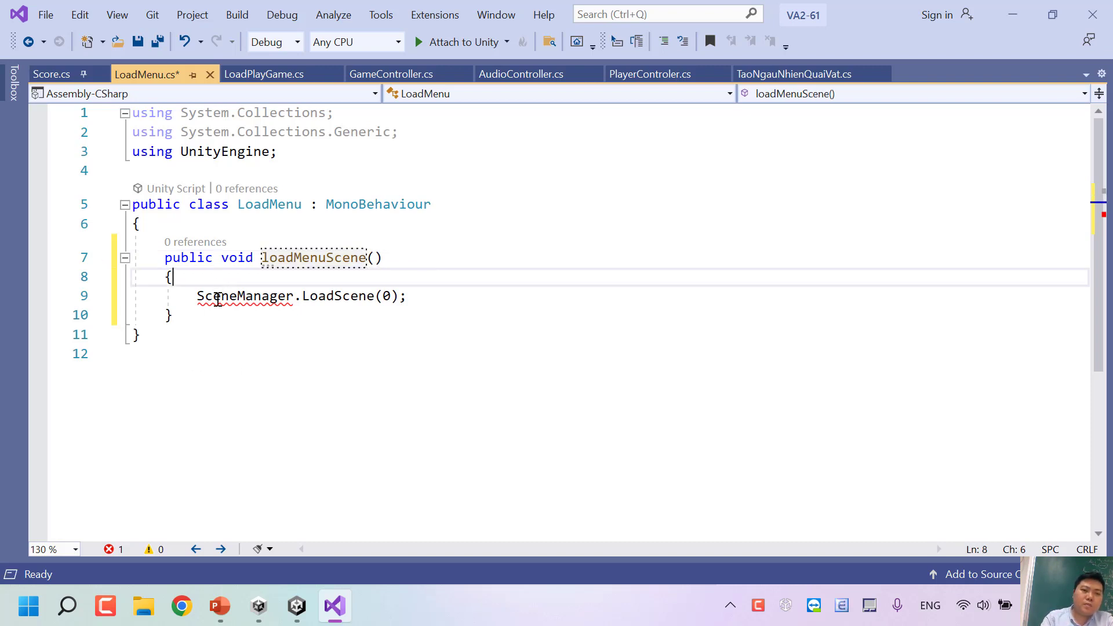
Step: Add the SceneManagement using directive, change the call to LoadScene(1), and save LoadMenu.cs
left_click(213, 296)
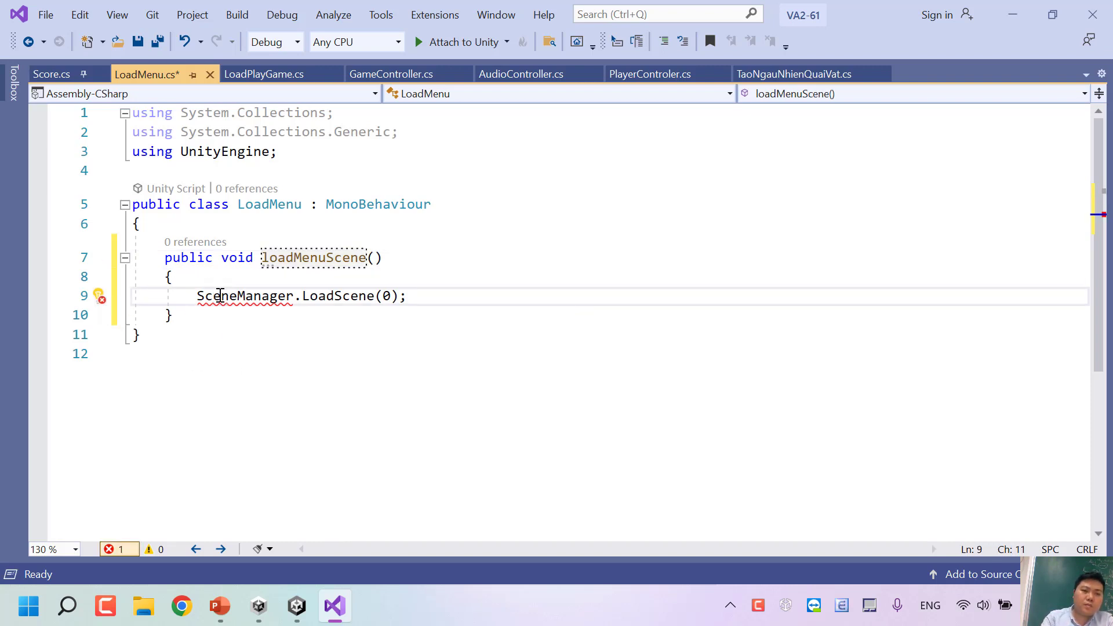
left_click(187, 313)
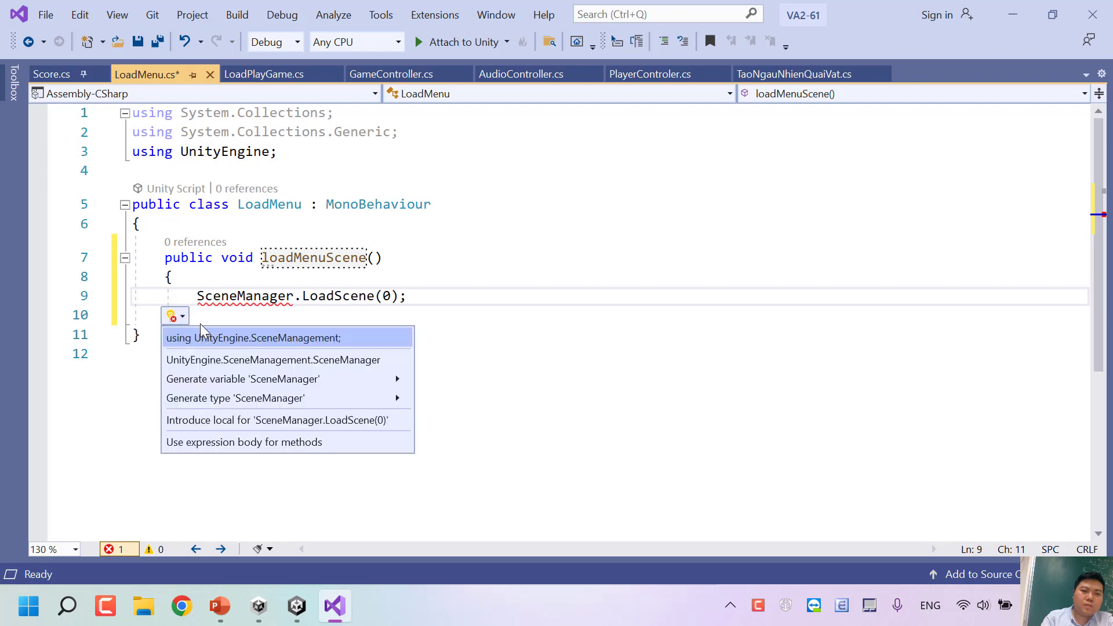
left_click(204, 336)
left_click(308, 298)
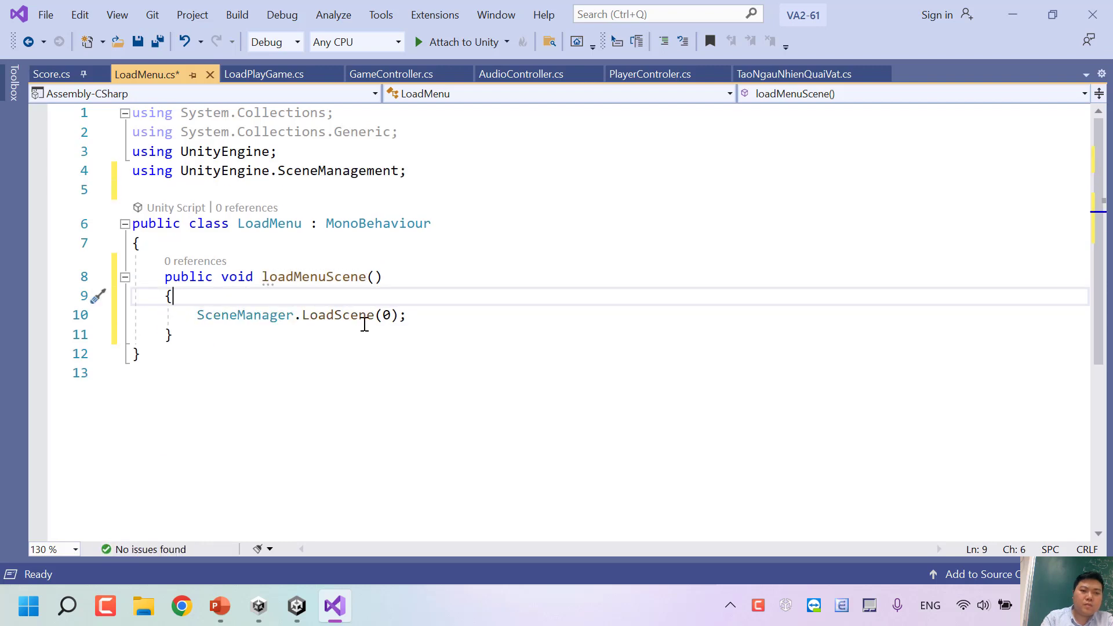
left_click_drag(394, 316, 384, 316)
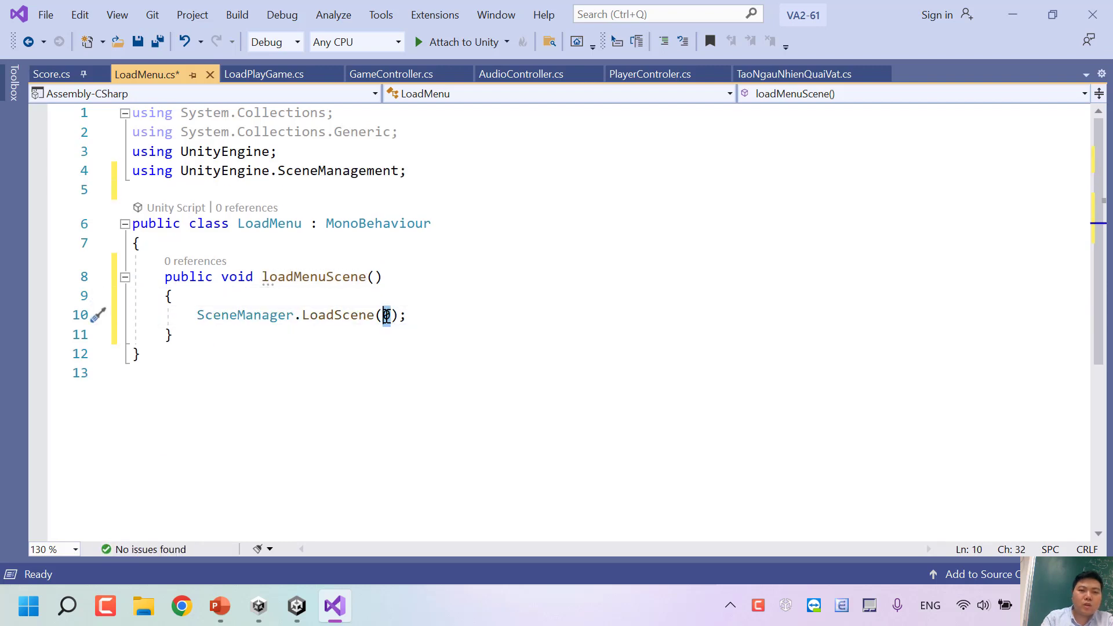
type("1")
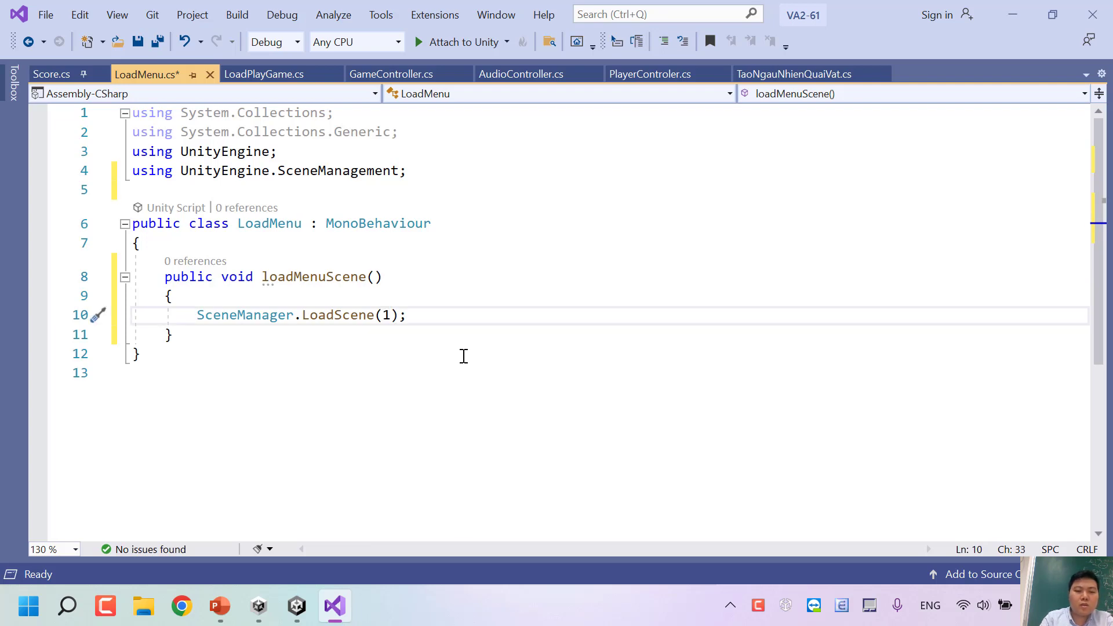
key("ctrl+s")
Step: Test-play PlayGame by clicking Menu and the Nhạc nền toggle, stop, then drag Button onto On Click
key("alt+Tab")
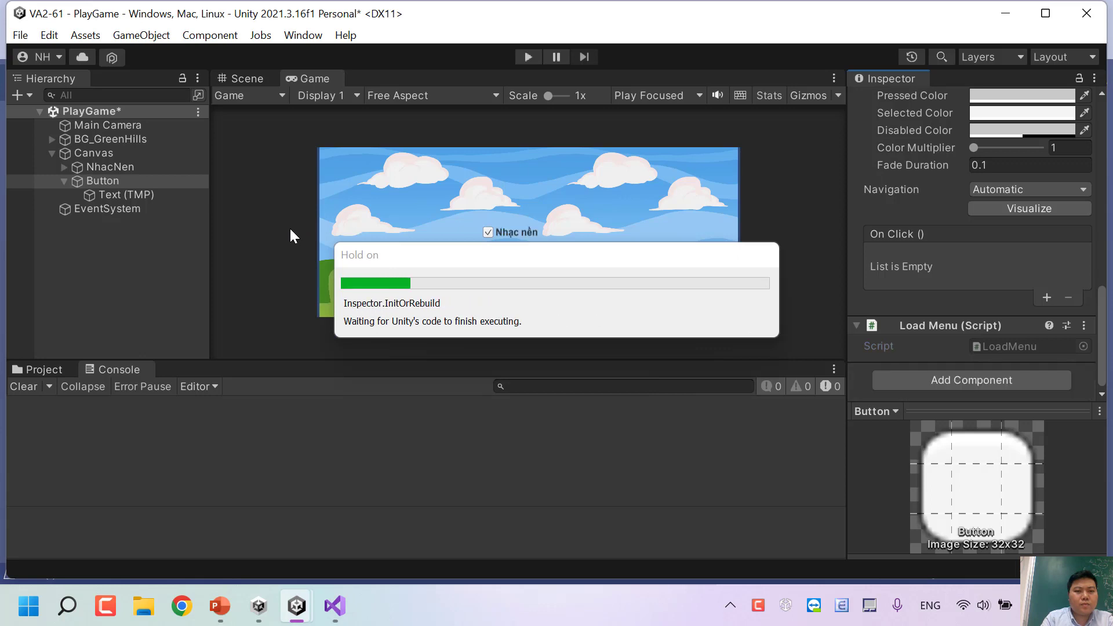
left_click(523, 53)
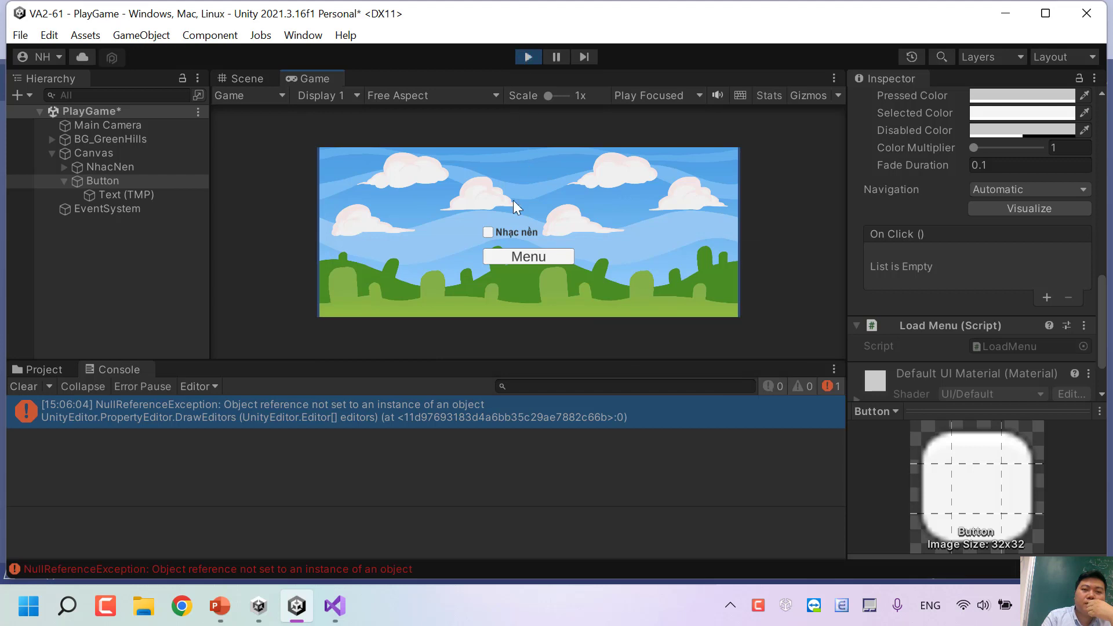
left_click(544, 253)
left_click(543, 253)
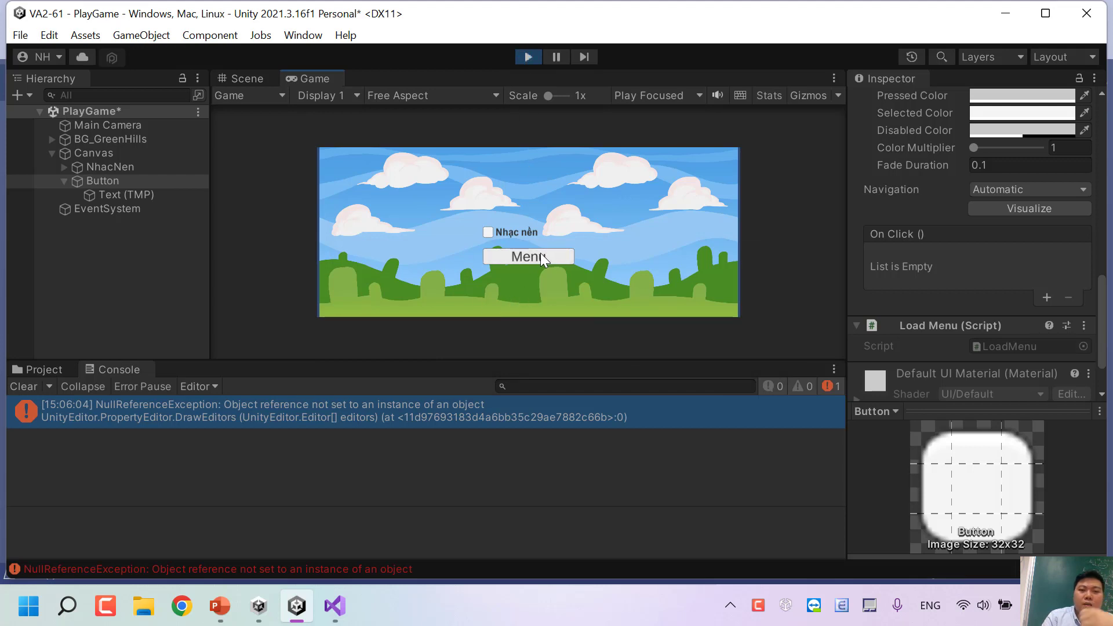
left_click(489, 232)
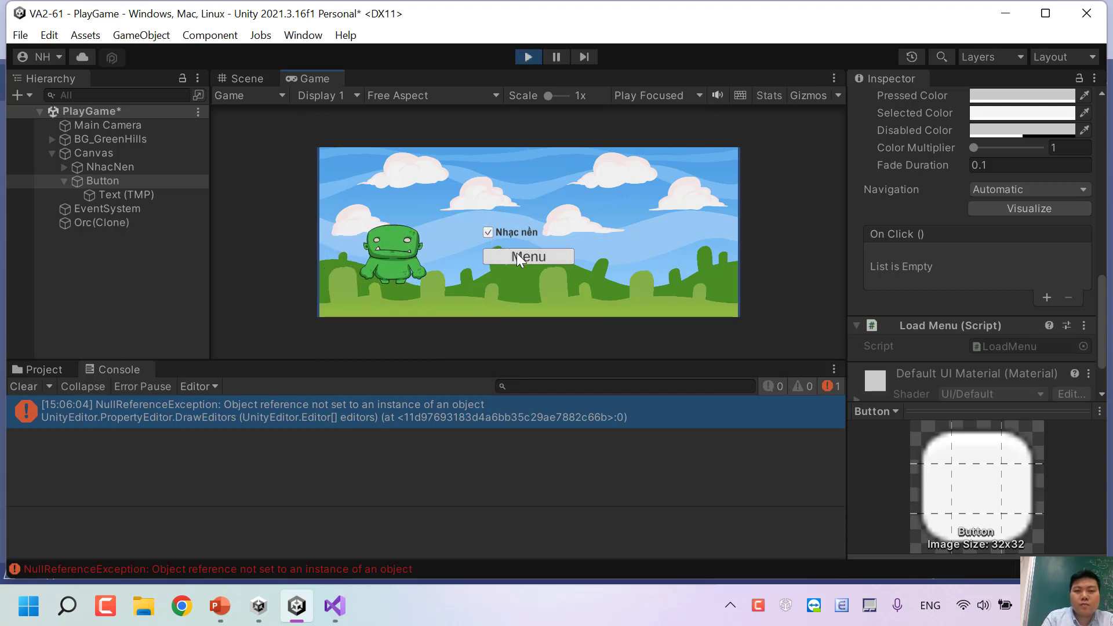
left_click(525, 58)
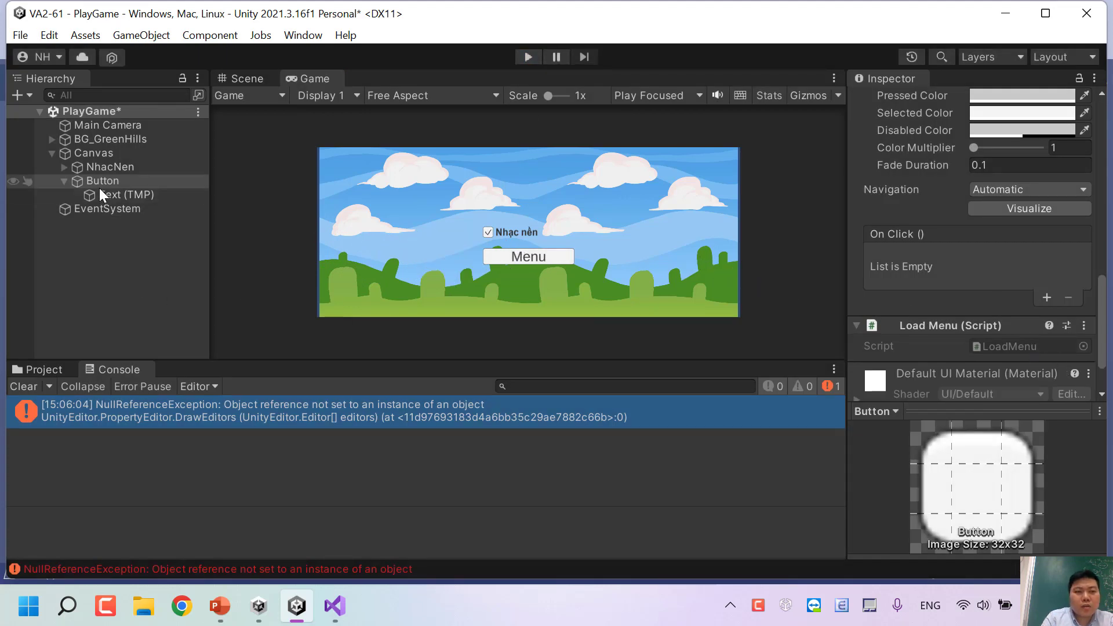
left_click_drag(99, 185, 965, 261)
Step: Wire the Menu button's On Click to LoadMenu.loadMenuScene on the Button object, then run the game
left_click(1046, 299)
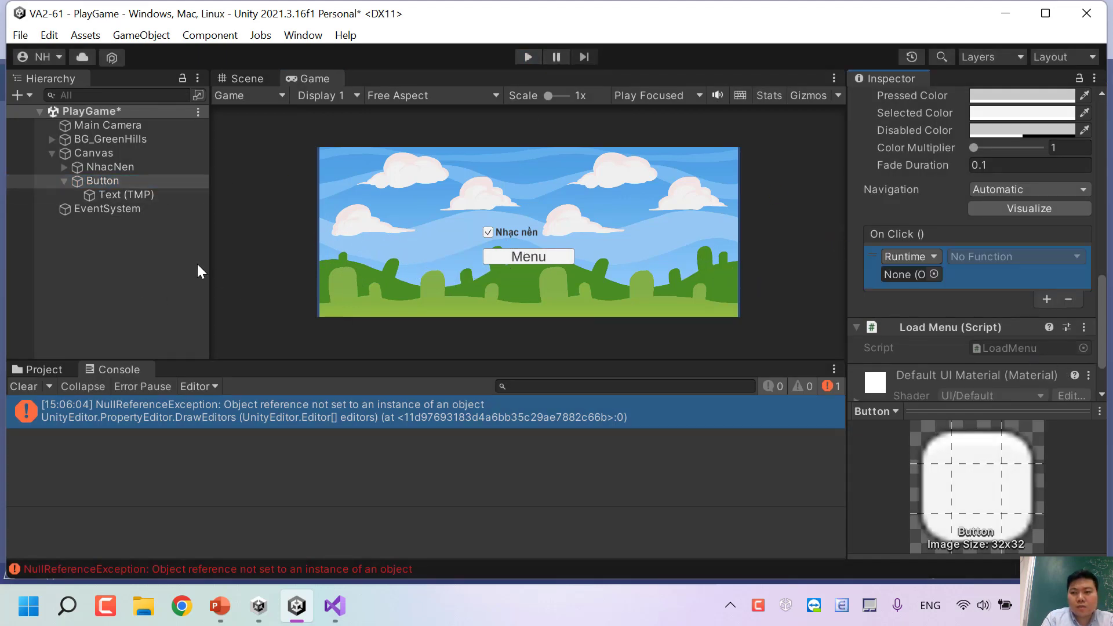
left_click_drag(116, 180, 904, 275)
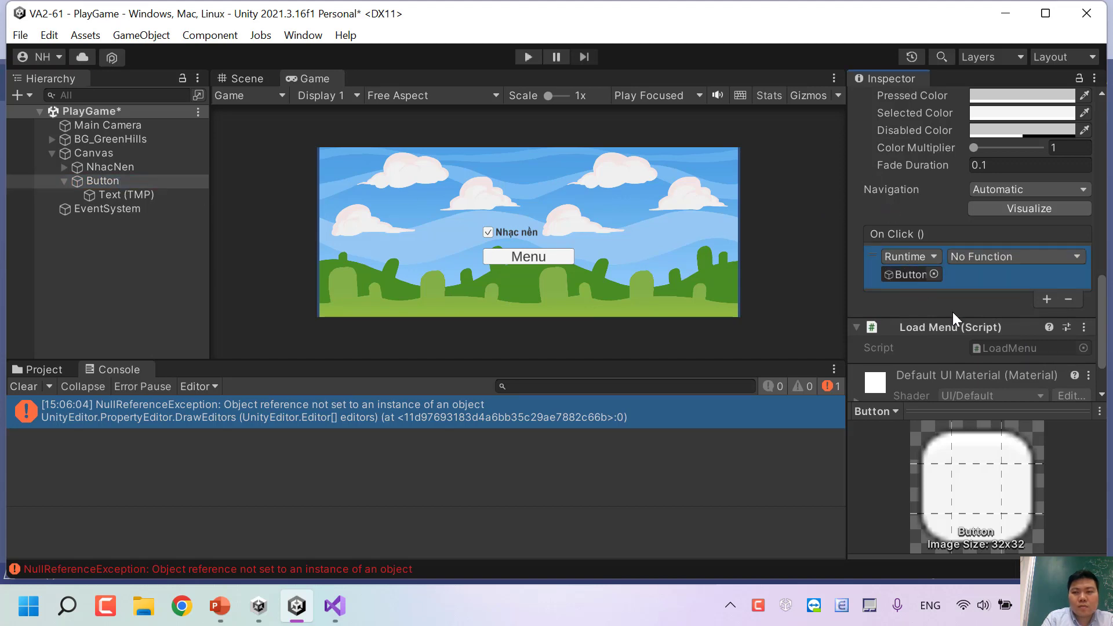
left_click(1013, 259)
mouse_move(1027, 403)
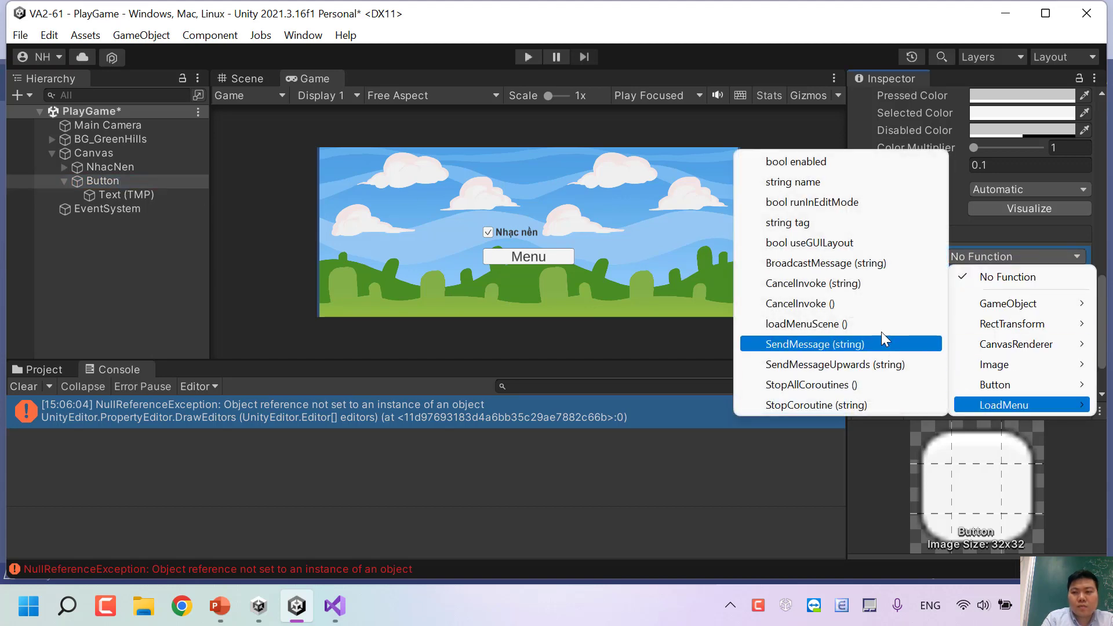
left_click(862, 325)
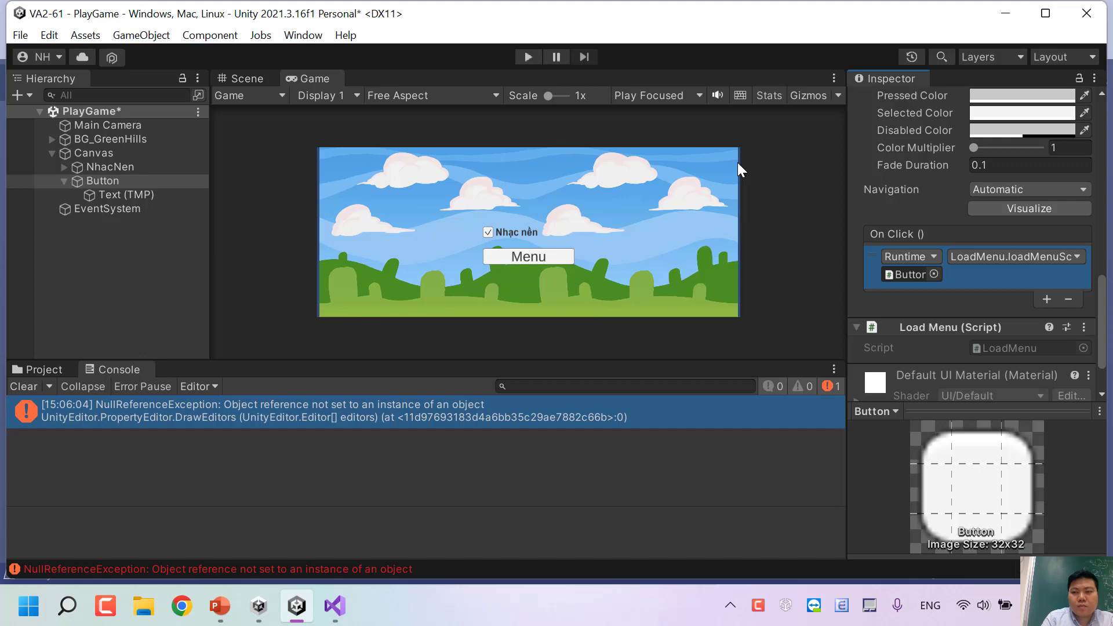
left_click(529, 58)
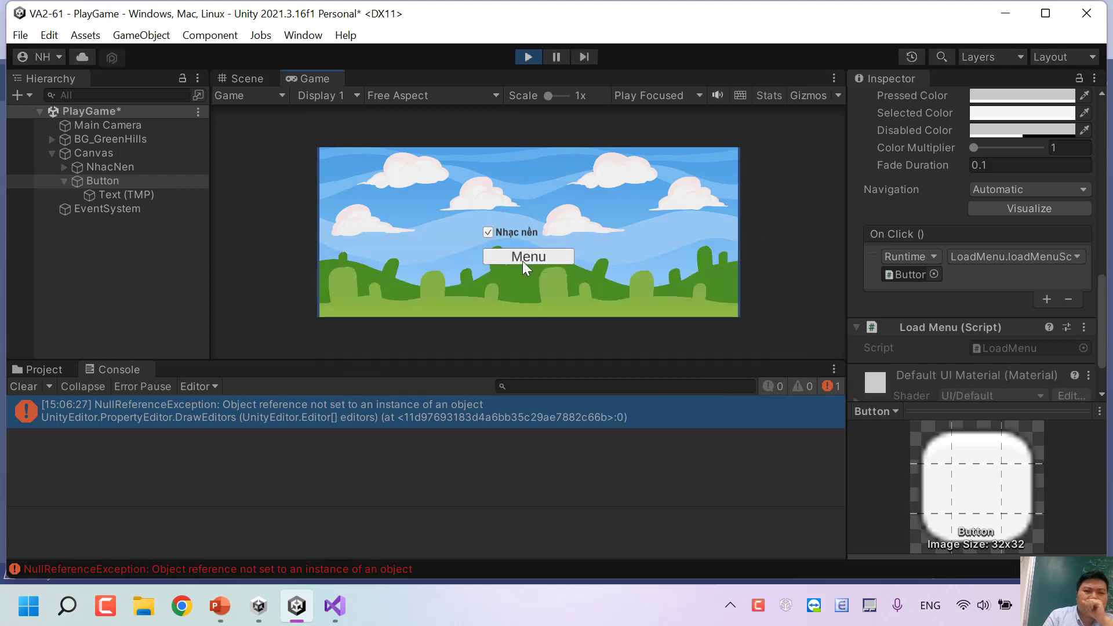
Step: Press Menu in the running game and inspect the error that build index 1 isn't in the build settings
left_click(523, 261)
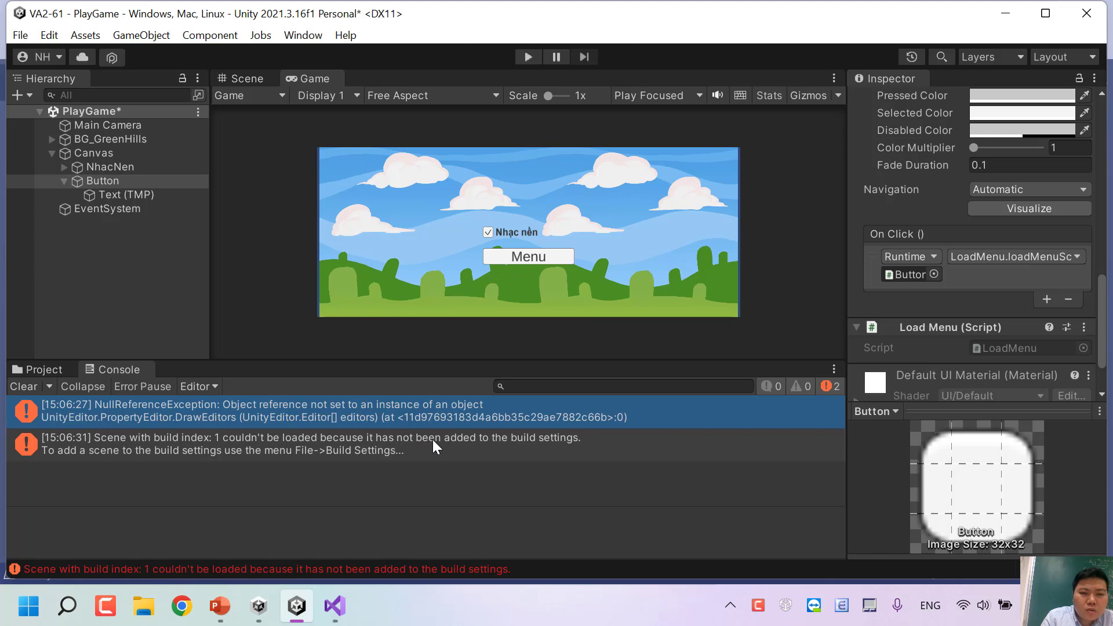
left_click(571, 443)
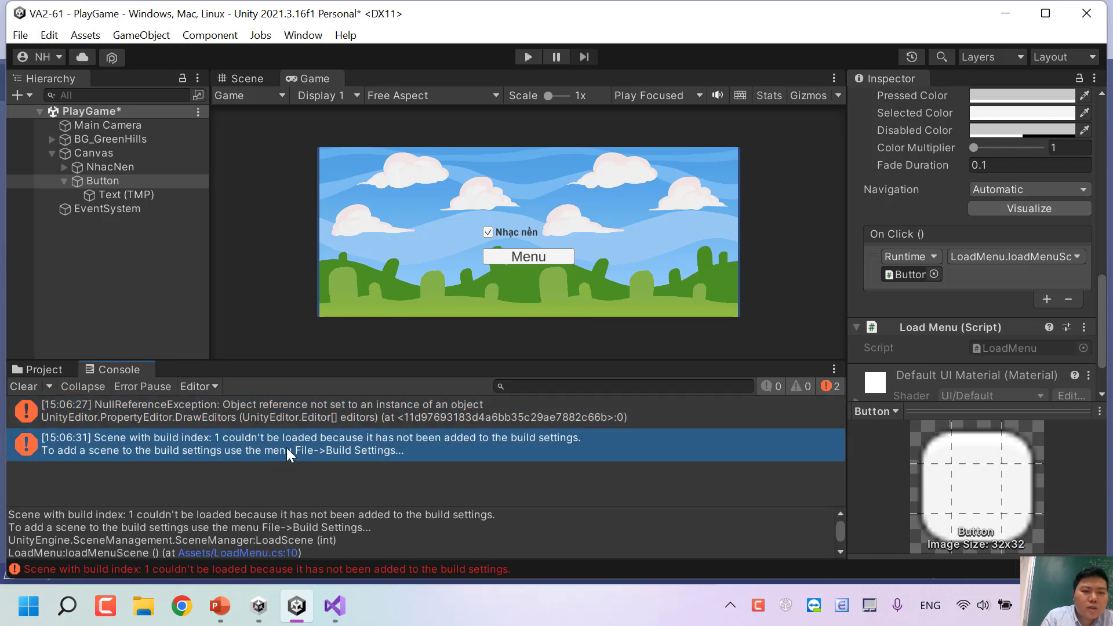
left_click(19, 34)
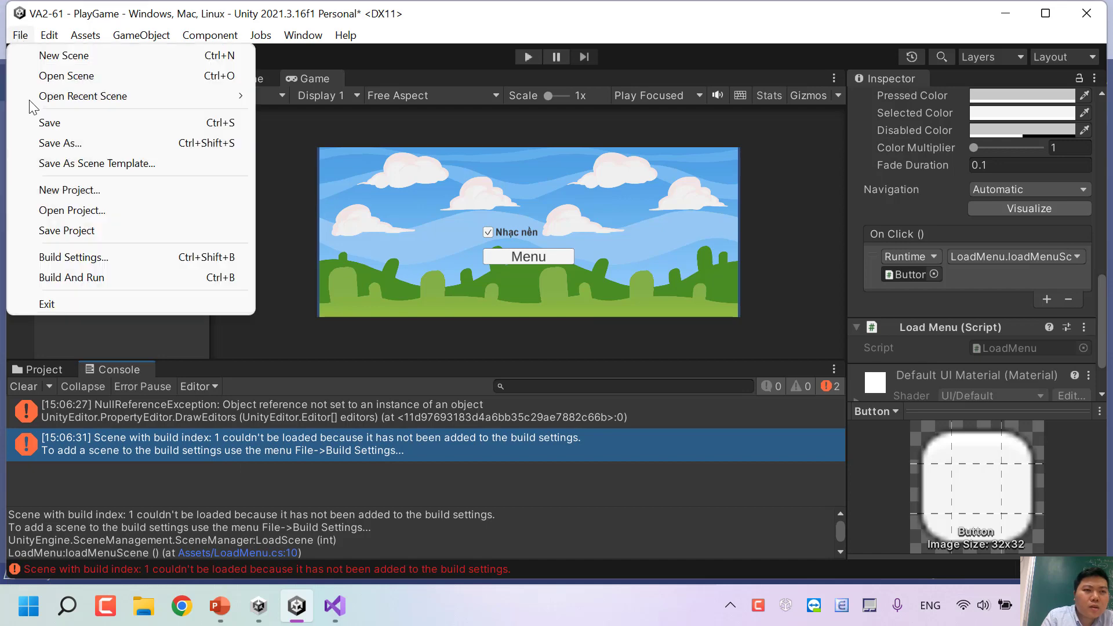
Step: Open the Menu scene from Assets/Scenes, answering the save-changes prompt
left_click(104, 257)
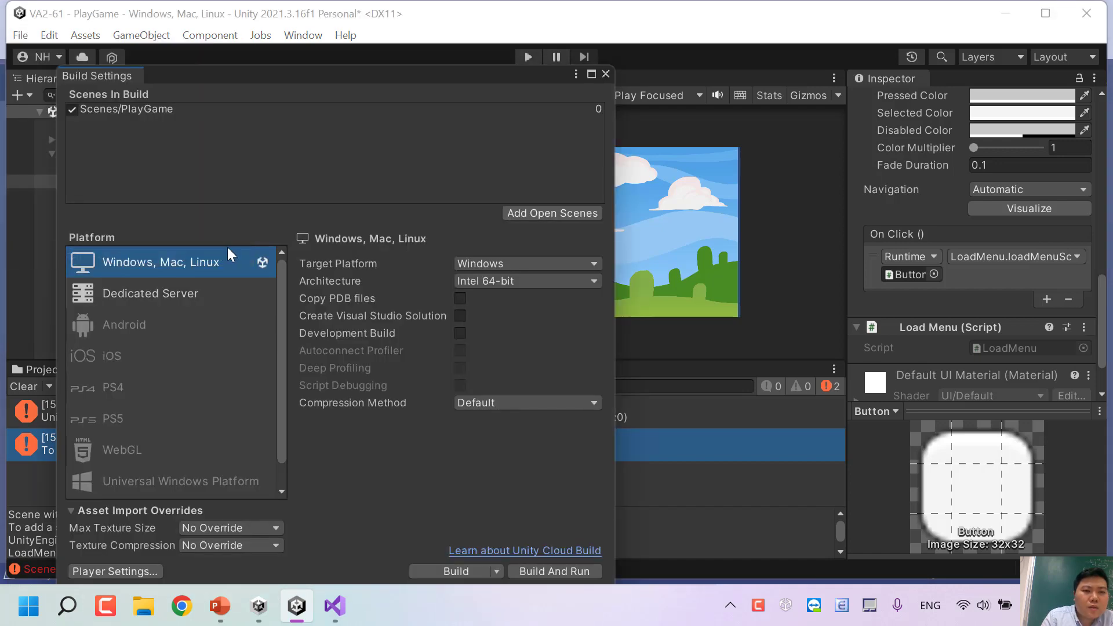
left_click(606, 73)
left_click(71, 372)
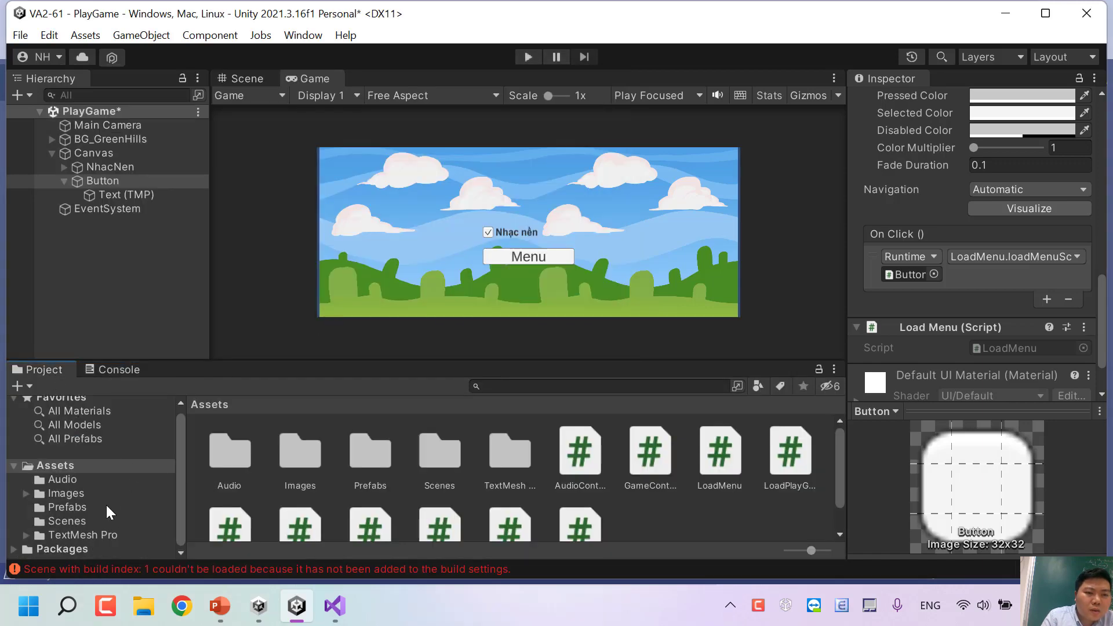
left_click(68, 521)
double_click(212, 447)
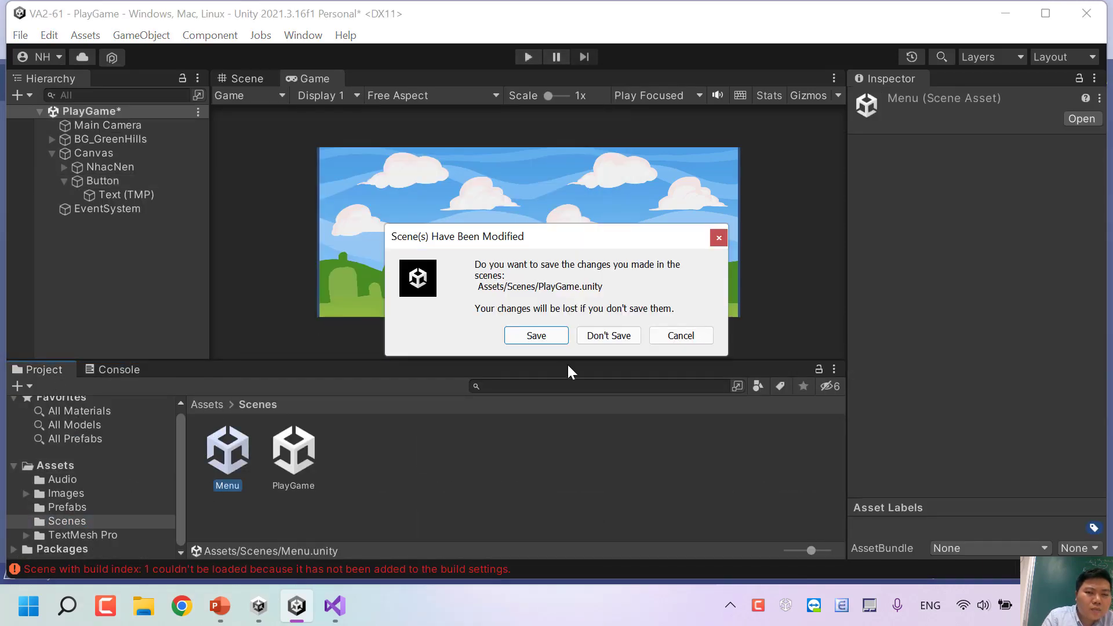
left_click(529, 335)
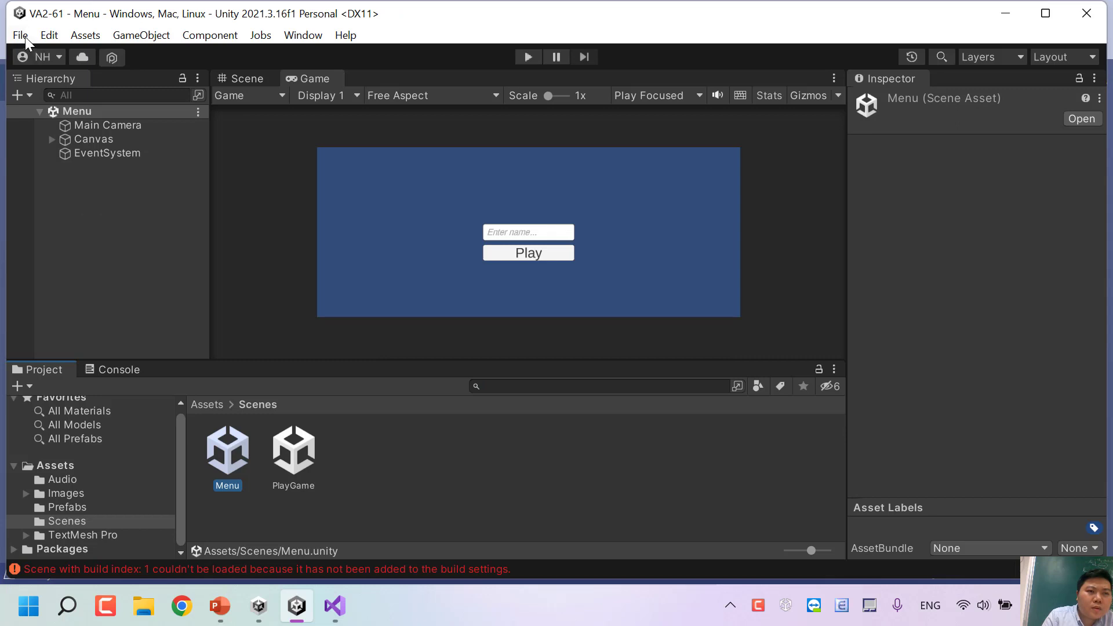
Step: Add the open Menu scene to Build Settings as index 1 and start play mode
left_click(20, 36)
left_click(103, 255)
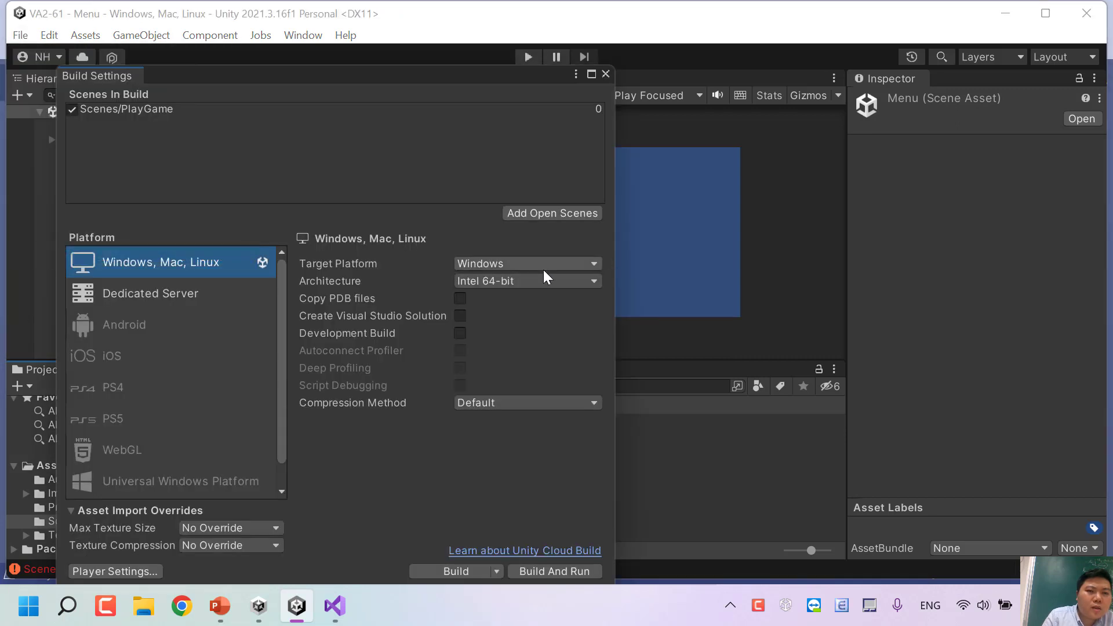
left_click(525, 212)
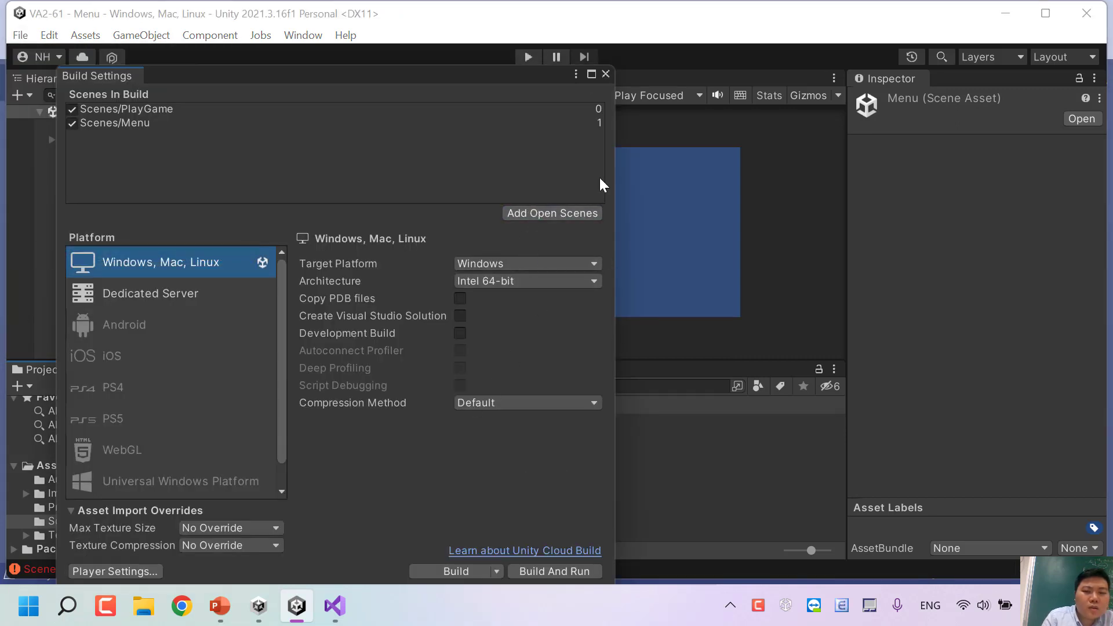
left_click(606, 74)
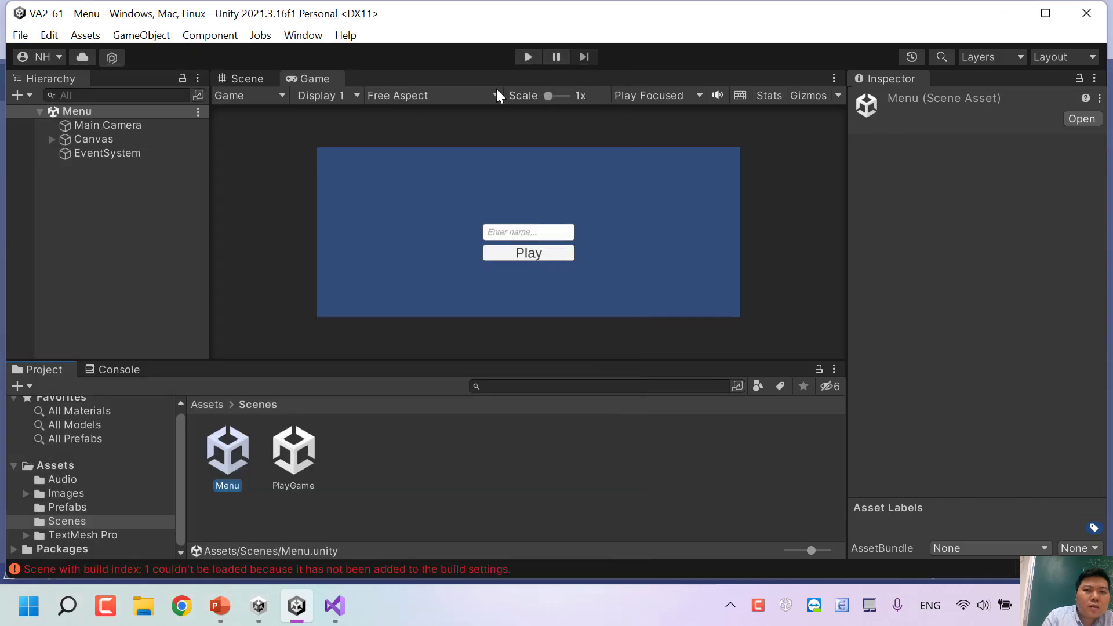
left_click(524, 56)
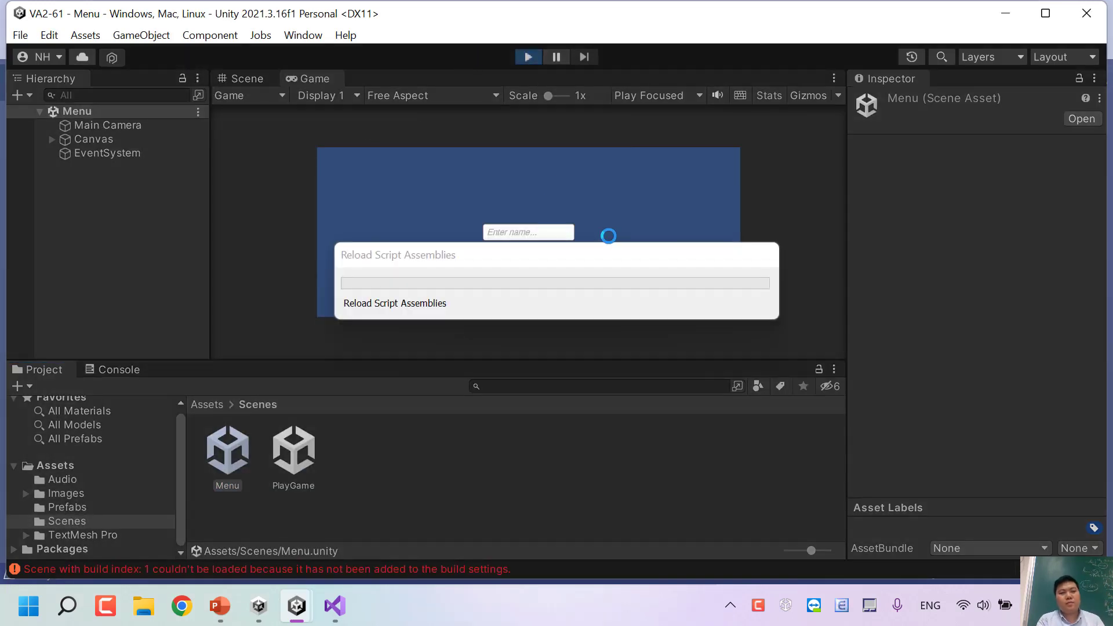
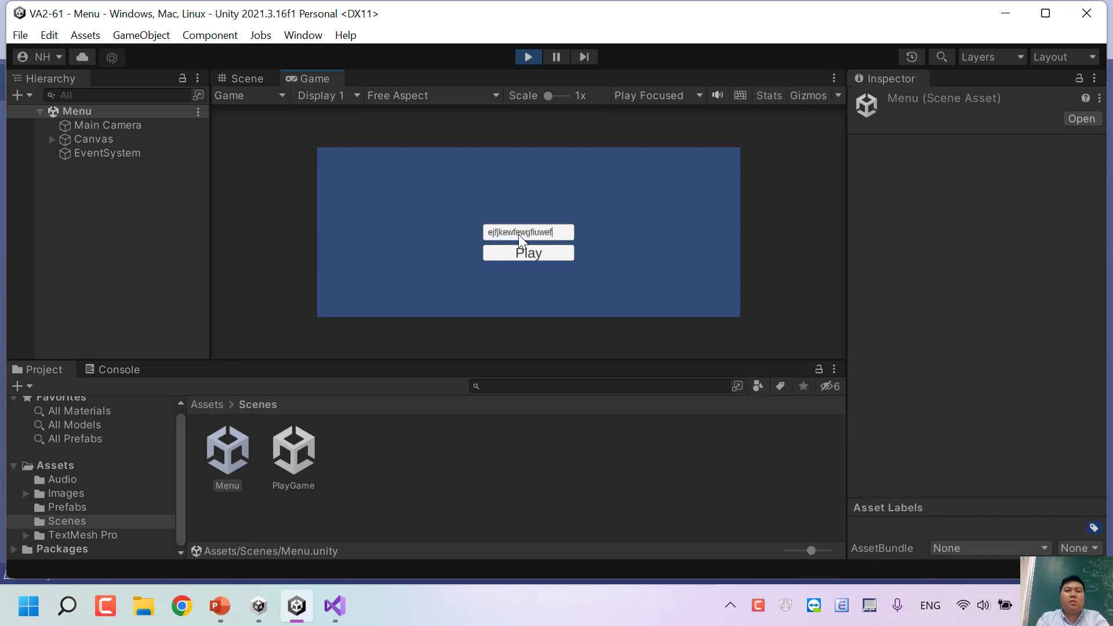
Step: In the running game, switch between the Menu and PlayGame scenes twice
left_click(522, 252)
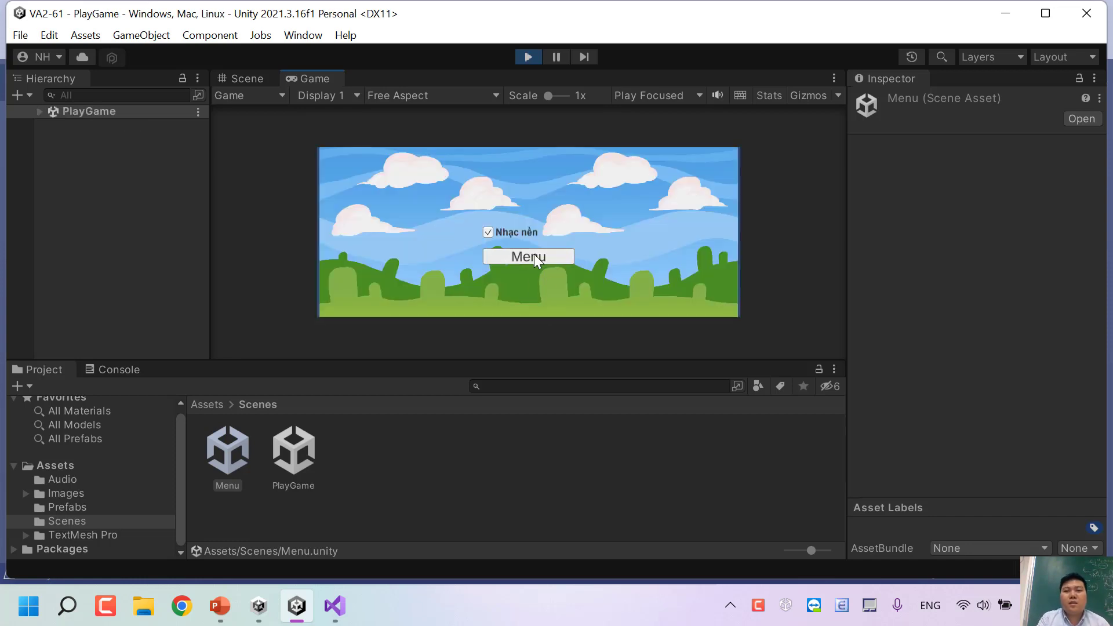
left_click(533, 258)
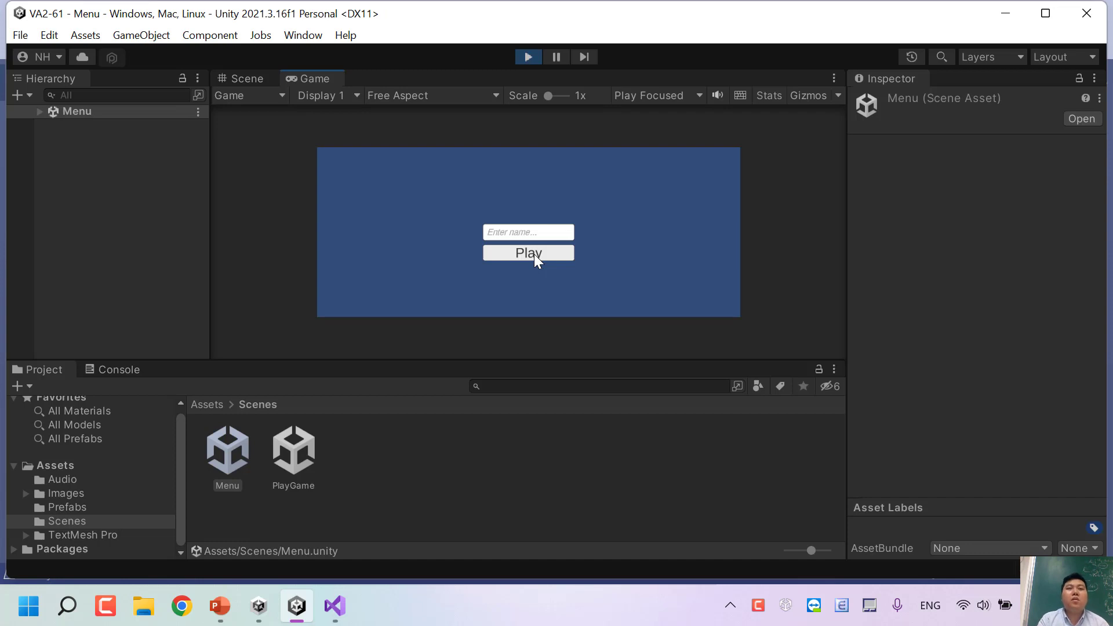
left_click(534, 255)
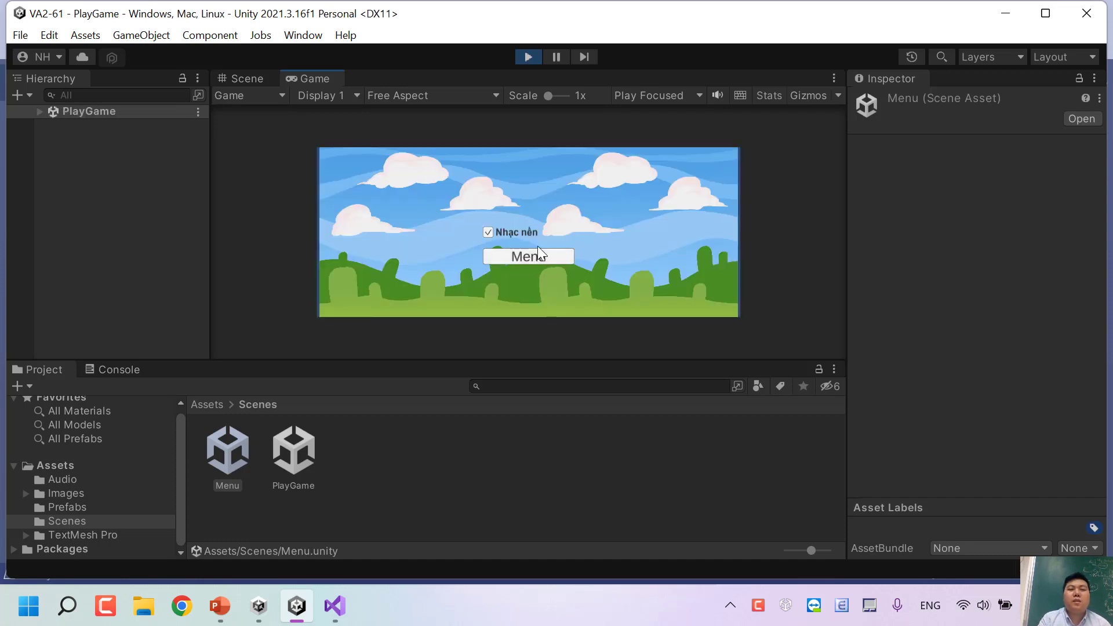
left_click(537, 251)
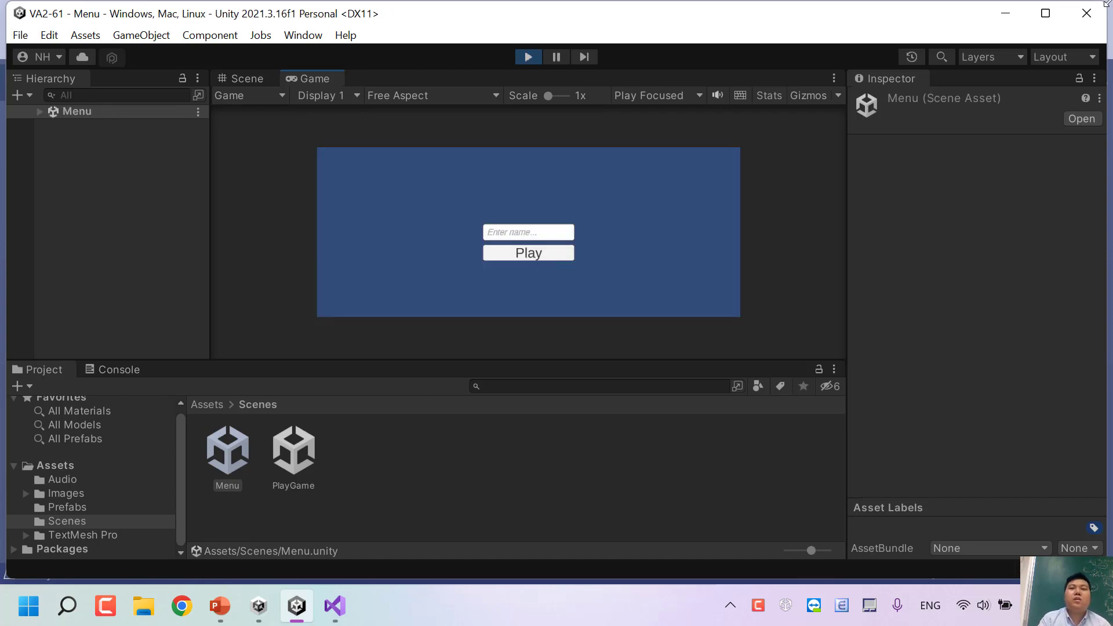
Step: Review slide 71's background-music volume ScrollBar requirement in PowerPoint, then return to Unity
left_click(210, 602)
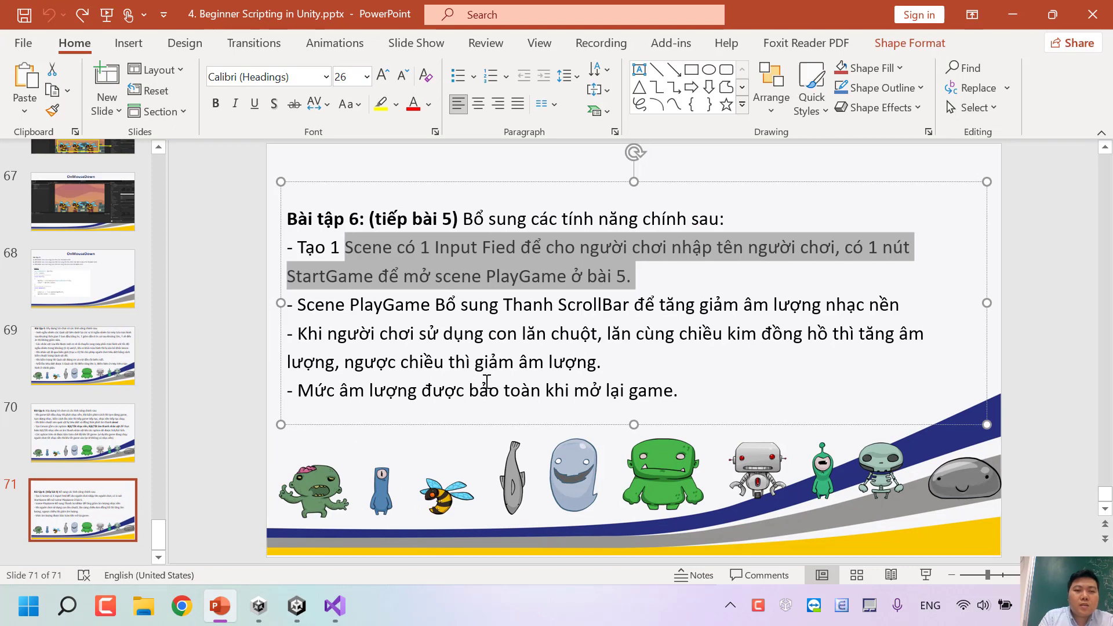
left_click_drag(558, 306, 900, 305)
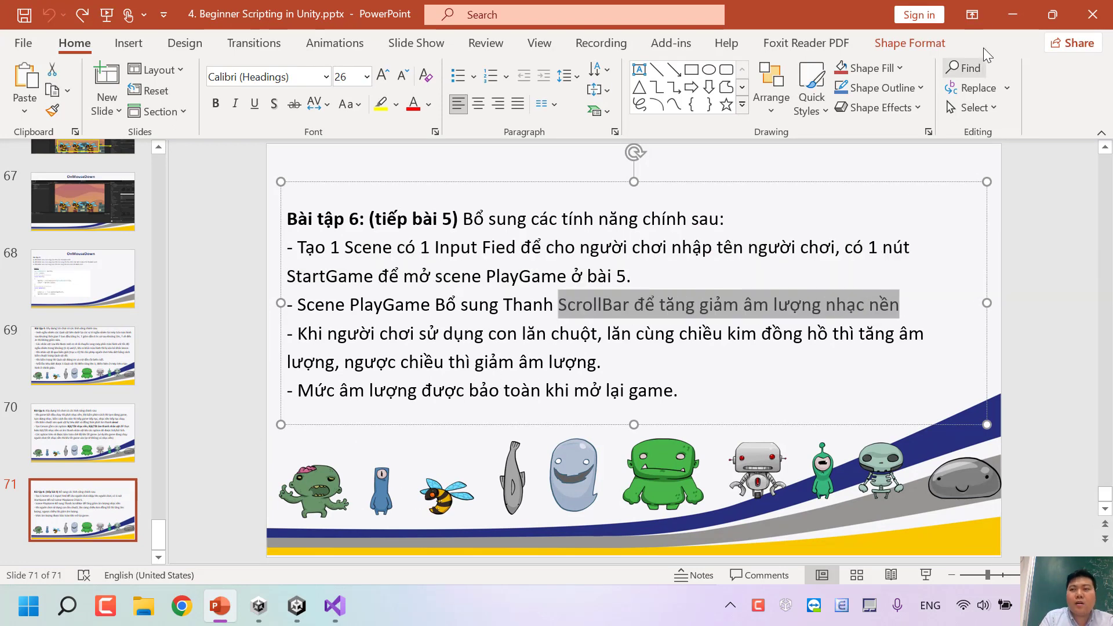
key("alt+Tab")
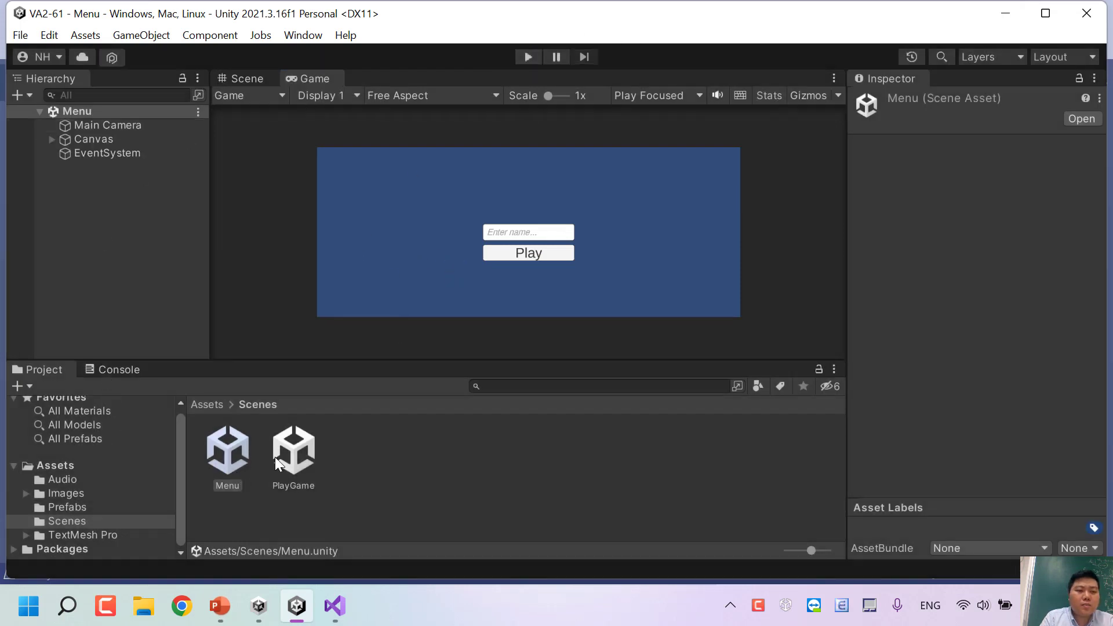
Step: Open PlayGame, add a UI Scrollbar under Canvas, and set its Pos Y to 27.93
double_click(284, 457)
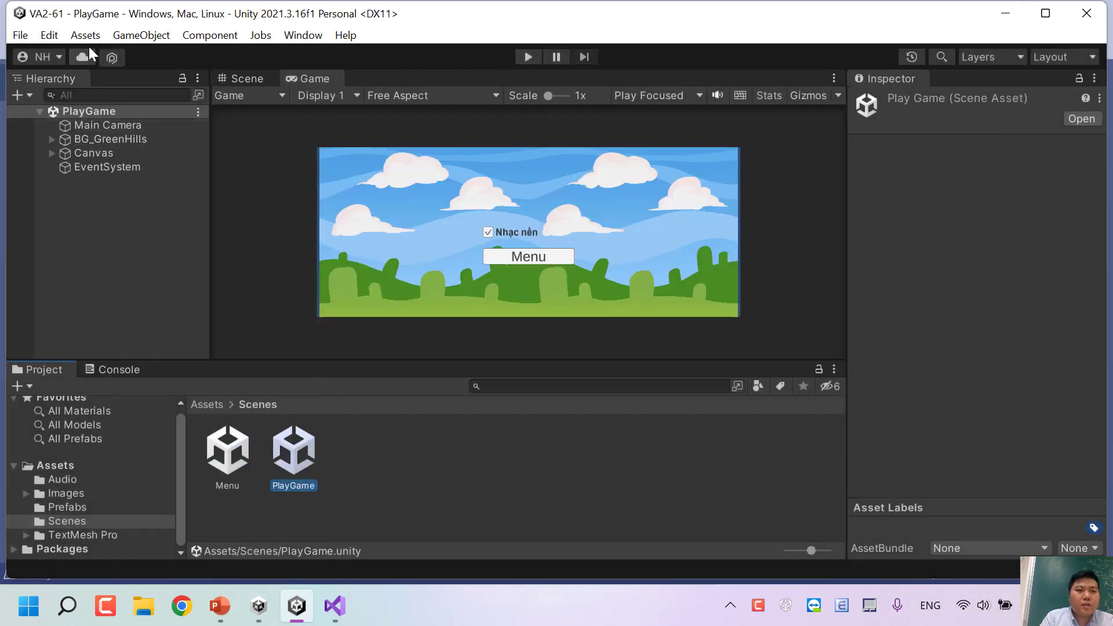
left_click(145, 34)
mouse_move(226, 246)
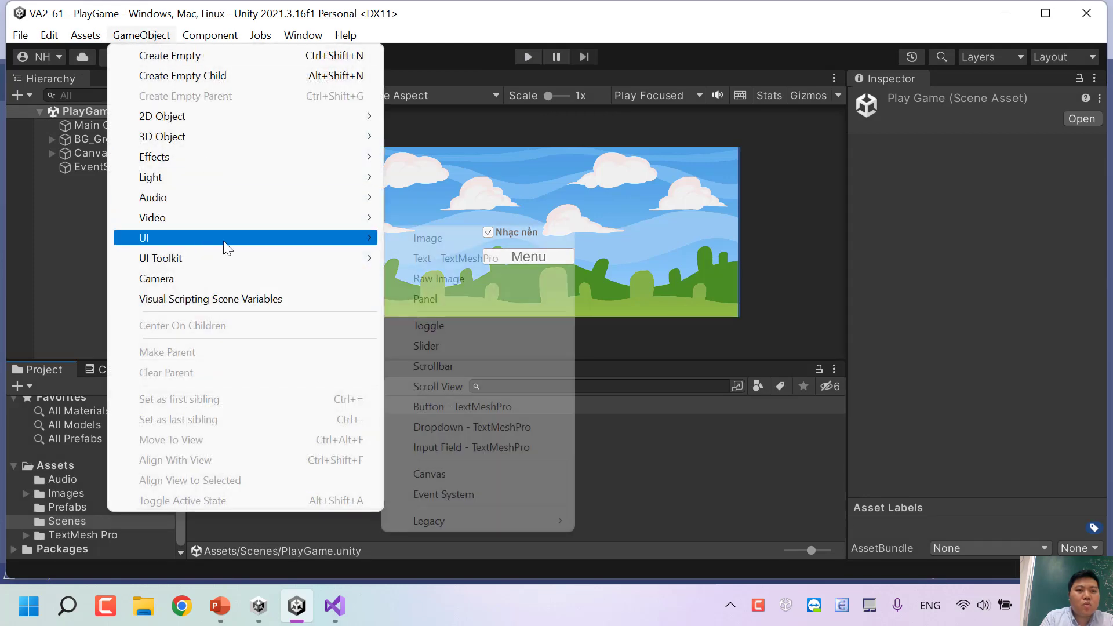
left_click(461, 370)
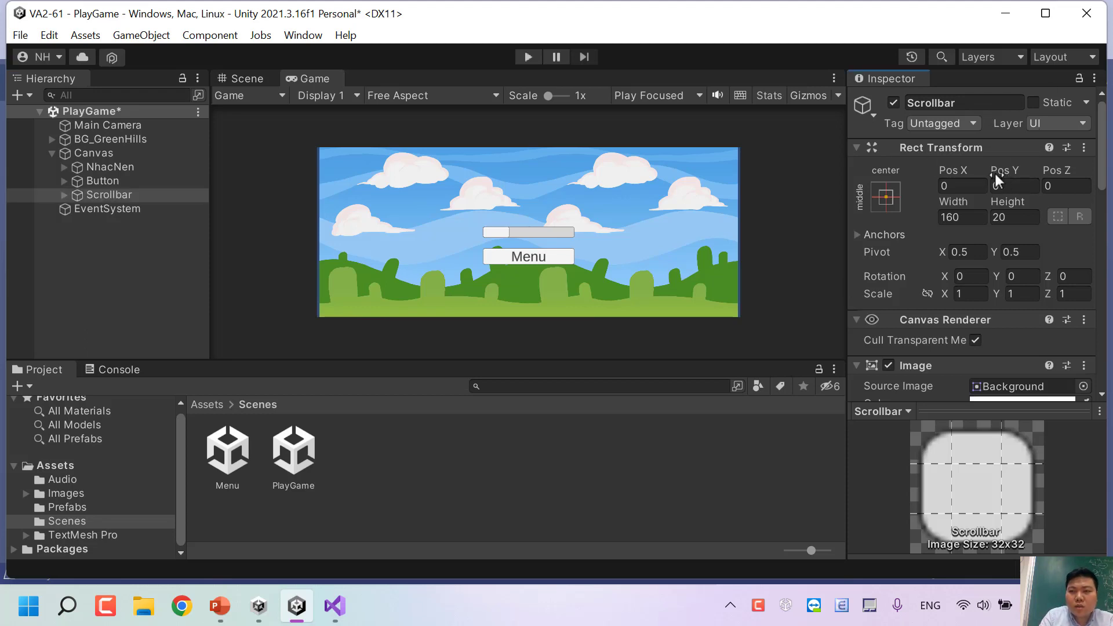
mouse_move(990, 171)
left_mouse_down()
mouse_move(870, 203)
mouse_move(422, 544)
mouse_move(601, 536)
left_mouse_up()
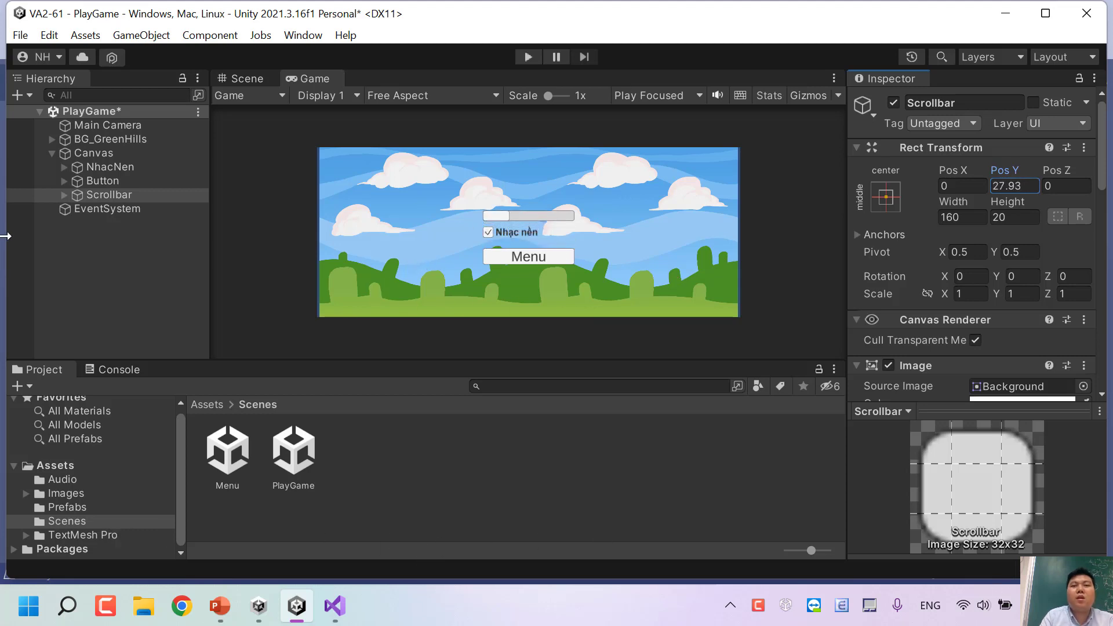
Step: Rename the new Scrollbar object to AmLuongNhacNen
left_click(129, 182)
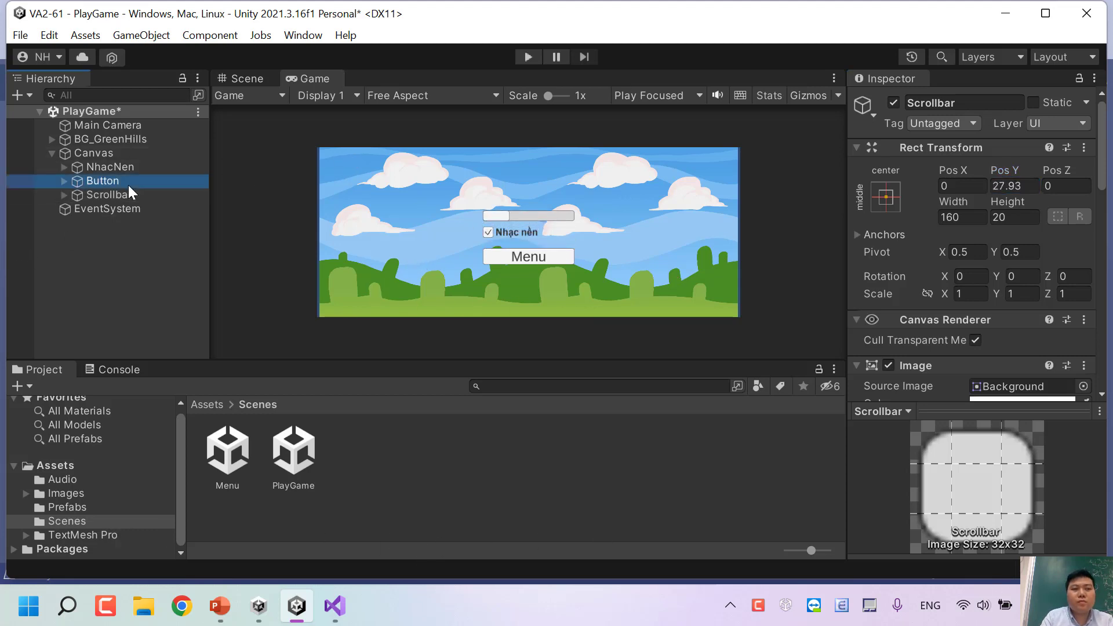
left_click(116, 194)
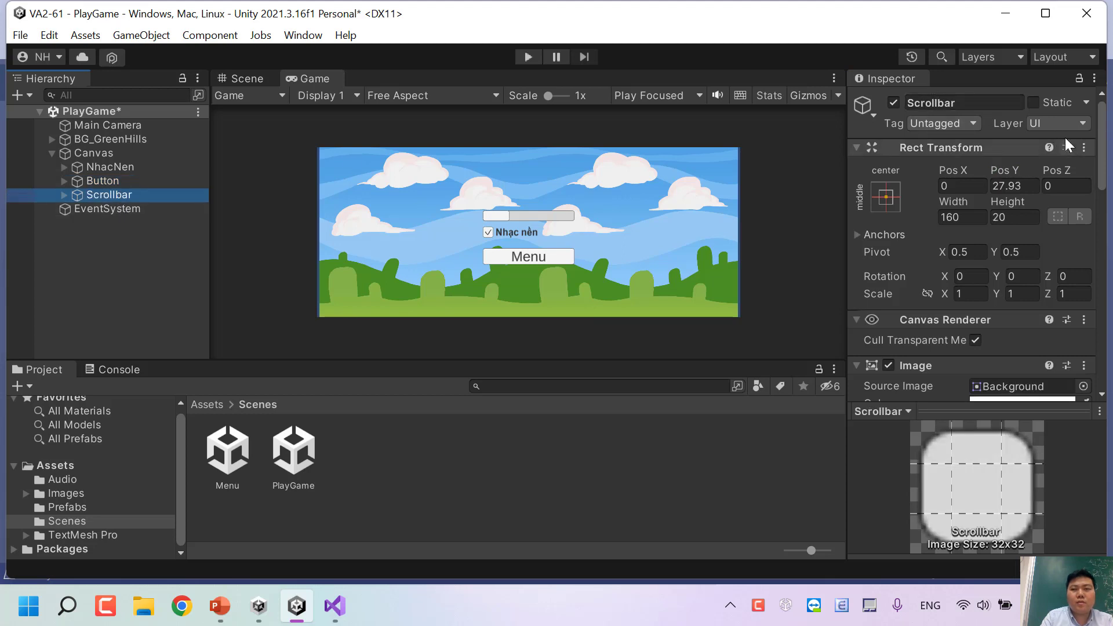
left_click(908, 106)
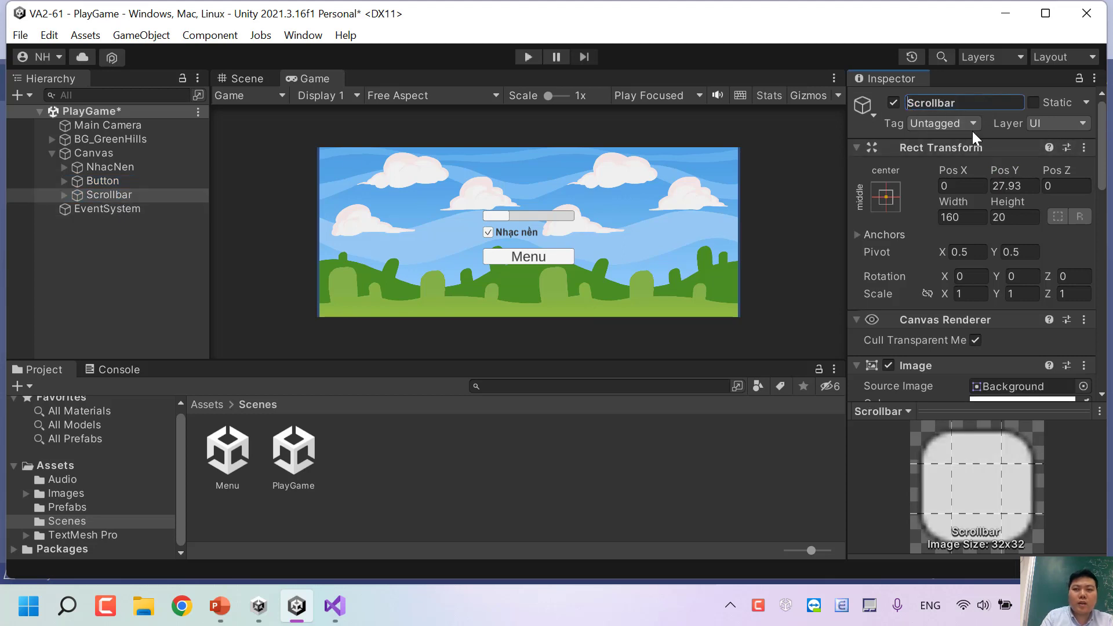
type("N")
key("BackSpace")
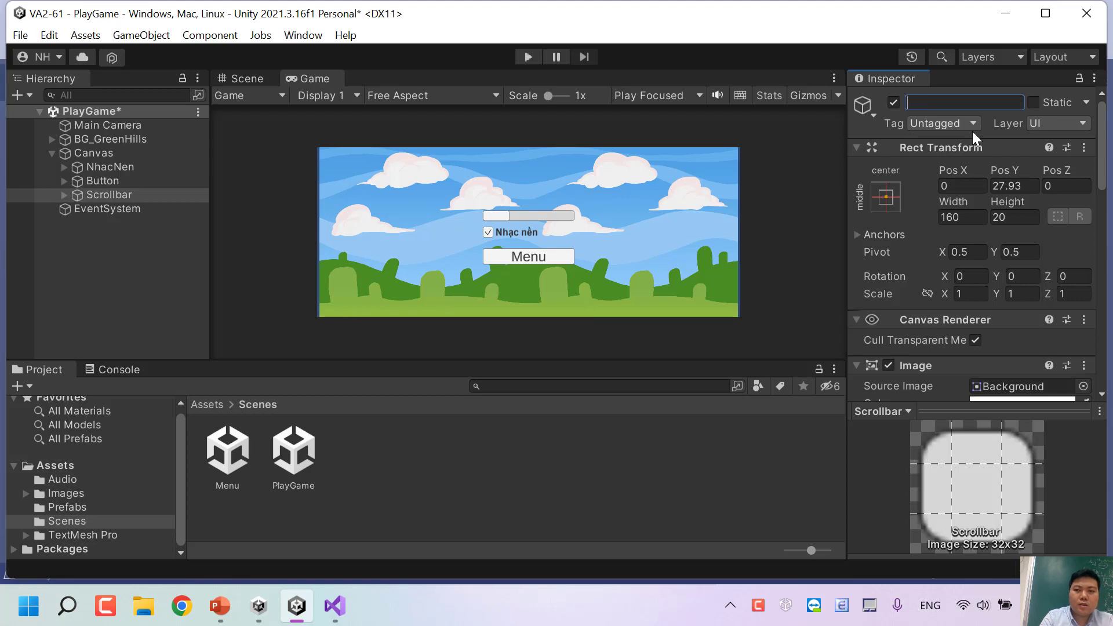
type("AmLuo")
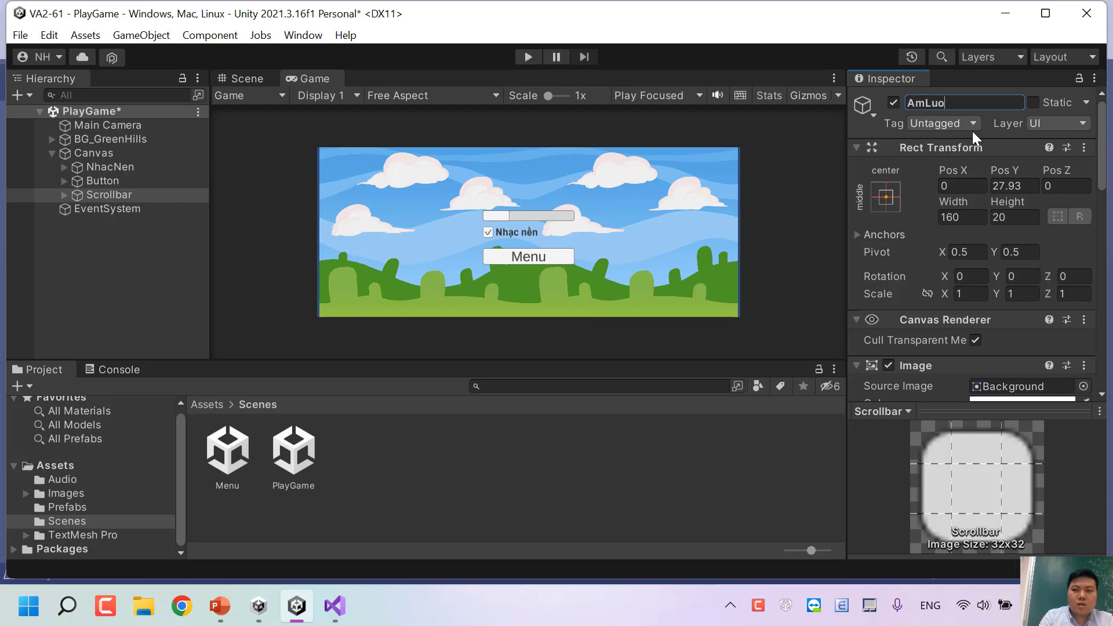
type("ngNhacNen")
key("Return")
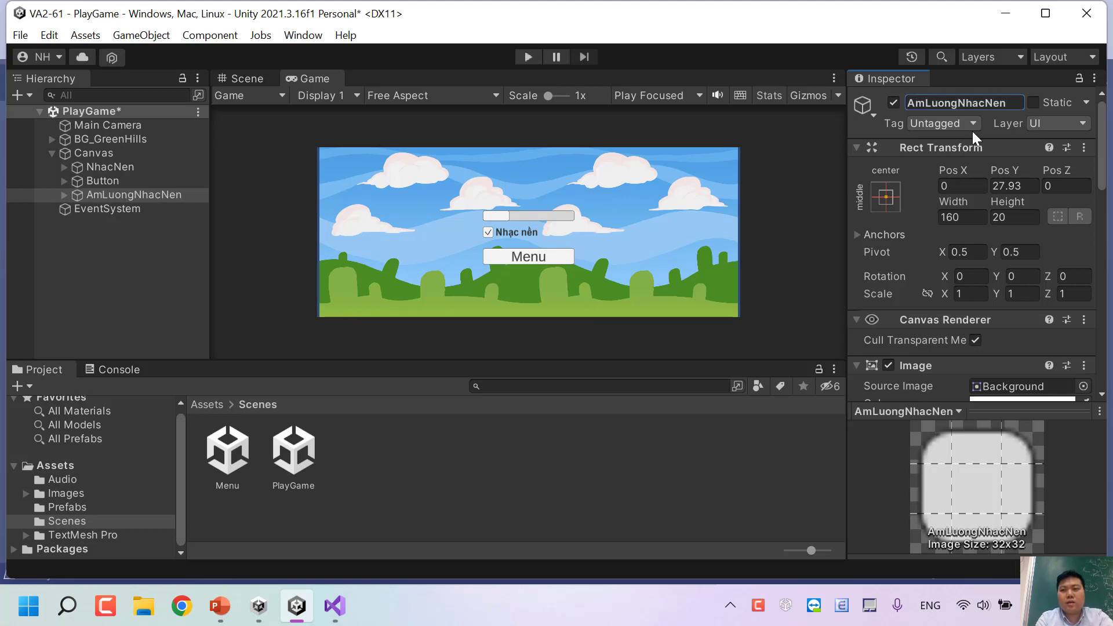
Step: Try out the Scrollbar component's Value, then leave it at 0
scroll(1013, 204, "down", 3)
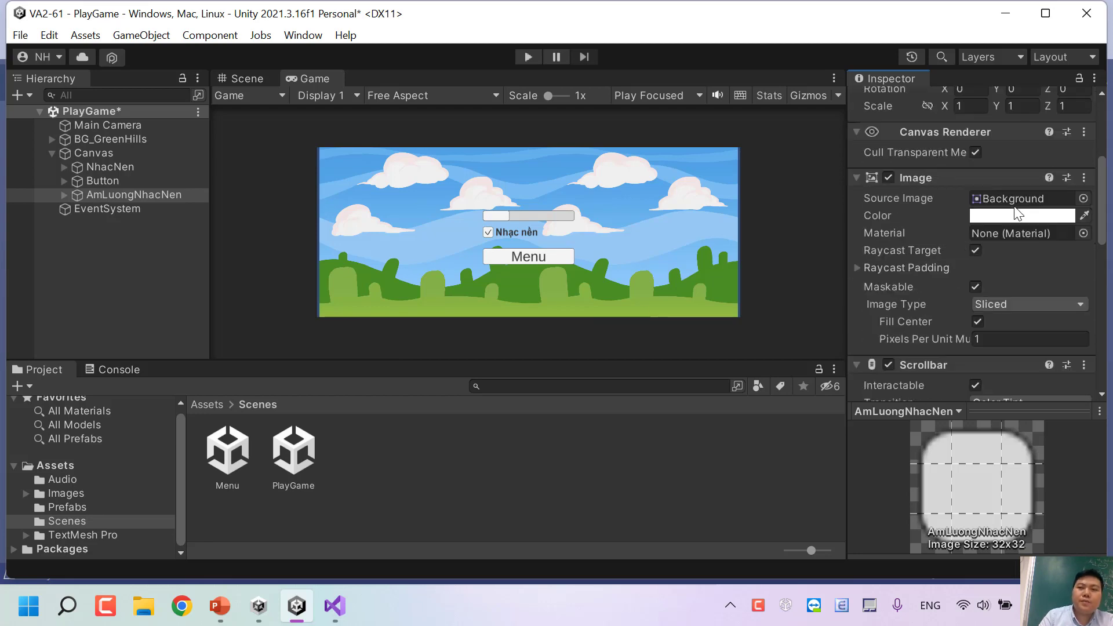
scroll(1013, 204, "down", 3)
scroll(1013, 204, "down", 3)
scroll(1014, 206, "down", 3)
scroll(1013, 206, "down", 3)
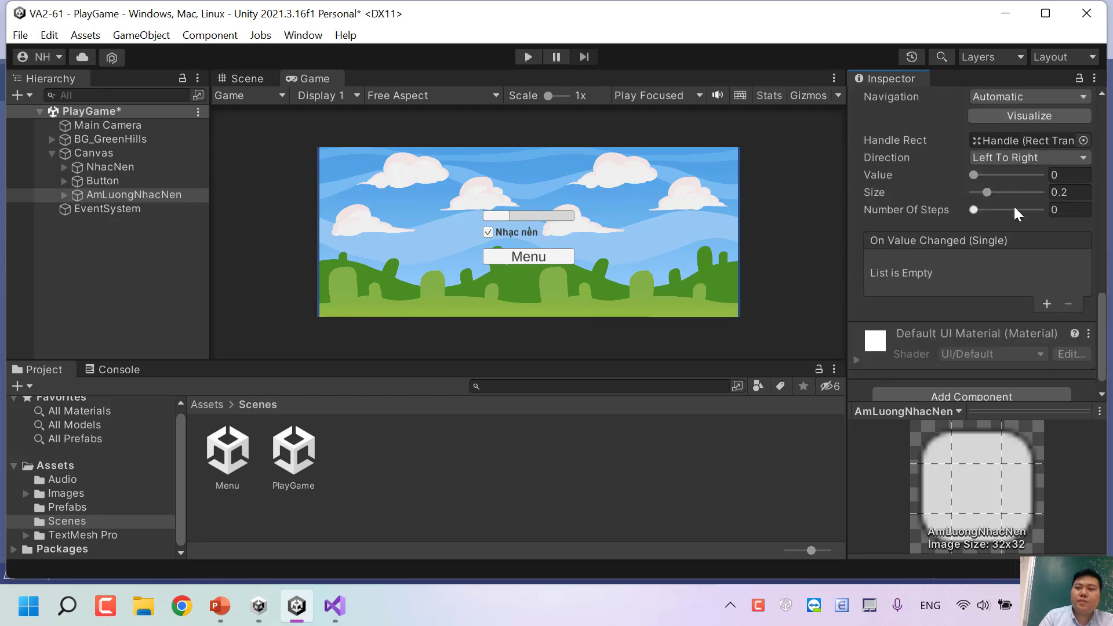
scroll(1014, 207, "down", 1)
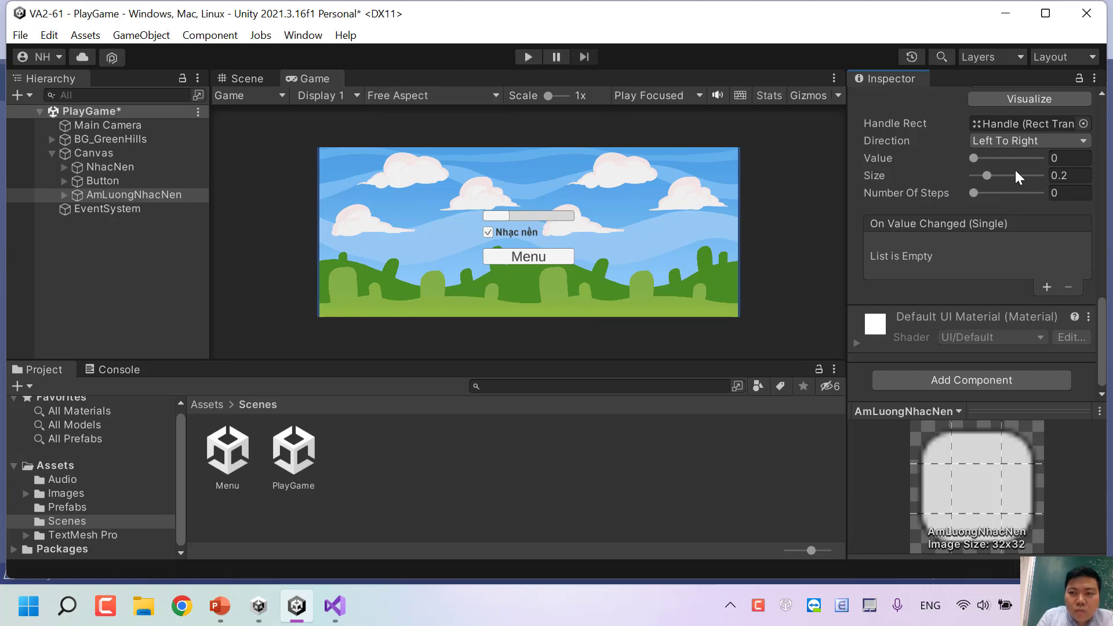
mouse_move(974, 158)
left_mouse_down()
mouse_move(938, 177)
mouse_move(1076, 169)
mouse_move(932, 183)
left_mouse_up()
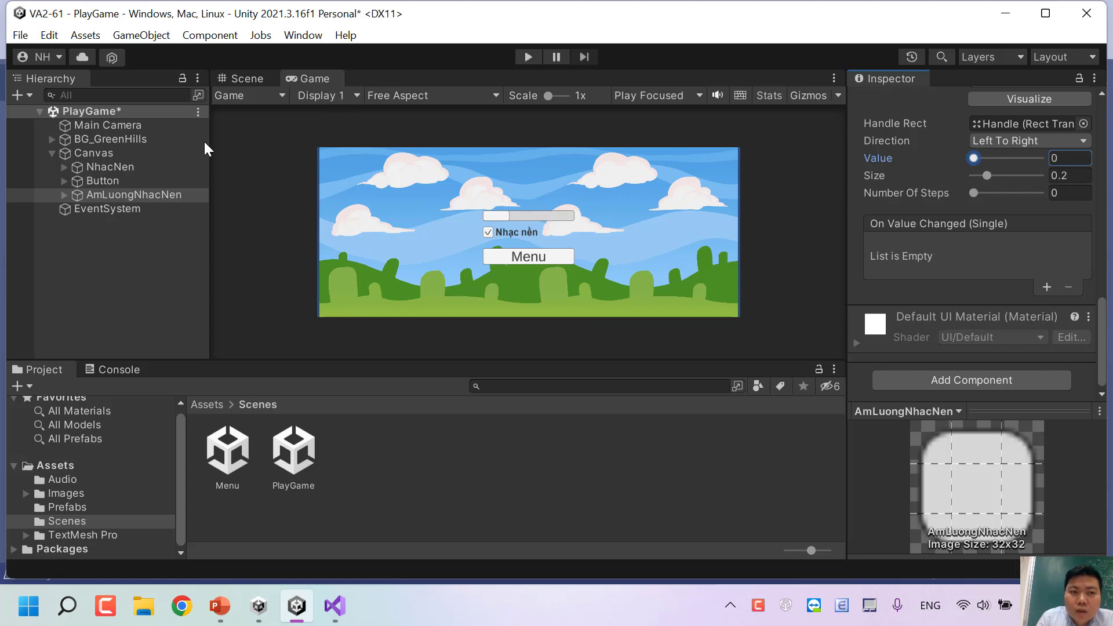
Step: Inspect the NhacNen toggle and the Main Camera's audio components
left_click(105, 168)
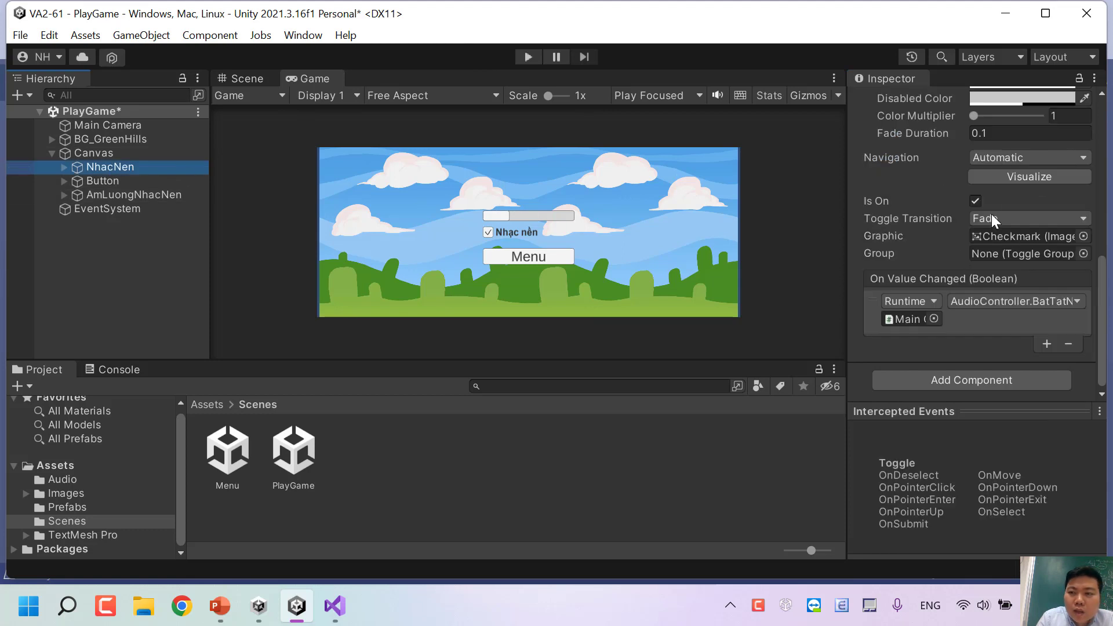
scroll(991, 213, "up", 3)
scroll(976, 284, "up", 3)
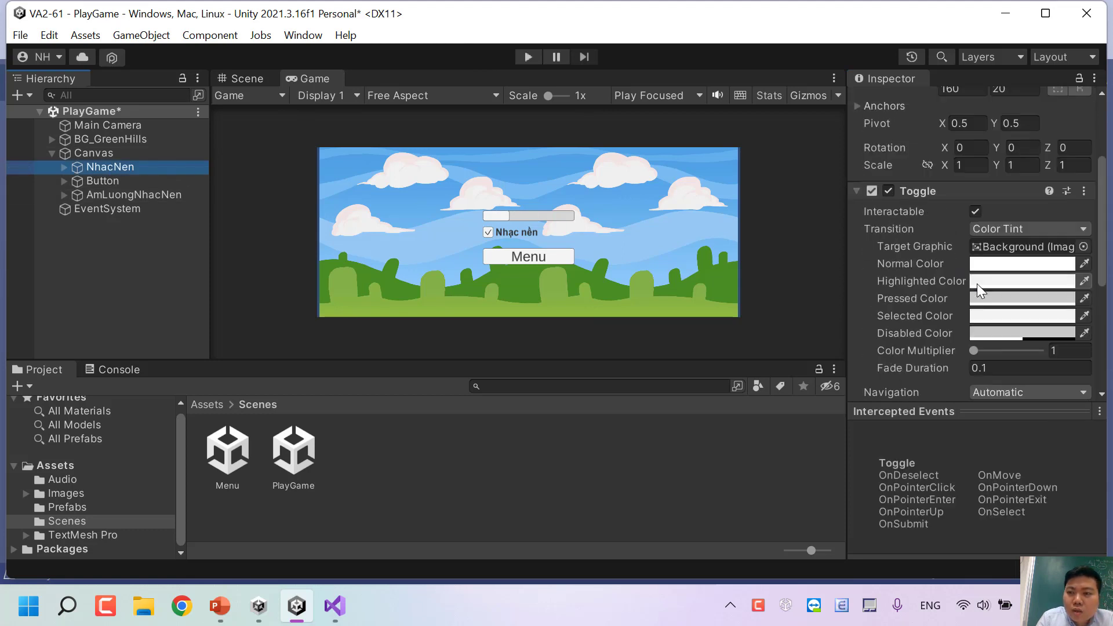
left_click(110, 125)
scroll(995, 245, "down", 5)
scroll(994, 284, "down", 5)
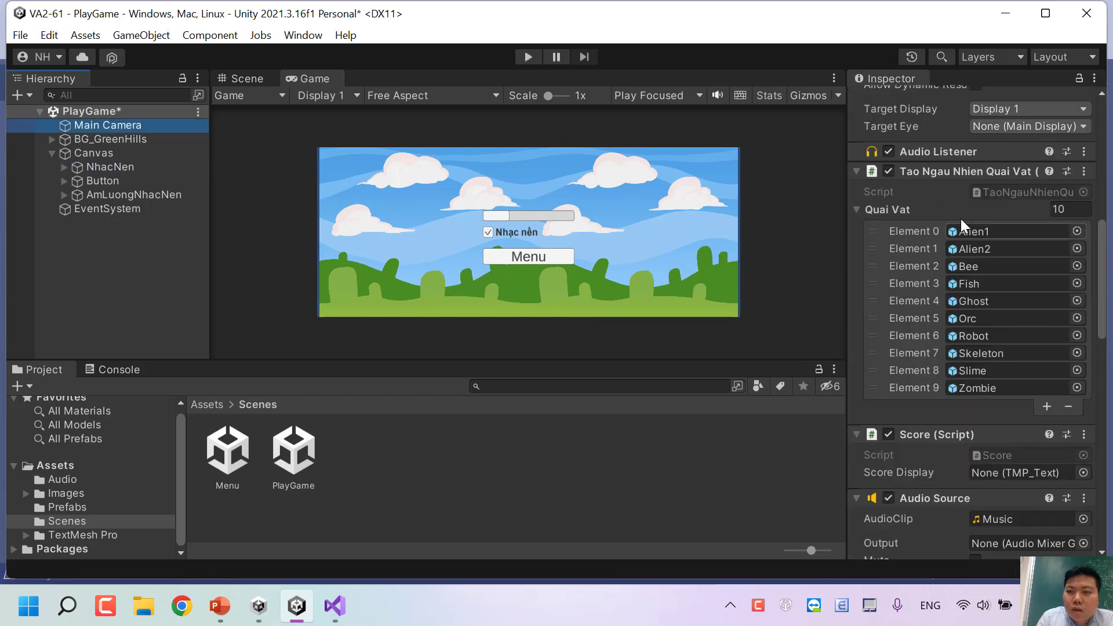
scroll(965, 348, "down", 5)
scroll(961, 373, "down", 5)
scroll(983, 375, "down", 2)
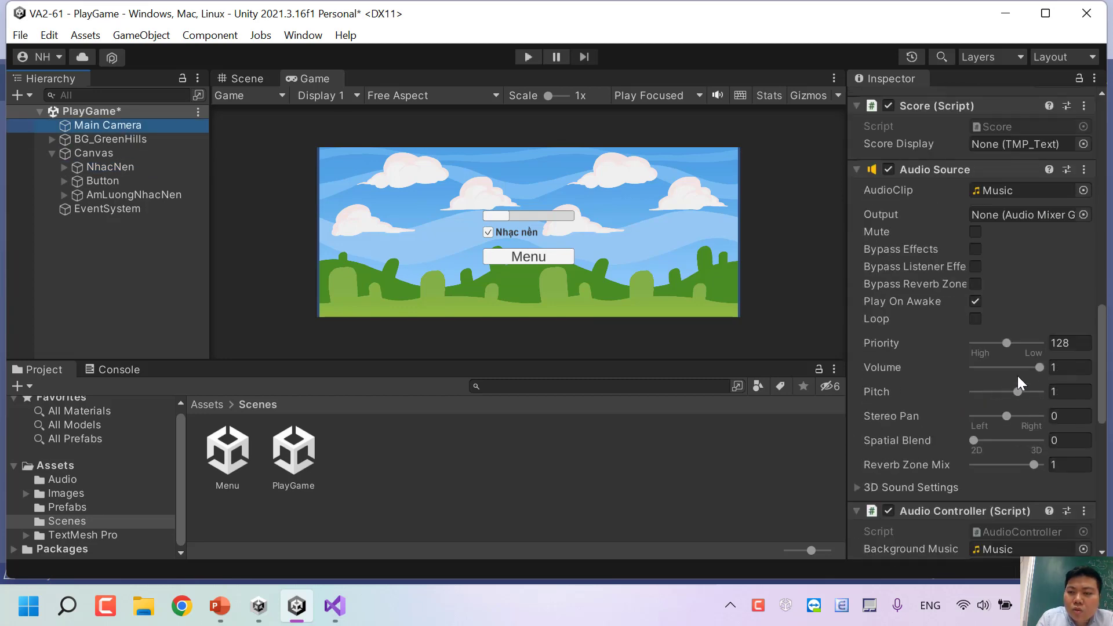
left_click_drag(1039, 367, 965, 367)
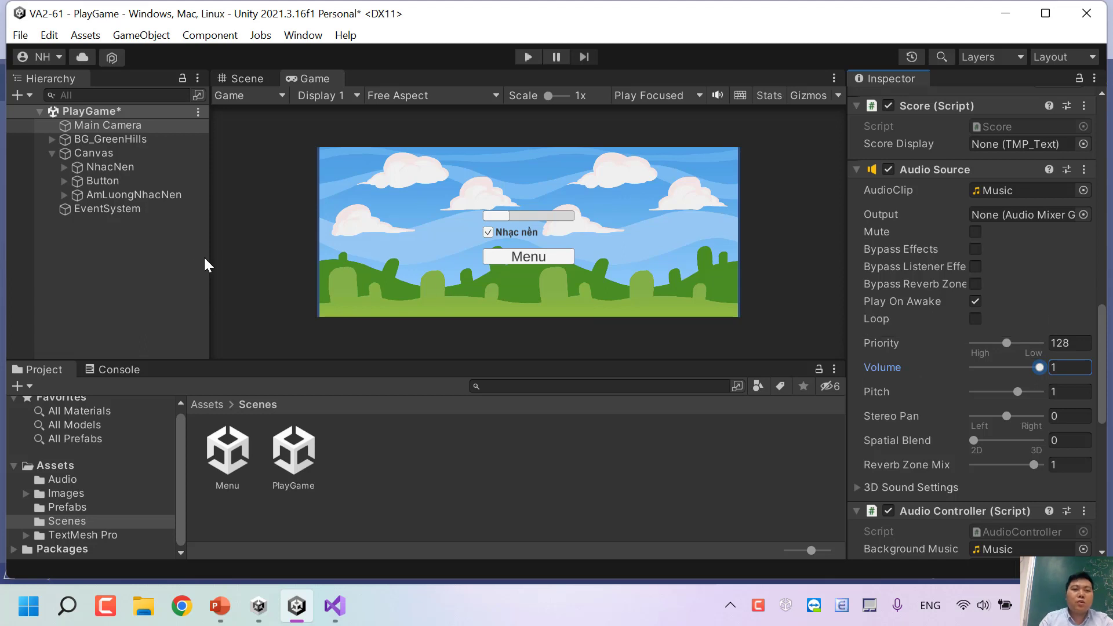
Step: Recheck the Main Camera's components and open GameController.cs in Visual Studio
left_click(124, 194)
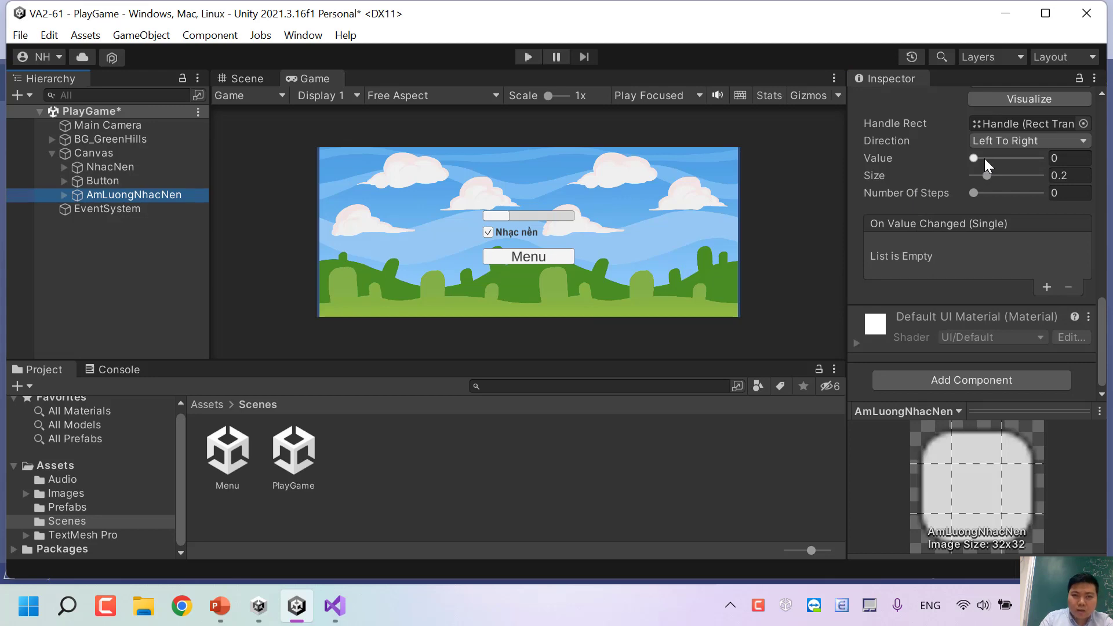
left_click(104, 125)
scroll(930, 318, "down", 5)
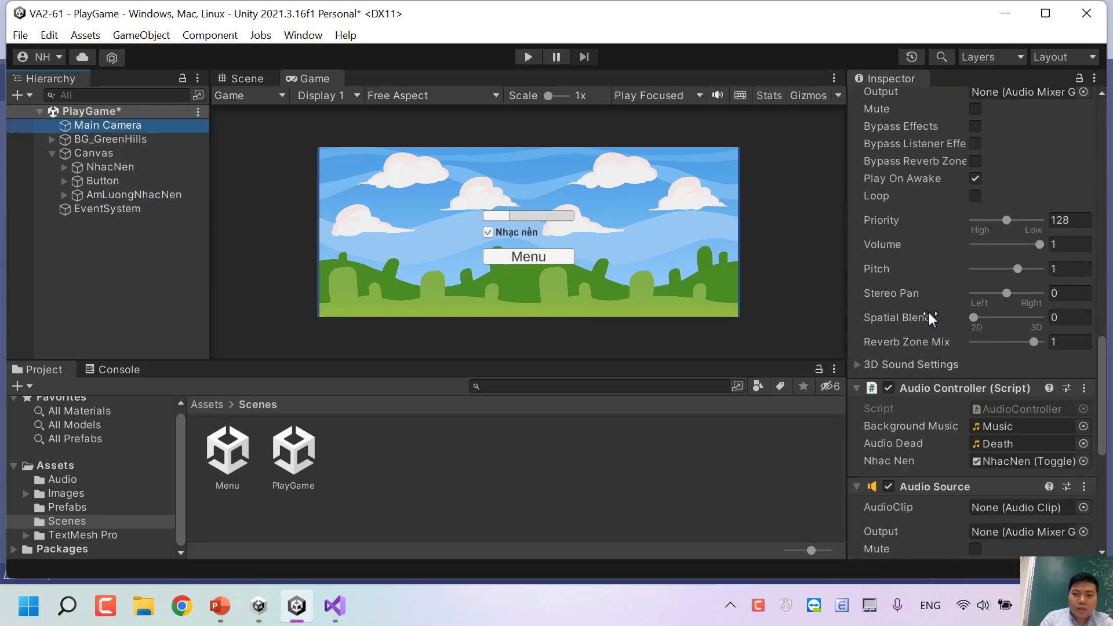
scroll(930, 311, "down", 3)
scroll(996, 277, "down", 3)
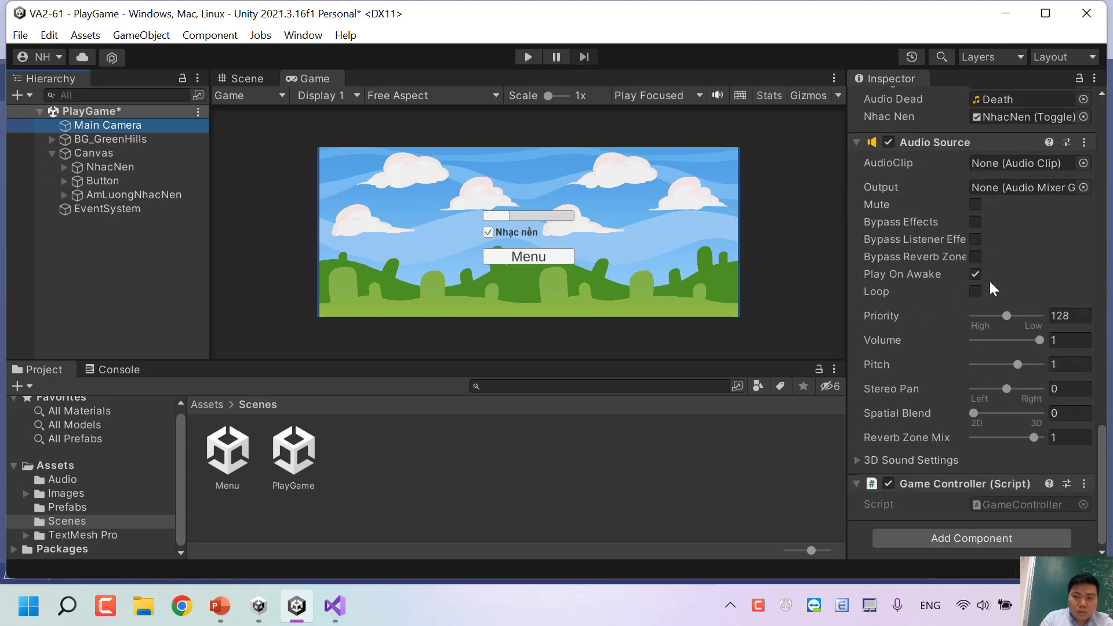
double_click(1007, 507)
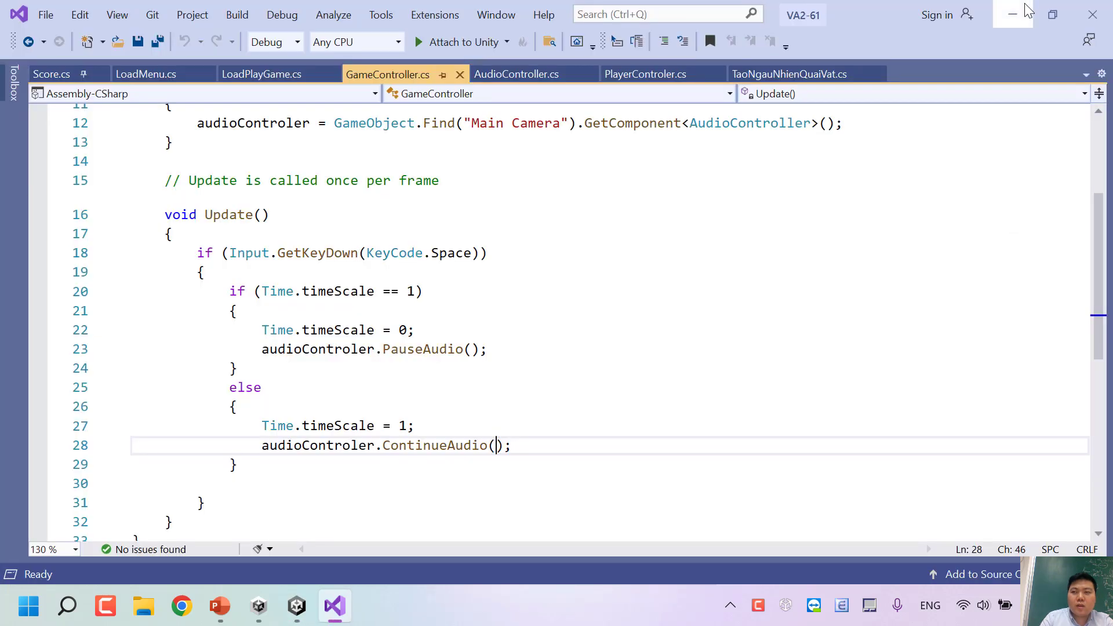
Step: Open the AudioController script in Visual Studio instead
left_click(1025, 9)
scroll(1034, 286, "up", 4)
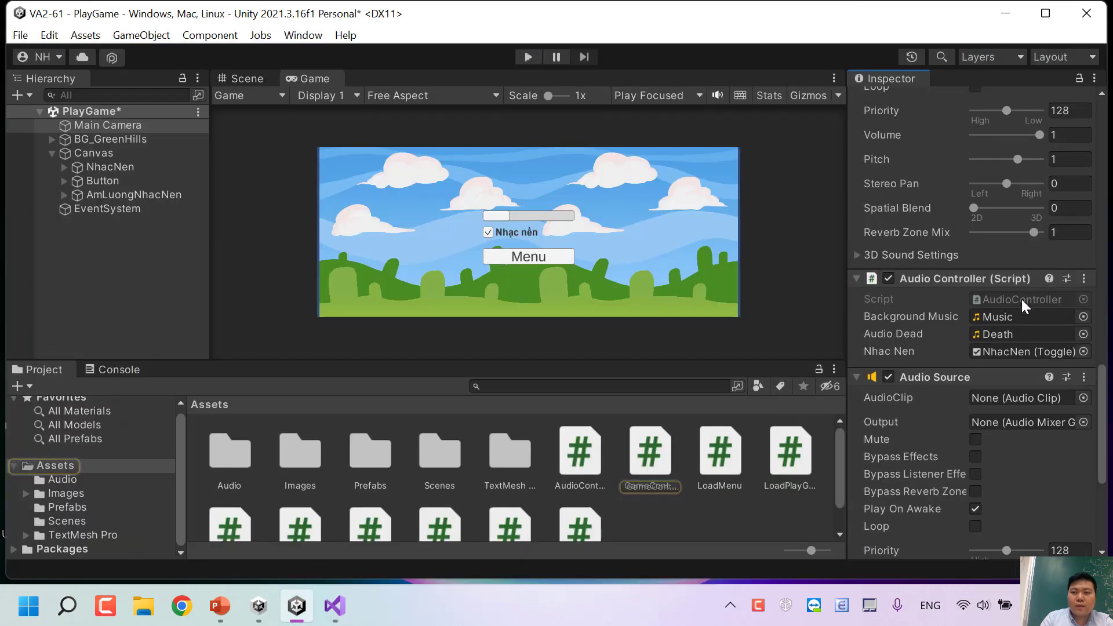
double_click(1021, 299)
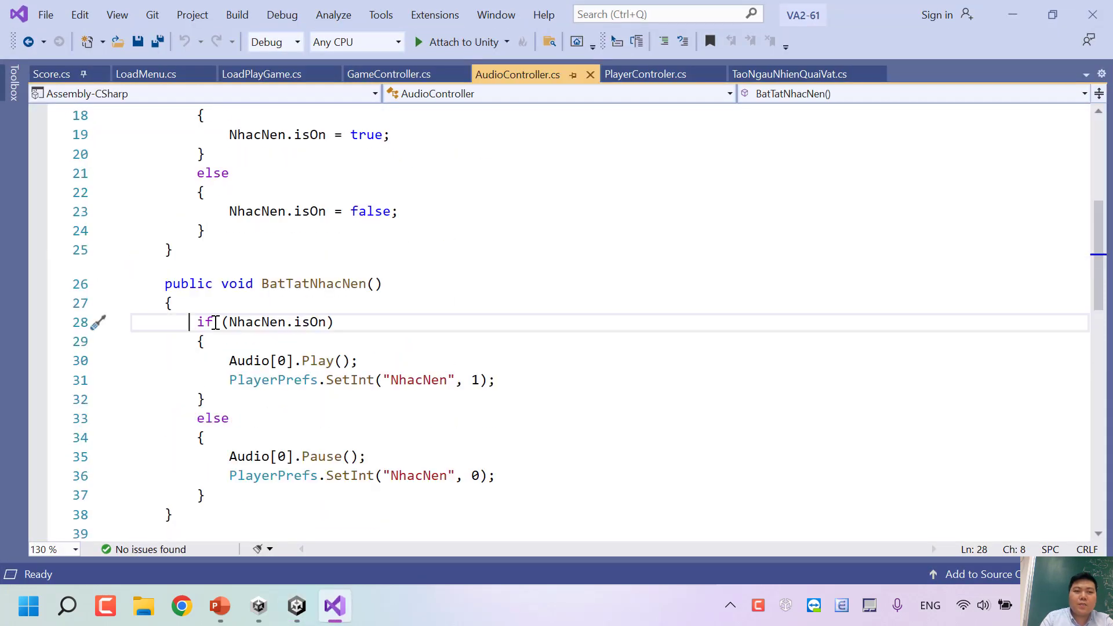
scroll(214, 322, "up", 6)
Step: Declare 'public Scrollbar AmLuongNhacNen;' below the NhacNen toggle field and save
left_click(385, 282)
left_click(348, 318)
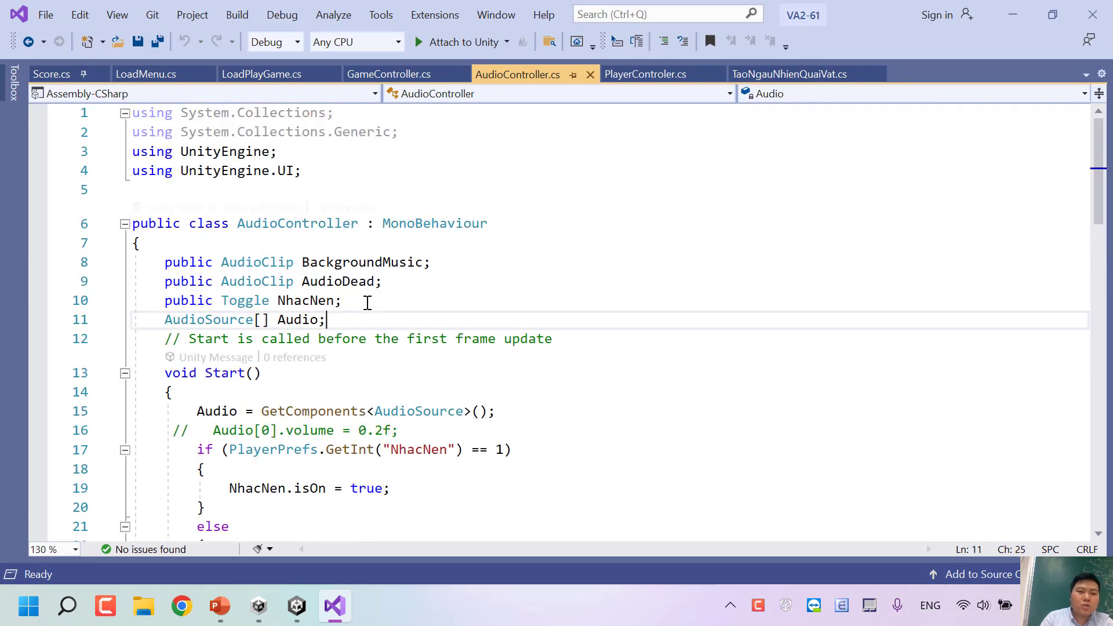
left_click(368, 303)
key("Return")
type("public ")
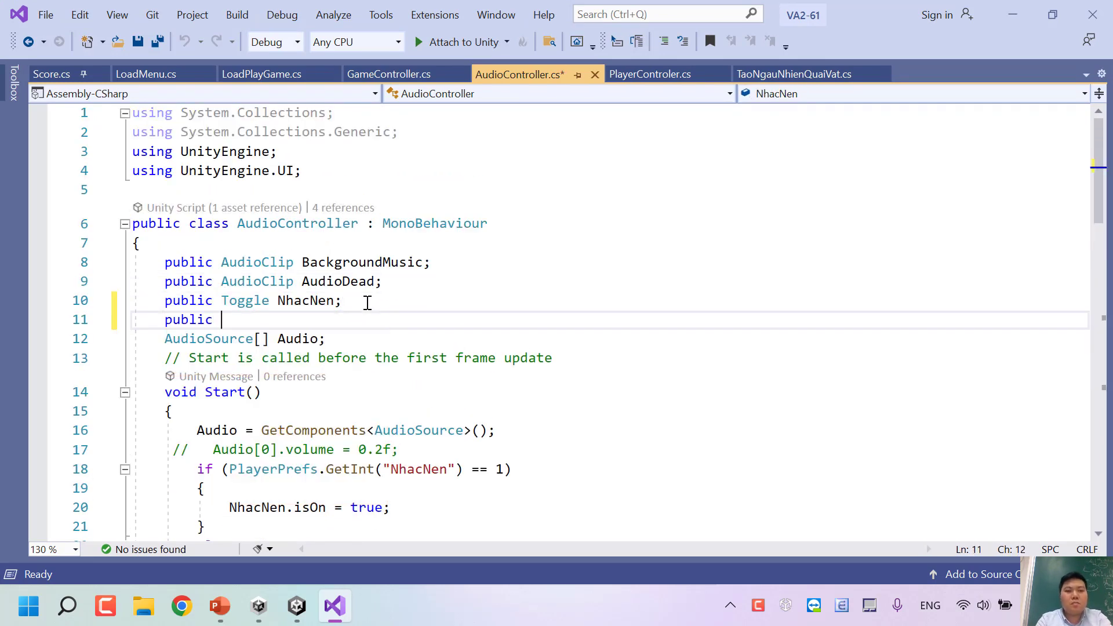
type("Sco")
key("BackSpace")
type("r")
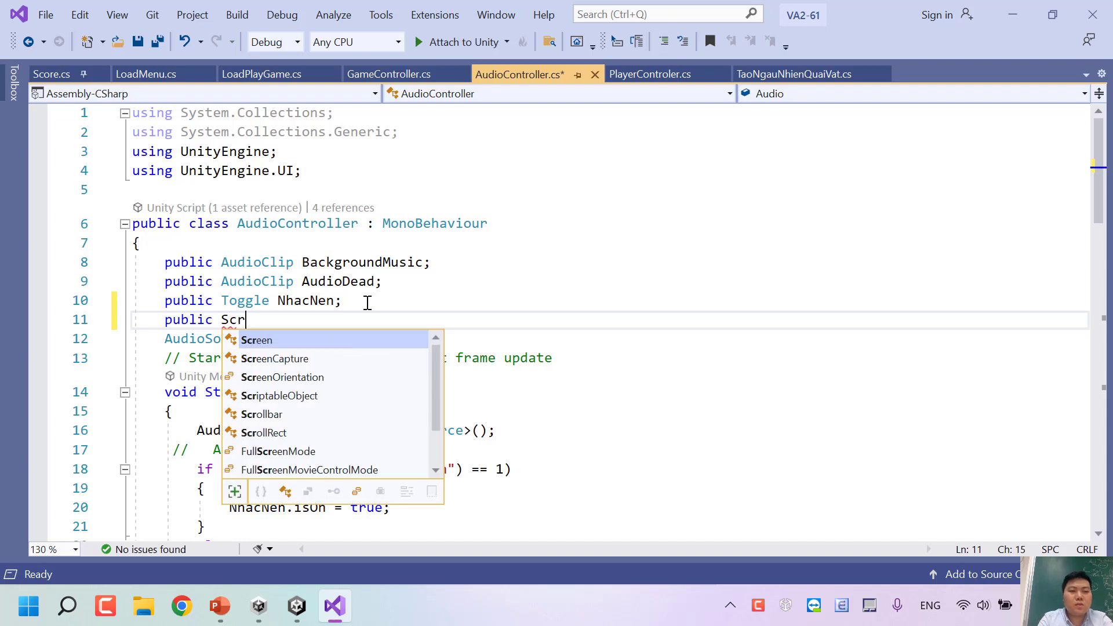
type("oll")
key("Tab")
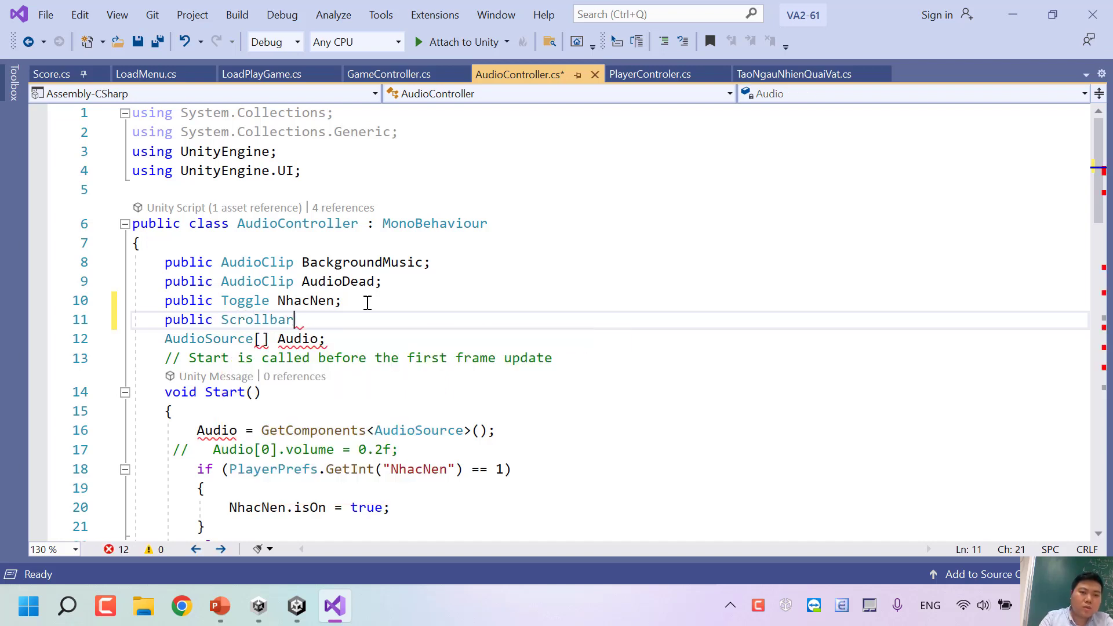
type(" AmLuong")
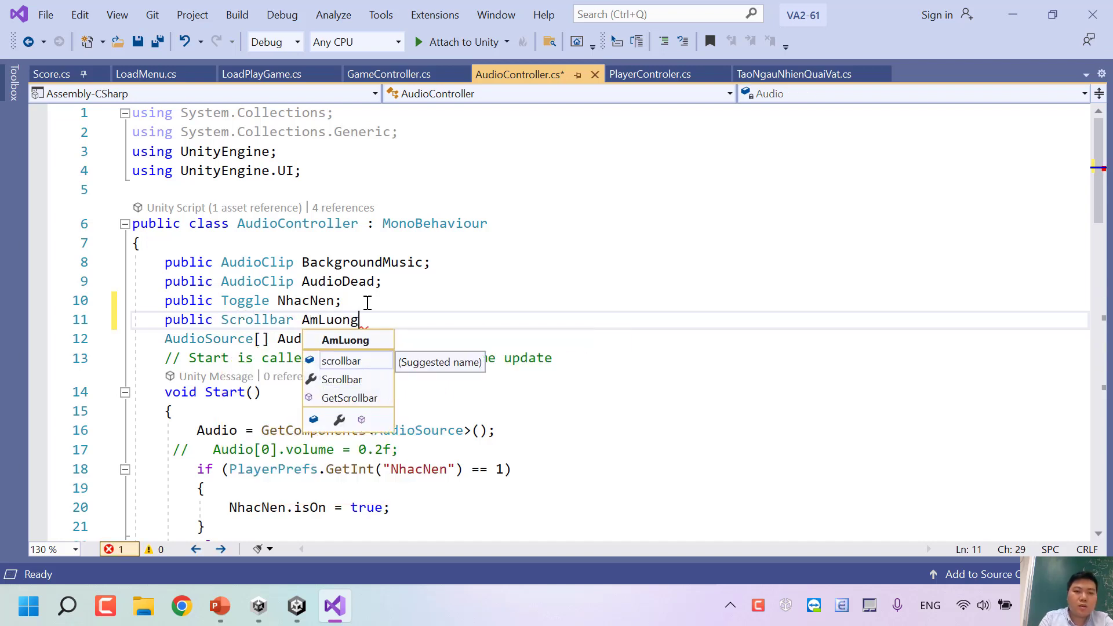
type("NhacNen;")
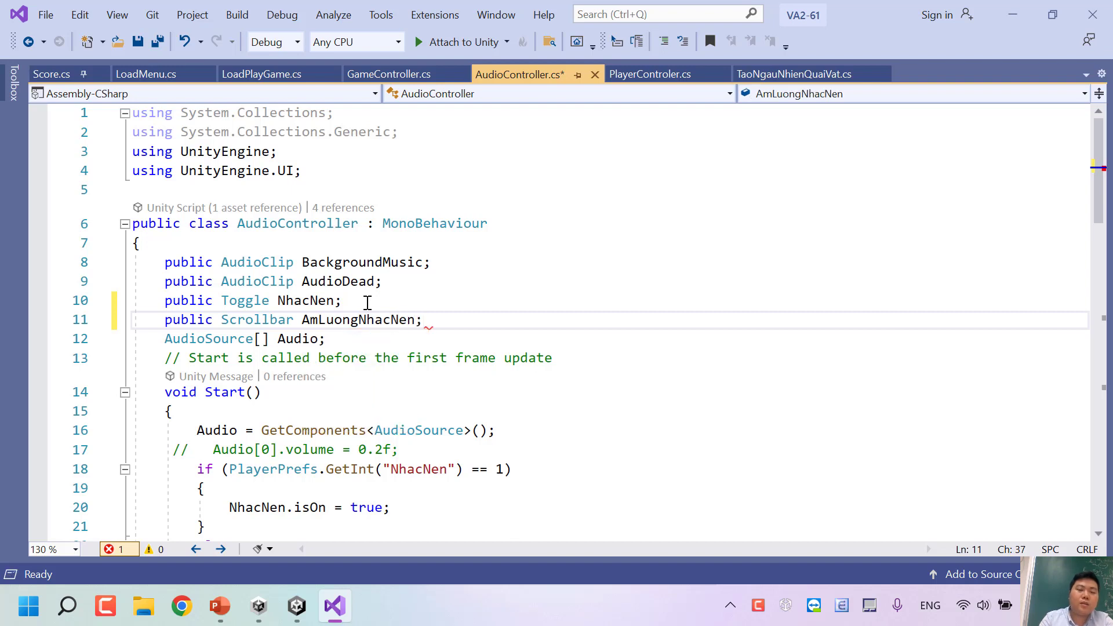
key("ctrl+s")
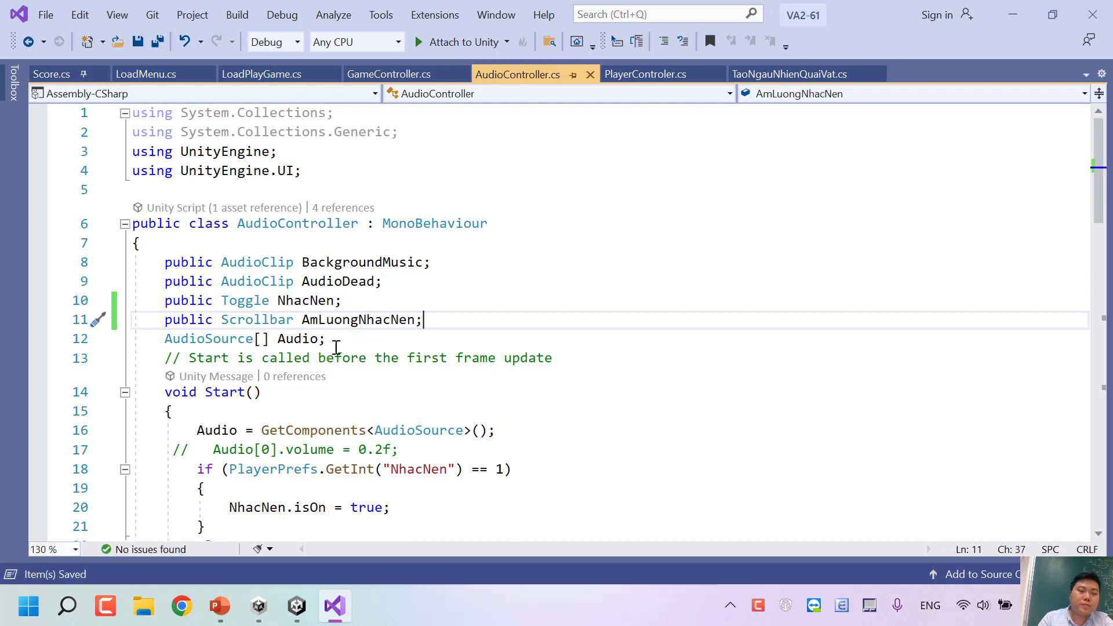
Step: Write 'AmLuongNhacNen.value = Audio[0].volume;' at the top of Start()
left_click(265, 415)
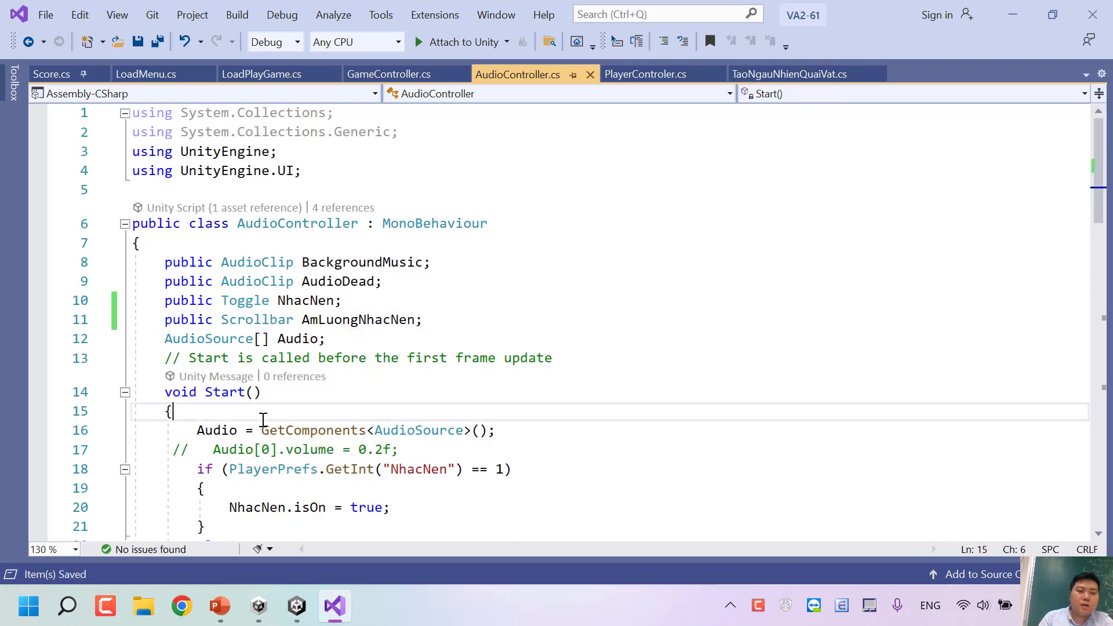
scroll(283, 416, "down", 4)
scroll(291, 411, "up", 3)
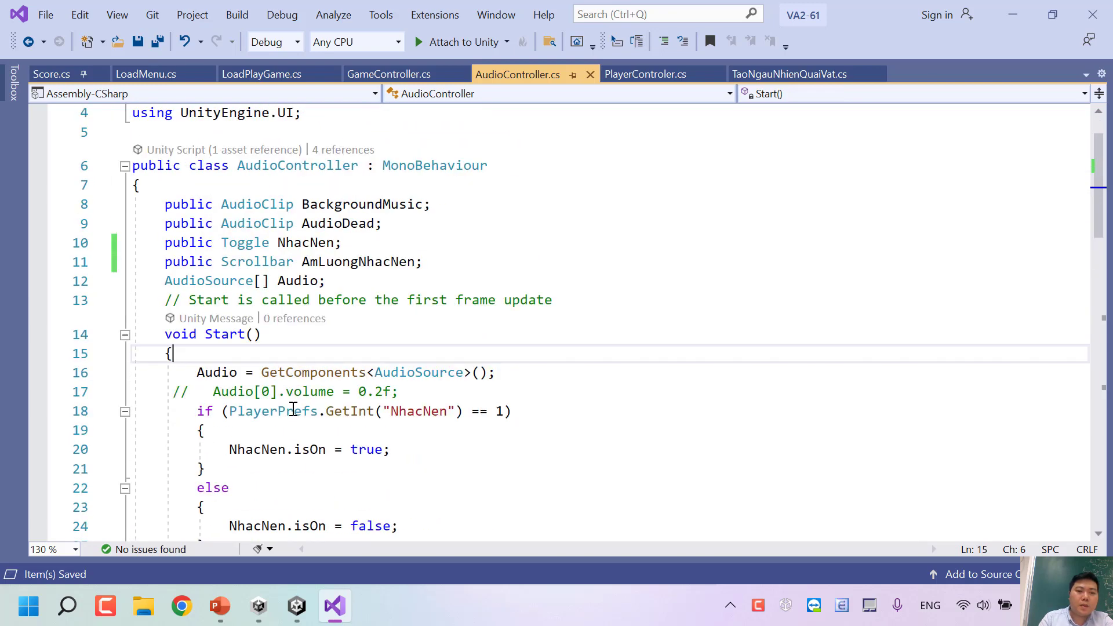
key("Return")
type("A")
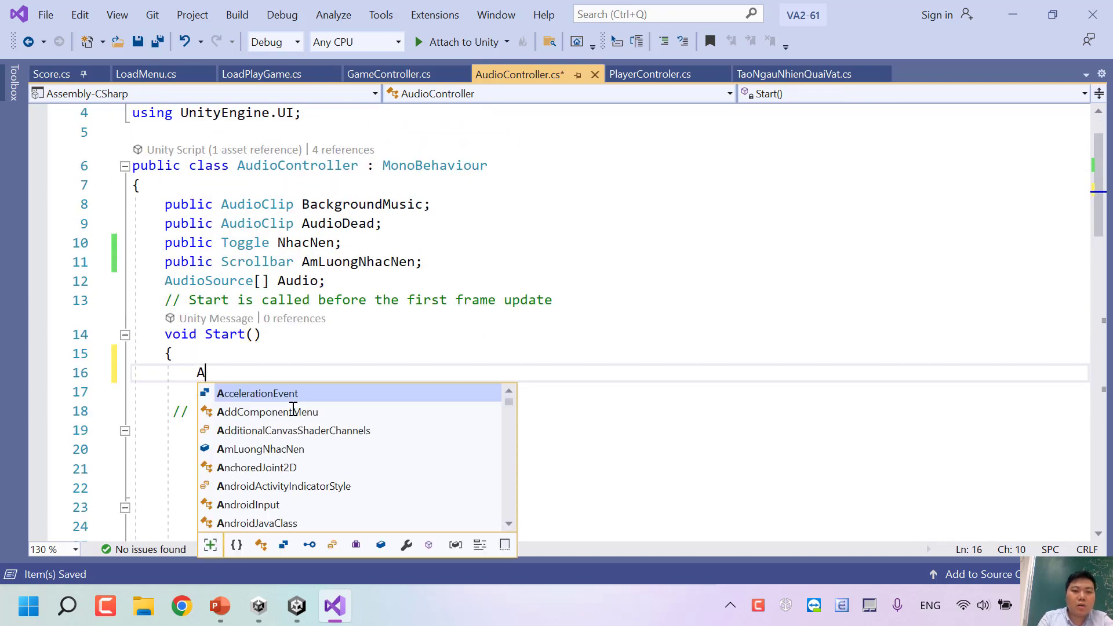
type("mLuongNhacNen.")
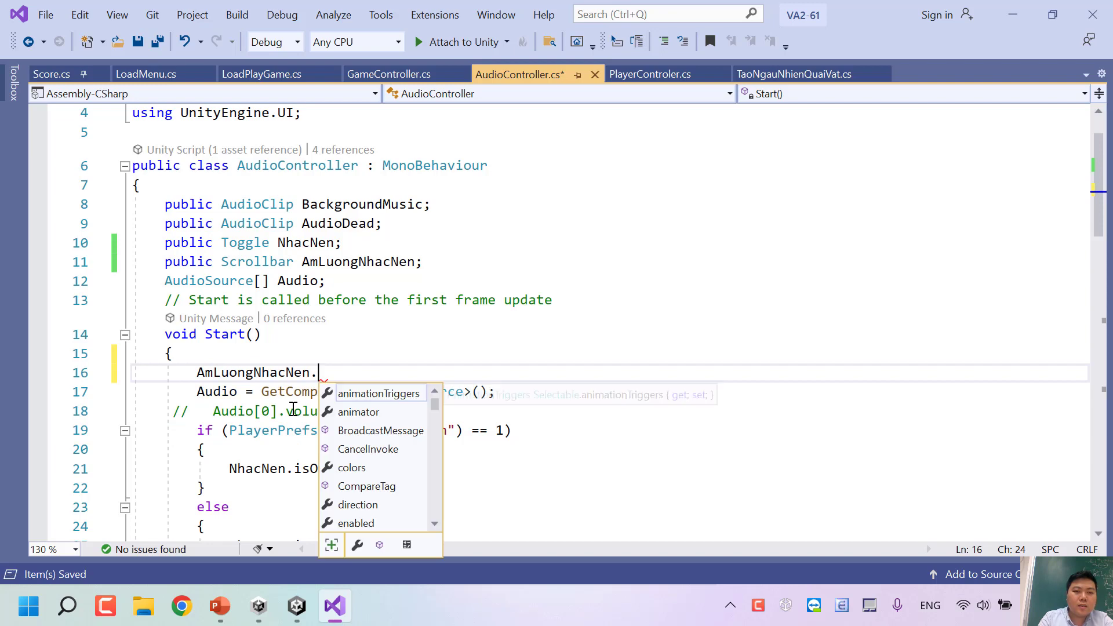
type("value = ")
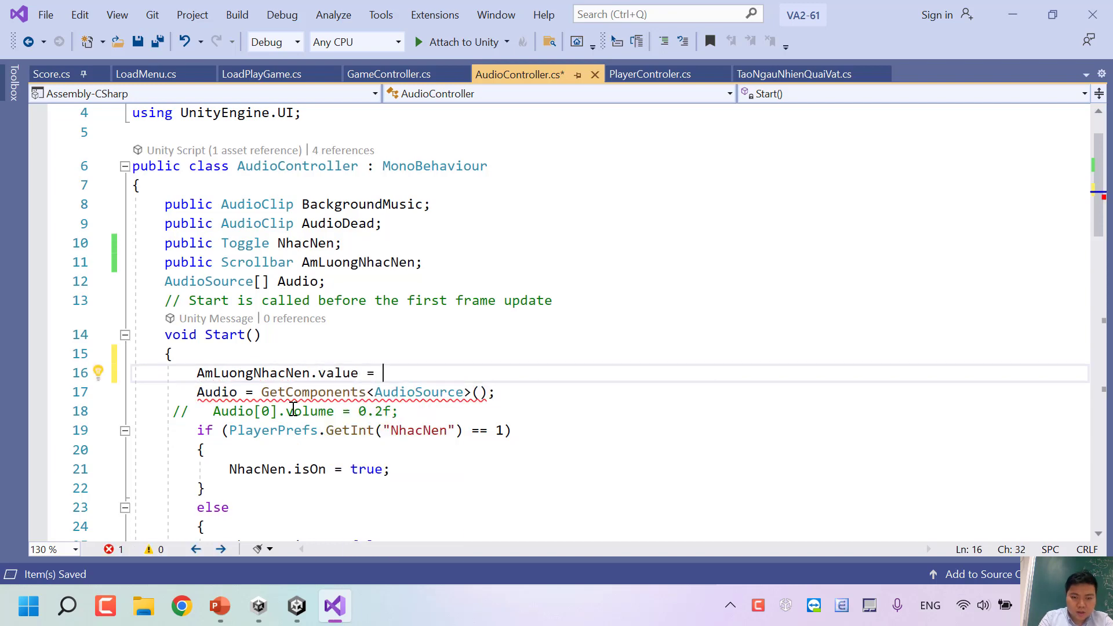
type("Auo")
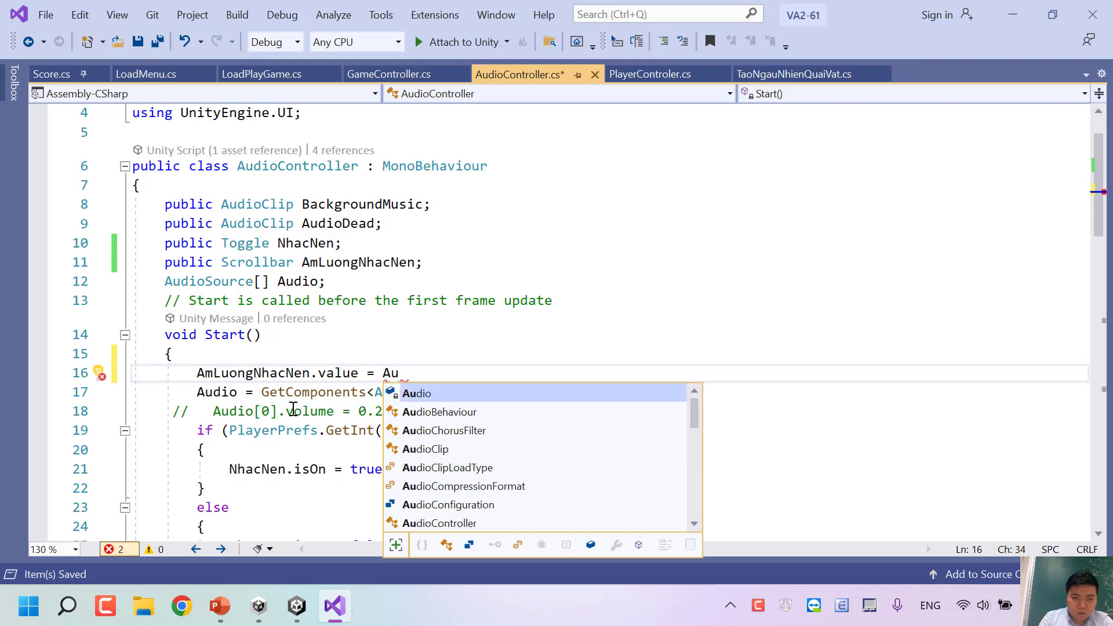
key("Return")
key("ctrl+z")
key("ctrl+z")
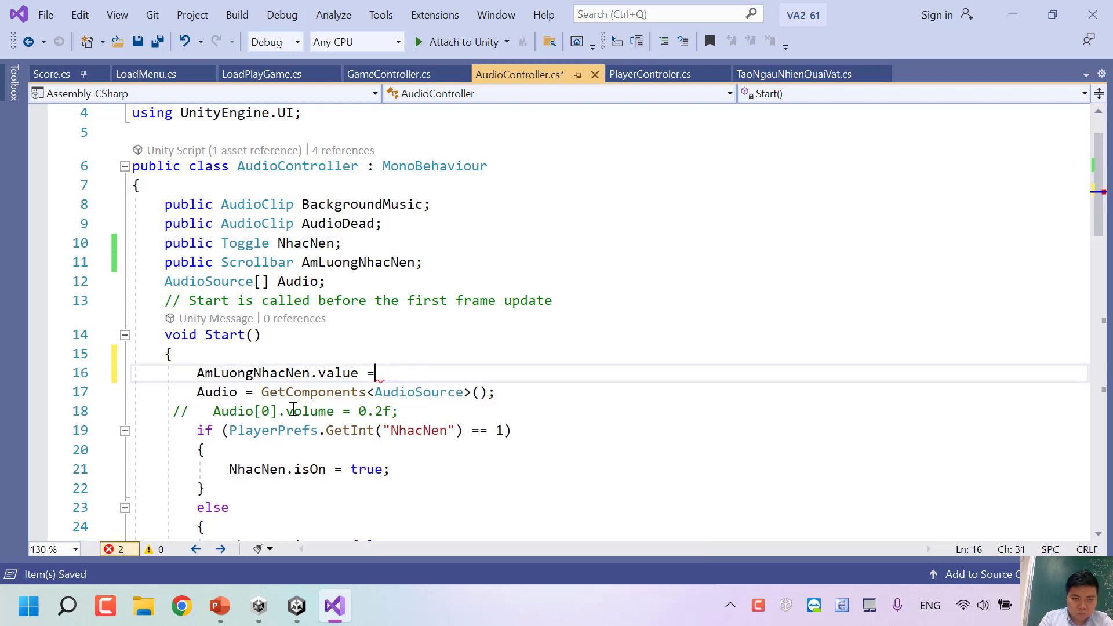
type("Aui")
key("Return")
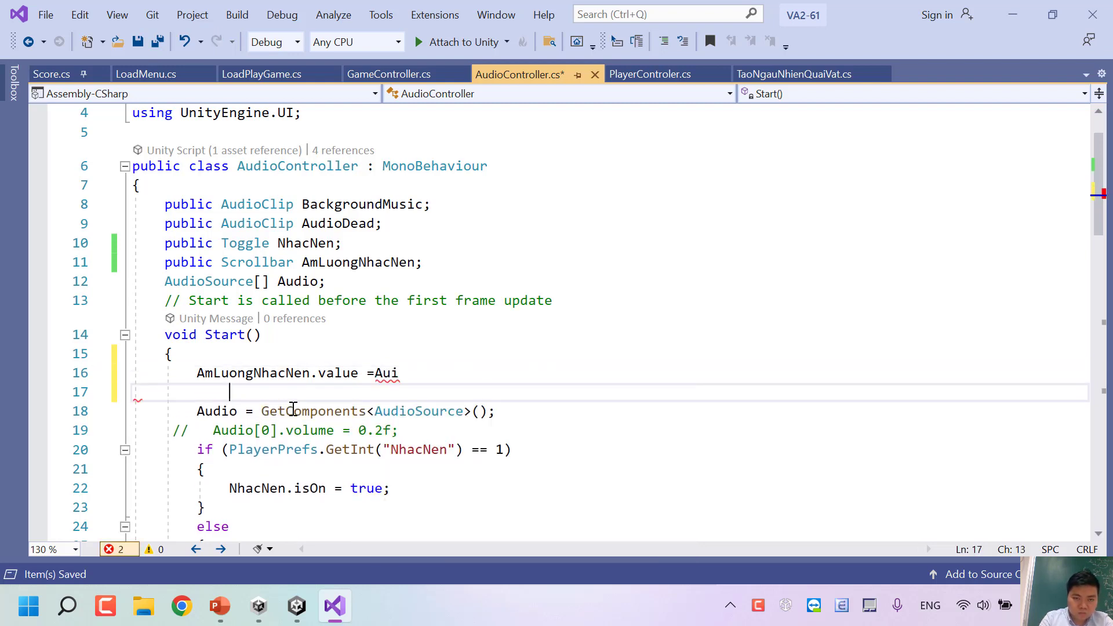
key("ctrl+z")
key("ctrl+z")
type("Ad")
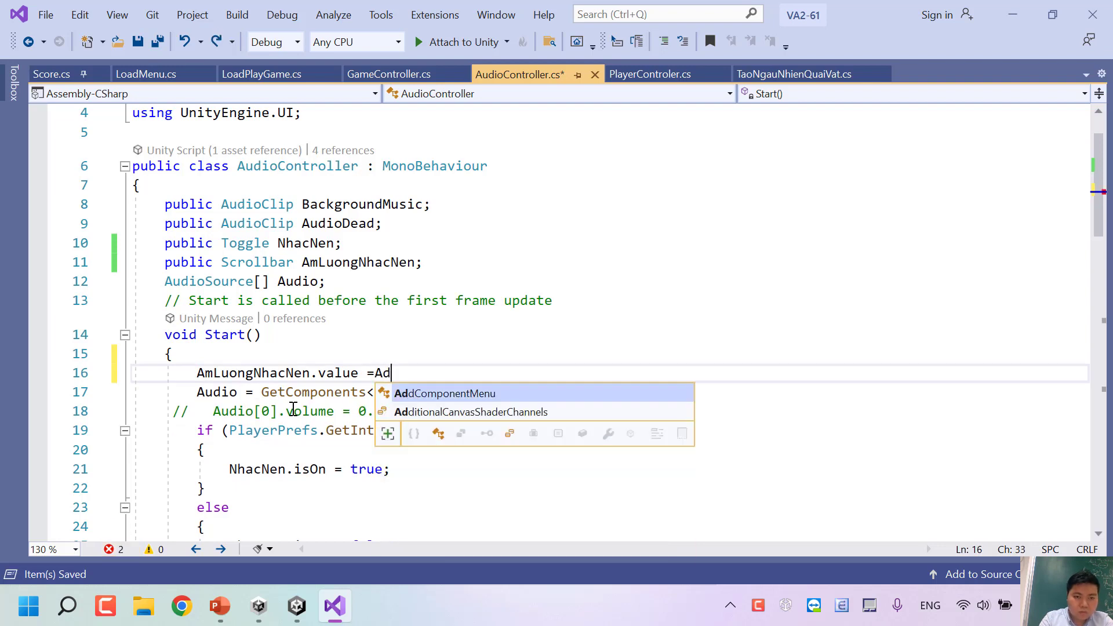
key("BackSpace")
type("ud")
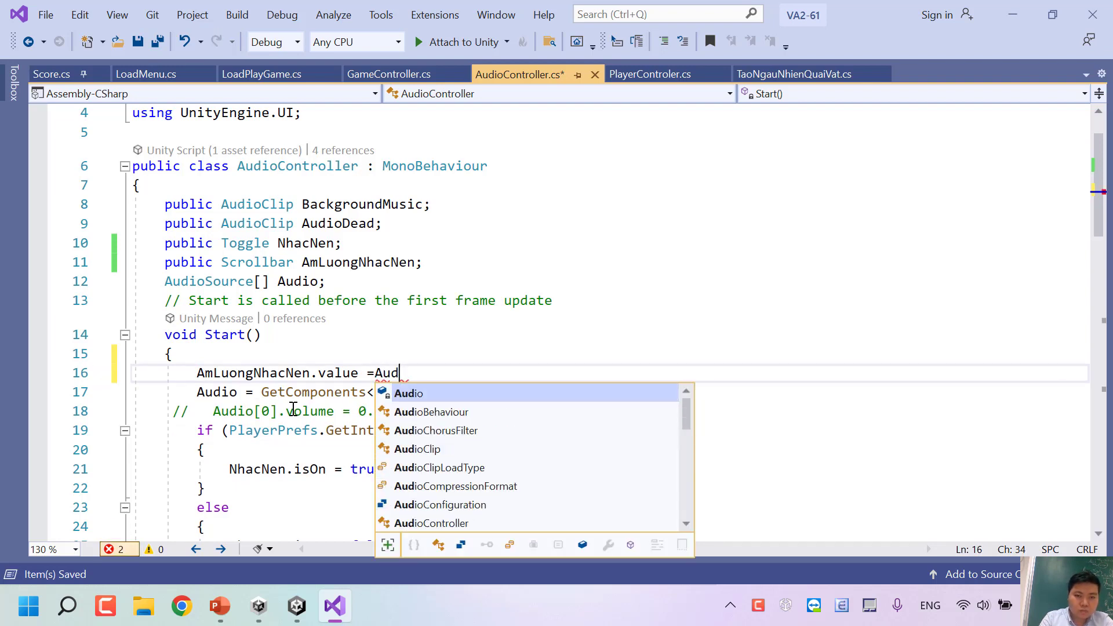
key("Tab")
type("[0")
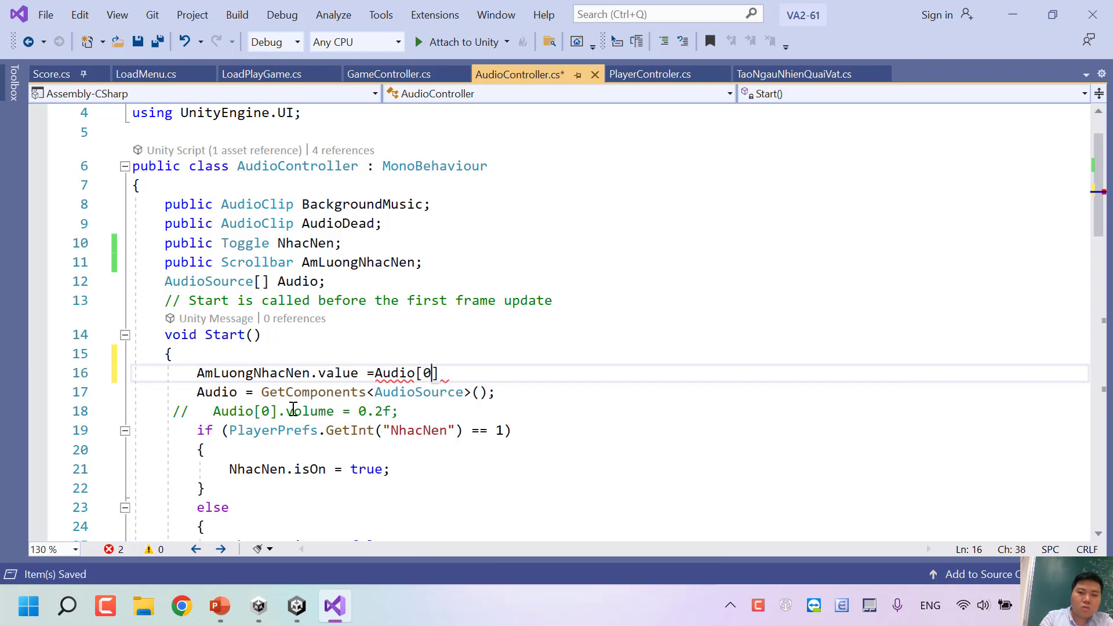
key("ctrl+minus")
key("ctrl+Home")
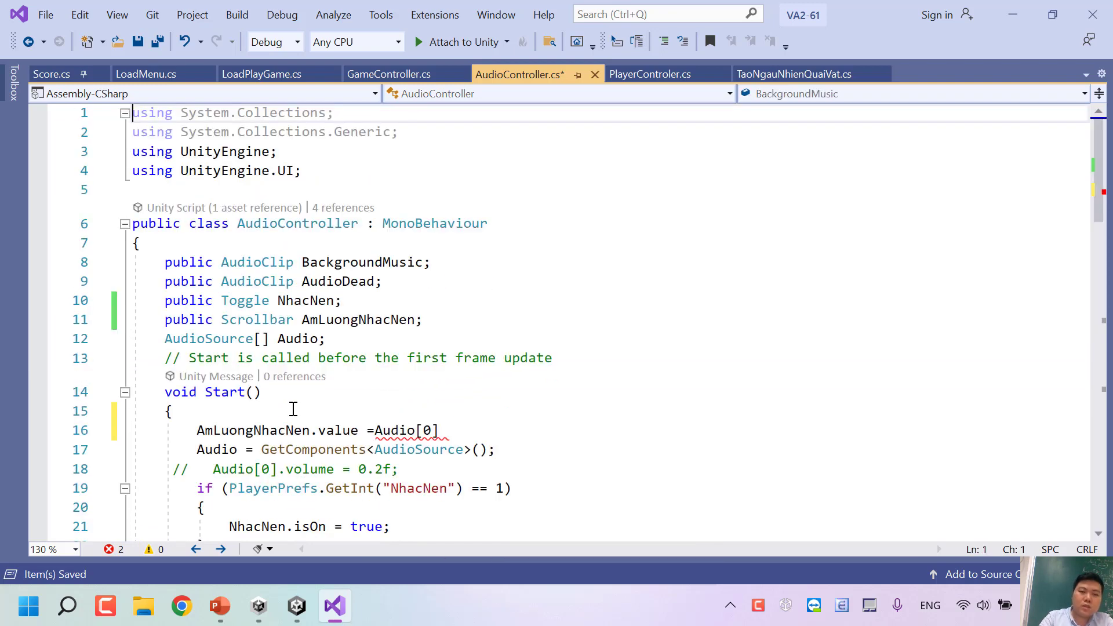
left_click(493, 427)
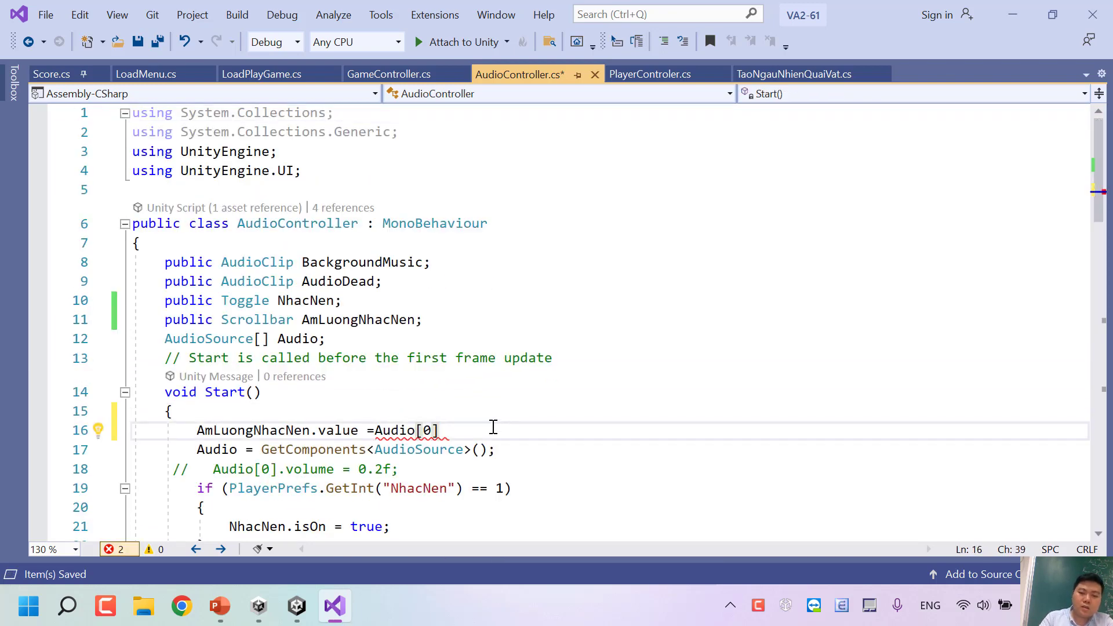
type(".")
type("vo")
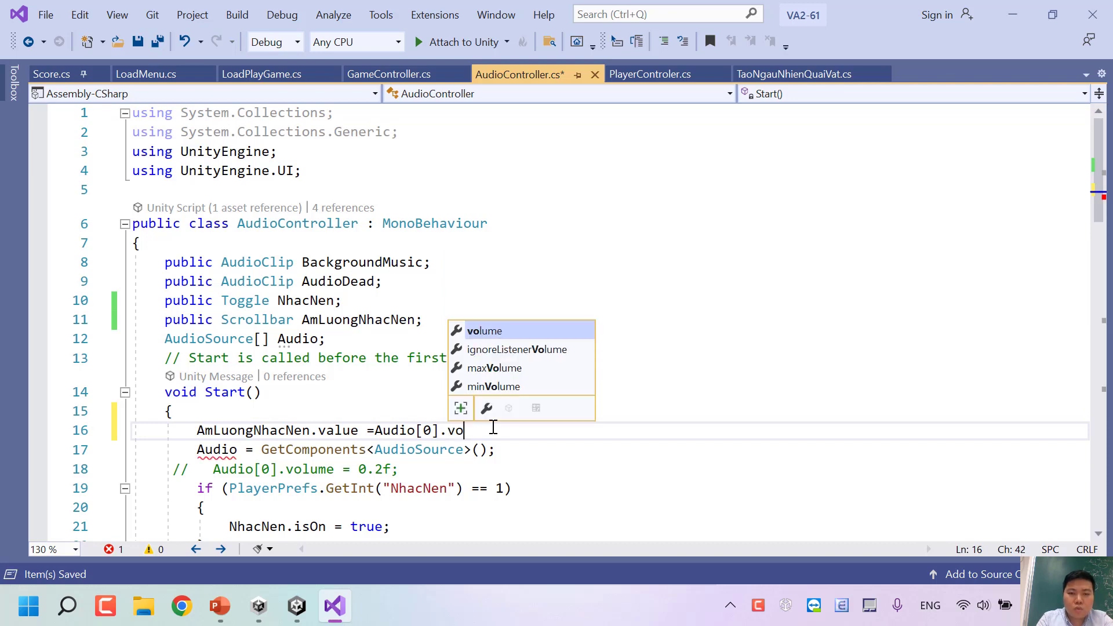
type("lume;")
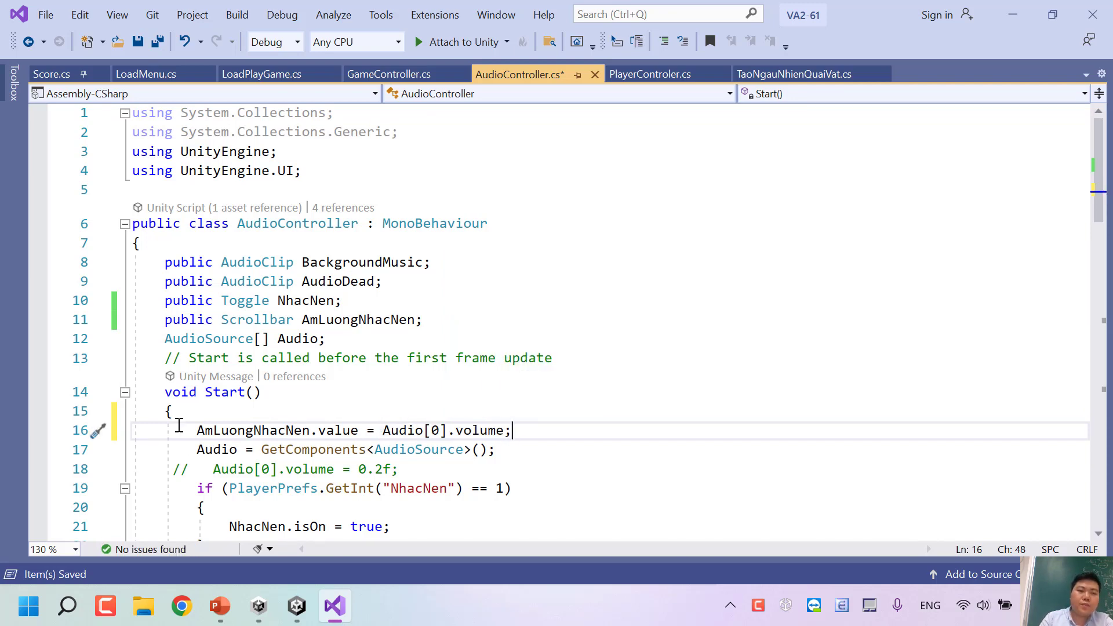
Step: Move that statement to the end of Start() and save the script
left_click_drag(179, 424, 512, 430)
key("ctrl+x")
scroll(222, 452, "down", 3)
scroll(398, 429, "down", 1)
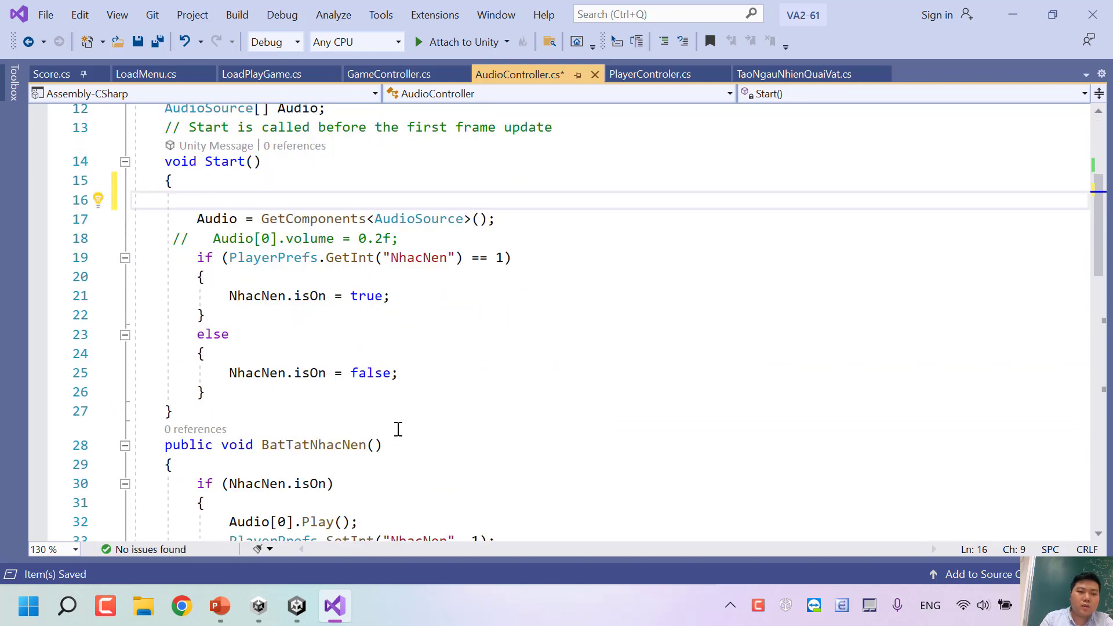
scroll(398, 429, "down", 2)
scroll(362, 307, "up", 1)
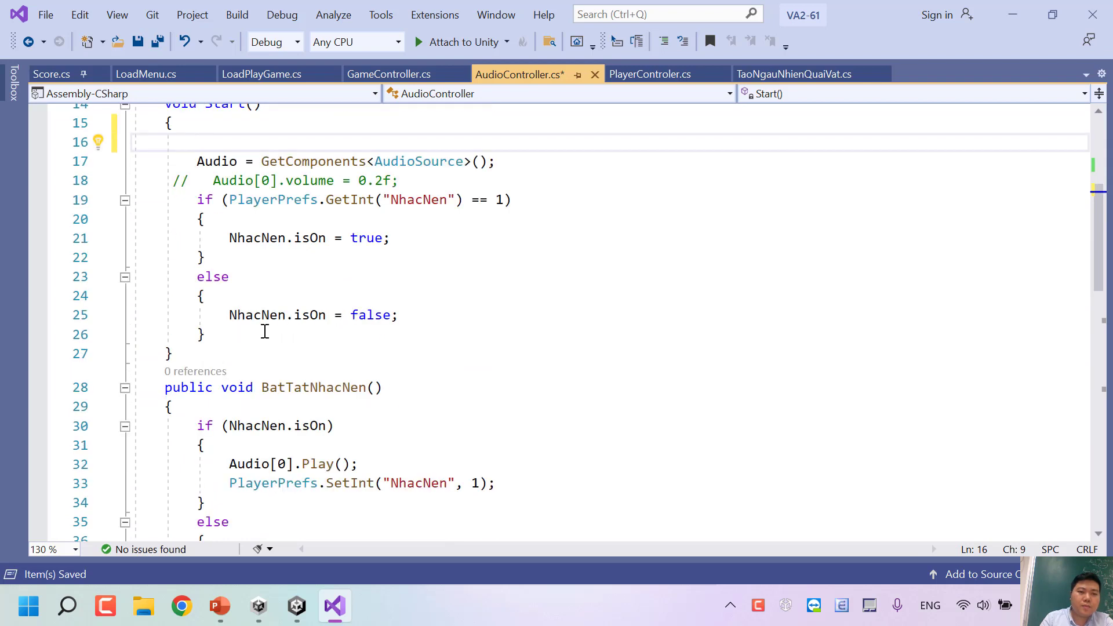
left_click(238, 333)
key("Return")
key("ctrl+v")
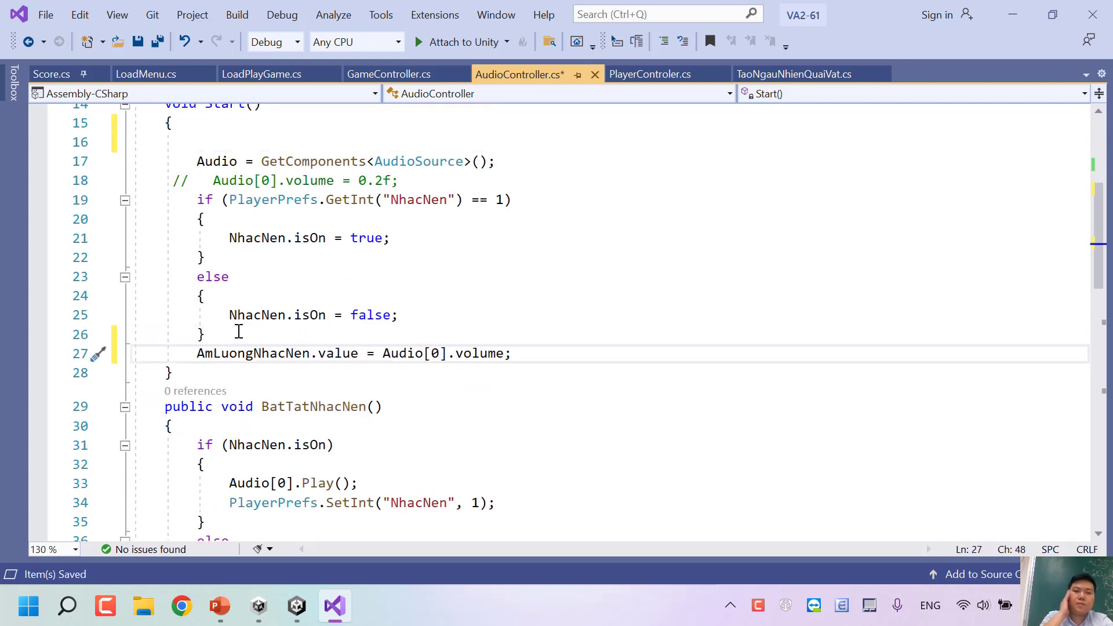
type("s")
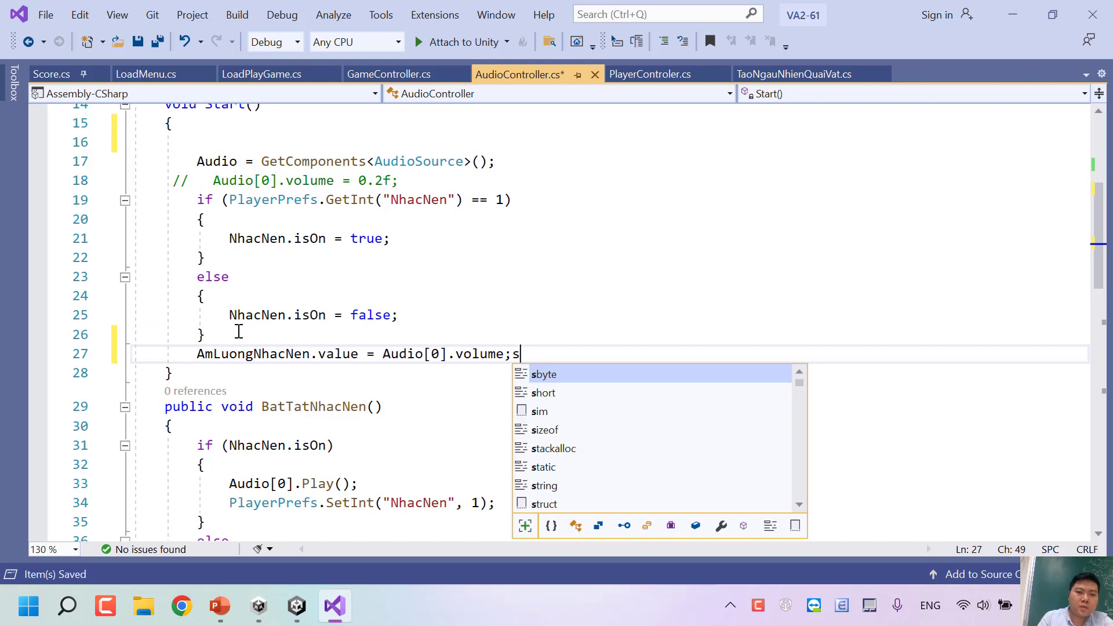
key("BackSpace")
key("ctrl+s")
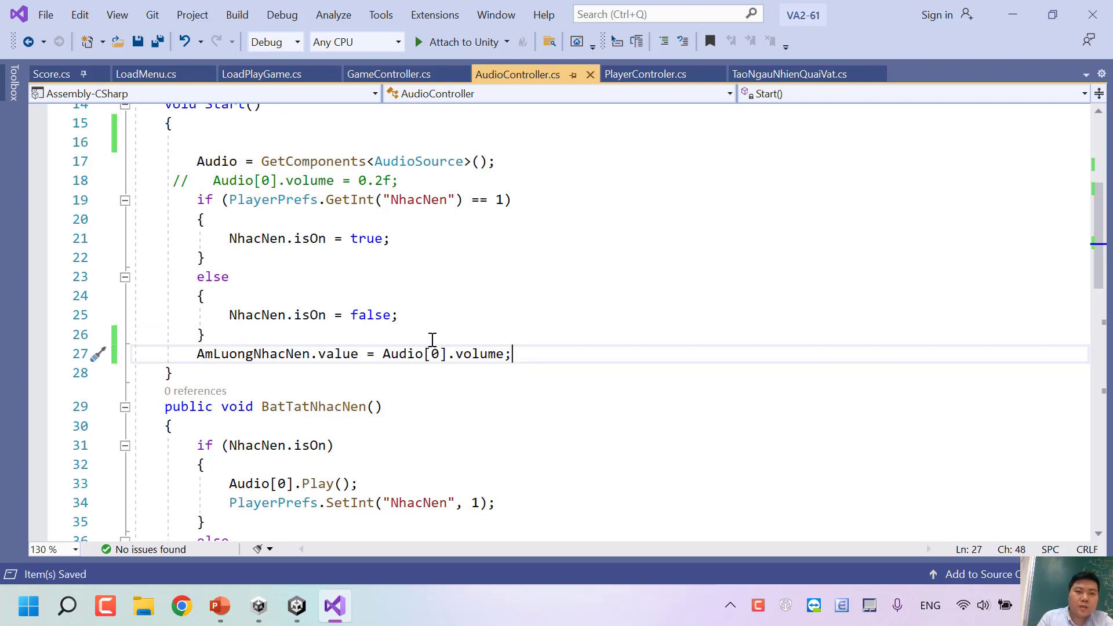
right_click(450, 359)
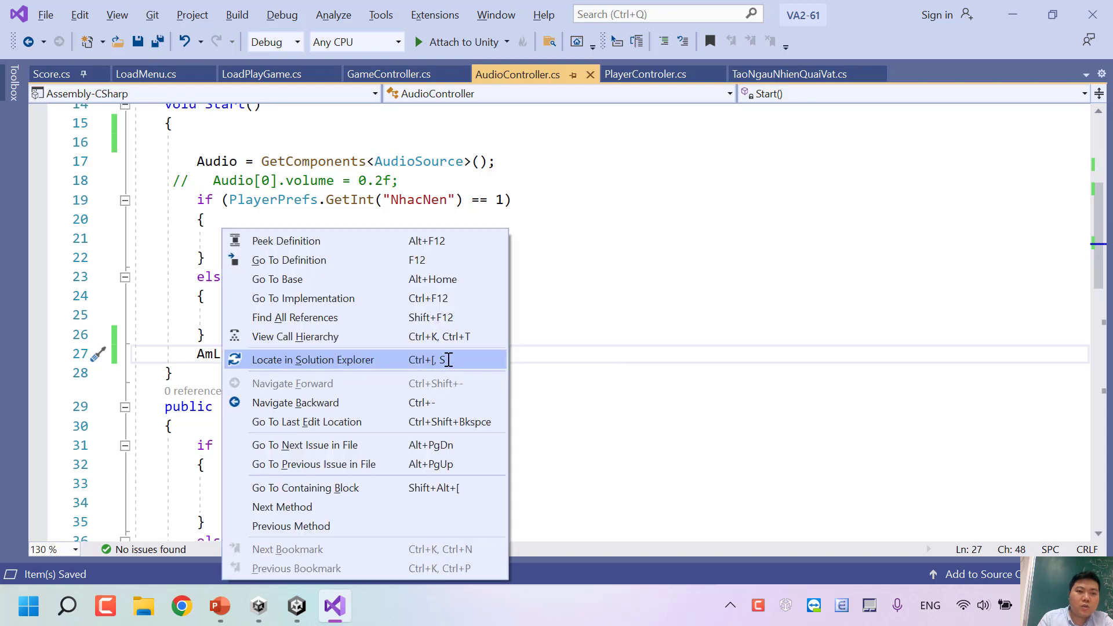
left_click(575, 335)
key("alt+Tab")
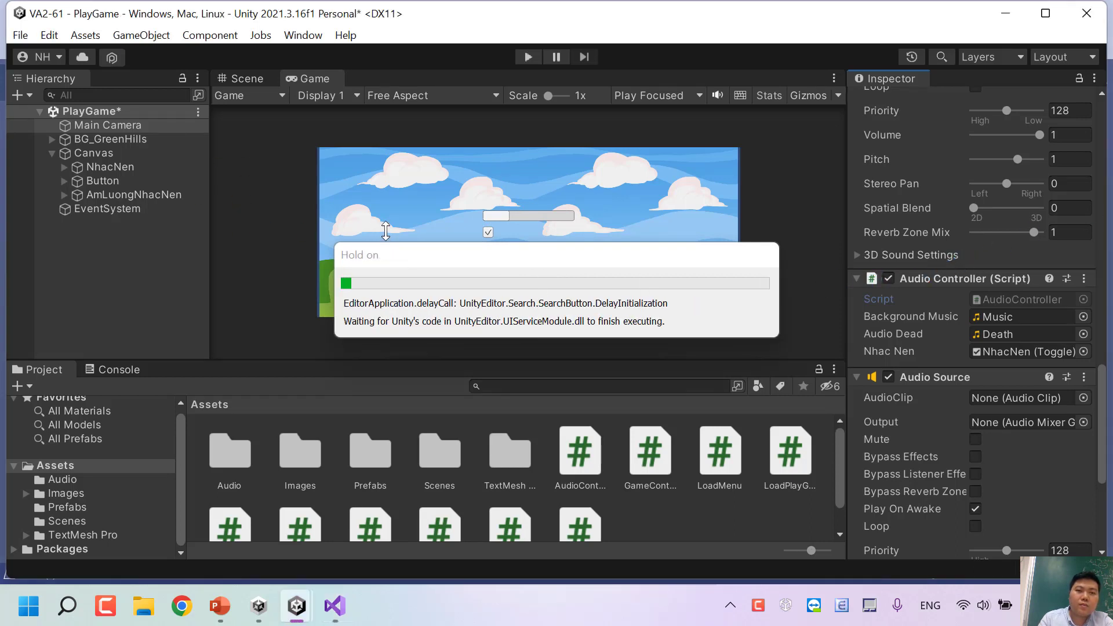
left_click(91, 196)
scroll(1005, 341, "down", 5)
scroll(996, 288, "down", 5)
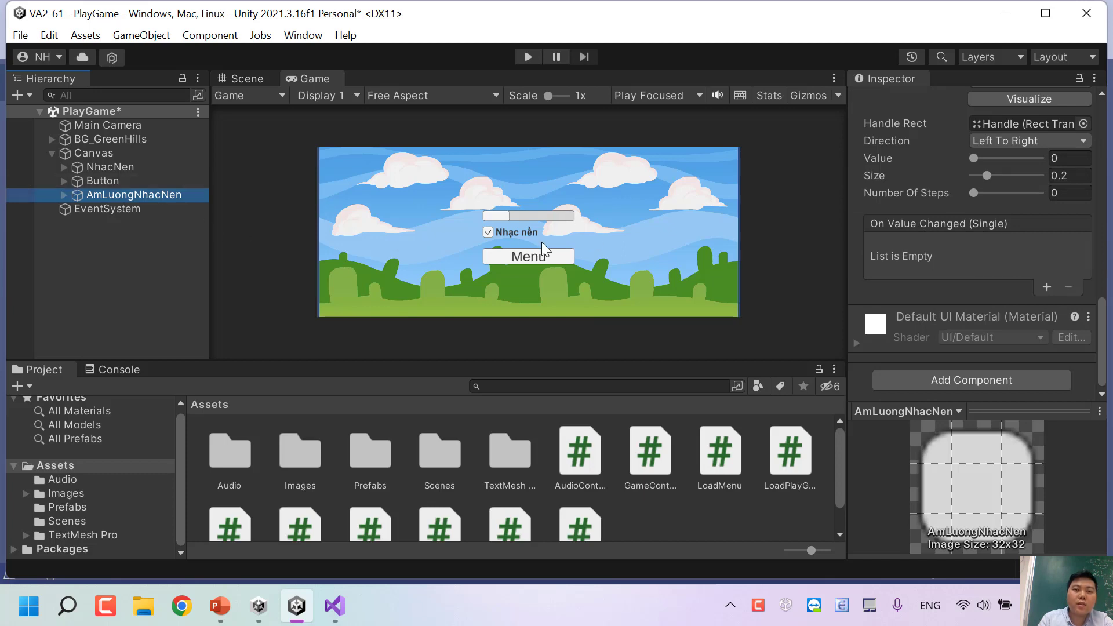
key("alt+Tab")
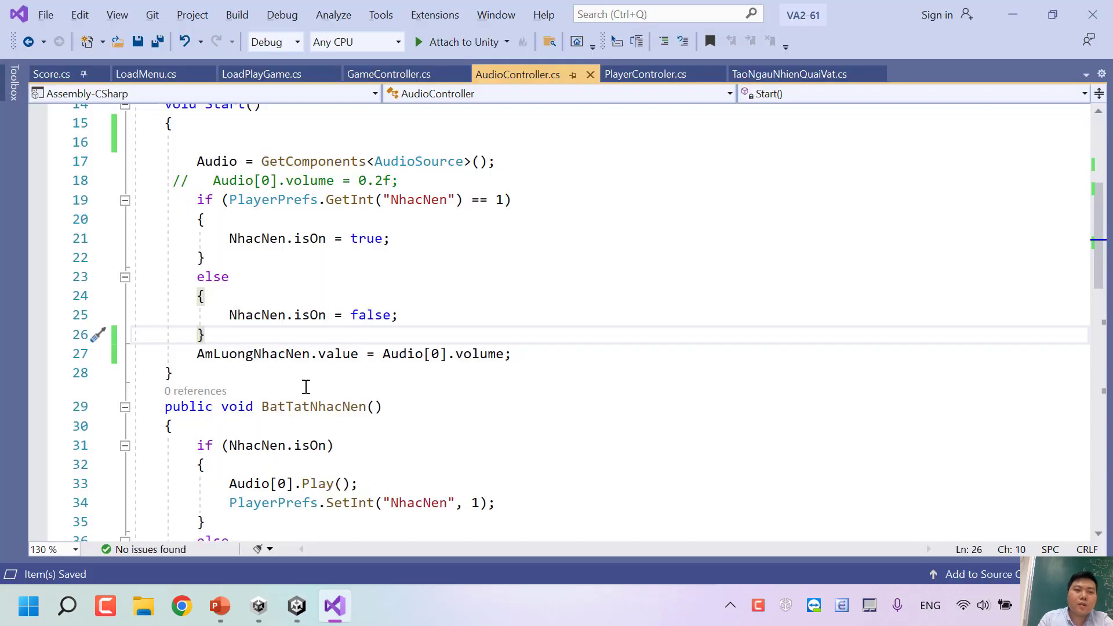
Step: Below Start(), begin a new method 'public void ThietLapAmLuongNhacNen() {'
left_click(298, 387)
key("Return")
type("publ")
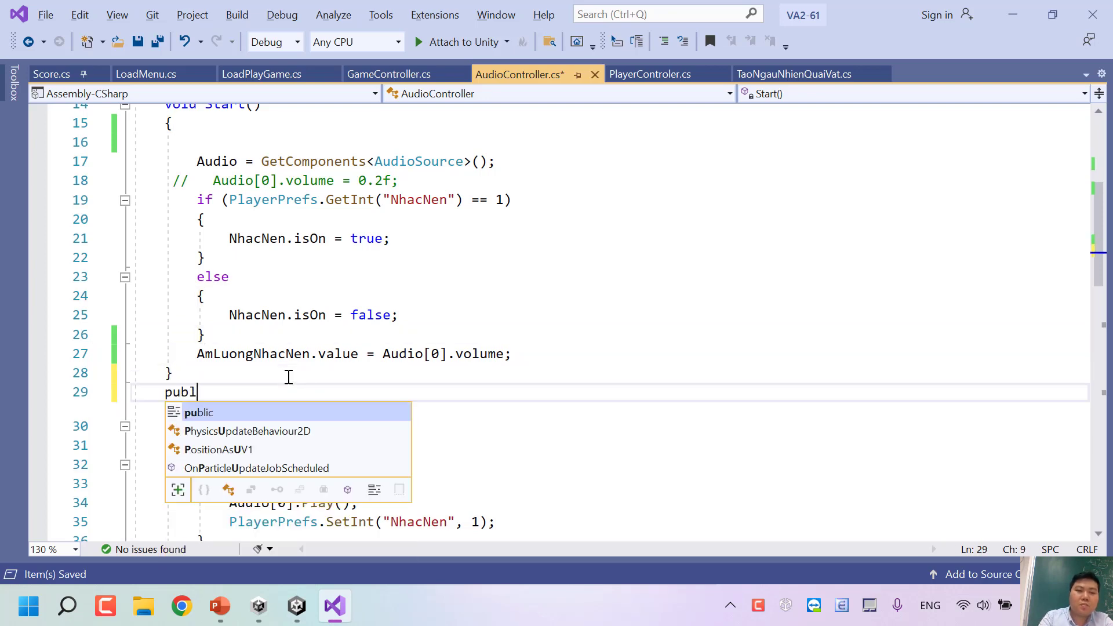
type("ic void")
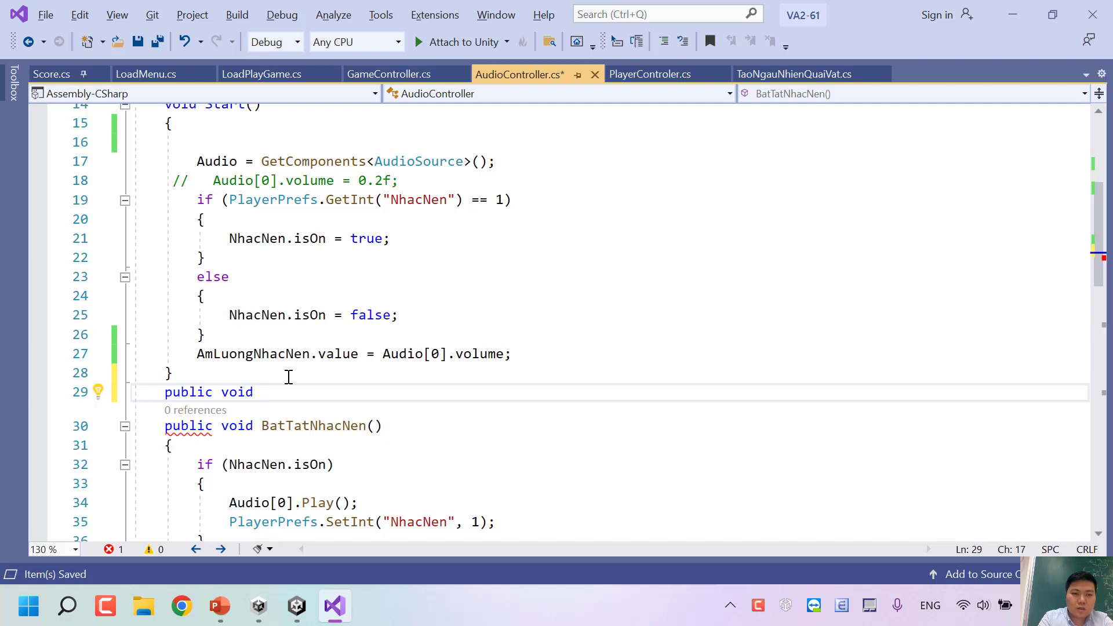
type("A")
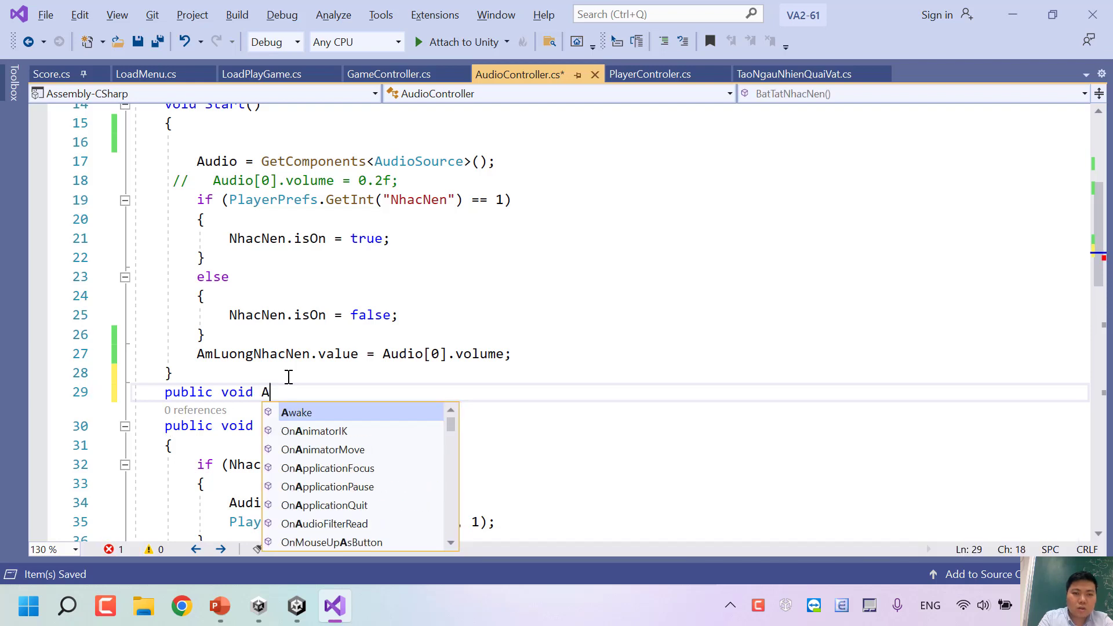
type("m")
key("BackSpace")
key("BackSpace")
type("Q")
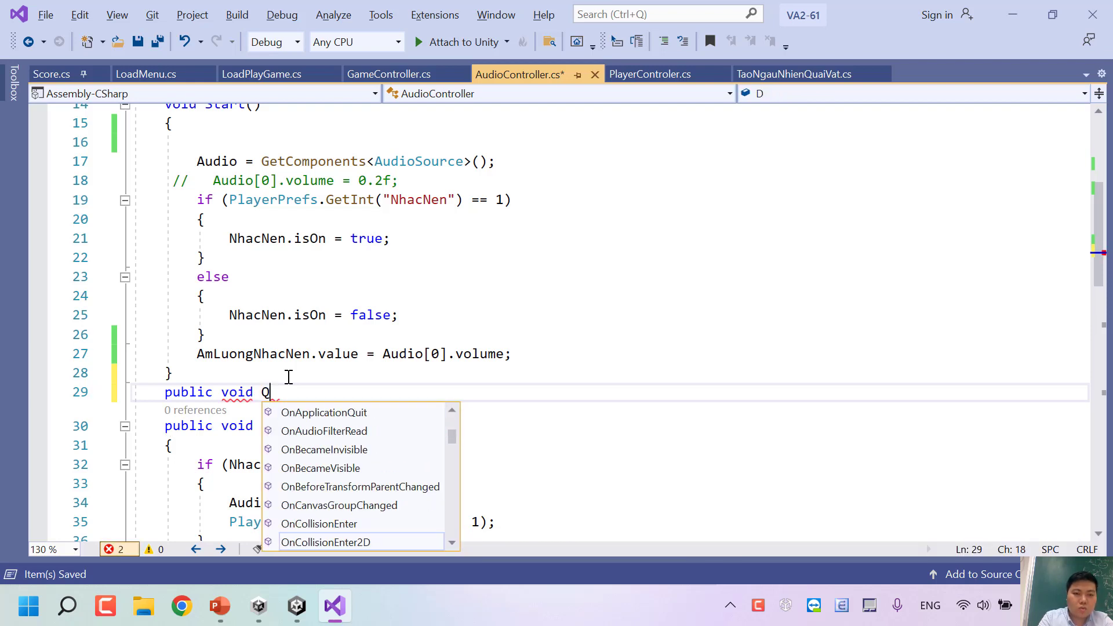
key("BackSpace")
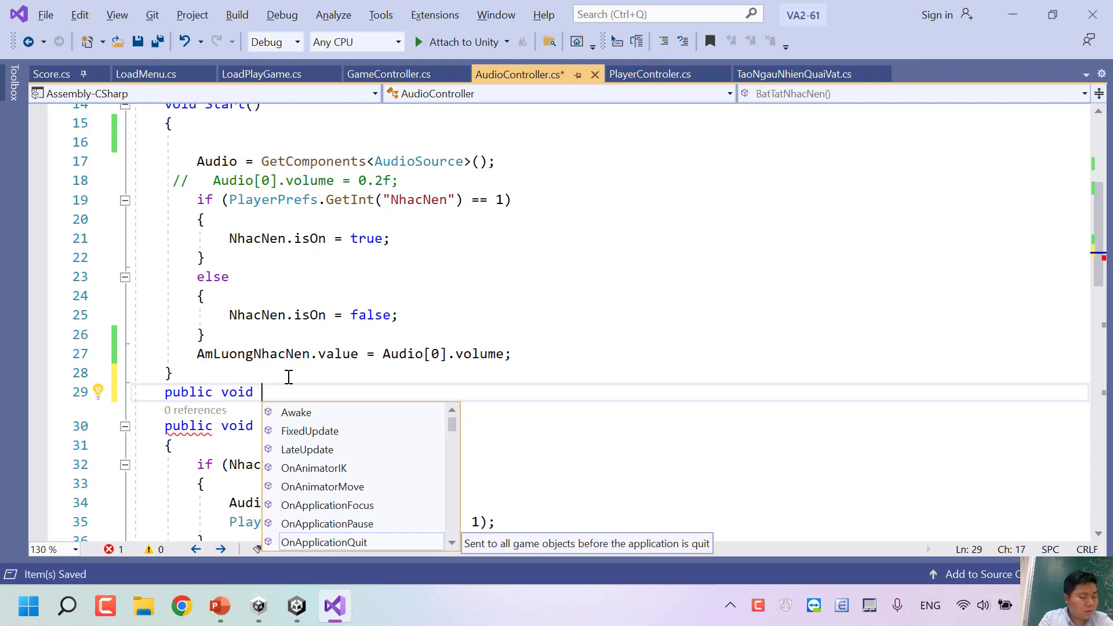
type("ThietLapAM")
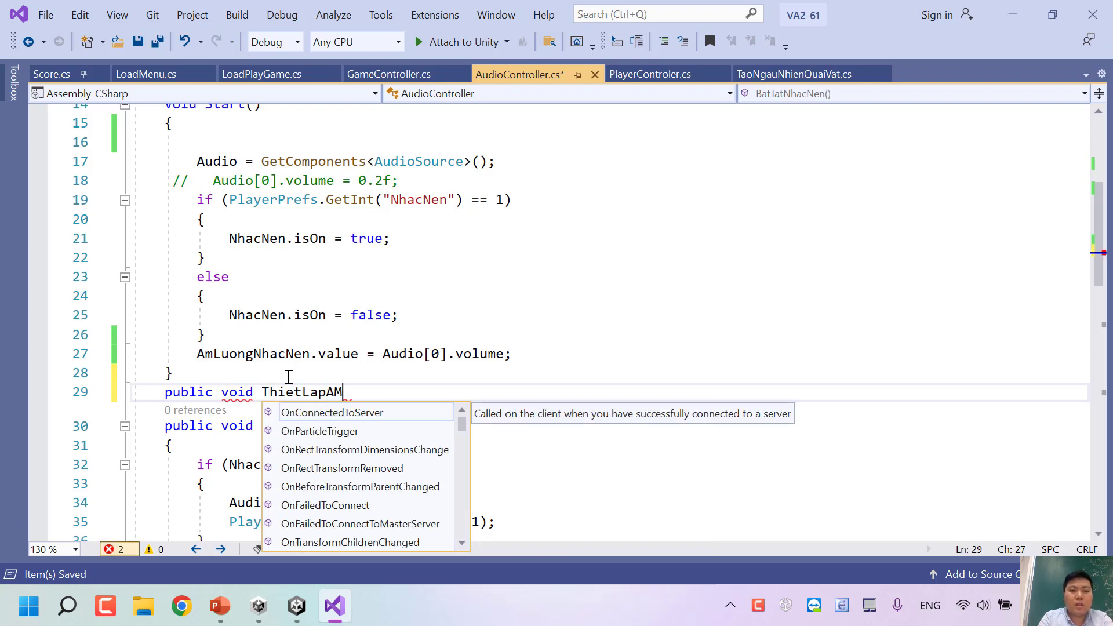
key("BackSpace")
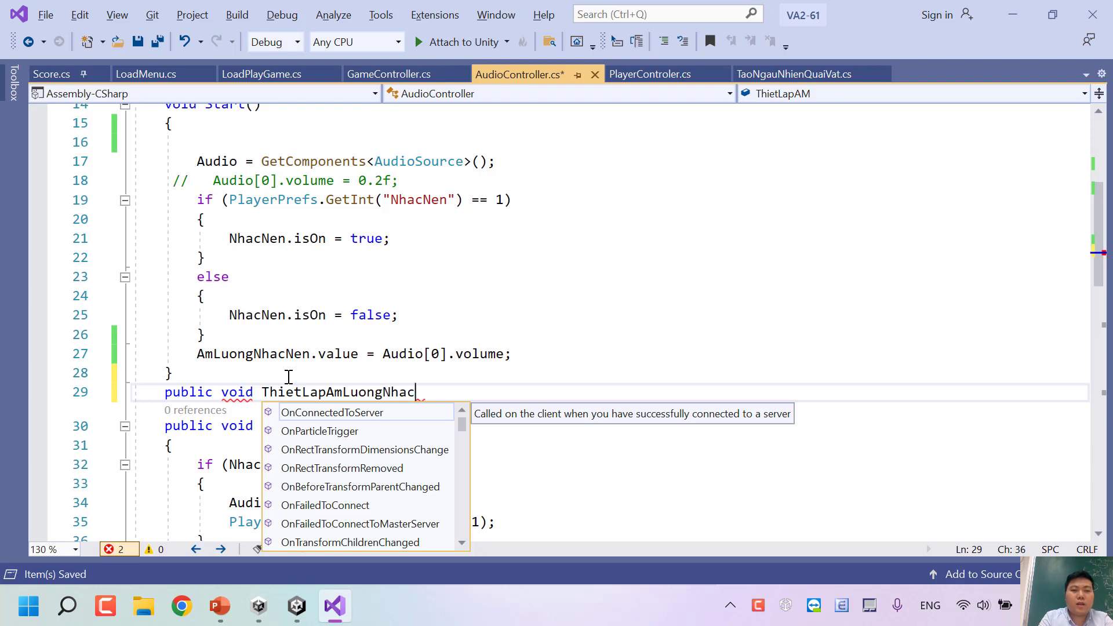
type("()")
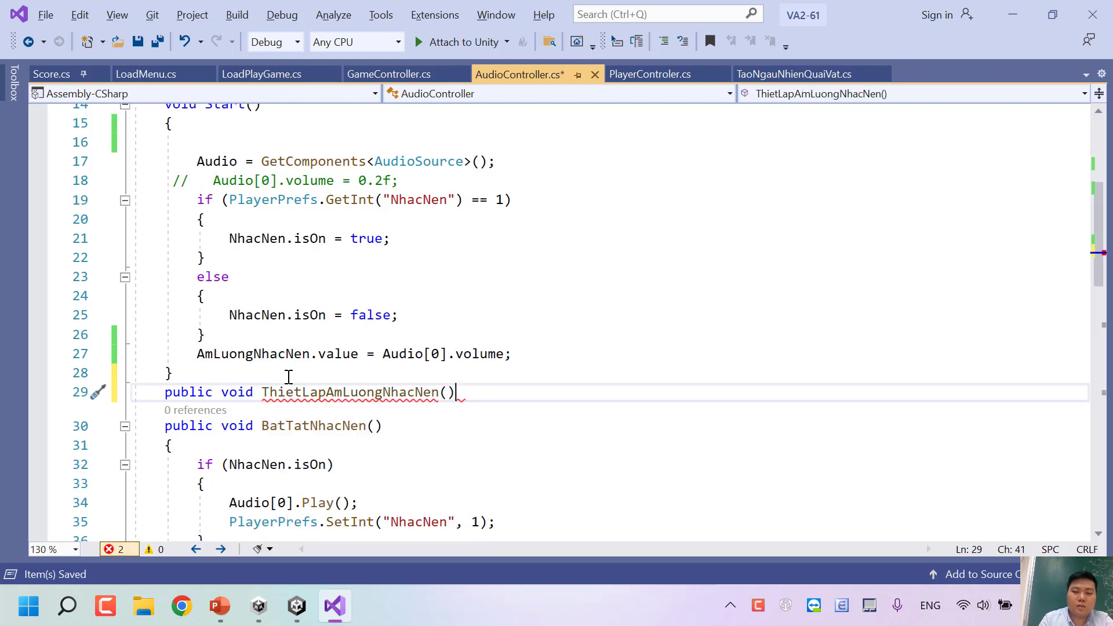
type(" {")
key("Return")
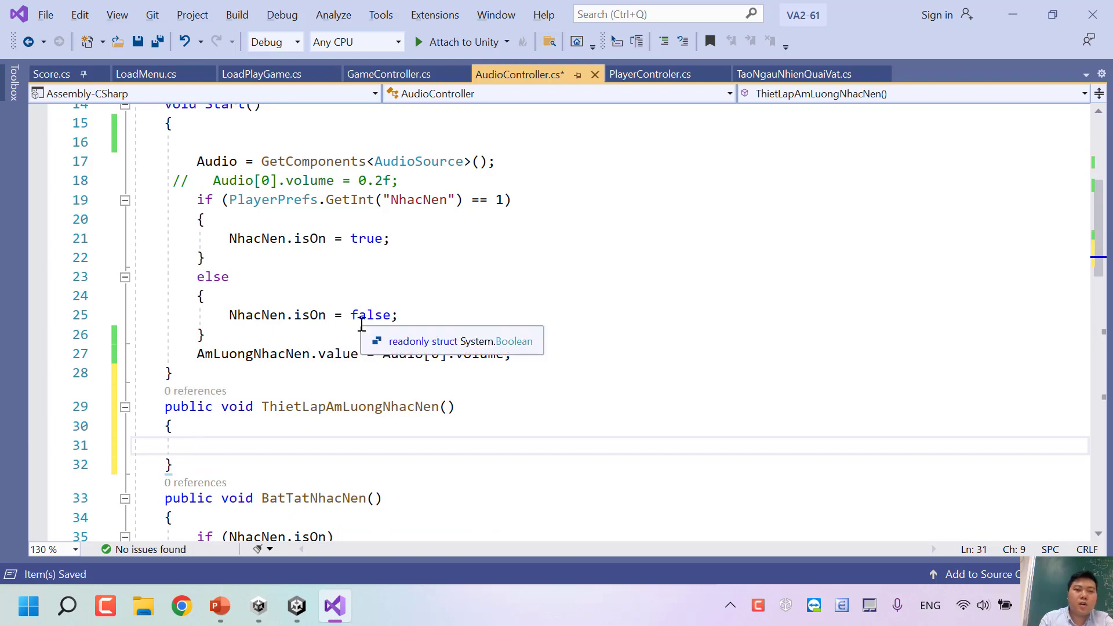
Step: Give the method the body 'Audio[0].volume = AmLuongNhacNen.value;' and return to Unity
key("alt+Tab")
key("alt+Tab")
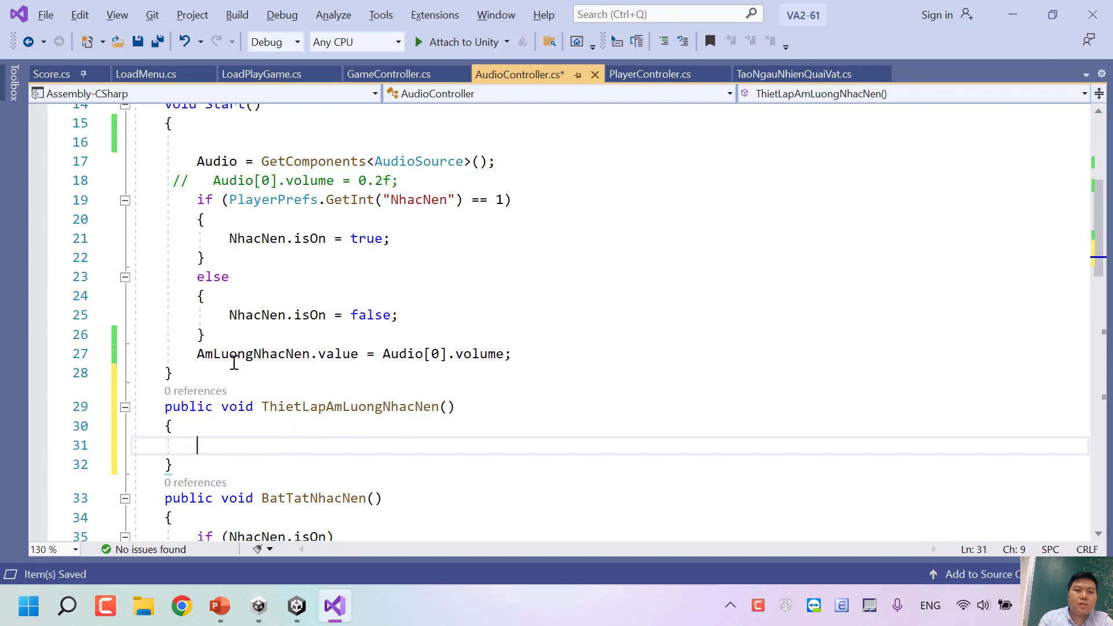
left_click_drag(198, 354, 539, 354)
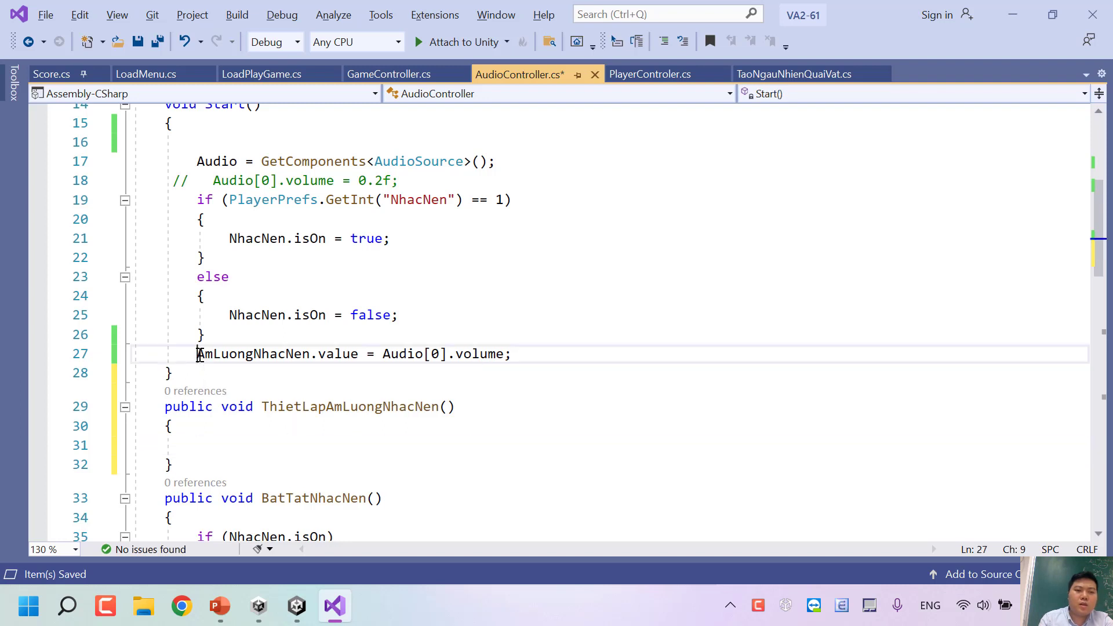
key("ctrl+x")
left_click(303, 458)
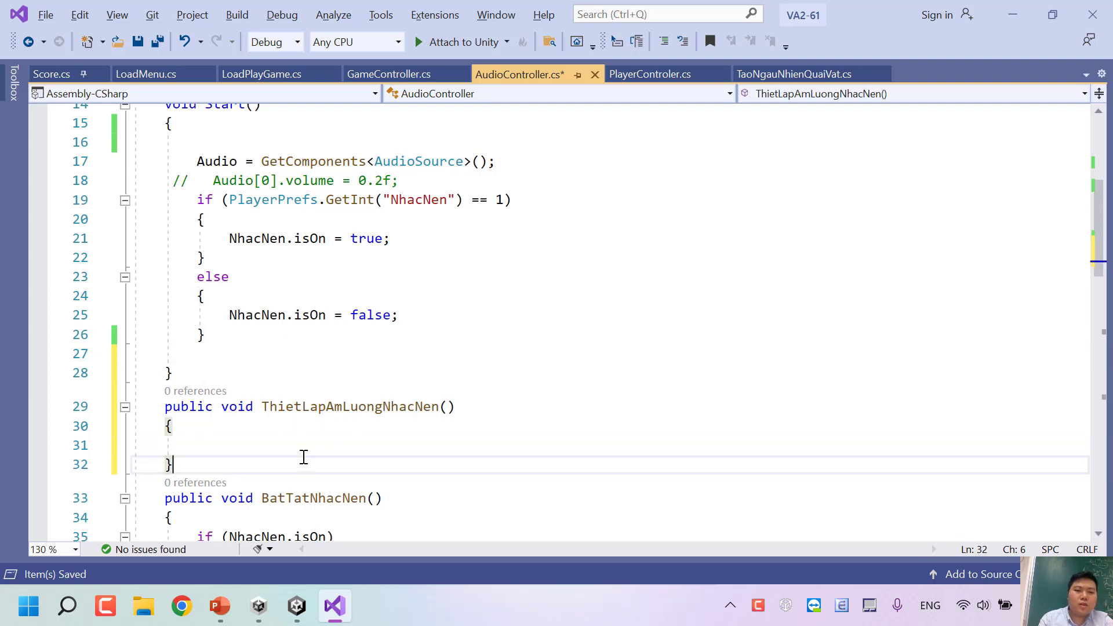
key("ctrl+z")
left_click(298, 447)
key("ctrl+v")
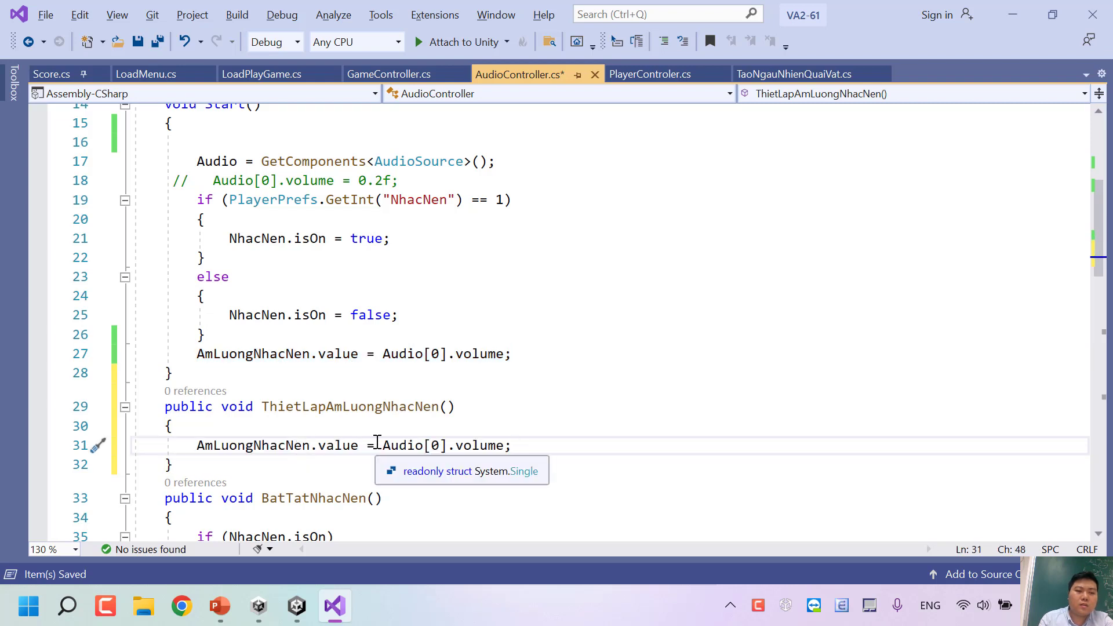
left_click_drag(382, 445, 197, 445)
key("Delete")
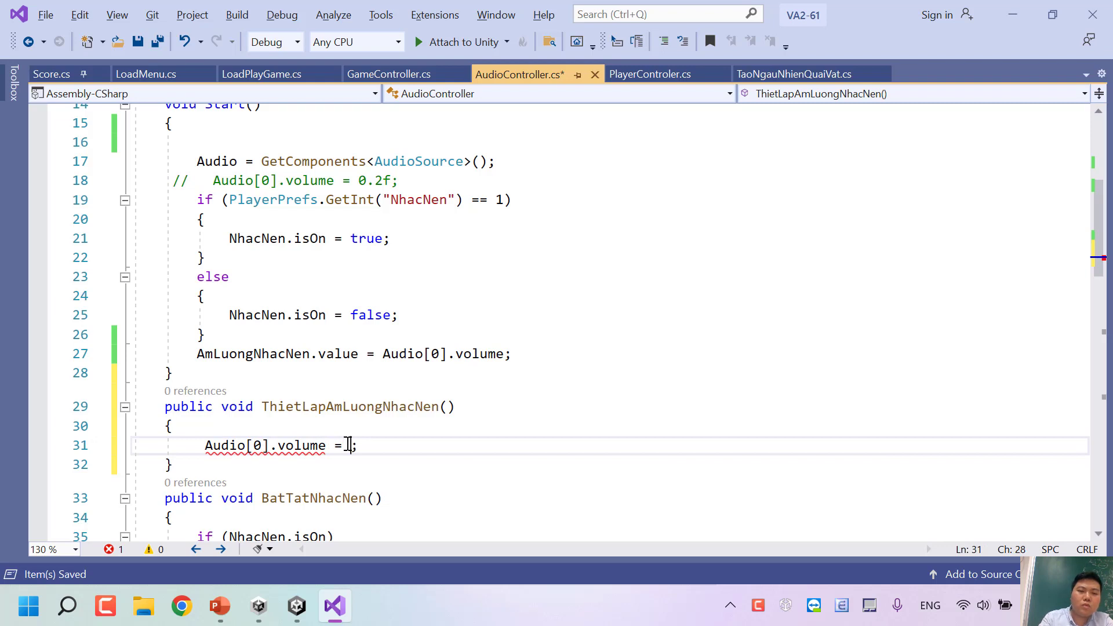
key("ctrl+v")
key("BackSpace")
key("BackSpace")
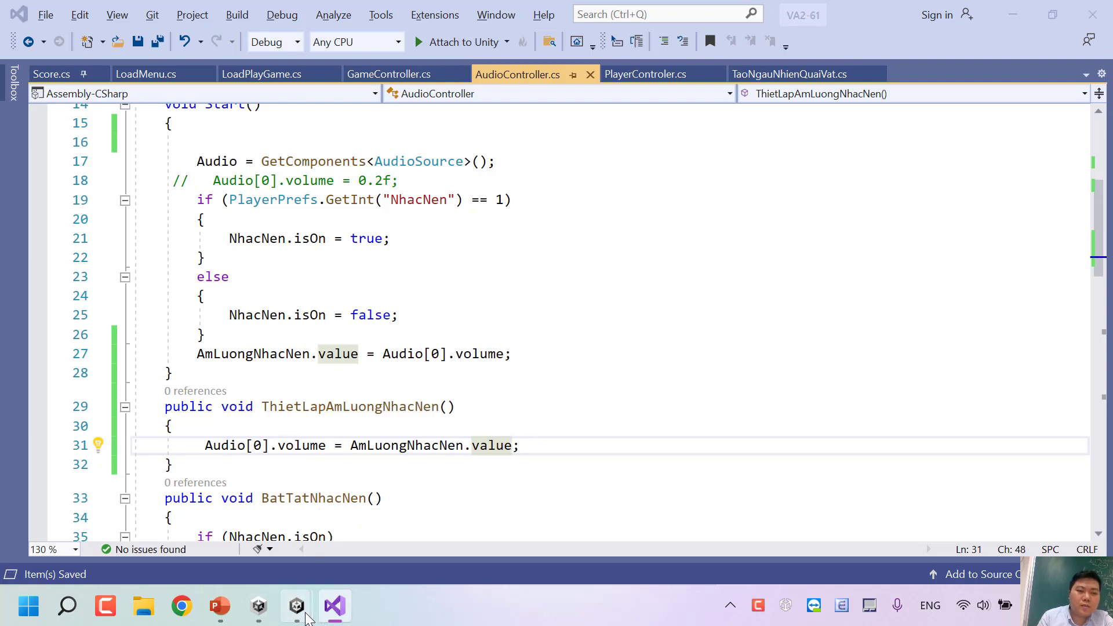
mouse_move(307, 611)
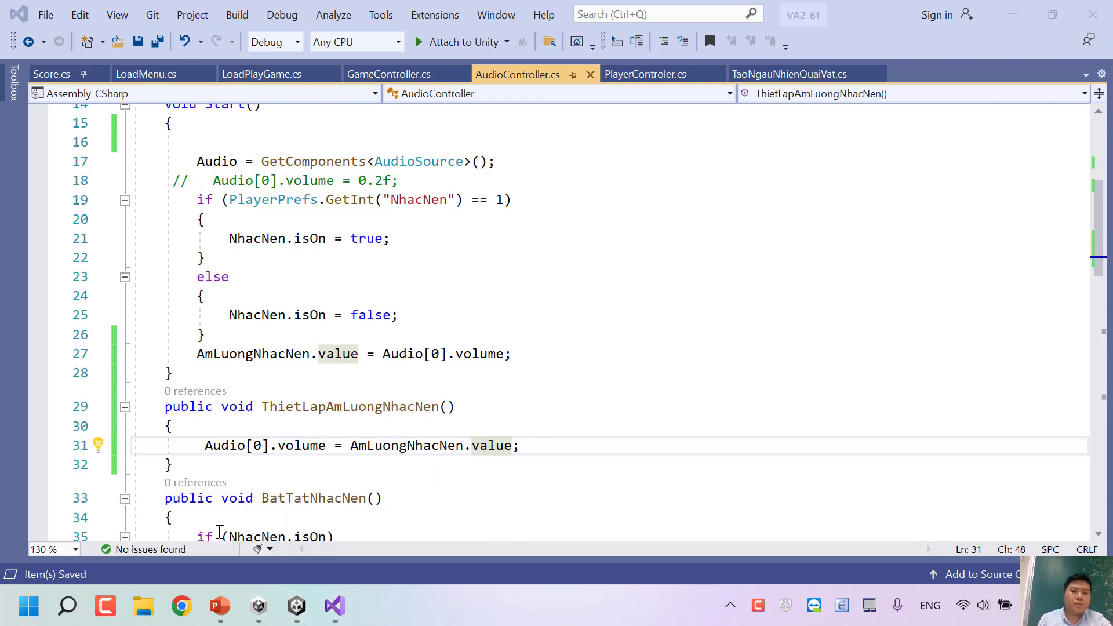
key("alt+Tab")
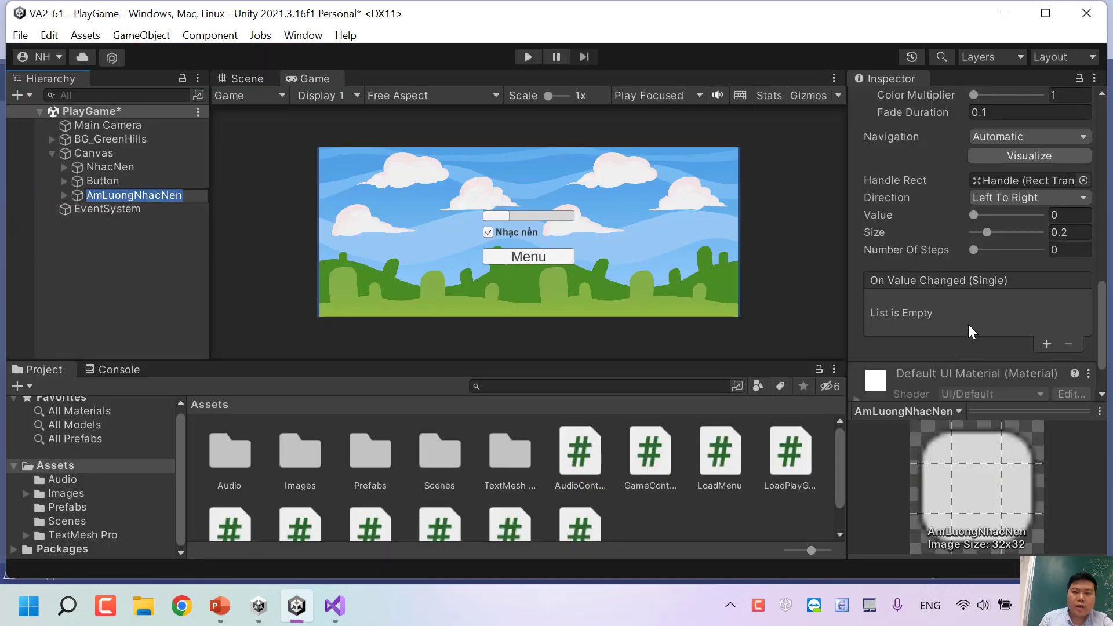
Step: Make the scrollbar's On Value Changed call Main Camera's ThietLapAmLuongNhacNen
scroll(968, 324, "down", 3)
left_click(1047, 286)
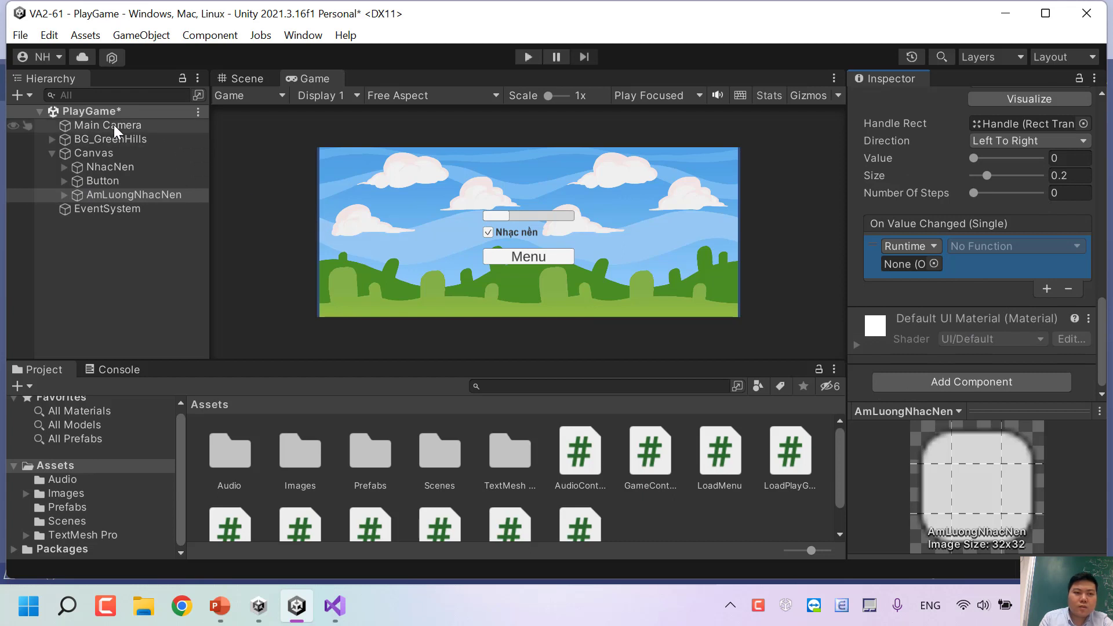
left_click_drag(111, 124, 875, 232)
left_click(997, 248)
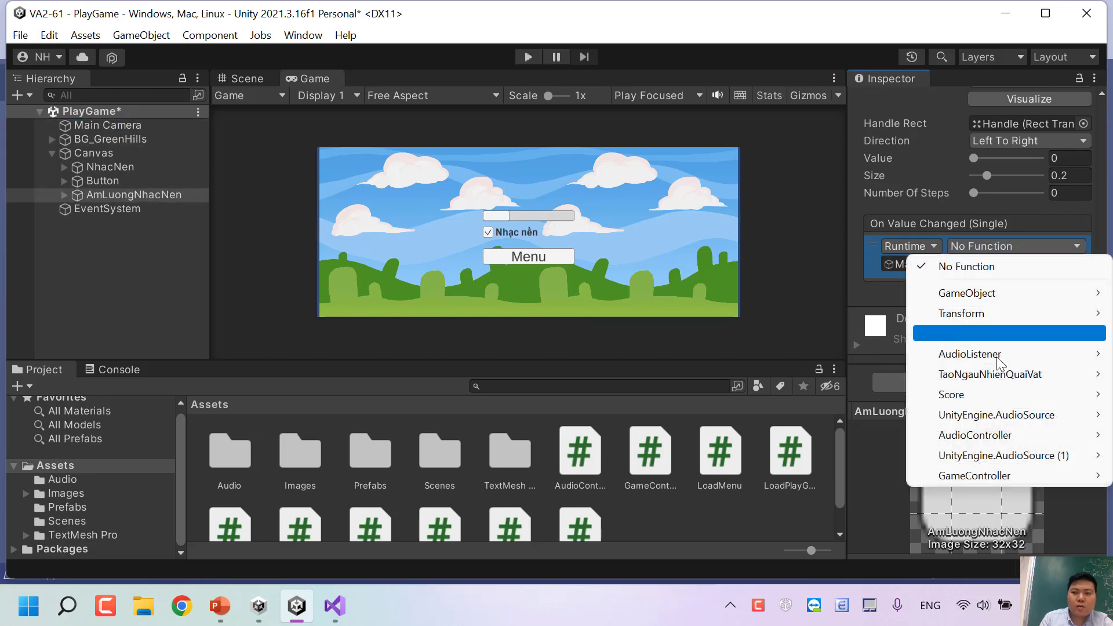
mouse_move(975, 475)
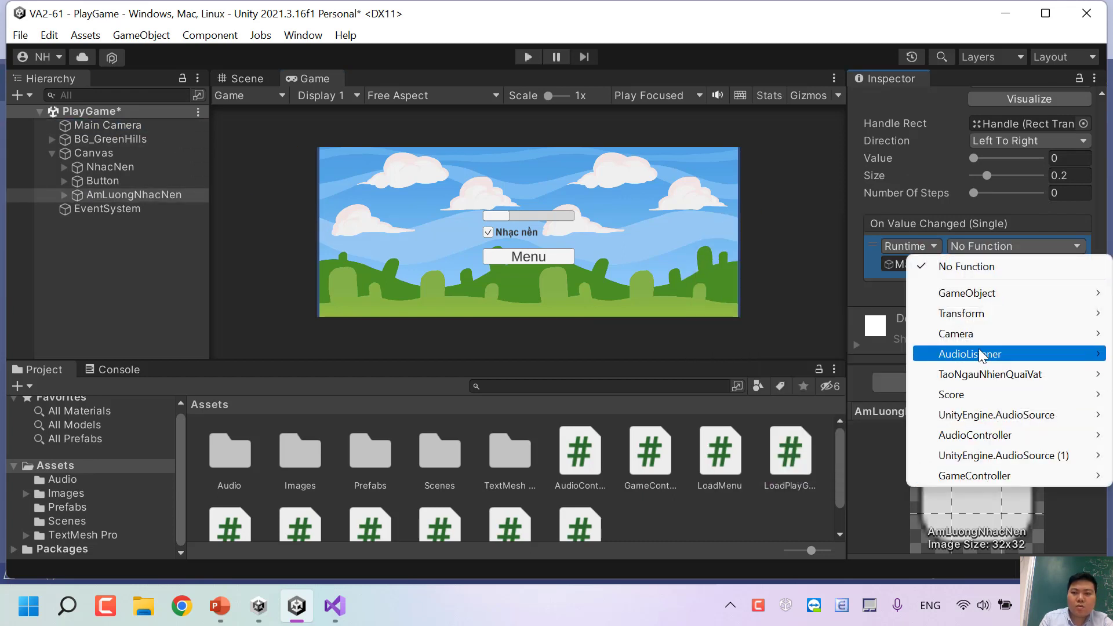
mouse_move(974, 430)
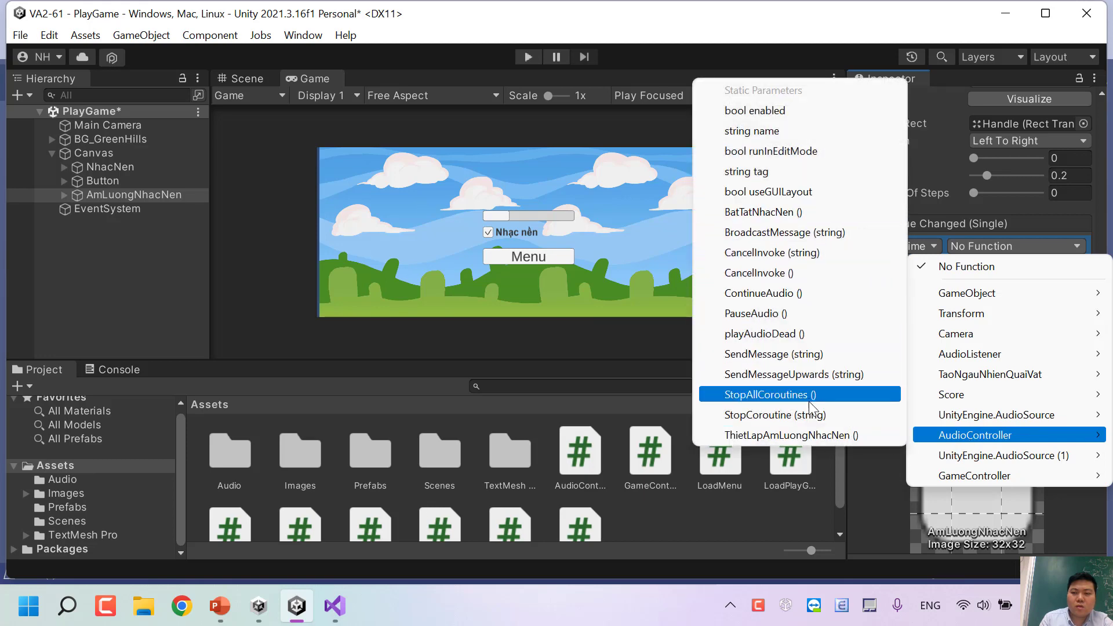
left_click(804, 435)
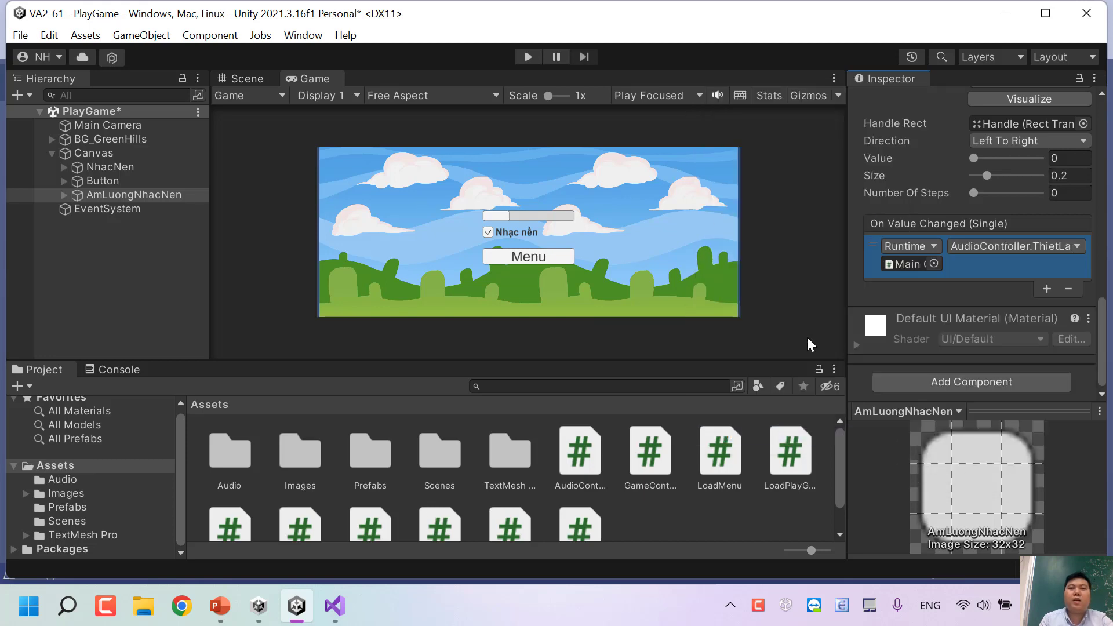
Step: After a test run, link AmLuongNhacNen to the Audio Controller's Am Luong Nhac Nen field, then replay
left_click(529, 63)
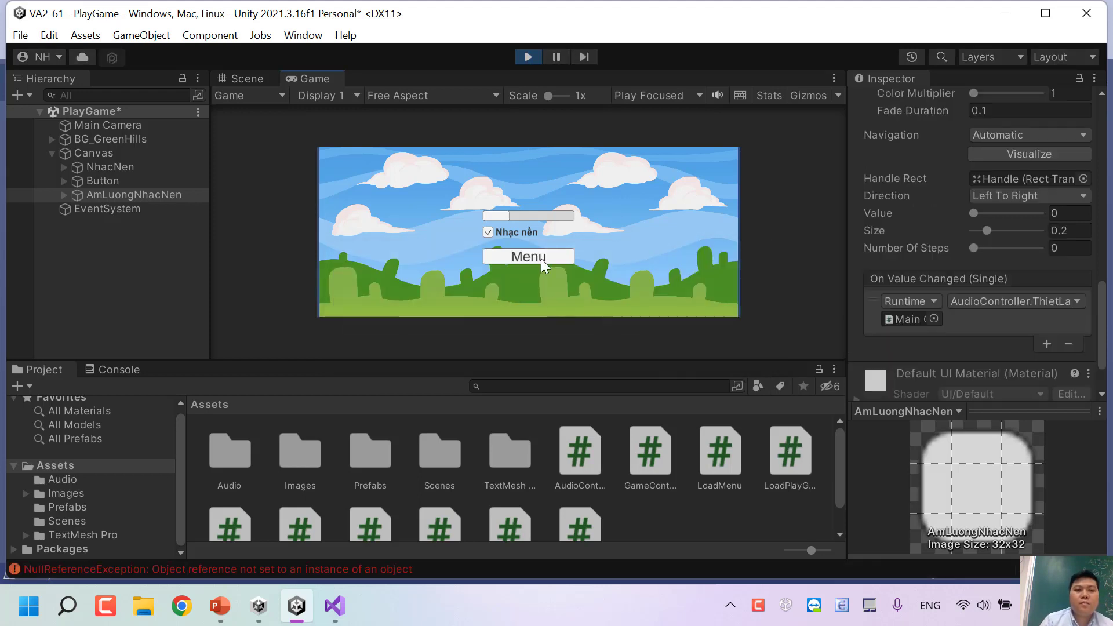
left_click(533, 62)
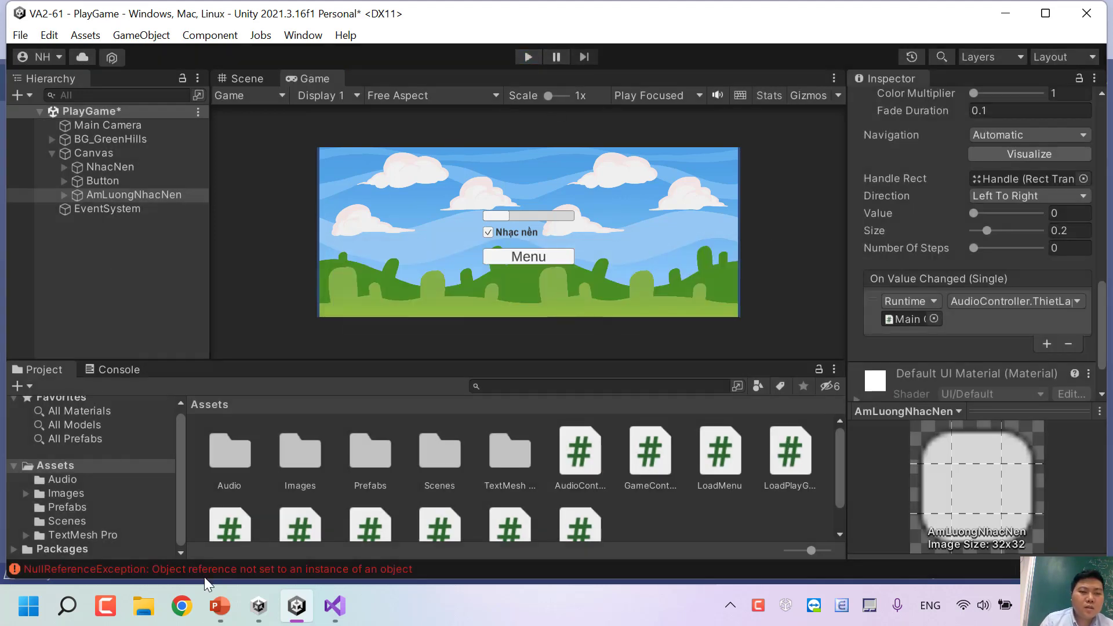
left_click(106, 124)
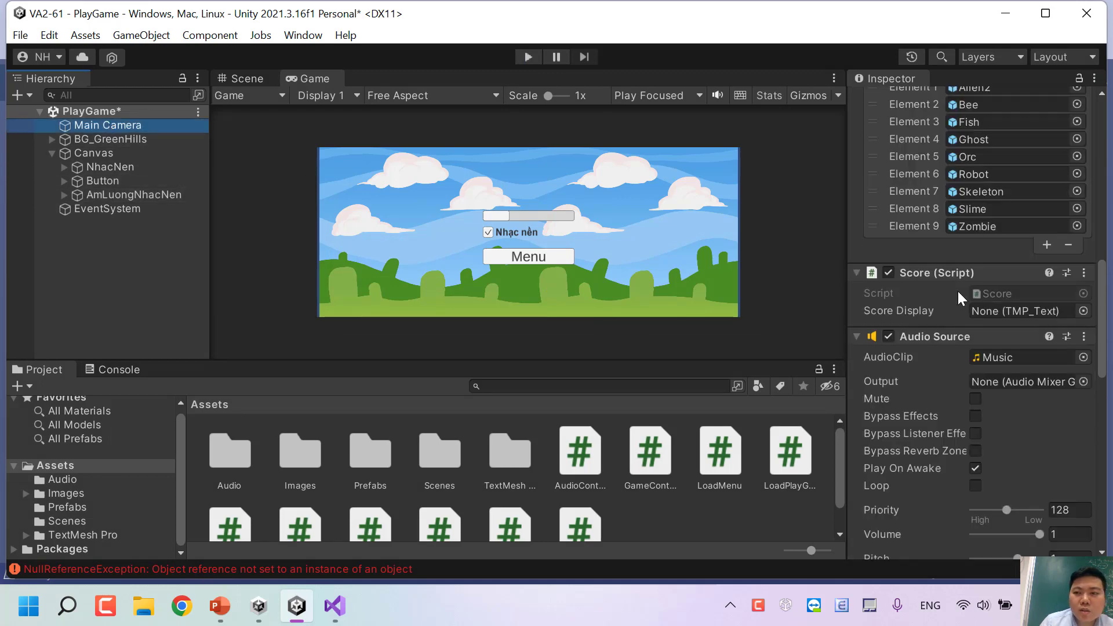
scroll(976, 280, "down", 5)
scroll(976, 281, "down", 5)
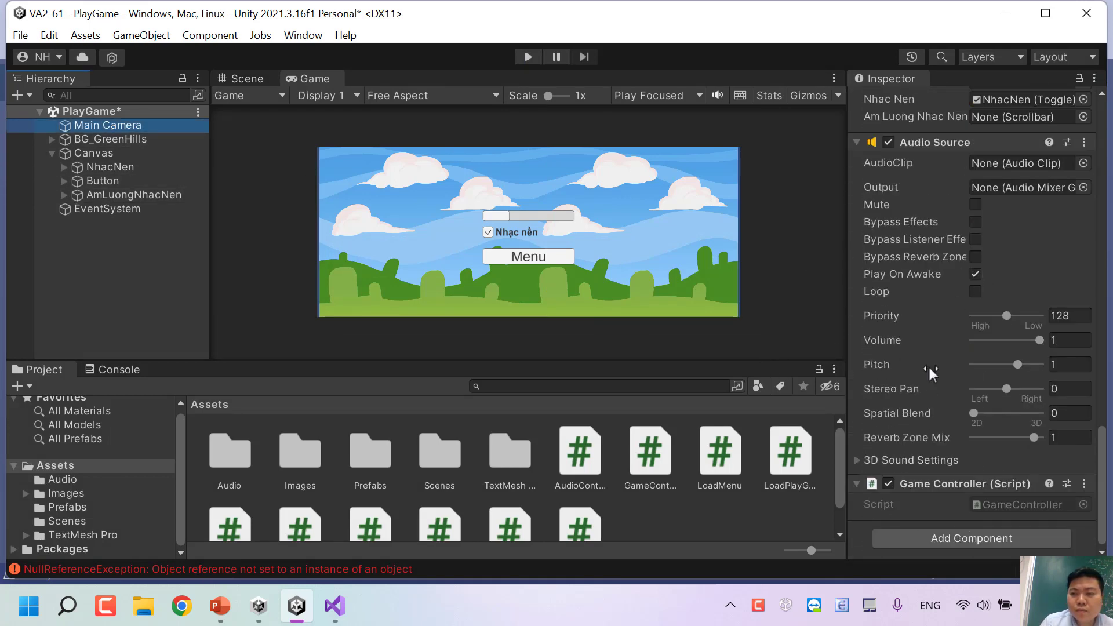
scroll(933, 348, "up", 3)
scroll(1001, 192, "up", 2)
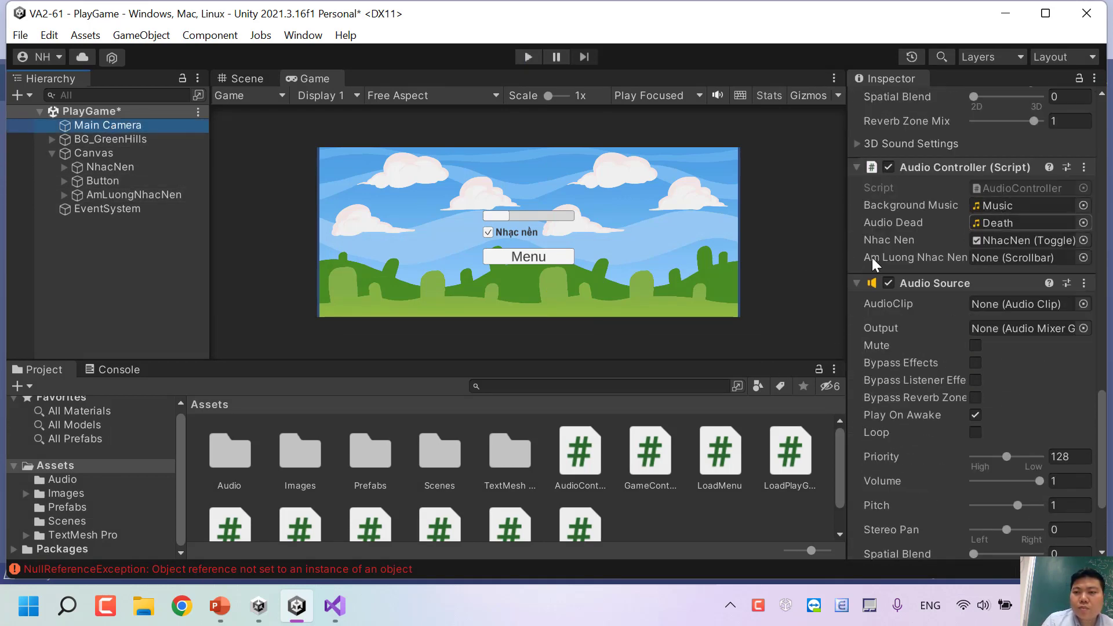
left_click_drag(133, 194, 1013, 258)
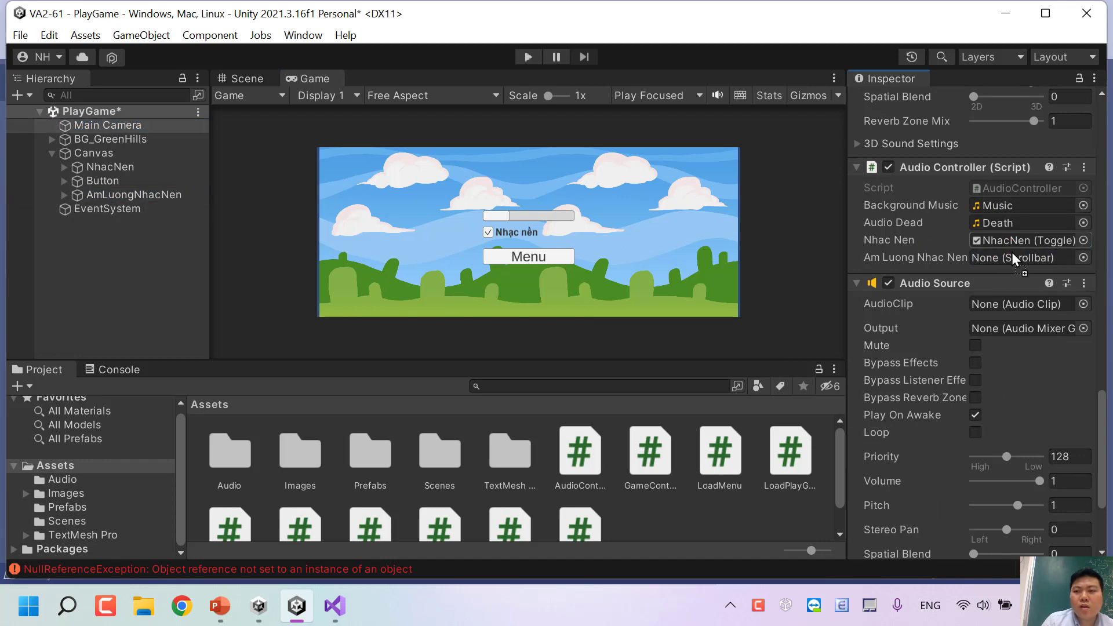
left_click_drag(954, 316, 1020, 257)
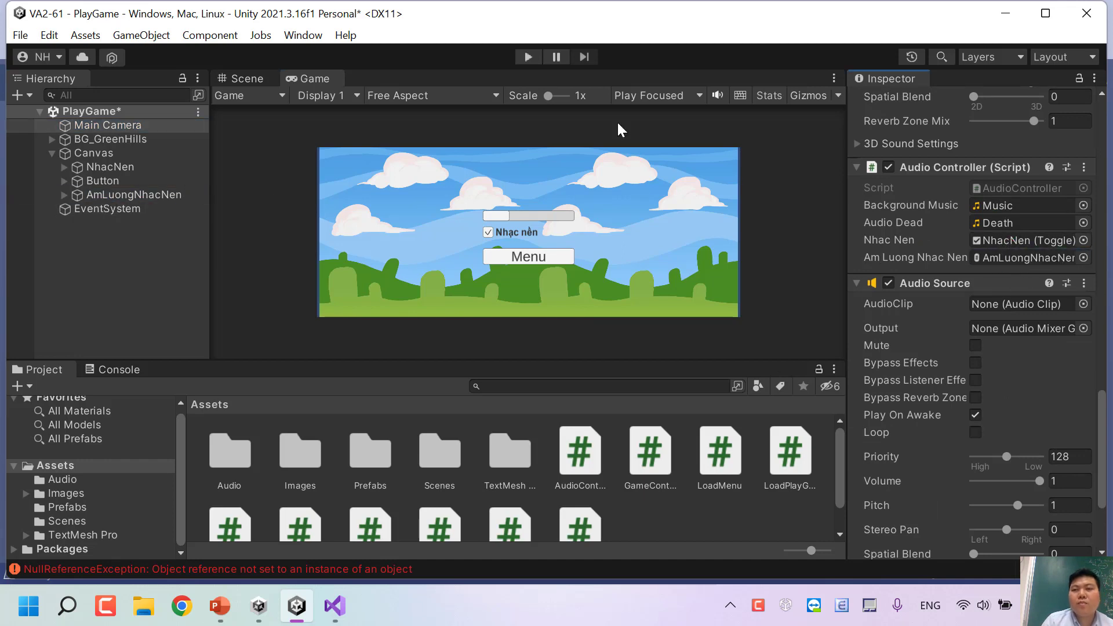
left_click(524, 64)
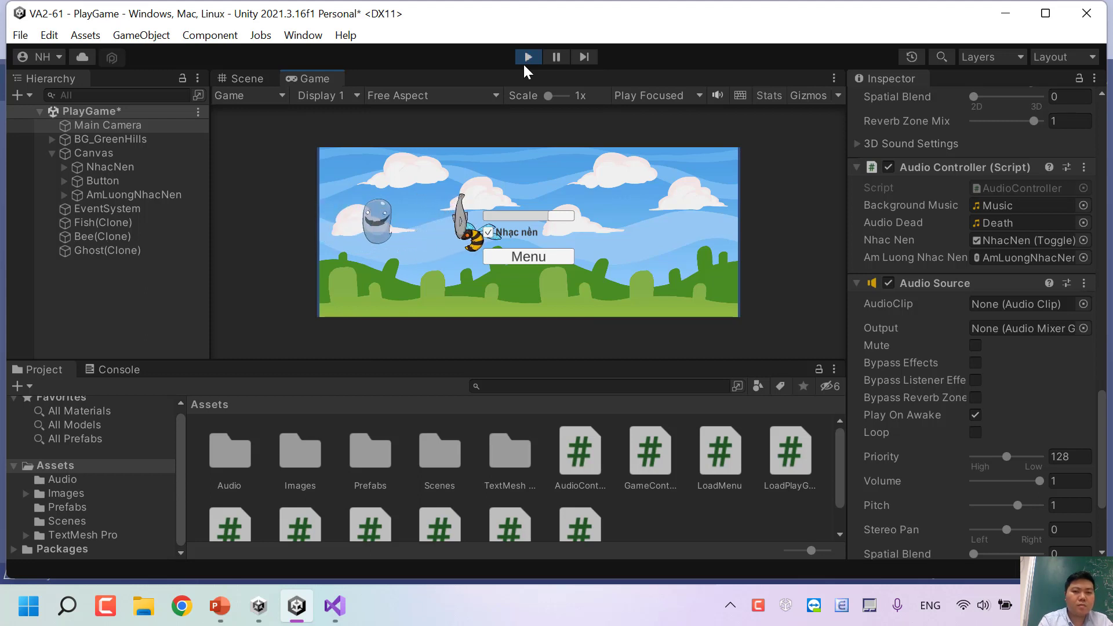
left_click(487, 232)
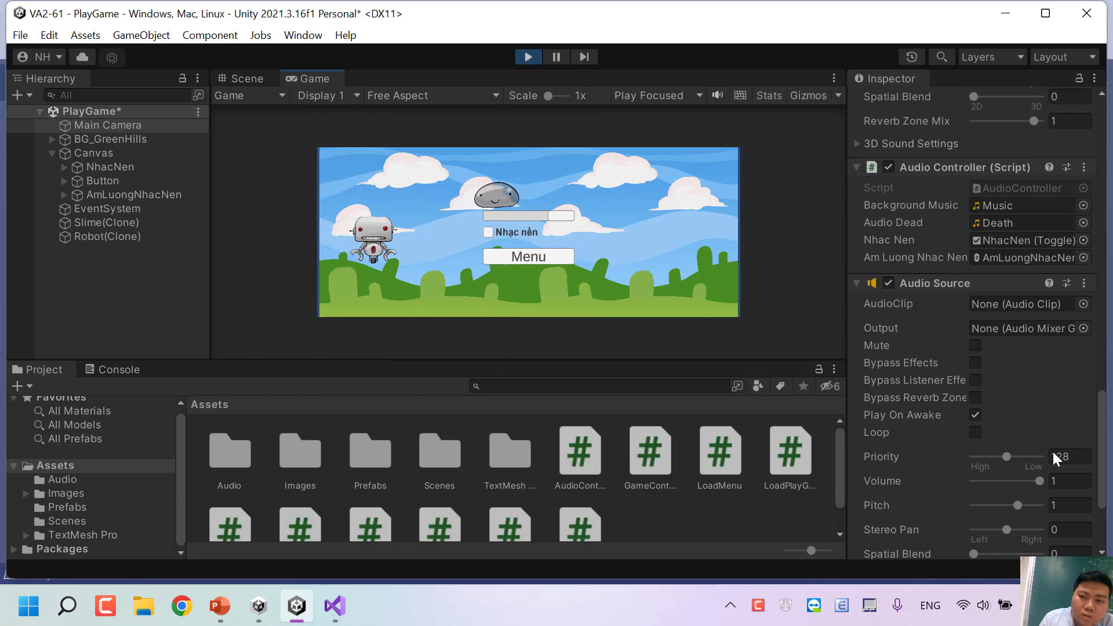
scroll(1055, 475, "down", 2)
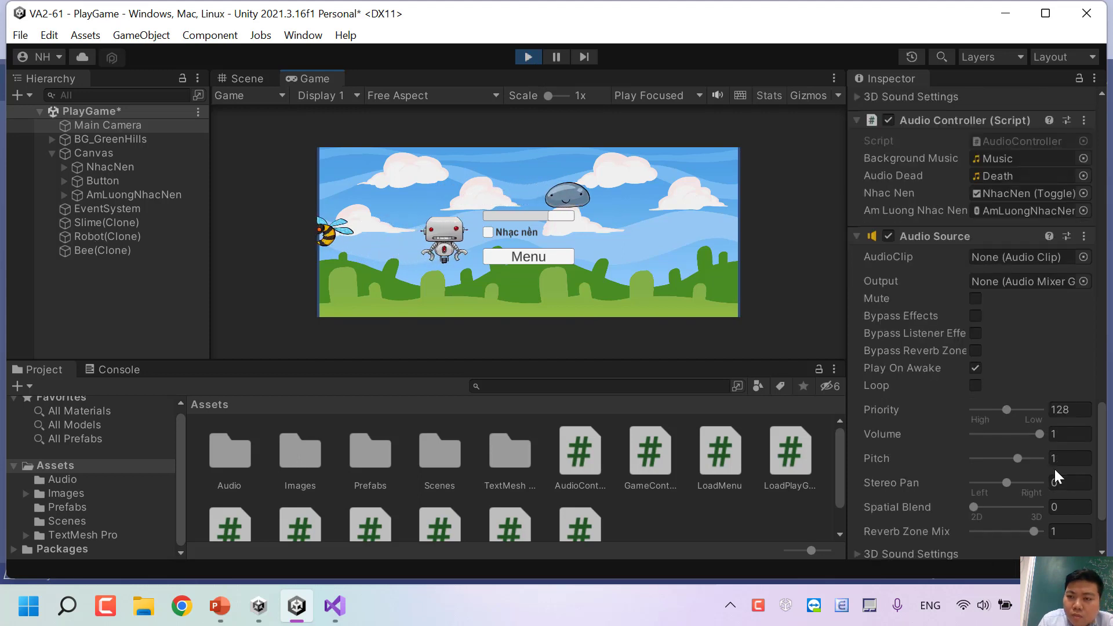
scroll(962, 374, "down", 3)
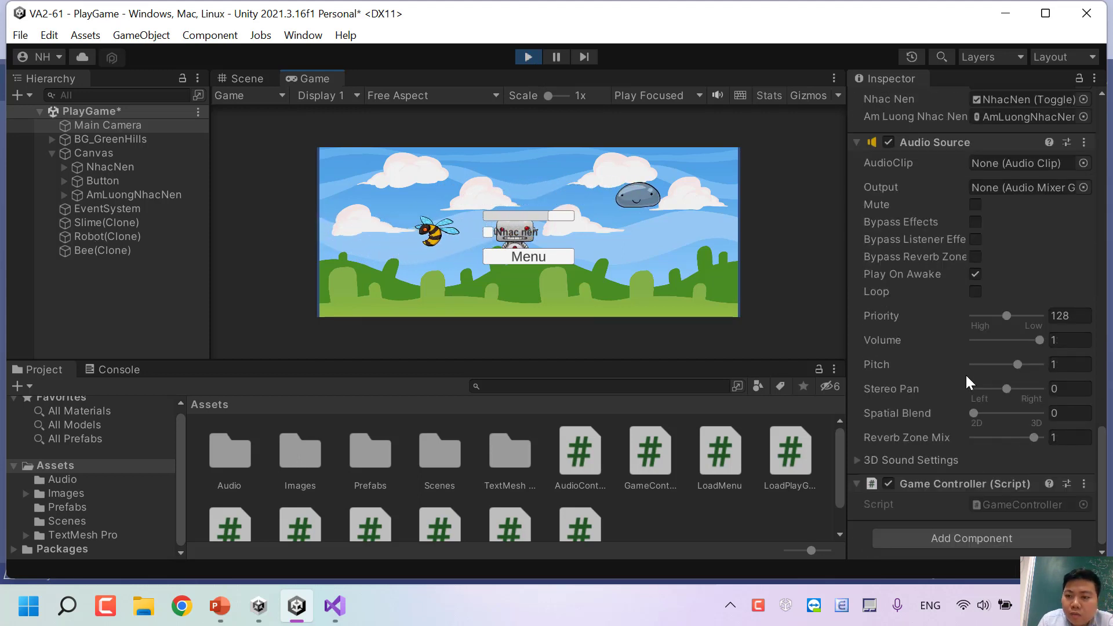
scroll(976, 360, "up", 10)
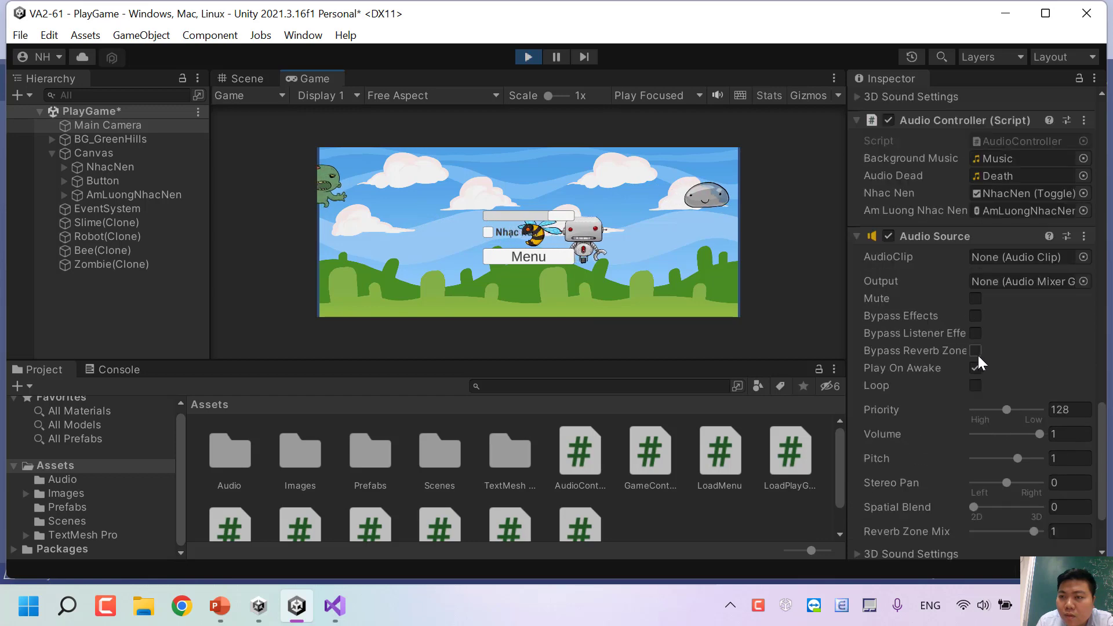
scroll(983, 353, "up", 4)
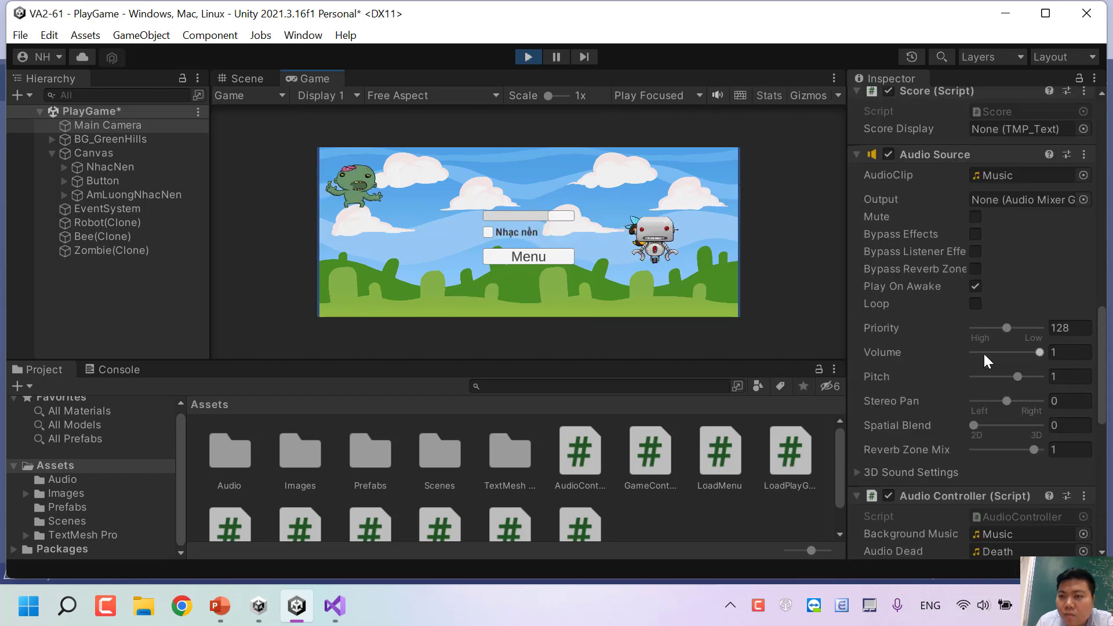
scroll(983, 353, "up", 4)
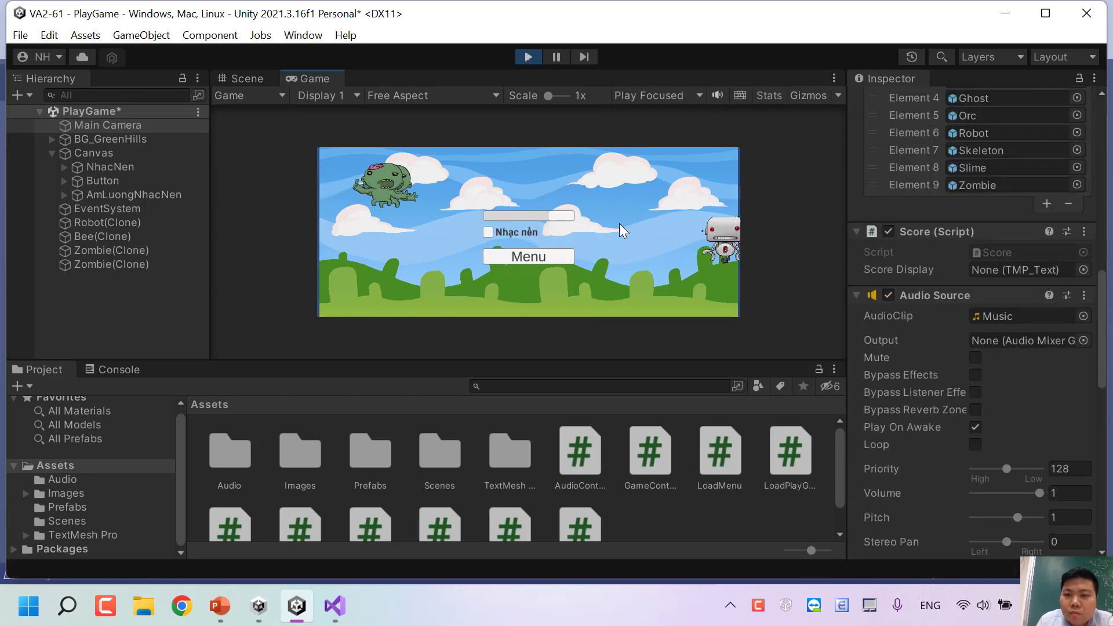
left_click(486, 231)
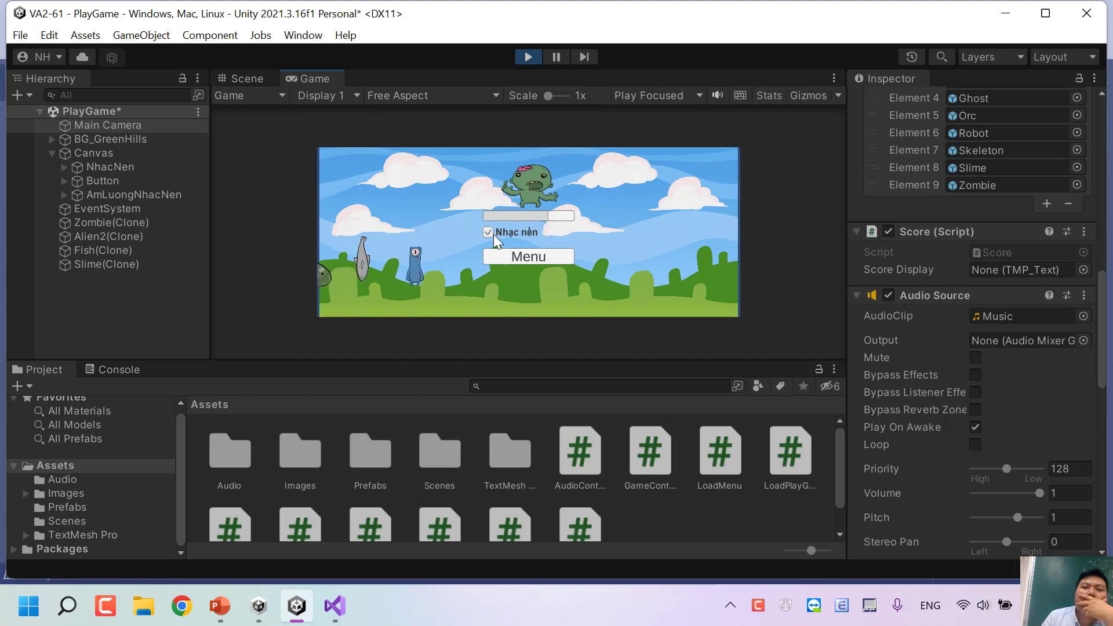
left_click(529, 56)
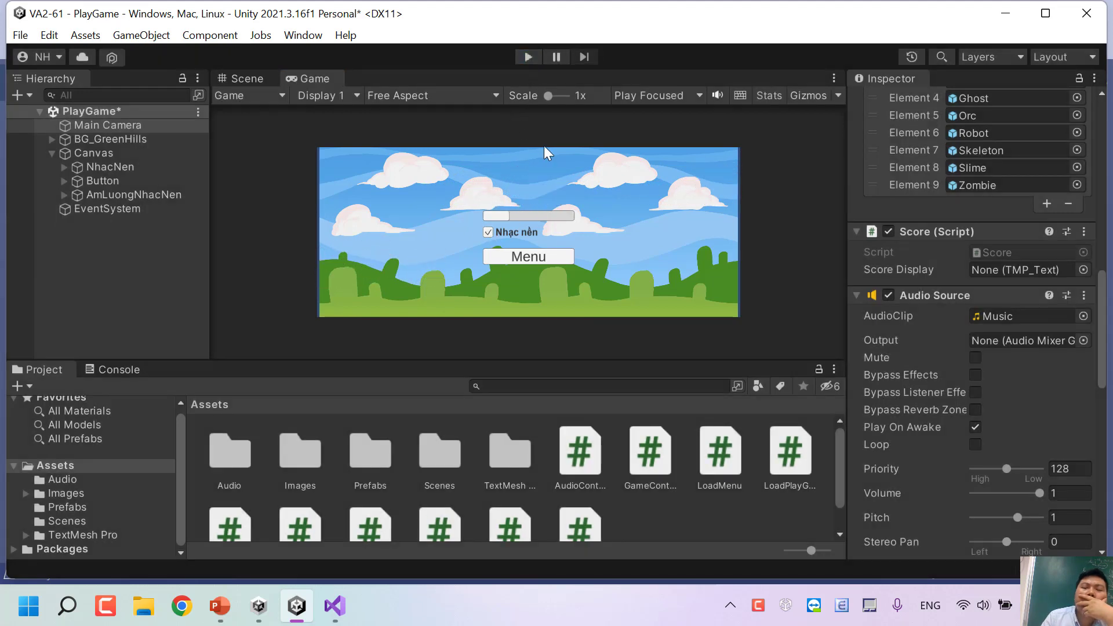
Step: Play-test: toggle Nhạc nền off and on twice, lower volume to about 0.45, then stop
left_click(527, 57)
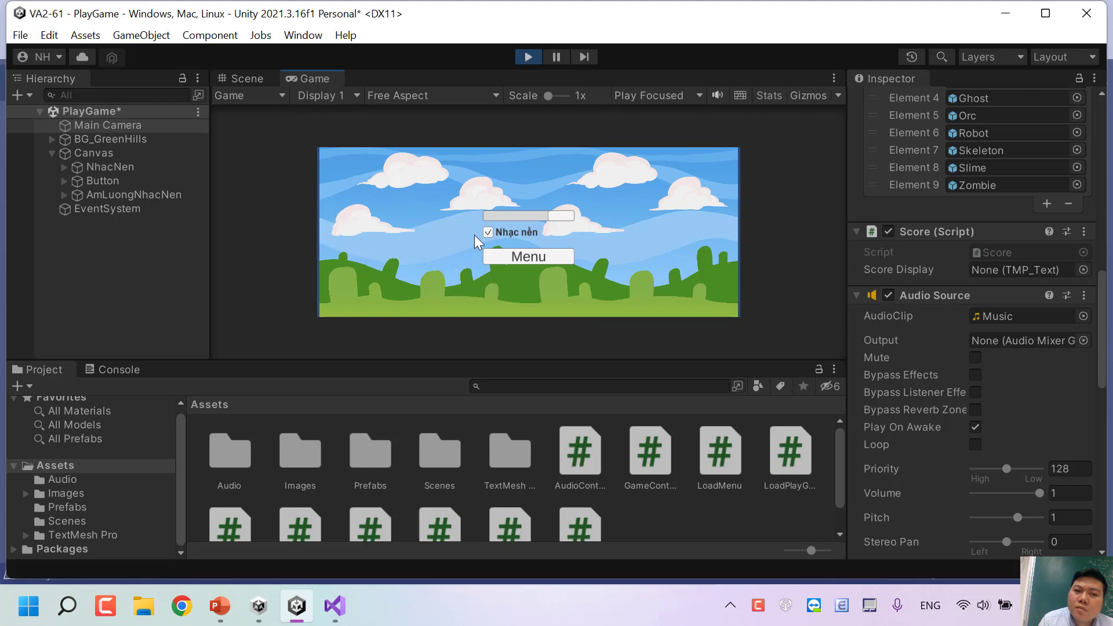
left_click(489, 233)
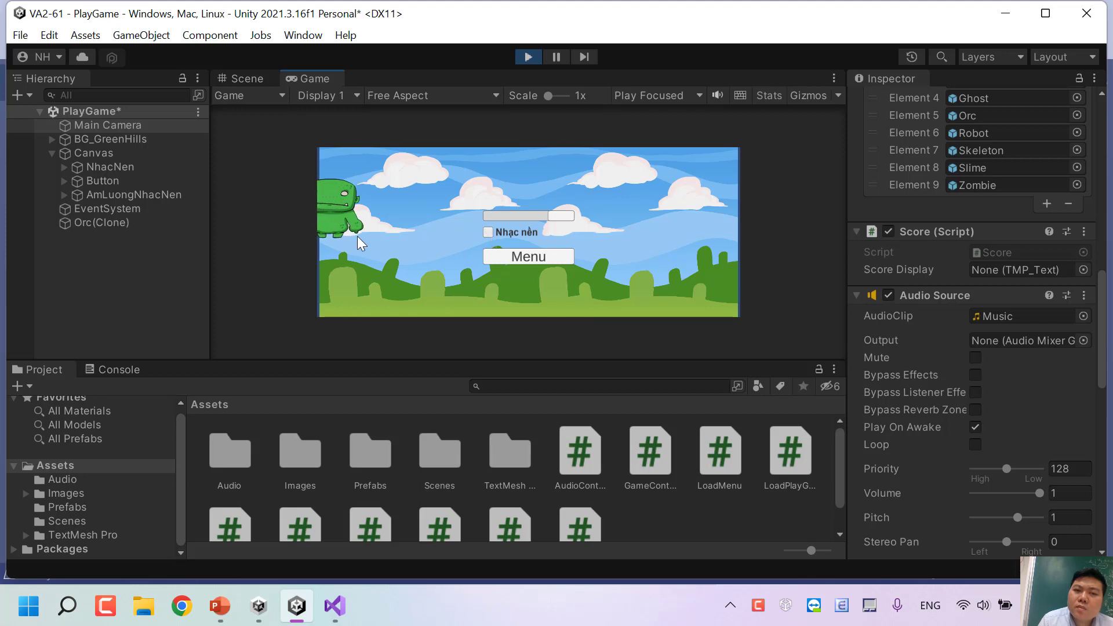
left_click(484, 234)
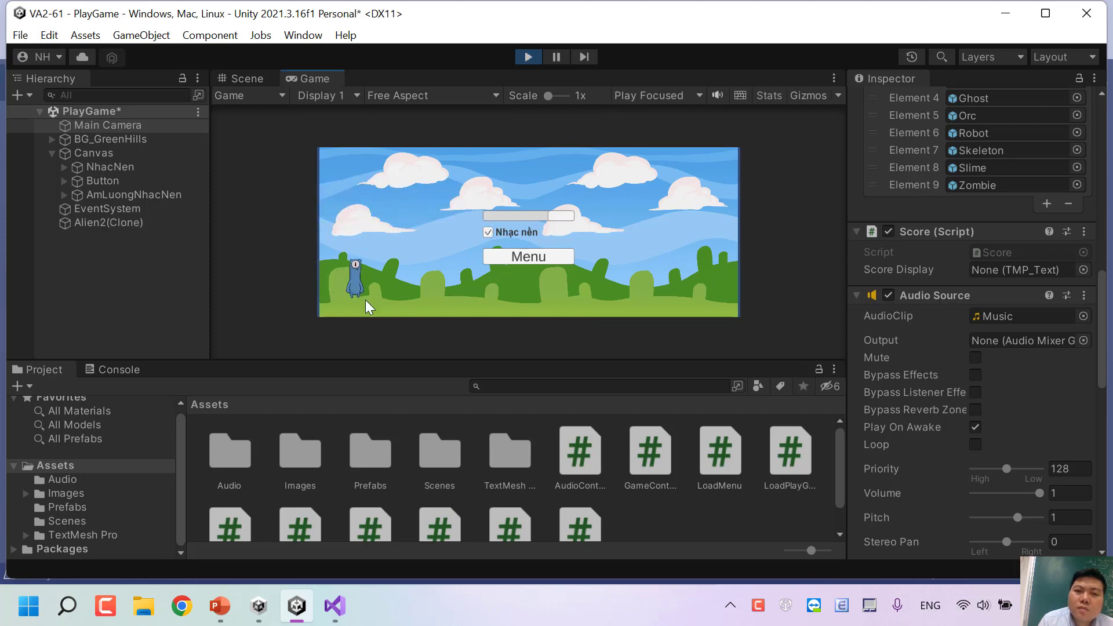
left_click(491, 234)
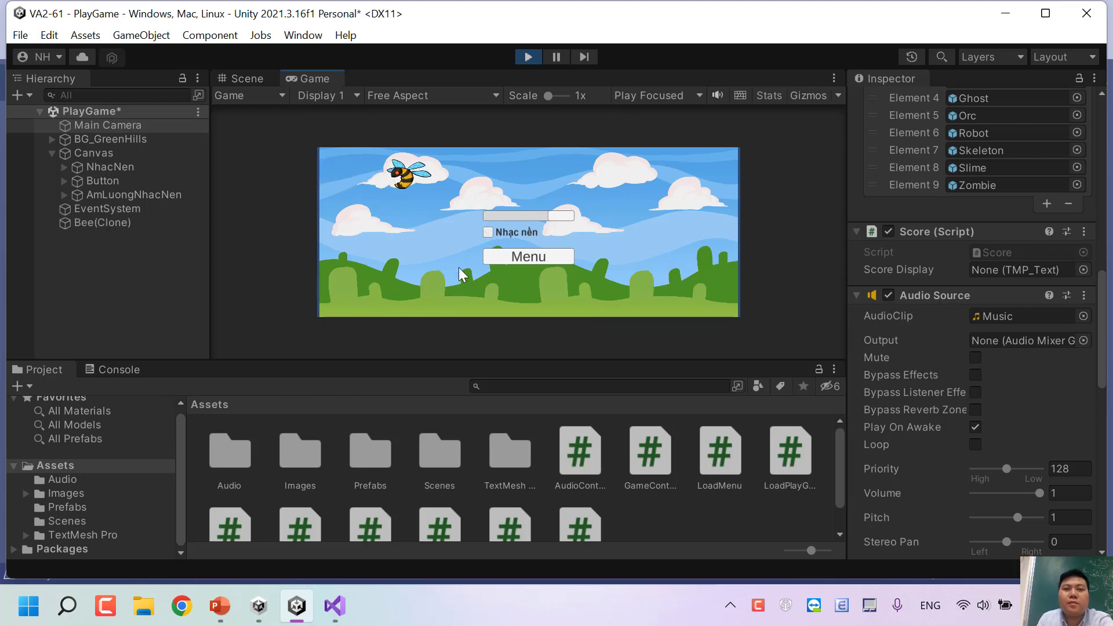
left_click(497, 234)
mouse_move(555, 215)
left_mouse_down()
mouse_move(482, 220)
mouse_move(583, 212)
left_mouse_up()
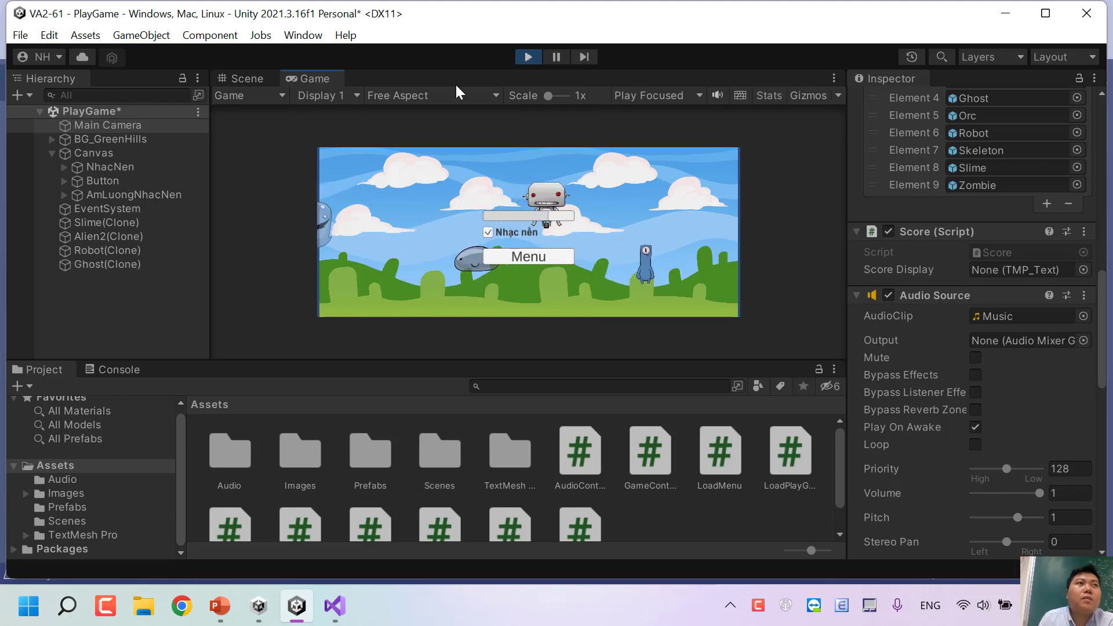
left_click(524, 57)
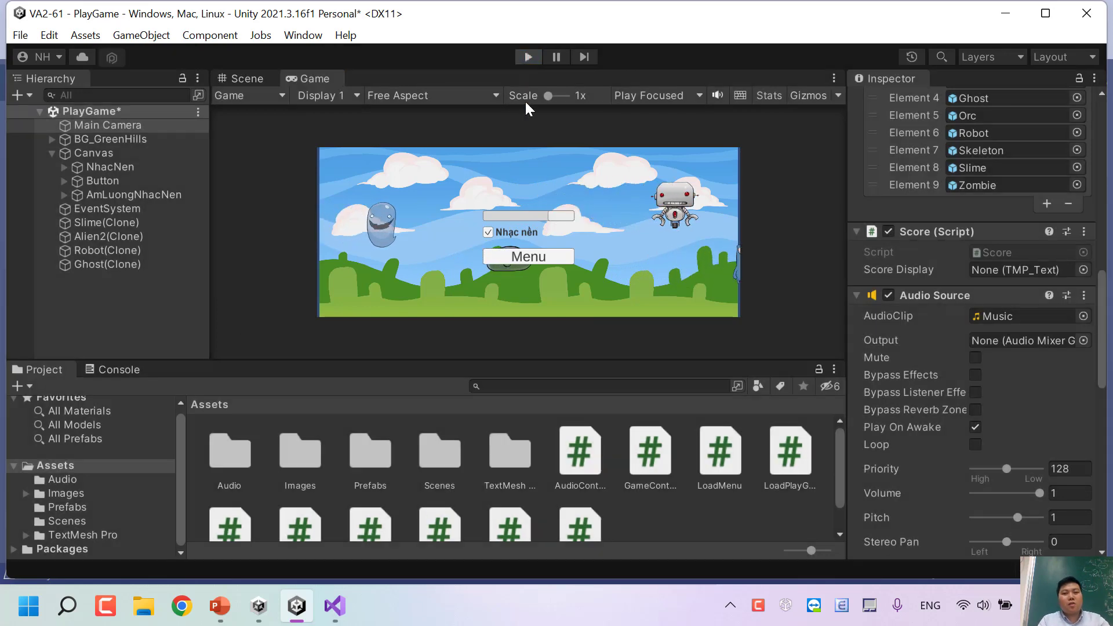
key("alt+Tab")
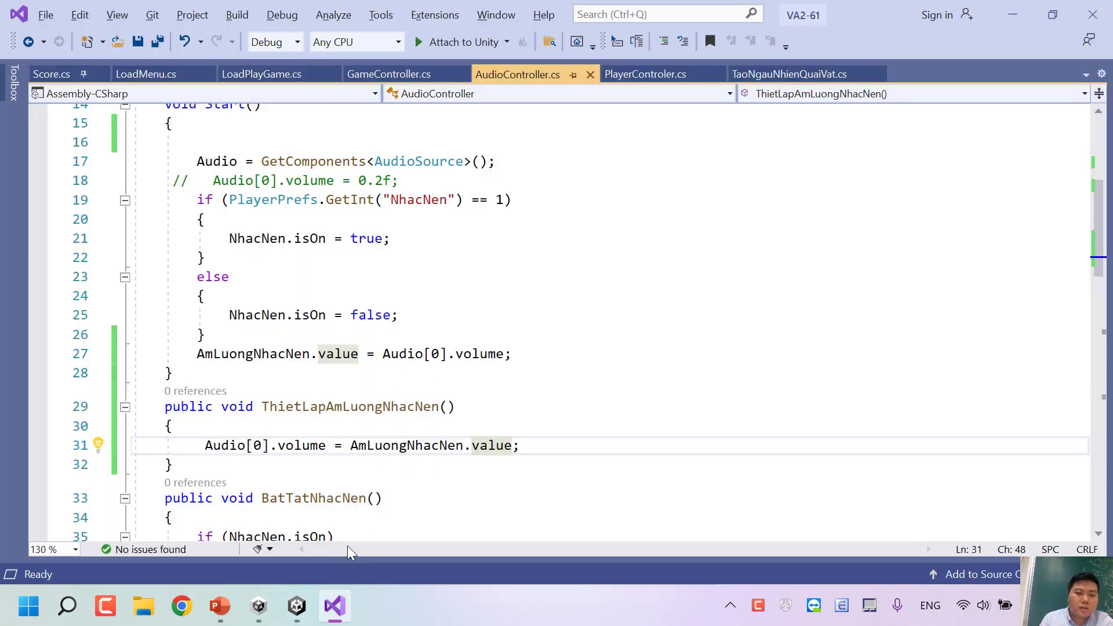
Step: Check slide 71's mouse-wheel volume requirement in PowerPoint, then show the desktop
left_click(220, 606)
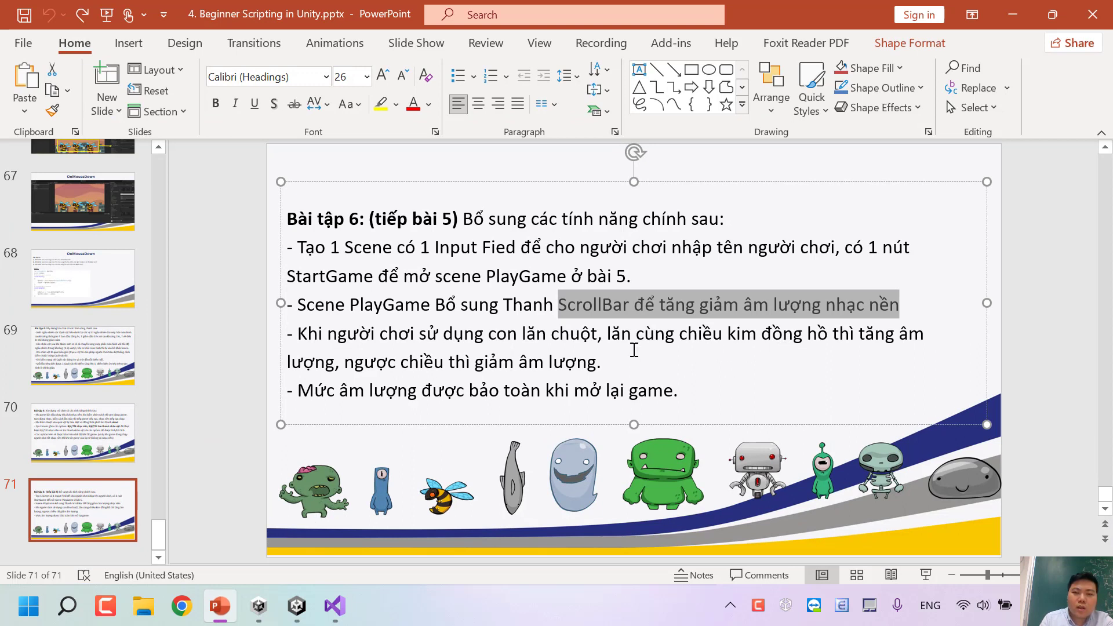
mouse_move(612, 339)
left_mouse_down()
mouse_move(620, 356)
mouse_move(612, 331)
left_mouse_up()
left_click(621, 370)
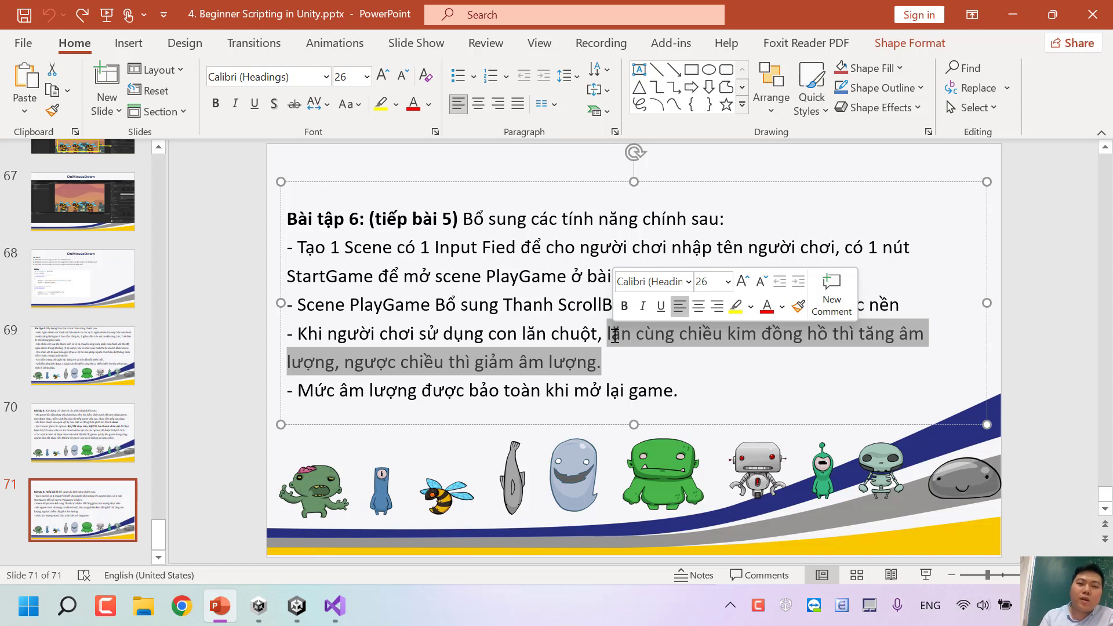
left_click(631, 356)
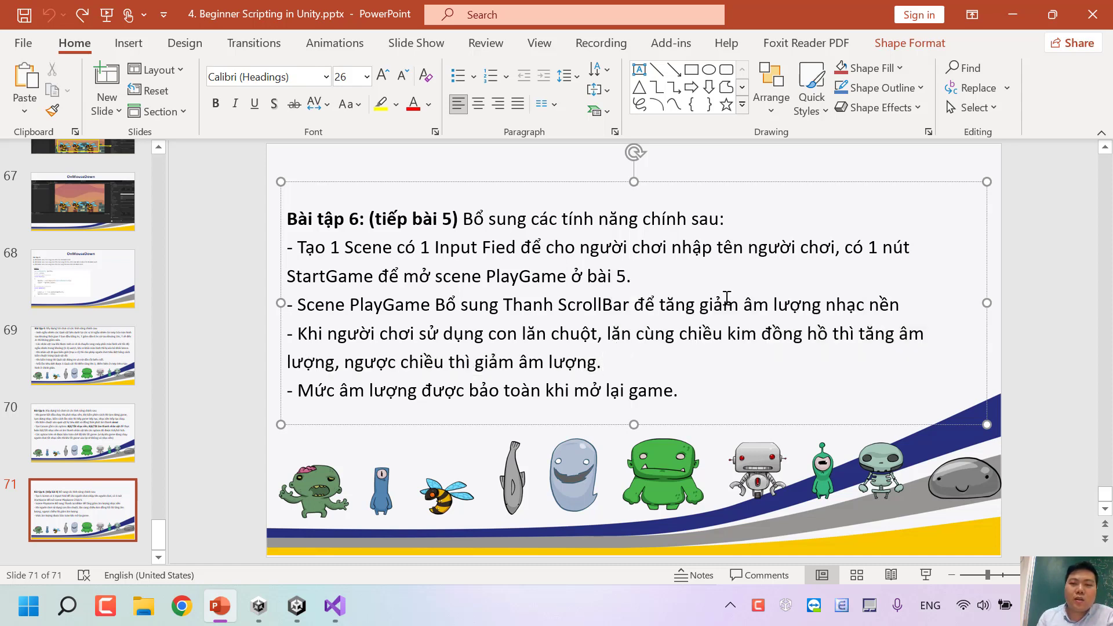
left_click(422, 366, "shift")
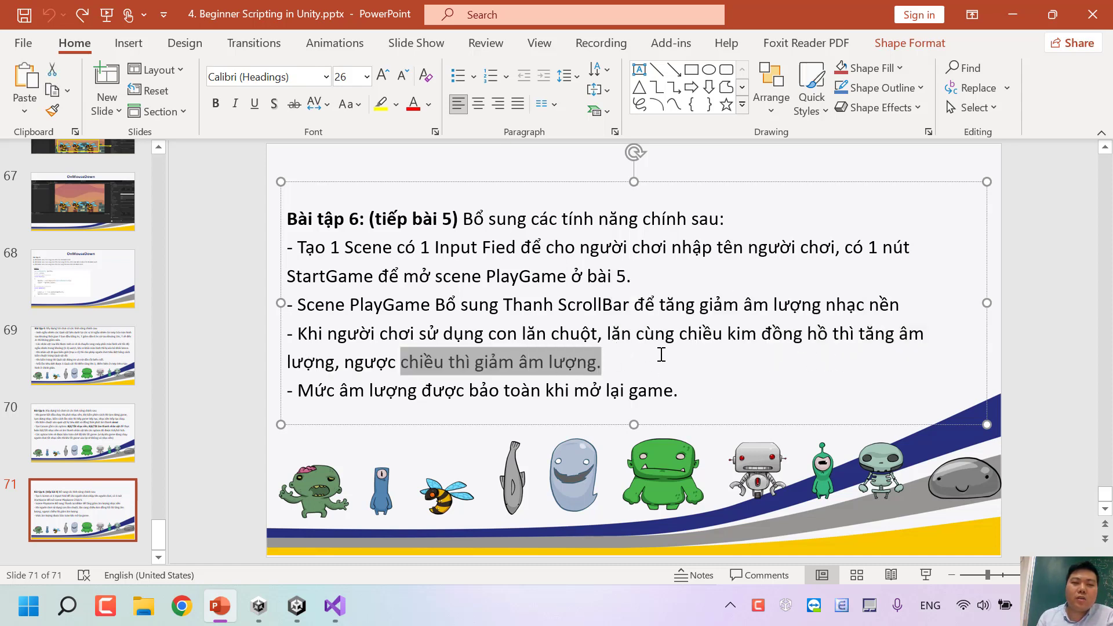
key("super+d")
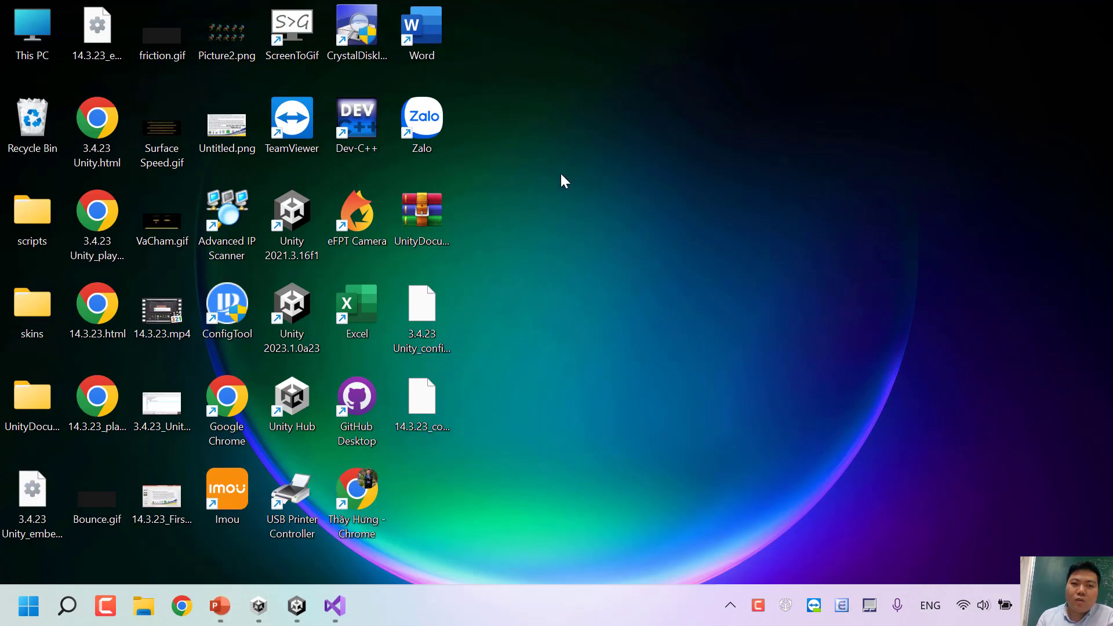
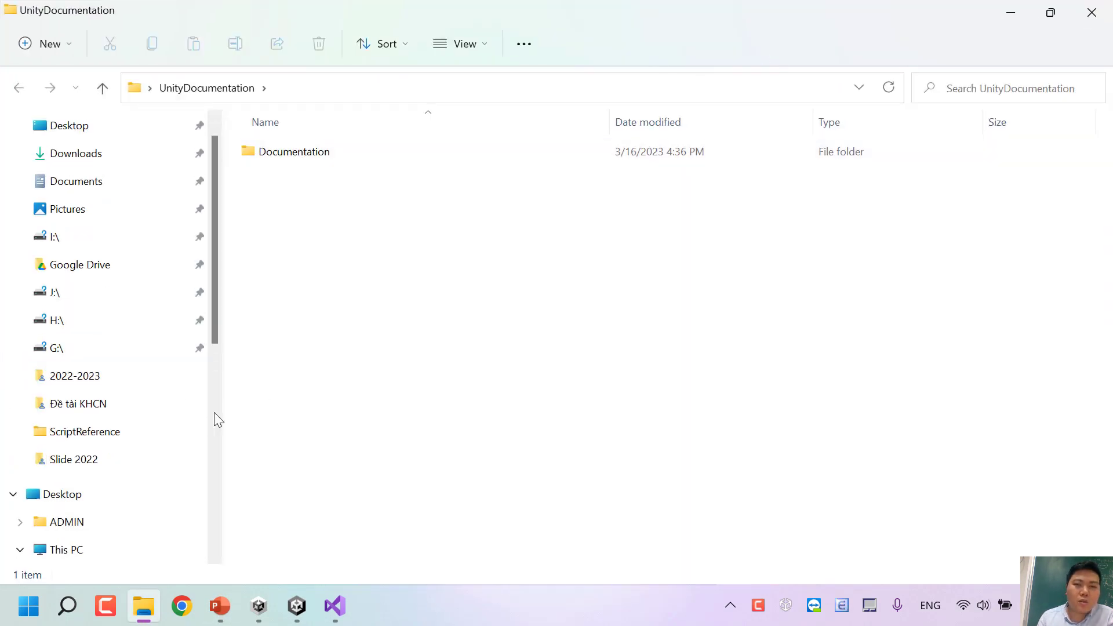
Step: Open the offline page Documentation/en/ScriptReference/AccelerationEvent-acceleration.html in Chrome
double_click(292, 157)
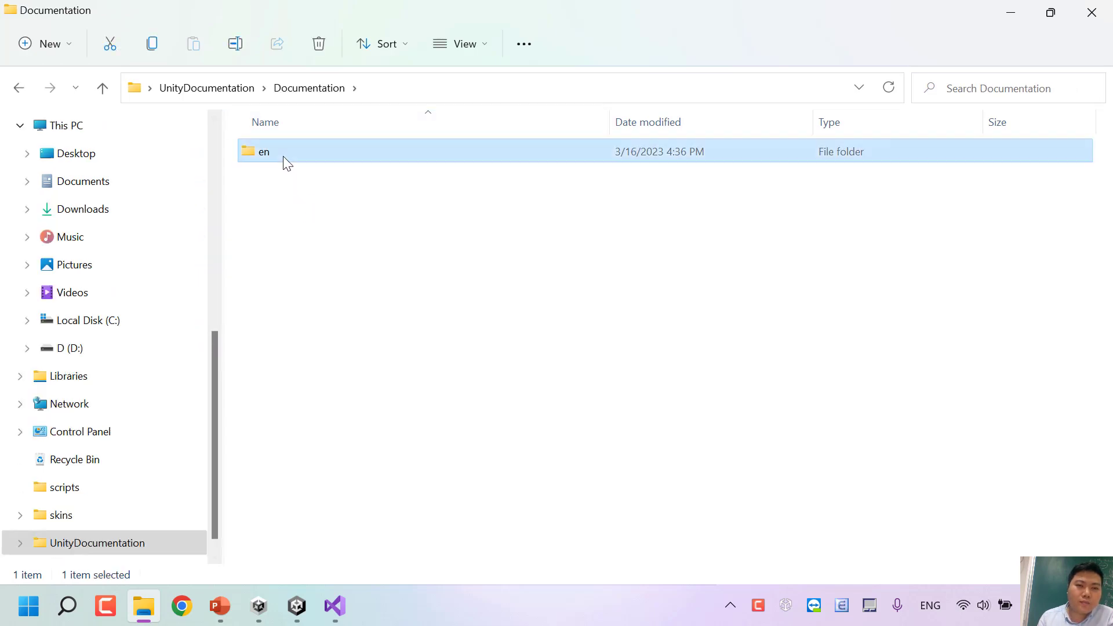
double_click(286, 156)
double_click(286, 185)
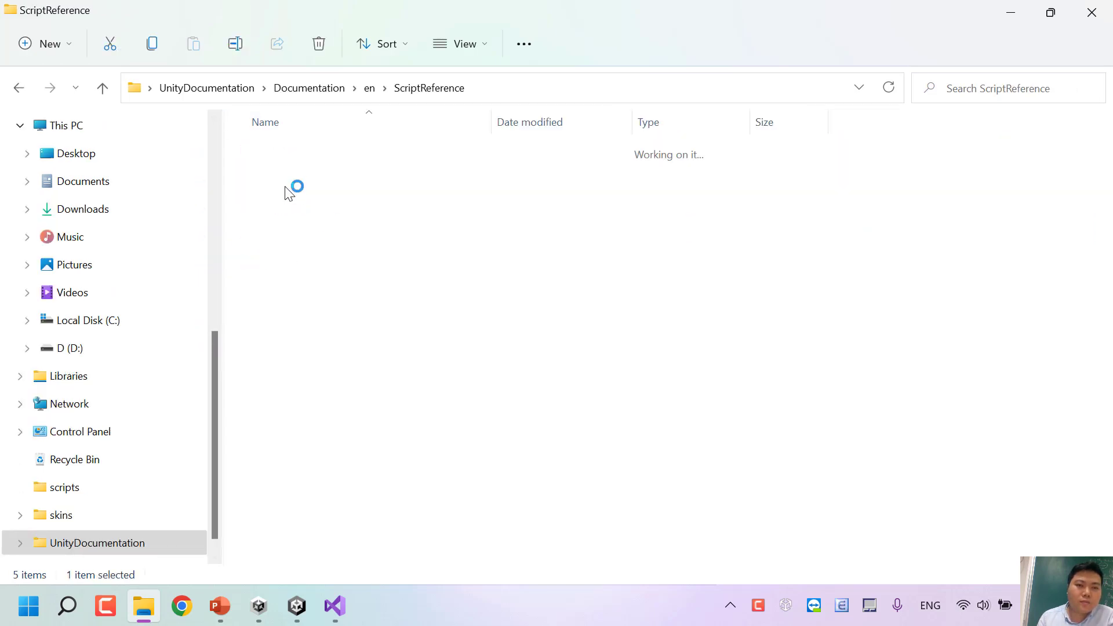
double_click(285, 191)
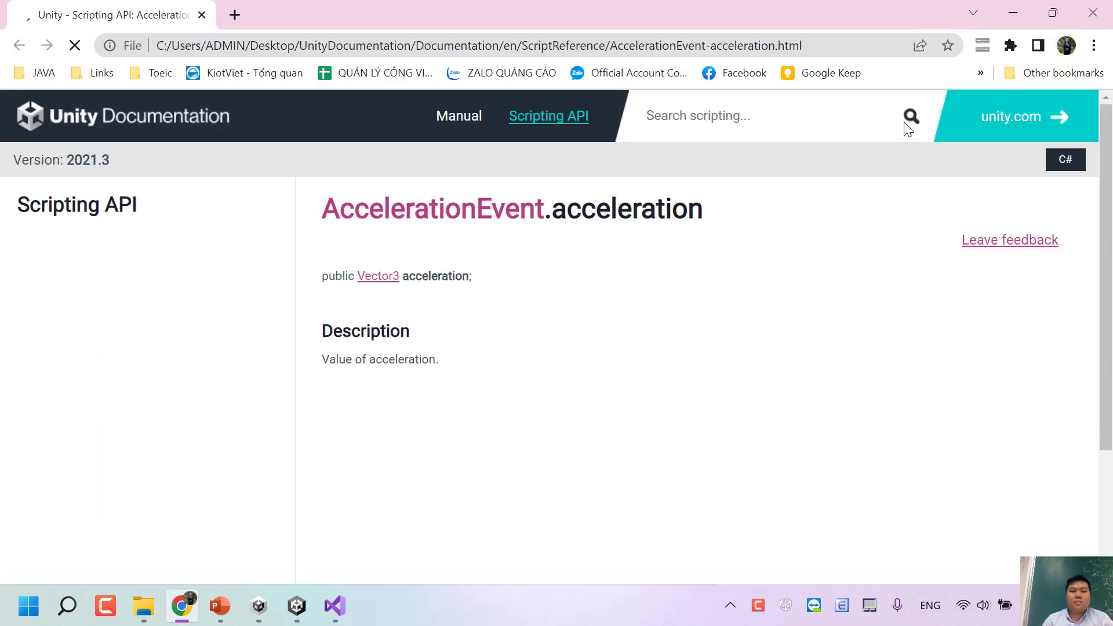
Step: Search the scripting reference for 'Scroll Mouse' and browse the 357 results
left_click(708, 123)
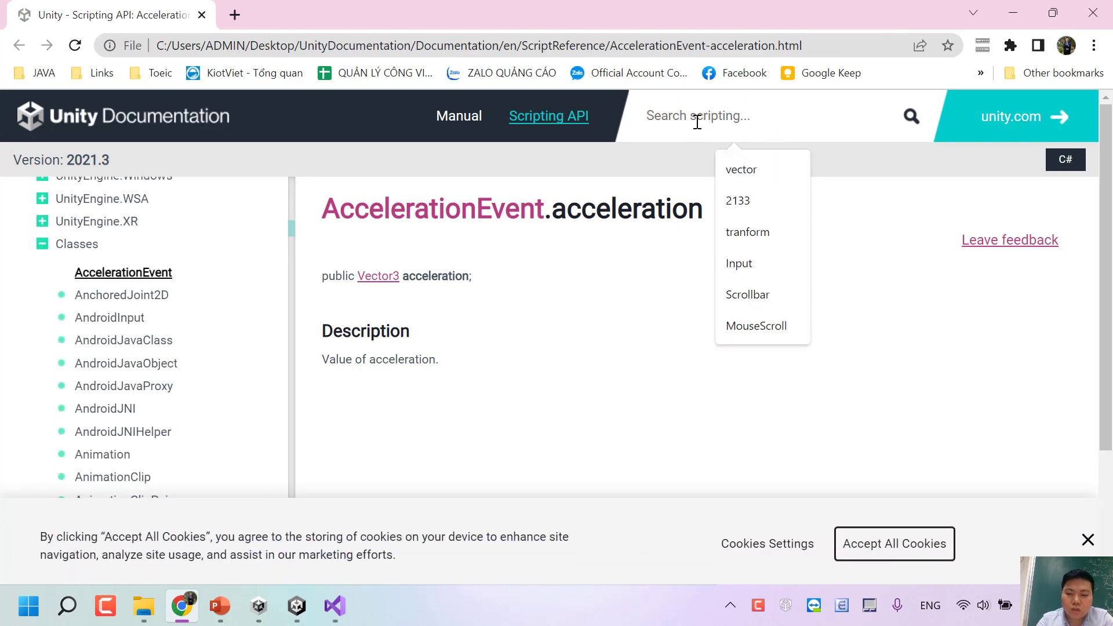
type("M")
key("BackSpace")
type("Scroll")
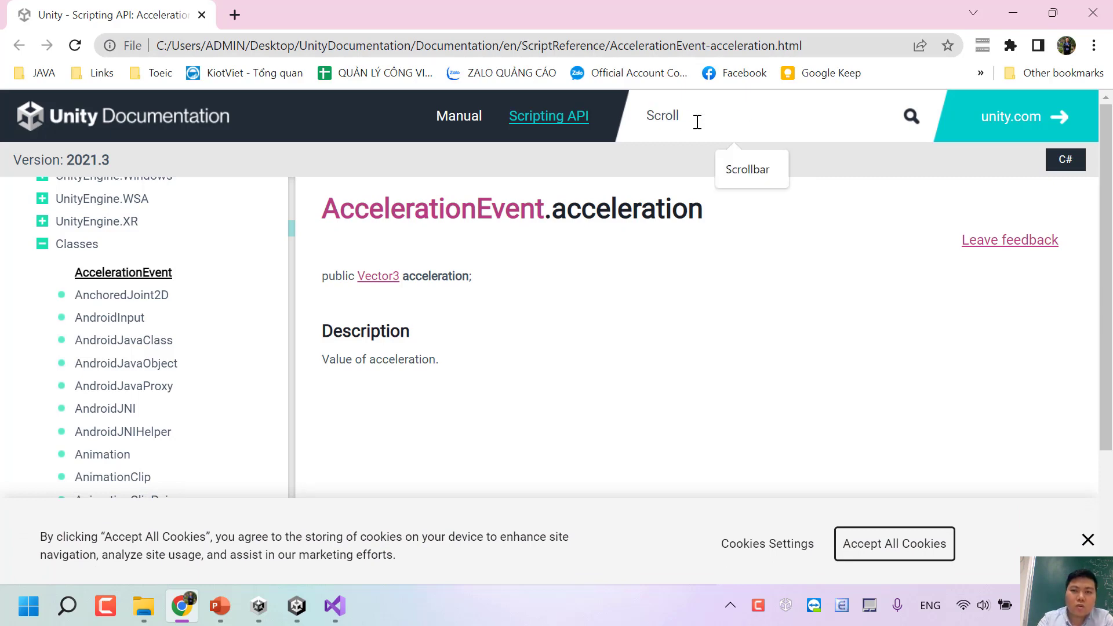
type(" Mouse")
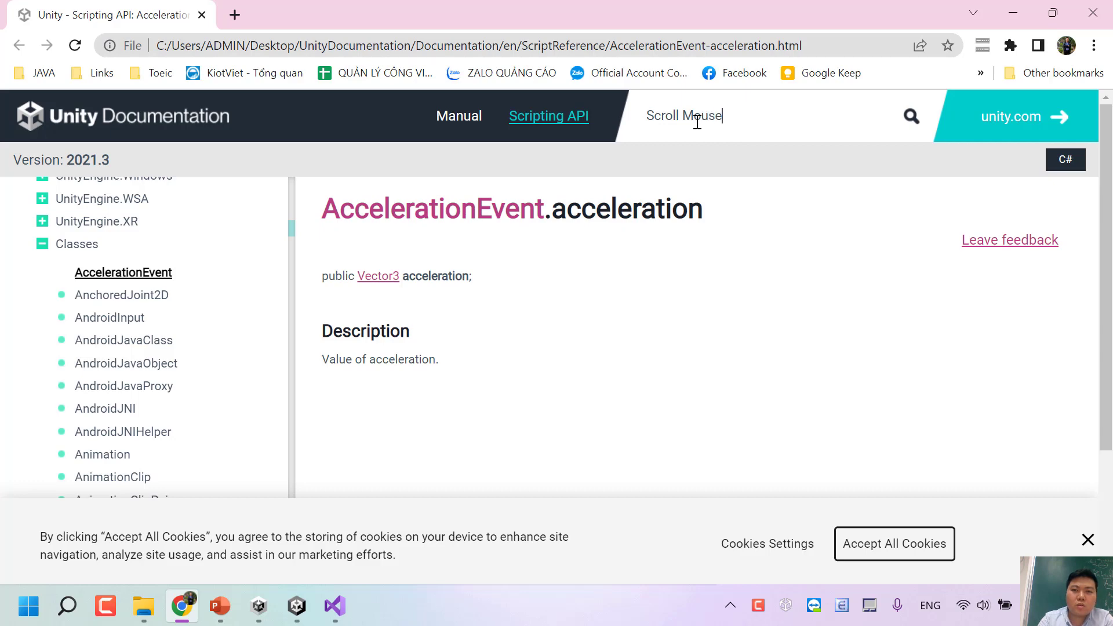
key("Return")
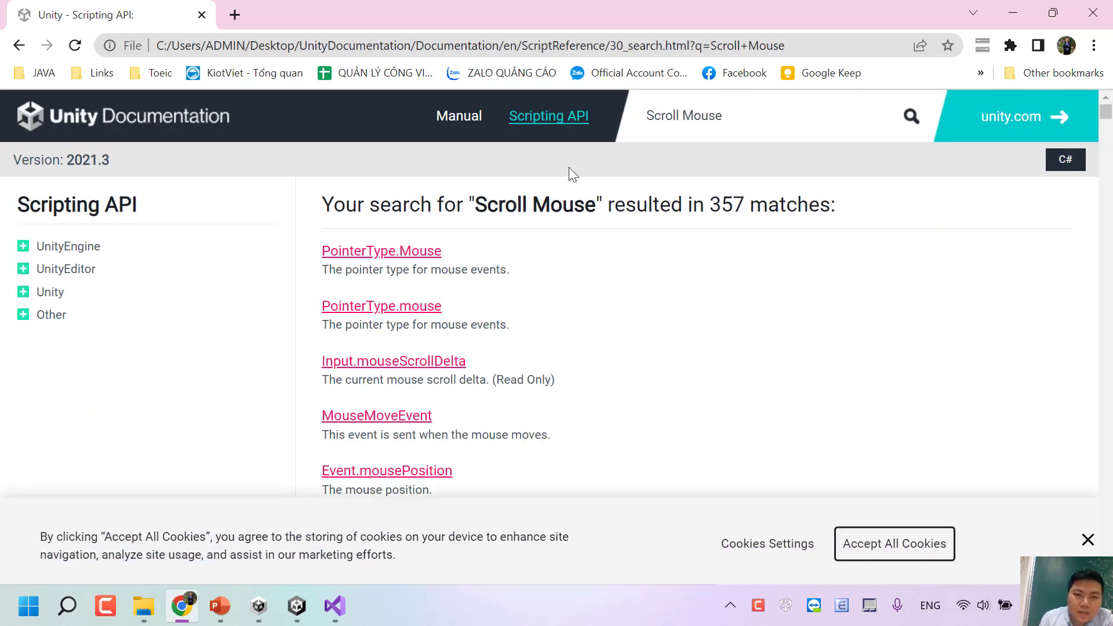
scroll(403, 243, "down", 3)
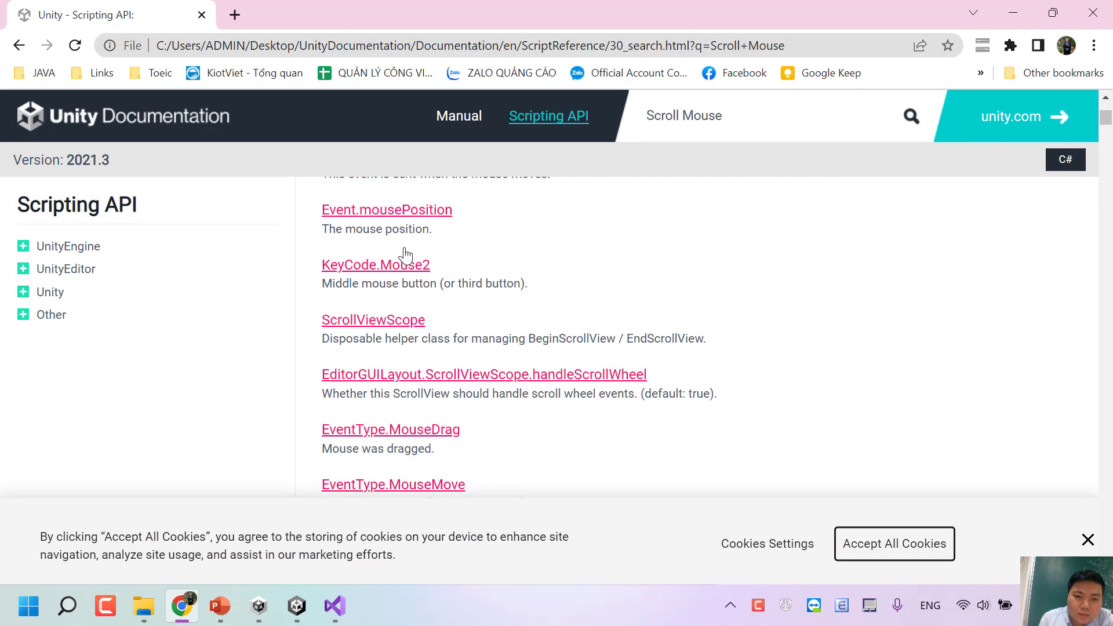
scroll(416, 251, "up", 3)
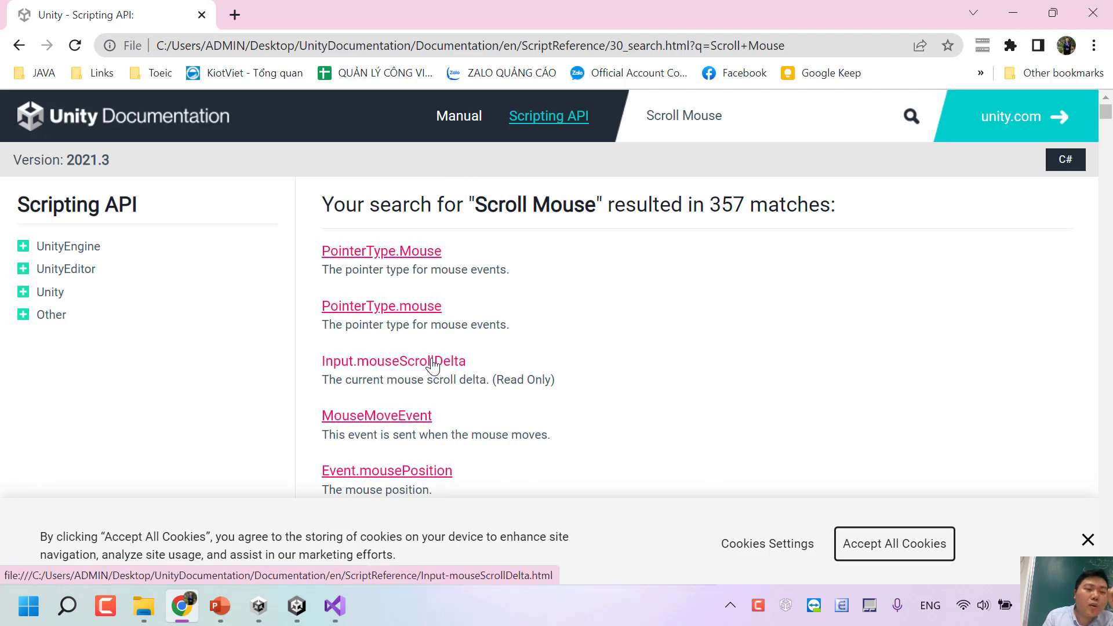
Step: Open the Input.mouseScrollDelta reference page from the search results
left_click(432, 363)
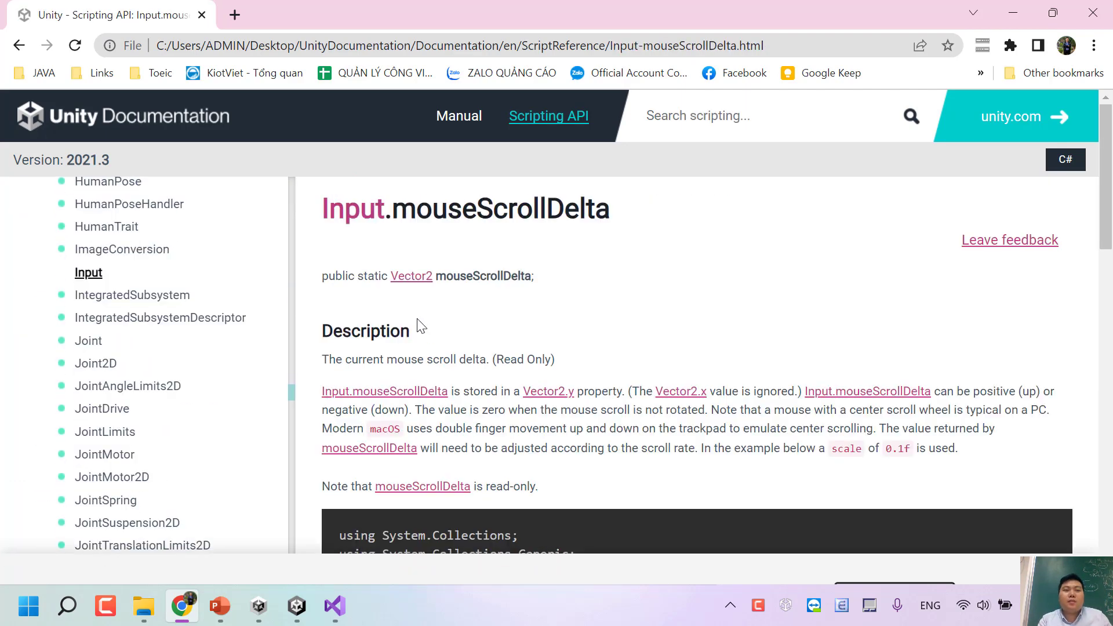
scroll(487, 365, "down", 1)
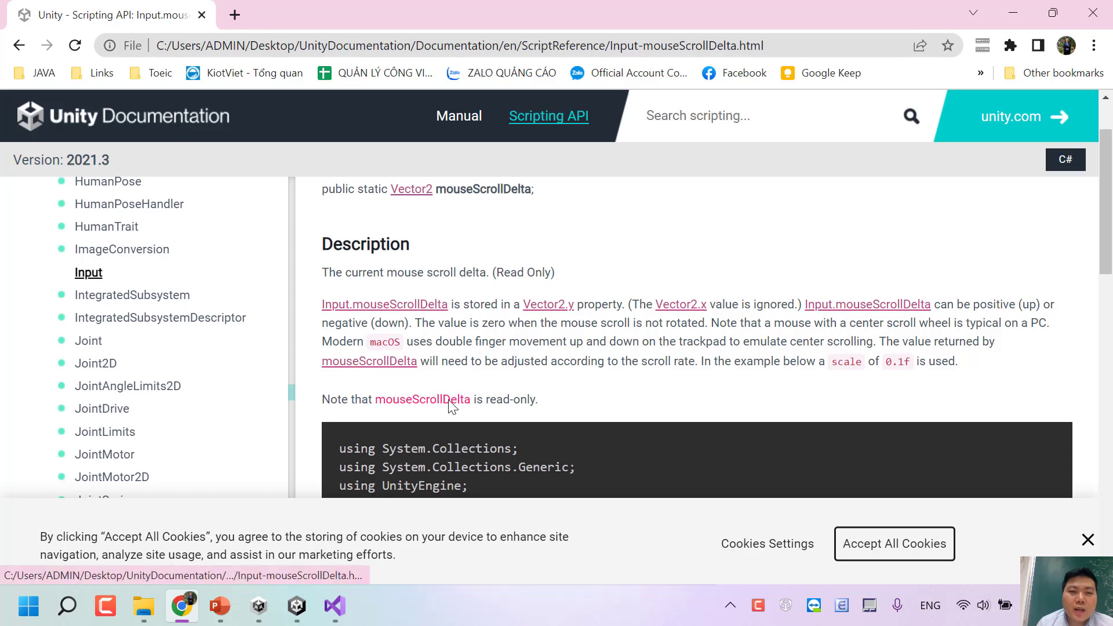
scroll(370, 278, "up", 1)
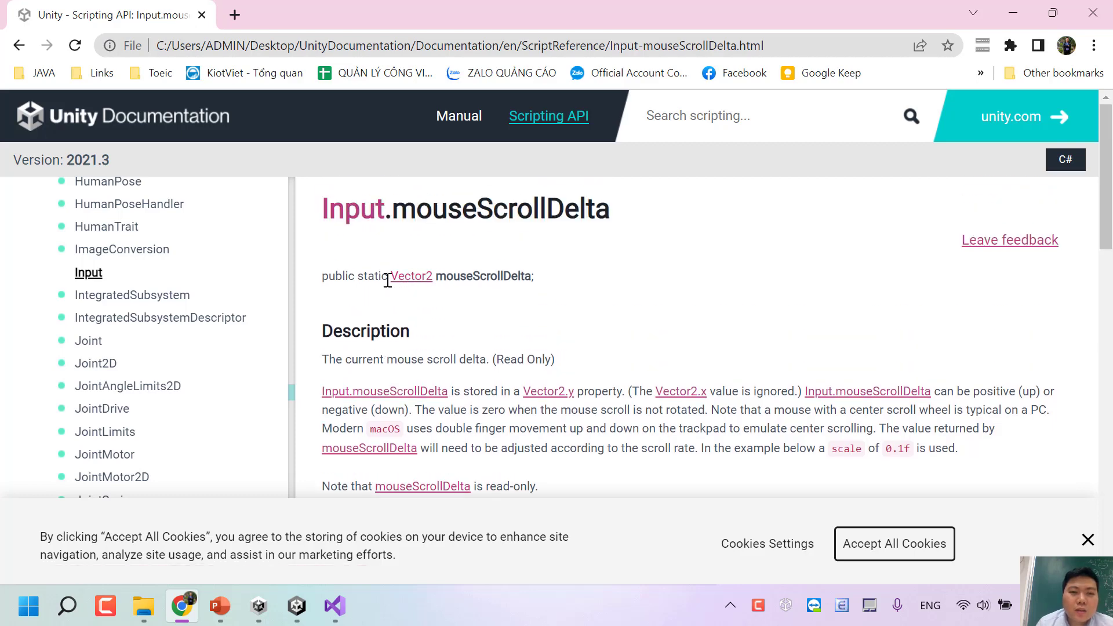
scroll(453, 285, "down", 1)
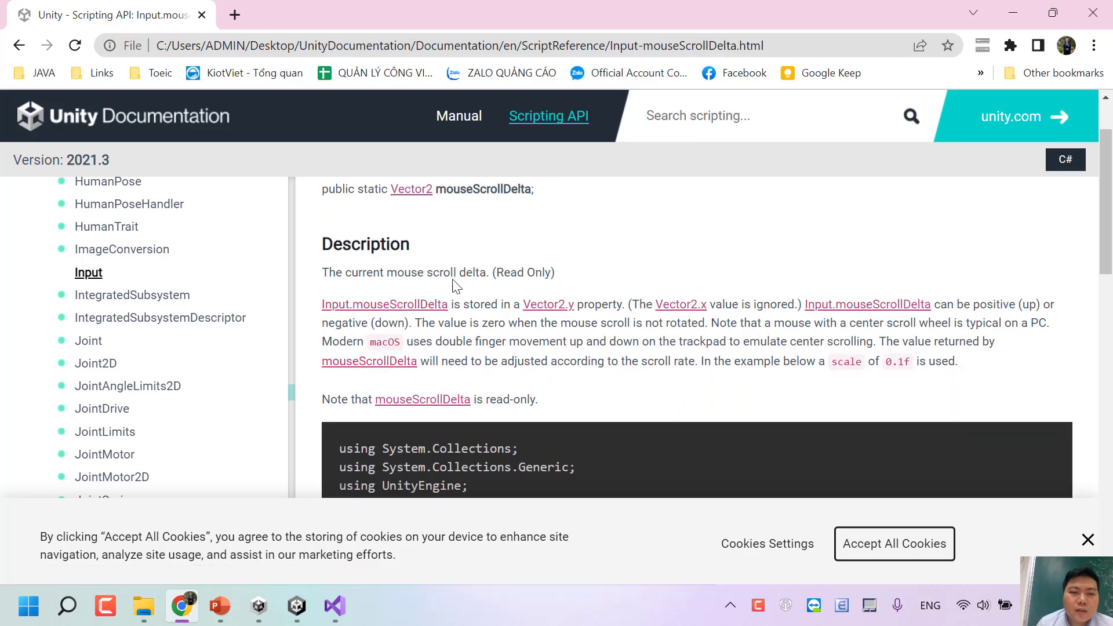
Step: Highlight the description's key points: scroll delta, Vector2.y, x ignored, positive up, negative down, zero
left_click_drag(433, 278, 516, 281)
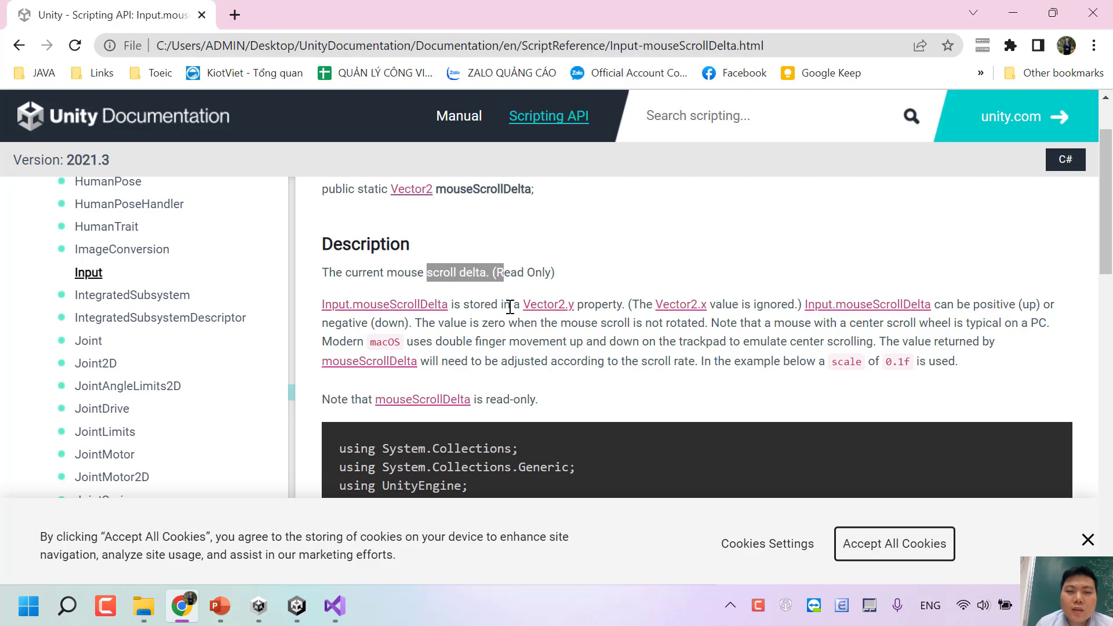
left_click_drag(513, 306, 600, 298)
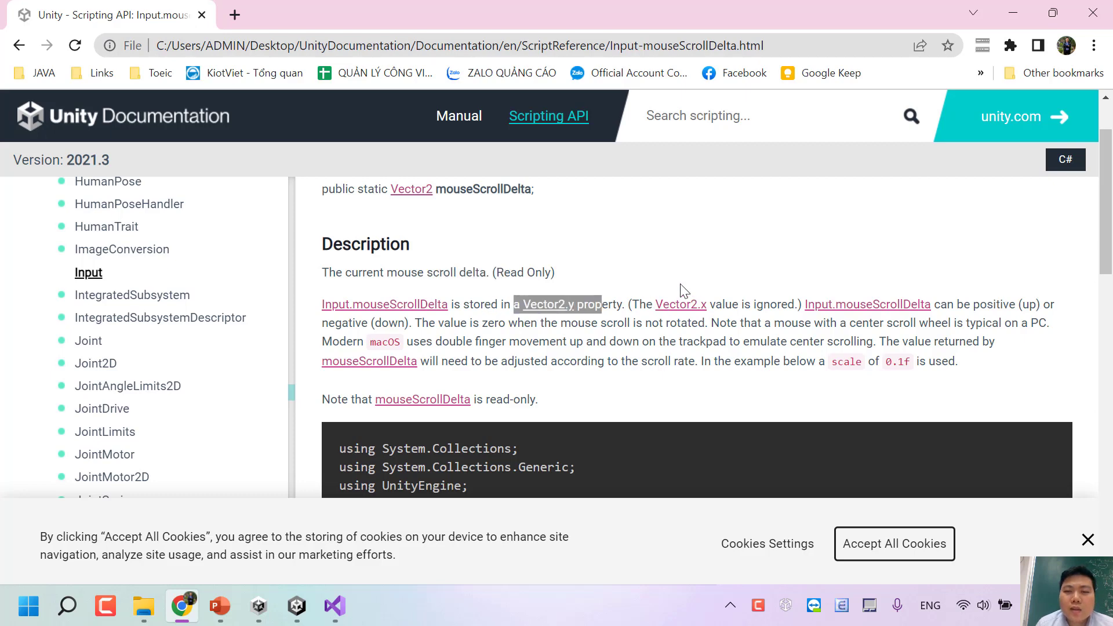
left_click_drag(717, 302, 784, 299)
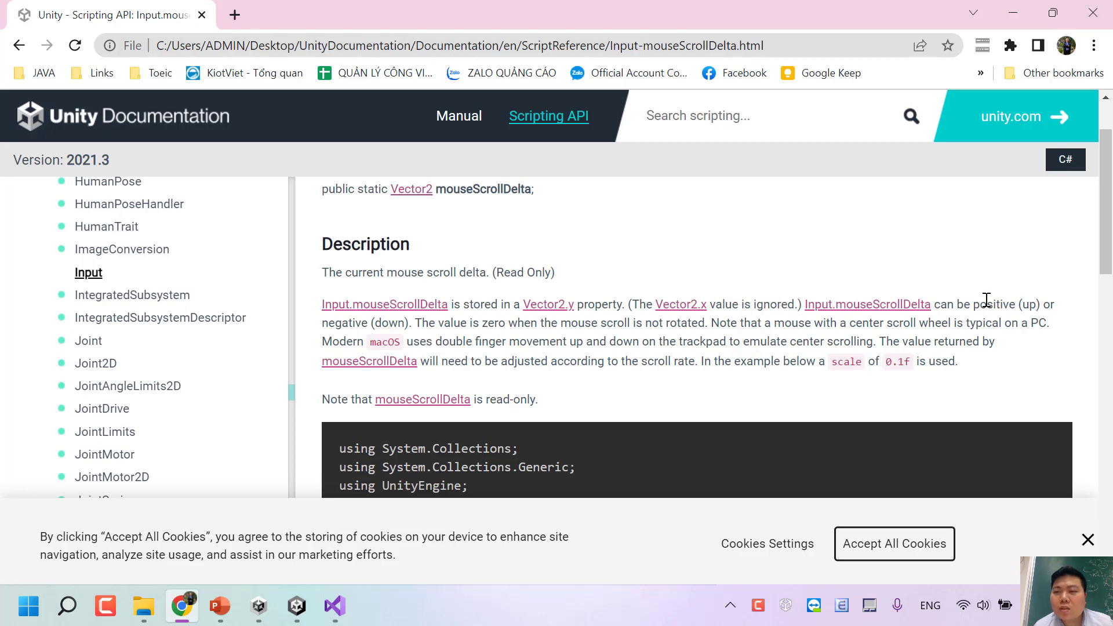
left_click_drag(1008, 304, 970, 305)
left_click_drag(387, 324, 396, 325)
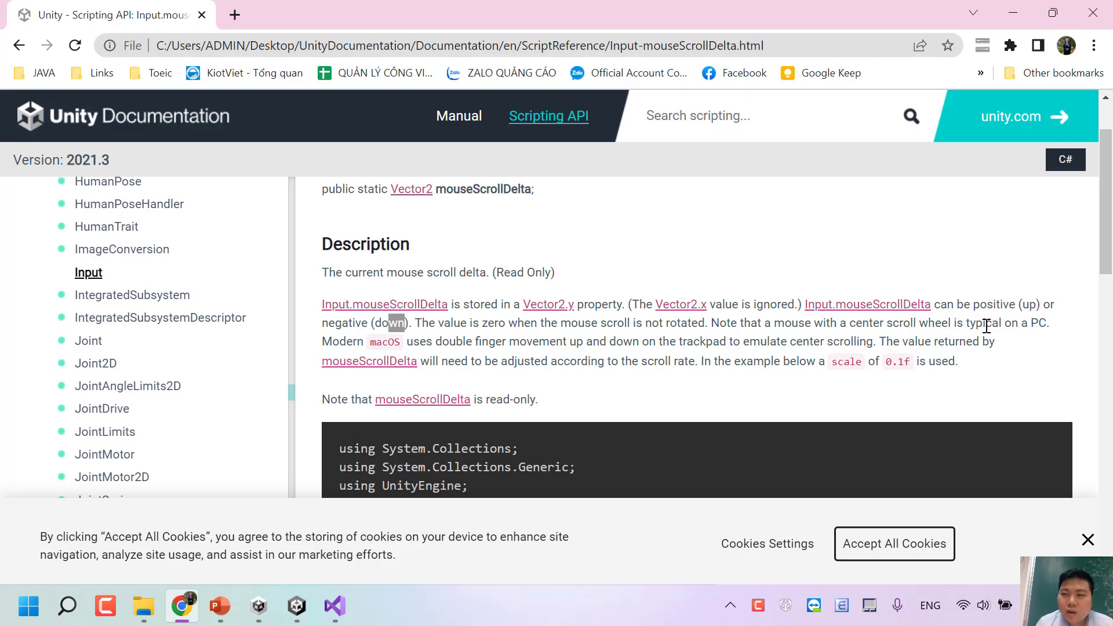
mouse_move(1035, 324)
left_mouse_down()
mouse_move(477, 303)
mouse_move(464, 319)
left_mouse_up()
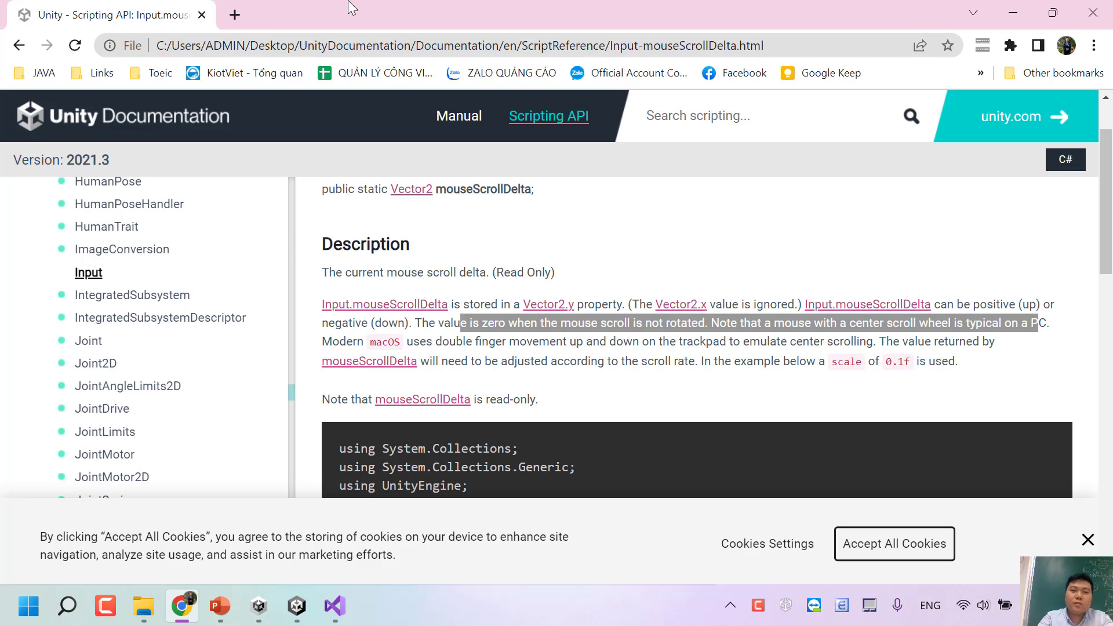
Step: Scroll through the mouseScrollDelta example and highlight the scroll-rate note and opening code lines
scroll(601, 375, "down", 2)
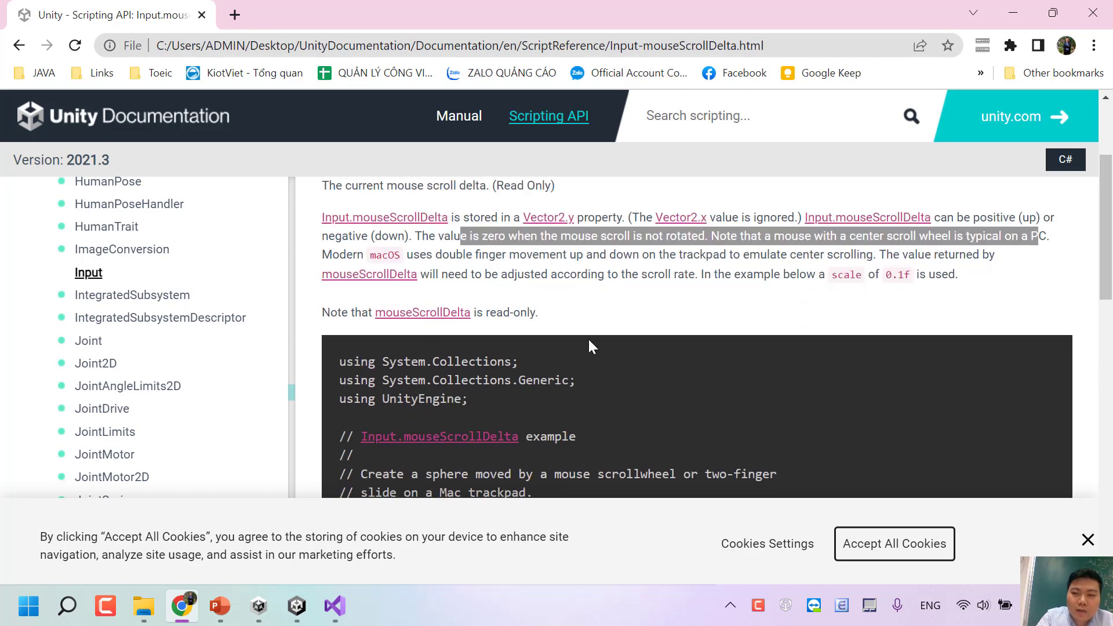
scroll(588, 338, "down", 4)
scroll(583, 330, "down", 3)
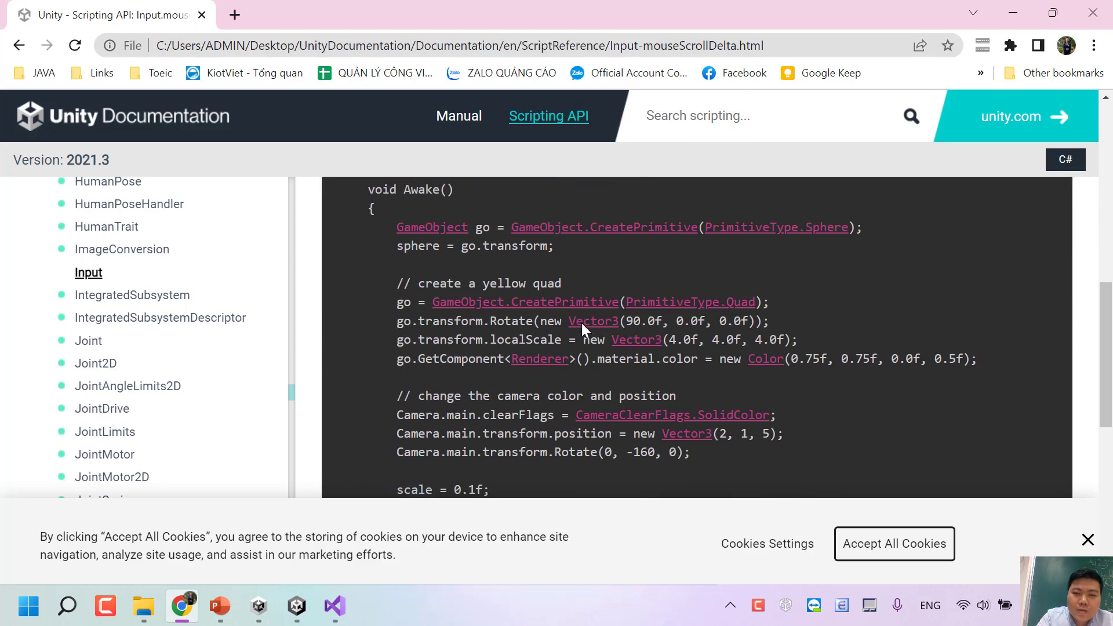
scroll(582, 328, "down", 4)
scroll(584, 318, "up", 1)
scroll(584, 308, "up", 5)
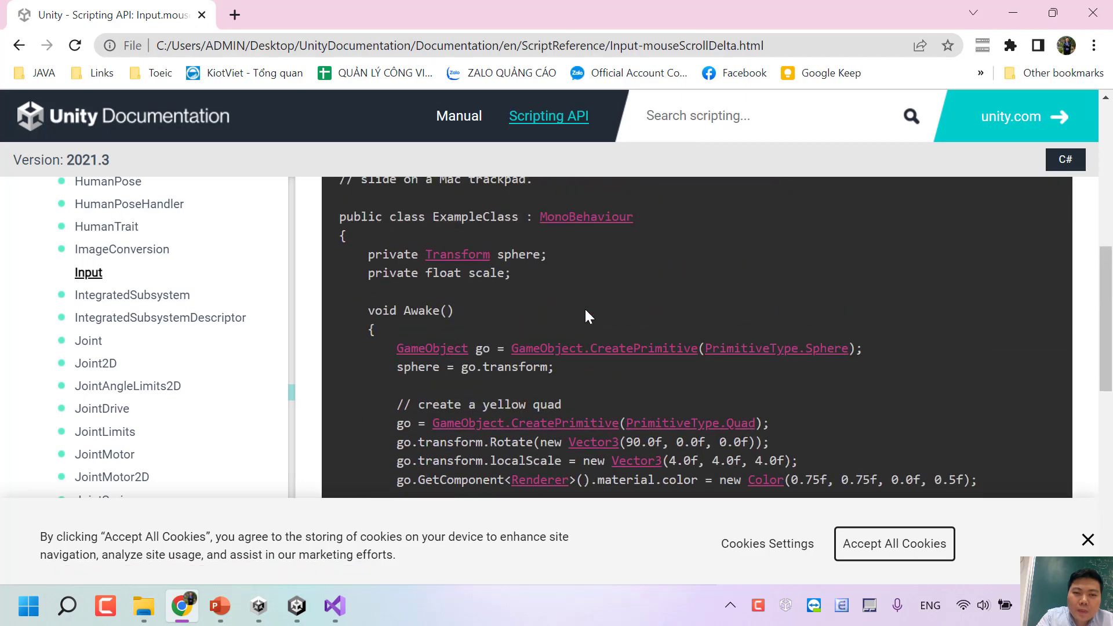
scroll(585, 307, "up", 6)
scroll(556, 331, "up", 2)
scroll(545, 339, "down", 3)
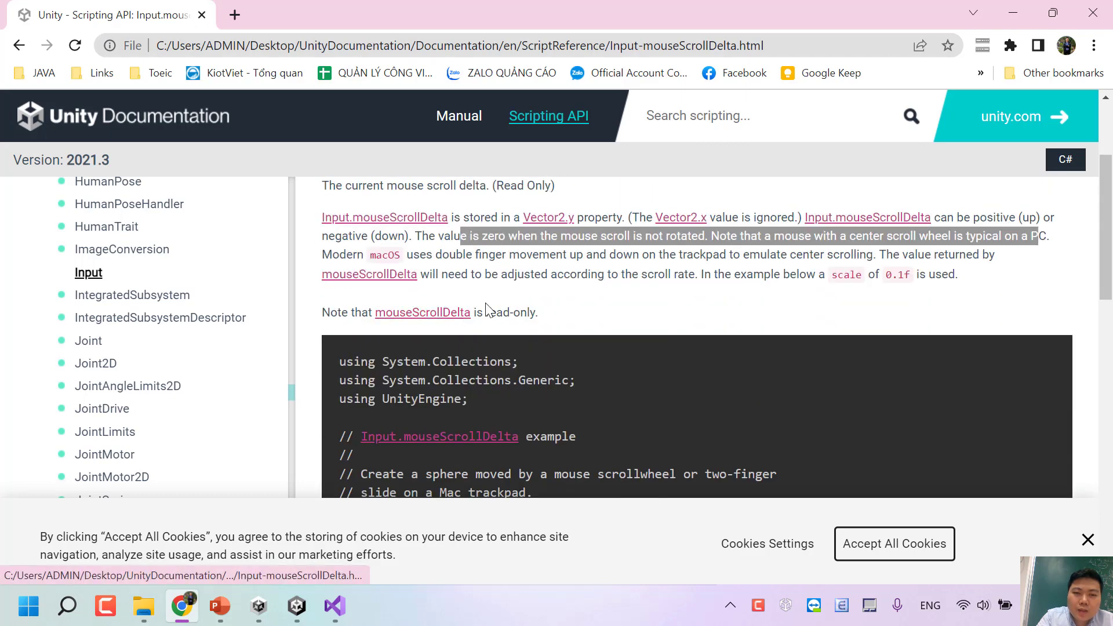
left_click(545, 251)
left_click_drag(545, 252, 706, 417)
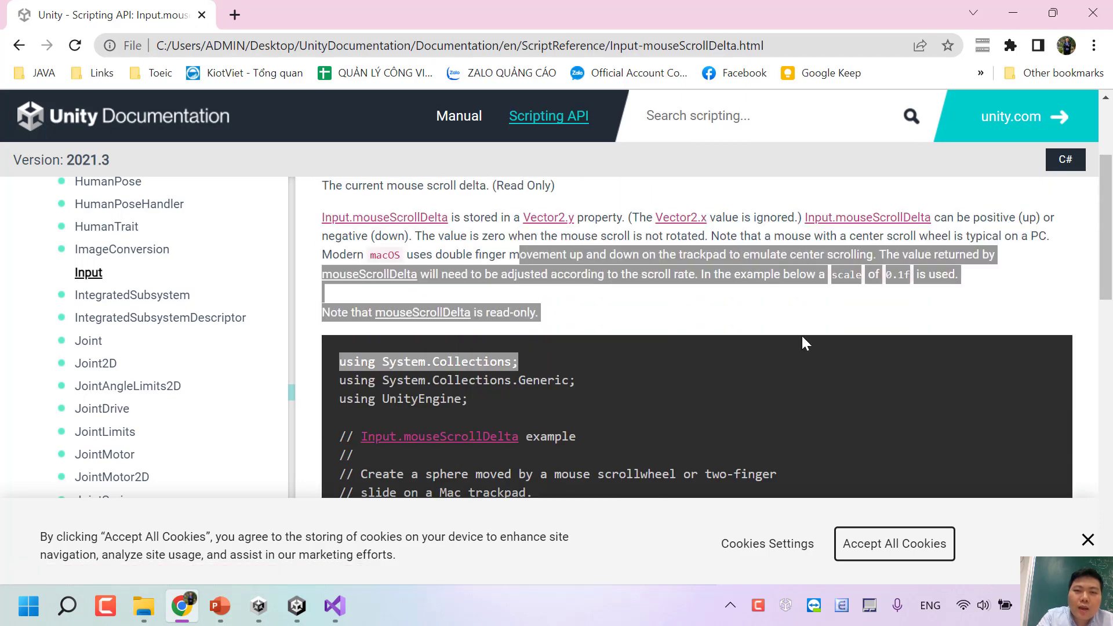
left_click(681, 299)
Step: Highlight the Input.mouseScrollDelta page title, then leave Chrome for File Explorer
scroll(589, 278, "up", 3)
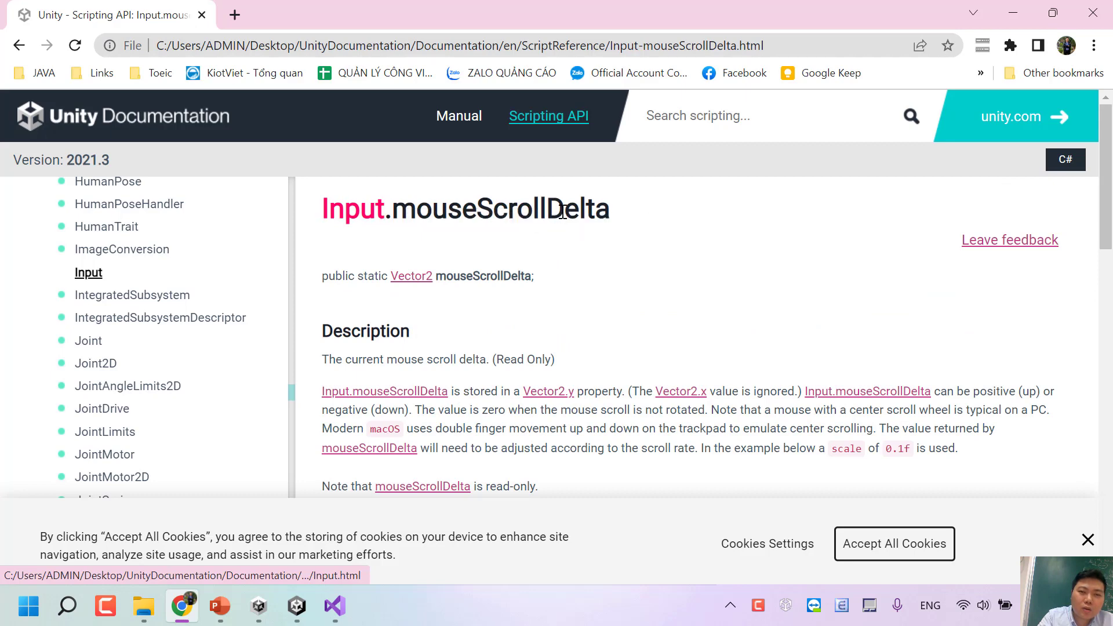
left_click_drag(602, 209, 362, 208)
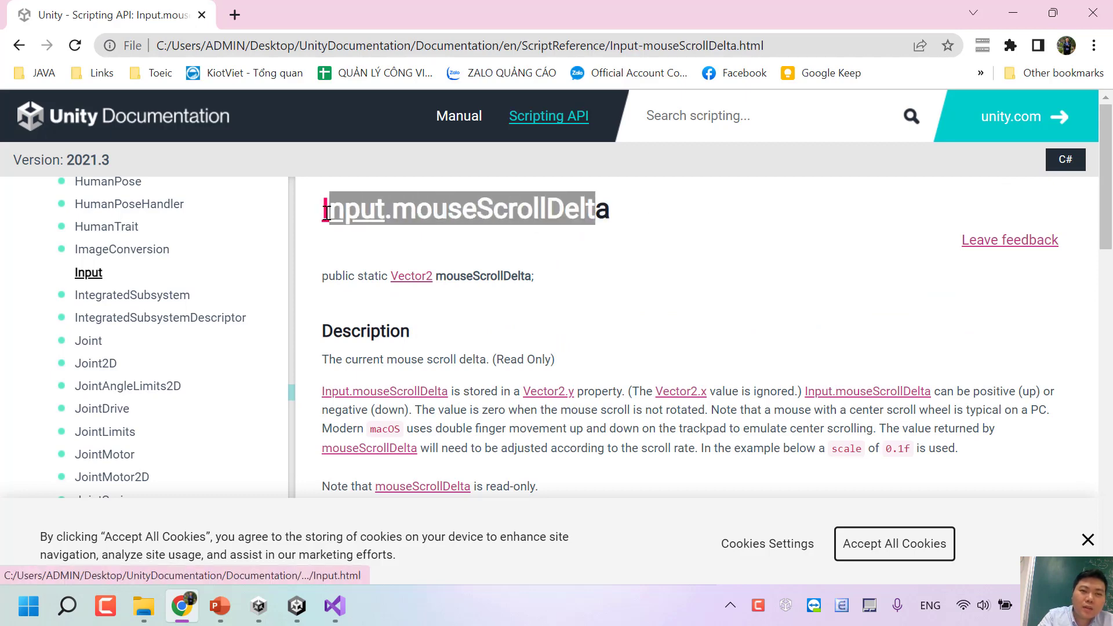
left_click_drag(651, 218, 285, 231)
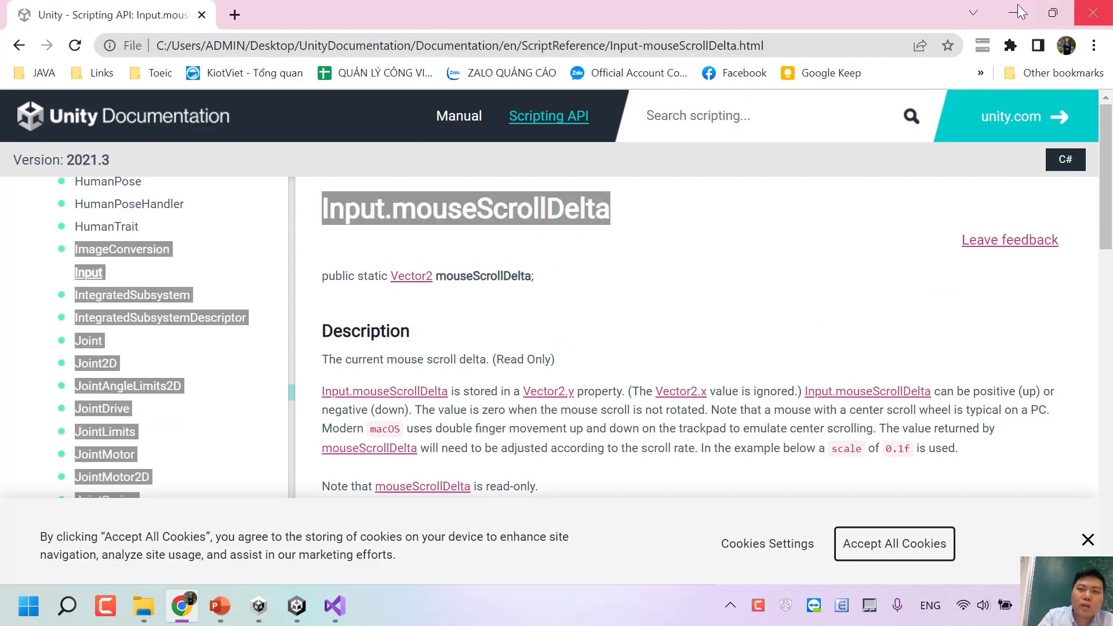
key("alt+Tab")
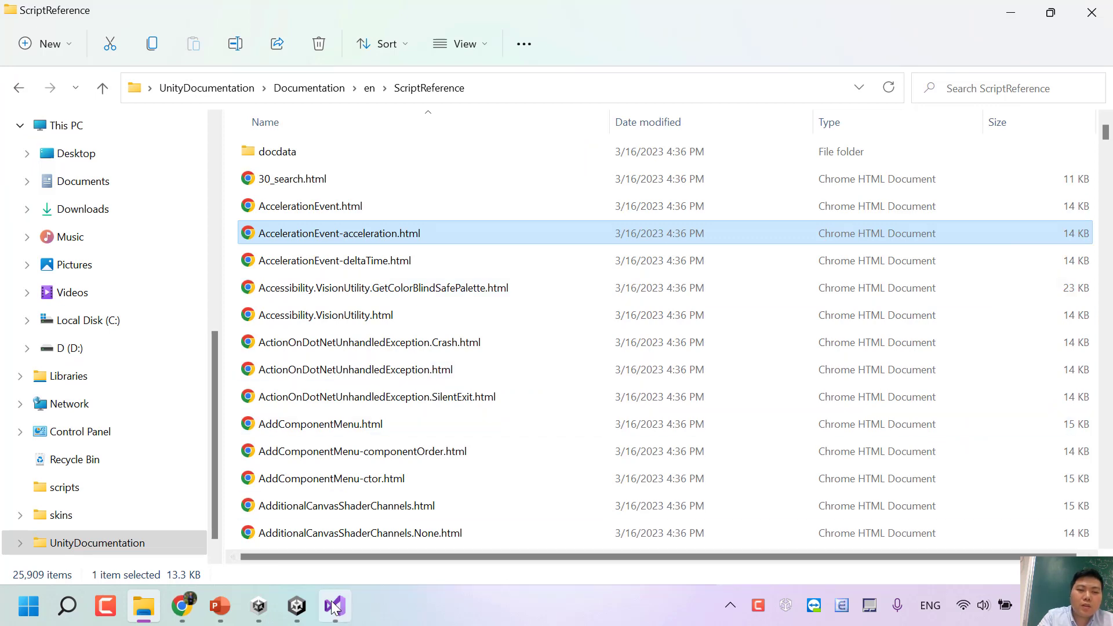
Step: Bring Visual Studio forward and switch to the GameController.cs script
left_click(334, 606)
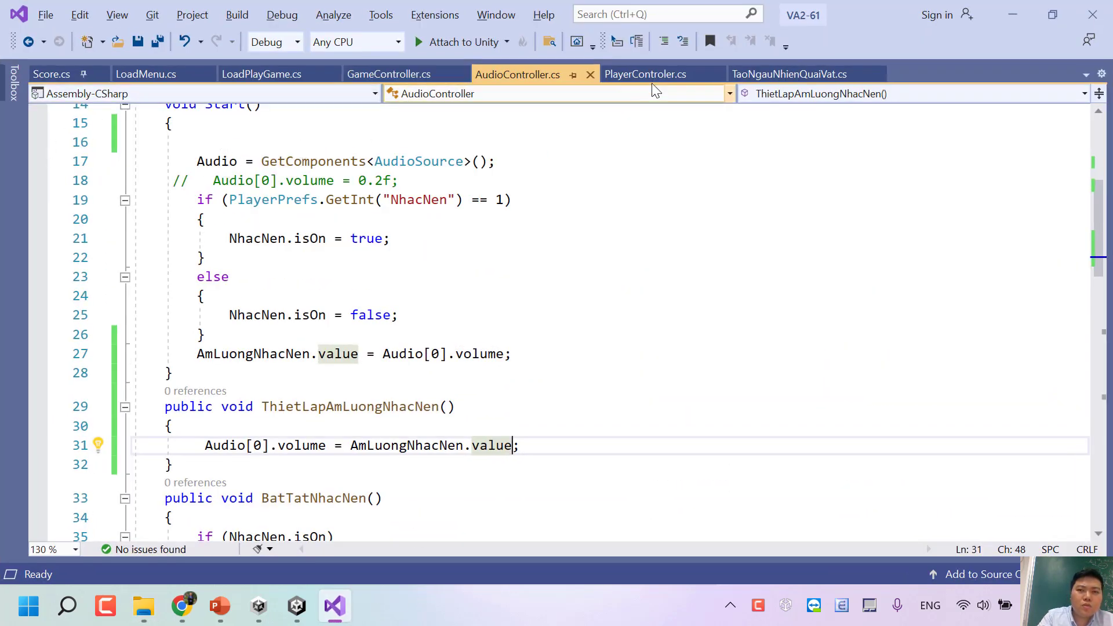
key("alt")
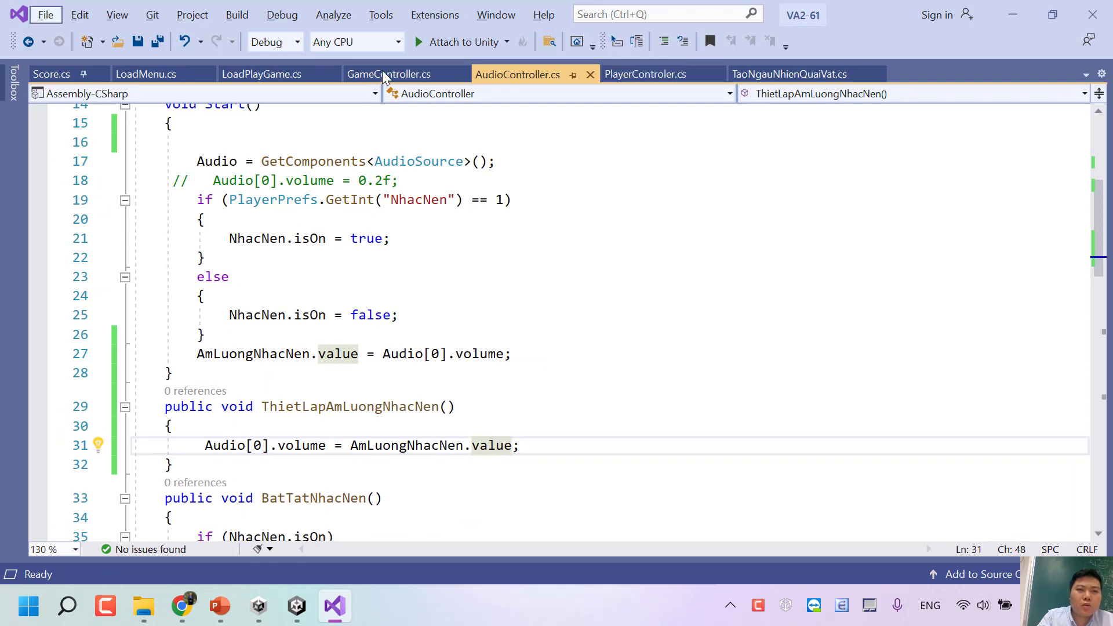
left_click(383, 77)
scroll(329, 321, "down", 3)
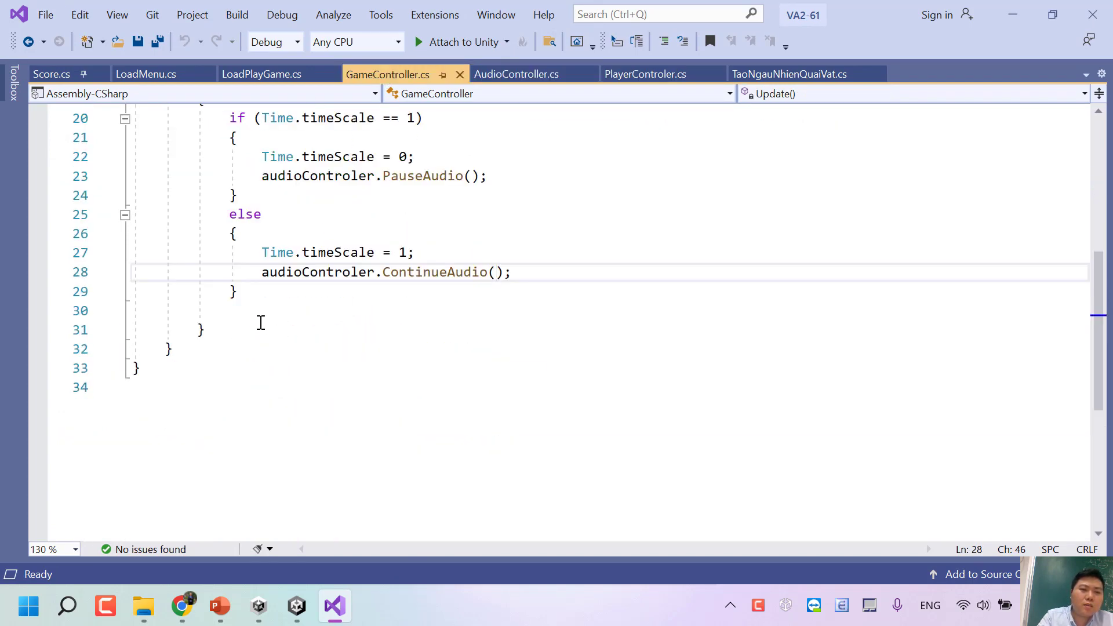
scroll(259, 319, "up", 2)
Step: Add Debug.Log(Input.mouseScrollDelta); at the end of Update() and save GameController.cs
left_click(223, 439)
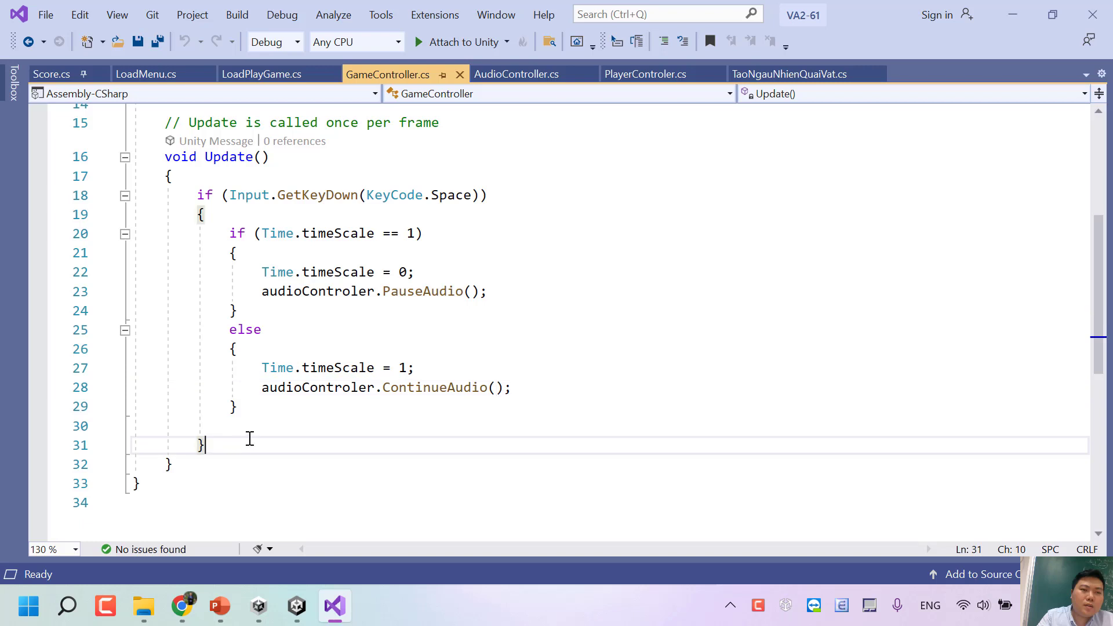
key("Return")
type("Deb")
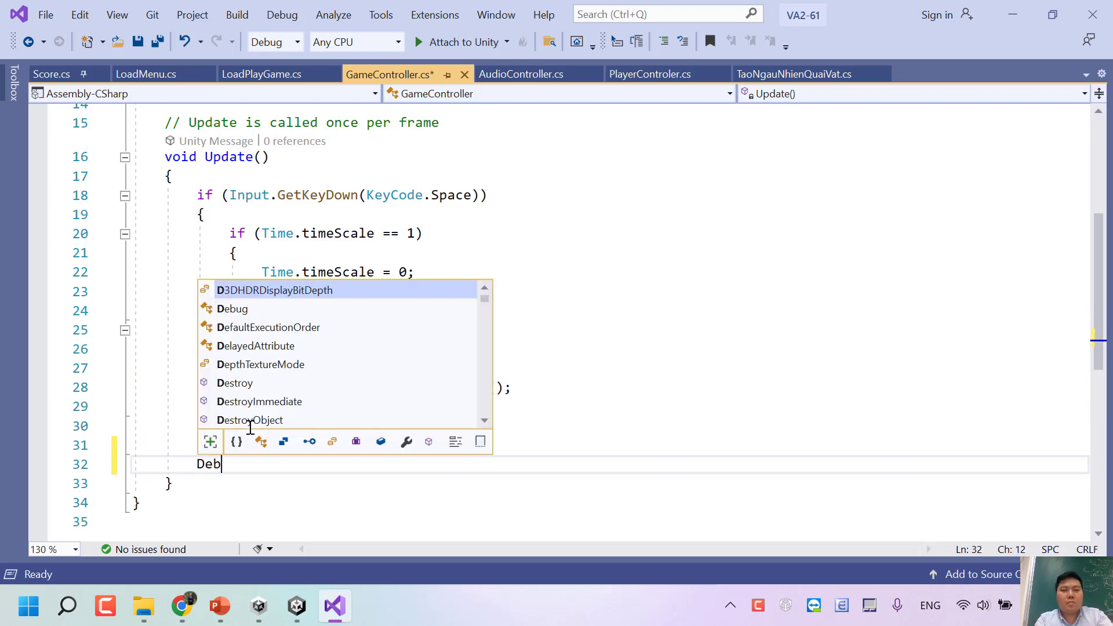
type("ug.lo")
key("Tab")
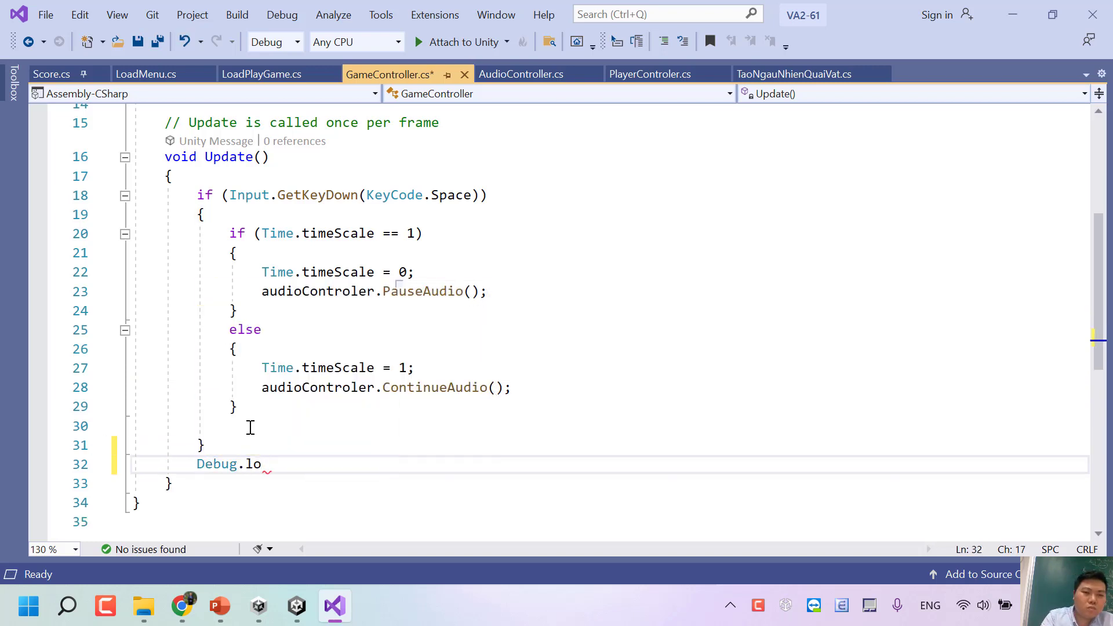
type("(")
type("Inpu")
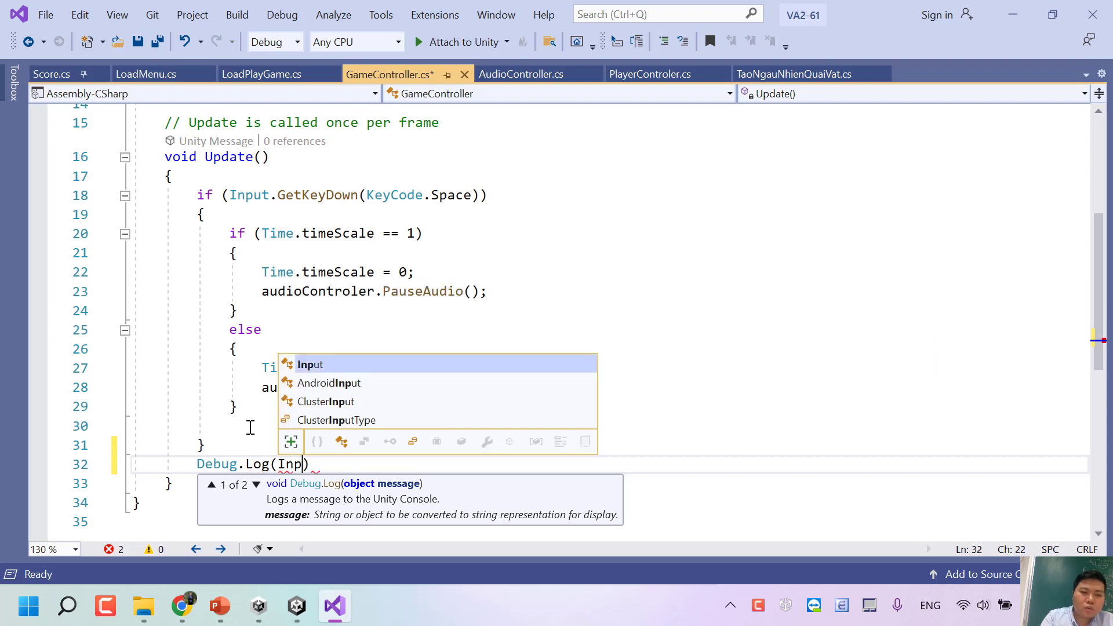
type("t.sc")
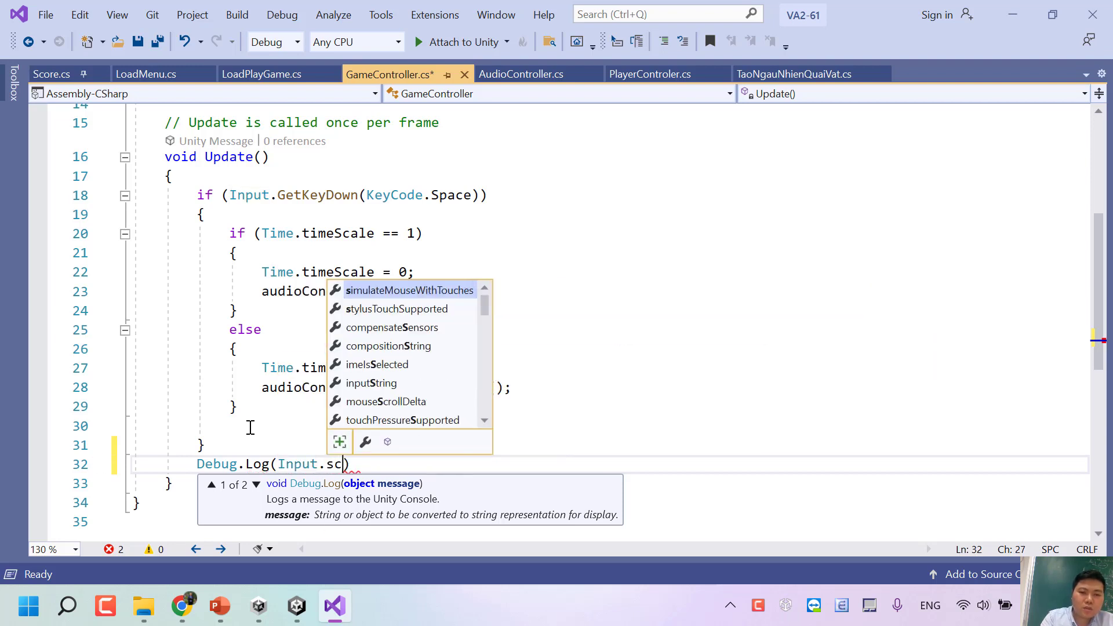
type("o")
key("Tab")
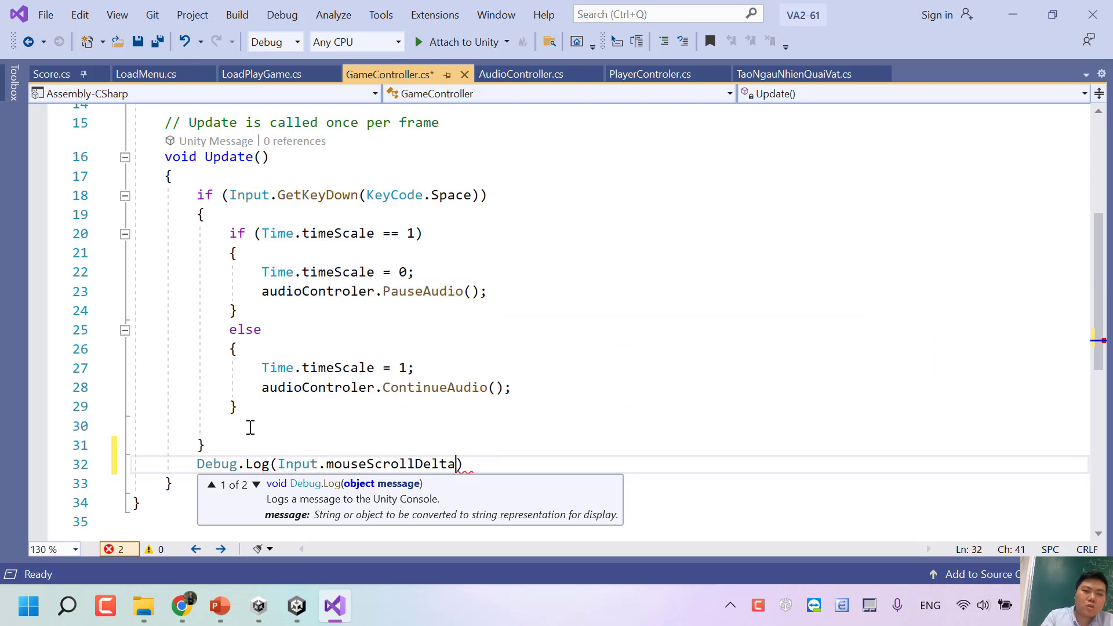
key("End")
type(";")
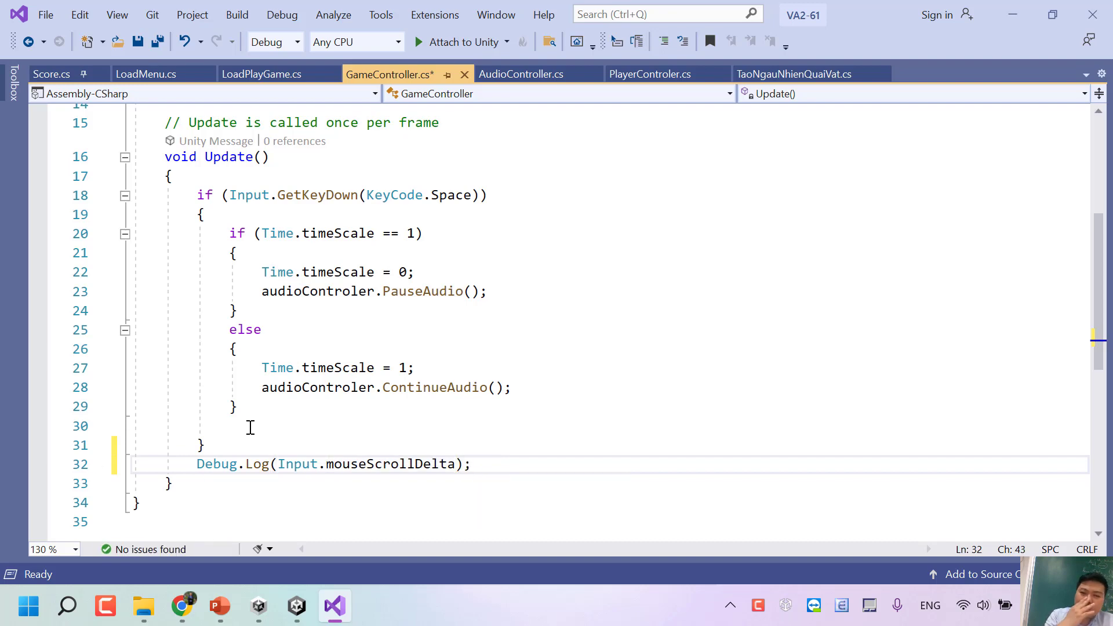
key("ctrl+s")
left_click(294, 614)
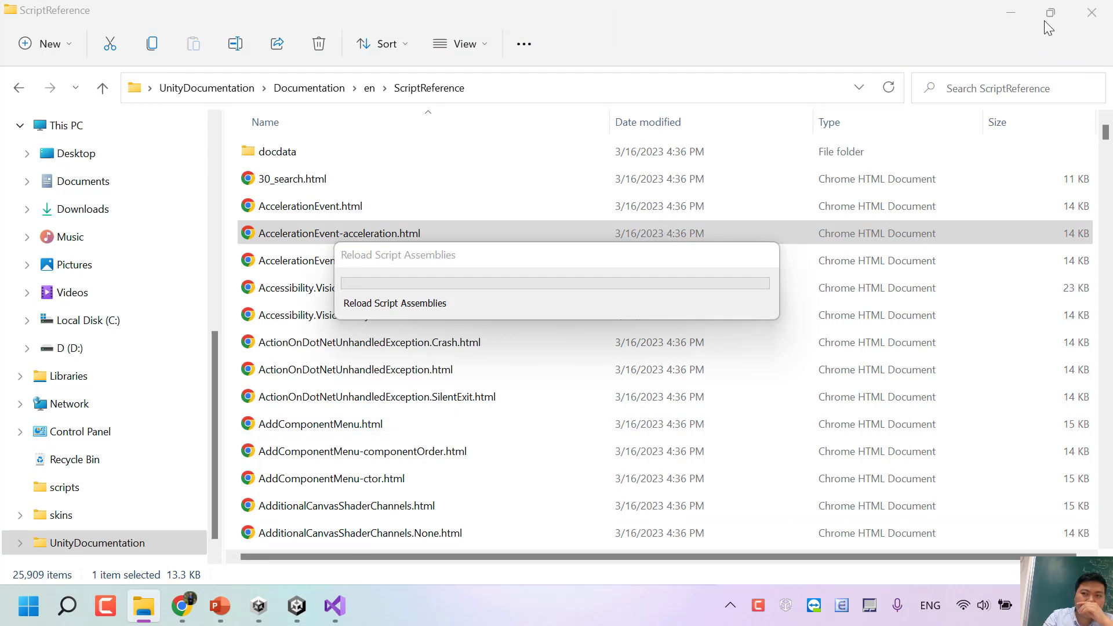
Step: Minimize File Explorer so Unity shows the PlayGame scene after reloading scripts
left_click(1010, 12)
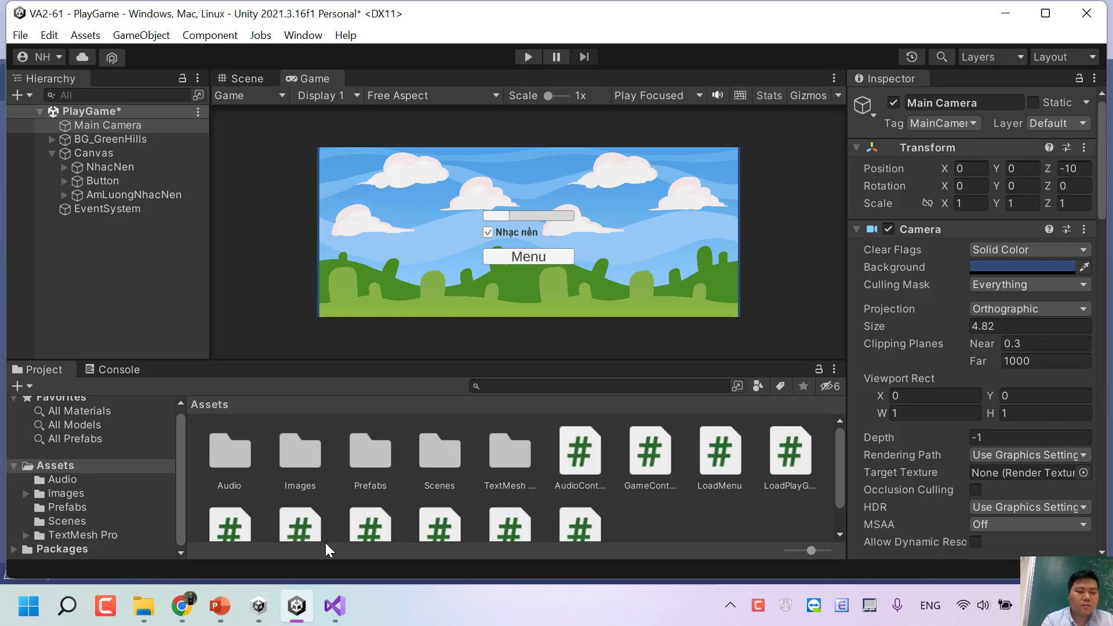
Step: Test-play the game, watch the Console log (0.00, 0.00) scroll deltas, then stop play mode
left_click(527, 51)
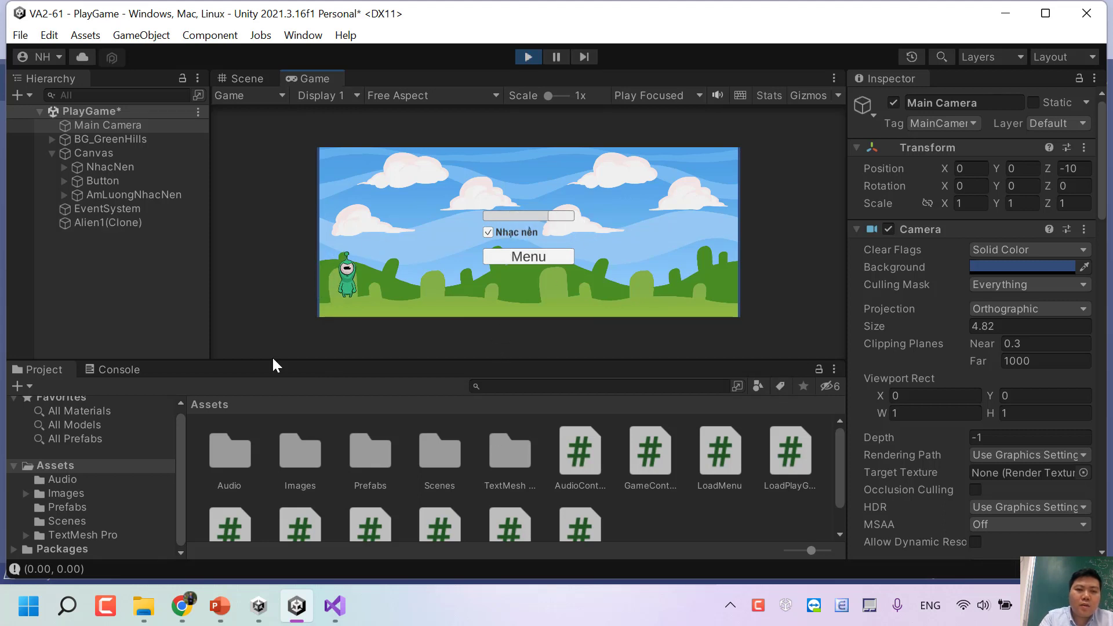
left_click(97, 370)
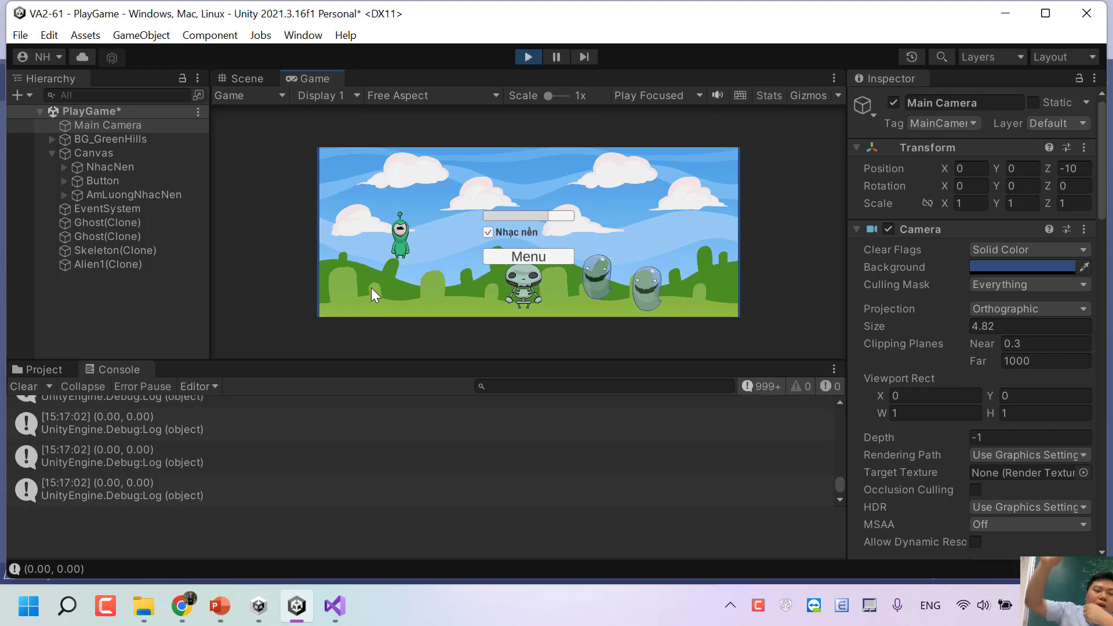
left_click(523, 58)
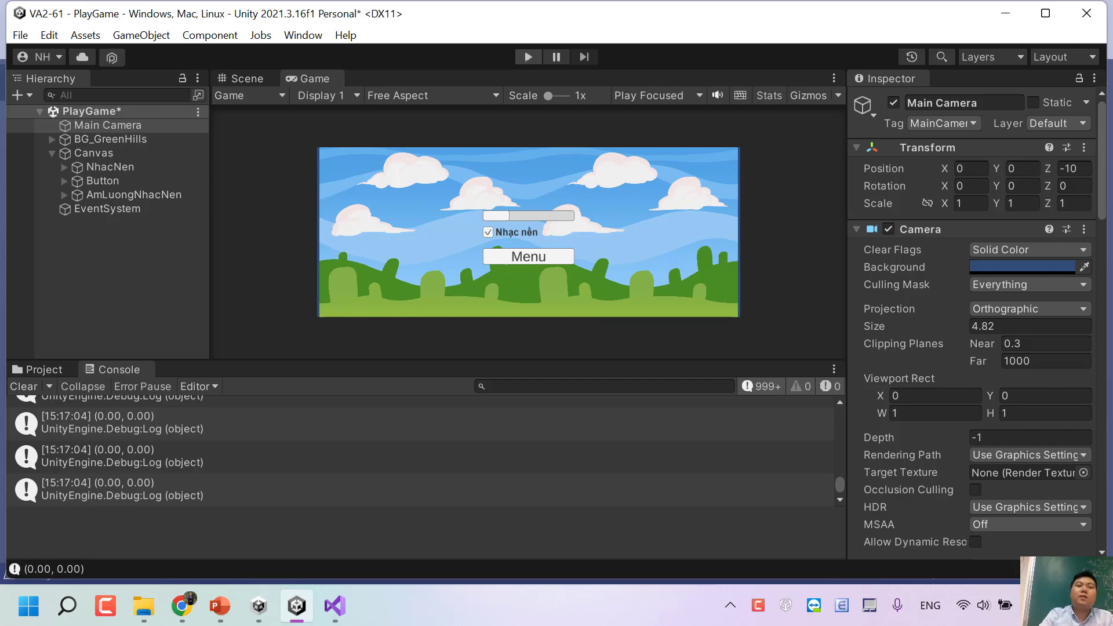
Step: Remove the Debug.Log(Input.mouseScrollDelta) line from GameController's Update() and save the file
left_click(1005, 12)
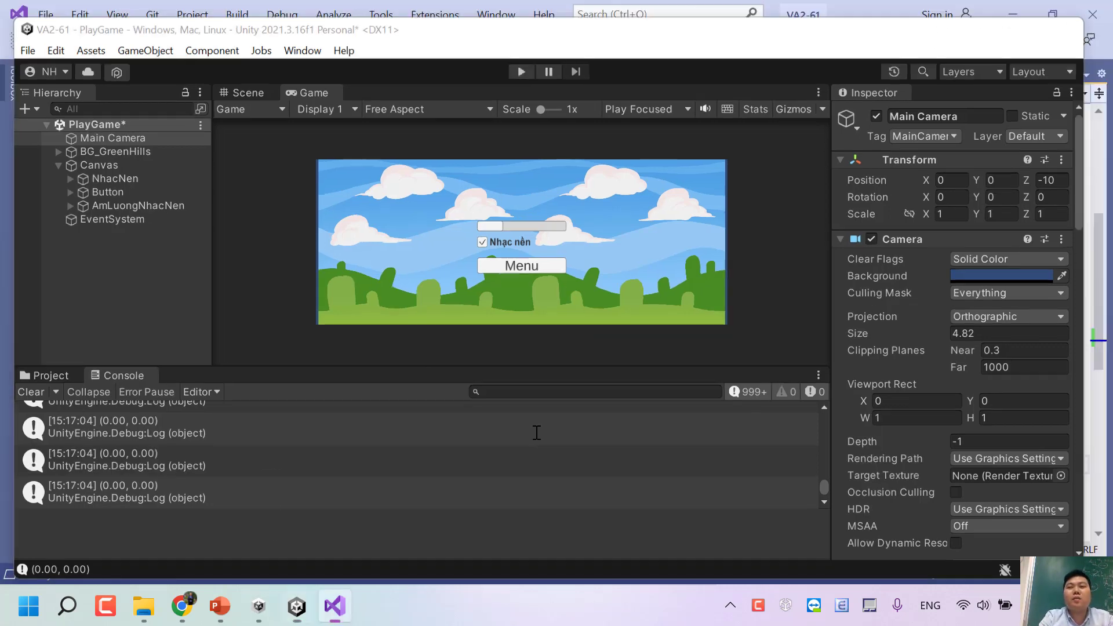
left_click(228, 450)
scroll(228, 450, "down", 2)
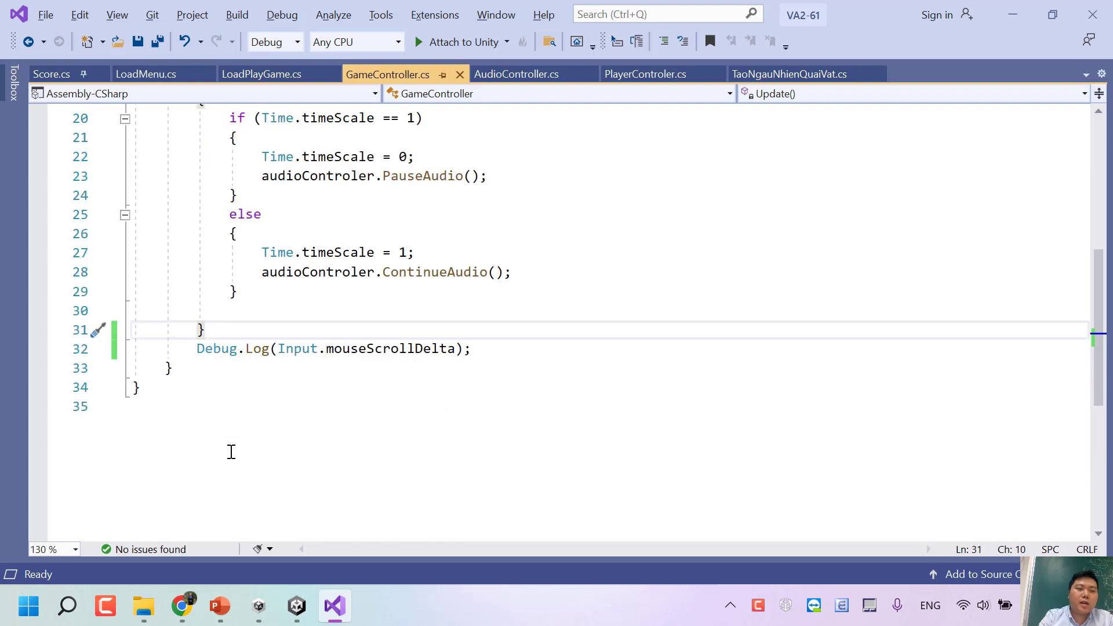
key("Return")
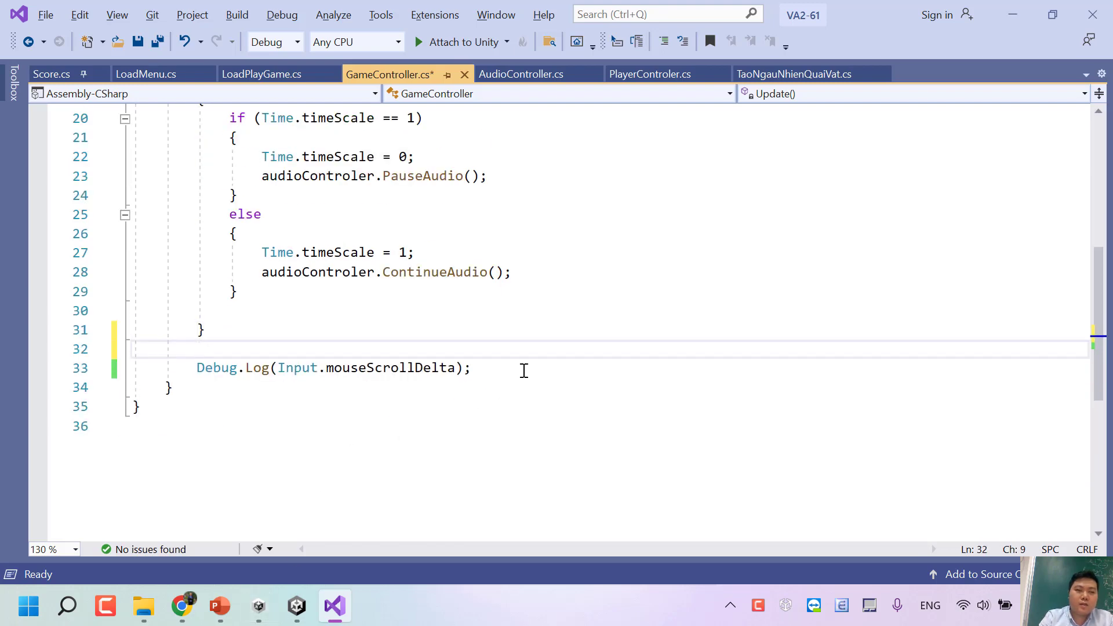
left_click_drag(524, 369, 197, 369)
key("ctrl+c")
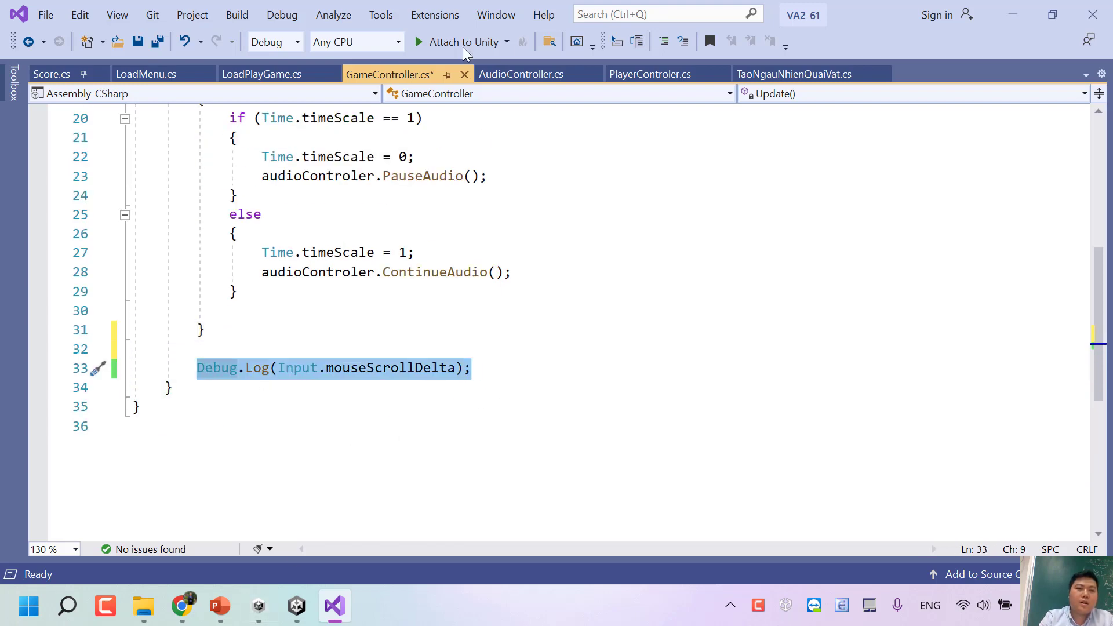
key("ctrl+s")
key("Delete")
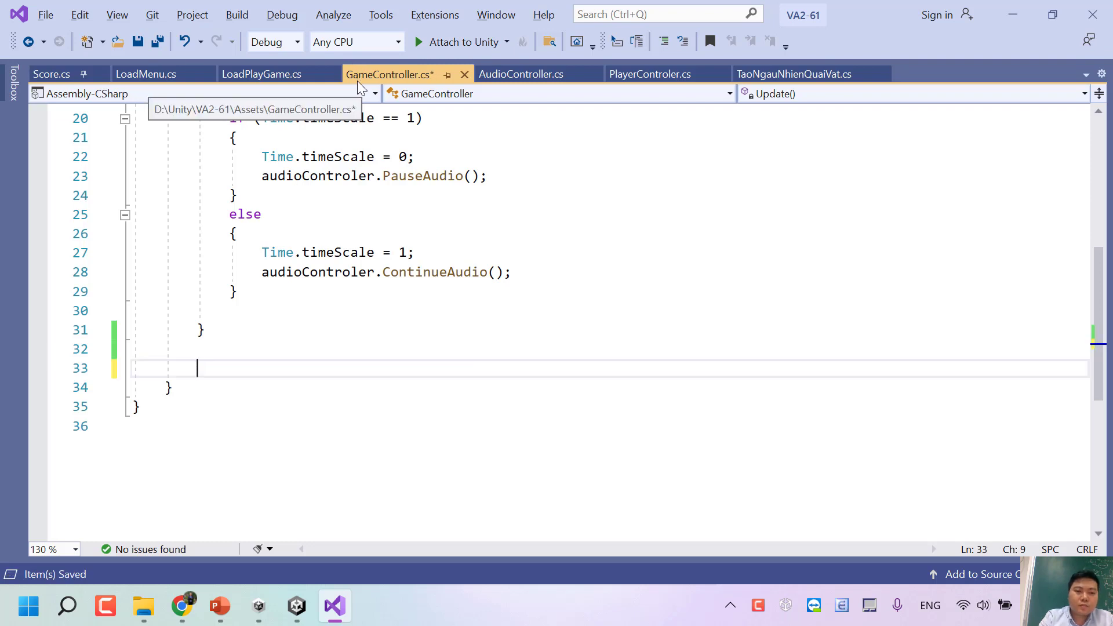
key("ctrl+s")
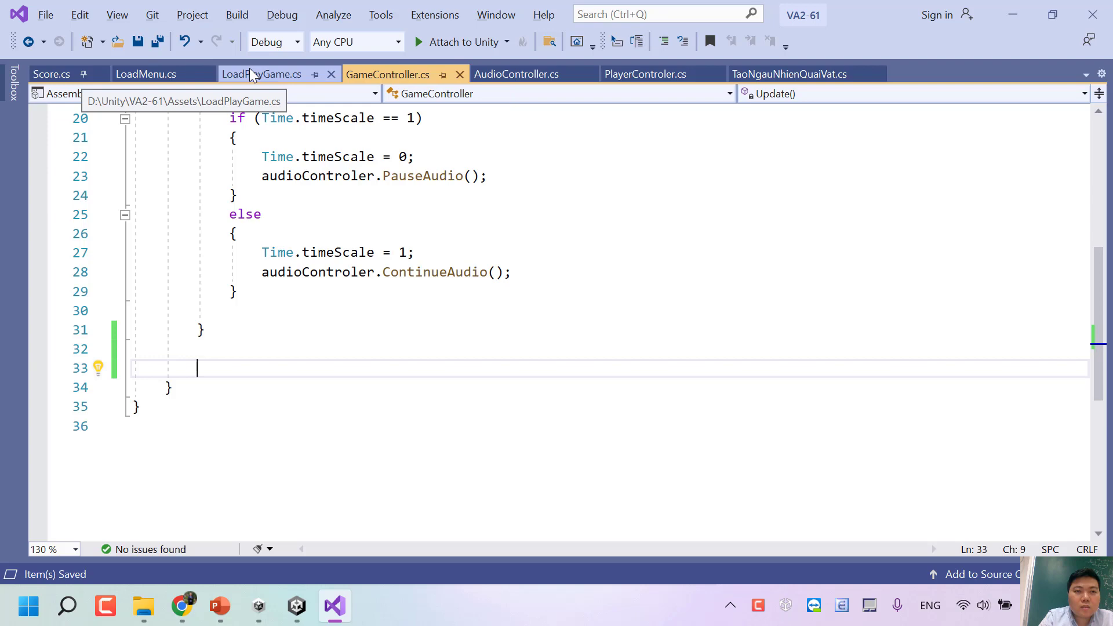
Step: Switch to the AudioController.cs script and look over its ThietLapAmLuongNhacNen code
left_click(249, 70)
left_click(518, 71)
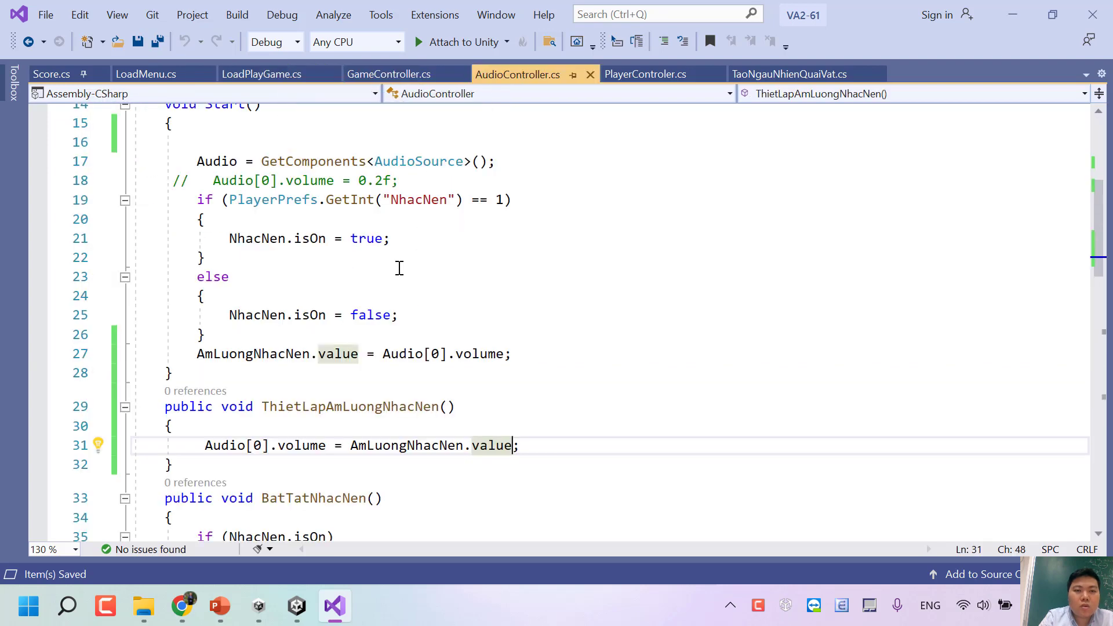
scroll(406, 267, "down", 2)
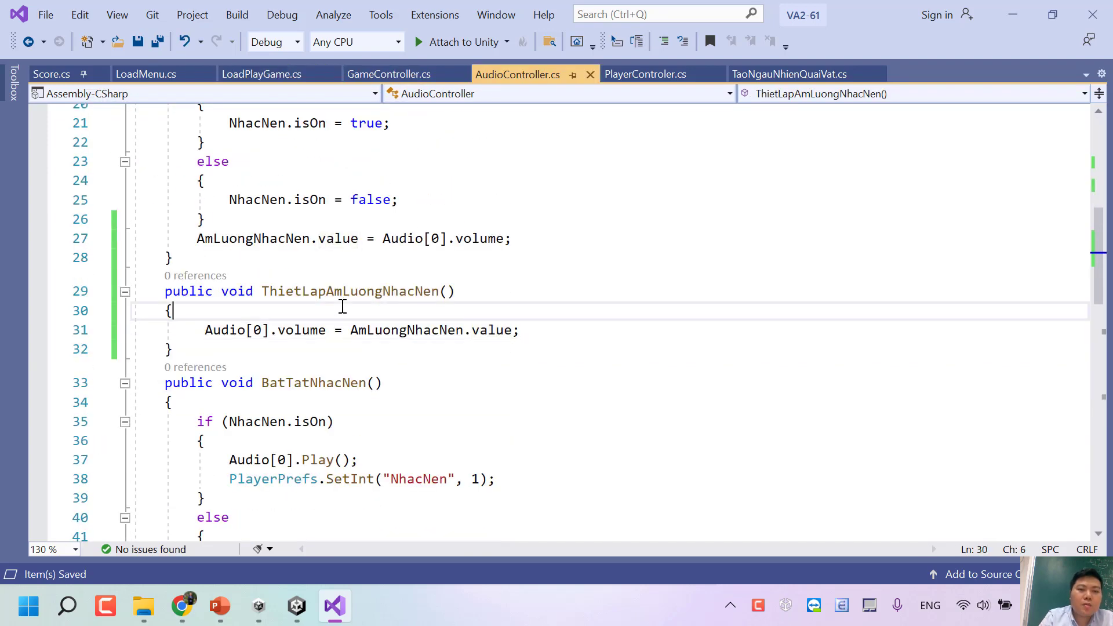
left_click(313, 310)
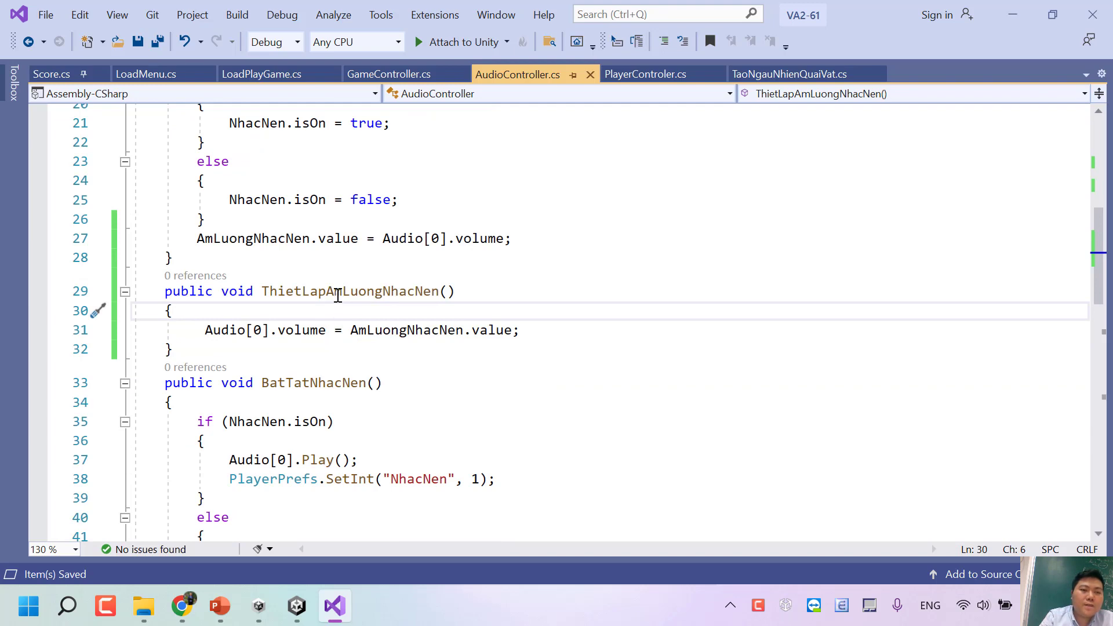
scroll(342, 191, "up", 4)
scroll(347, 192, "down", 6)
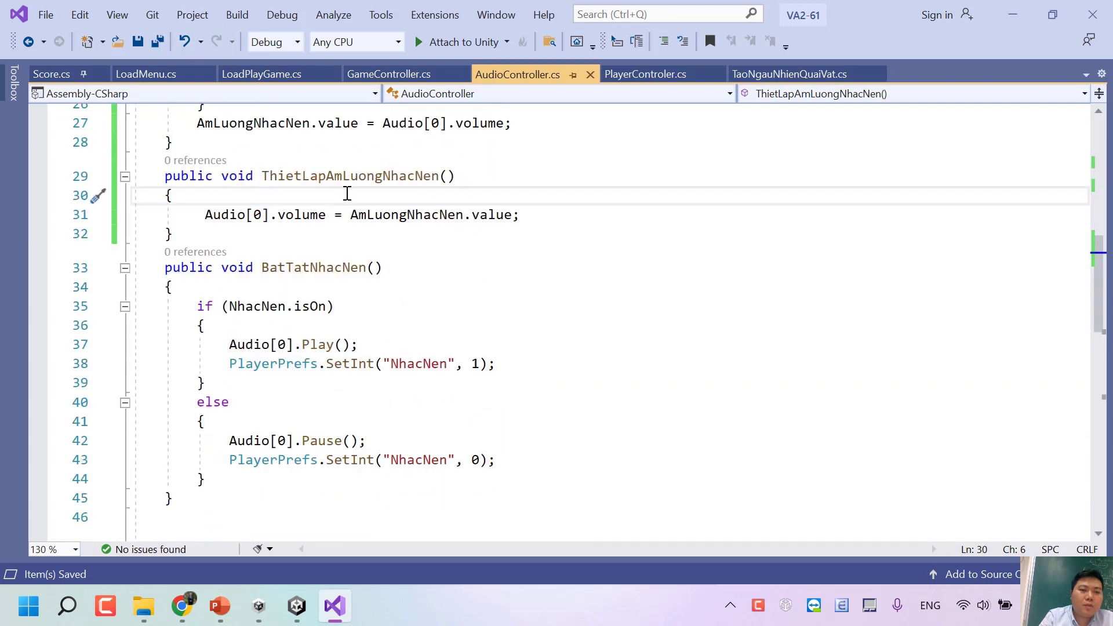
scroll(348, 191, "down", 10)
scroll(349, 190, "up", 3)
scroll(342, 186, "down", 4)
scroll(315, 181, "up", 3)
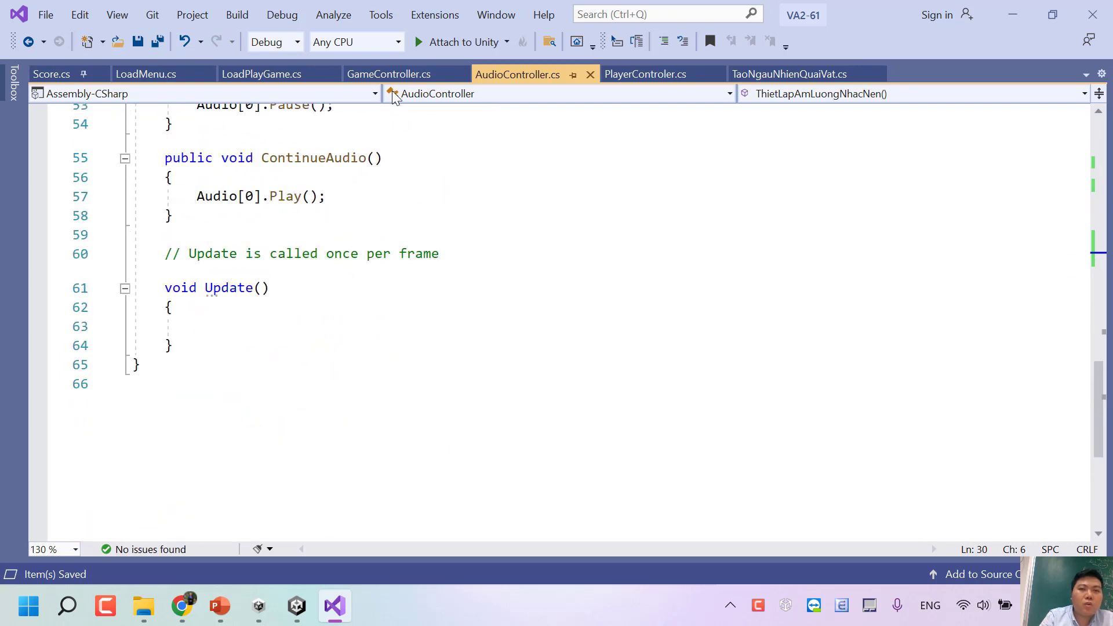
Step: Paste Debug.Log(Input.mouseScrollDelta); into the empty Update() body
left_click(225, 320)
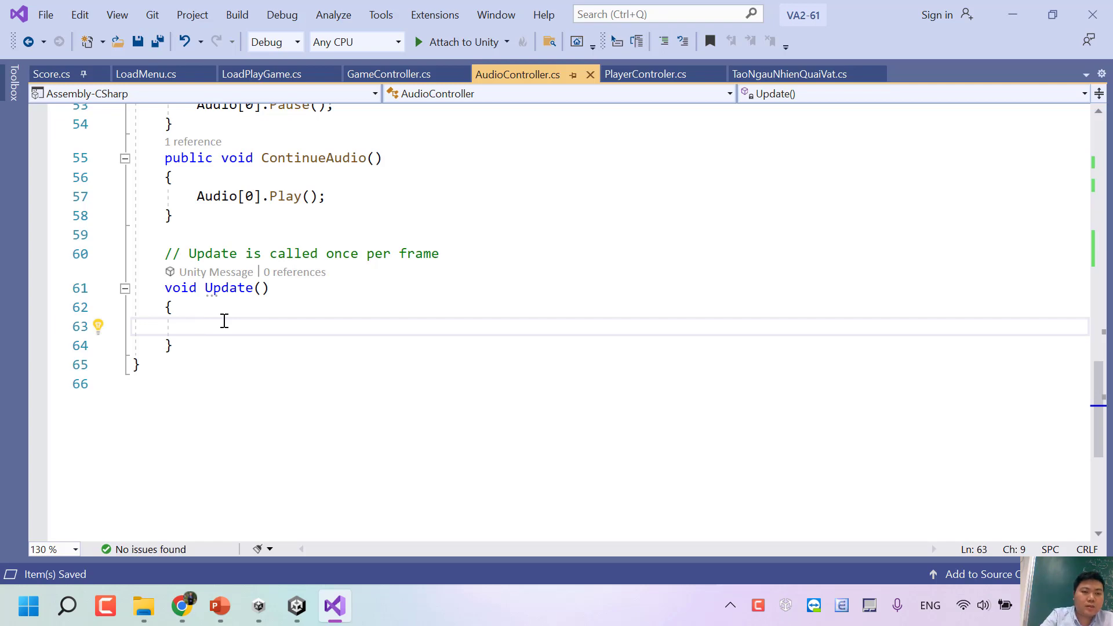
scroll(224, 320, "up", 4)
scroll(226, 319, "up", 5)
scroll(229, 318, "down", 3)
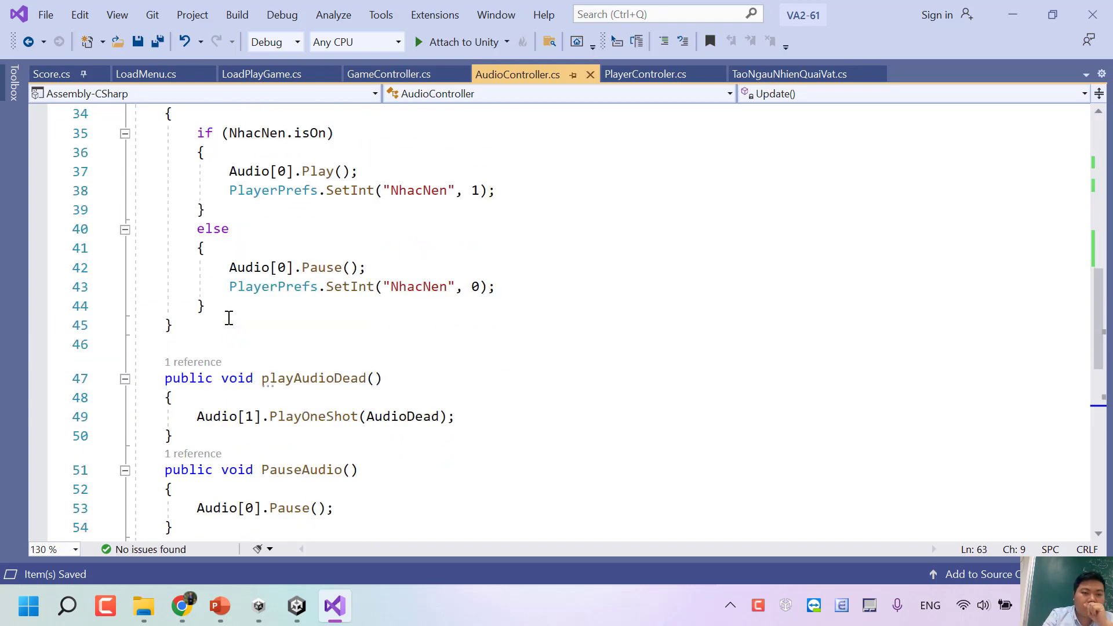
scroll(231, 319, "down", 2)
scroll(235, 320, "down", 2)
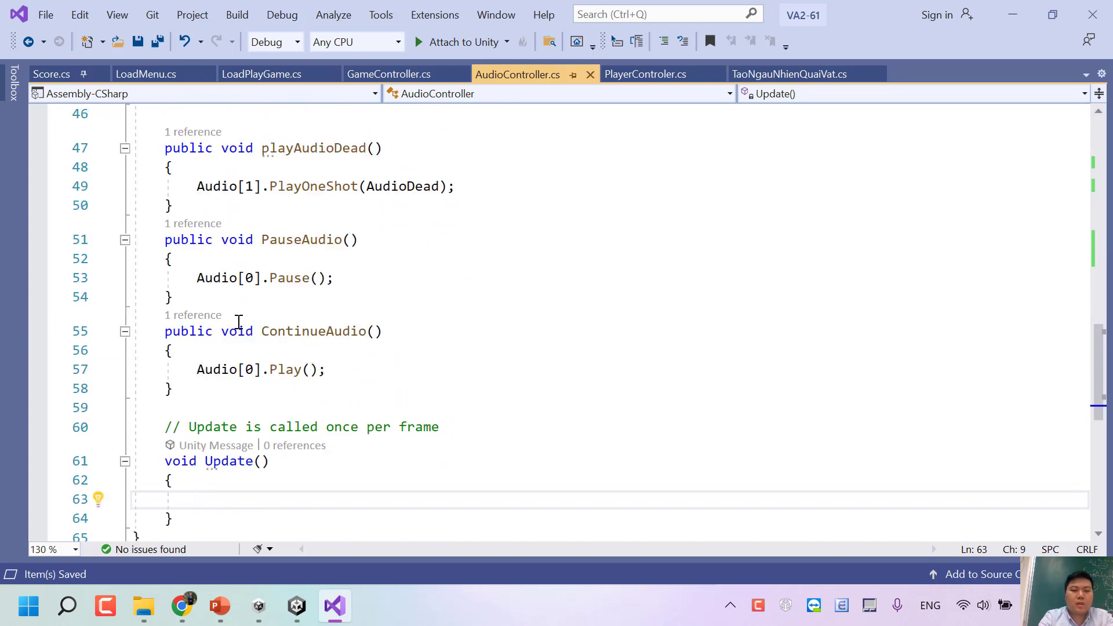
key("ctrl+v")
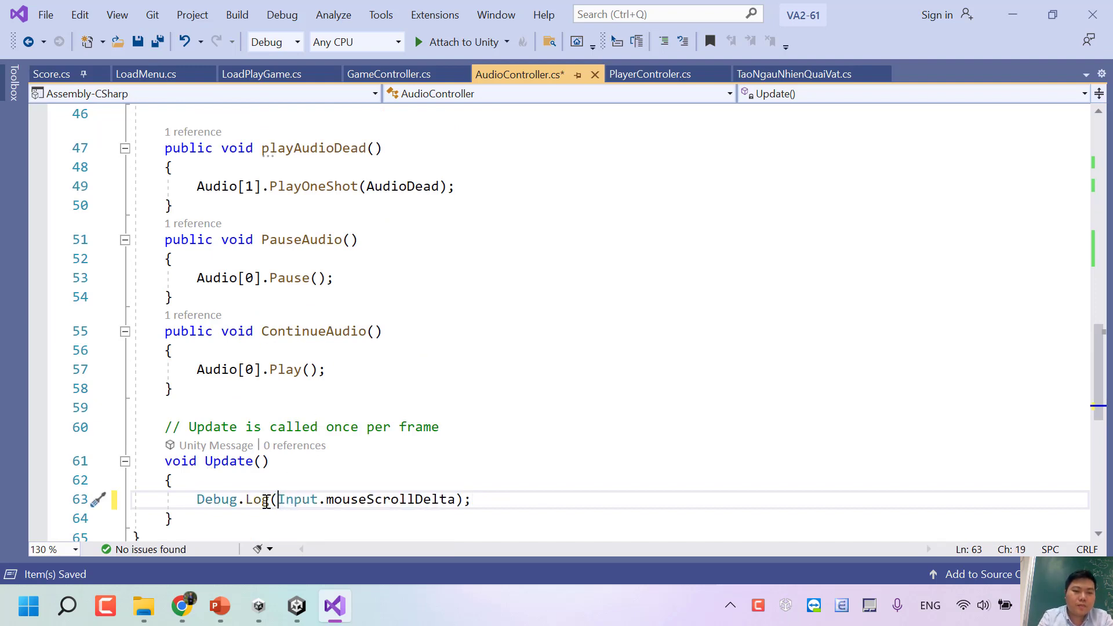
Step: Replace the Debug.Log wrapper with if( and change the argument to Input.mouseScrollDelta.y
left_click_drag(279, 499, 204, 499)
key("BackSpace")
type("ii")
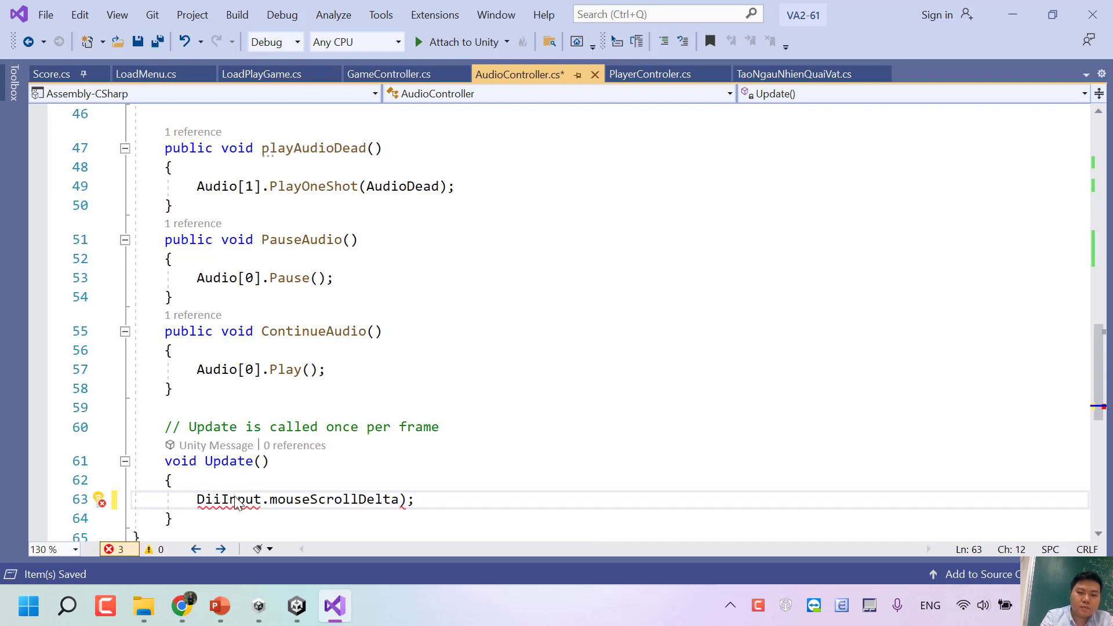
key("BackSpace")
key("BackSpace")
type("if(")
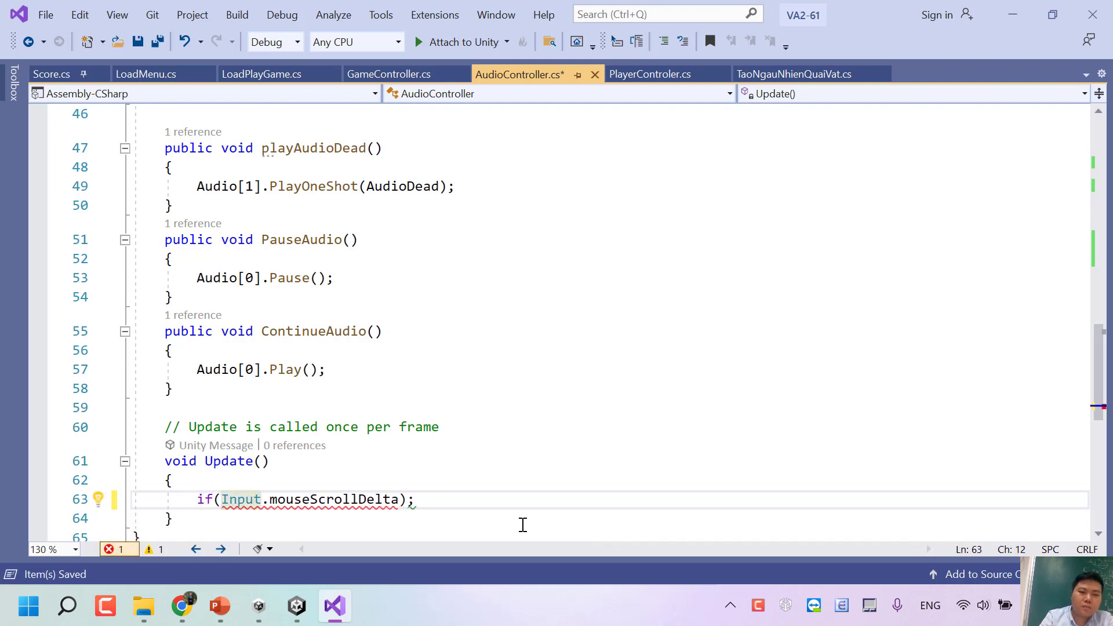
left_click(404, 502)
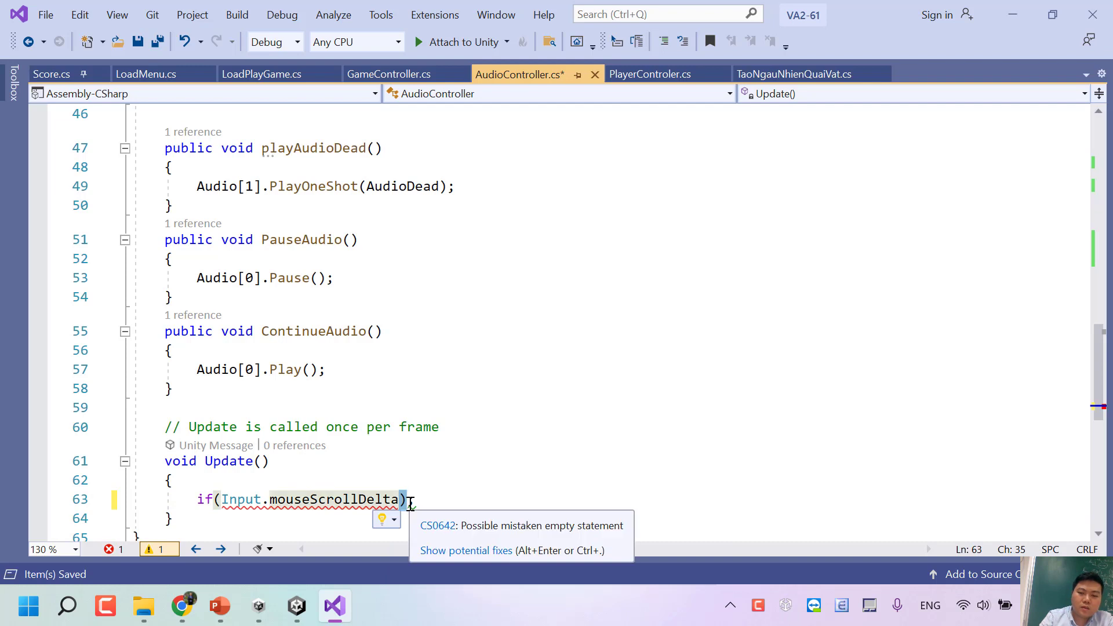
type(".y")
key("Right")
key("BackSpace")
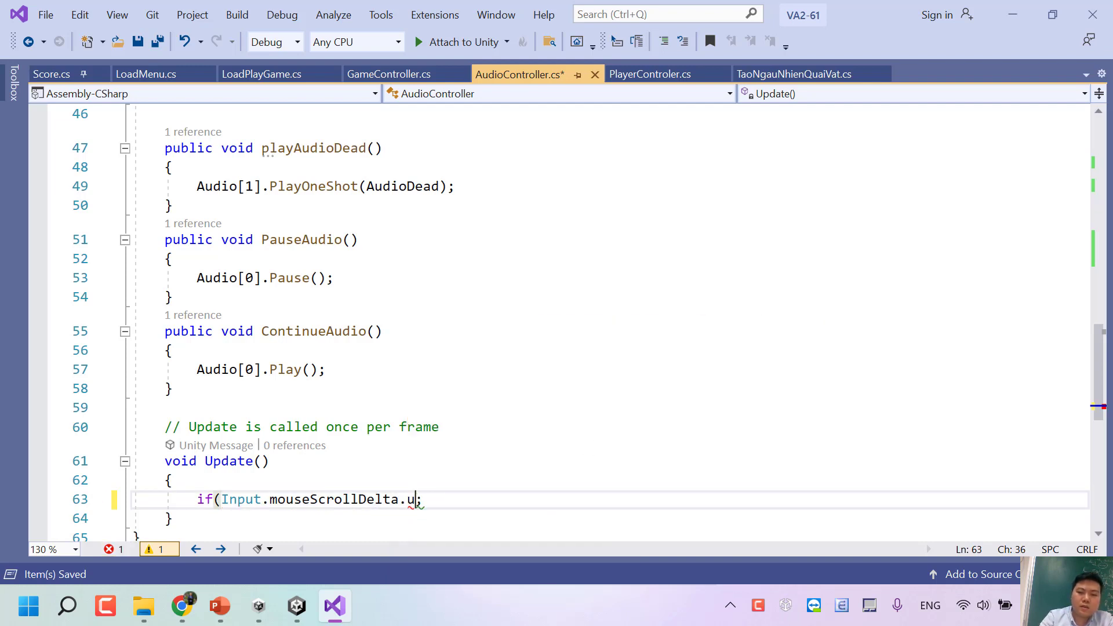
key("BackSpace")
type("uy")
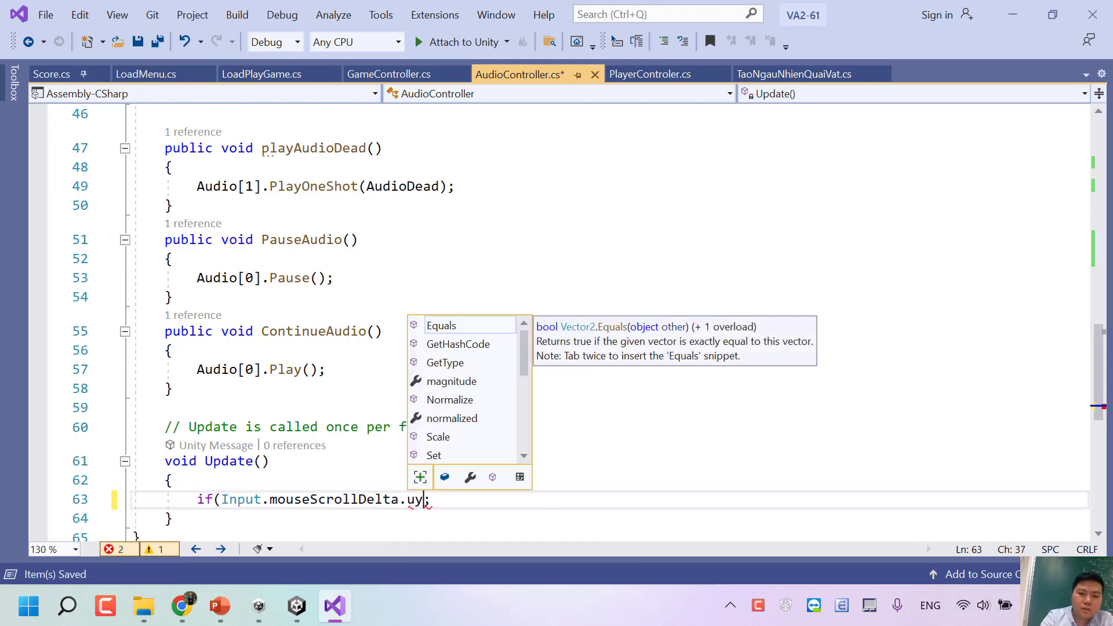
key("BackSpace")
key("BackSpace")
type("y")
key("Escape")
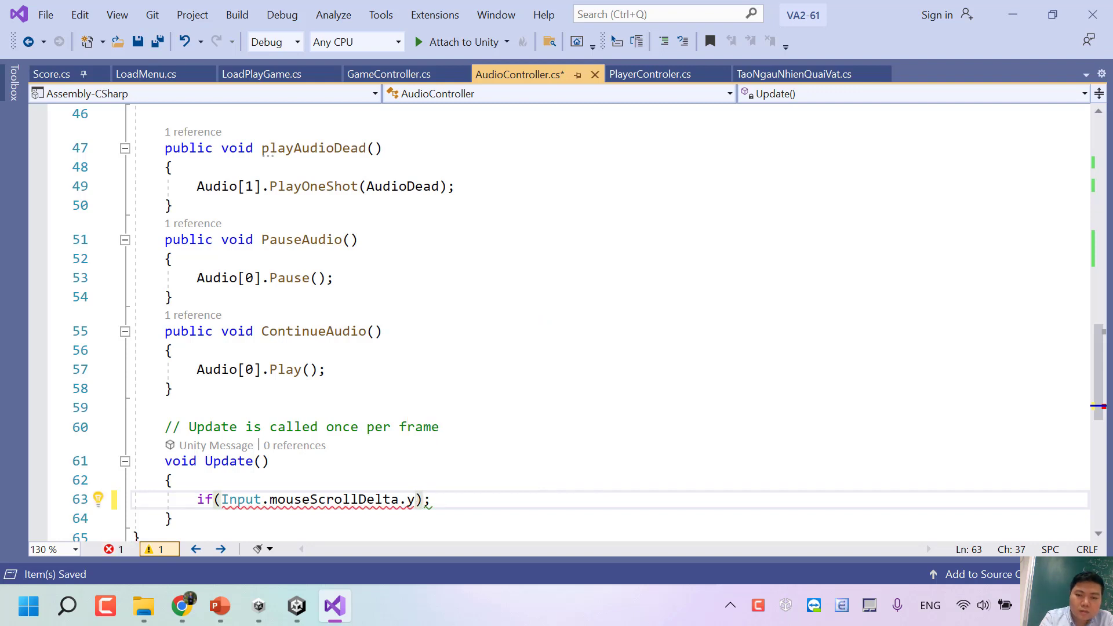
Step: Complete the condition as > 0 and close the if block with braces
type(">0)")
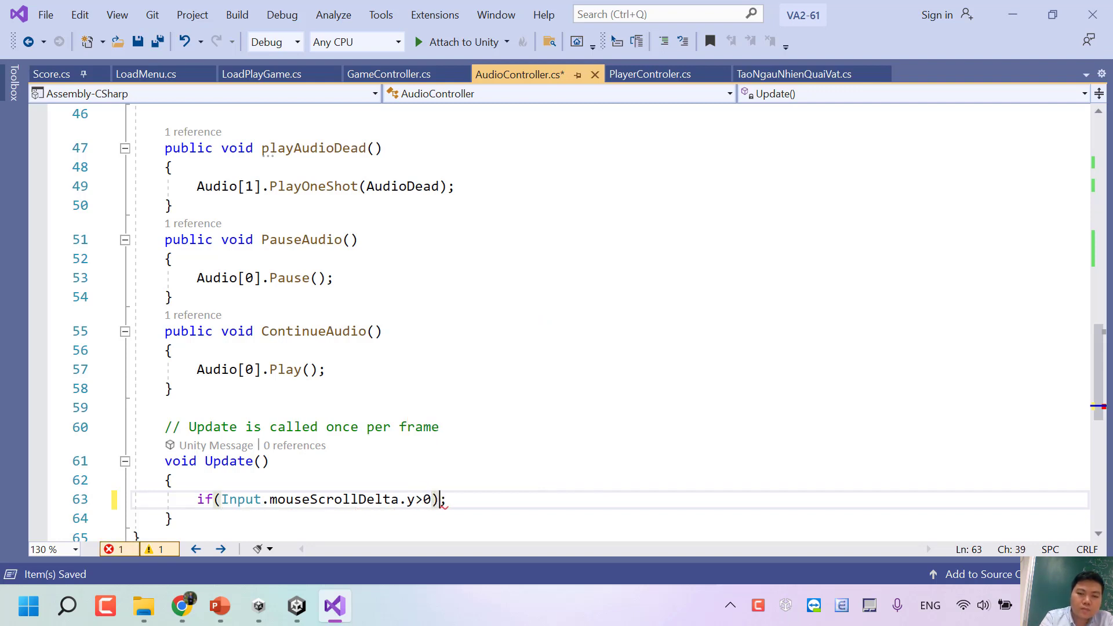
type("{")
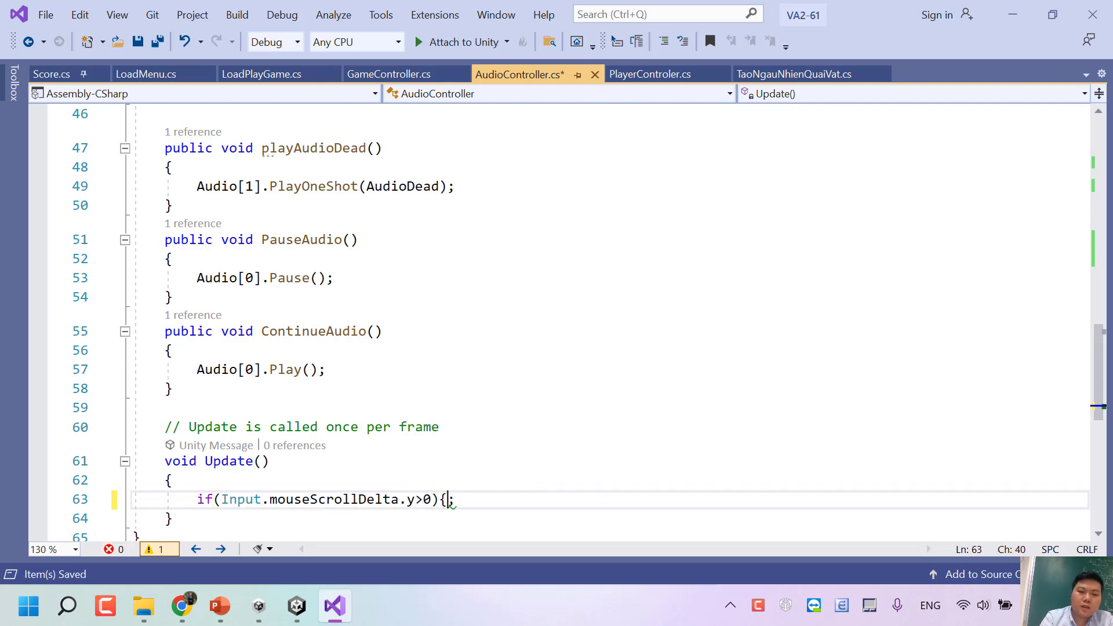
key("Return")
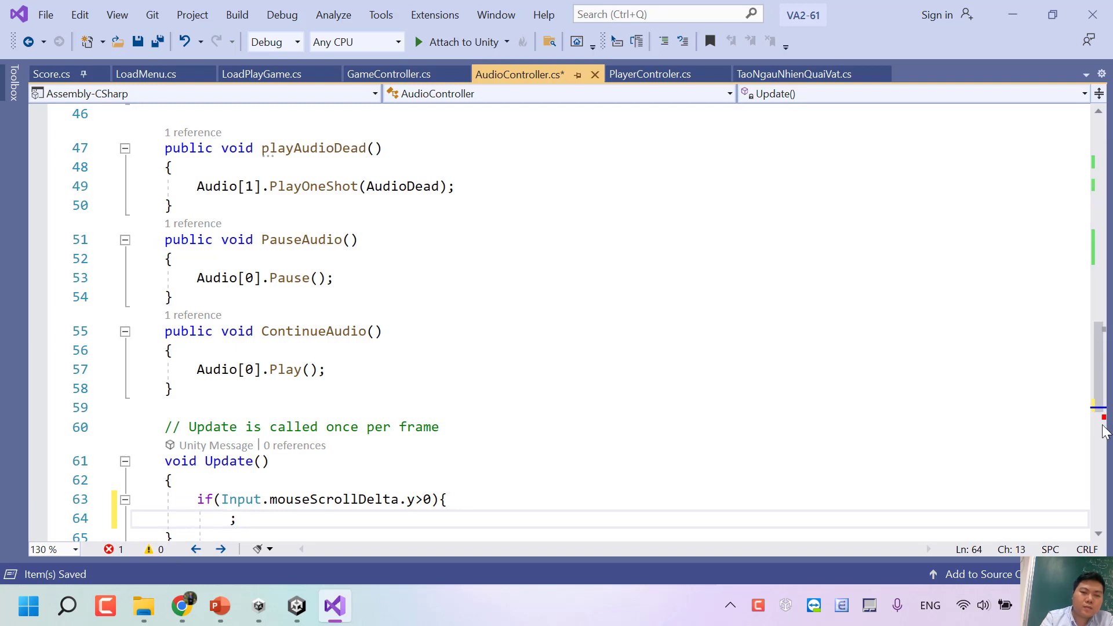
scroll(750, 315, "down", 2)
key("Return")
type("}")
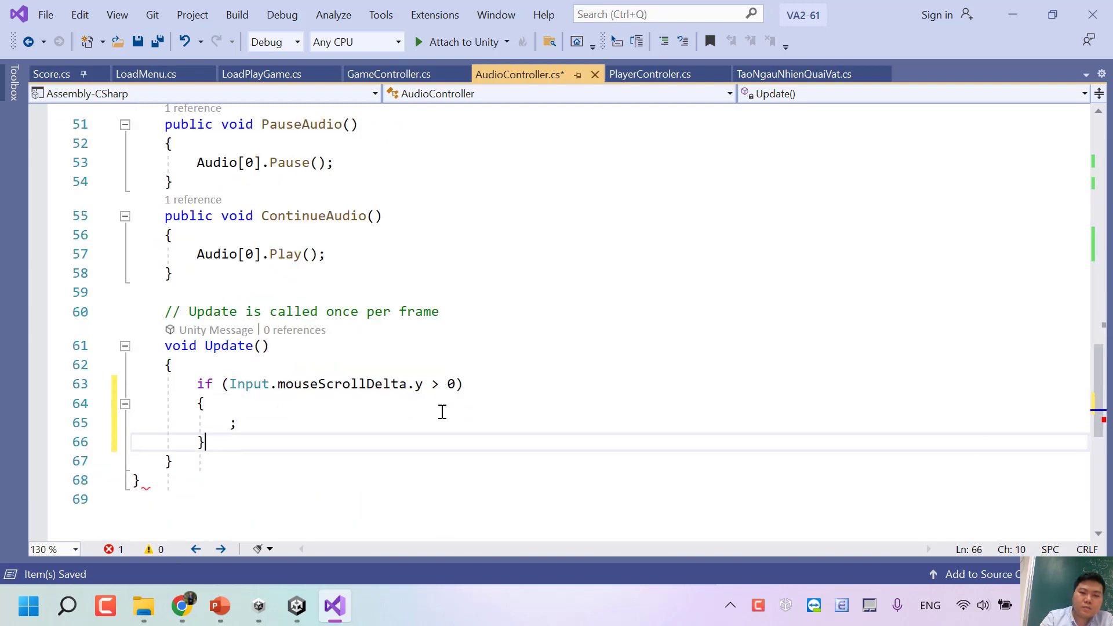
left_click(383, 407)
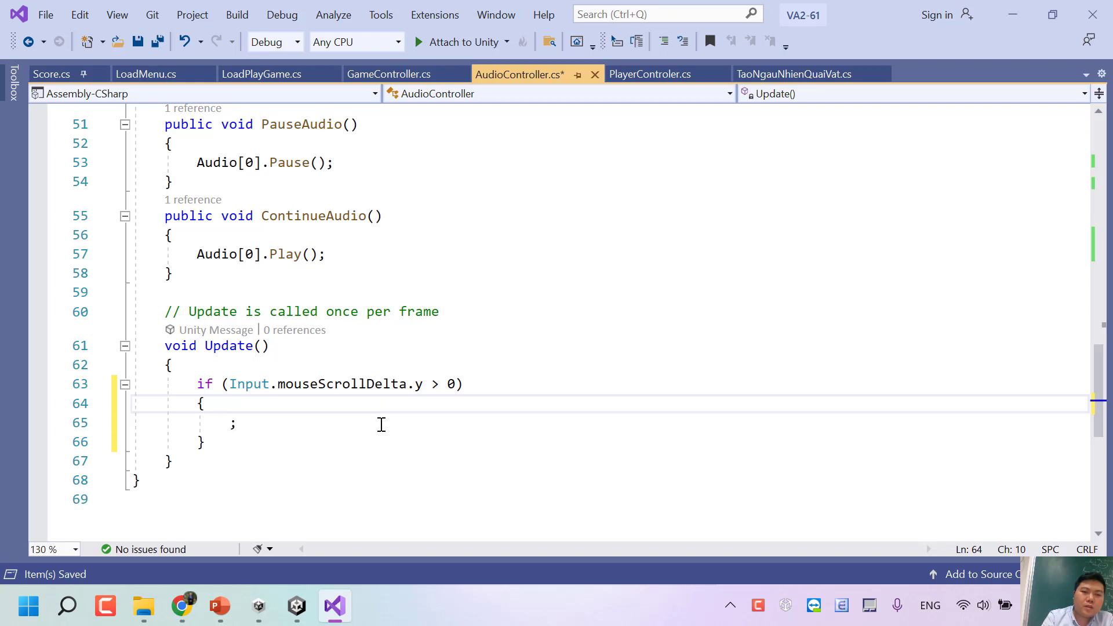
Step: Replace the placeholder line in the scroll-up if block with AmLuongNhacNen
left_click(381, 425)
key("BackSpace")
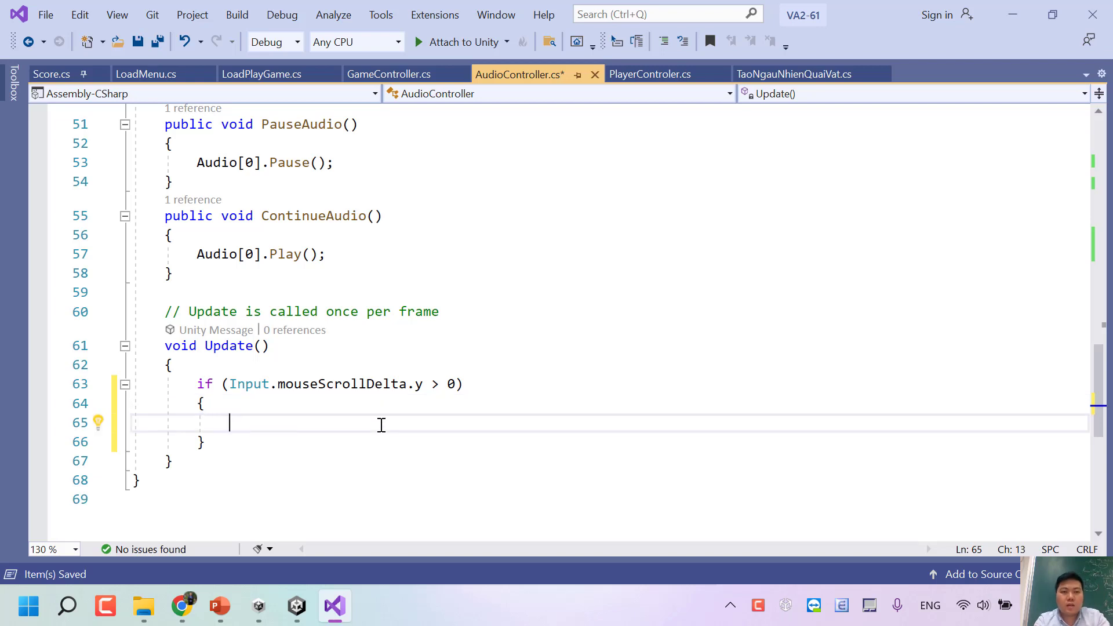
type("Am")
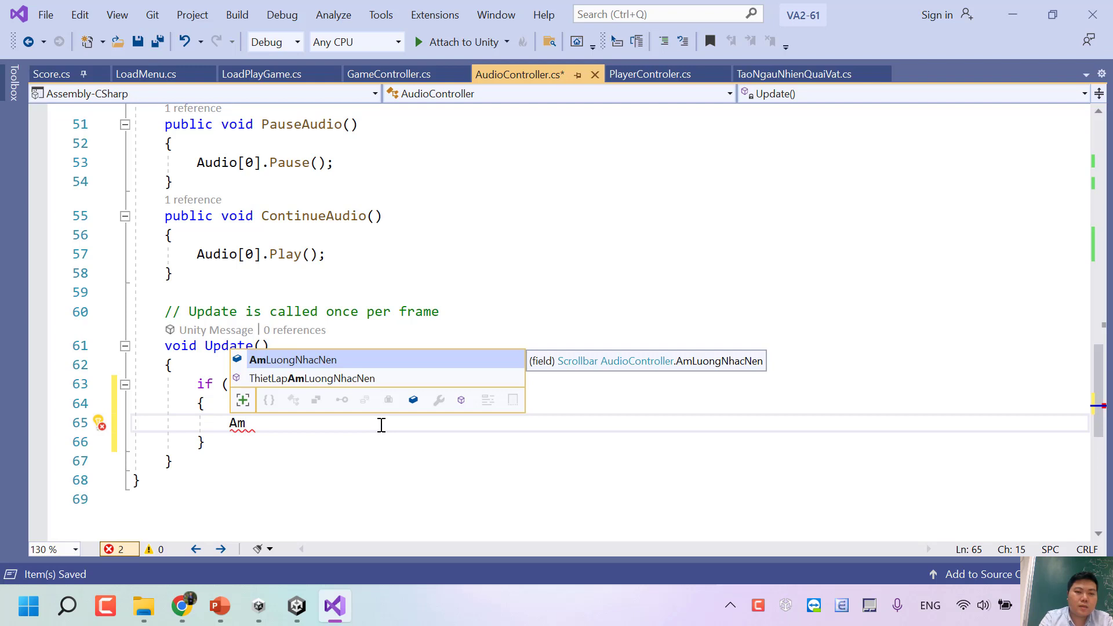
key("Tab")
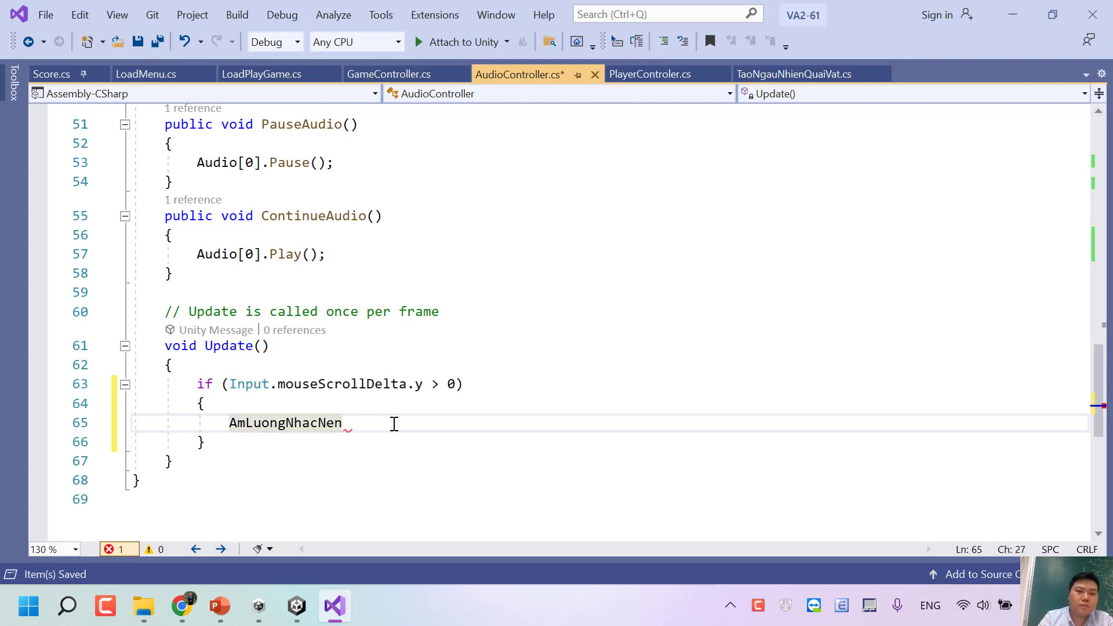
scroll(387, 415, "up", 3)
scroll(340, 293, "up", 1)
scroll(340, 291, "down", 4)
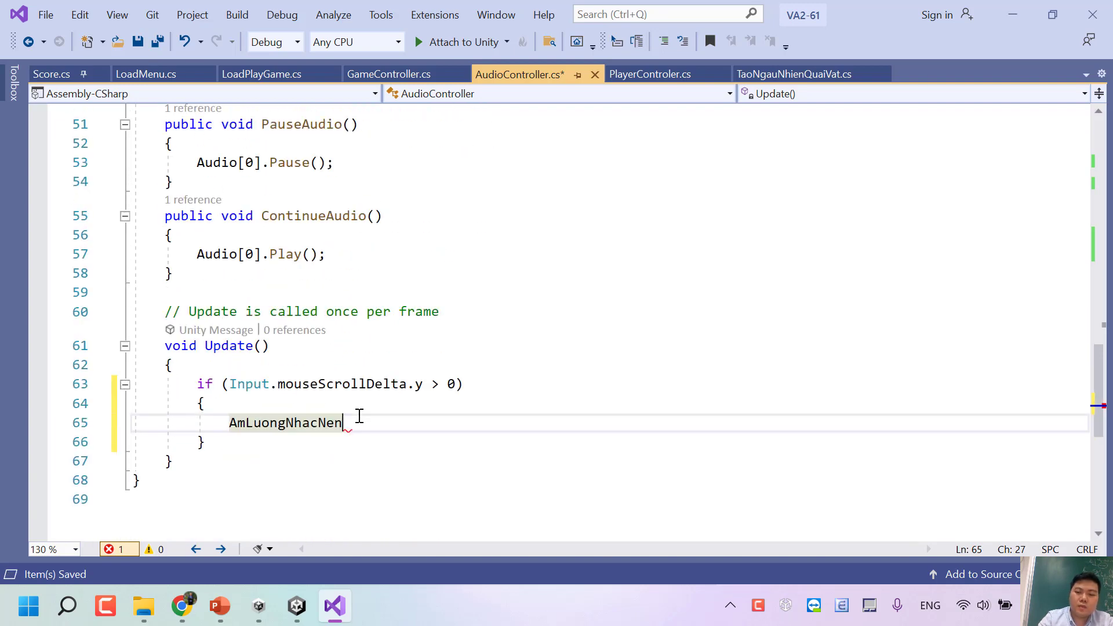
scroll(359, 416, "up", 2)
scroll(360, 416, "up", 5)
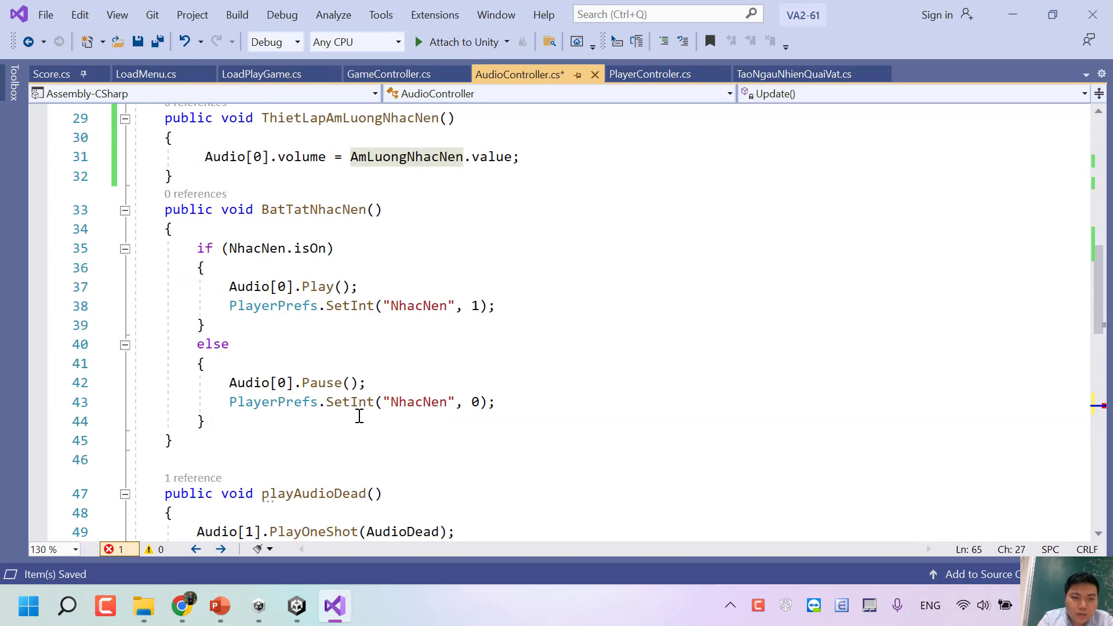
scroll(364, 415, "down", 2)
scroll(376, 406, "down", 1)
scroll(386, 400, "up", 4)
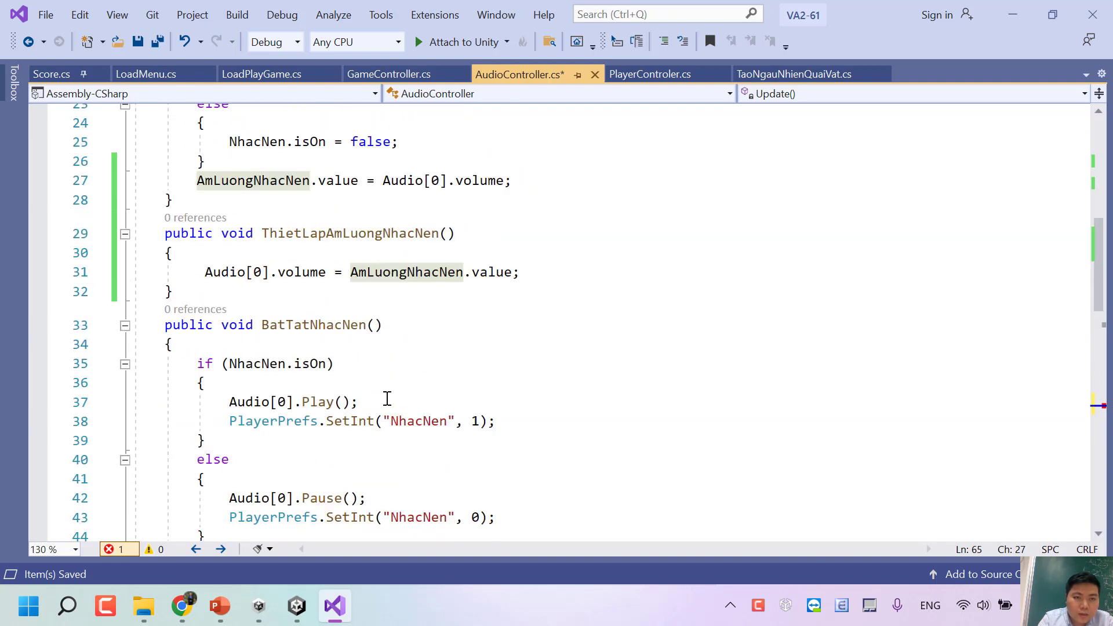
Step: Complete the statement as AmLuongNhacNen.value += 0.1f;
type(".va")
key("Tab")
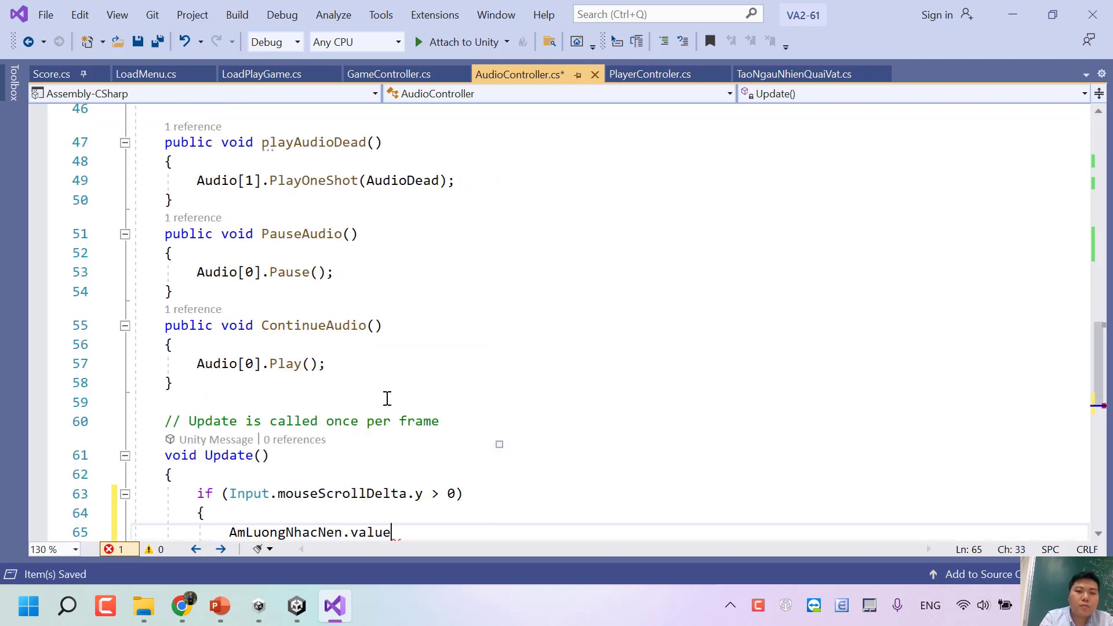
type("-=")
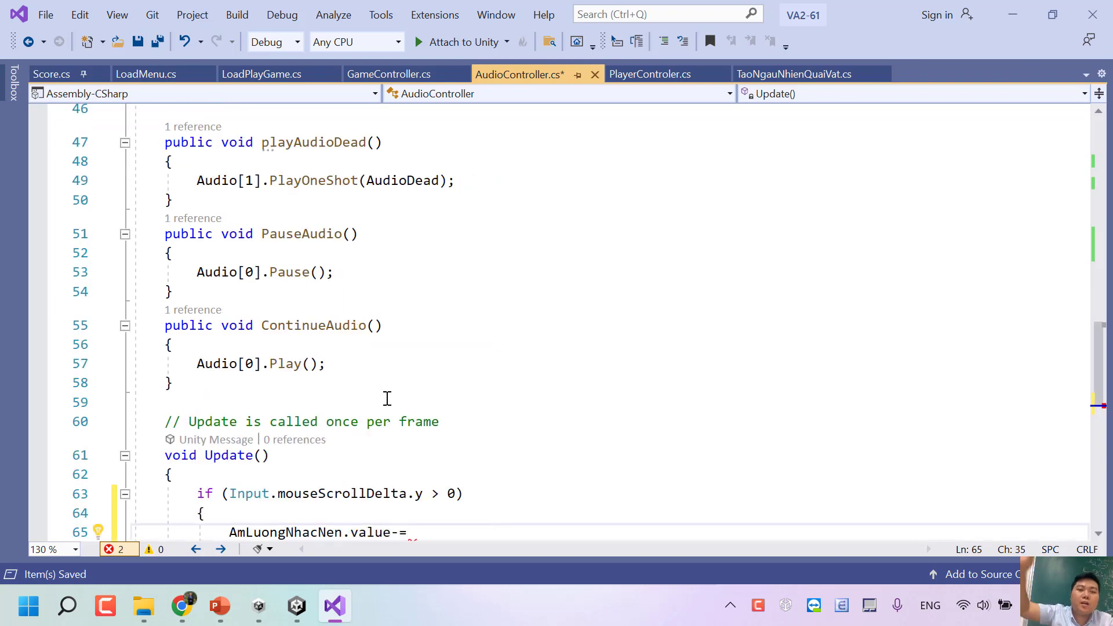
key("BackSpace")
key("BackSpace")
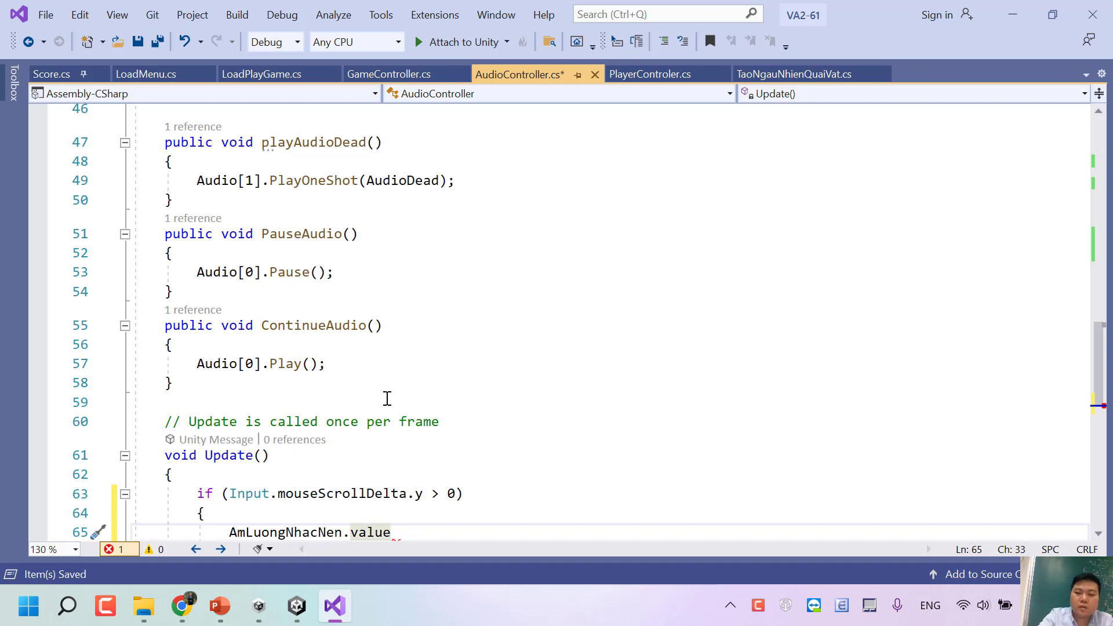
type("+=")
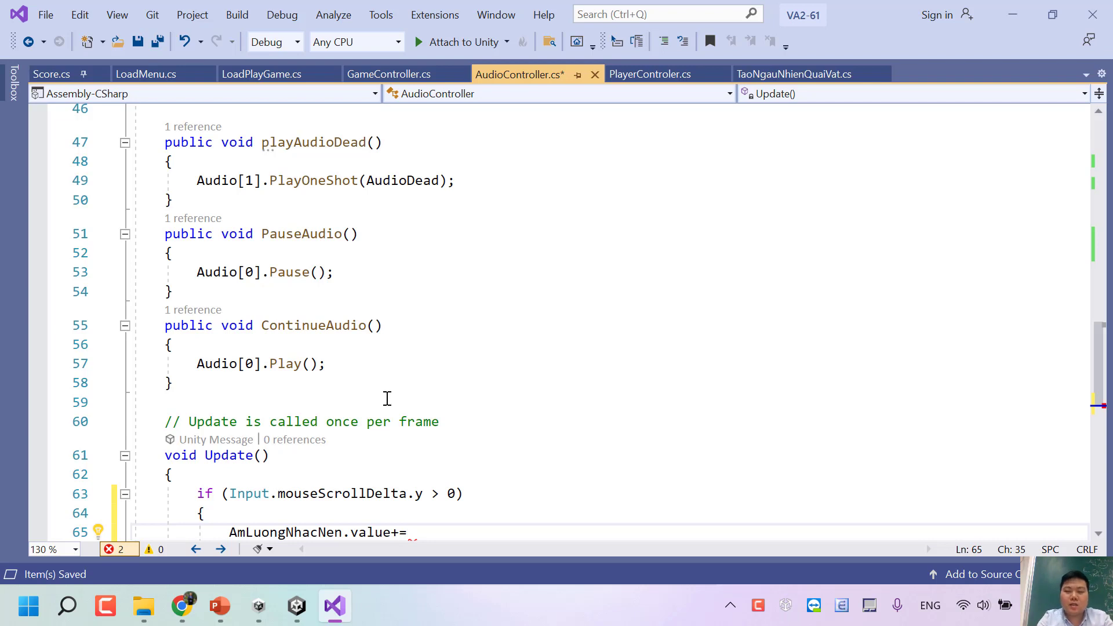
type("0.1f")
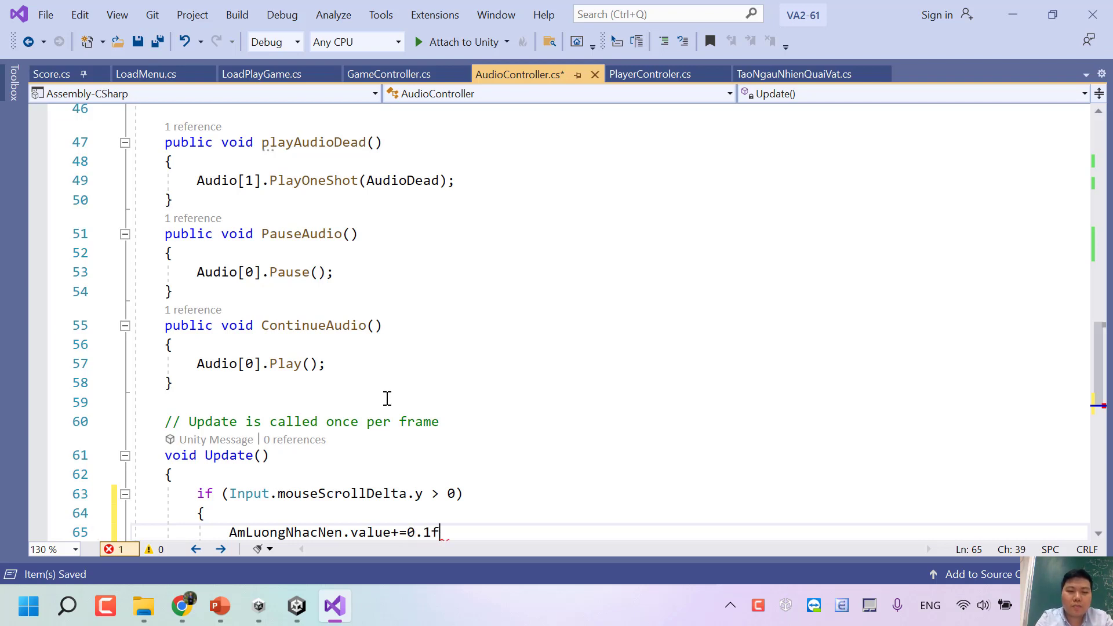
type(";")
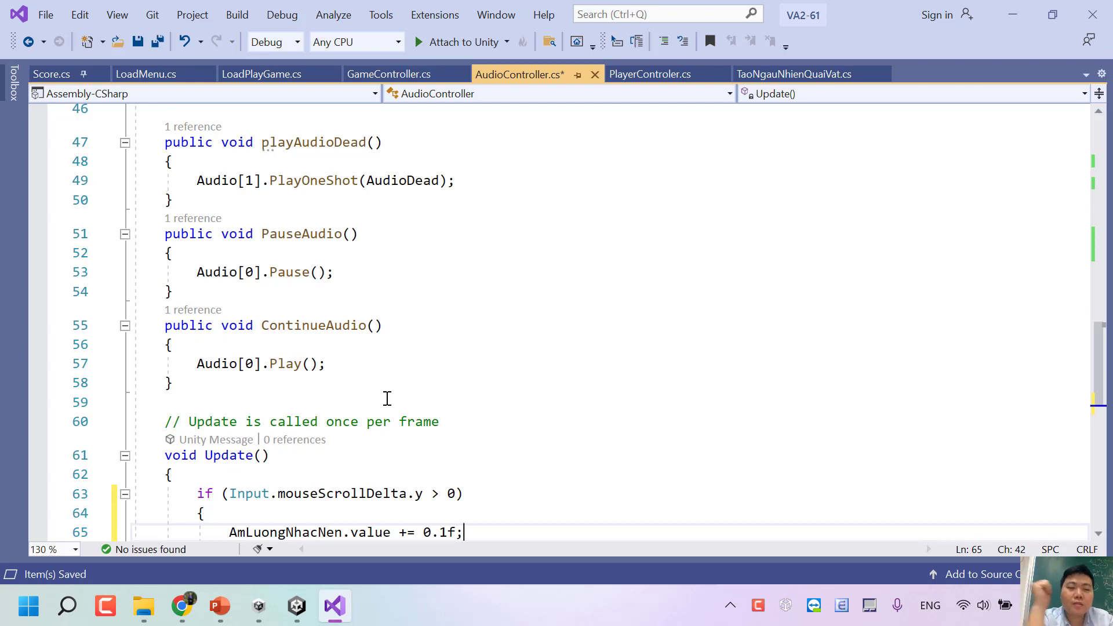
scroll(387, 398, "down", 2)
Step: Add an else if after the scroll-up block, reusing the copied scroll condition
left_click(325, 434)
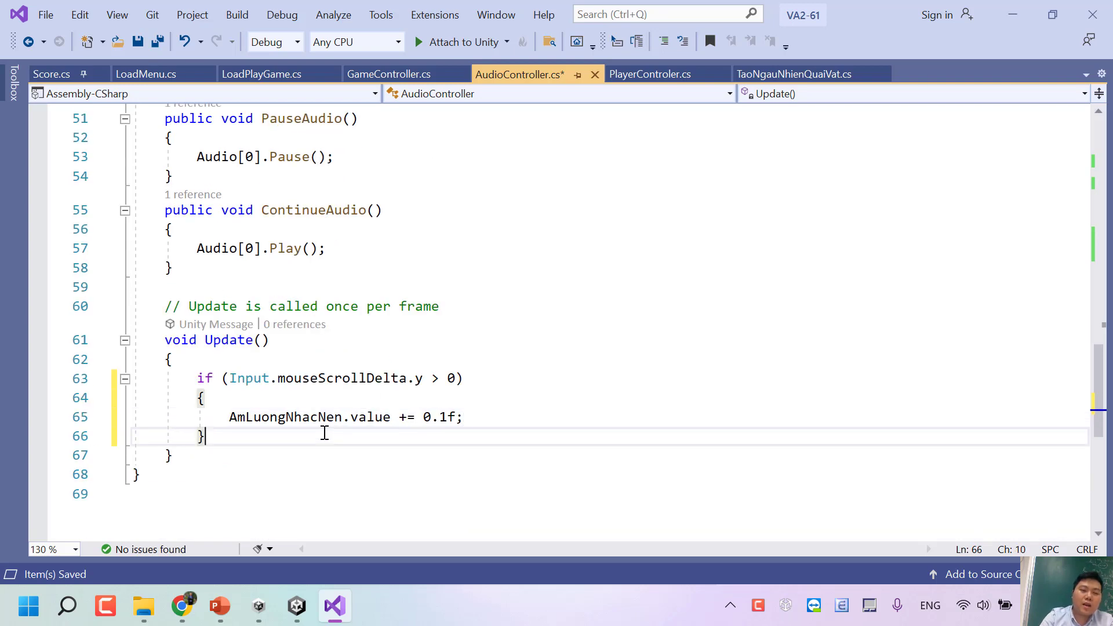
type("else")
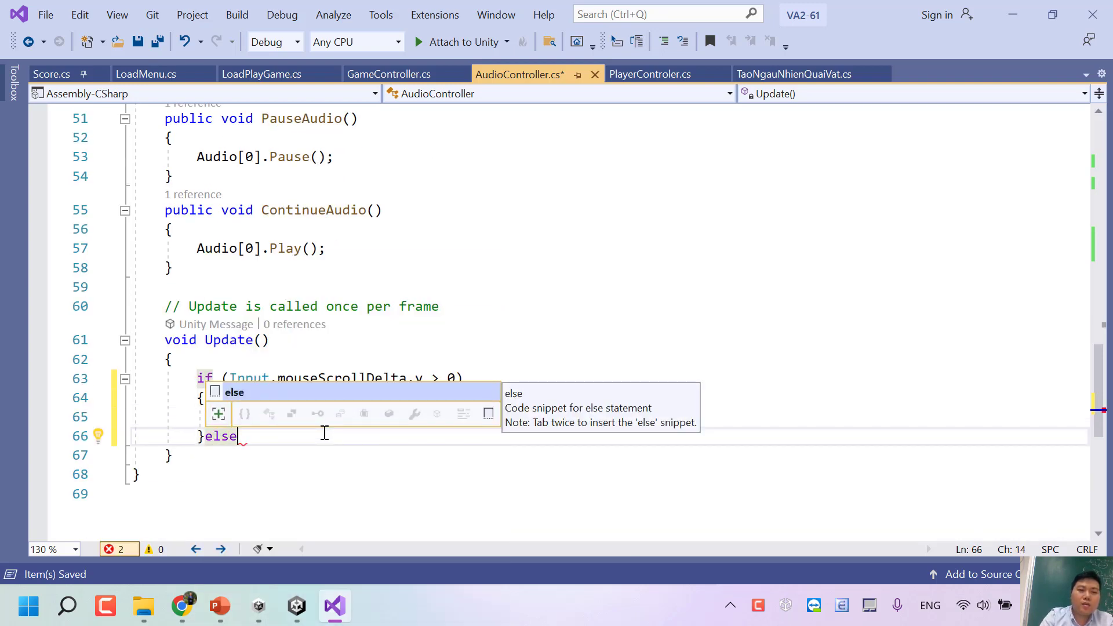
type(" if")
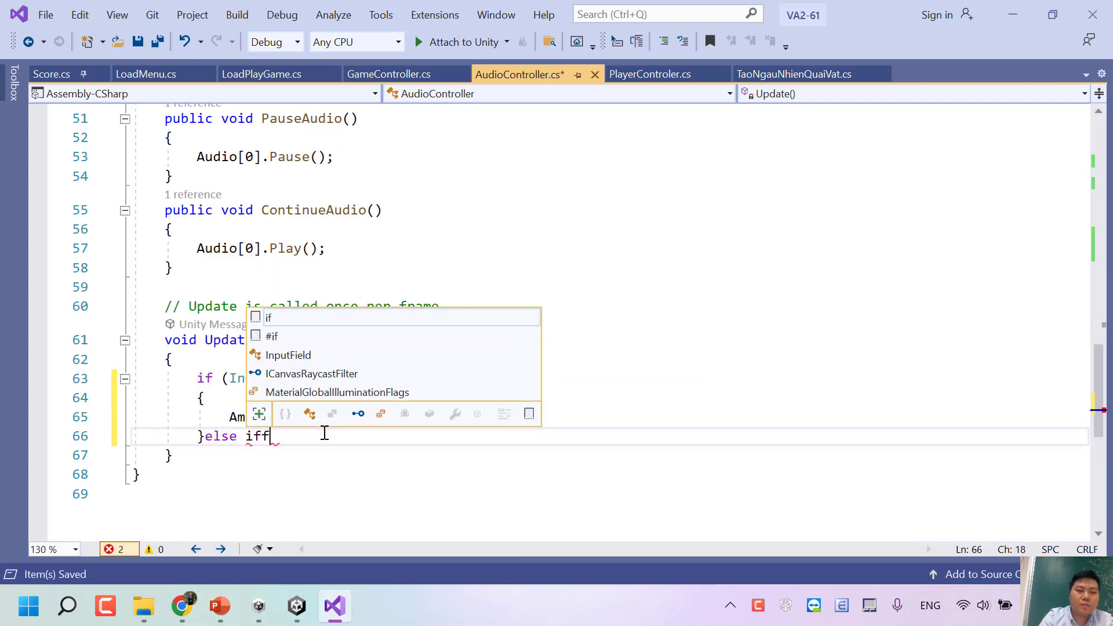
type("{")
key("Return")
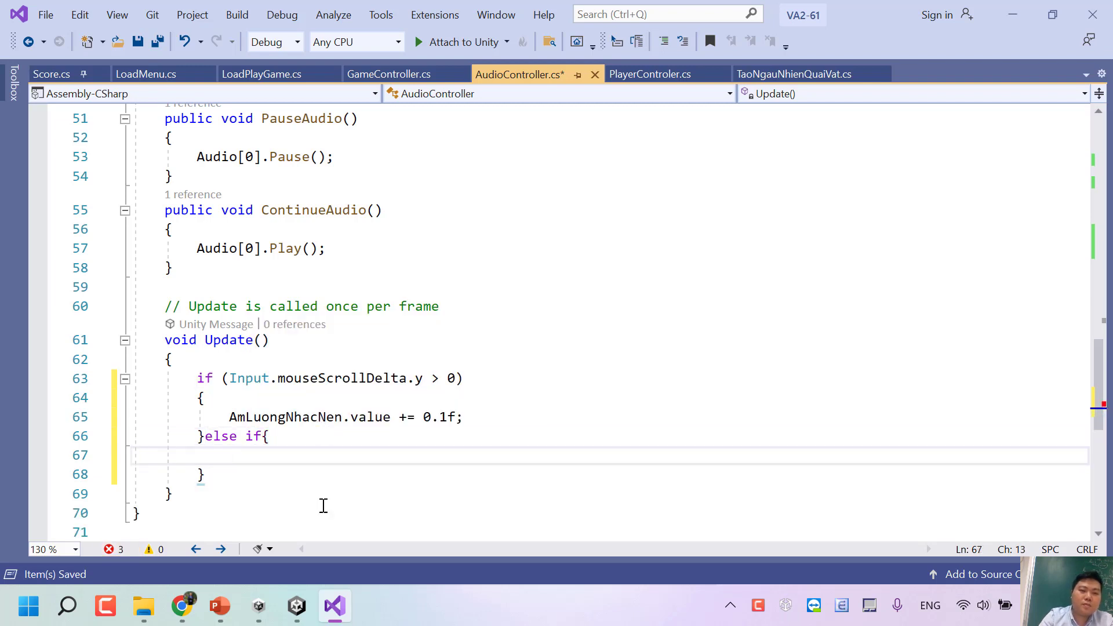
left_click_drag(228, 378, 455, 378)
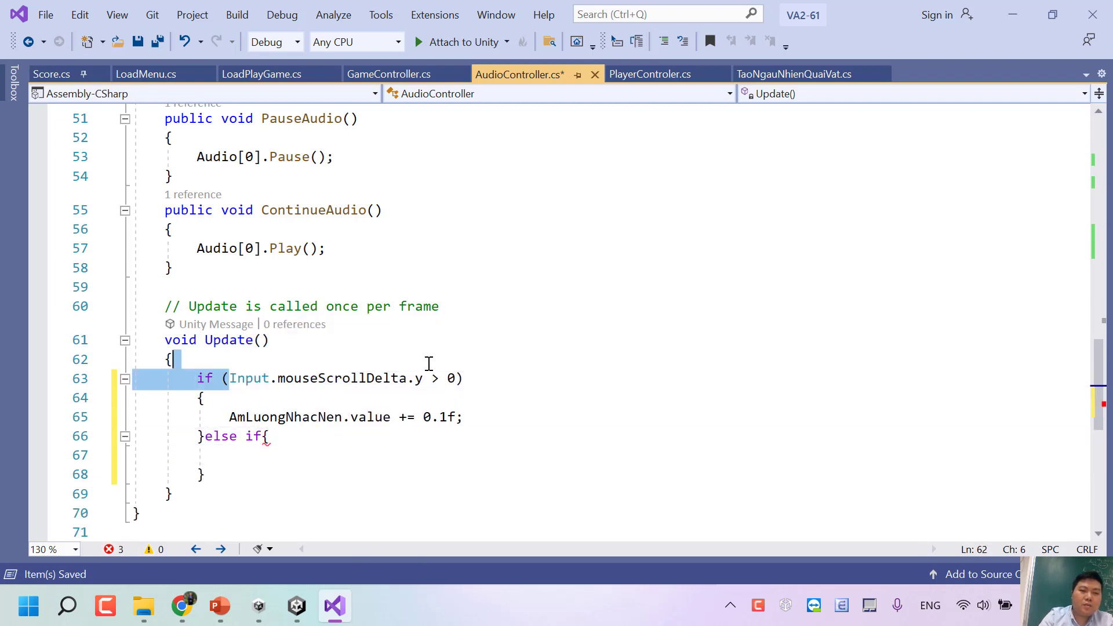
key("ctrl+c")
left_click(281, 438)
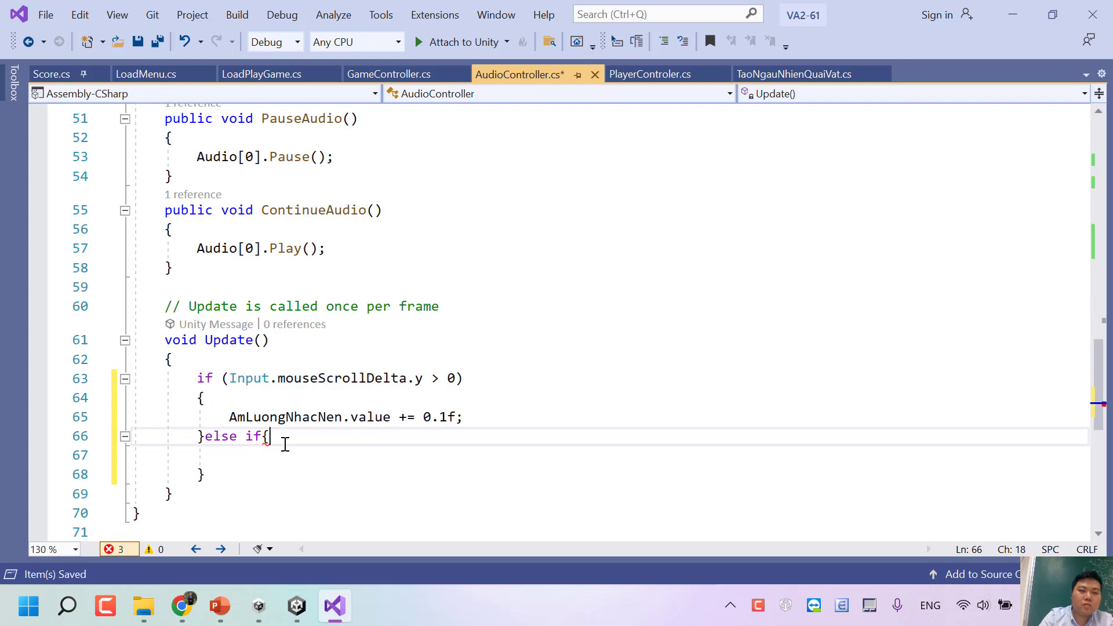
key("Return")
key("ctrl+v")
left_click(270, 437)
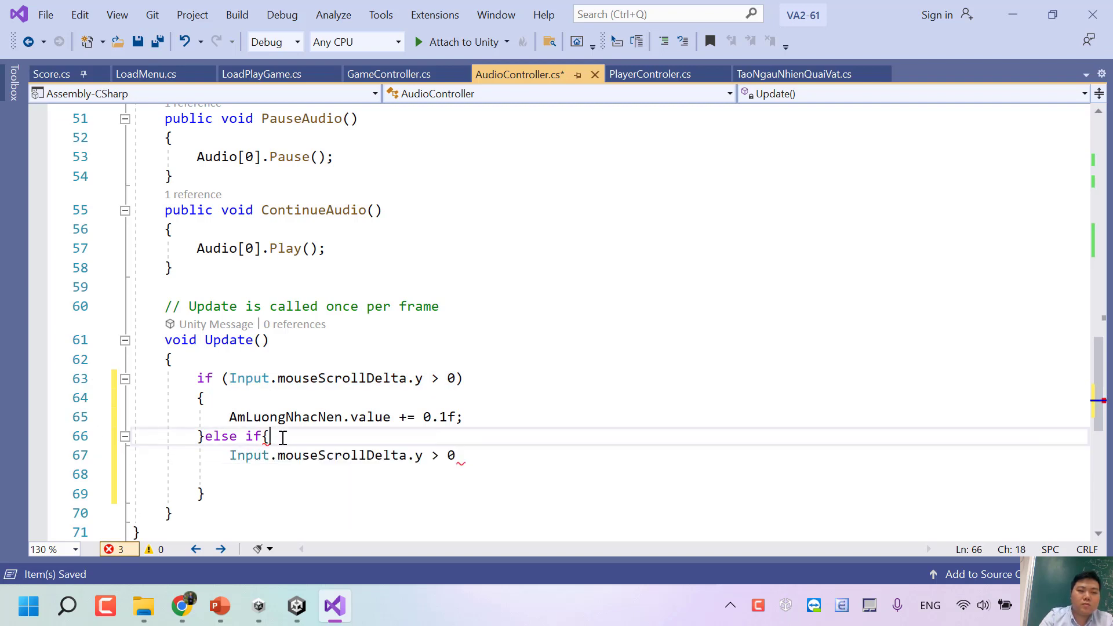
key("Delete")
Step: Wrap the else-if condition in parentheses, flip > to <, and remove the leftover line
left_click(264, 436)
key("Delete")
type("(")
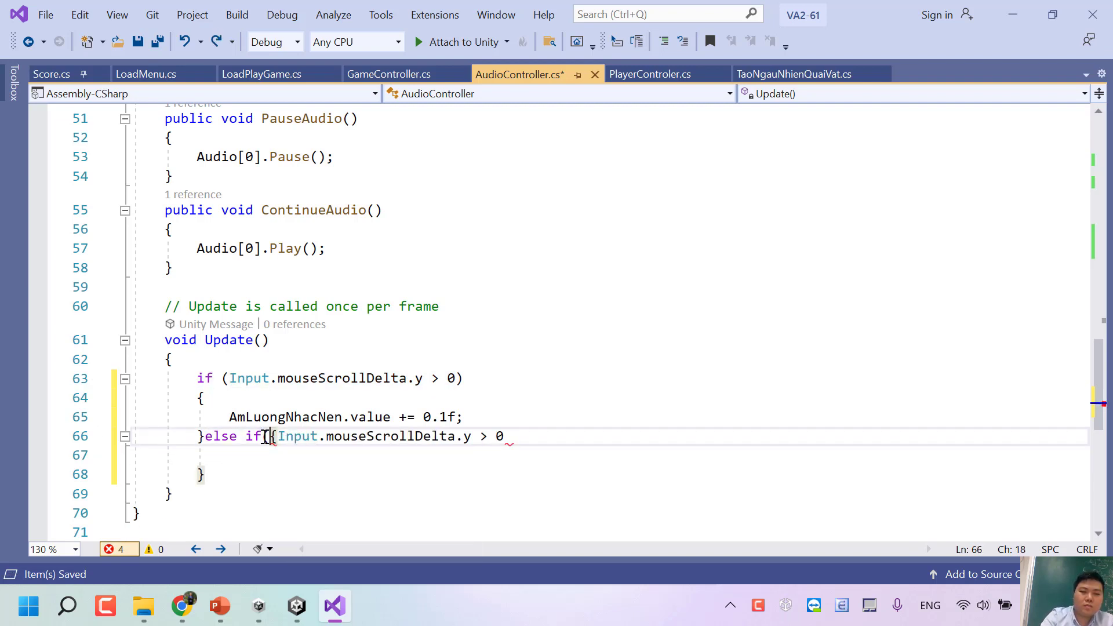
key("End")
type("){")
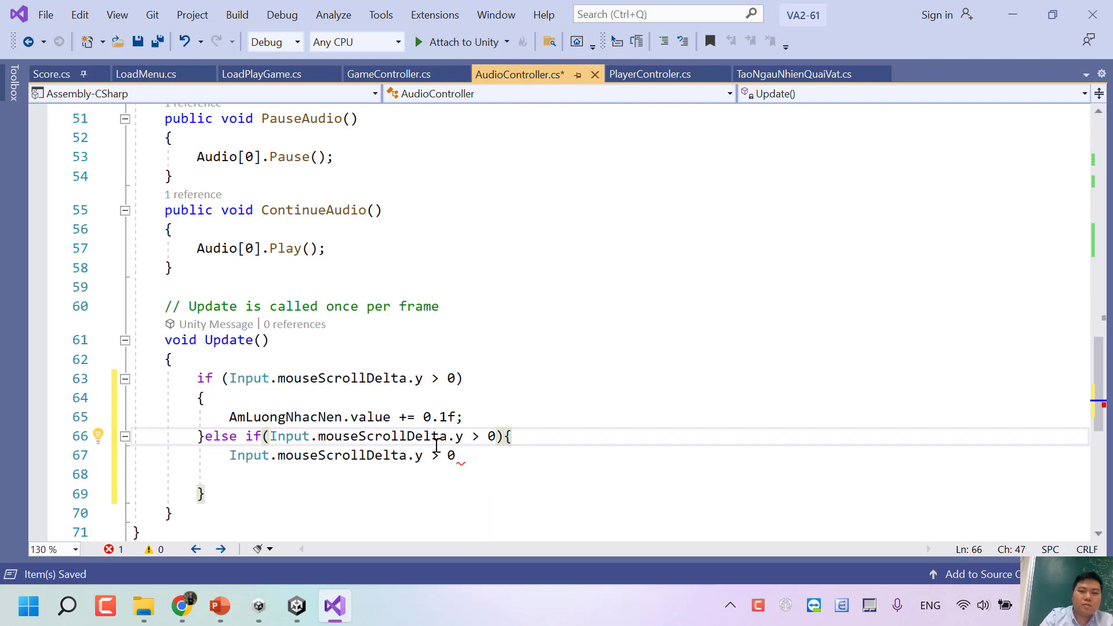
left_click(481, 435)
key("BackSpace")
type("<")
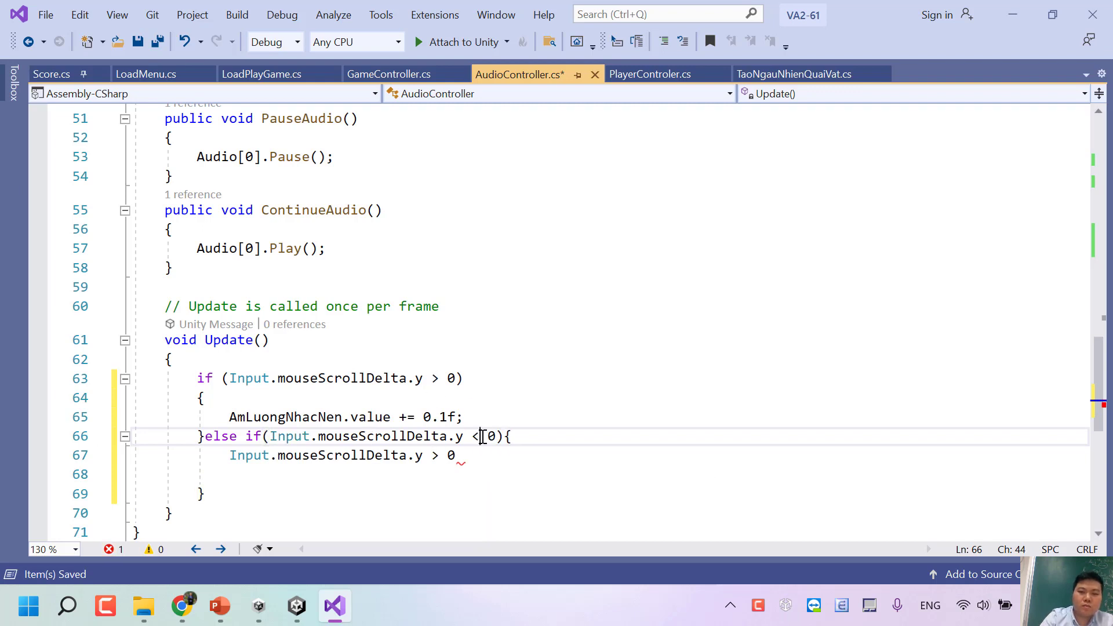
left_click(416, 474)
left_click_drag(460, 456, 231, 456)
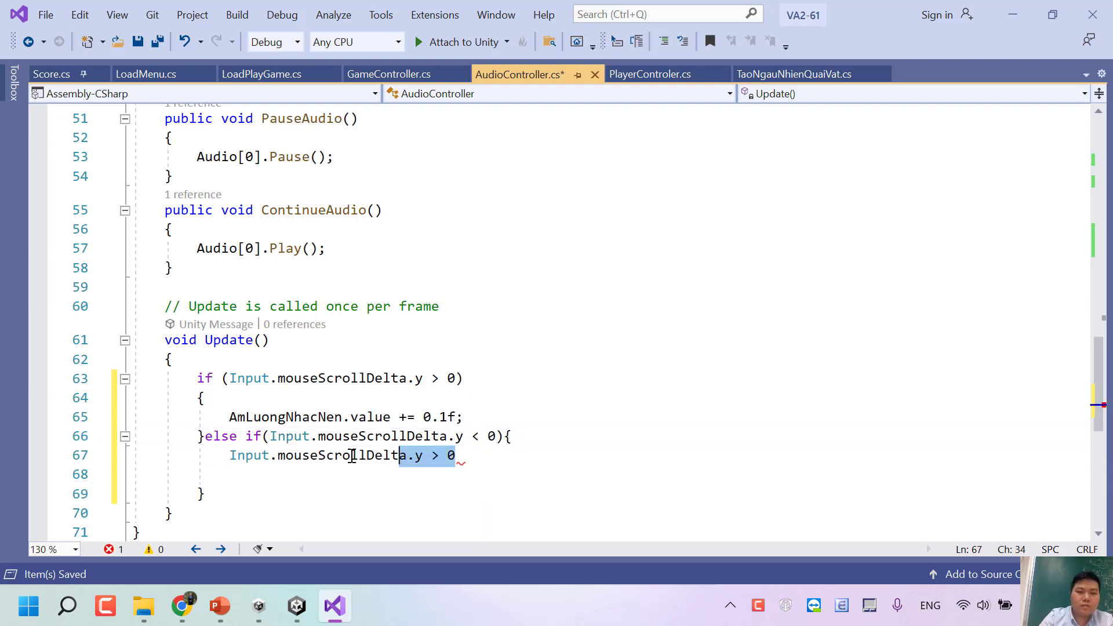
key("Delete")
key("Delete")
key("Delete")
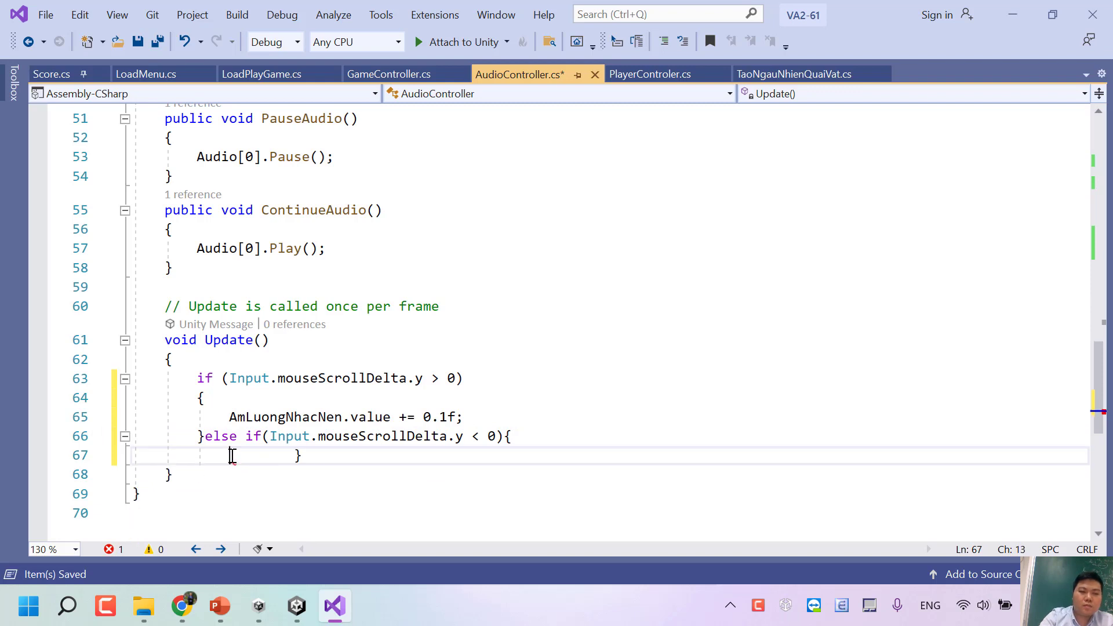
key("Delete")
key("Delete")
key("Delete")
key("Return")
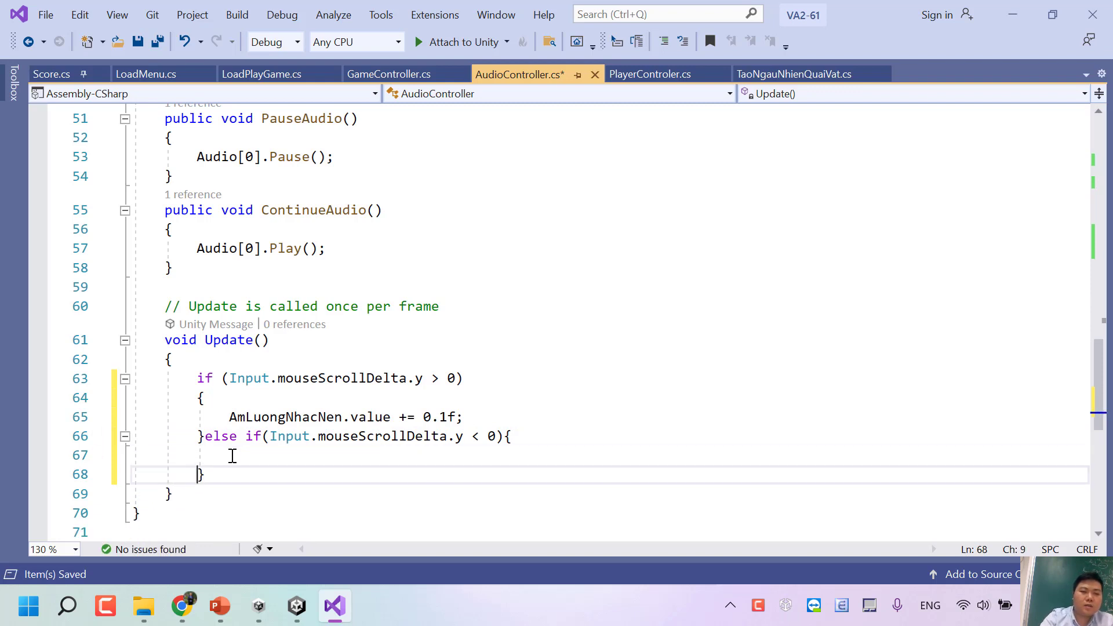
Step: Put AmLuongNhacNen.value -= 0.1f; in the scroll-down branch and save AudioController.cs
left_click(232, 456)
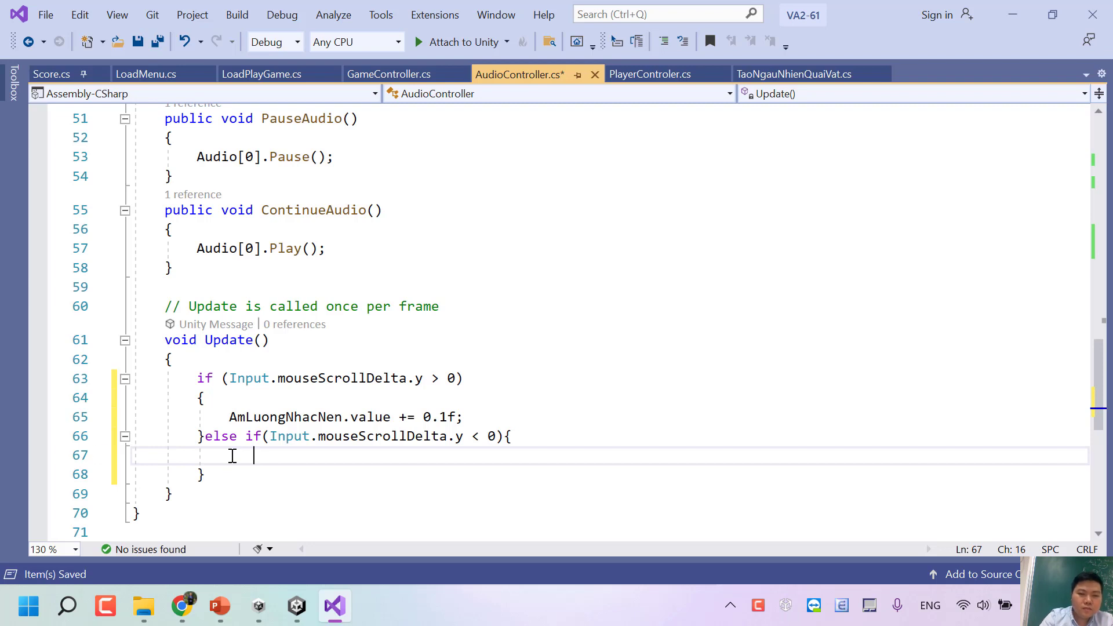
left_click_drag(230, 416, 462, 417)
key("ctrl+c")
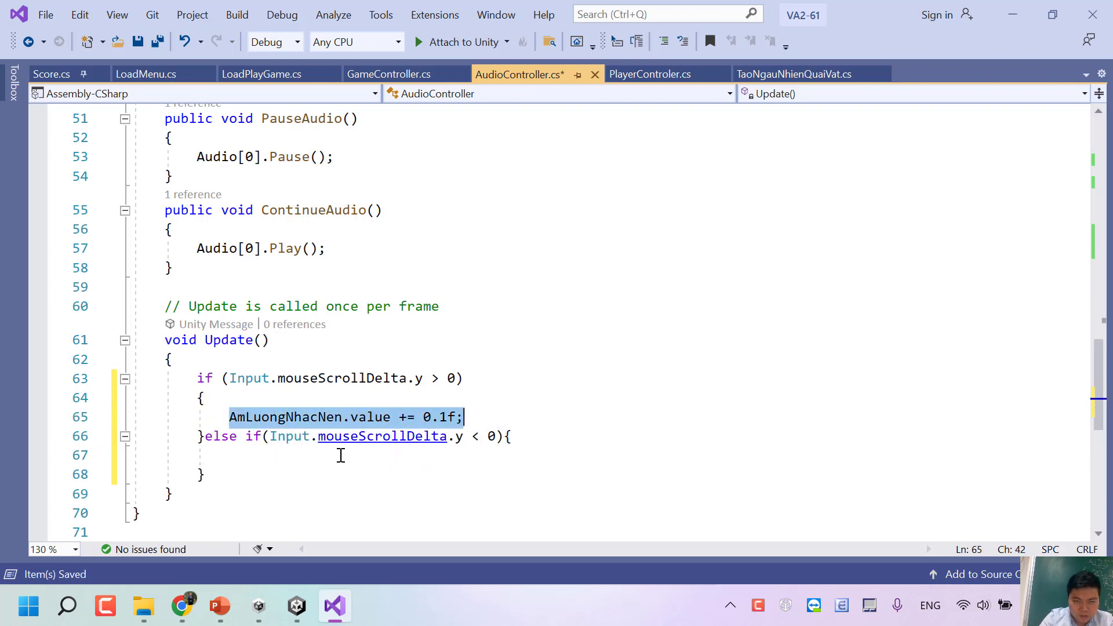
left_click(340, 454)
key("ctrl+v")
left_click(410, 460)
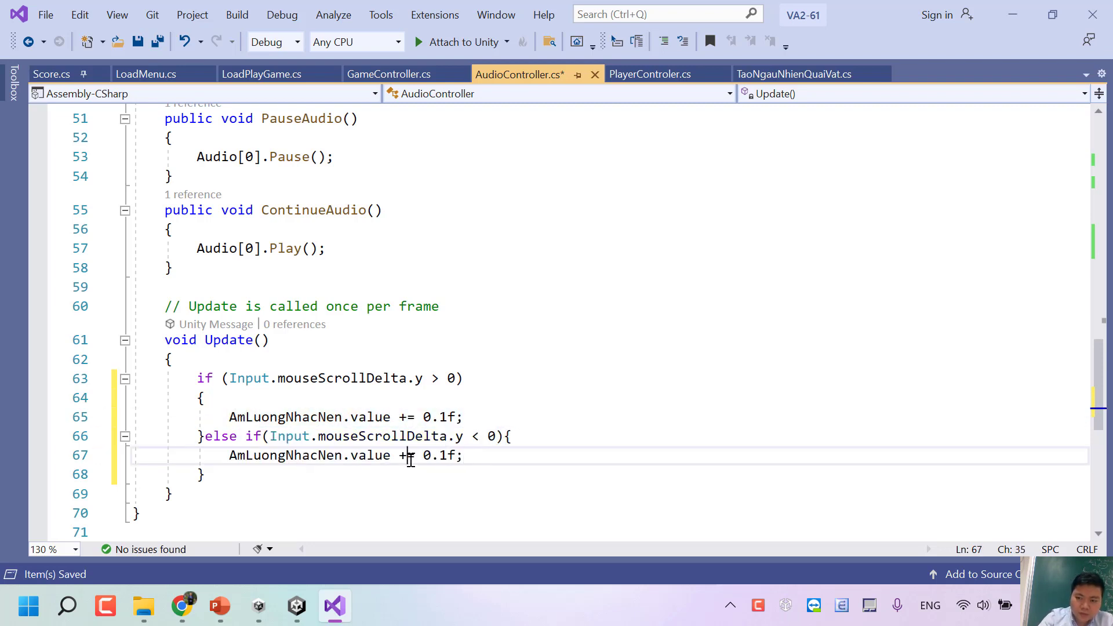
key("BackSpace")
type("-")
key("ctrl+s")
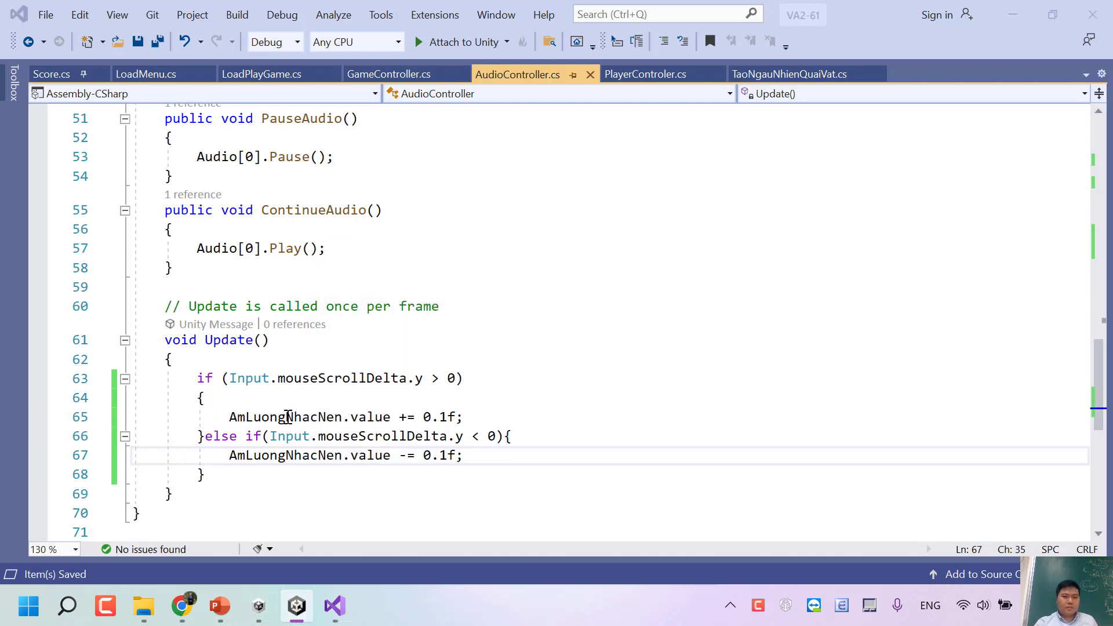
Step: Run and stop the game in Unity to test scroll-wheel volume control
left_click(295, 605)
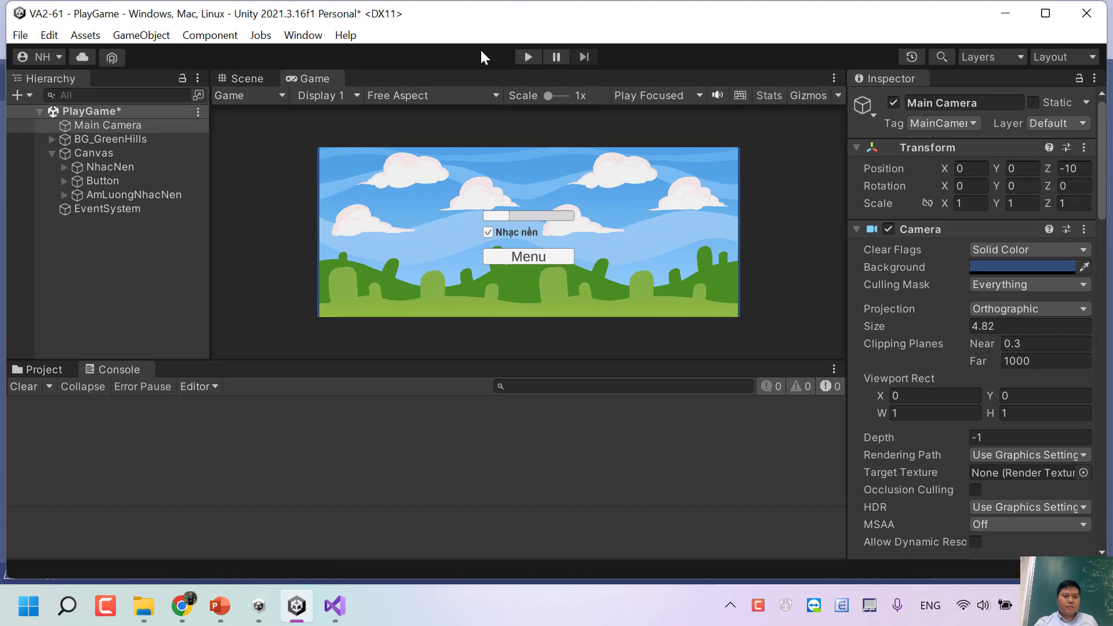
left_click(525, 61)
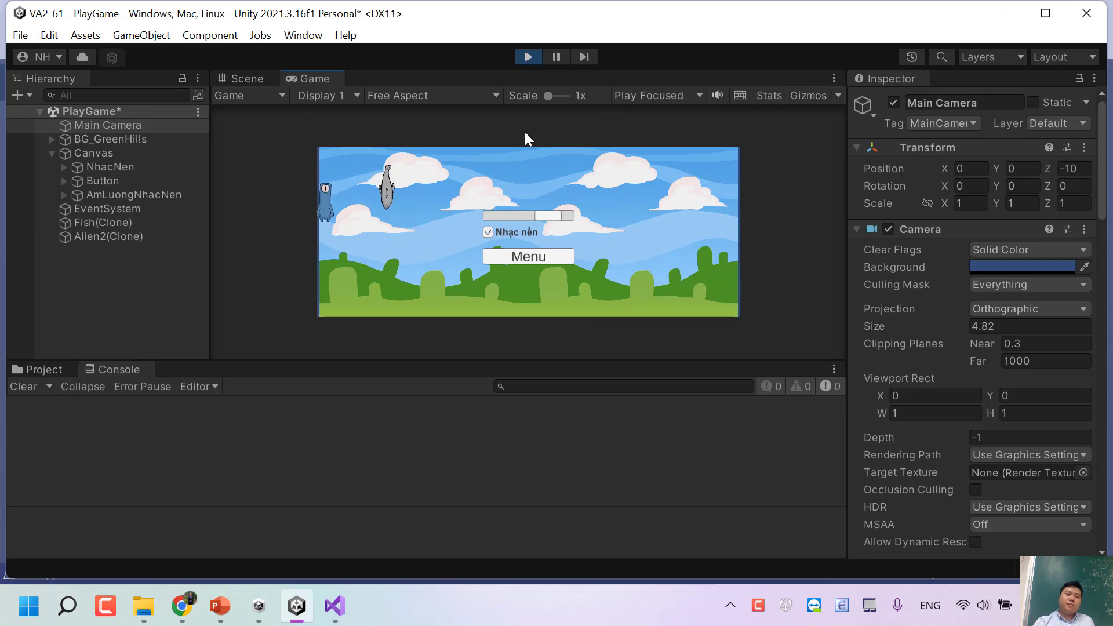
left_click(528, 57)
Step: Highlight the slide requirement that volume persists after reopening, then return to AudioController.cs
left_click(219, 603)
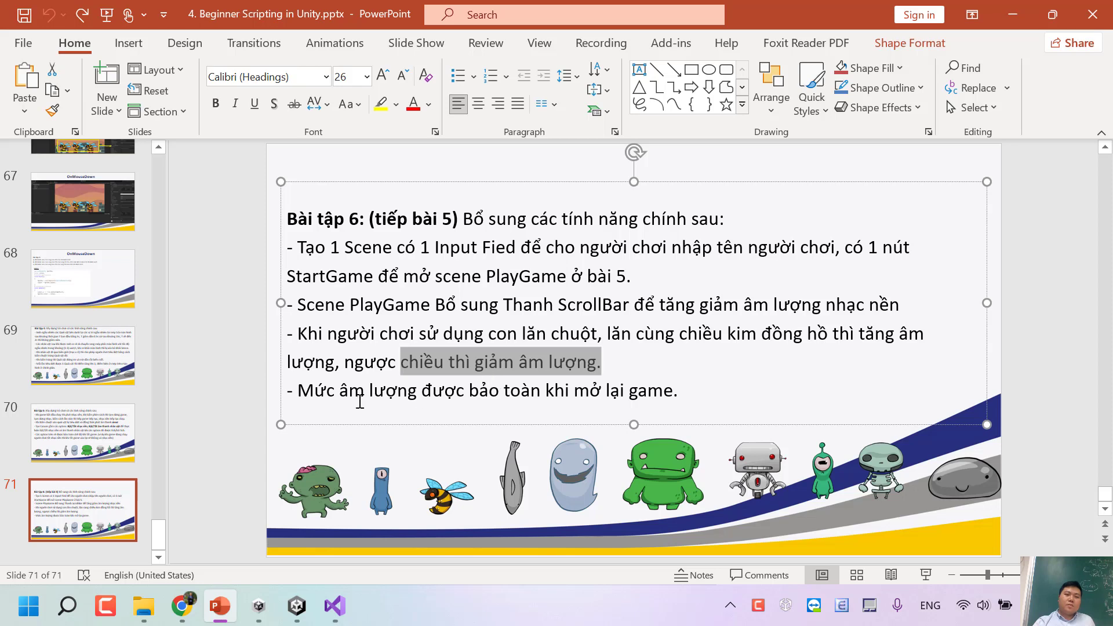
left_click_drag(358, 394, 567, 393)
left_click(684, 376, "shift")
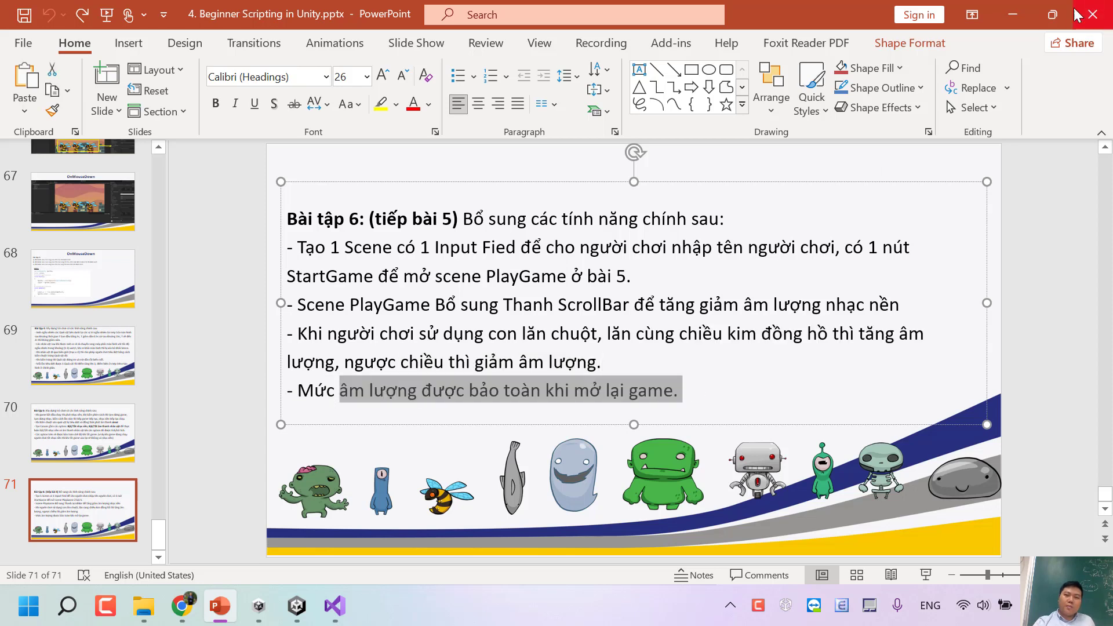
left_click(1012, 14)
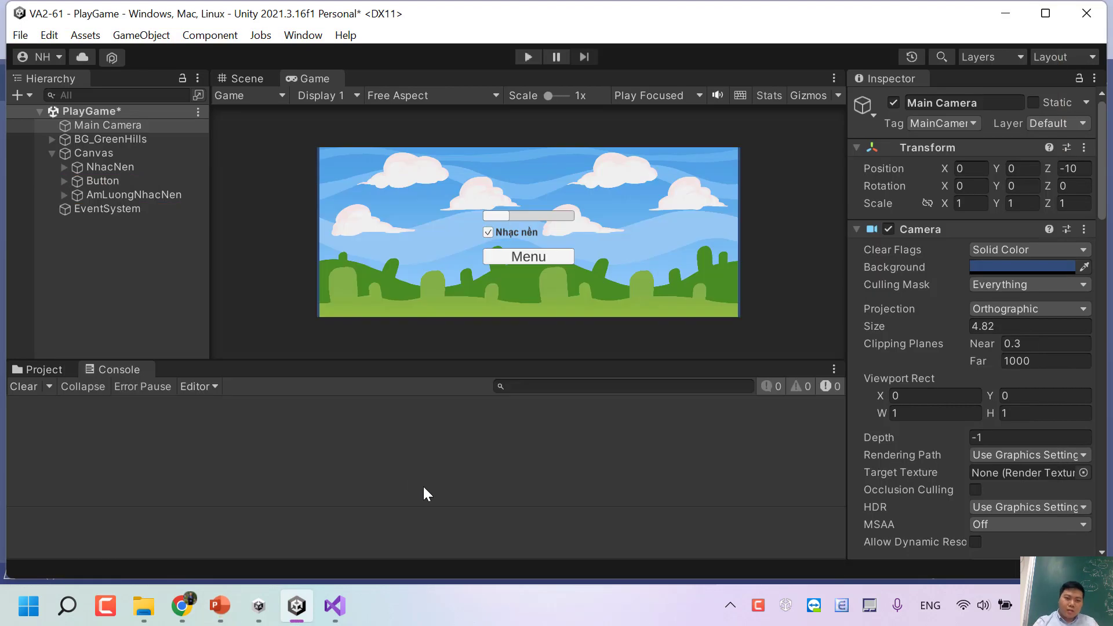
left_click(334, 605)
Step: Start a PlayerPrefs line after the volume assignment in ThietLapAmLuongNhacNen
scroll(379, 350, "up", 5)
scroll(379, 350, "up", 4)
scroll(379, 350, "up", 8)
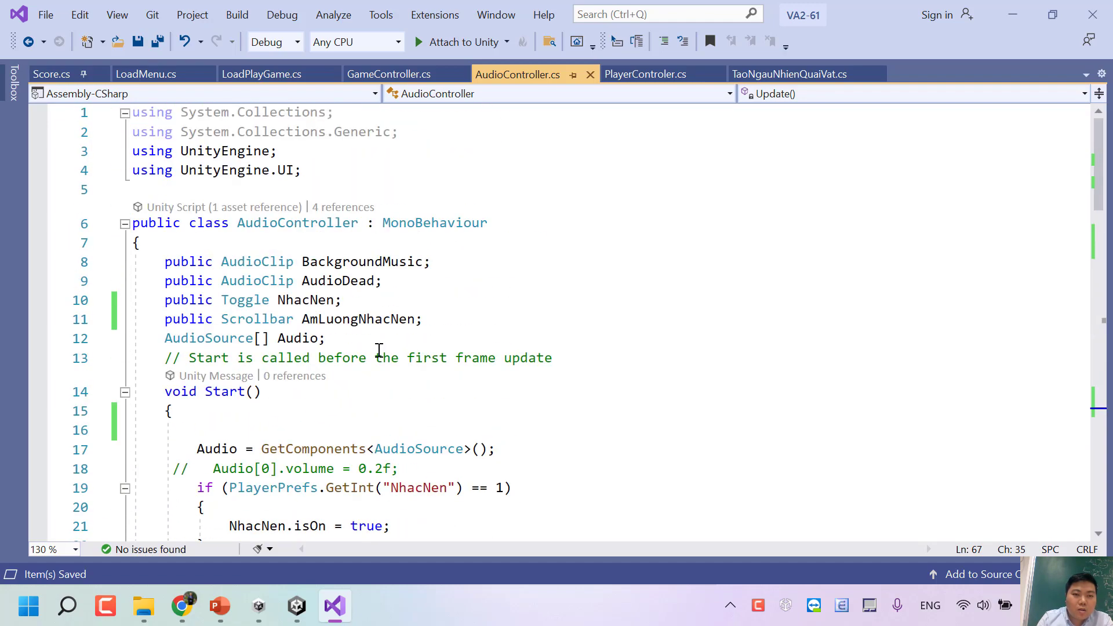
scroll(379, 350, "down", 4)
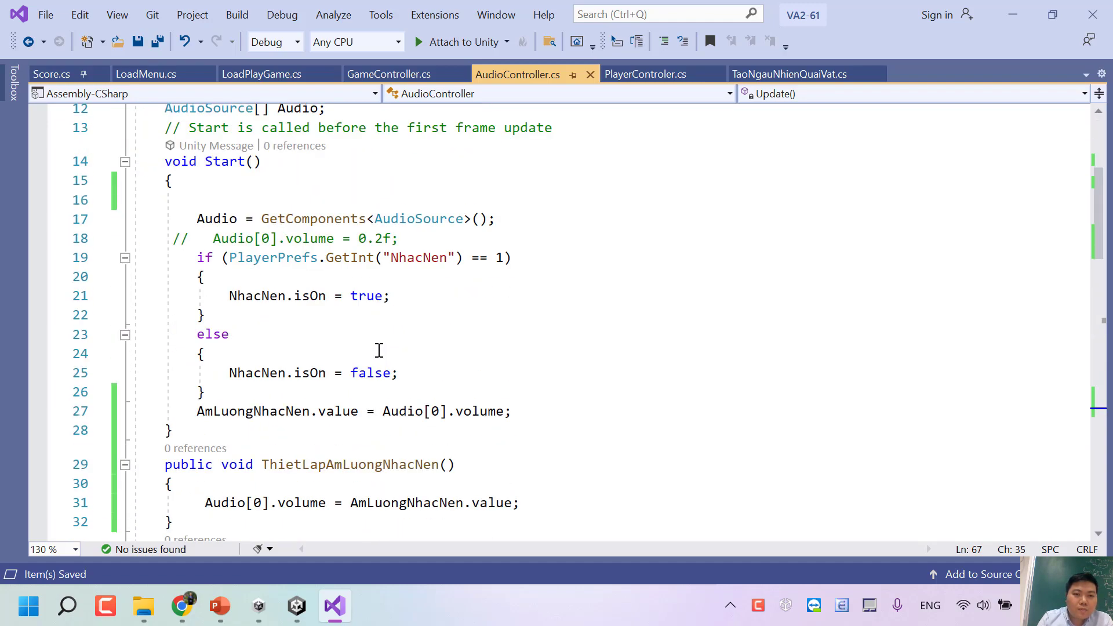
scroll(379, 350, "down", 4)
scroll(379, 350, "down", 3)
scroll(379, 350, "down", 1)
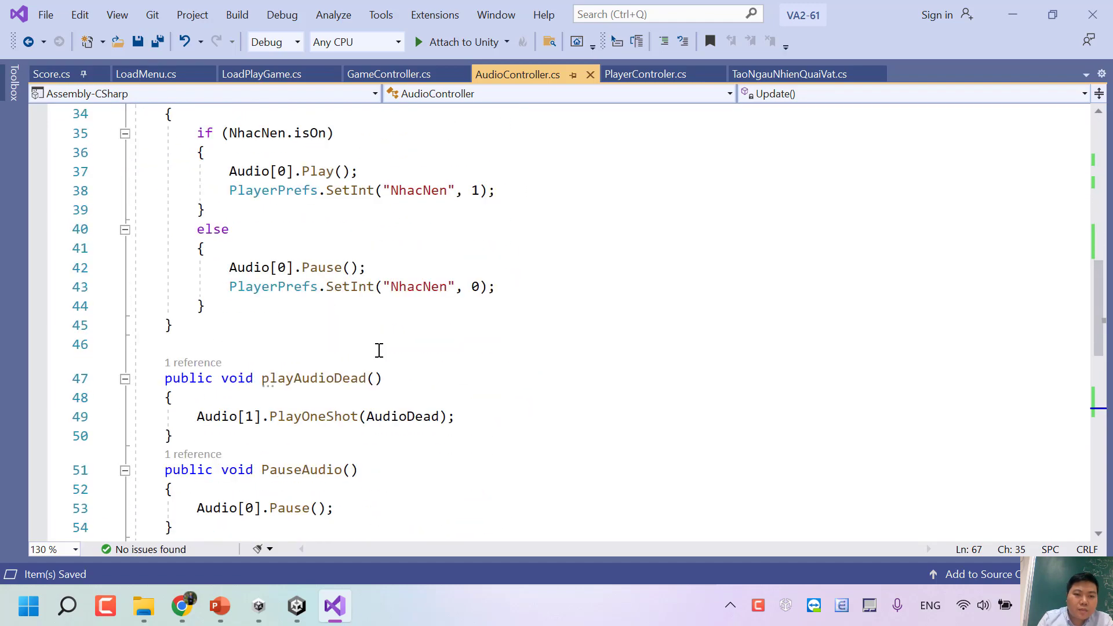
scroll(409, 417, "down", 4)
scroll(409, 417, "down", 3)
scroll(415, 400, "up", 2)
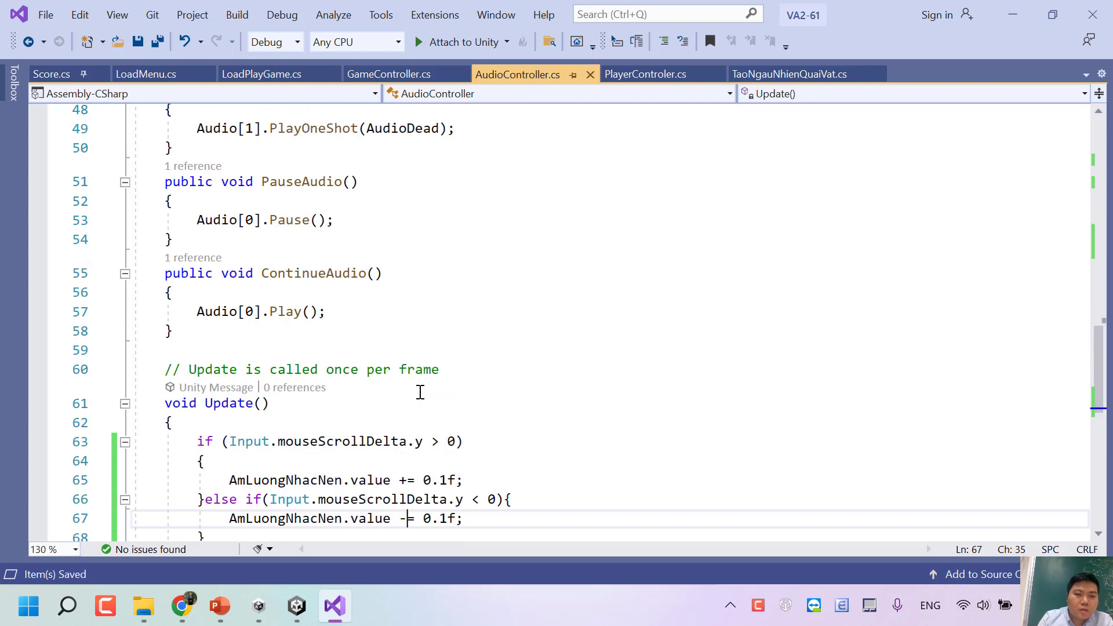
scroll(419, 393, "up", 4)
scroll(420, 393, "up", 3)
scroll(421, 393, "up", 3)
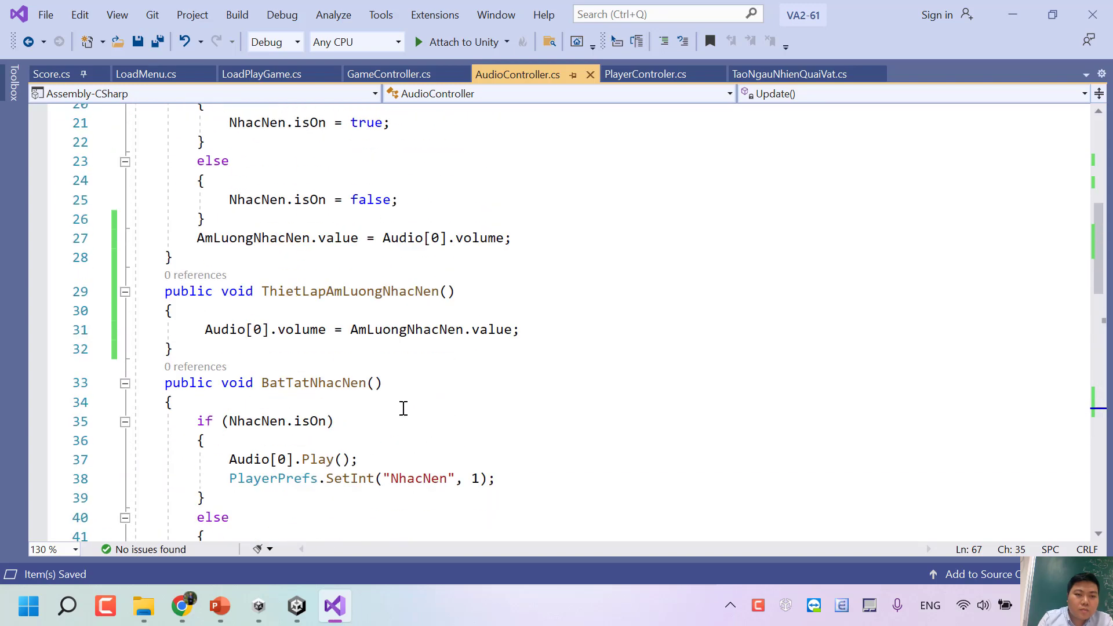
left_click(536, 321)
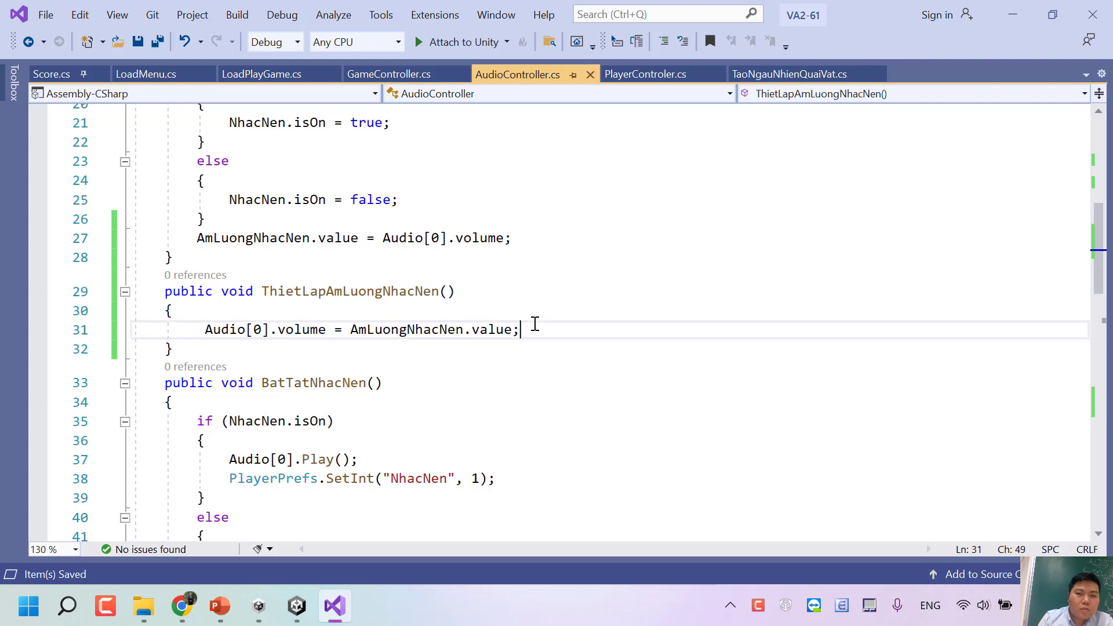
key("Return")
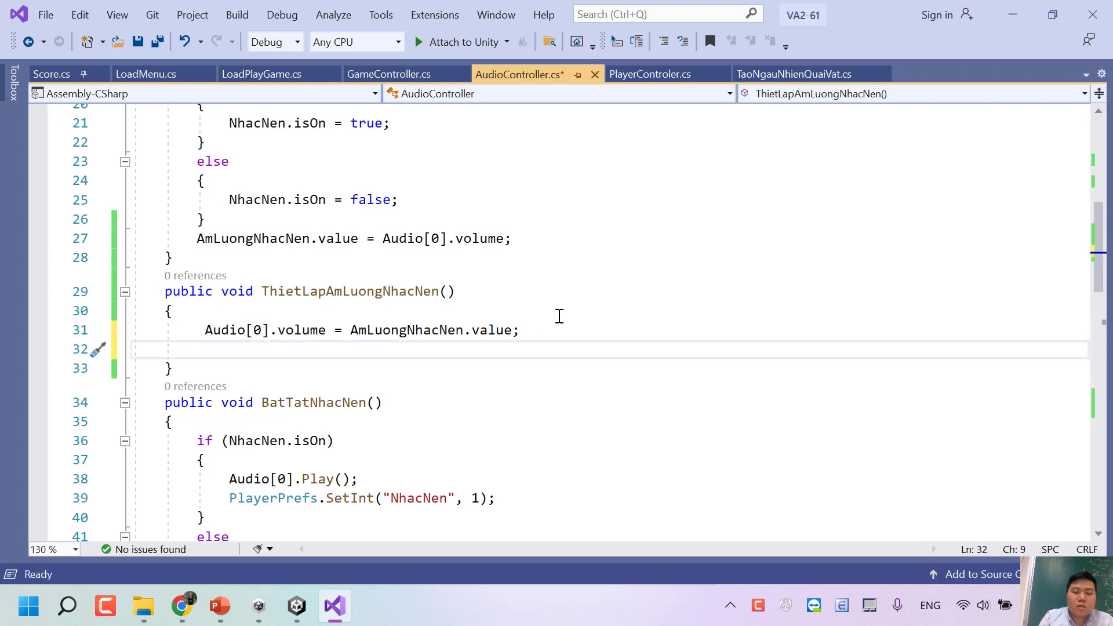
type("Play")
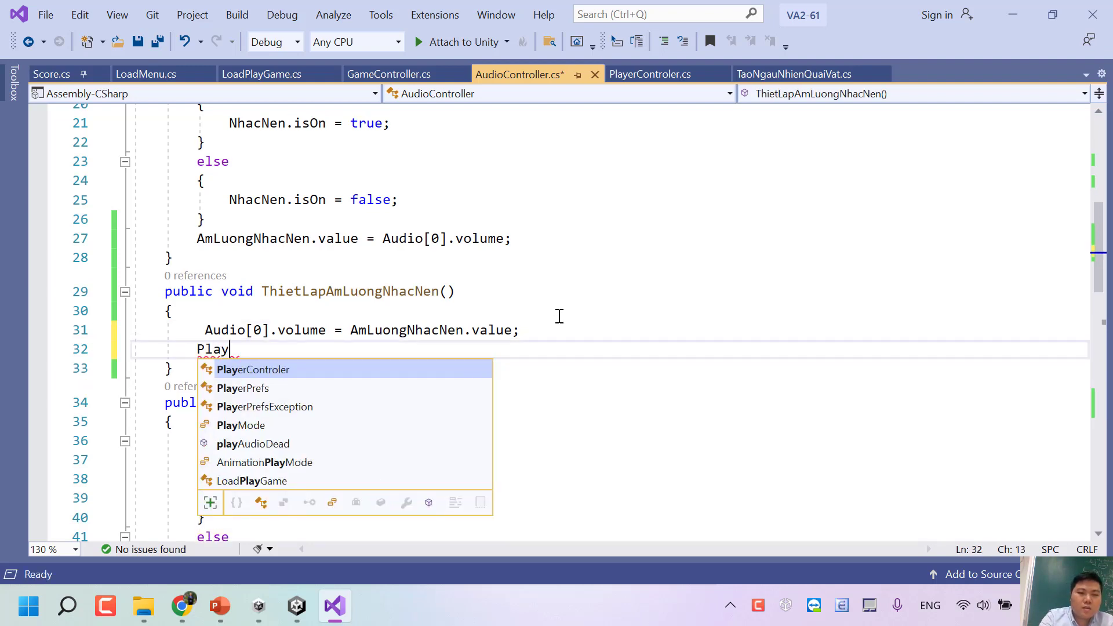
key("Tab")
key("ctrl+z")
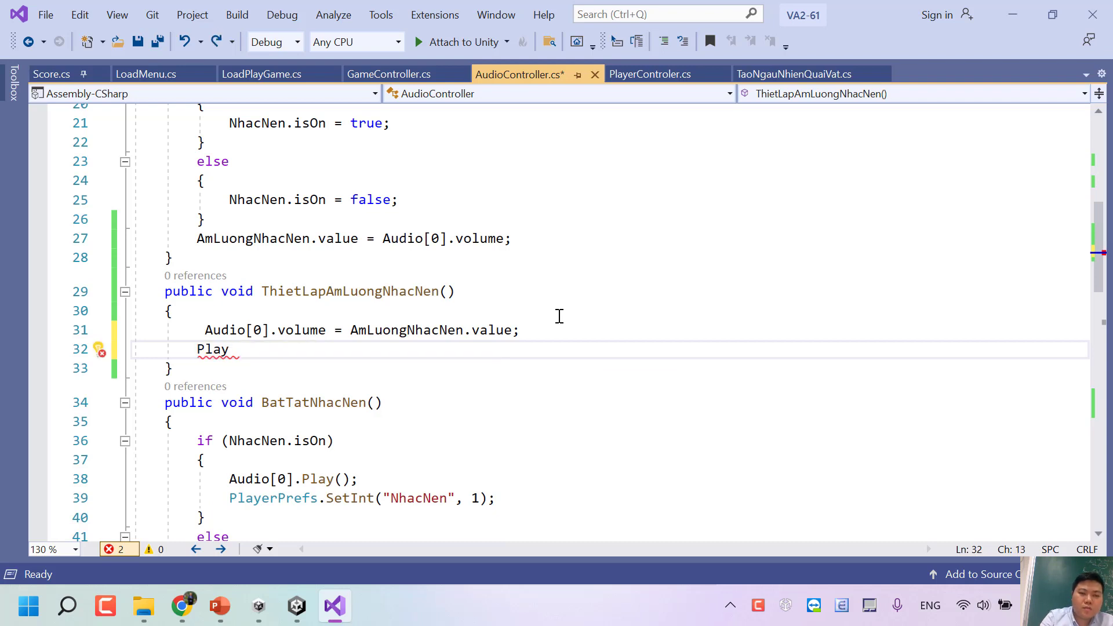
key("ctrl+space")
key("Down")
key("Down")
key("Up")
Step: Complete it as PlayerPrefs.SetFloat("AmLuong", Audio[0].volume); and save the script
type(".")
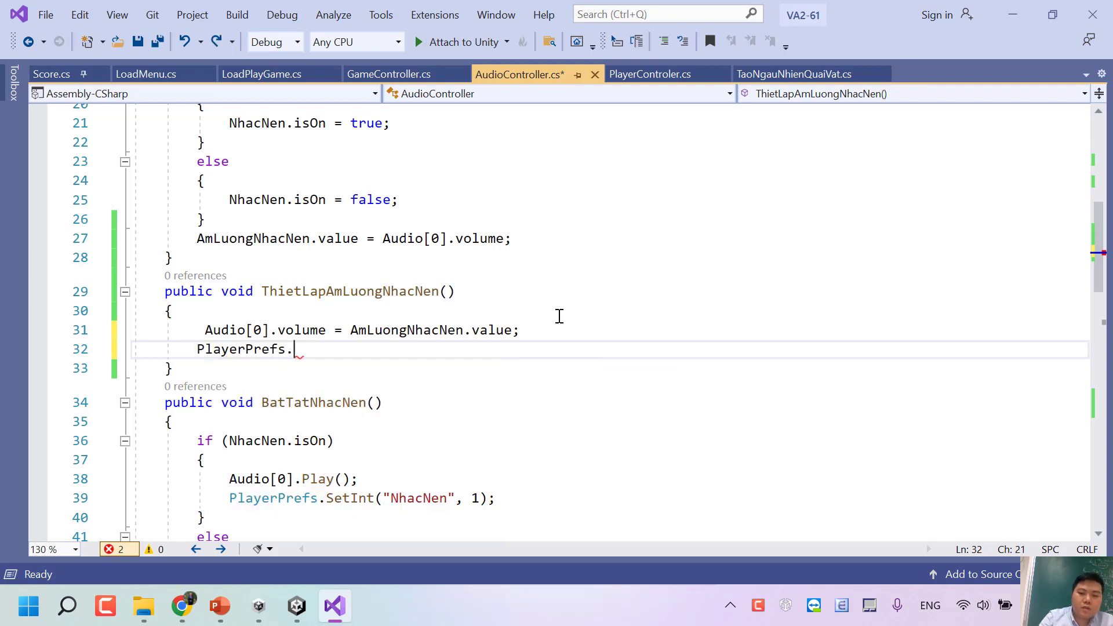
type("set")
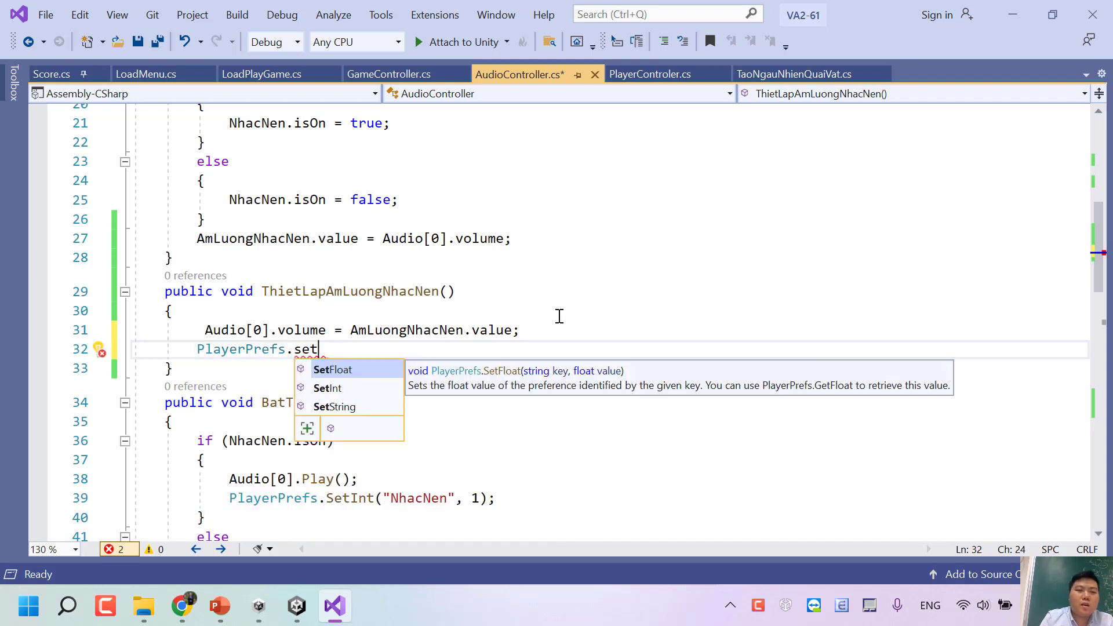
key("Tab")
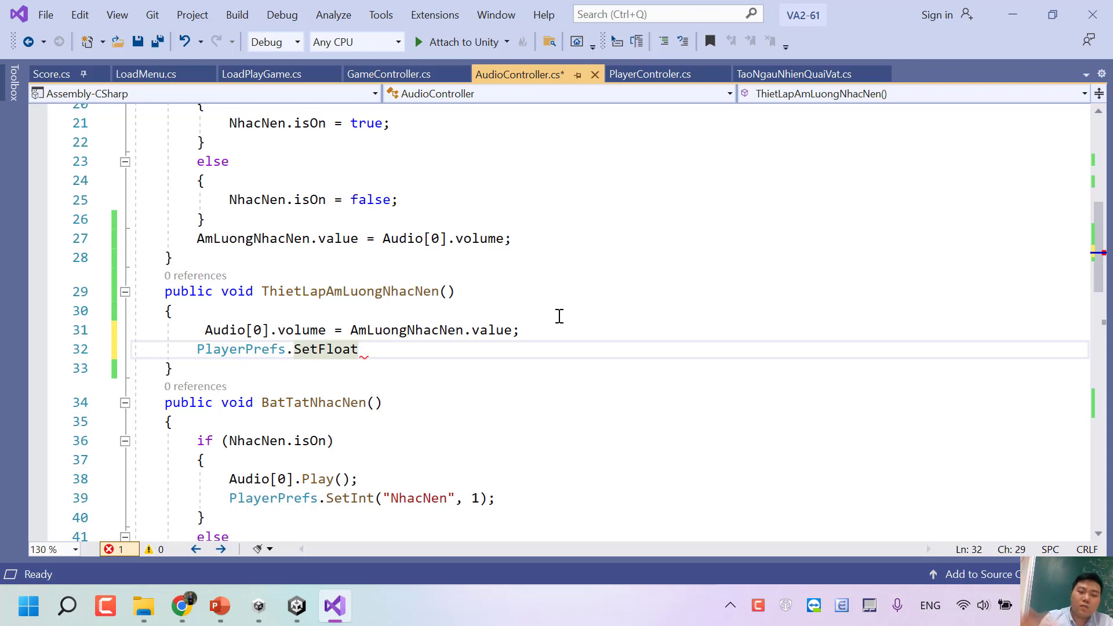
type("(:")
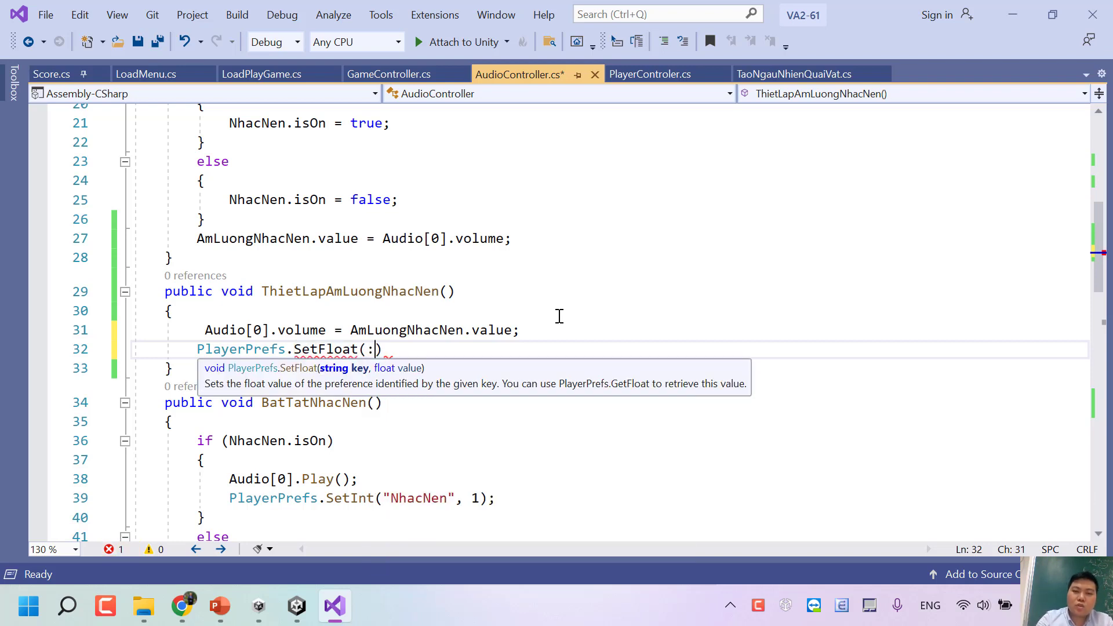
key("BackSpace")
type("\"")
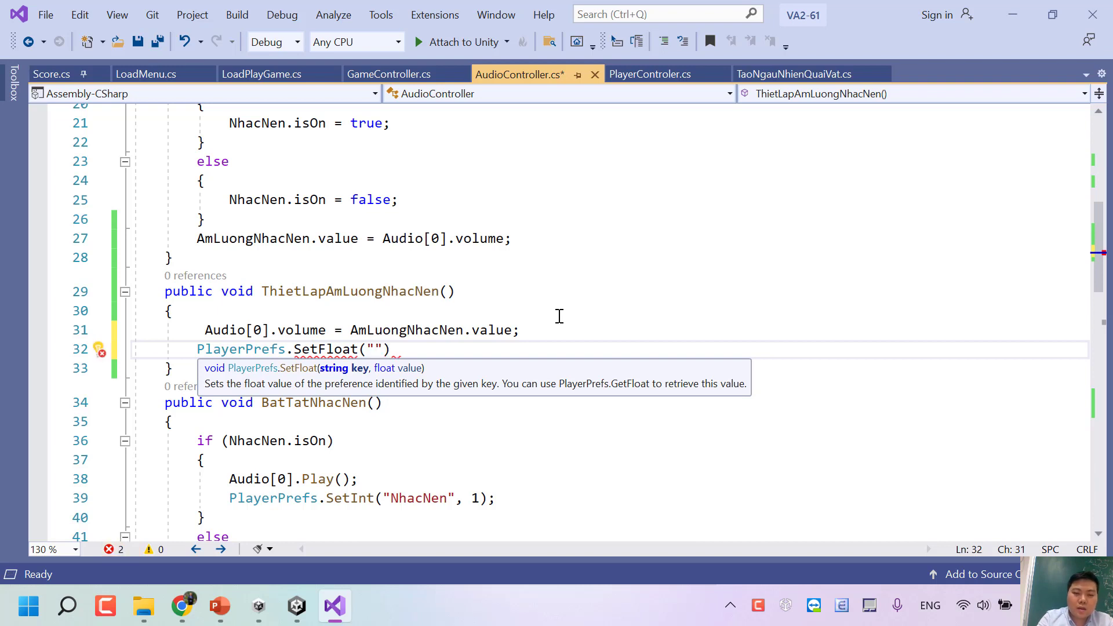
type("Volumn")
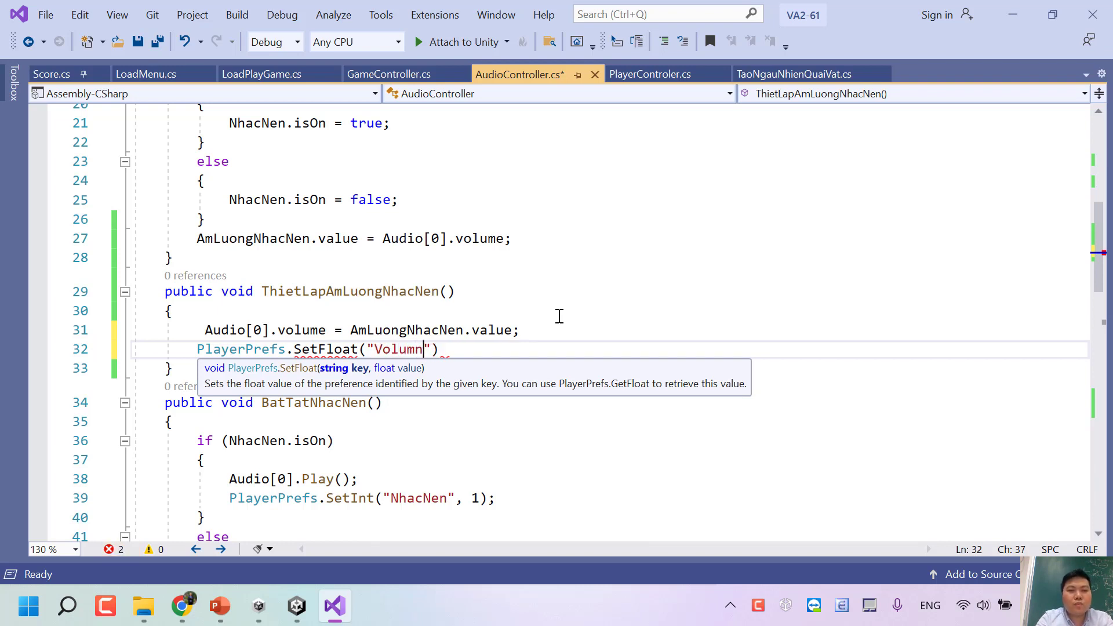
key("BackSpace")
key("BackSpace")
key("BackSpace")
key("BackSpace")
key("BackSpace")
type("A")
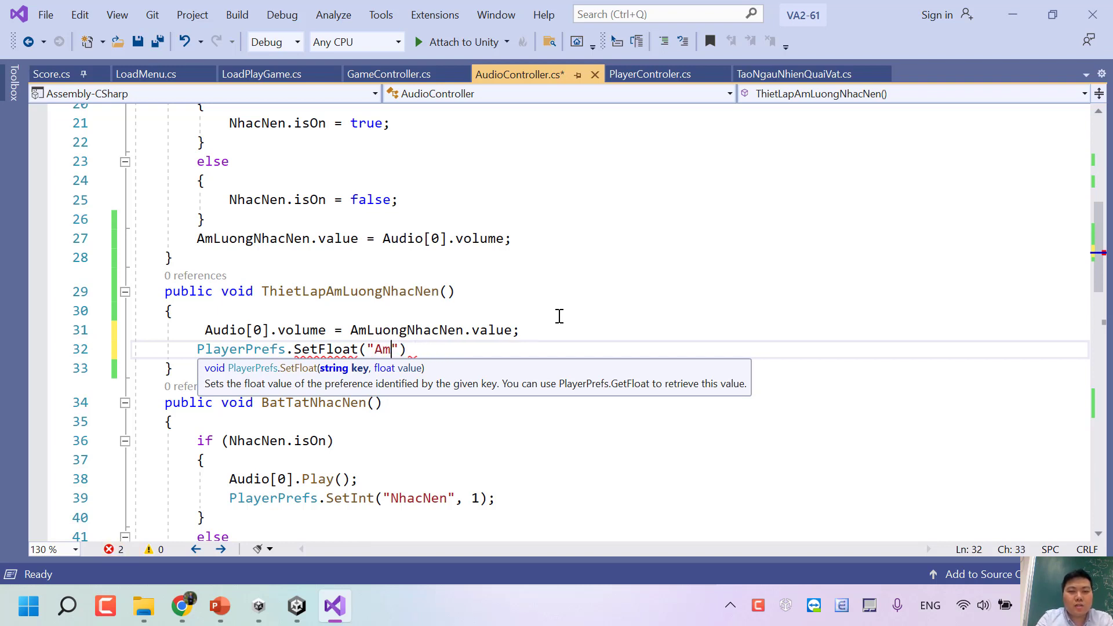
type("V")
type("Lu")
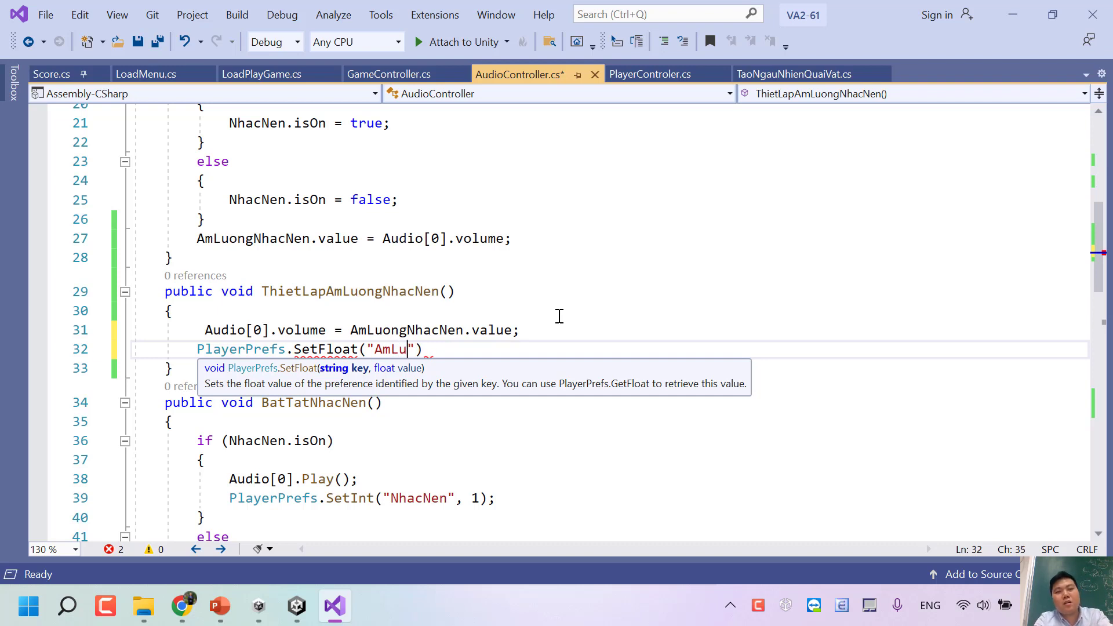
type("ong")
type(",")
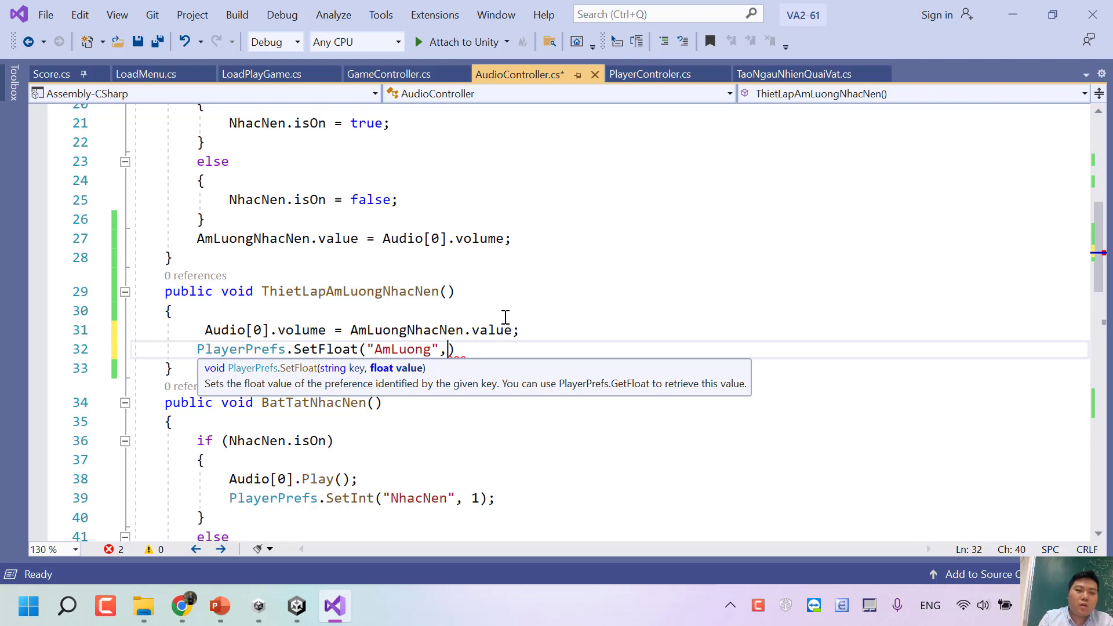
left_click_drag(326, 330, 199, 329)
key("ctrl+c")
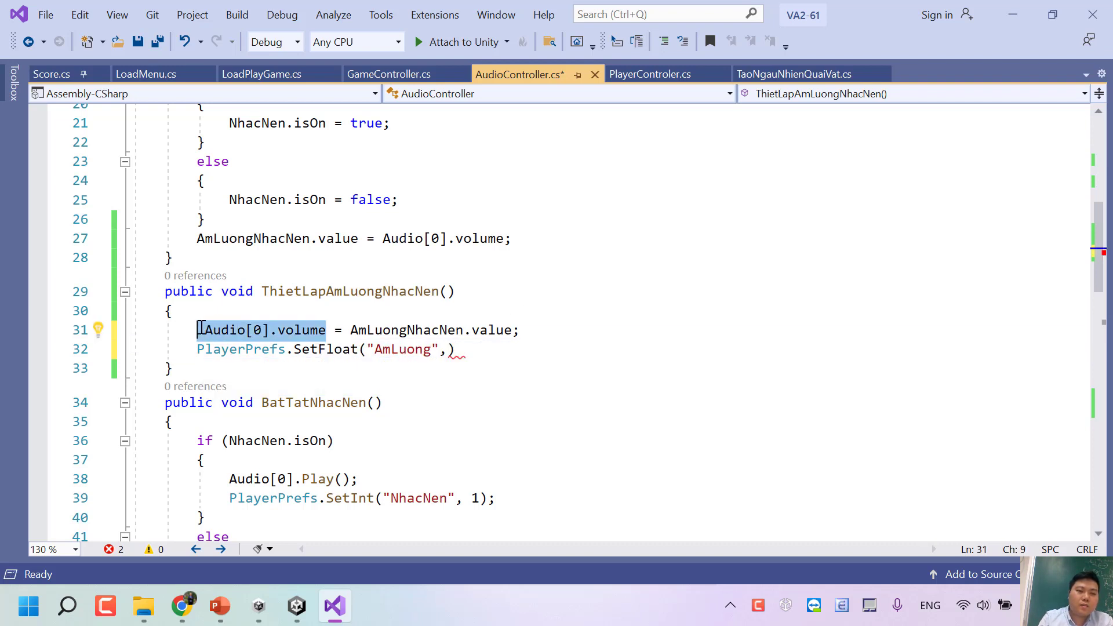
left_click(450, 354)
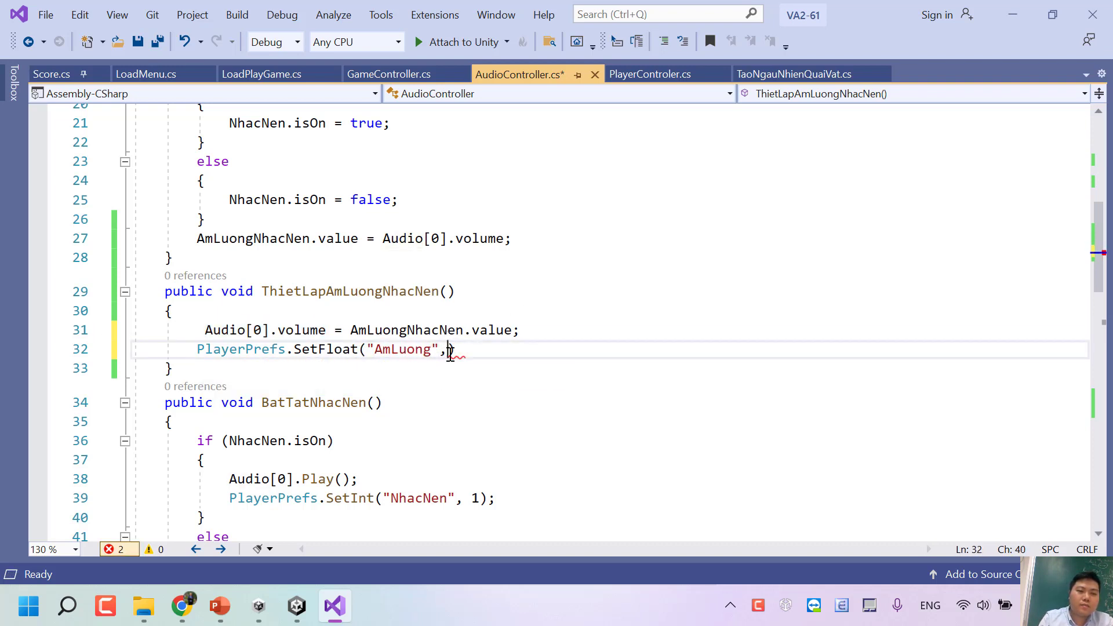
key("ctrl+v")
left_click(689, 350)
key("ctrl+s")
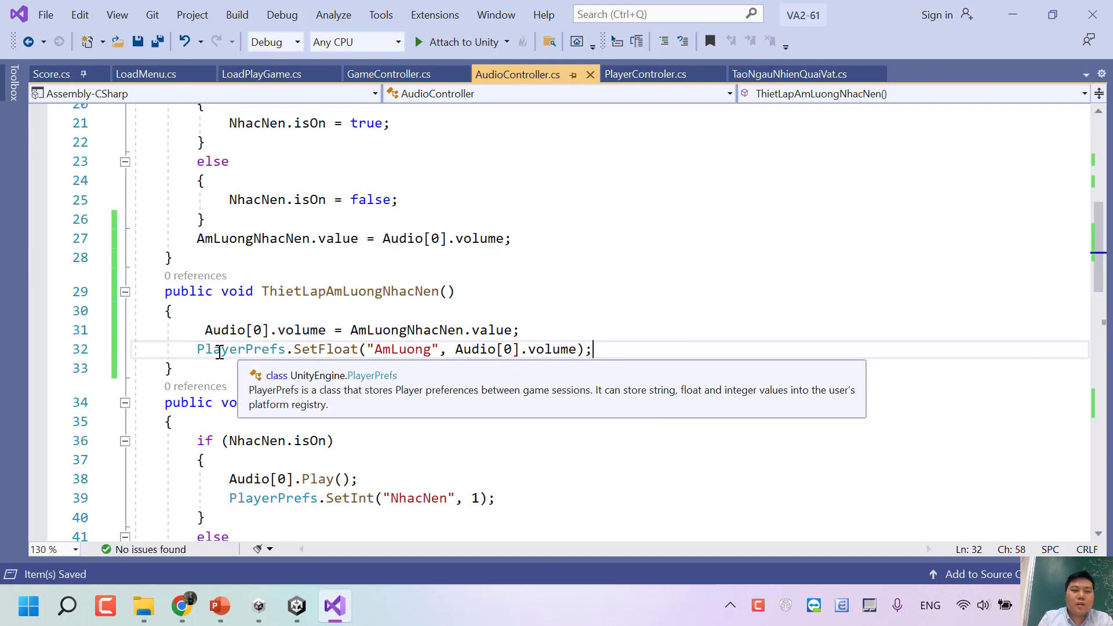
Step: Review Start() and place the cursor after the slider assignment
left_click(201, 350, "shift")
scroll(398, 307, "up", 5)
scroll(398, 308, "down", 1)
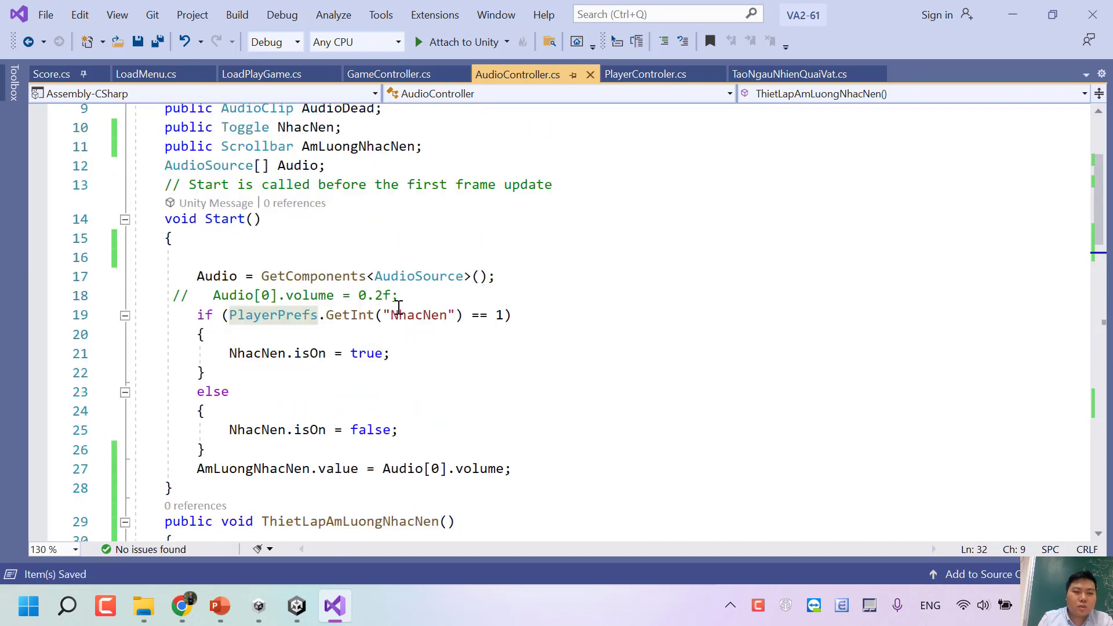
scroll(399, 308, "down", 1)
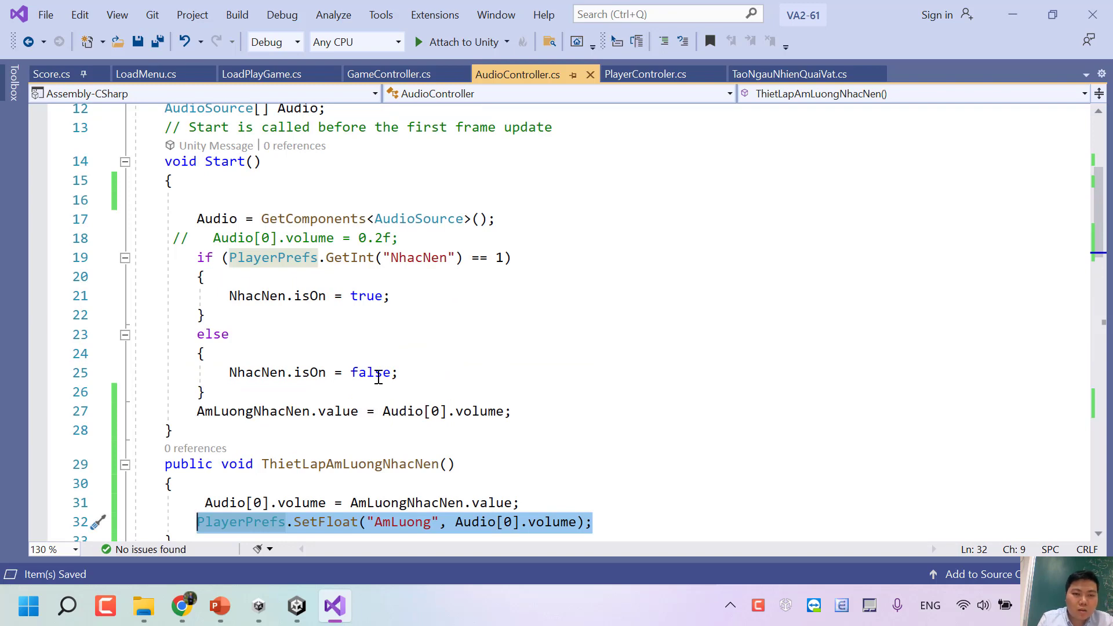
scroll(297, 235, "down", 1)
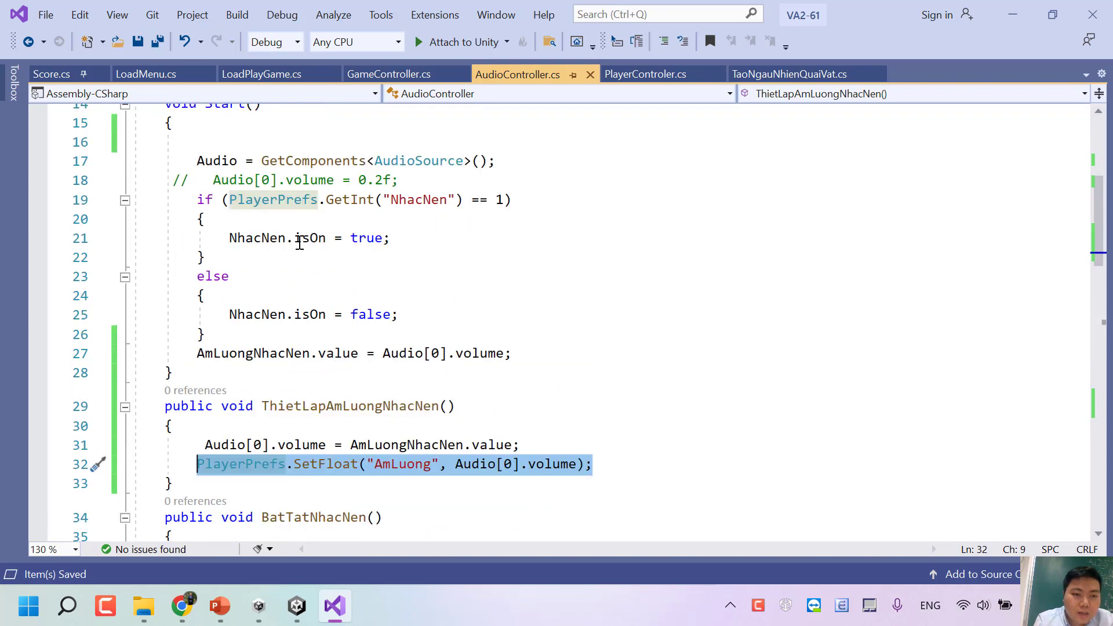
left_click(527, 357)
Step: Insert Audio[0].volume = PlayerPrefs.GetFloat("AmLuong"); above the slider assignment in Start() and save
key("Return")
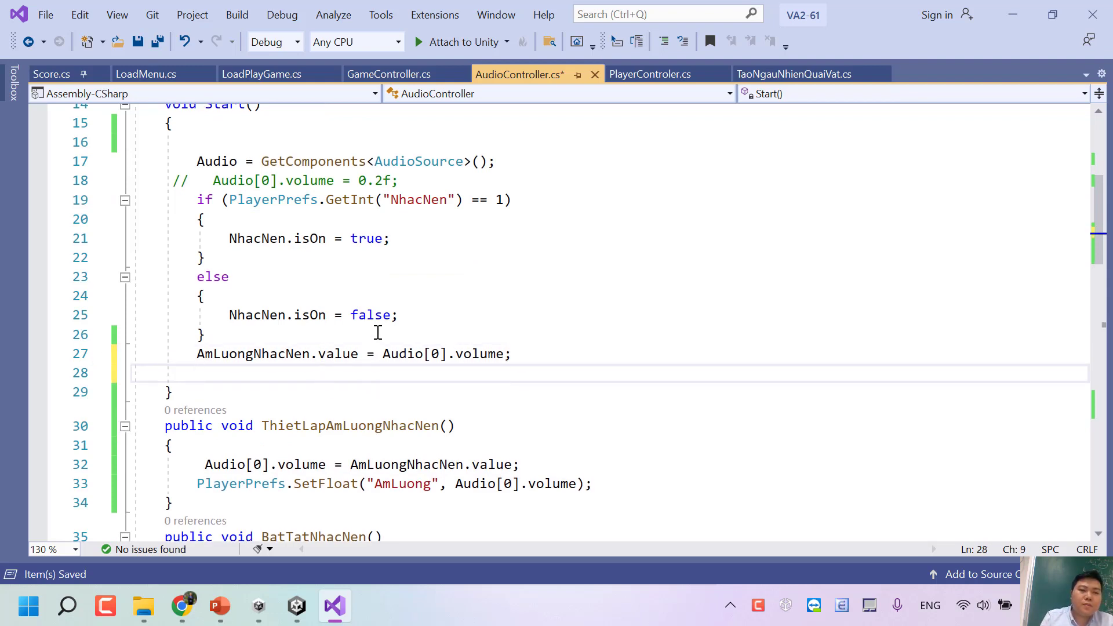
left_click(377, 332)
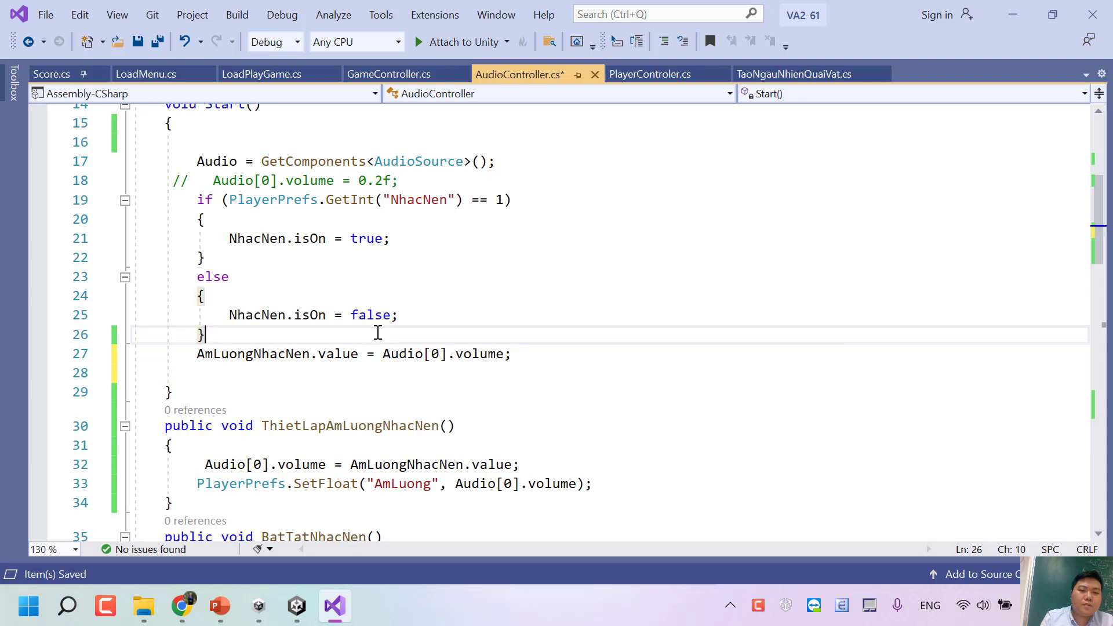
key("Return")
type("Au")
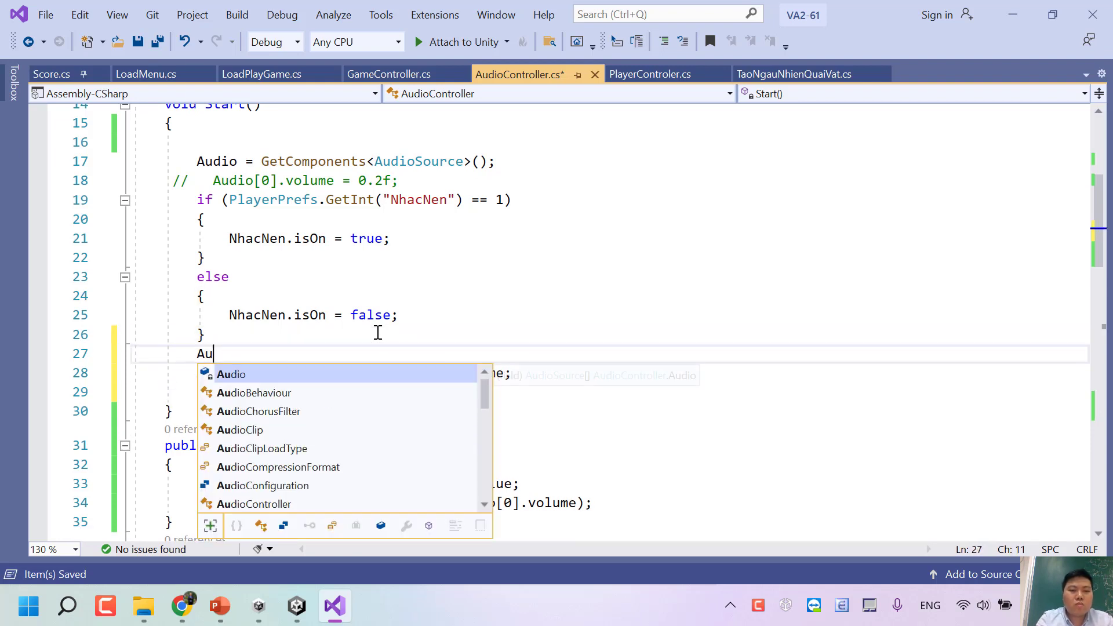
type("d;")
type("[")
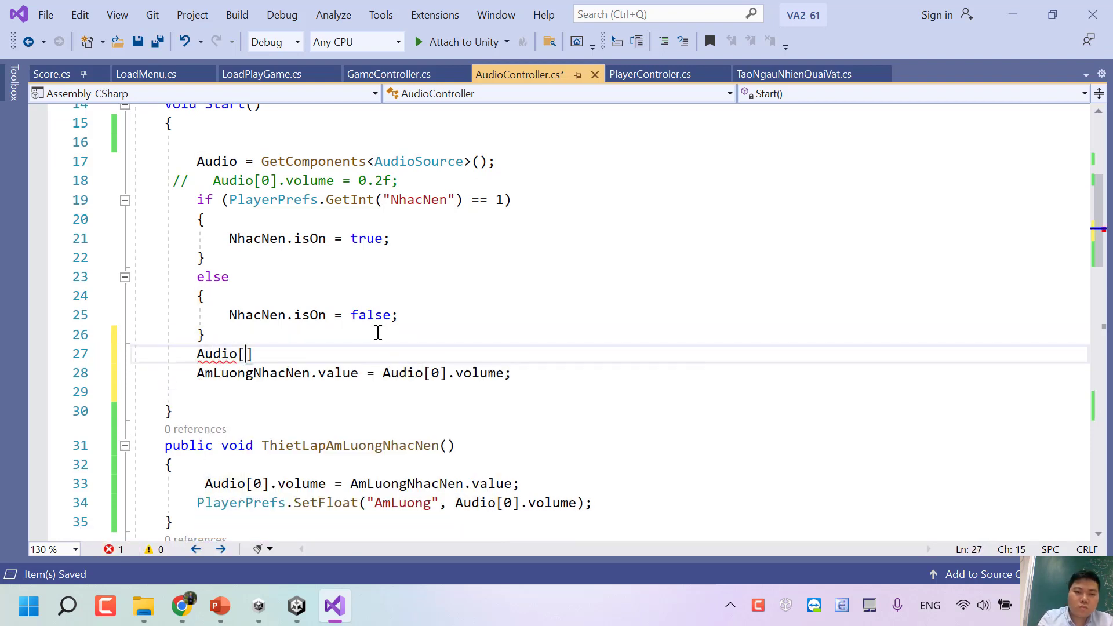
type("0].")
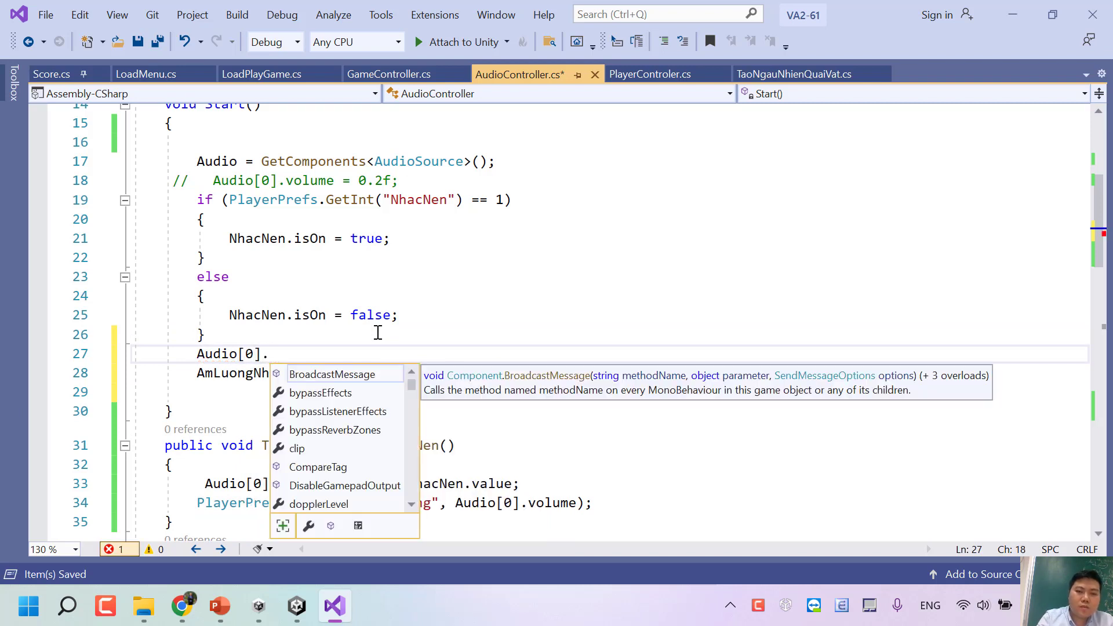
type("vo")
key("Tab")
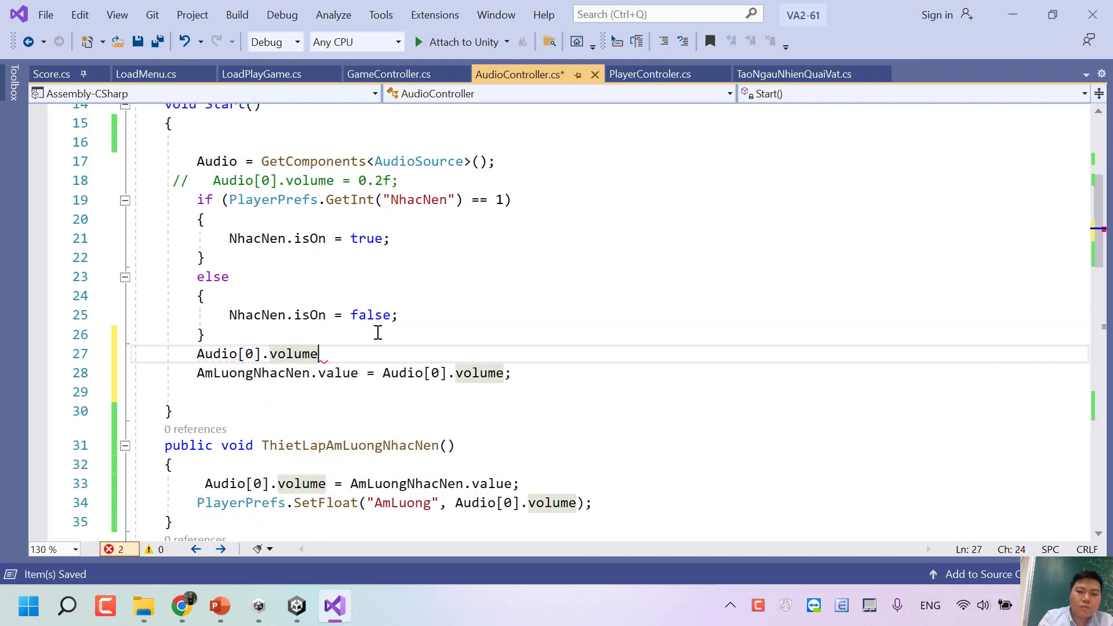
type(" = ")
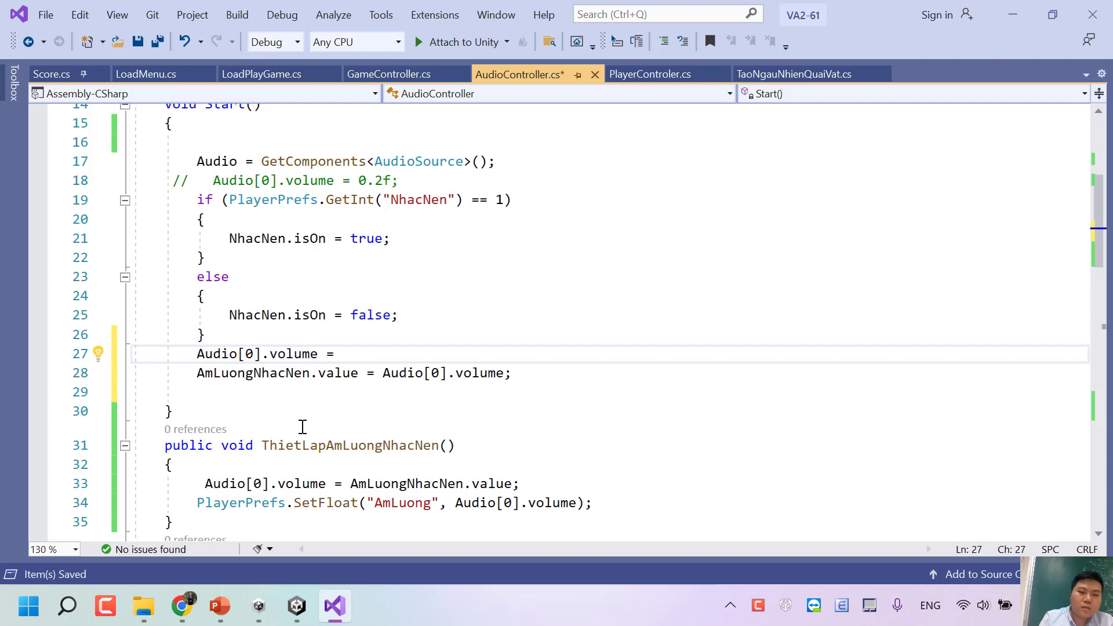
type("Pla")
key("Down")
key("Up")
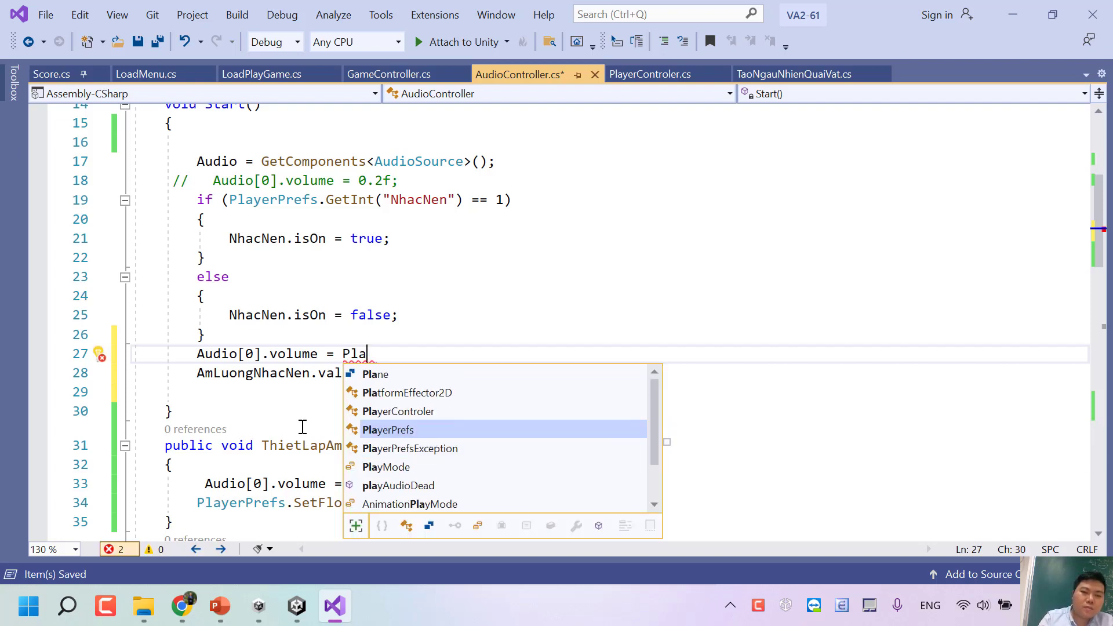
key("Tab")
type(".get")
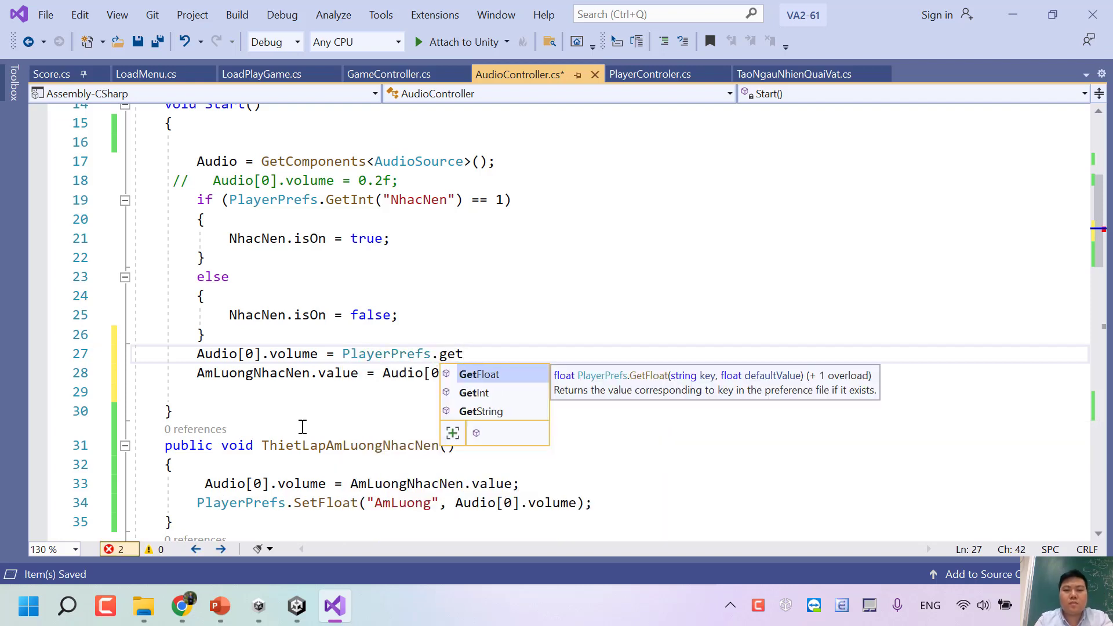
key("Tab")
type("(")
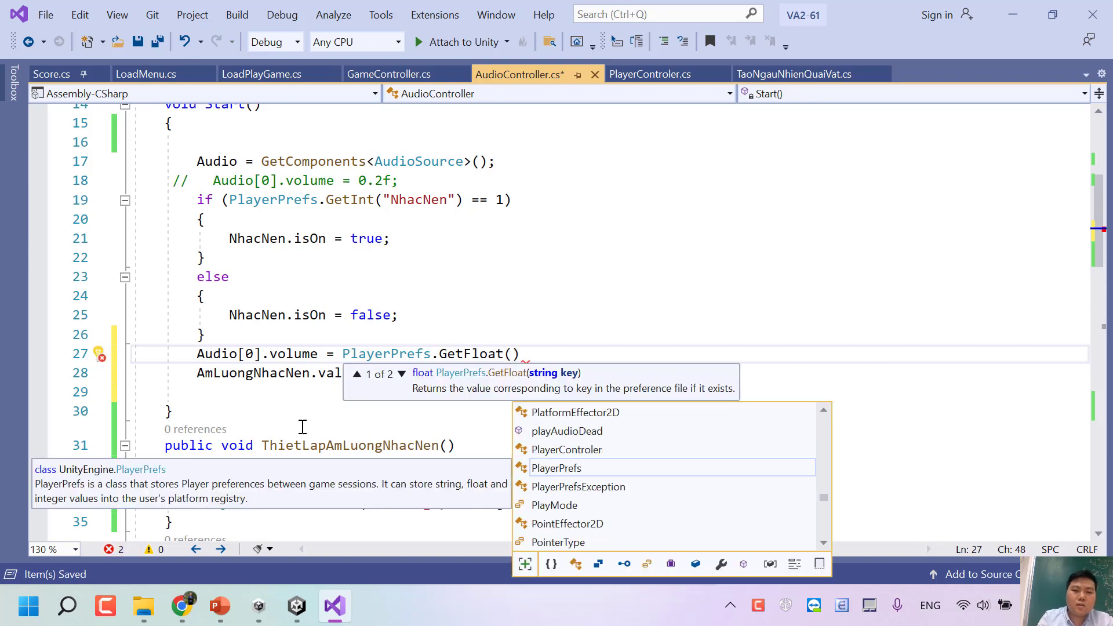
type("\"AmLu")
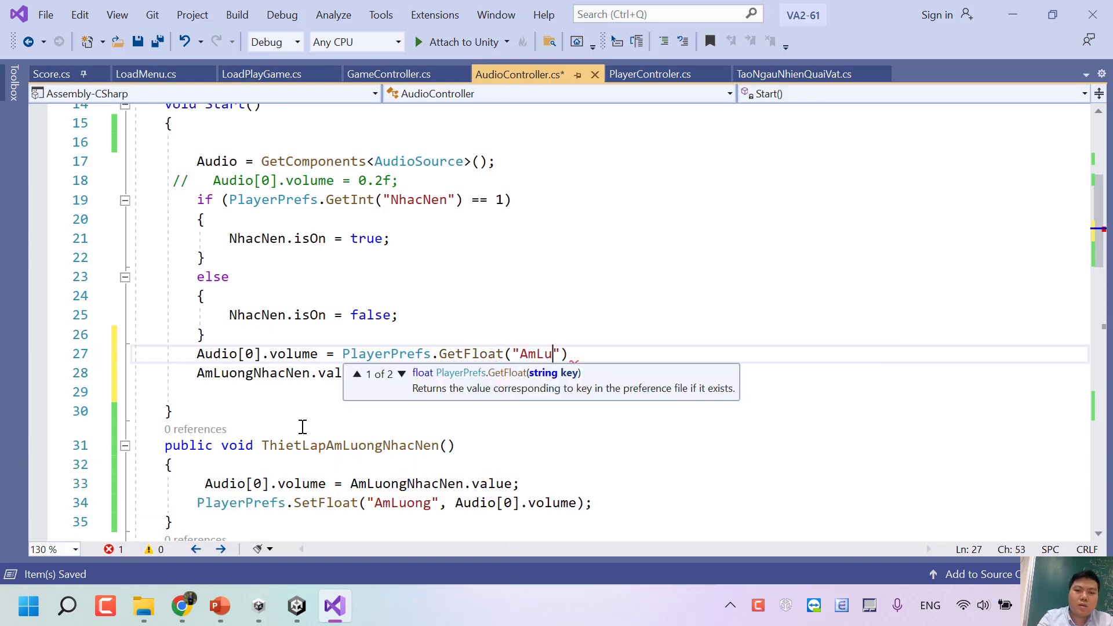
type("ong\")")
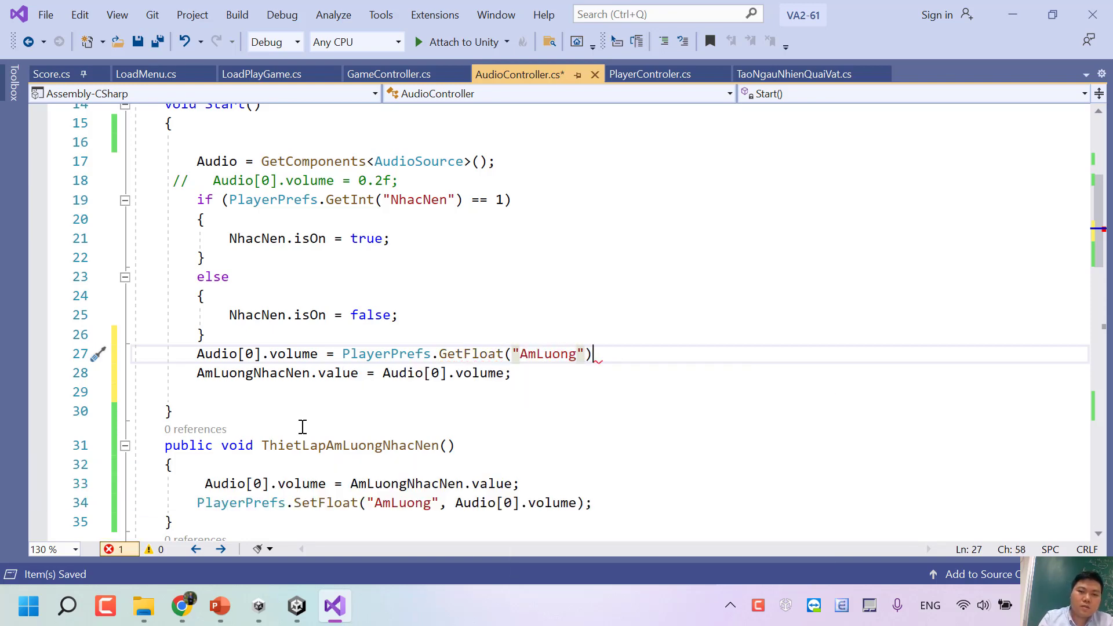
type(";")
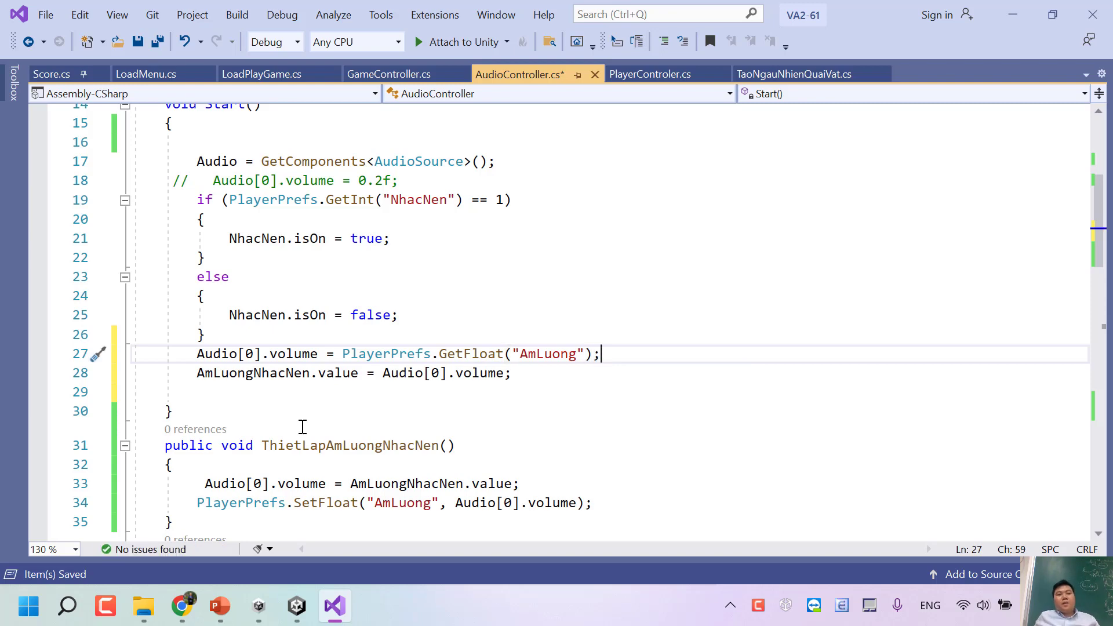
key("ctrl+s")
key("alt+Tab")
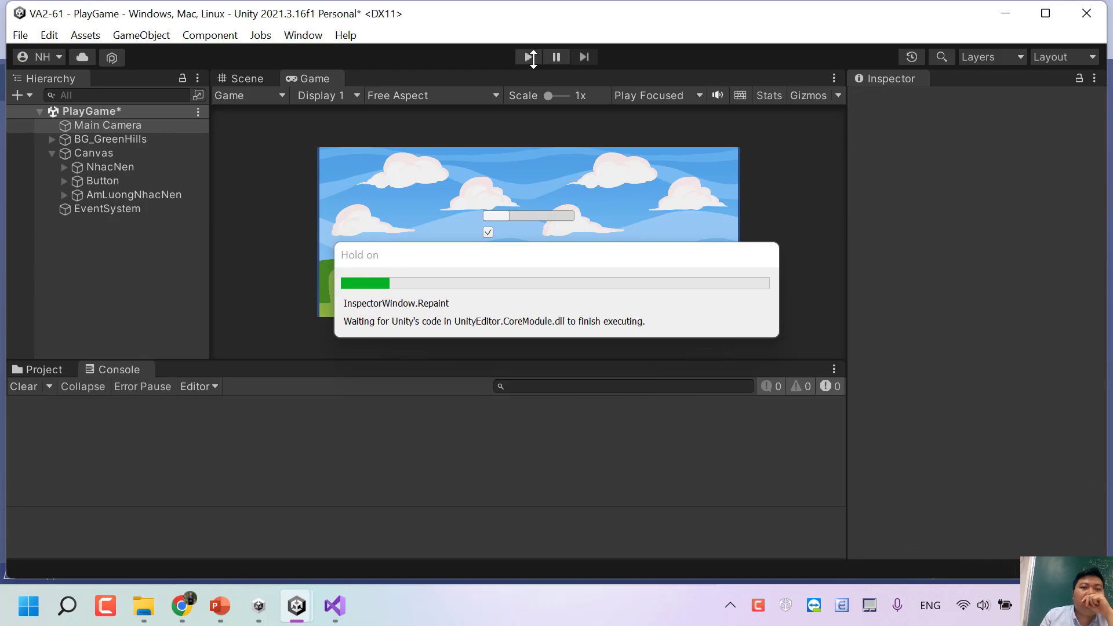
Step: Play PlayGame, raise the music slider, then replay twice to confirm the volume is restored
left_click(533, 58)
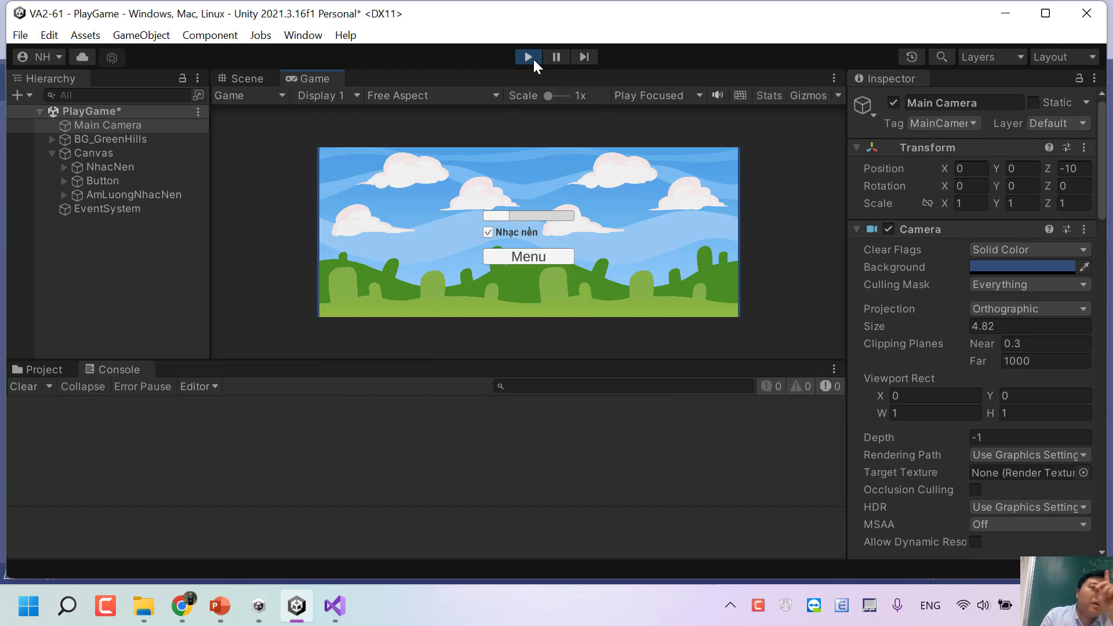
left_click(549, 217)
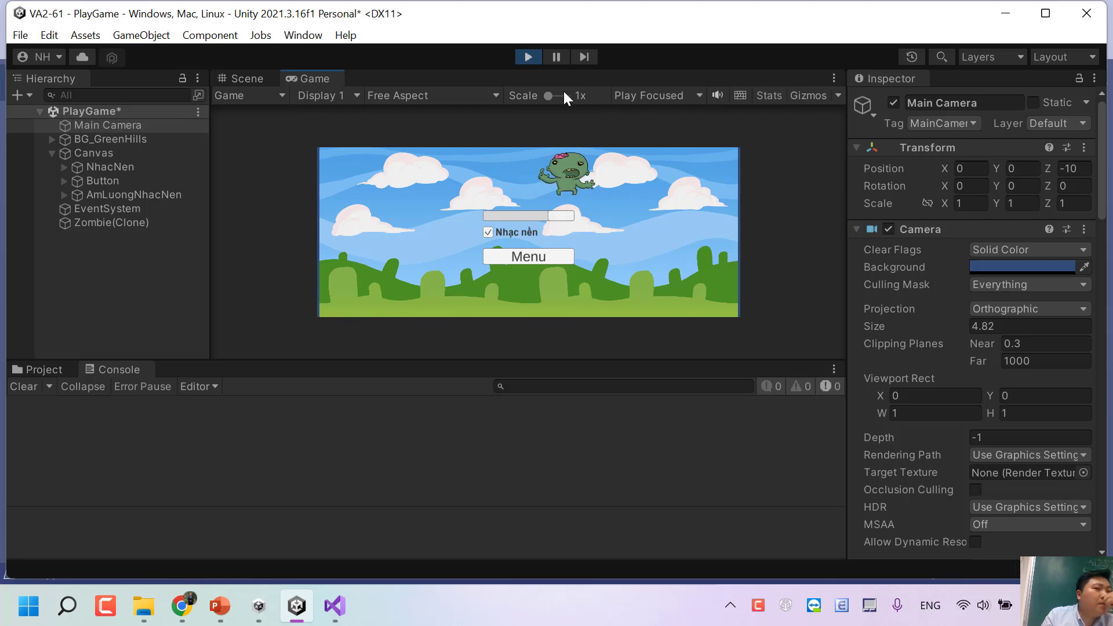
left_click(524, 59)
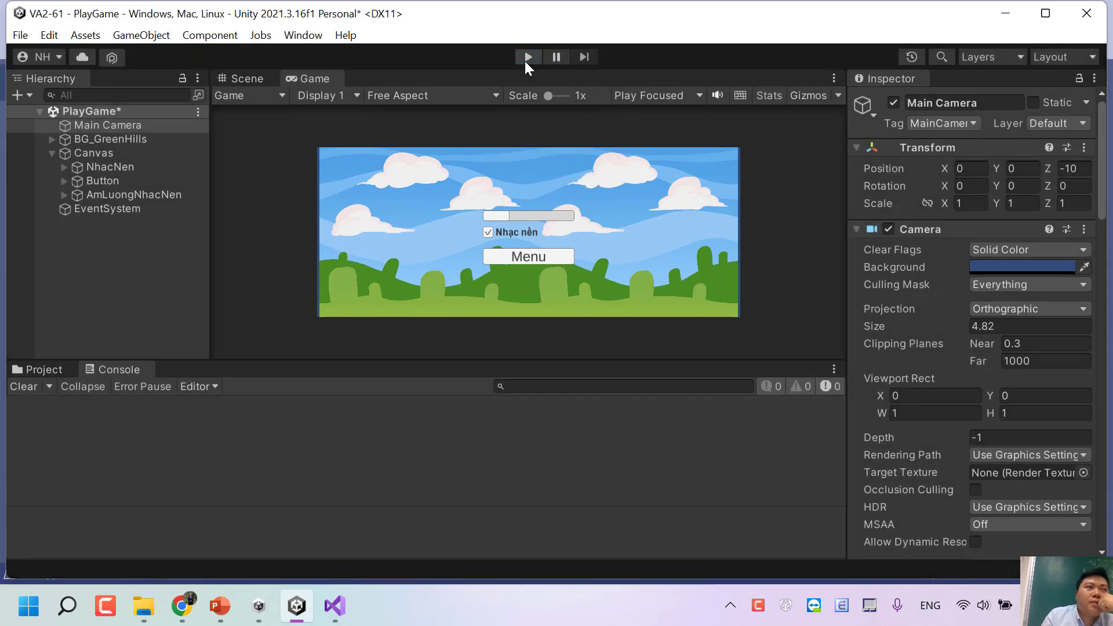
left_click(525, 64)
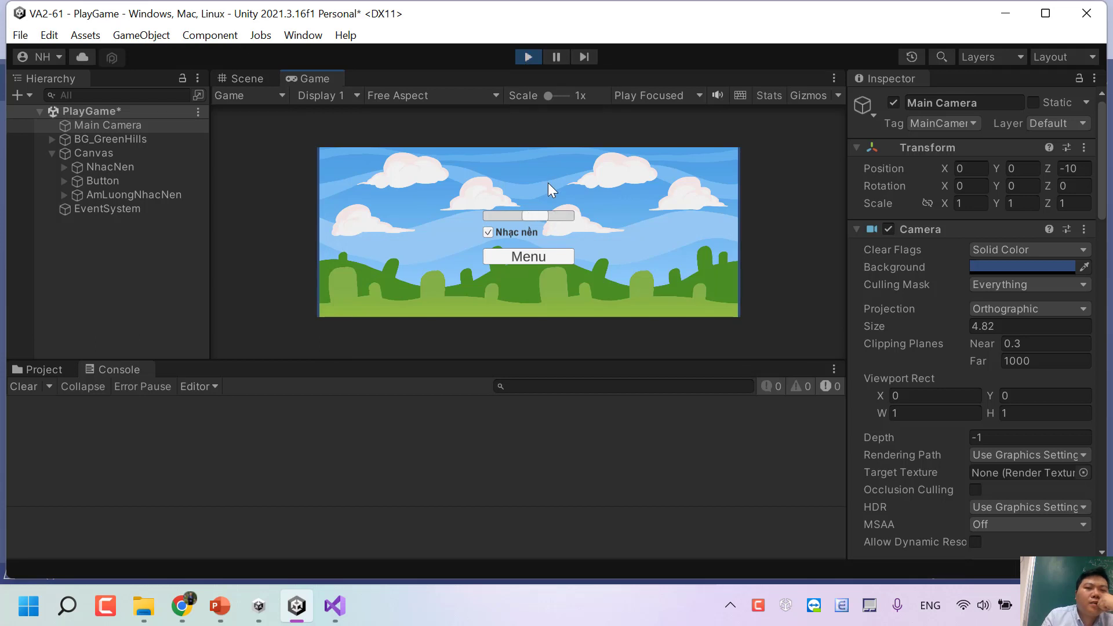
left_click(529, 53)
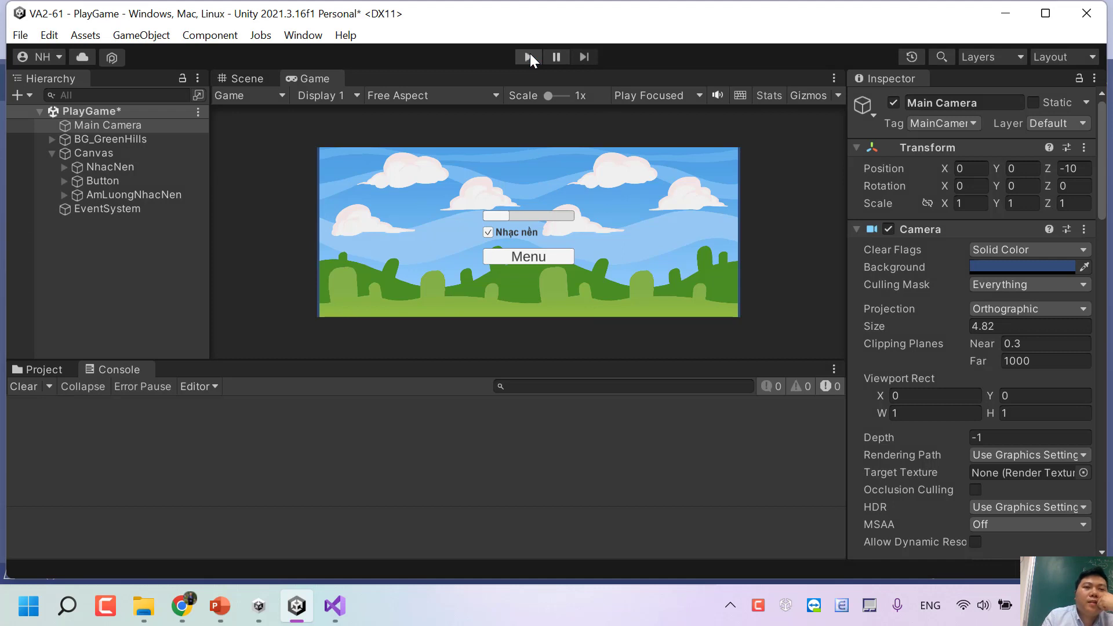
left_click(530, 53)
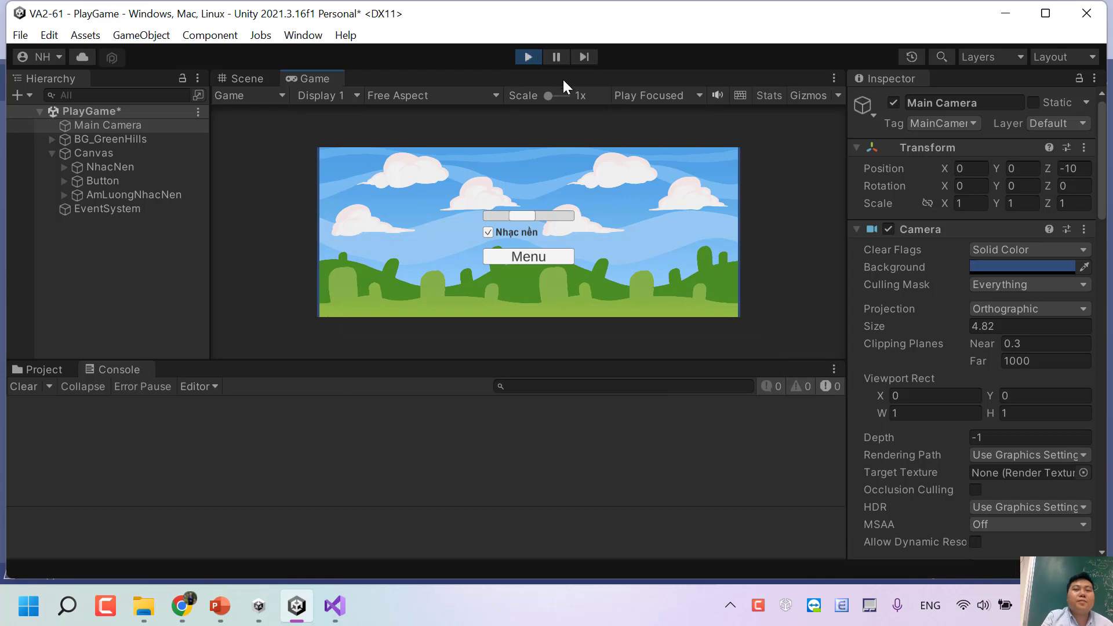
left_click(532, 56)
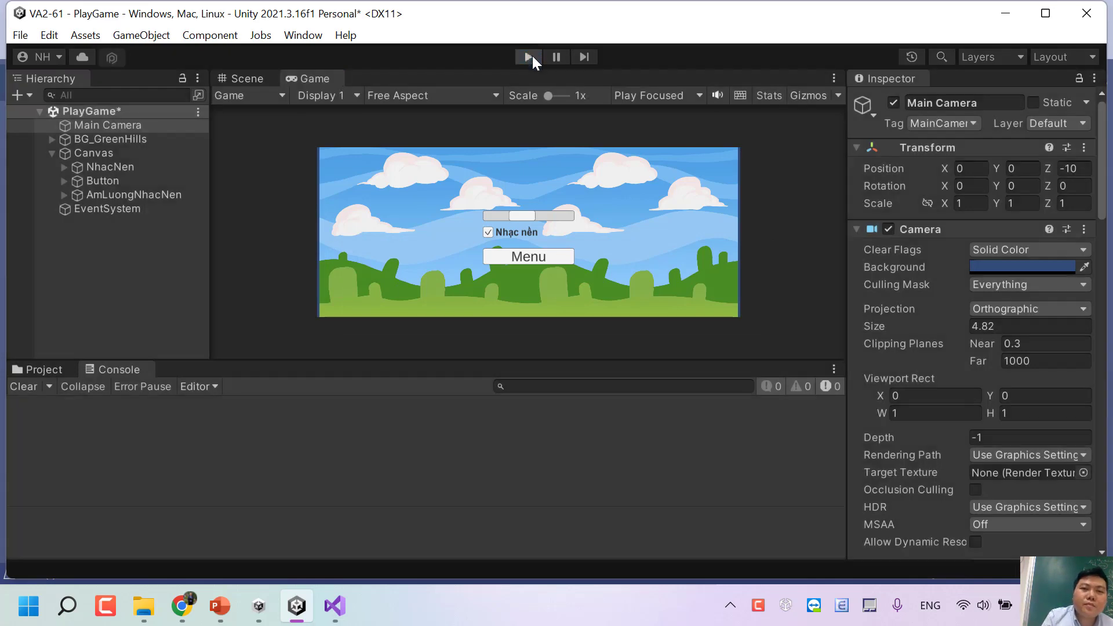
left_click(220, 605)
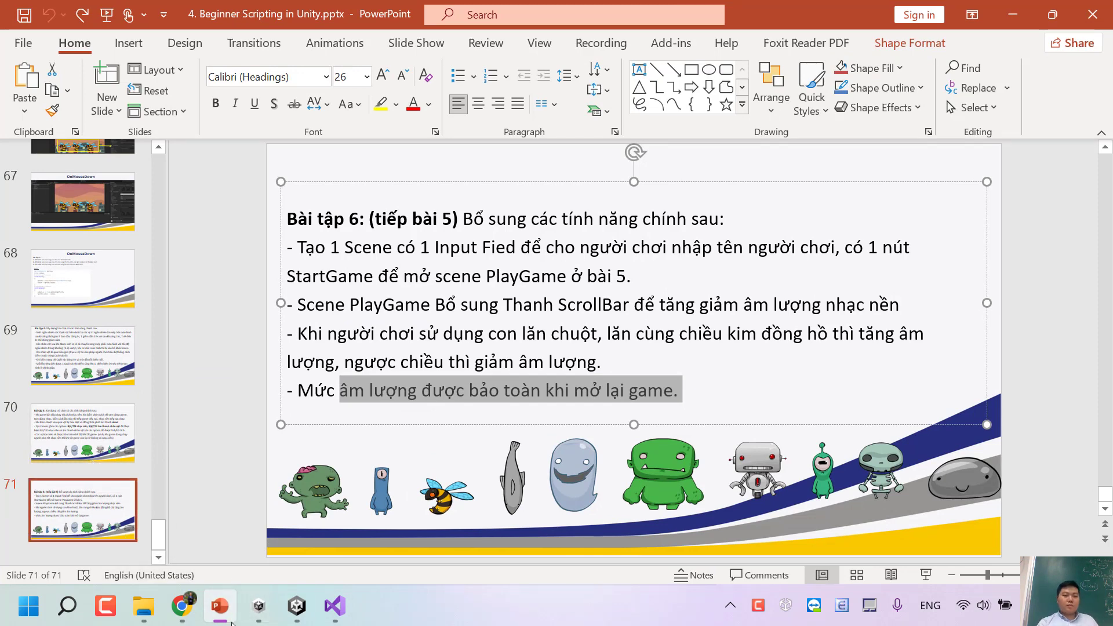
Step: Return to the Unity editor and deselect the Main Camera
left_click(219, 606)
left_click(170, 224)
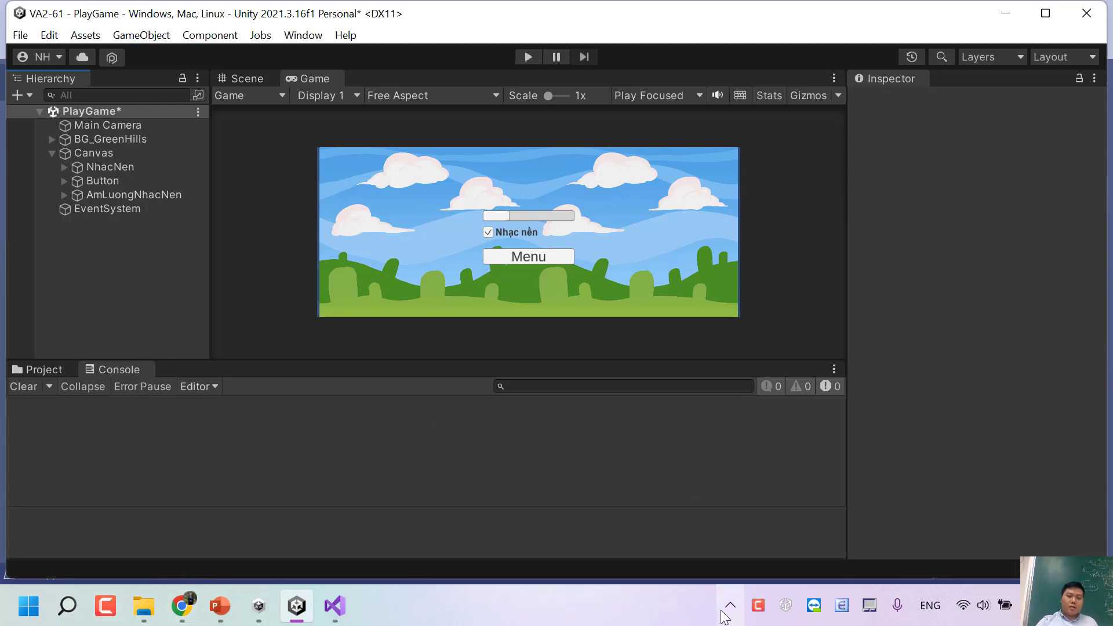
left_click(758, 606)
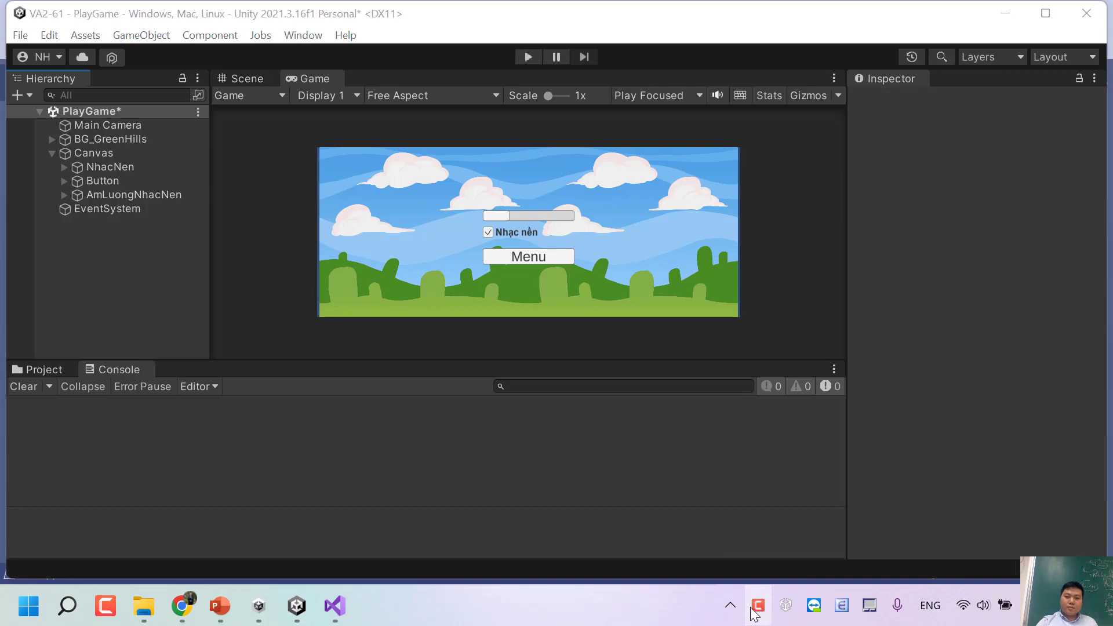
left_click(1005, 12)
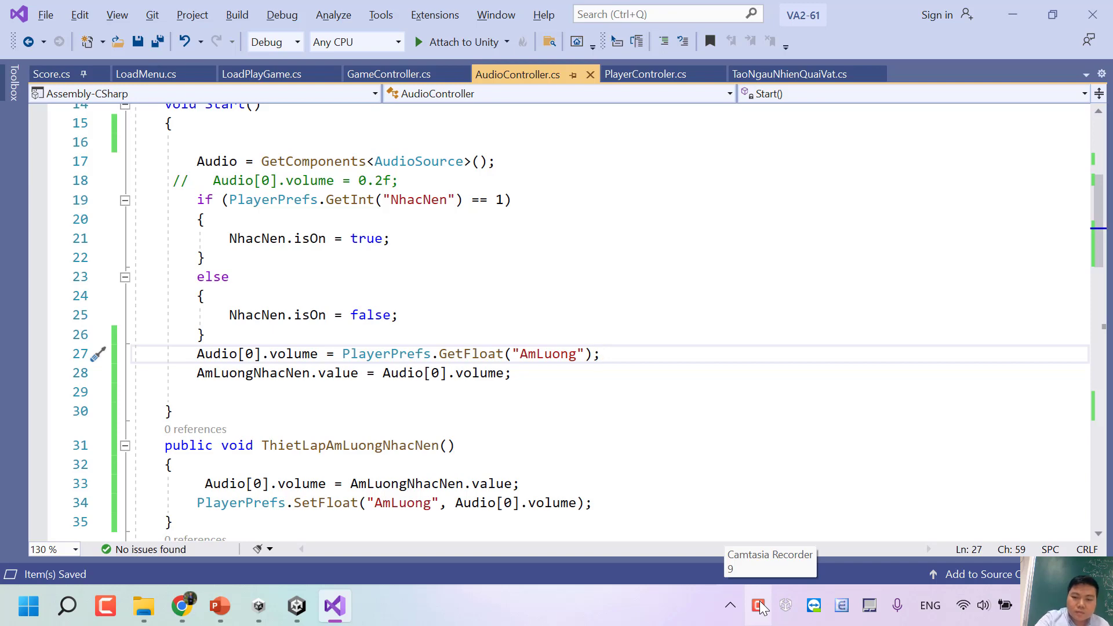
key("ctrl+shift+b")
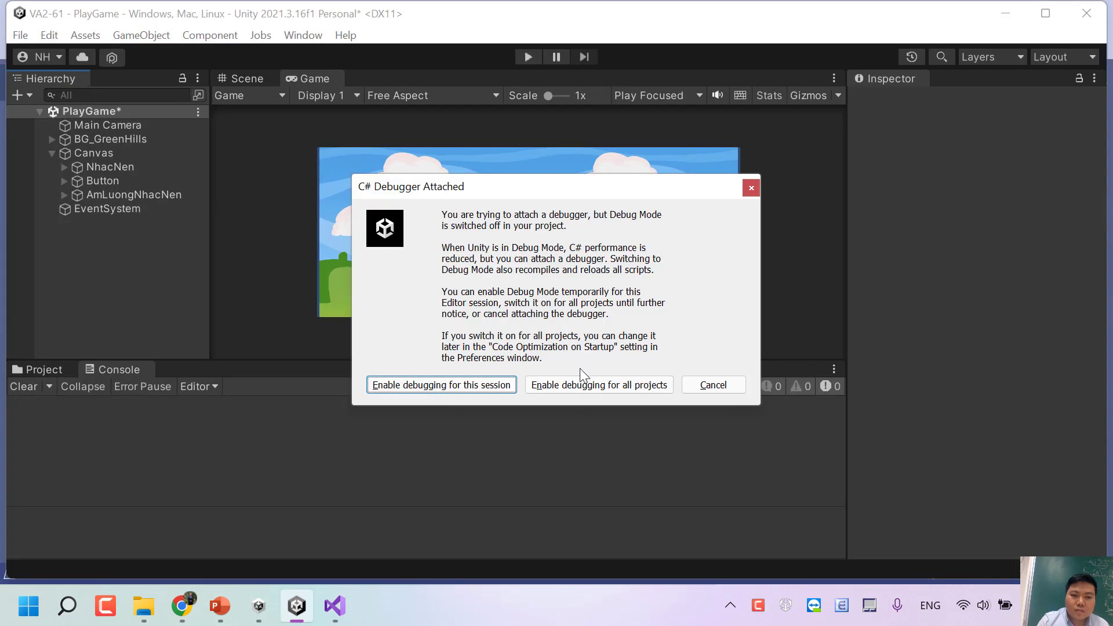
left_click(714, 384)
left_click(758, 605)
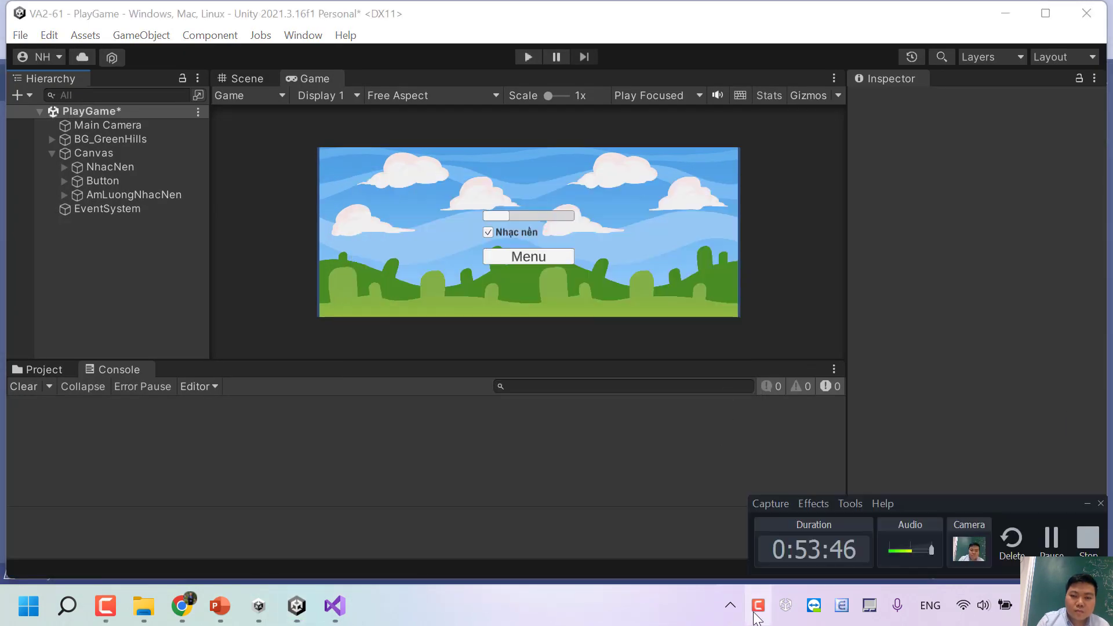